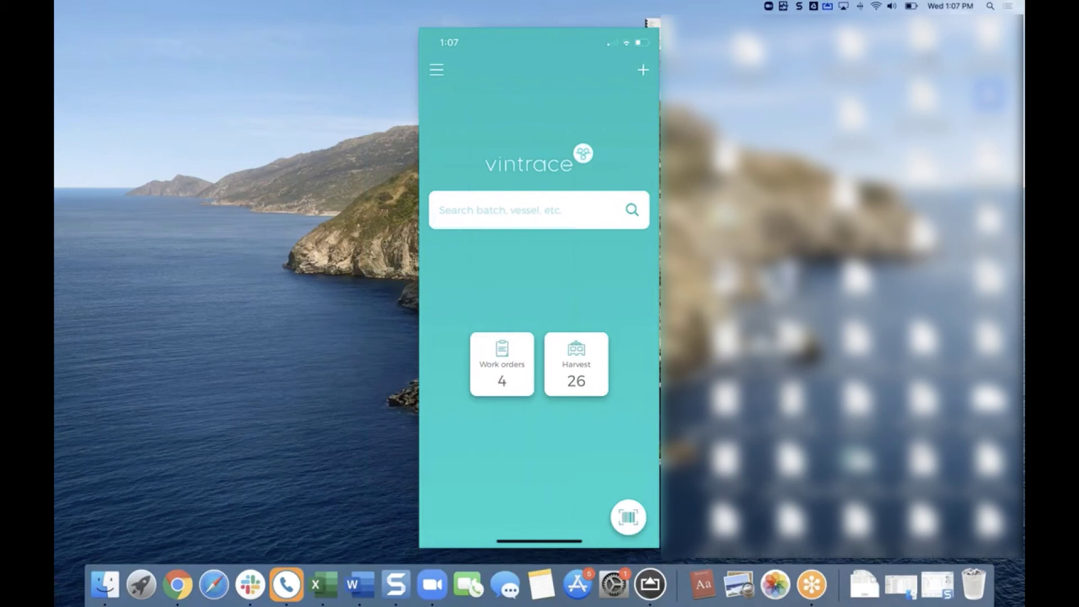
# - Search for B1 and open the B1 - CH Chardonnay block of JJG Vineyard
pyautogui.click(505, 210)
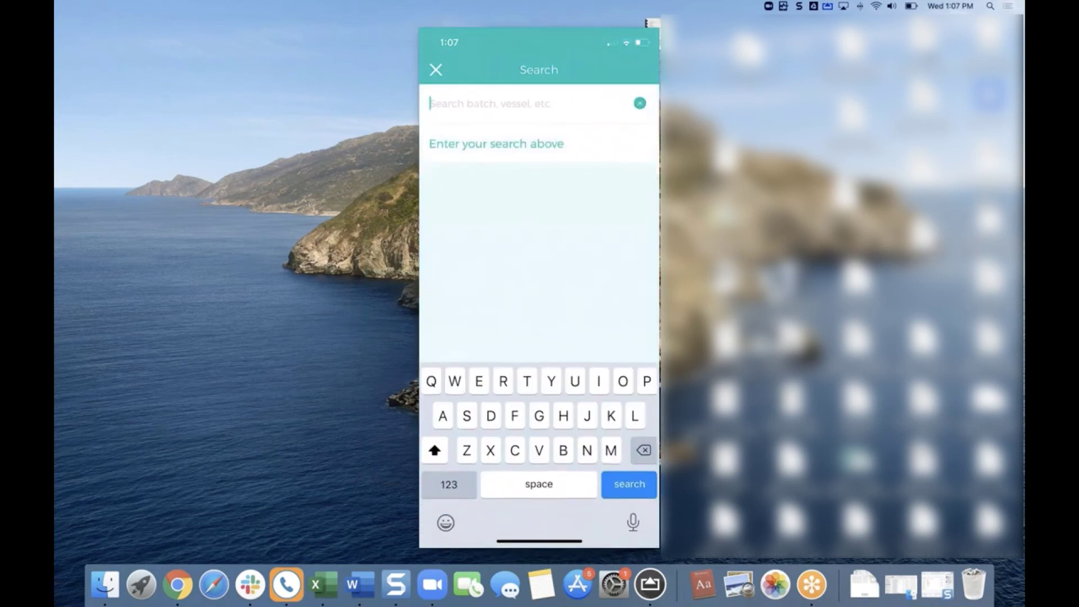
pyautogui.write('B')
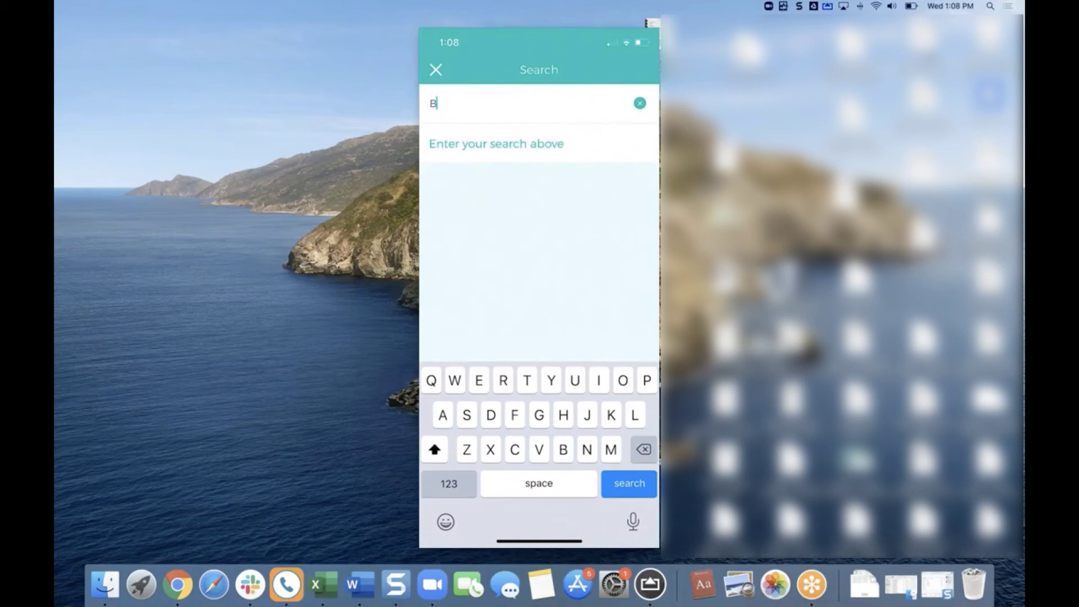
pyautogui.write('1')
pyautogui.press('Return')
pyautogui.scroll(-5, 539, 334)
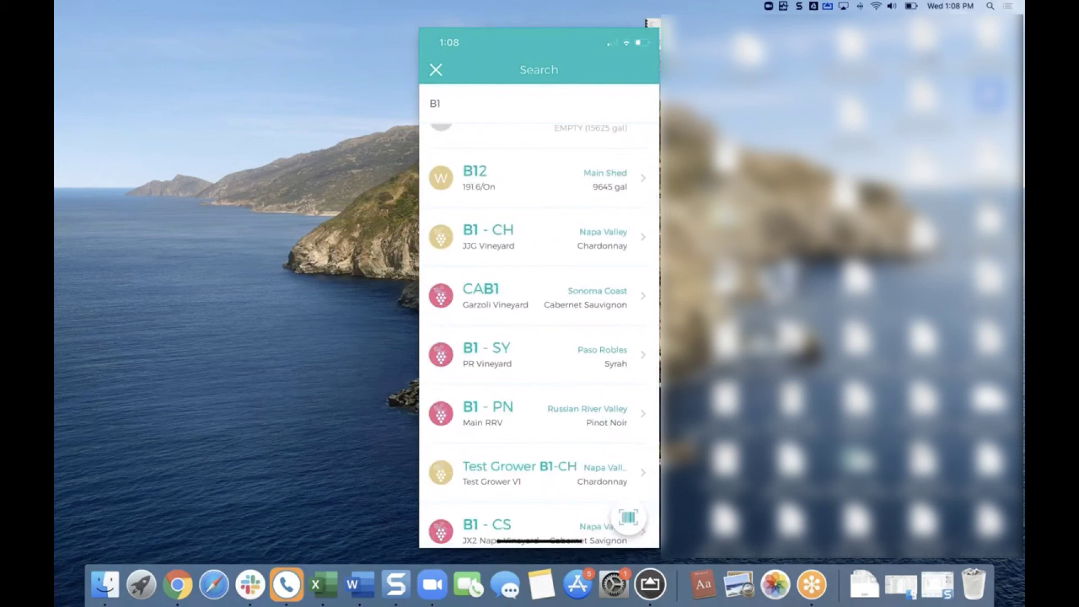
pyautogui.click(538, 248)
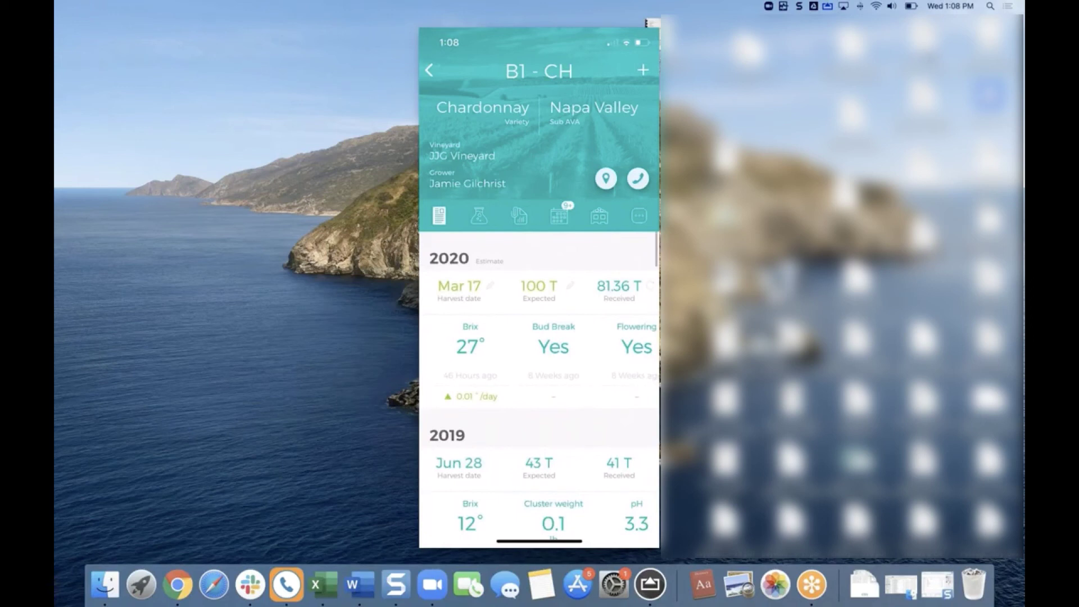
# - Review the block's harvest dates, expected and received tonnages, and lab results for each vintage from 2020 back to 2015
pyautogui.scroll(-3, 539, 388)
pyautogui.scroll(-2, 539, 332)
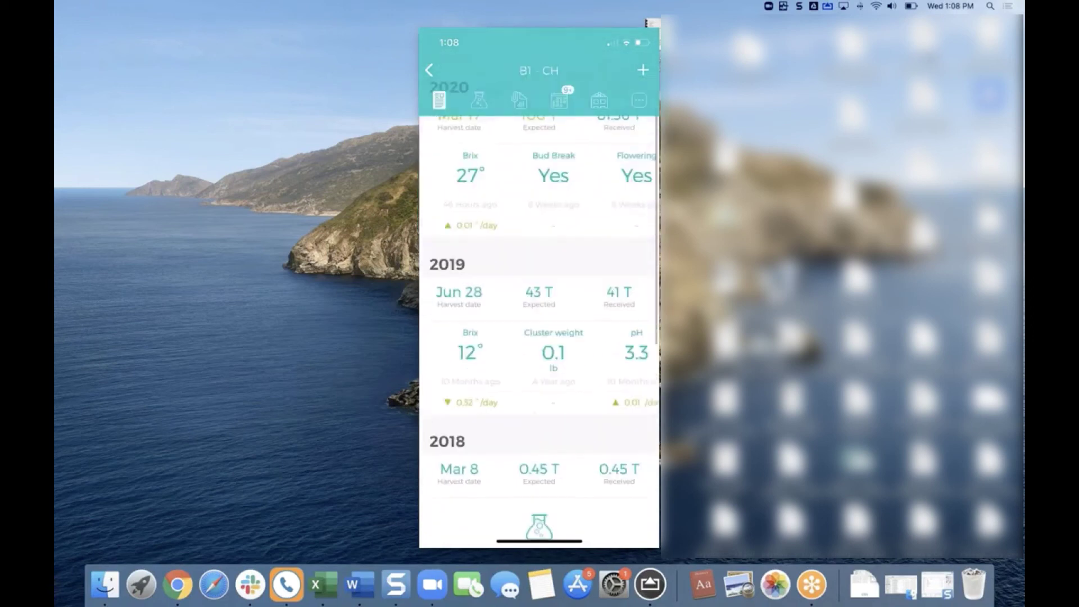
pyautogui.scroll(-3, 539, 331)
pyautogui.scroll(-3, 539, 331)
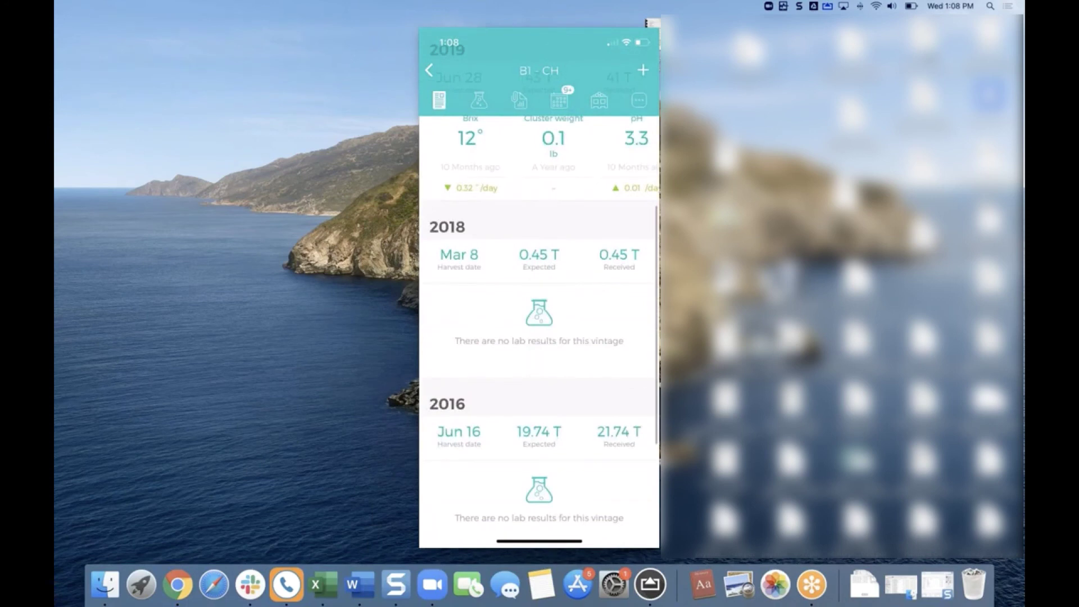
pyautogui.scroll(-2, 538, 332)
pyautogui.scroll(-3, 539, 331)
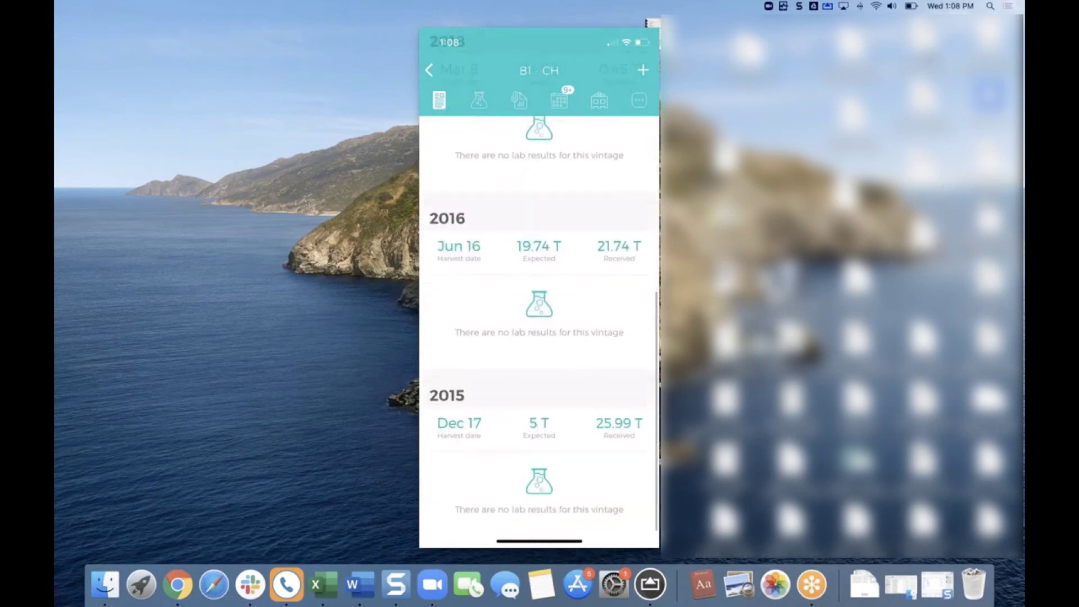
pyautogui.scroll(-2, 539, 331)
pyautogui.scroll(3, 539, 332)
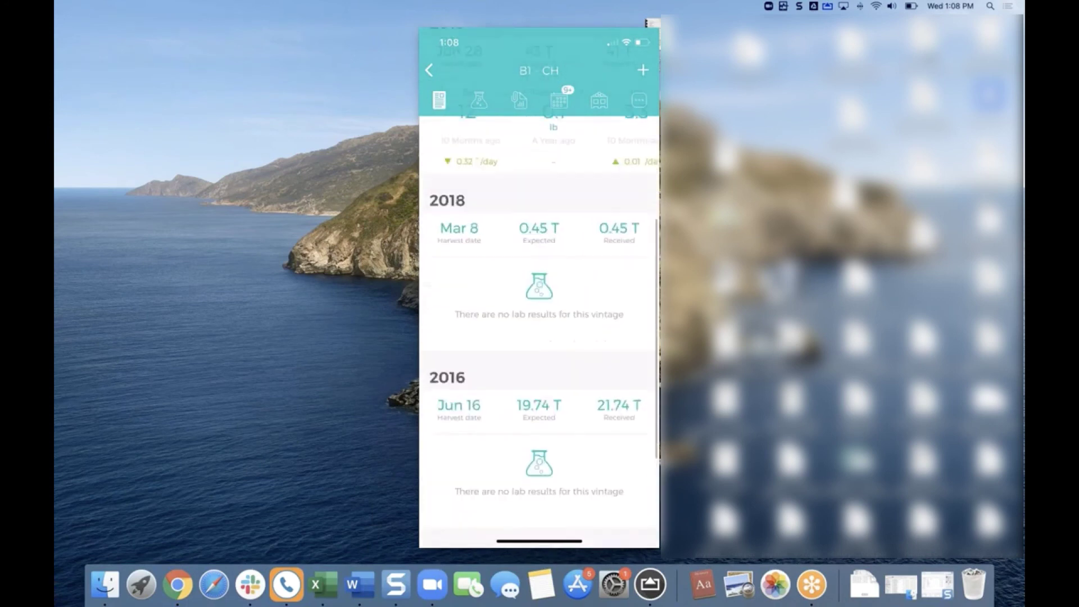
pyautogui.scroll(5, 539, 331)
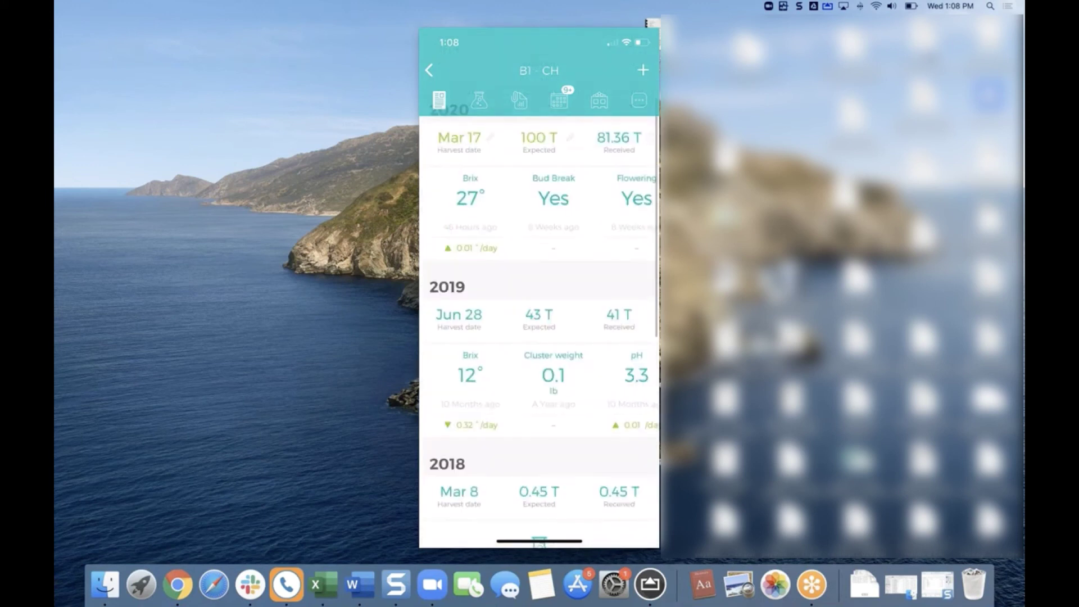
pyautogui.scroll(3, 539, 332)
# - Open the block's lab results and examine the Brix, Bud Break, Flowering, pH and red blotch disease readings
pyautogui.click(535, 285)
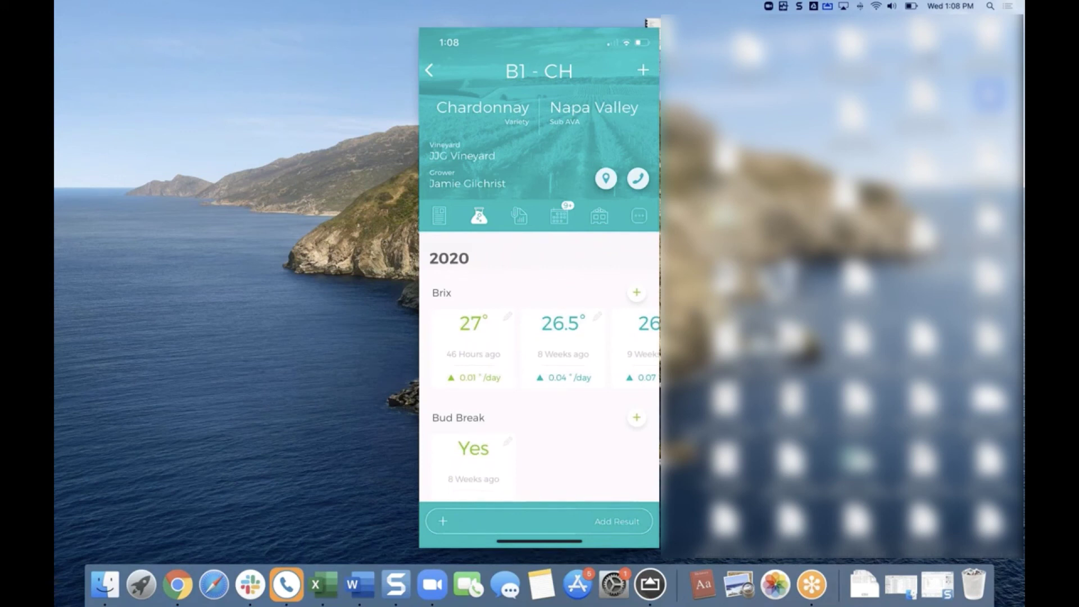
pyautogui.scroll(-2, 539, 360)
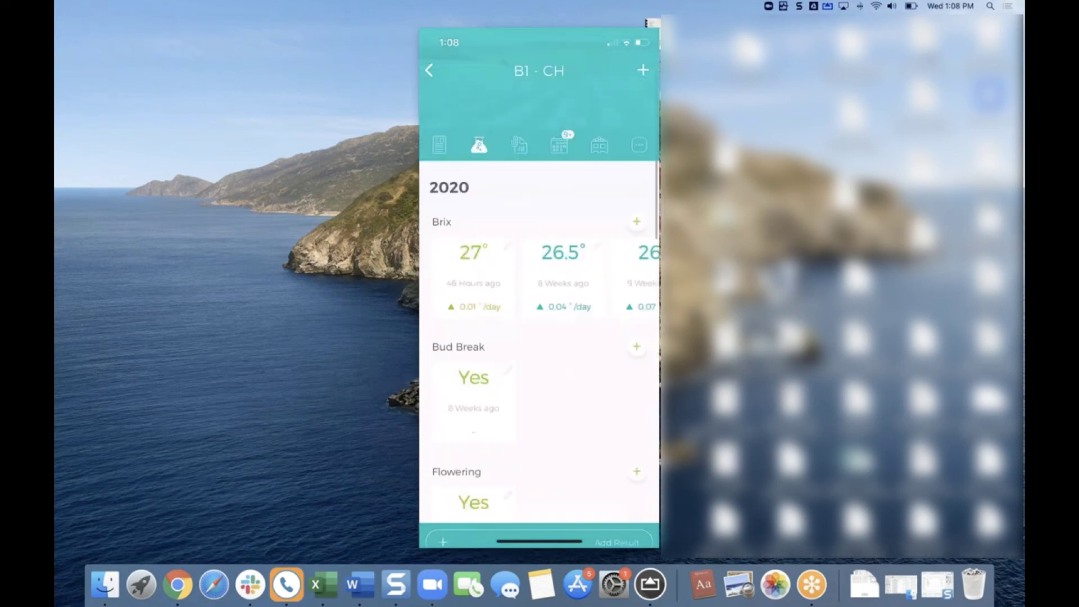
pyautogui.scroll(-4, 539, 337)
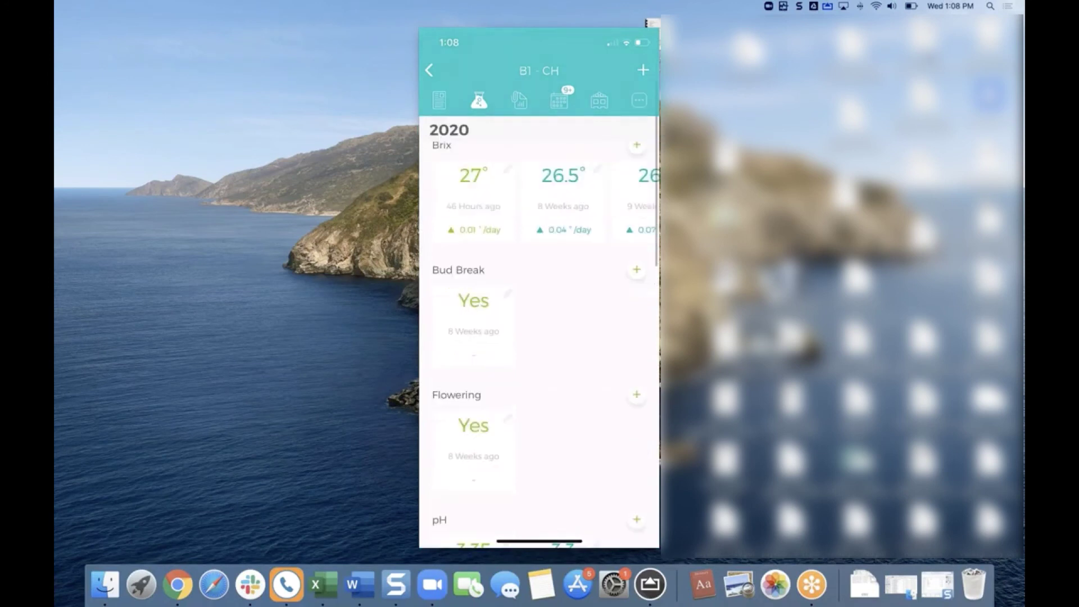
pyautogui.scroll(1, 539, 337)
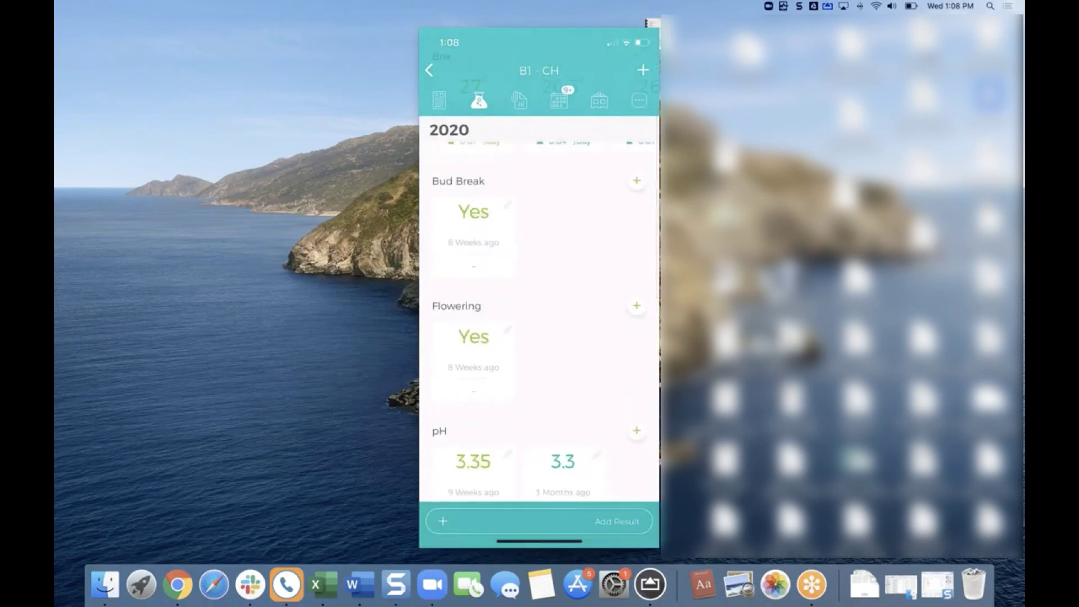
pyautogui.scroll(-3, 539, 337)
pyautogui.scroll(-4, 539, 338)
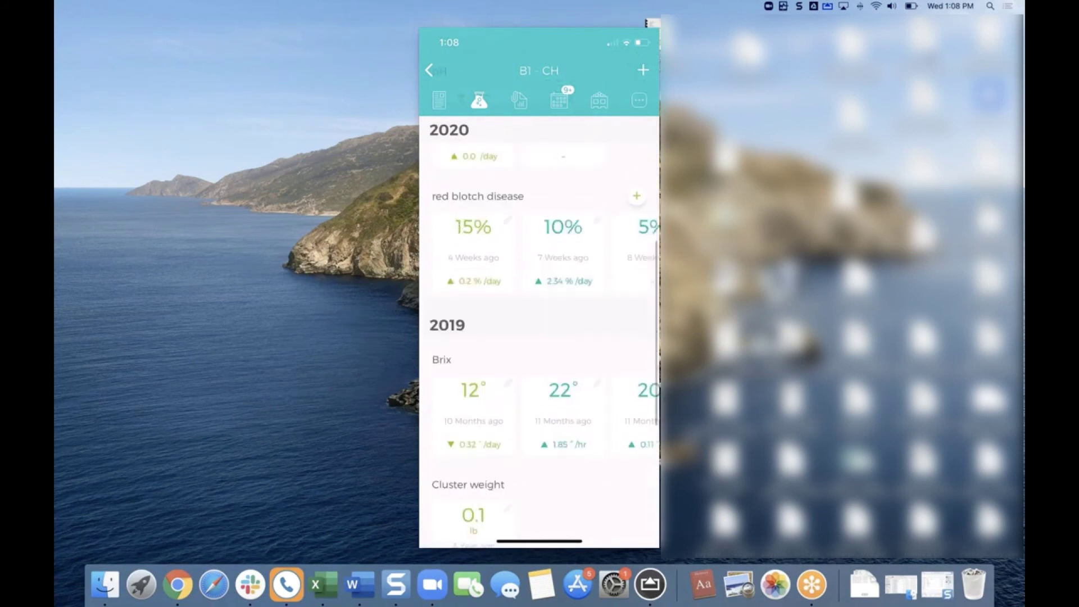
pyautogui.scroll(3, 539, 337)
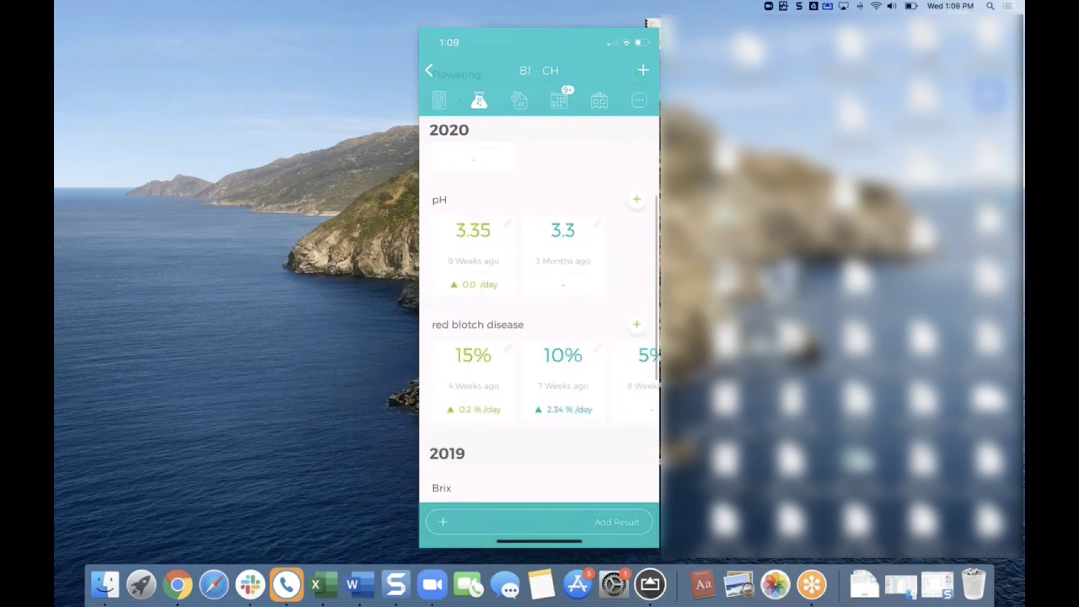
pyautogui.scroll(3, 539, 337)
pyautogui.scroll(4, 539, 337)
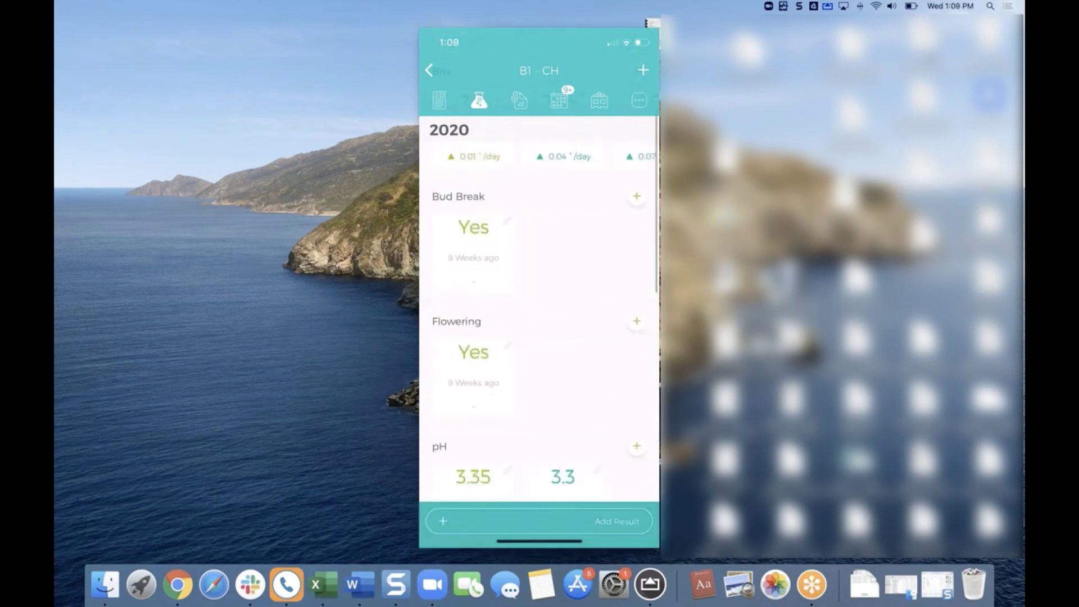
pyautogui.scroll(1, 539, 276)
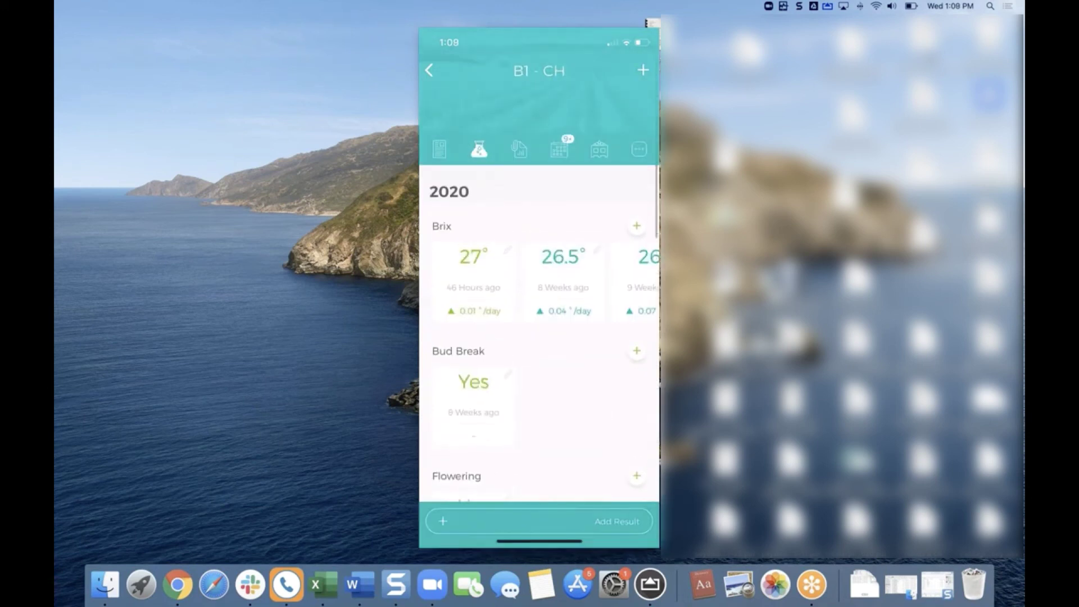
# - Enter a new 2020 Brix result of 26° for the block
pyautogui.click(637, 225)
pyautogui.write('2')
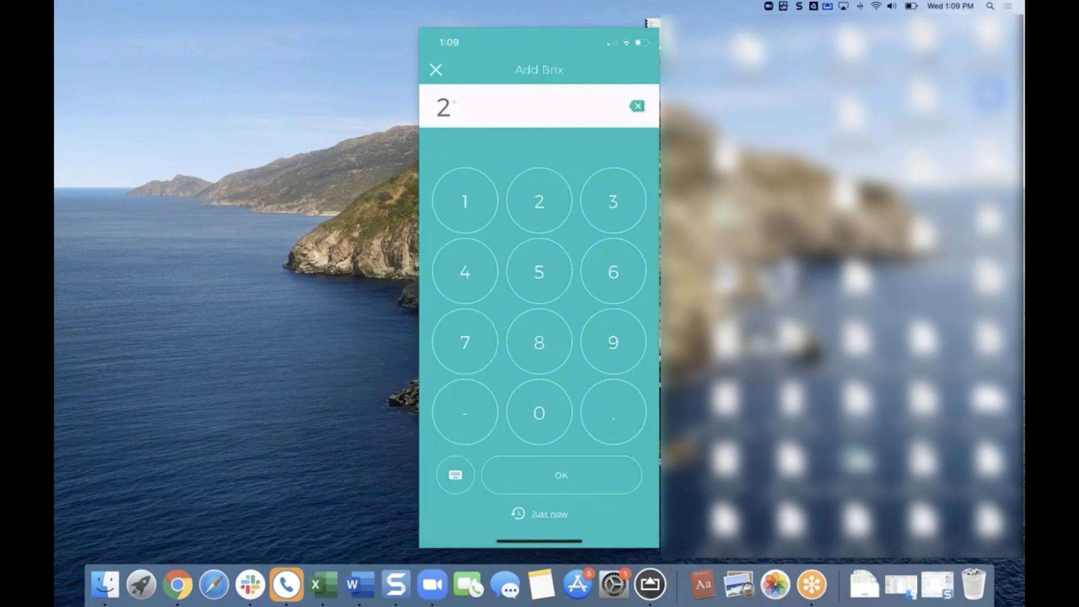
pyautogui.write('6')
# - Submit the completed block assessment for B1 - CH
pyautogui.click(539, 287)
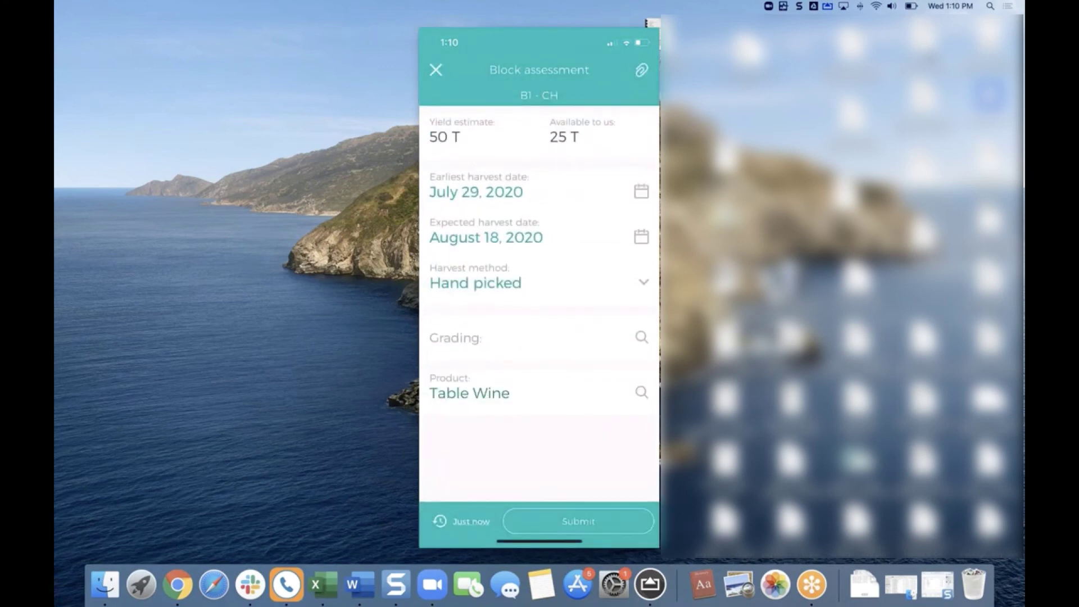
pyautogui.click(579, 522)
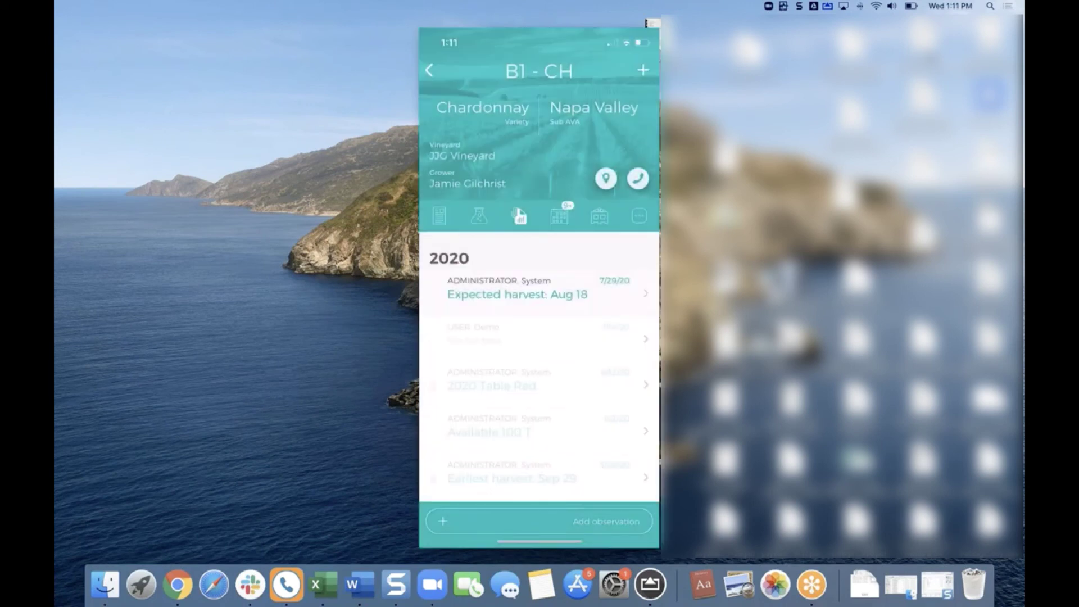
# - Open the block's harvest bookings and review them from March 17, 2020 through today
pyautogui.click(560, 216)
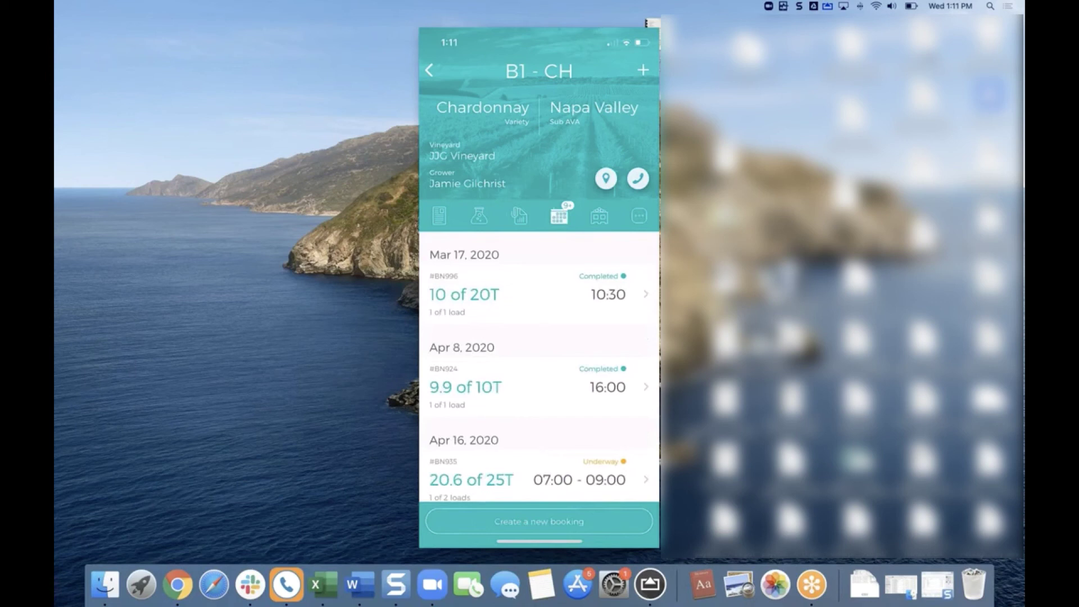
pyautogui.scroll(-2, 539, 365)
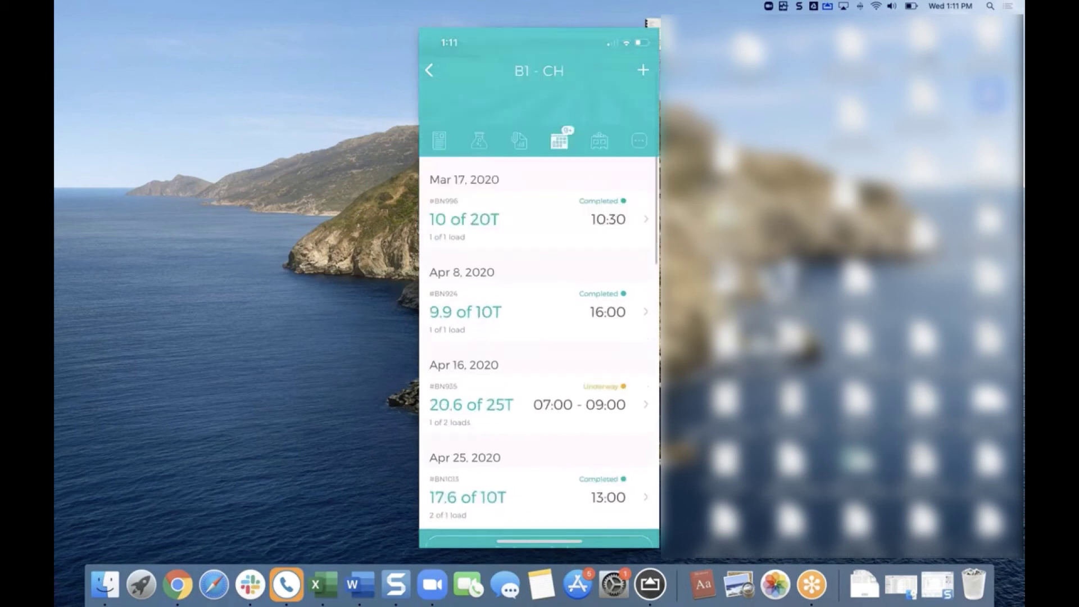
pyautogui.scroll(-5, 539, 337)
pyautogui.scroll(-5, 539, 337)
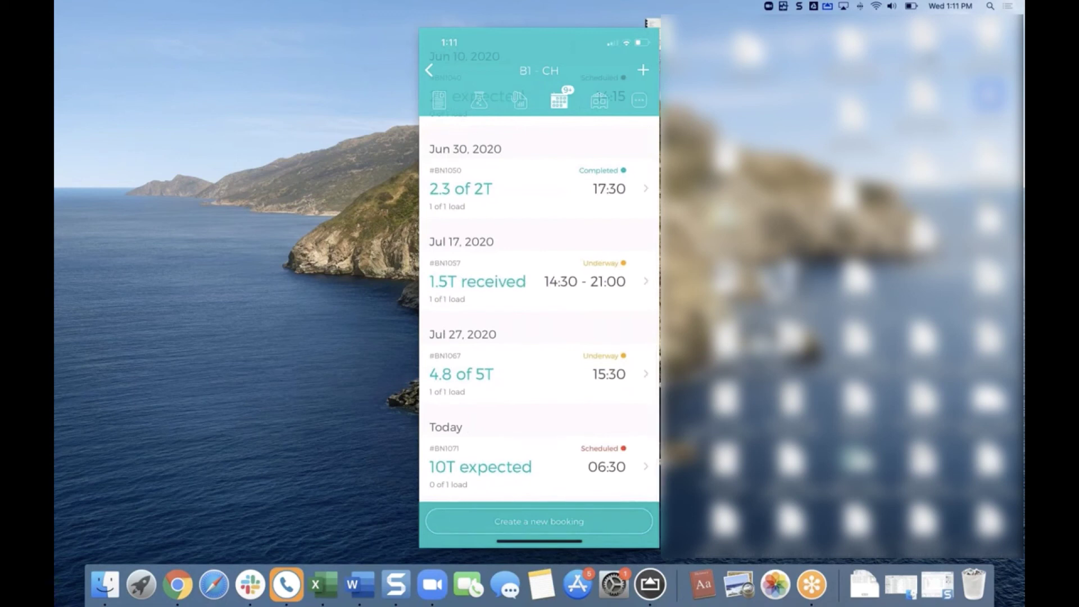
# - Open the block's fruit intake records and review the completed loads with their weights and dates
pyautogui.click(599, 100)
pyautogui.click(539, 292)
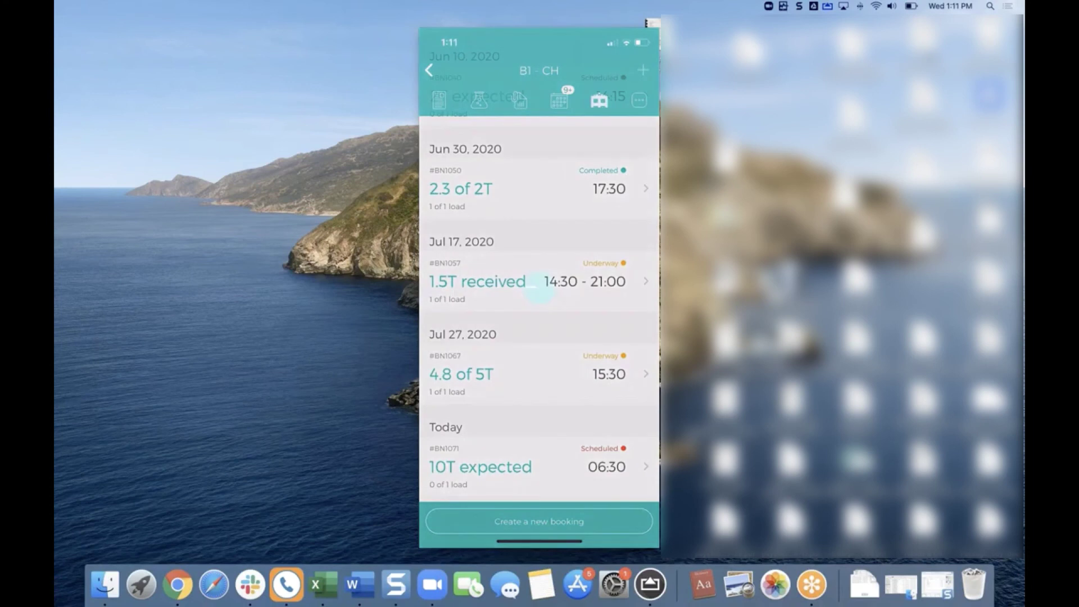
pyautogui.moveTo(539, 292); pyautogui.dragTo(539, 495)
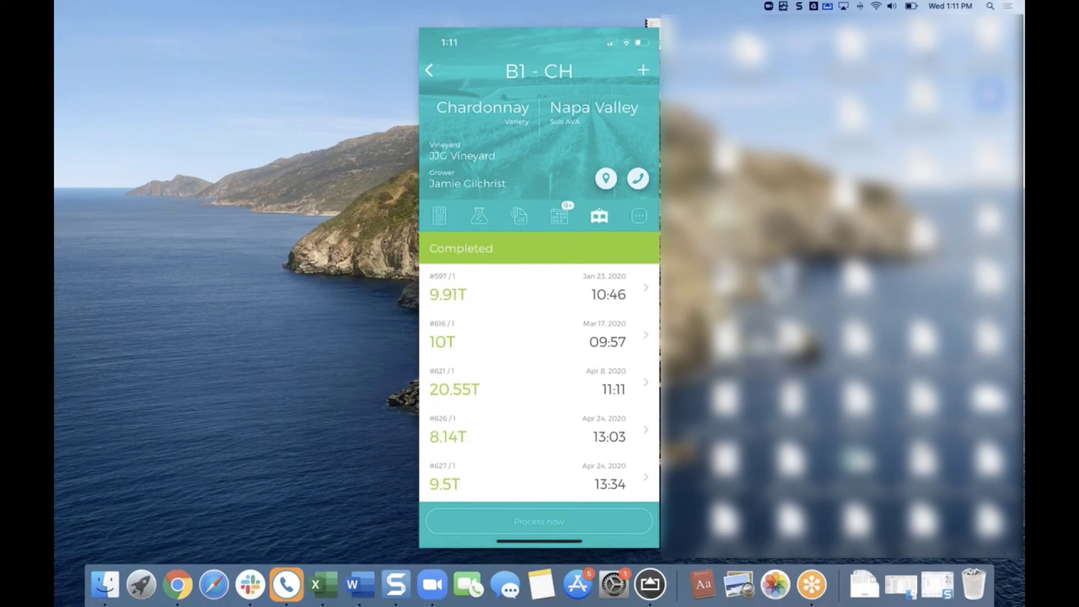
pyautogui.scroll(-1, 539, 365)
pyautogui.scroll(-3, 539, 366)
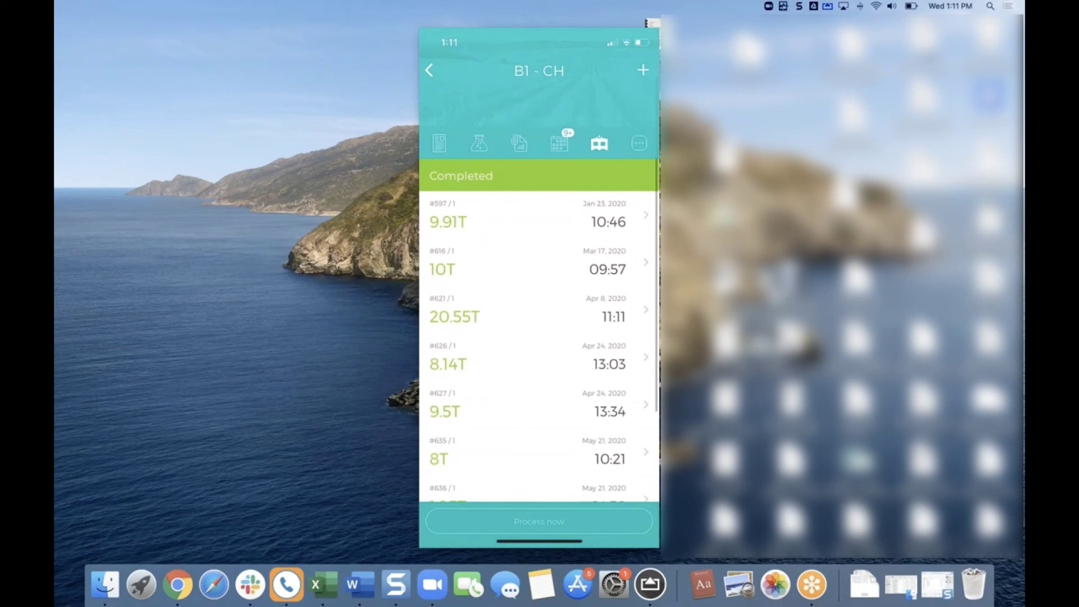
pyautogui.scroll(-2, 539, 365)
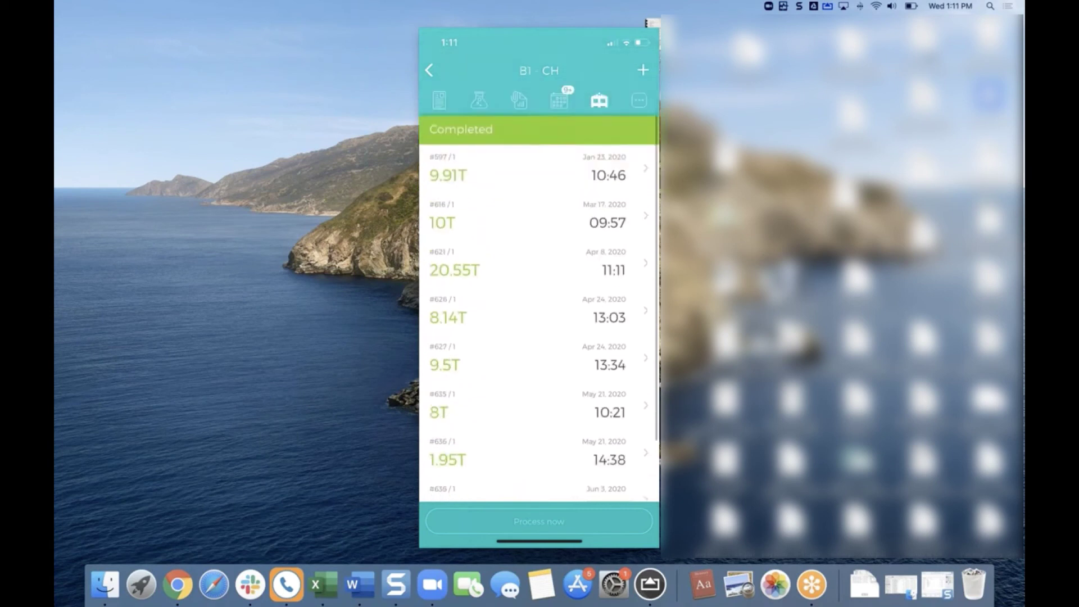
pyautogui.scroll(3, 539, 365)
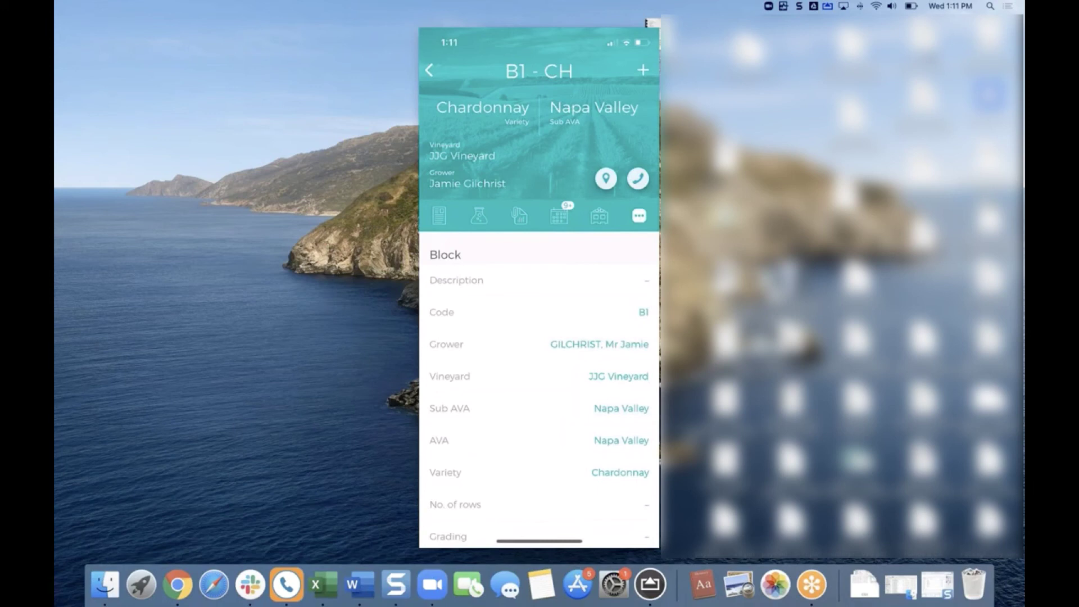
# - Review the block's additional details in the Block, Vine and Agriculture sections
pyautogui.scroll(-3, 539, 337)
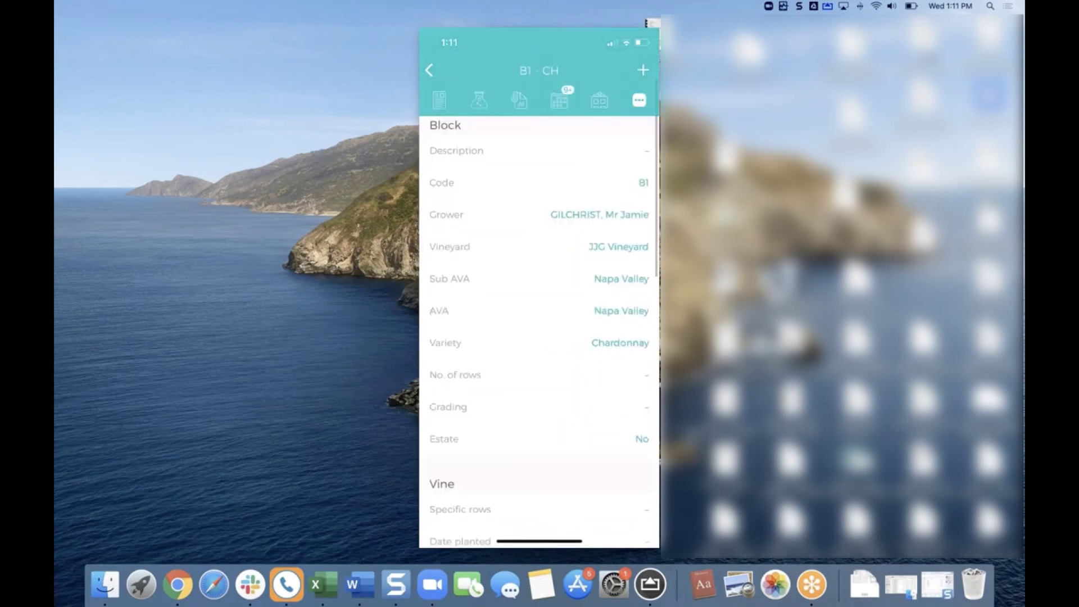
pyautogui.scroll(-1, 539, 332)
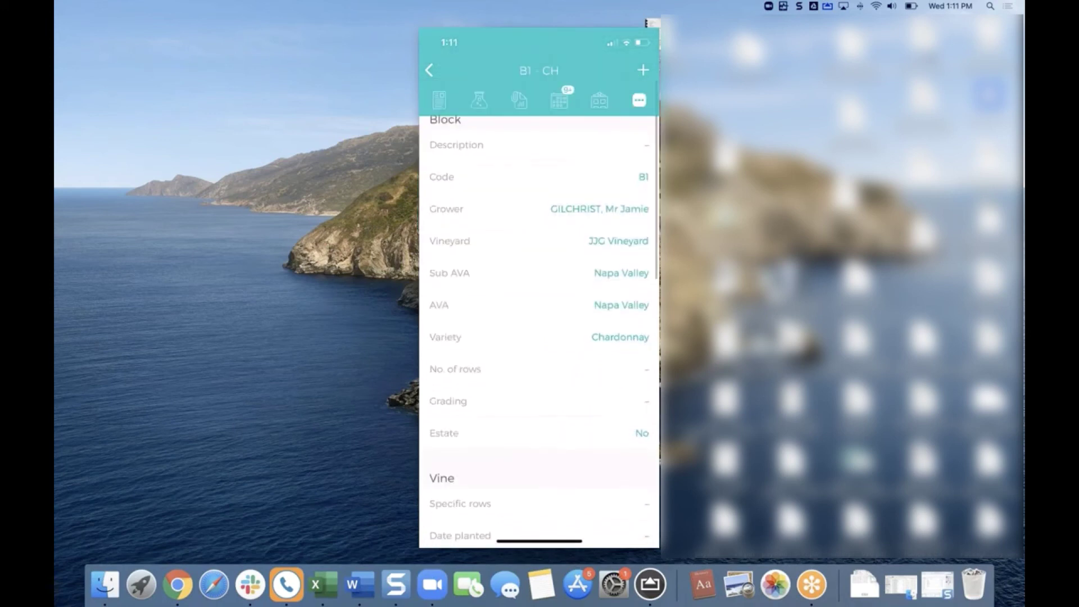
pyautogui.scroll(-4, 539, 332)
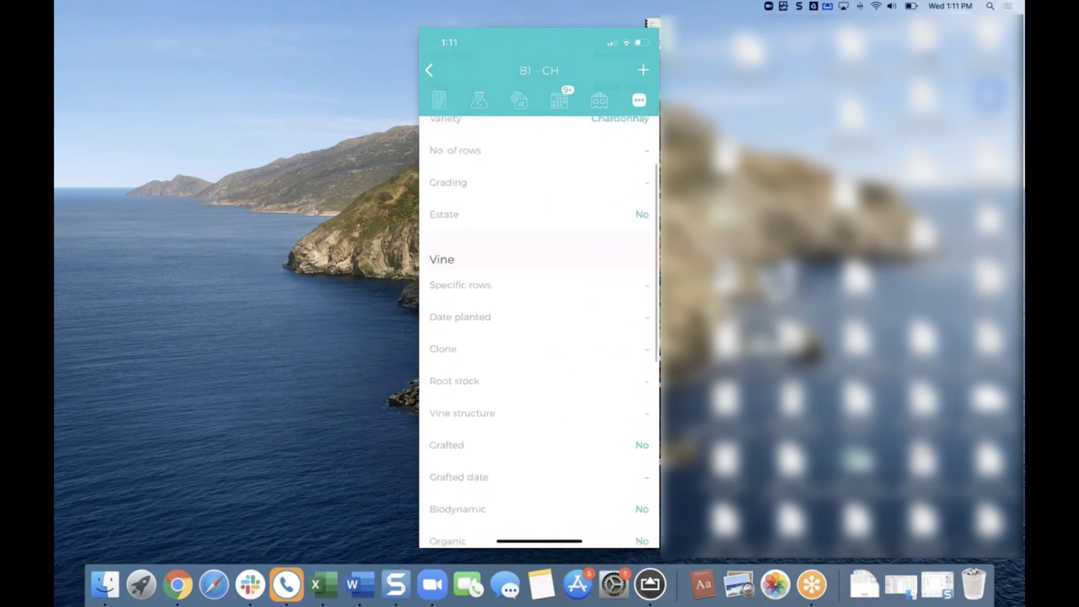
pyautogui.scroll(-1, 539, 331)
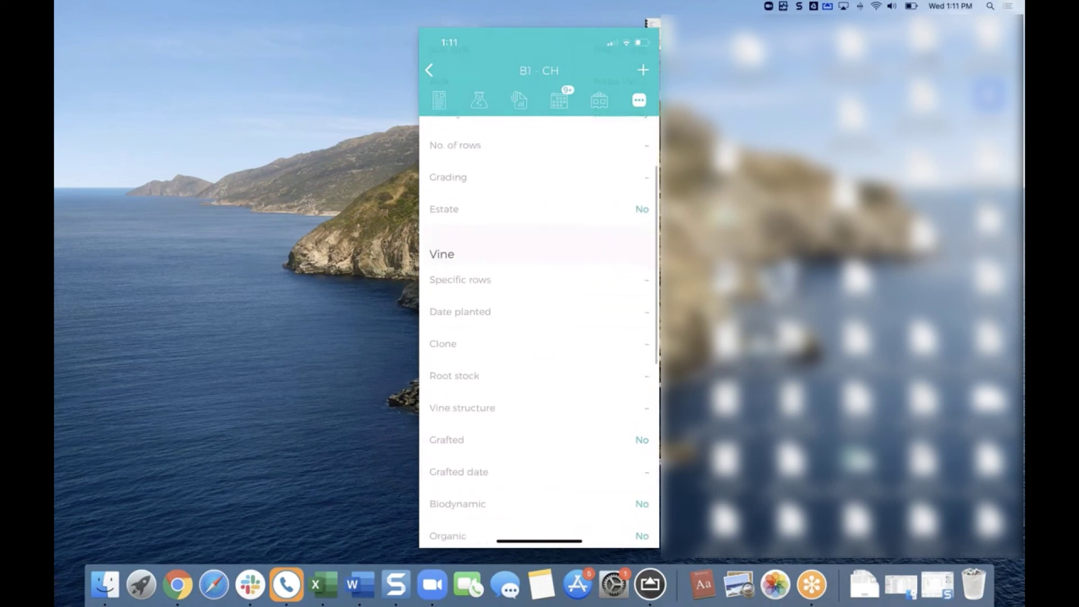
pyautogui.scroll(-1, 539, 331)
pyautogui.scroll(-3, 539, 331)
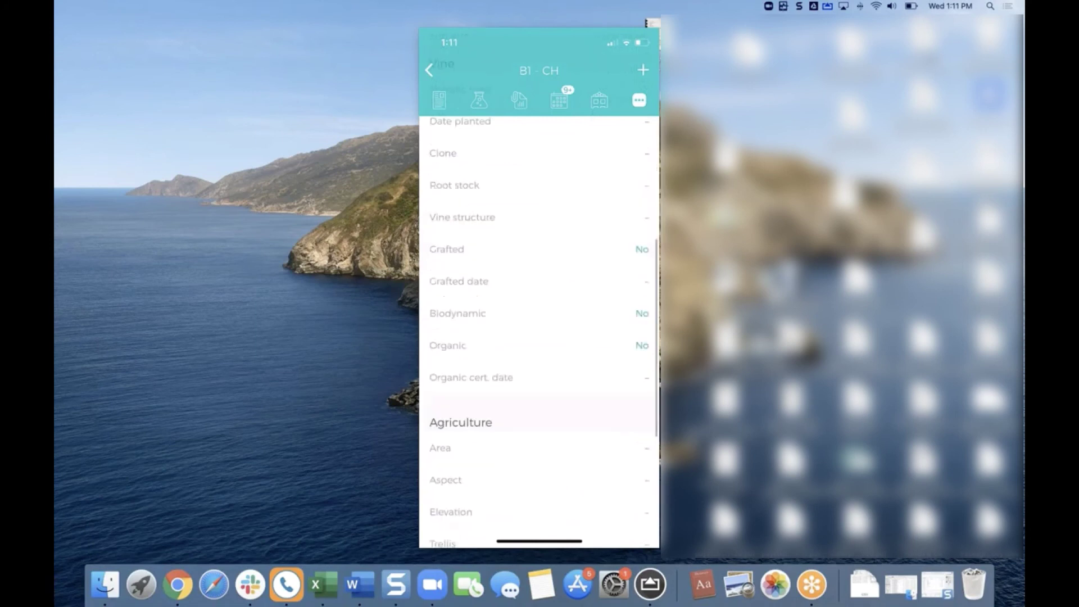
pyautogui.scroll(10, 539, 331)
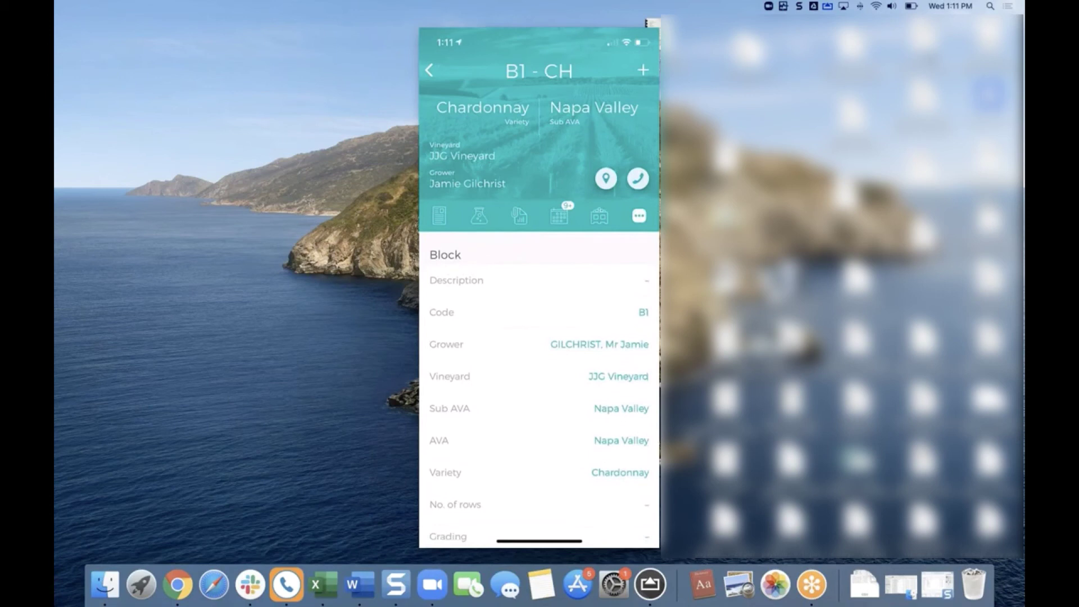
# - Search for B1, open the CAB1 block at Garzoli Vineyard and view its harvest bookings
pyautogui.click(637, 178)
pyautogui.moveTo(539, 338); pyautogui.dragTo(538, 287)
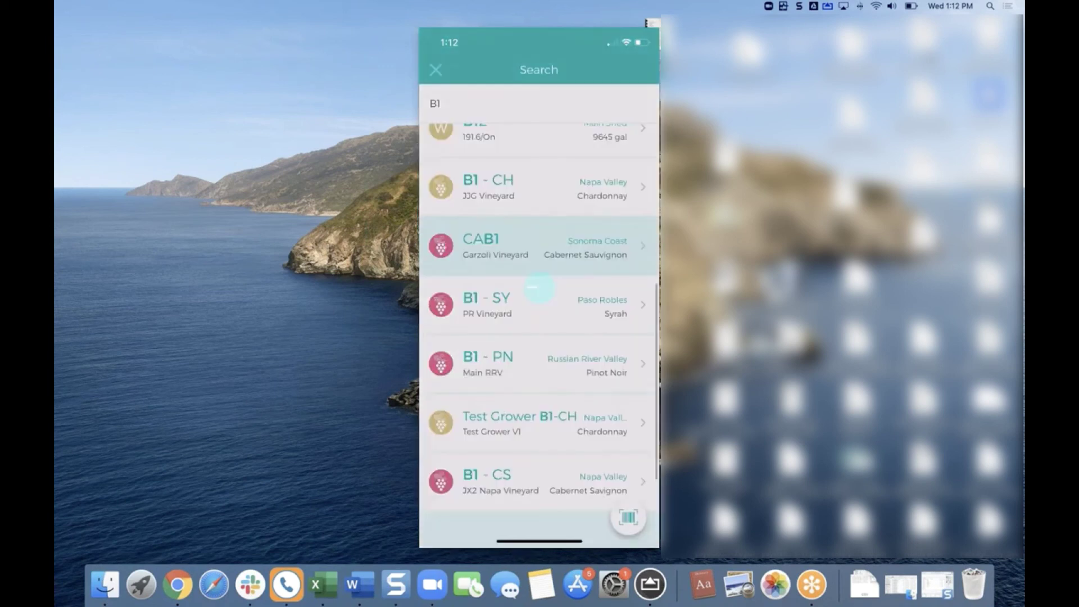
pyautogui.click(538, 288)
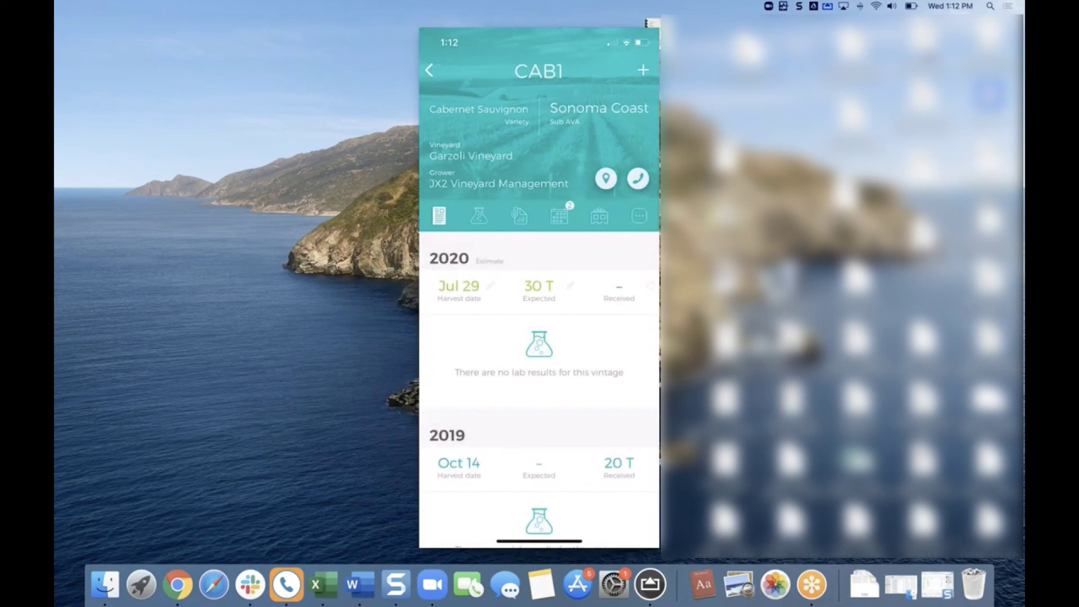
pyautogui.click(559, 216)
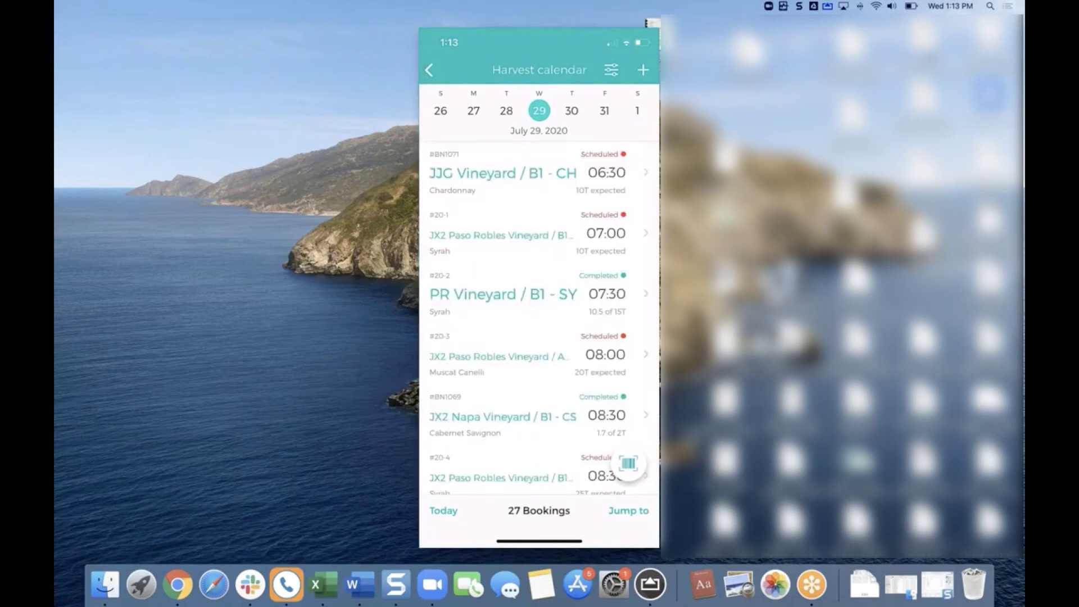
# - Review the harvest calendar's bookings for July 29, 2020 and open the details of the 7:00 AM B1 - SY booking
pyautogui.scroll(-3, 588, 293)
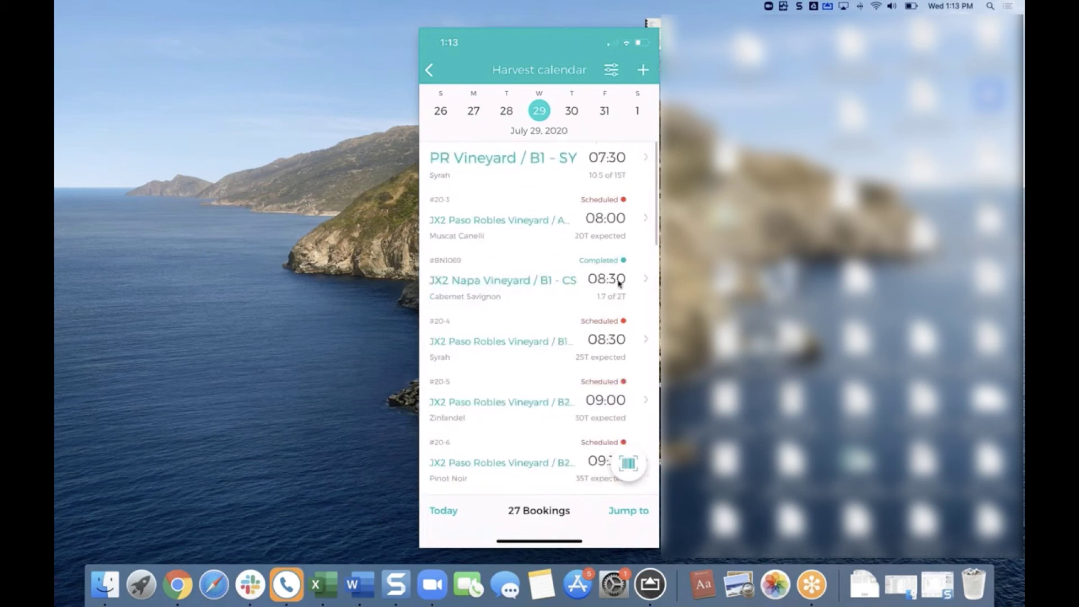
pyautogui.scroll(-1, 619, 284)
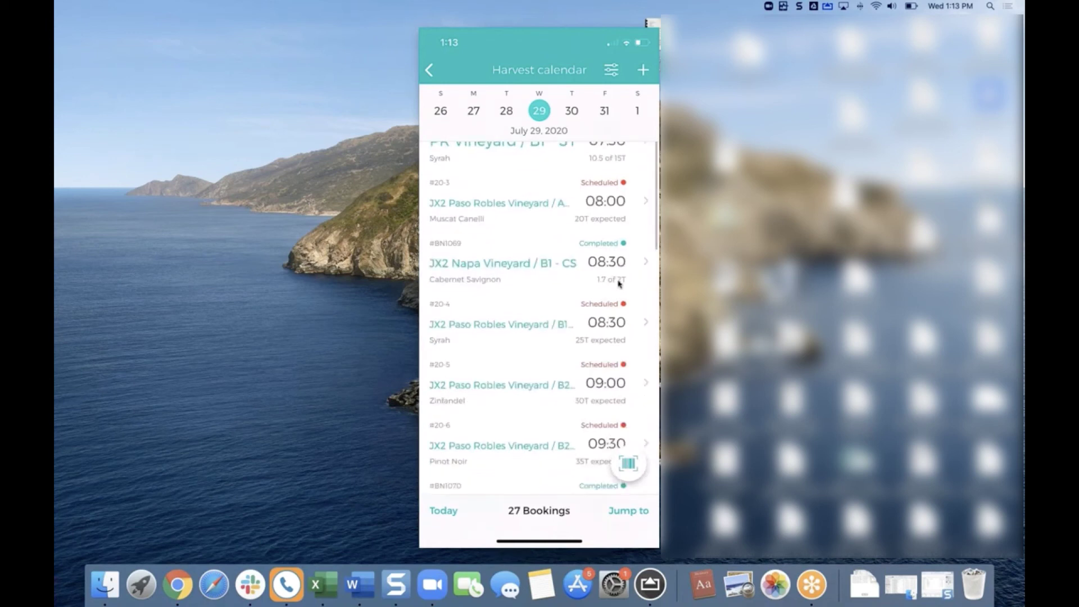
pyautogui.scroll(-5, 620, 283)
pyautogui.scroll(-4, 619, 283)
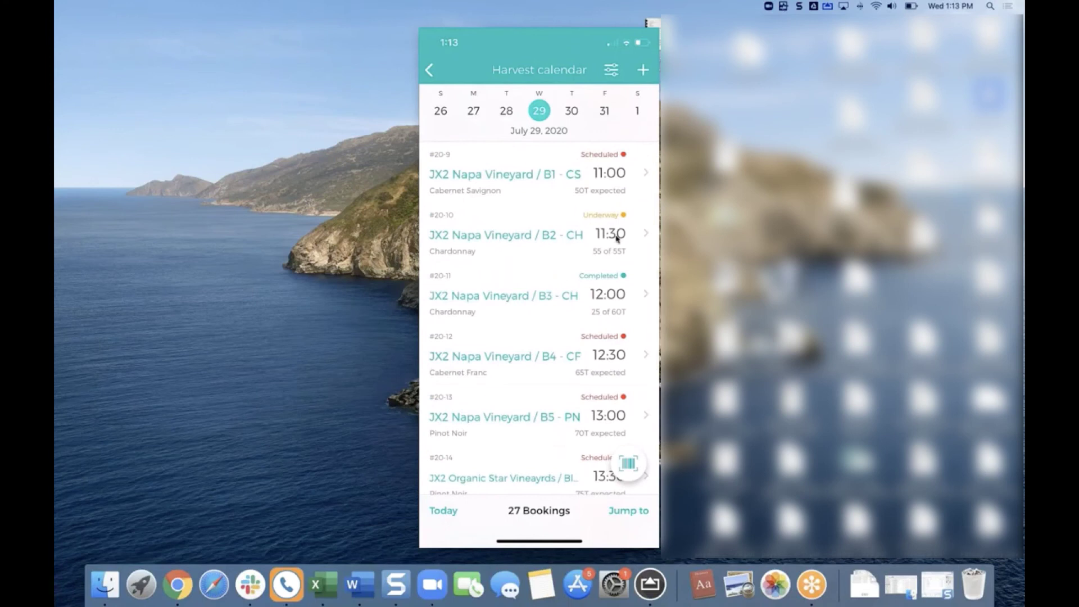
pyautogui.scroll(-3, 581, 260)
pyautogui.scroll(-4, 580, 260)
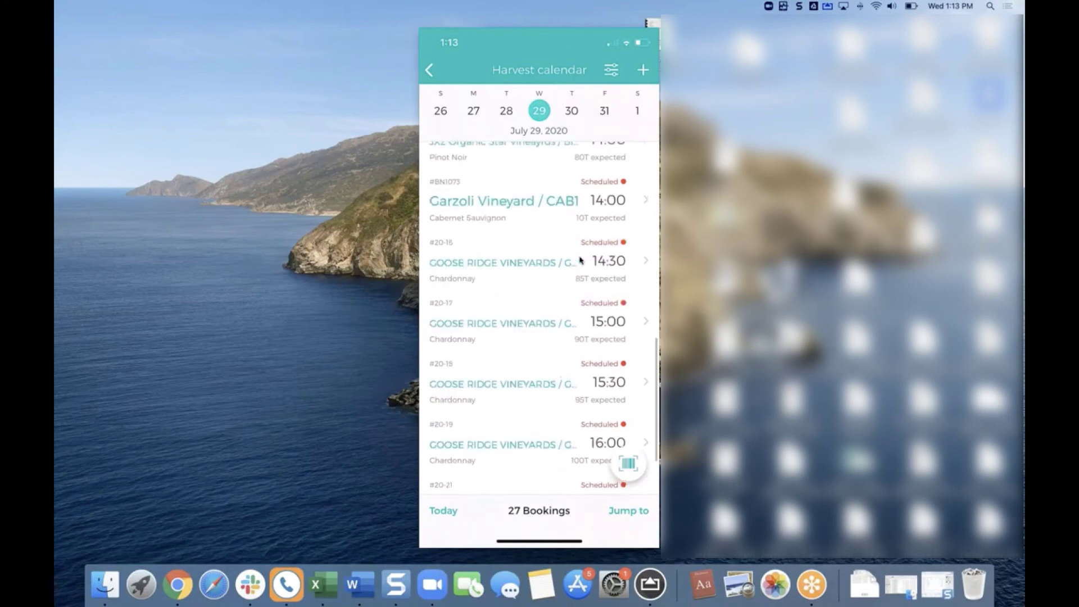
pyautogui.scroll(15, 581, 259)
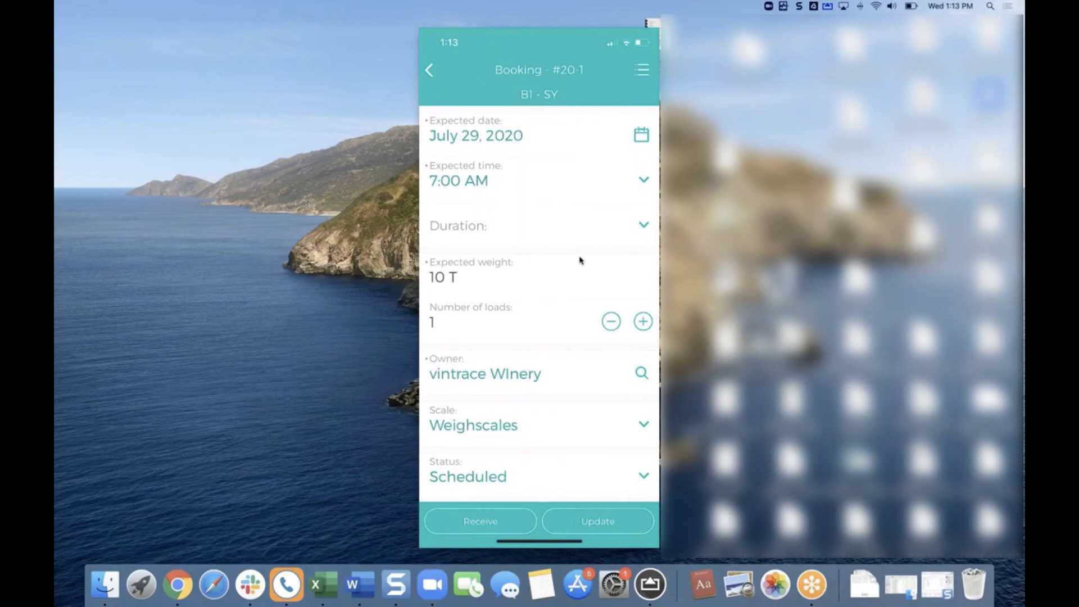
pyautogui.scroll(-5, 580, 260)
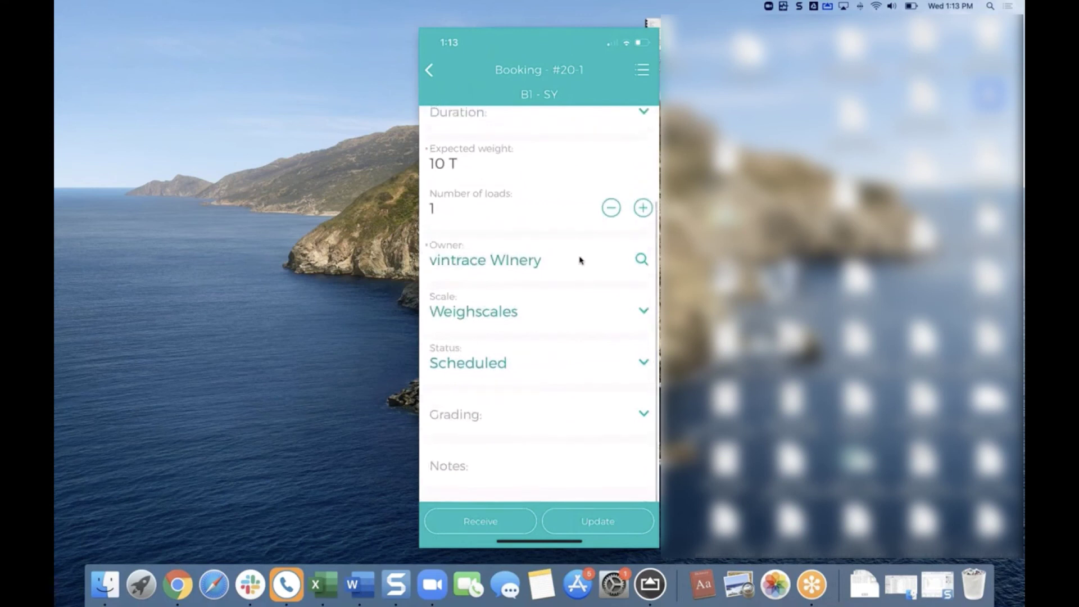
# - Receive the 9.37 T B1 - SY load and process the block's ready loads with the Winery Crusher, taking 10 T of the 24 T load
pyautogui.click(579, 260)
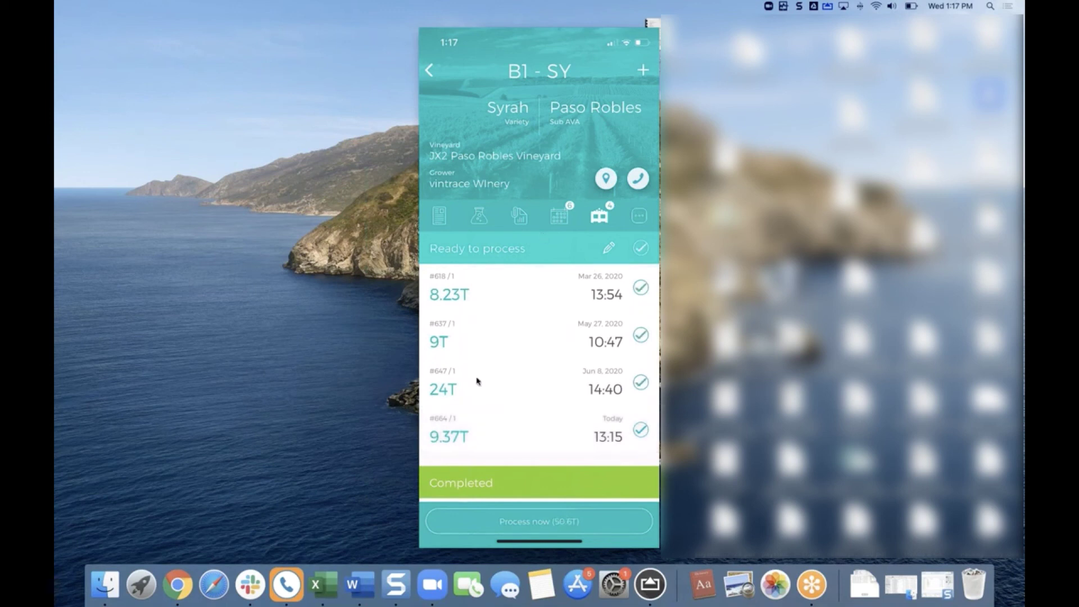
pyautogui.click(540, 532)
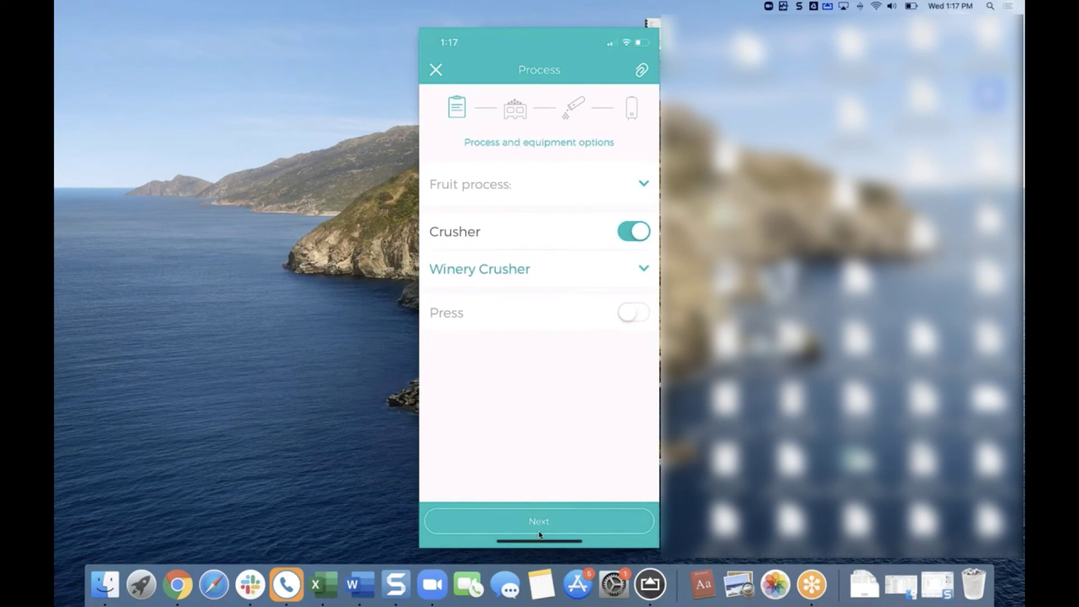
pyautogui.click(540, 532)
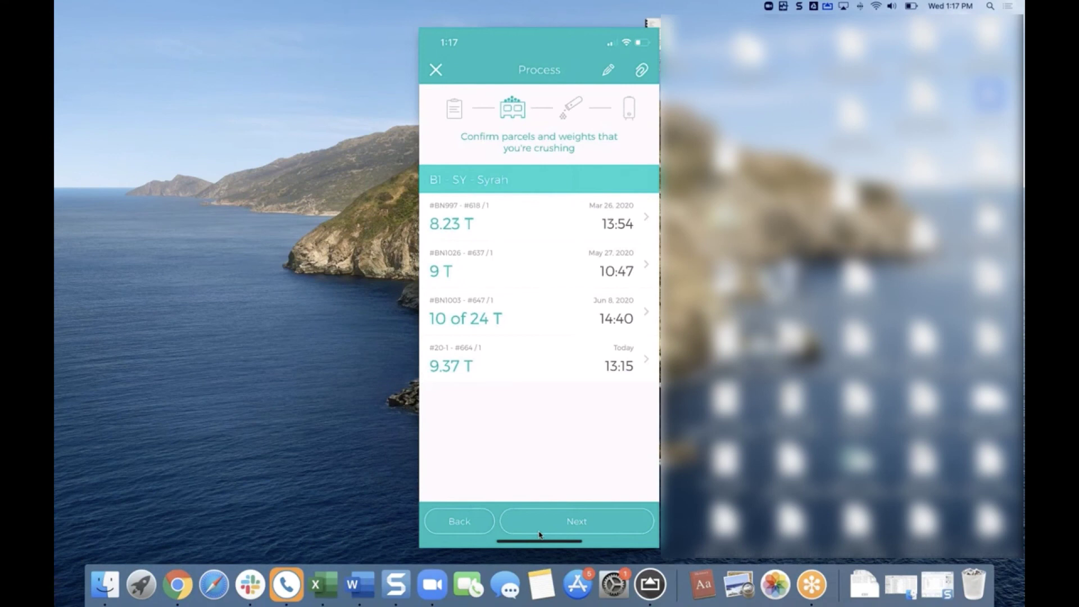
# - Add KMBS at 0.05 kg/T from Dry Goods / KMBS Lot 1234 and search for a destination vessel starting with F
pyautogui.click(540, 534)
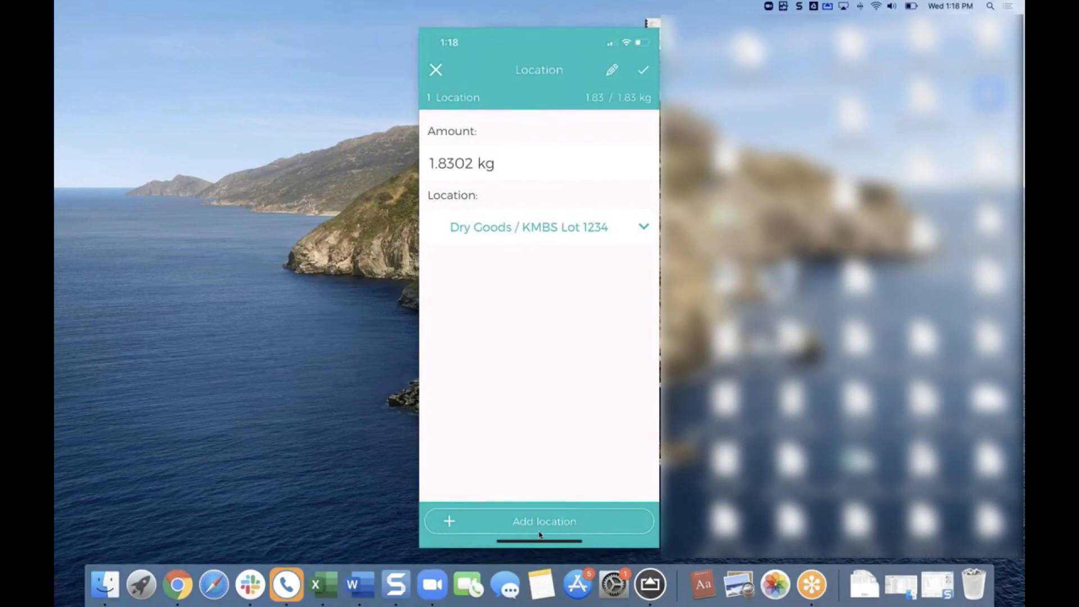
pyautogui.click(539, 532)
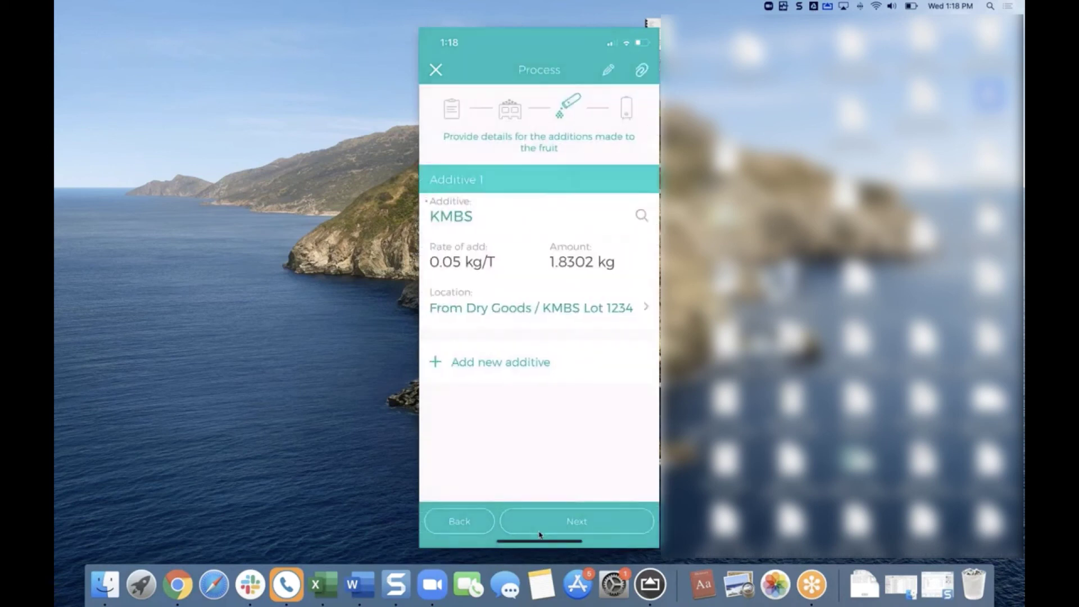
pyautogui.click(540, 533)
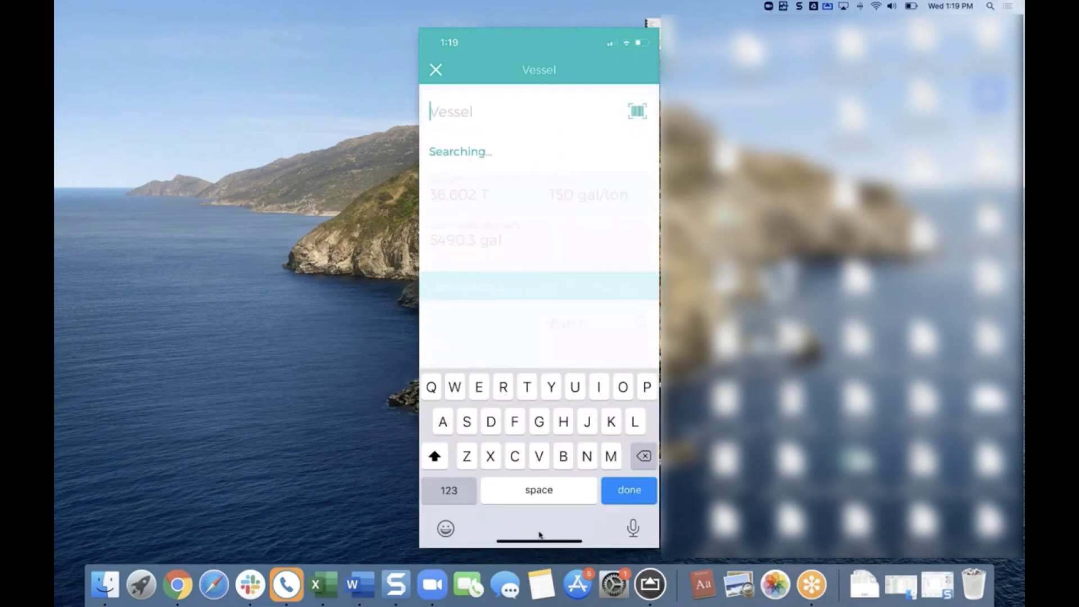
pyautogui.write('F')
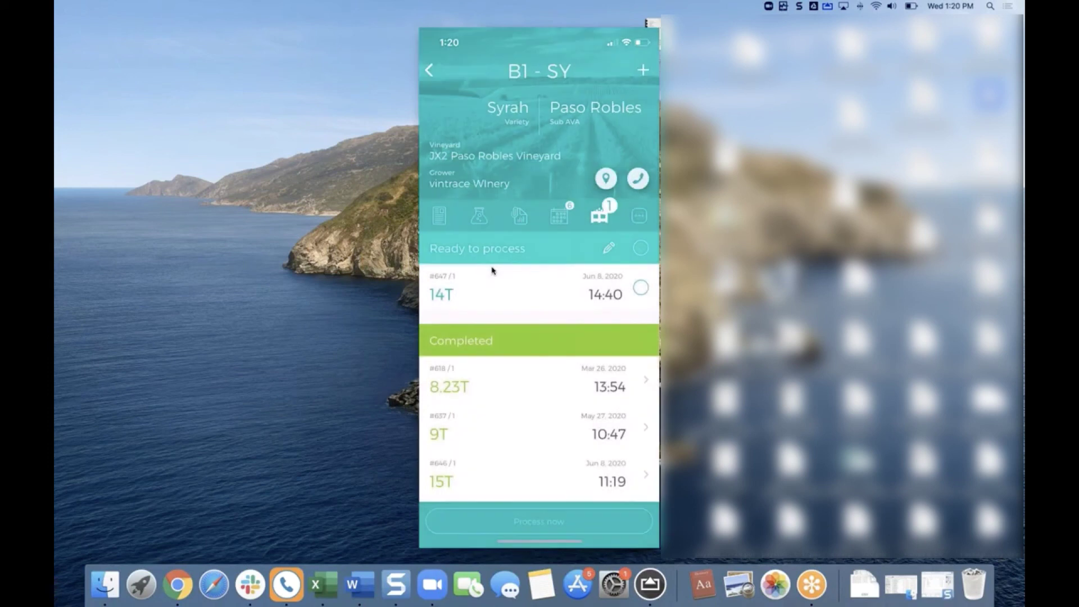
# - Review the B1 - SY block's ready-to-process and completed loads
pyautogui.scroll(-3, 492, 271)
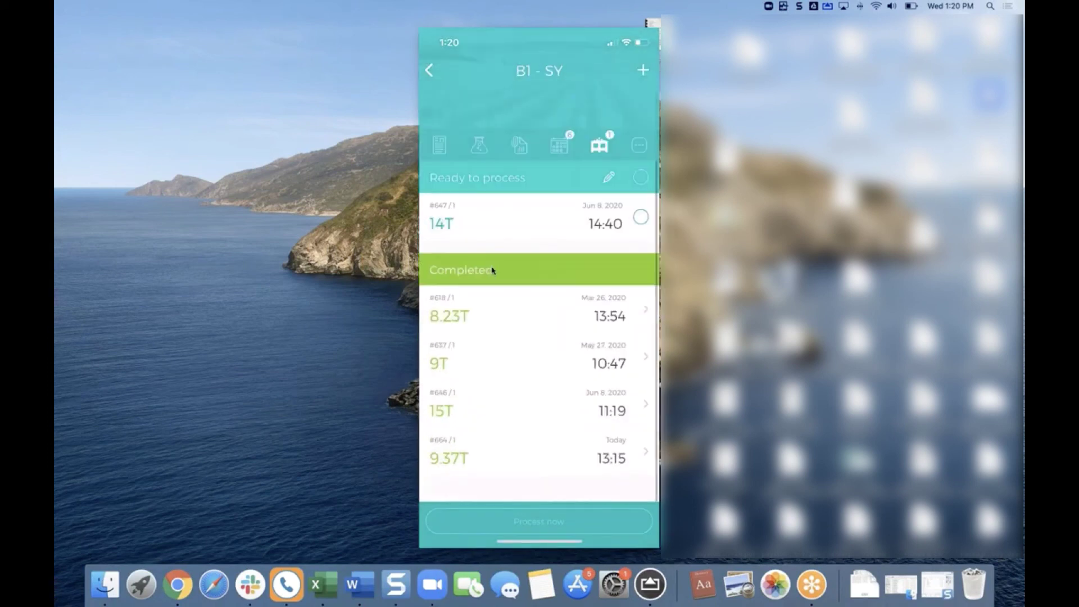
pyautogui.scroll(3, 492, 270)
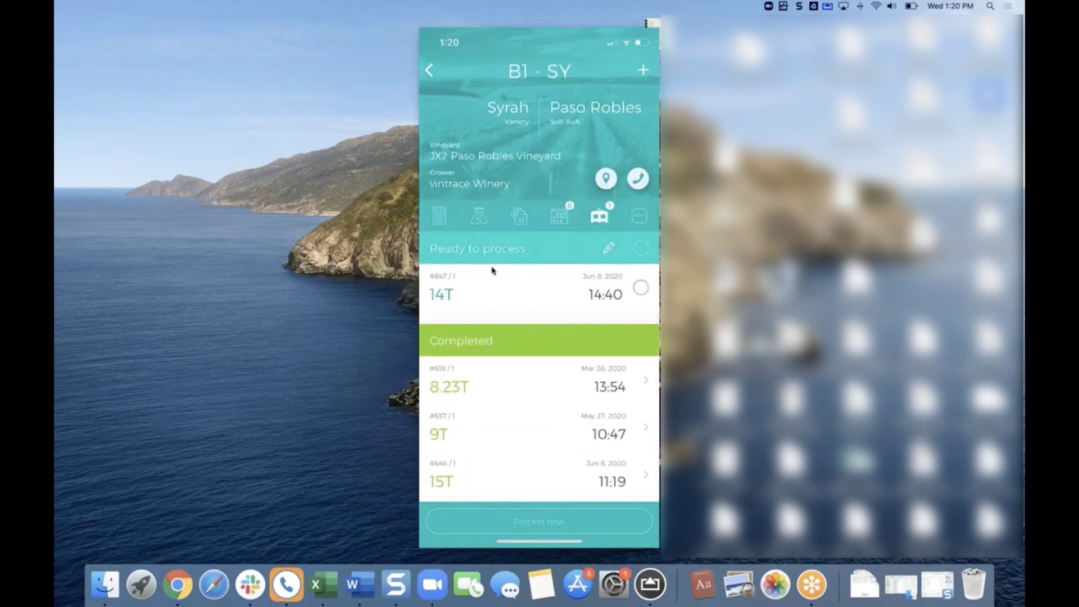
# - Search for 20SY and start an addition on the 20SYPASO wine with tank 60T-03 selected
pyautogui.click(492, 270)
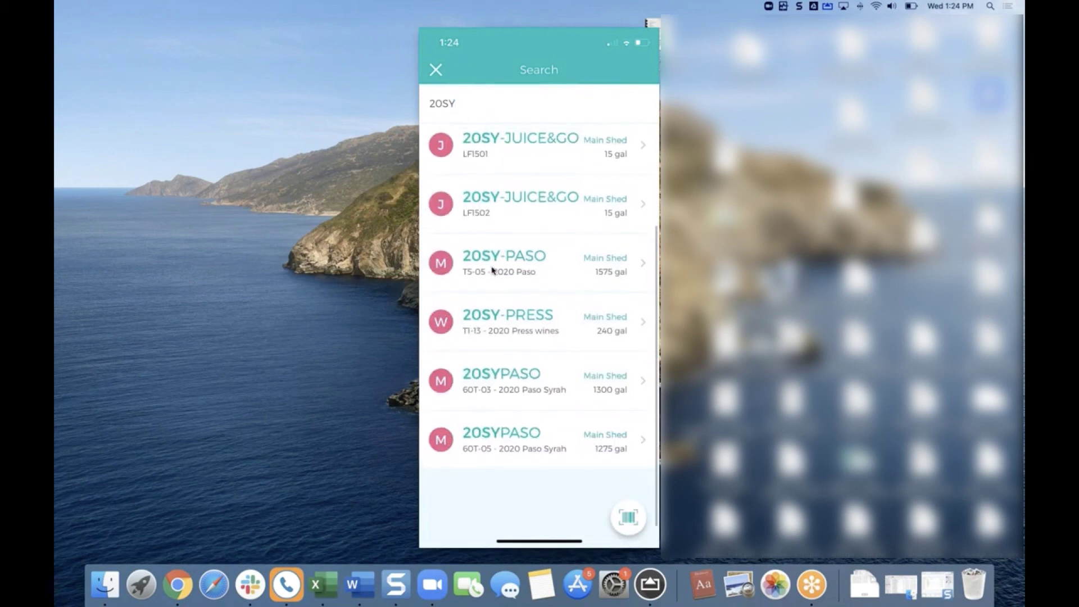
pyautogui.click(493, 270)
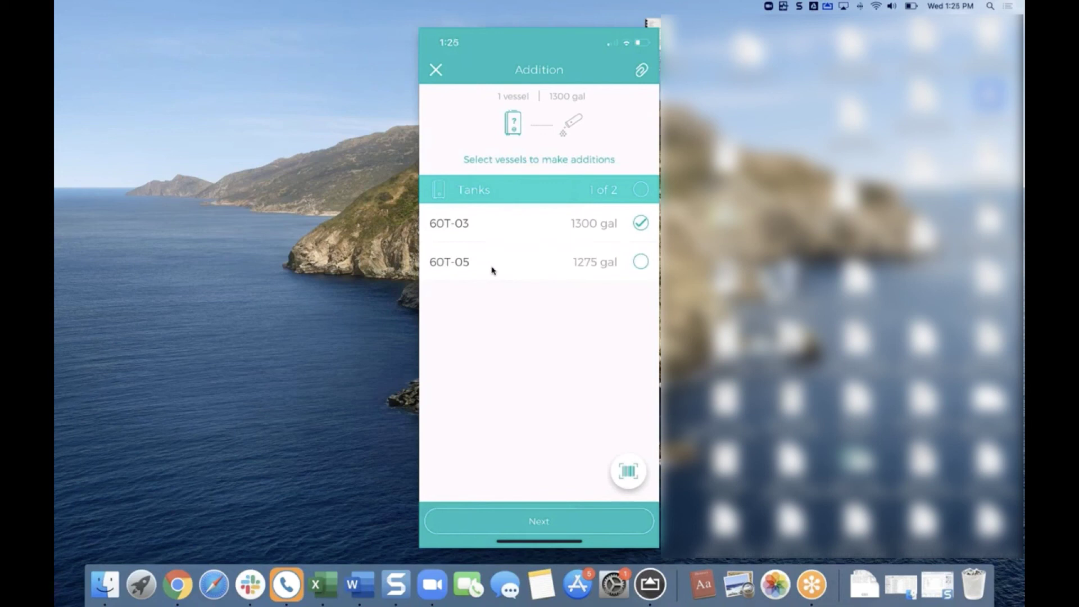
pyautogui.click(492, 271)
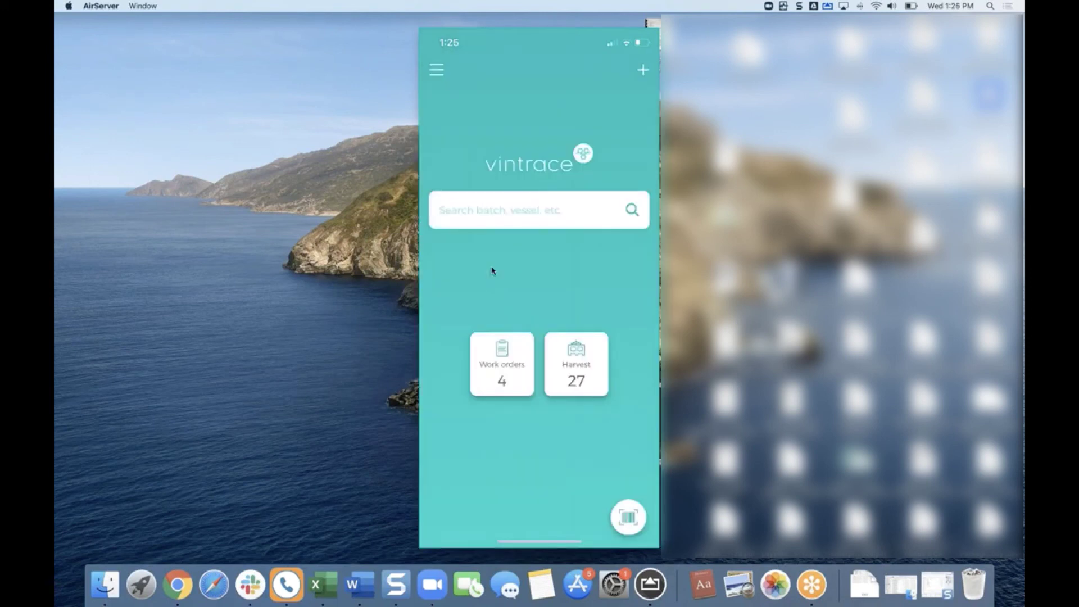
# - Switch to vintrace in Chrome, open the Fruit Intake Console and export the 07/29/2020 bookings as CSV
pyautogui.click(177, 598)
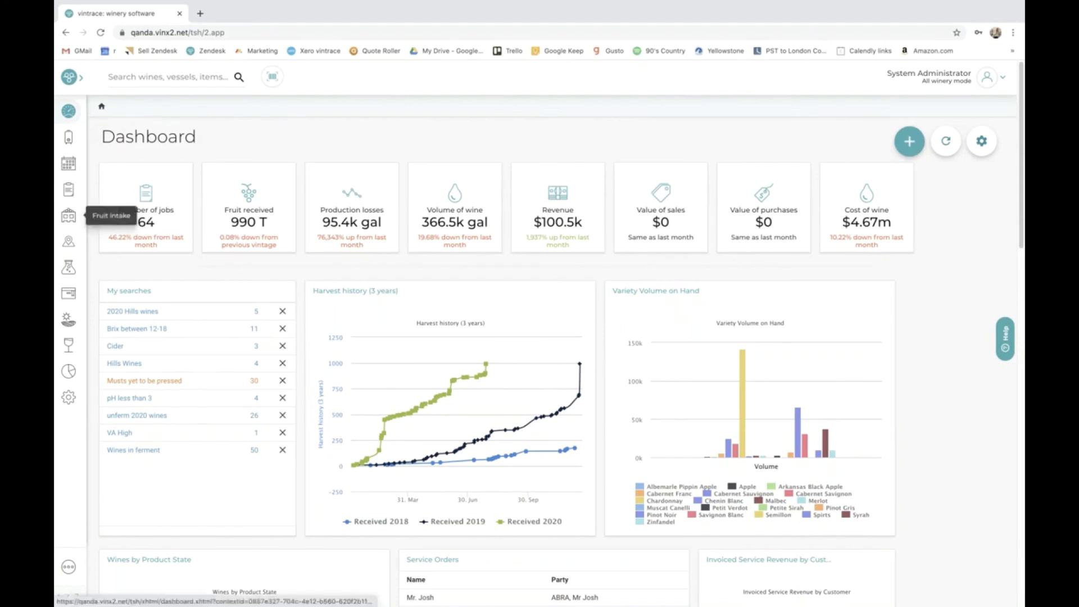
pyautogui.click(68, 216)
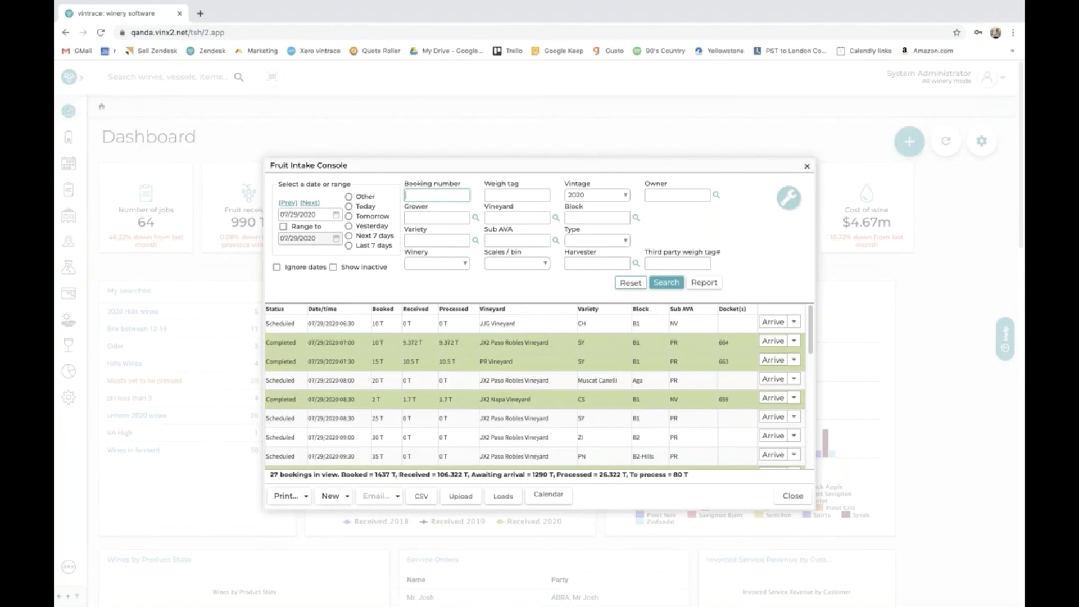
pyautogui.click(332, 496)
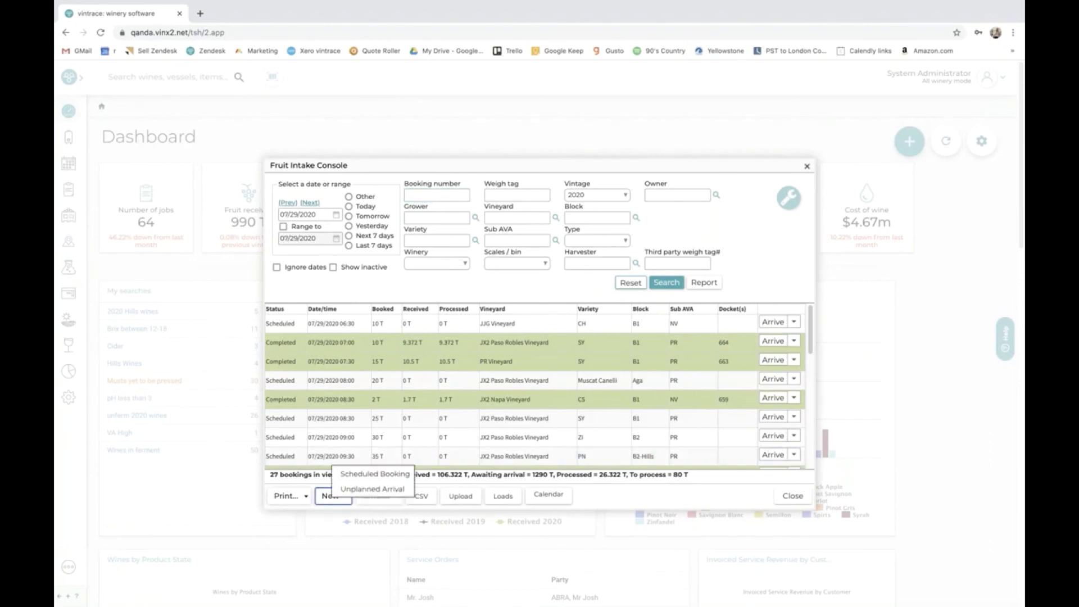
pyautogui.click(431, 500)
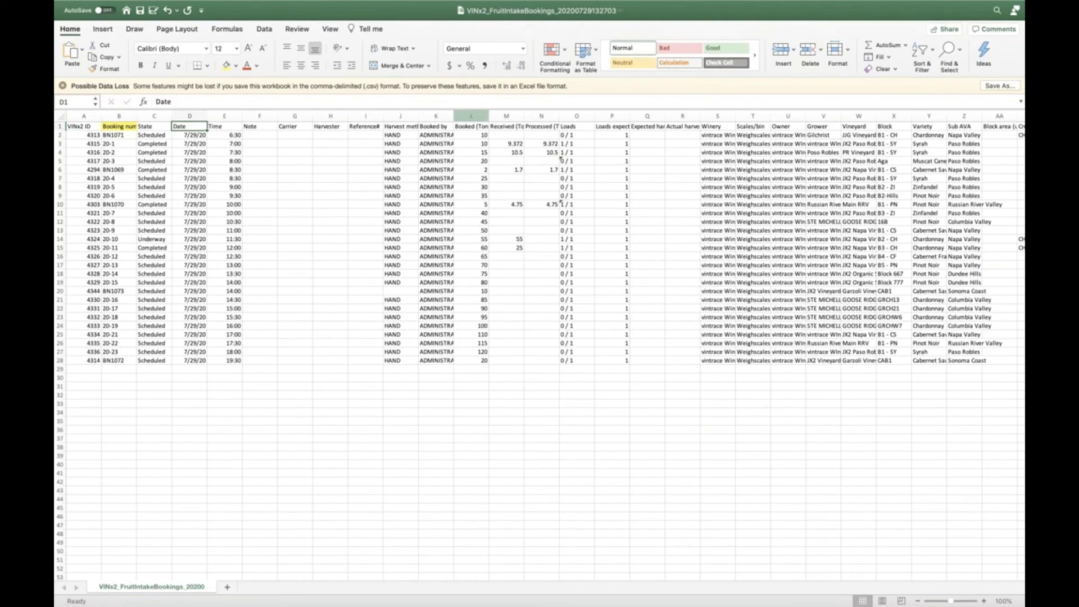
pyautogui.hotkey('ctrl', 'Left')
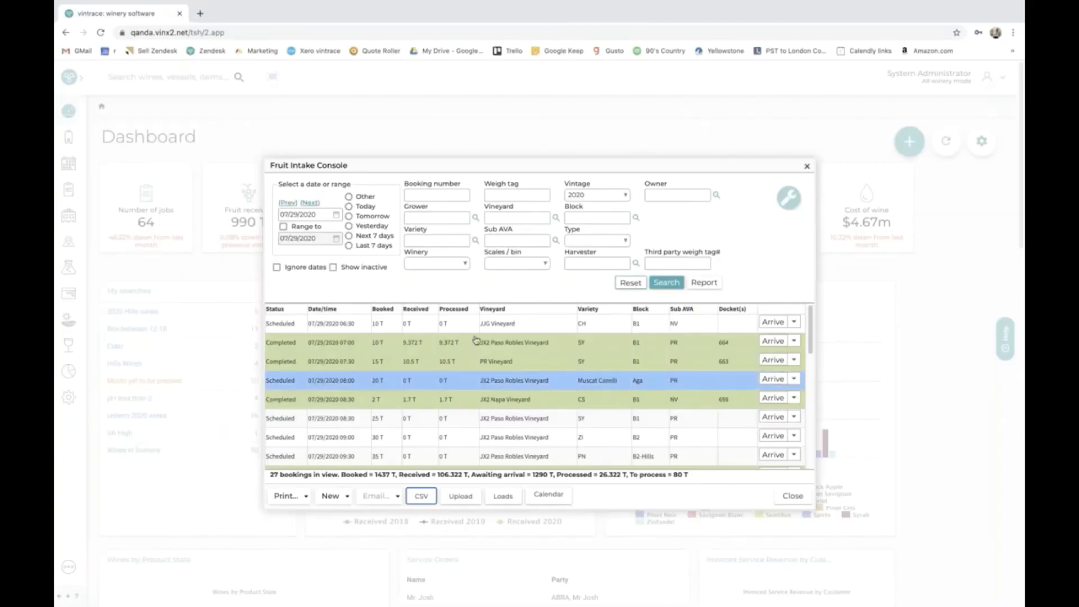
pyautogui.click(323, 427)
pyautogui.moveTo(328, 593)
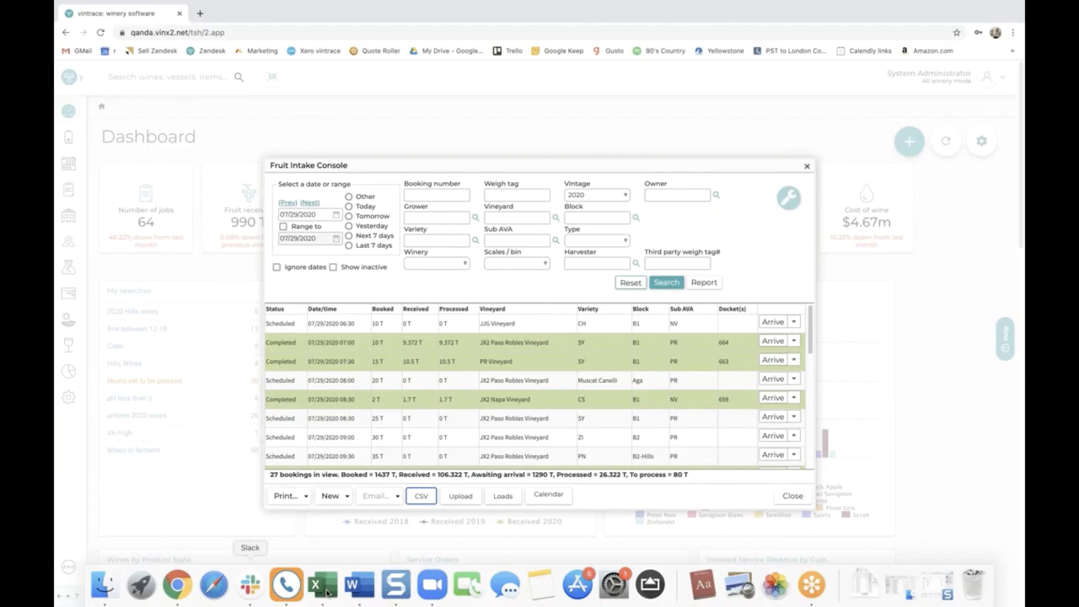
pyautogui.click(327, 590)
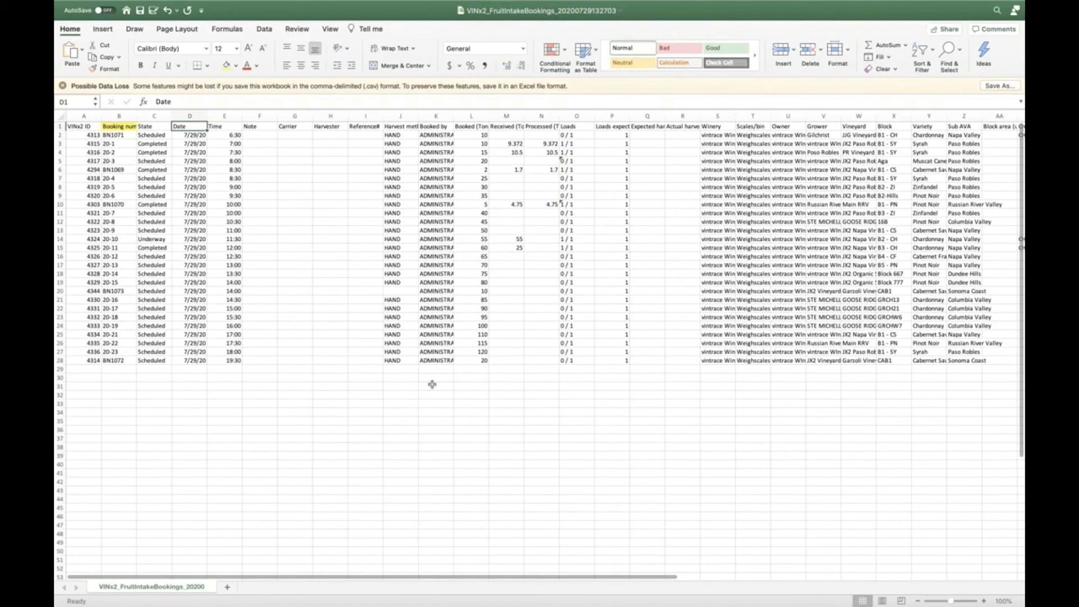
# - Widen the Grower, Vineyard and Block columns in the exported bookings workbook to fit their contents
pyautogui.hscroll(6, 431, 384)
pyautogui.moveTo(628, 116); pyautogui.dragTo(659, 116)
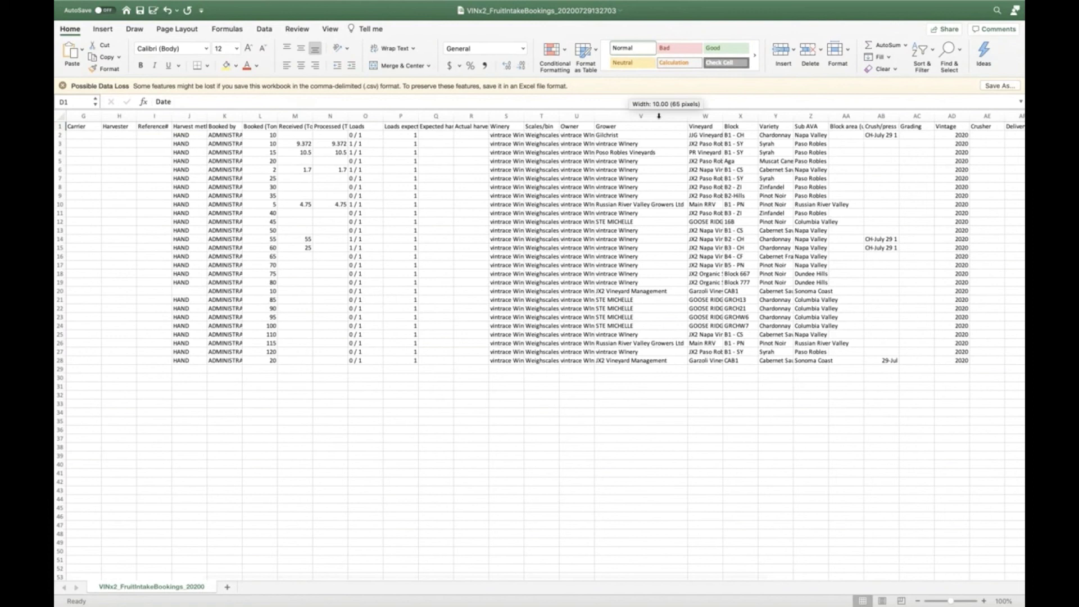
pyautogui.hscroll(4, 659, 116)
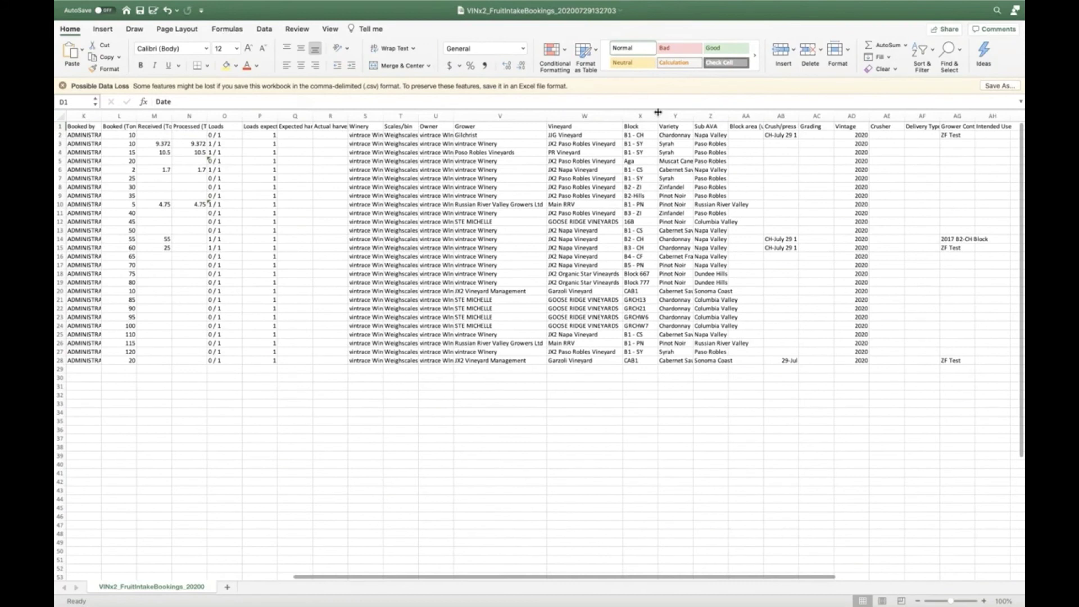
pyautogui.doubleClick(658, 112)
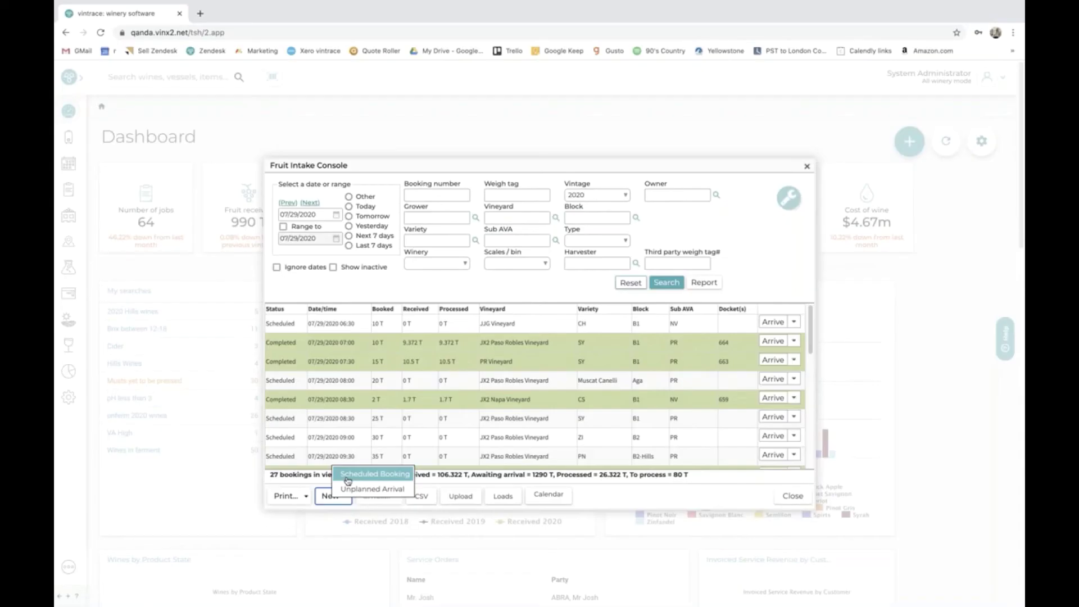
# - Create a new scheduled booking in the Fruit Intake Console for block B2-Hills at JX2 Paso Robles Vineyard
pyautogui.click(348, 476)
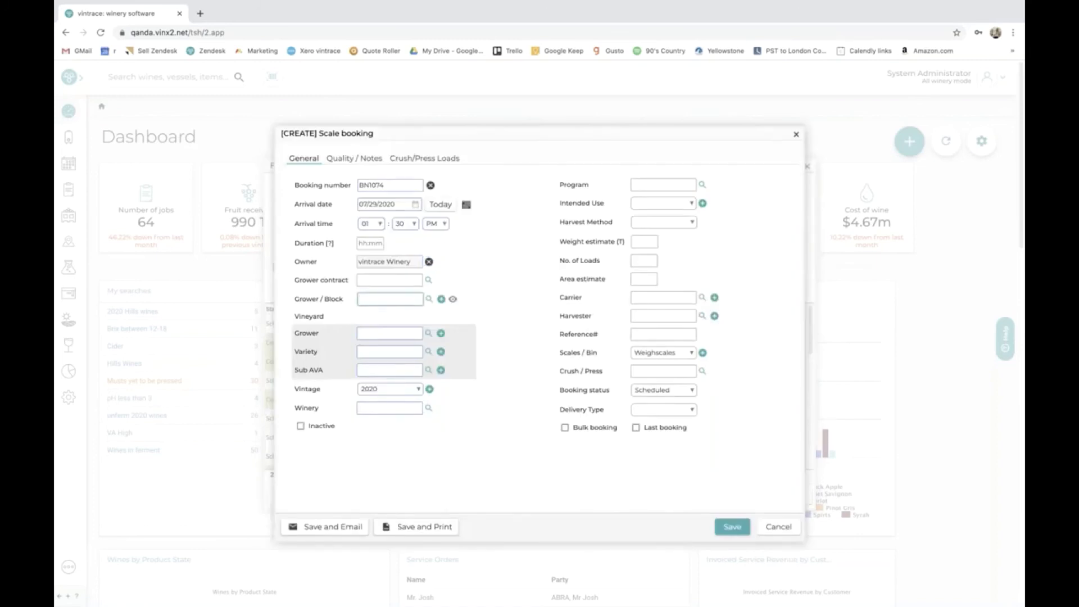
pyautogui.write('b2')
pyautogui.press('Tab')
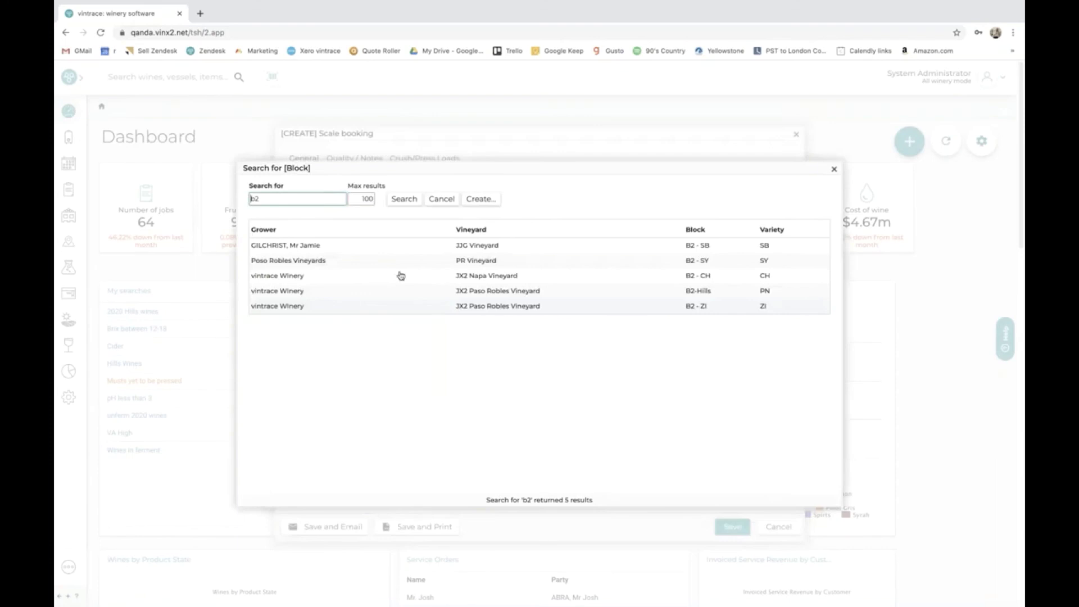
pyautogui.click(575, 298)
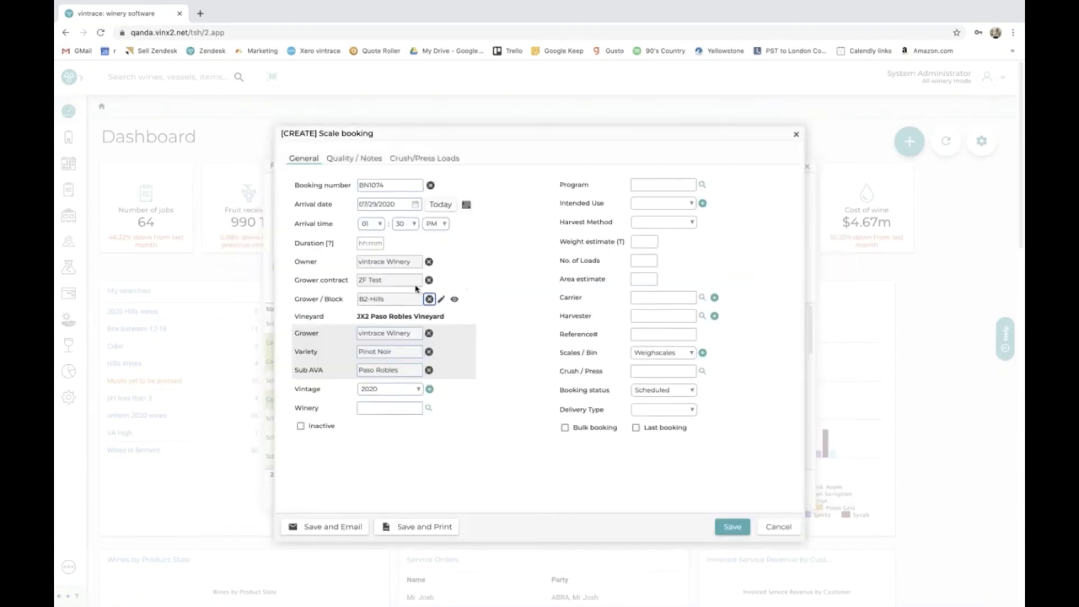
# - Check the booking's grower contract and block, and set the winery to vintrace Winery
pyautogui.moveTo(295, 299); pyautogui.dragTo(340, 299)
pyautogui.click(344, 281)
pyautogui.click(392, 409)
pyautogui.write('vin')
pyautogui.press('Tab')
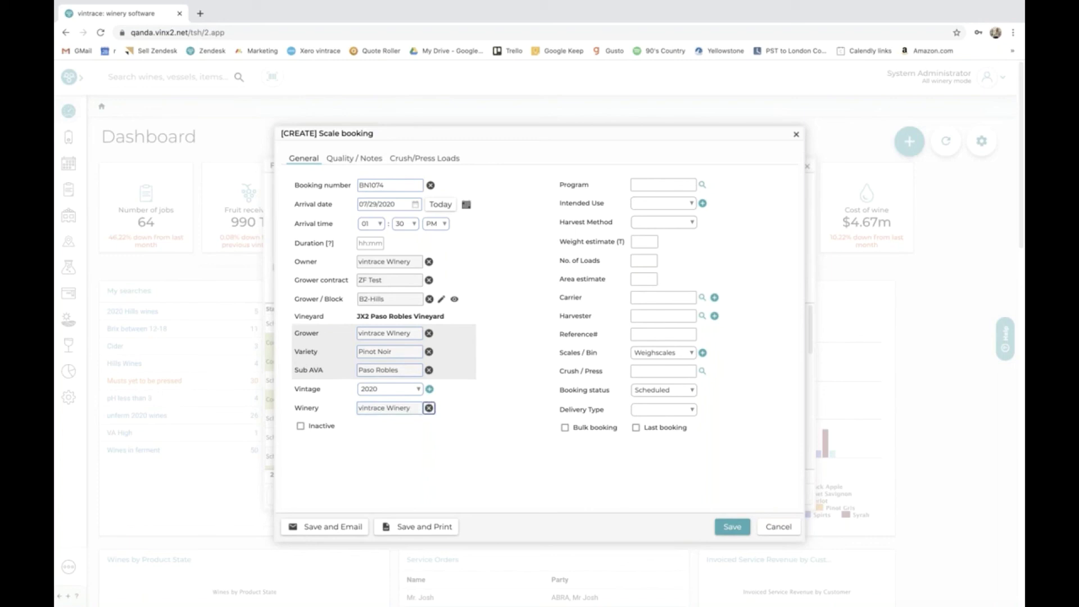
# - Set the booking's weight estimate to 20 tons and add a crush/press load line to it
pyautogui.click(645, 242)
pyautogui.write('20')
pyautogui.click(425, 159)
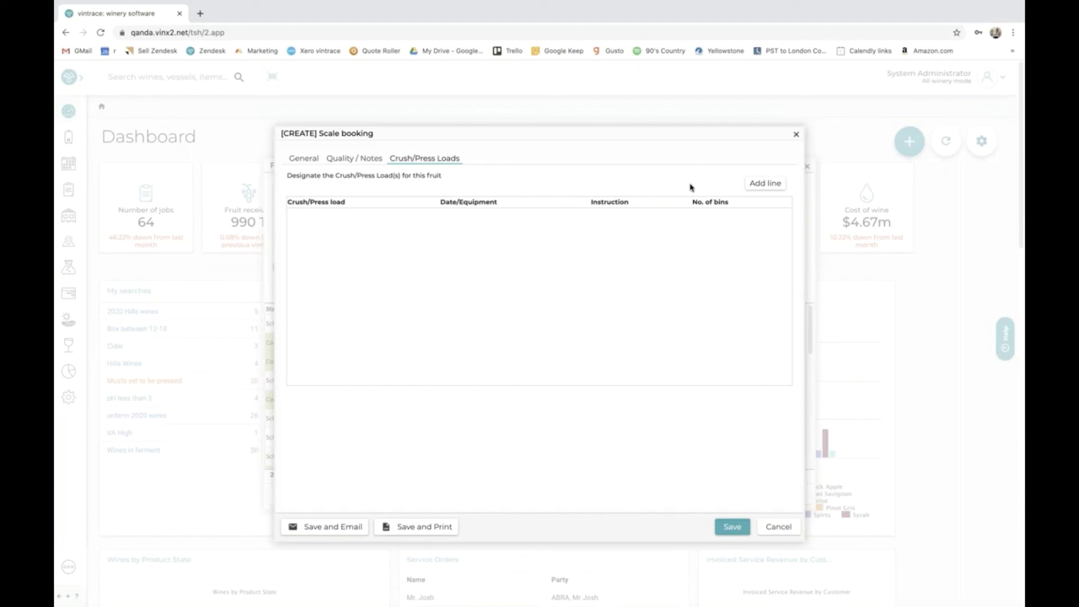
pyautogui.click(778, 187)
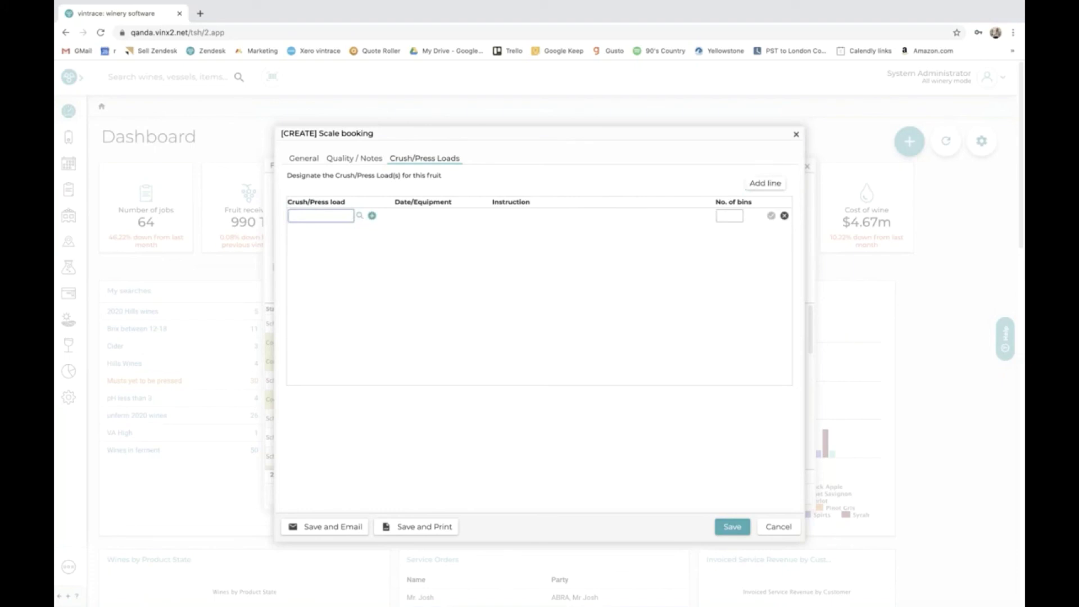
# - Create crush/press load PN July 29 with WHOLE BUNCH as its equipment for the new line, and save the booking
pyautogui.click(372, 217)
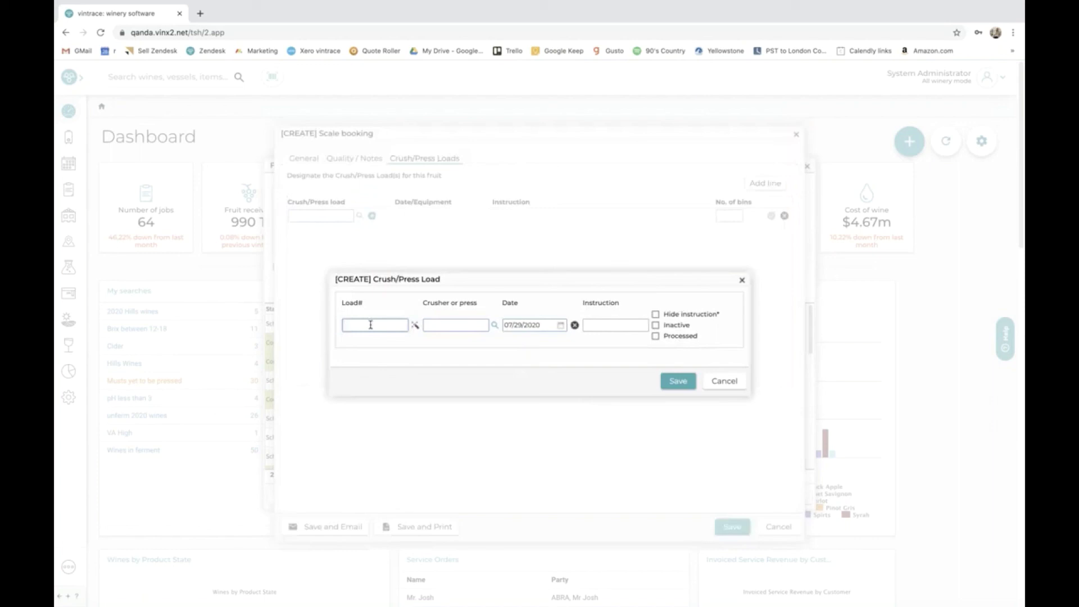
pyautogui.write('PN July 29')
pyautogui.click(495, 329)
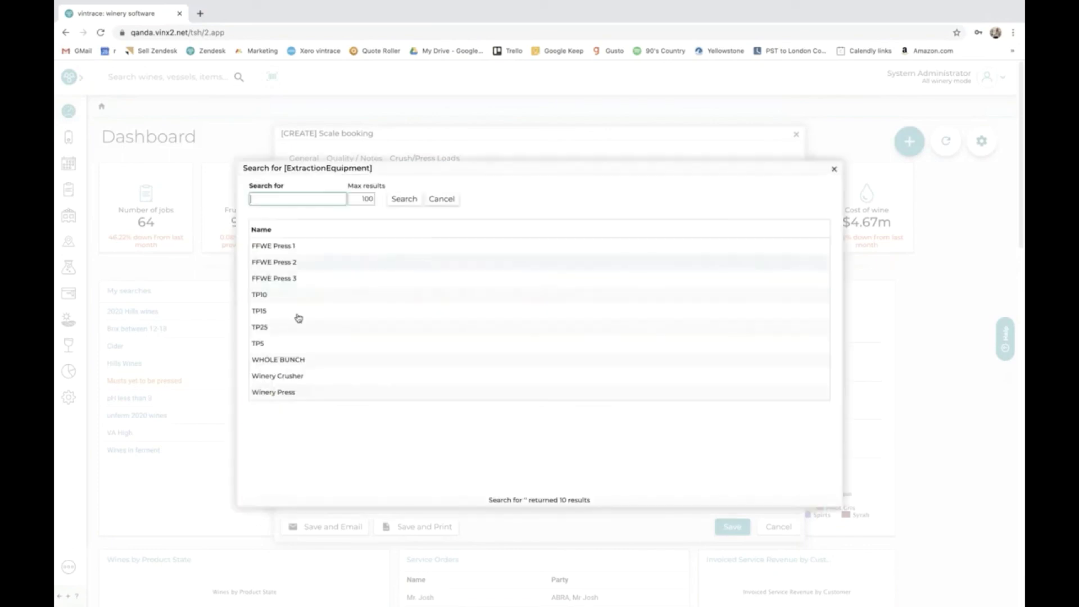
pyautogui.click(300, 362)
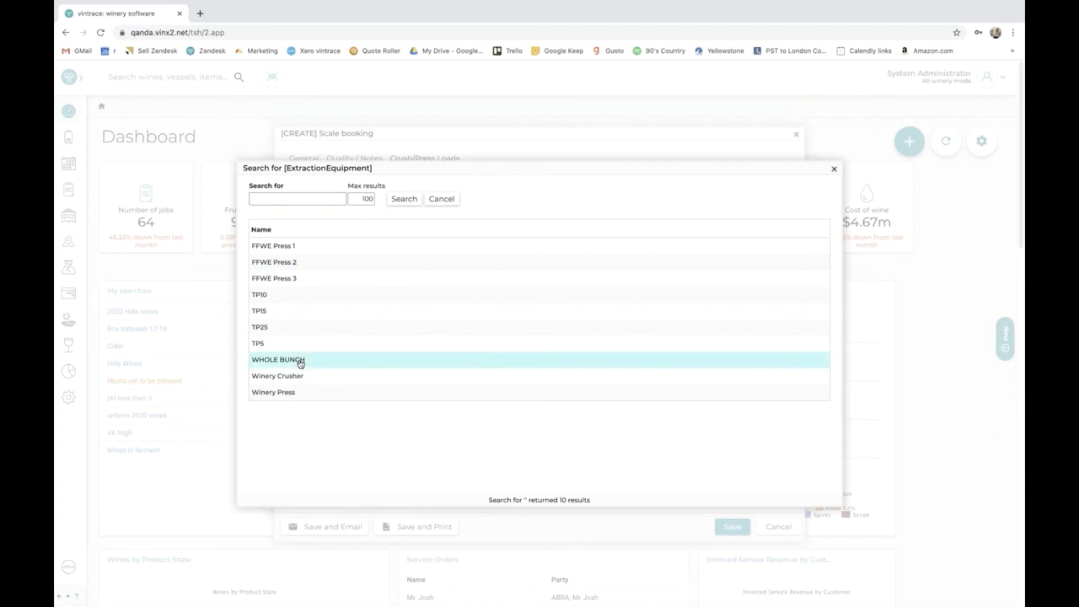
pyautogui.doubleClick(301, 363)
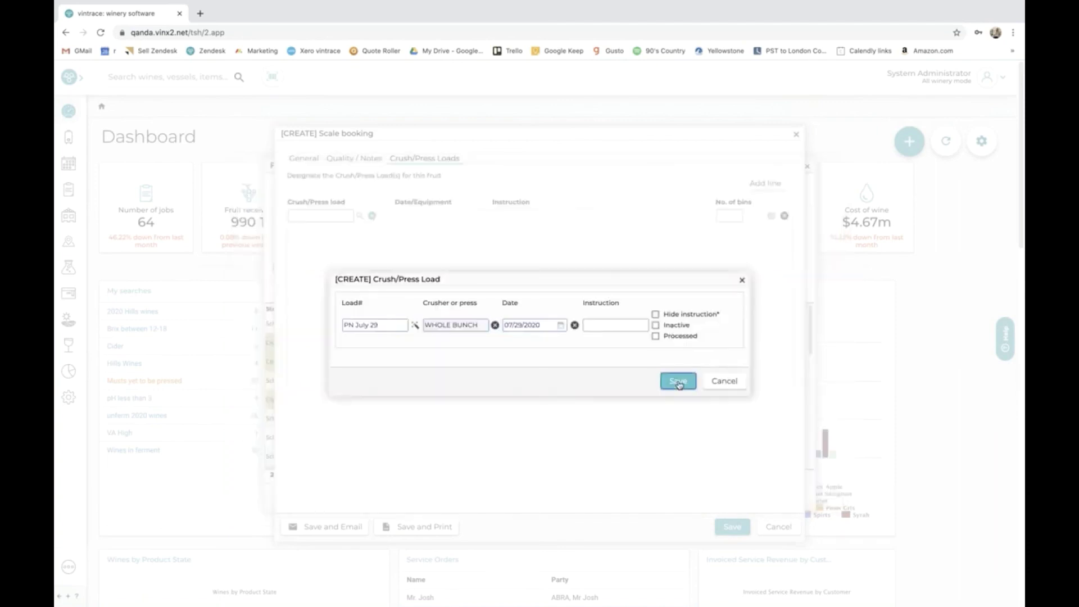
pyautogui.click(679, 382)
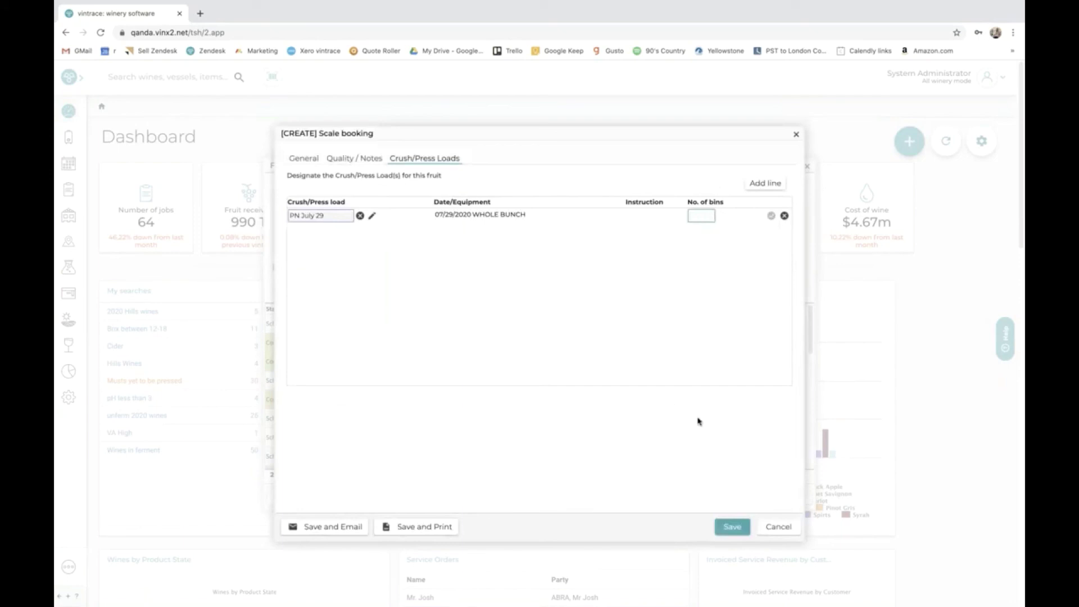
pyautogui.click(733, 528)
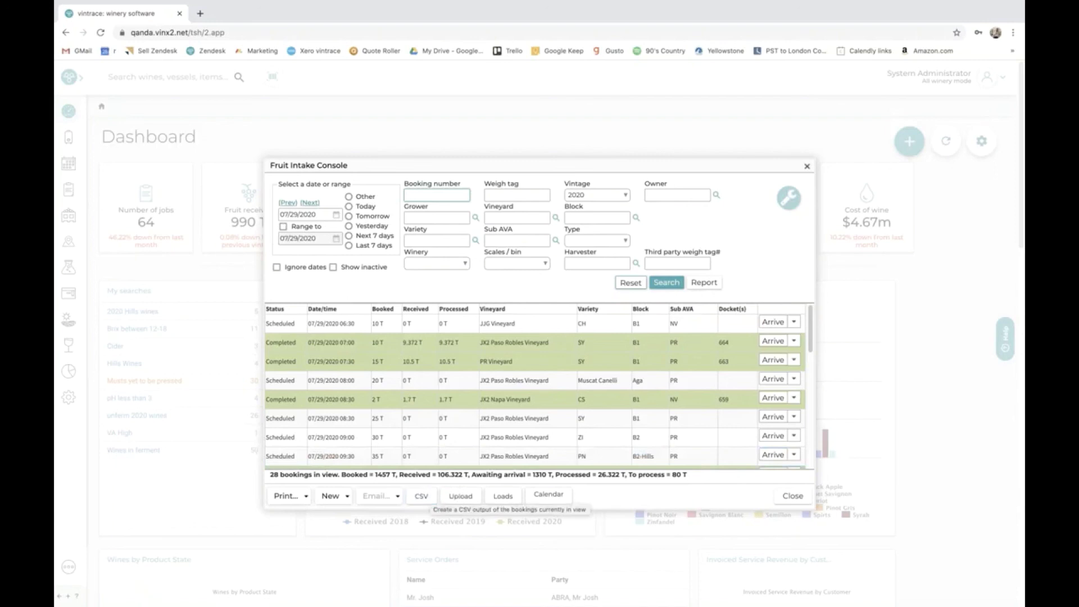
# - Print the Jul 26 – Aug 1, 2020 bookings from the harvest calendar, review the fruit bookings report, and return to the Fruit Intake Console
pyautogui.click(548, 497)
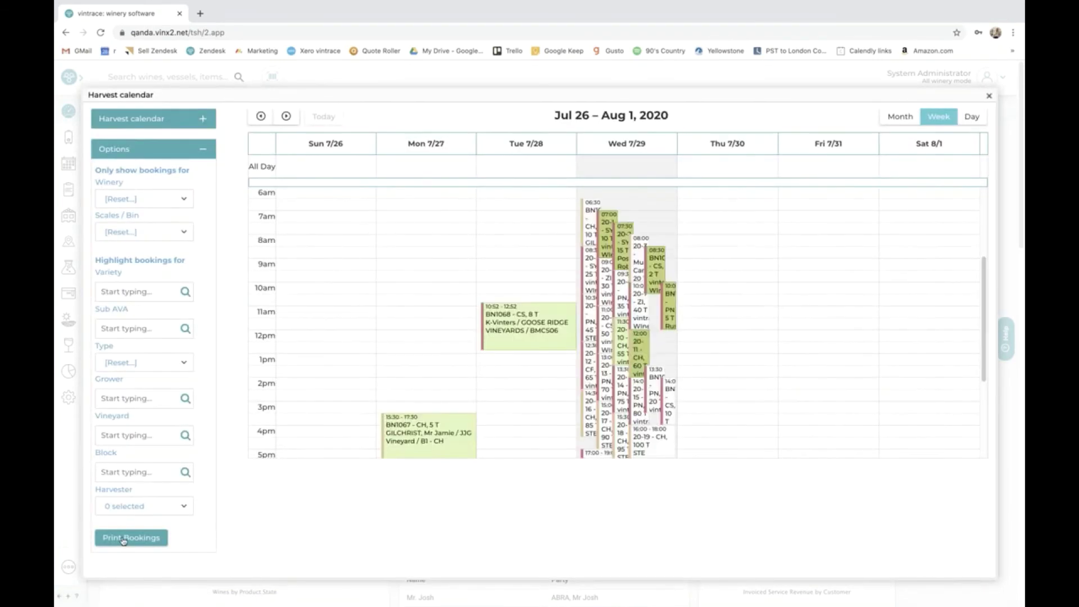
pyautogui.click(123, 538)
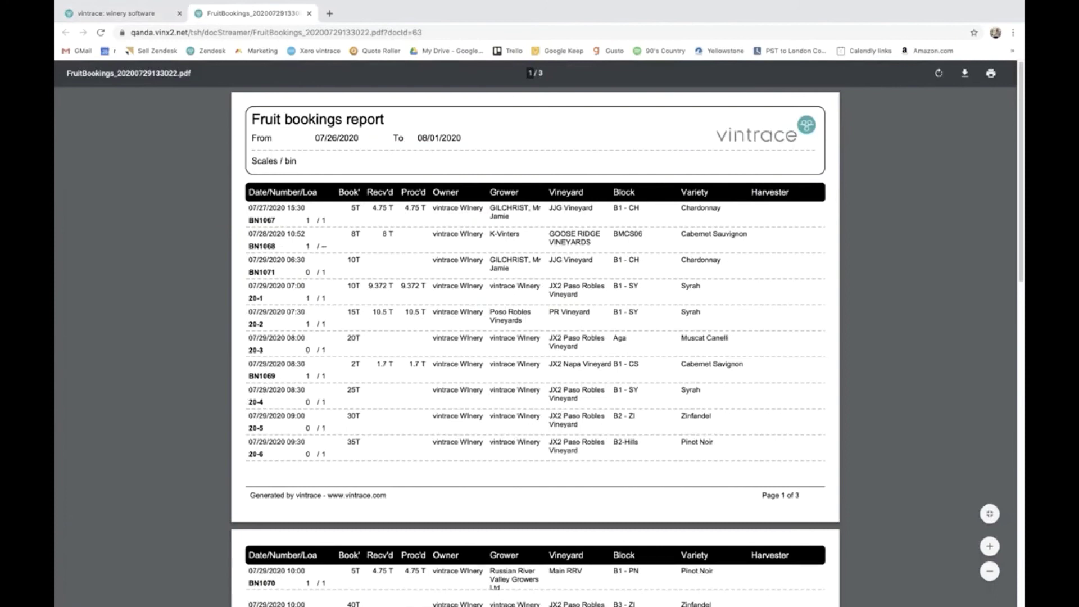
pyautogui.moveTo(248, 259); pyautogui.dragTo(346, 338)
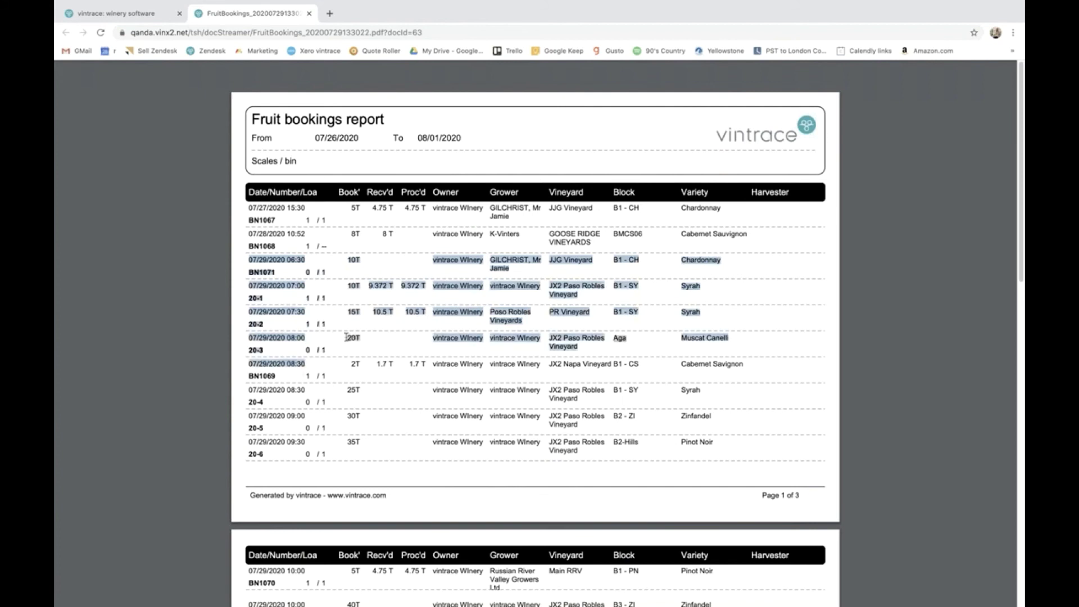
pyautogui.click(346, 337)
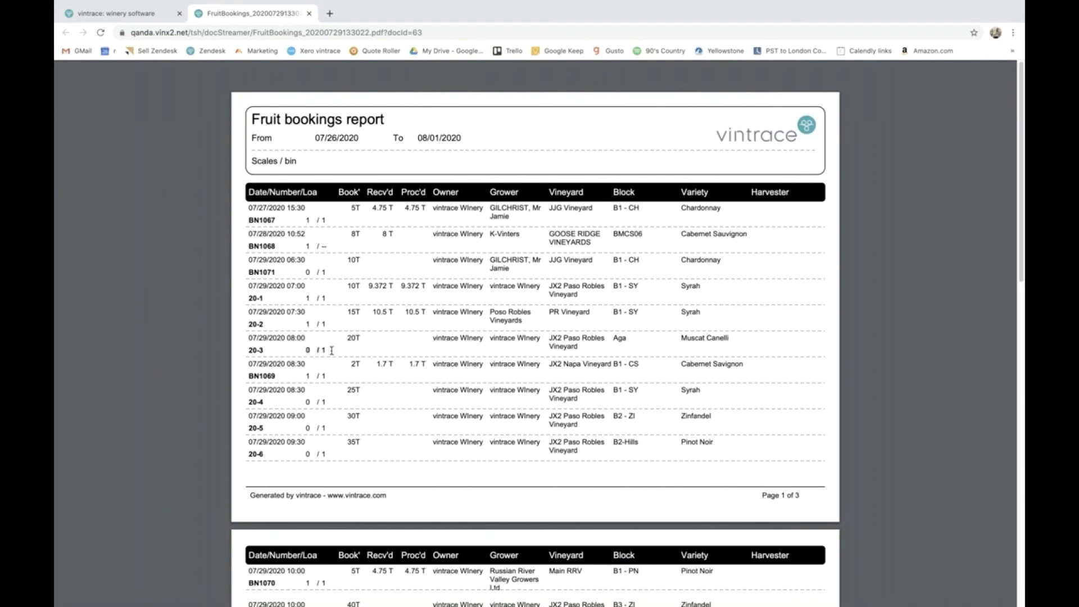
pyautogui.doubleClick(380, 339)
pyautogui.click(309, 13)
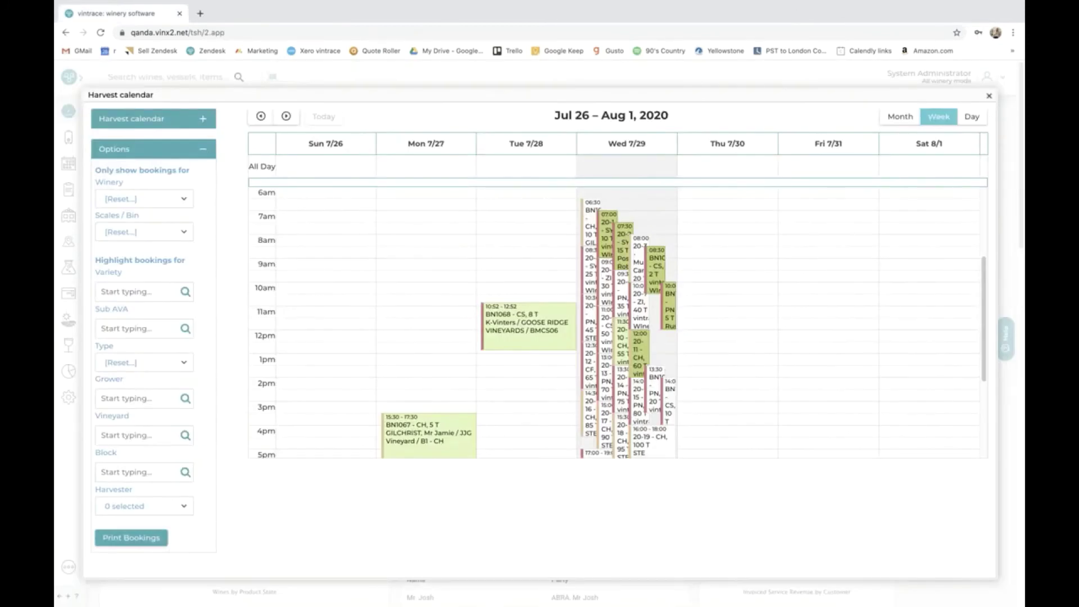
pyautogui.press('Escape')
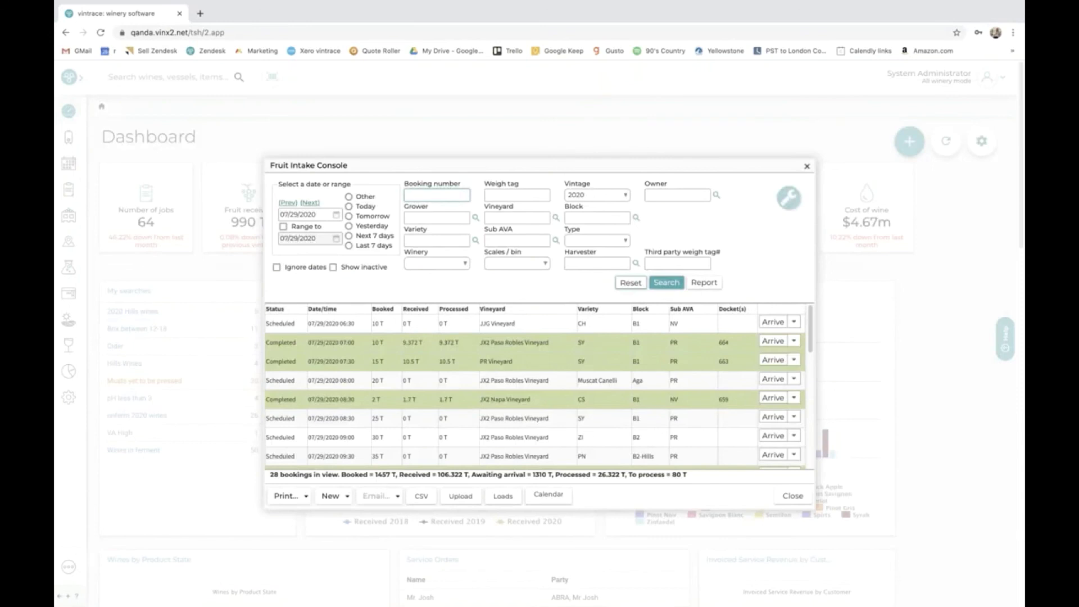
# - Print the Custom Booking document for the scheduled 08:30 Syrah booking of 25 T at JX2 Paso Robles Vineyard
pyautogui.click(287, 496)
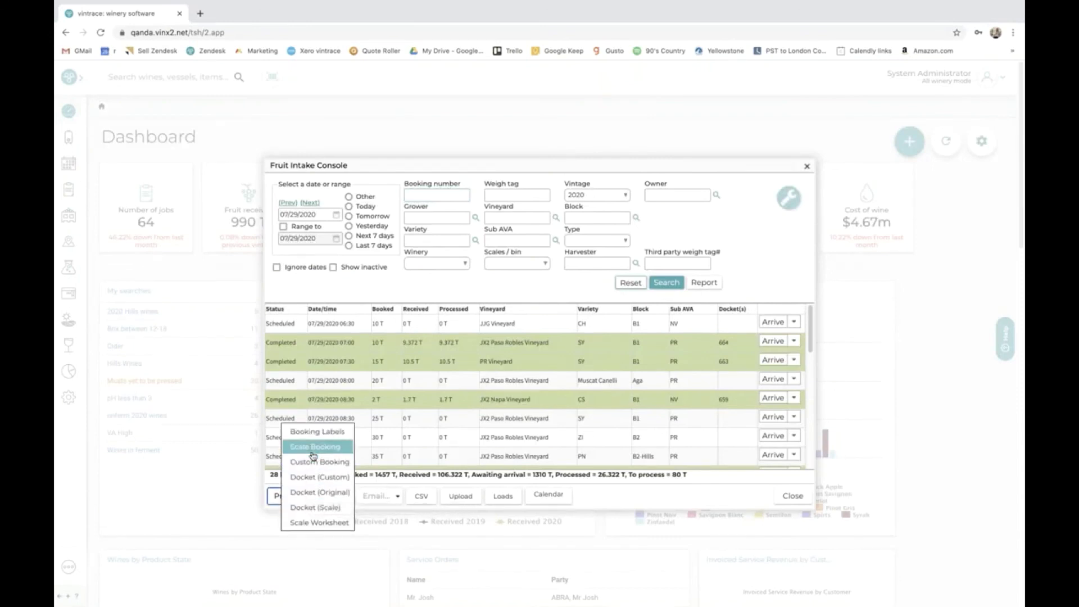
pyautogui.click(314, 447)
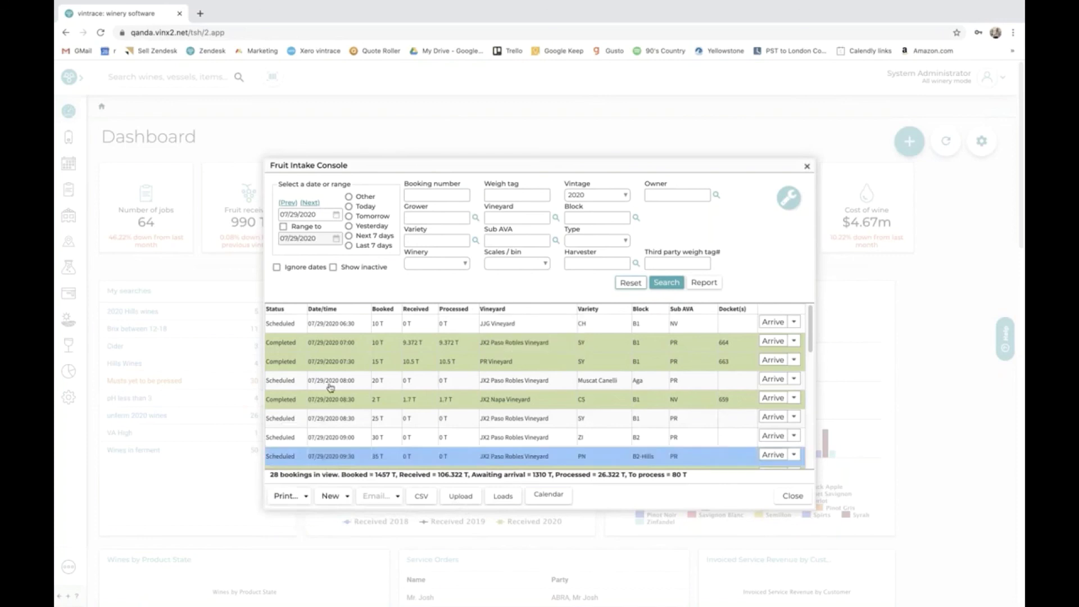
pyautogui.click(294, 424)
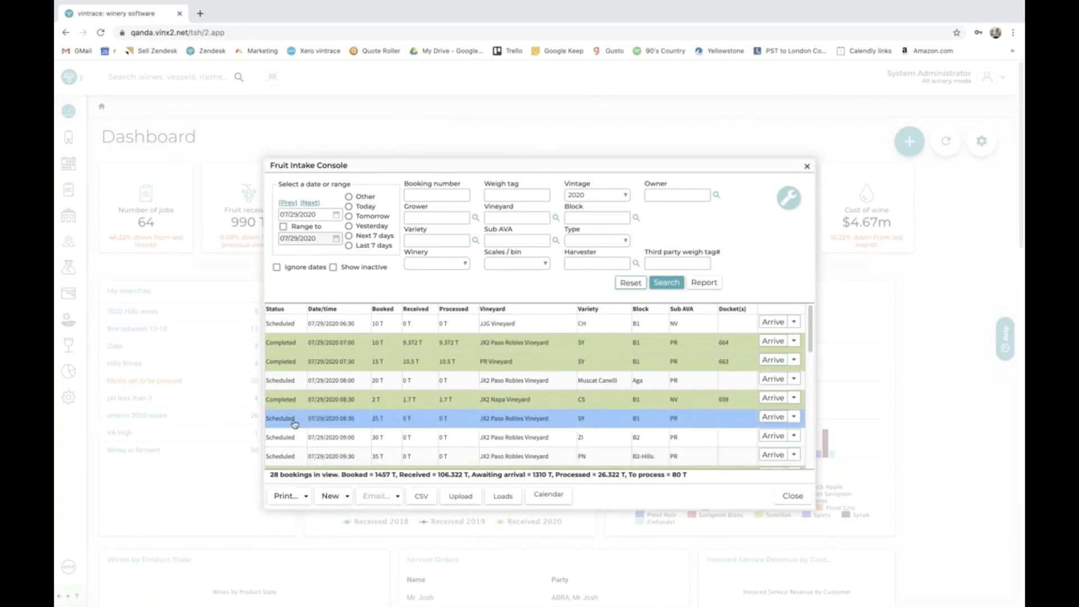
pyautogui.click(303, 498)
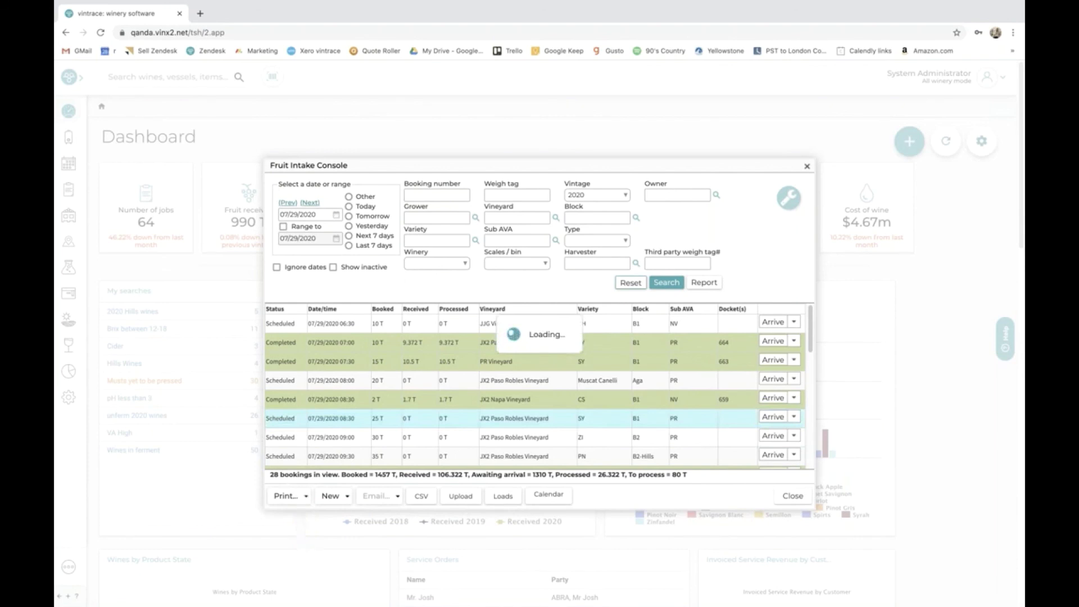
pyautogui.click(293, 500)
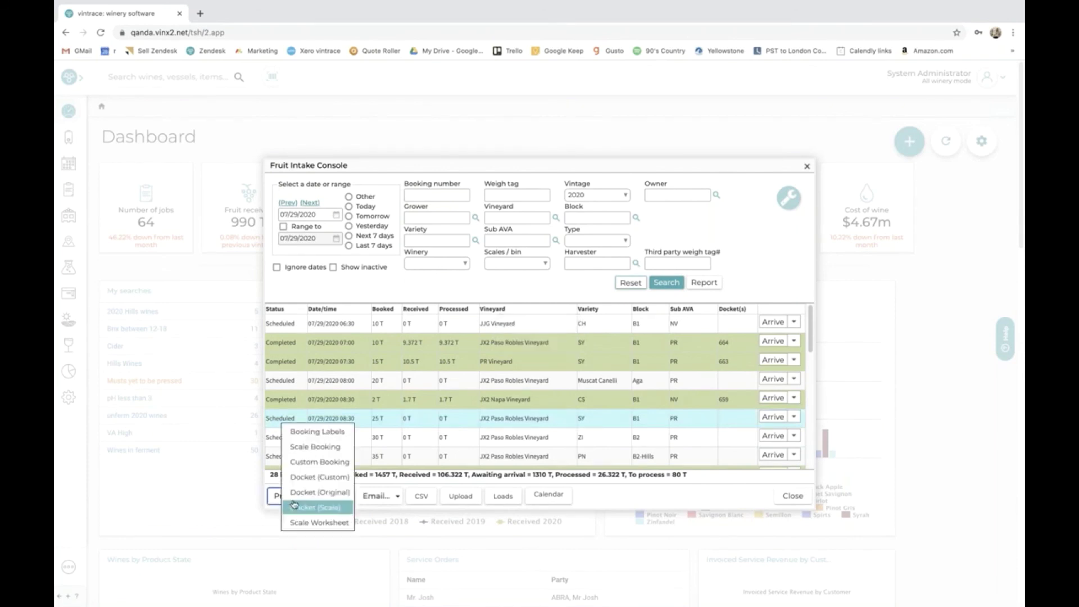
pyautogui.click(306, 463)
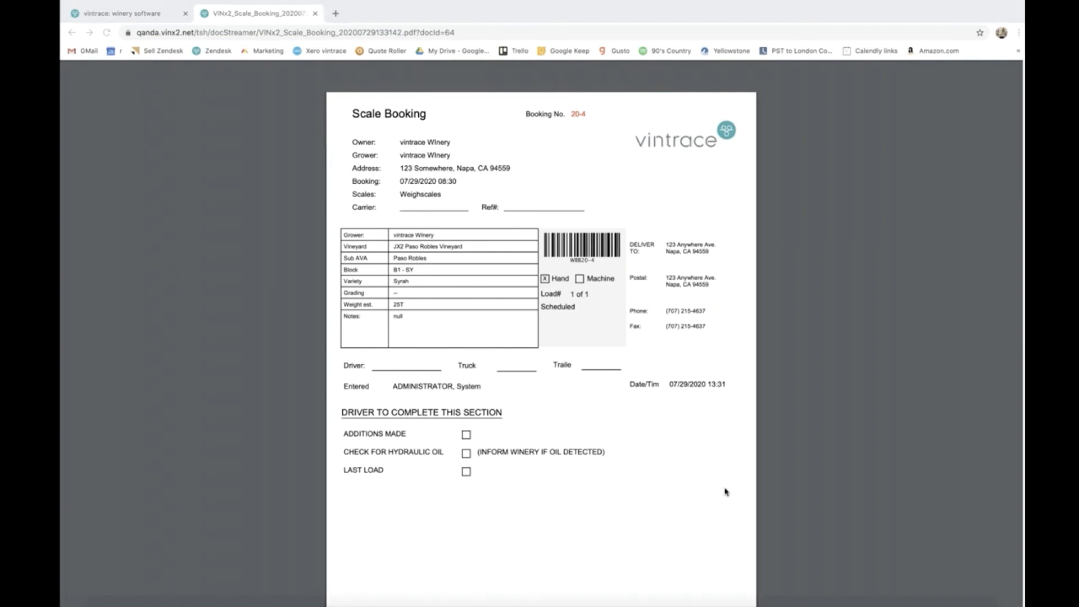
pyautogui.hotkey('ctrl', 'Left')
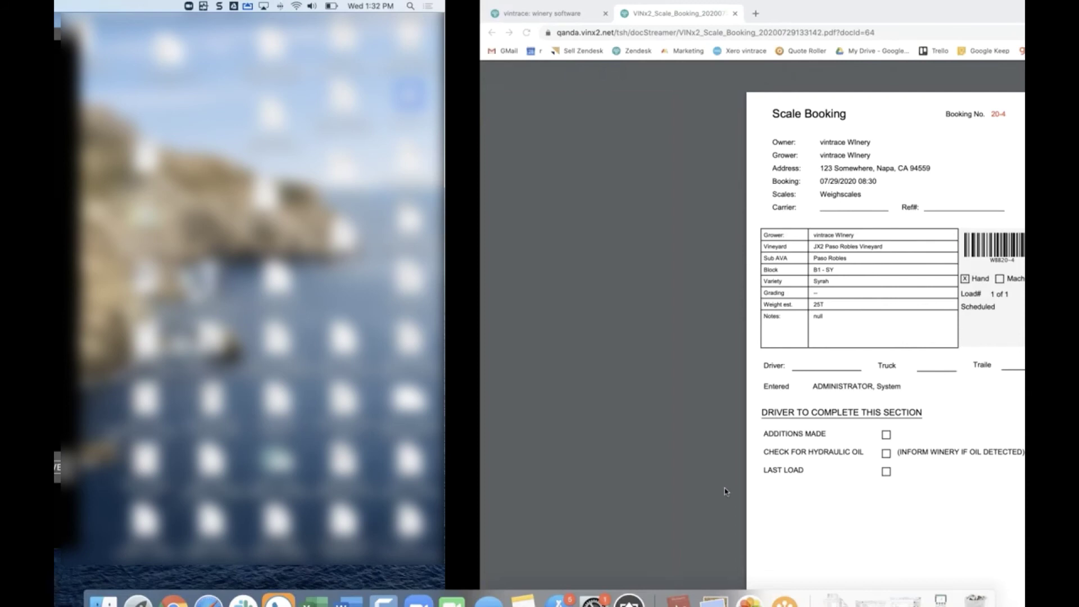
pyautogui.hotkey('ctrl', 'Left')
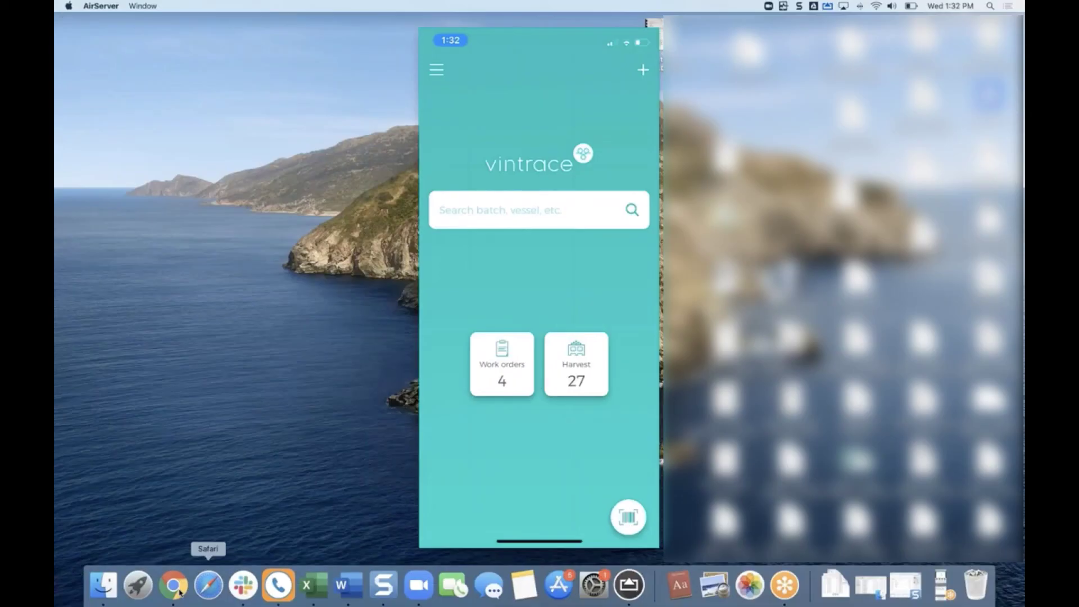
pyautogui.click(179, 591)
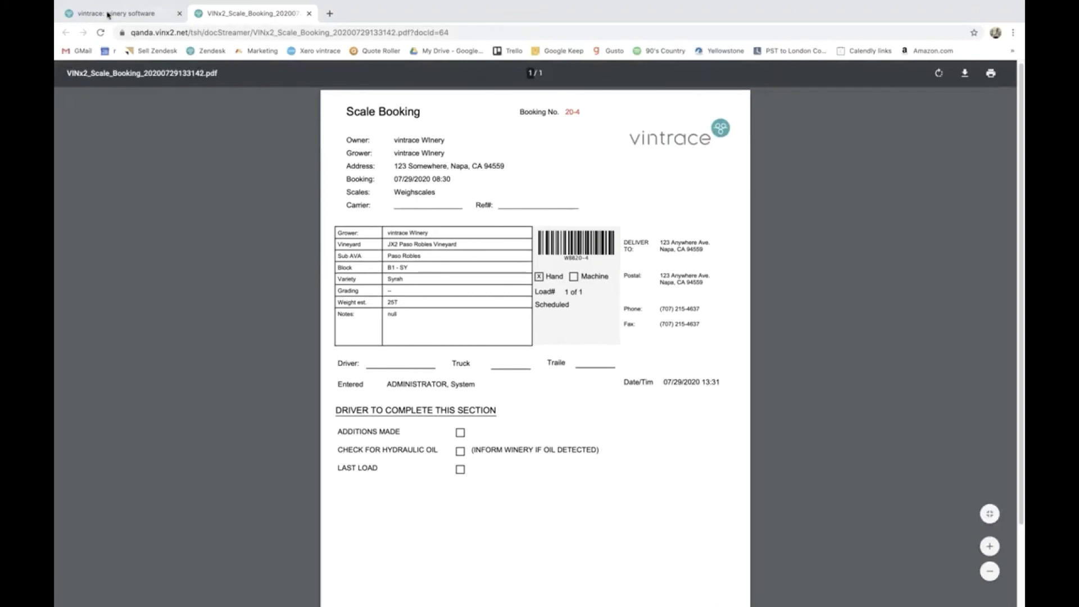
pyautogui.click(109, 13)
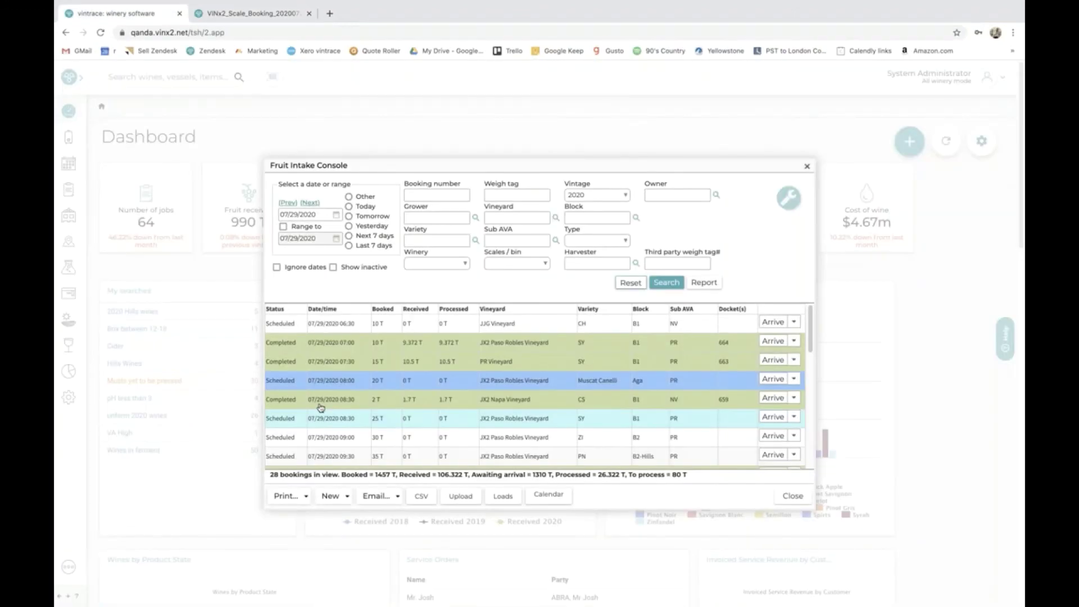
pyautogui.doubleClick(320, 409)
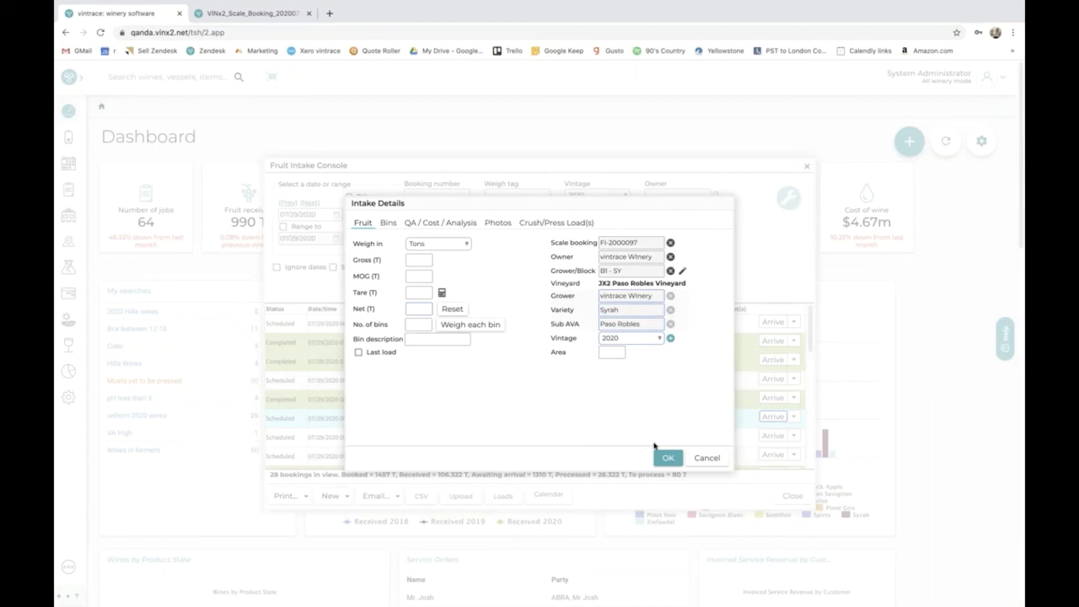
pyautogui.click(701, 462)
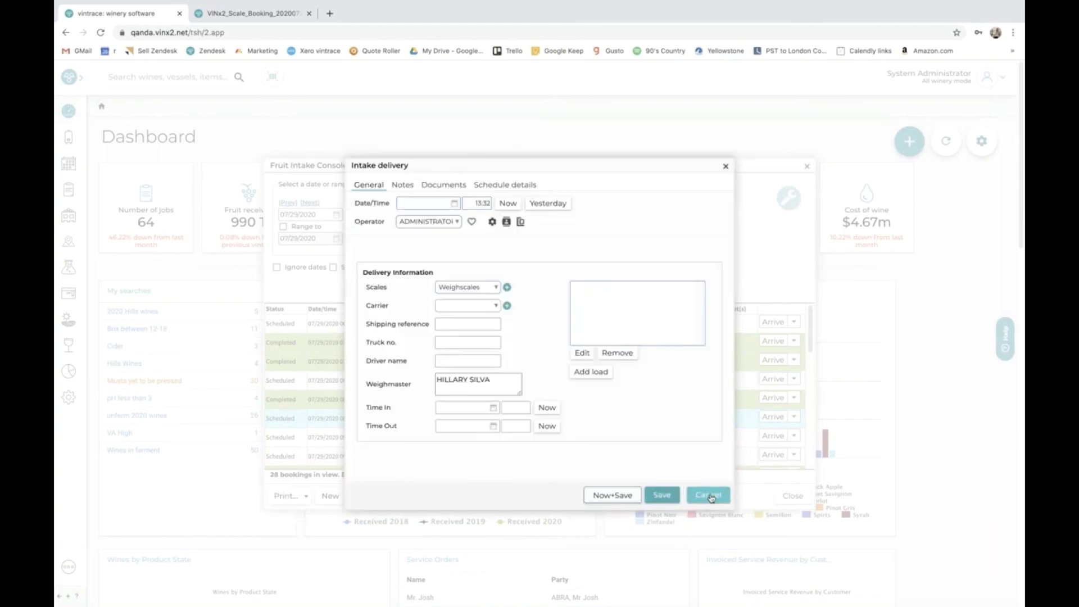
pyautogui.click(710, 497)
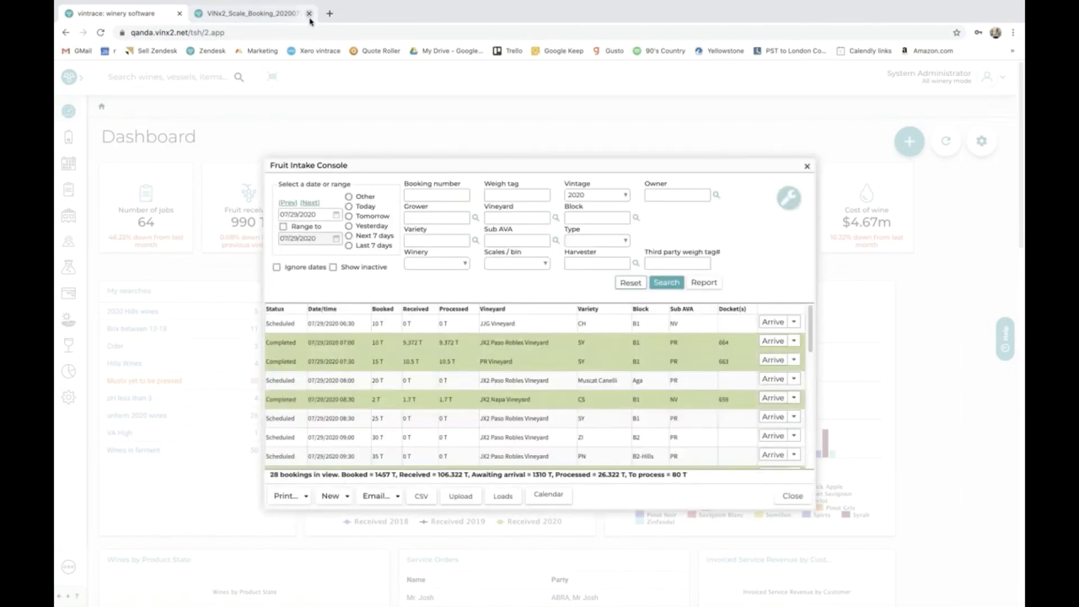
# - Close the custom booking document, print the Scale Booking for the scheduled 08:30 Syrah booking, review its details and close it
pyautogui.click(310, 13)
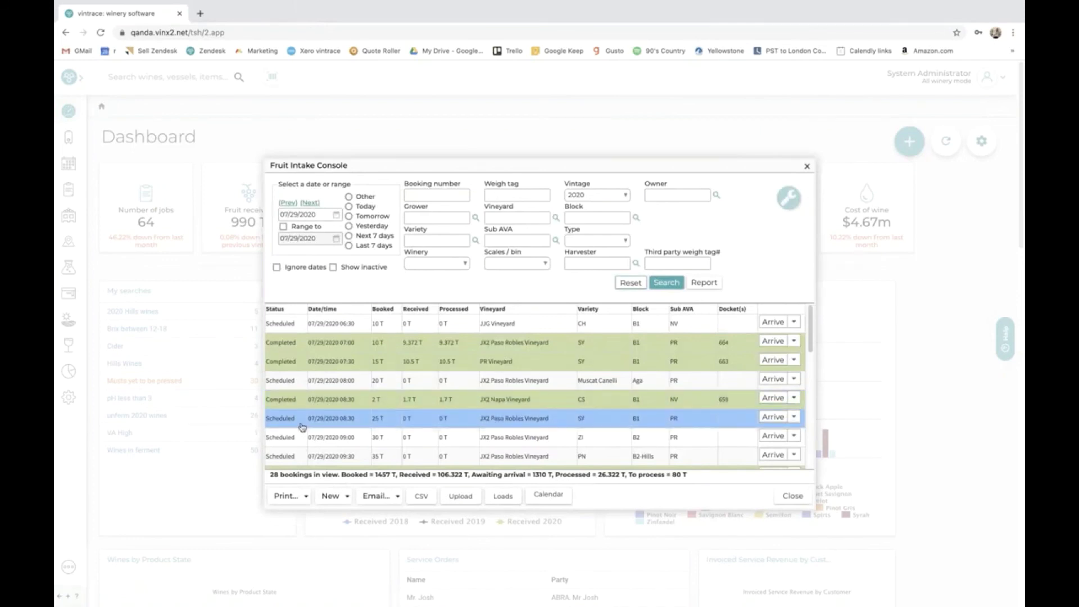
pyautogui.click(287, 496)
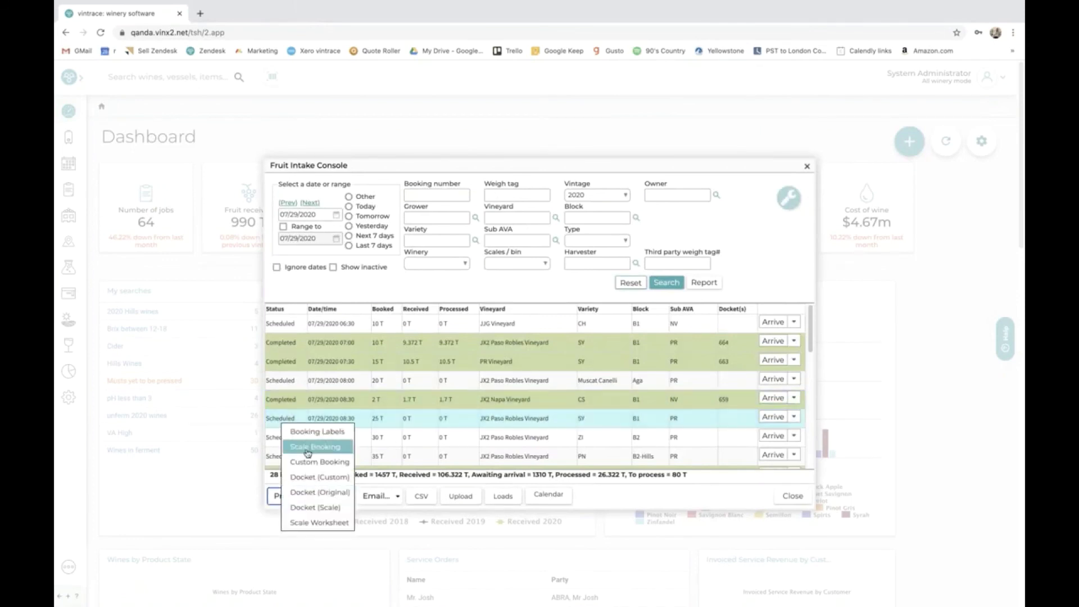
pyautogui.click(308, 448)
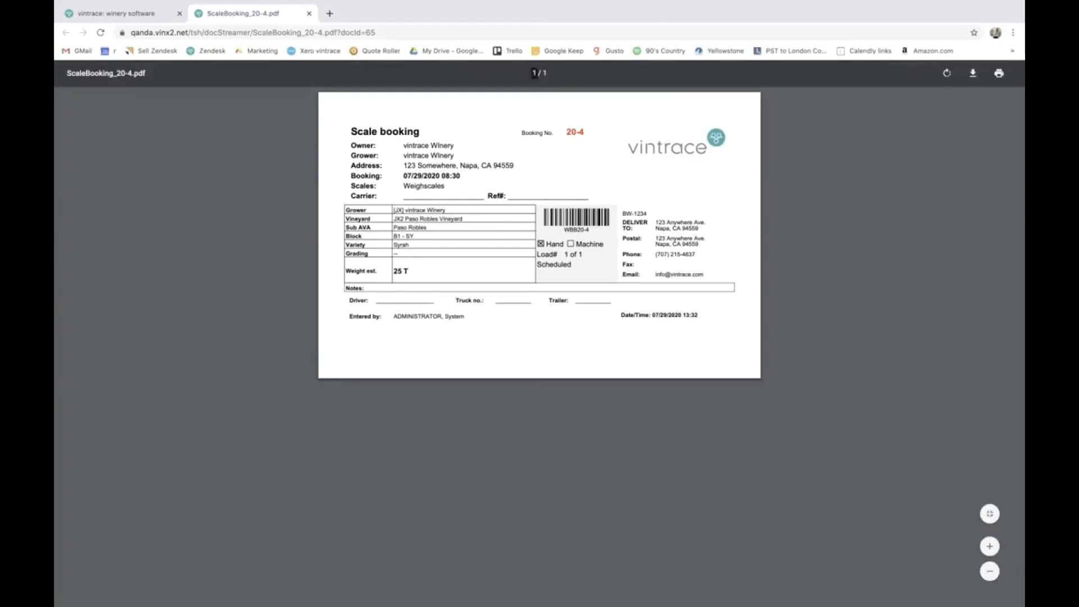
pyautogui.click(990, 551)
pyautogui.click(991, 551)
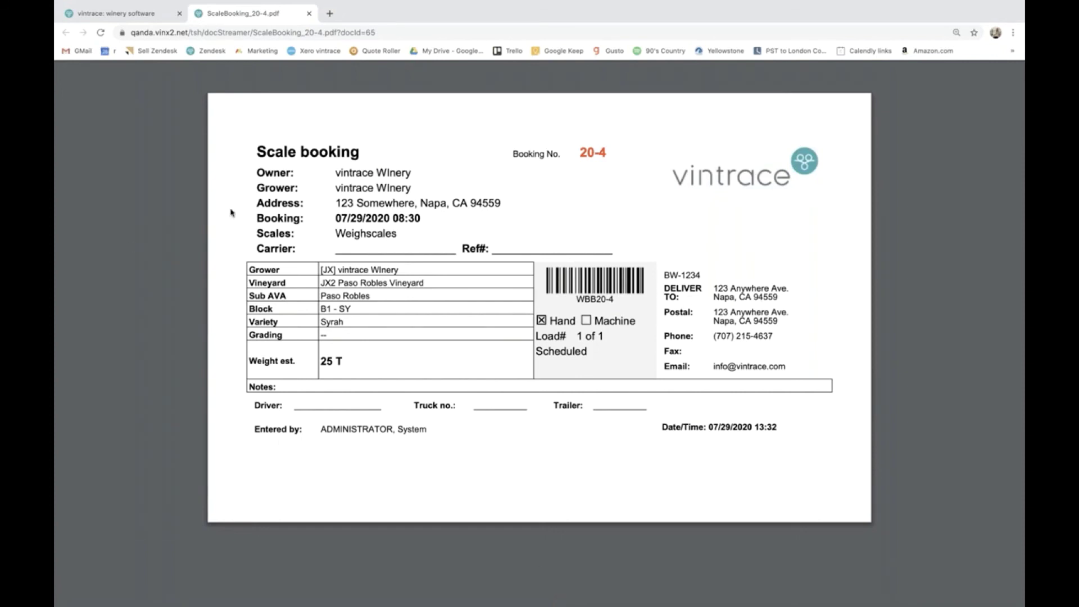
pyautogui.moveTo(293, 69)
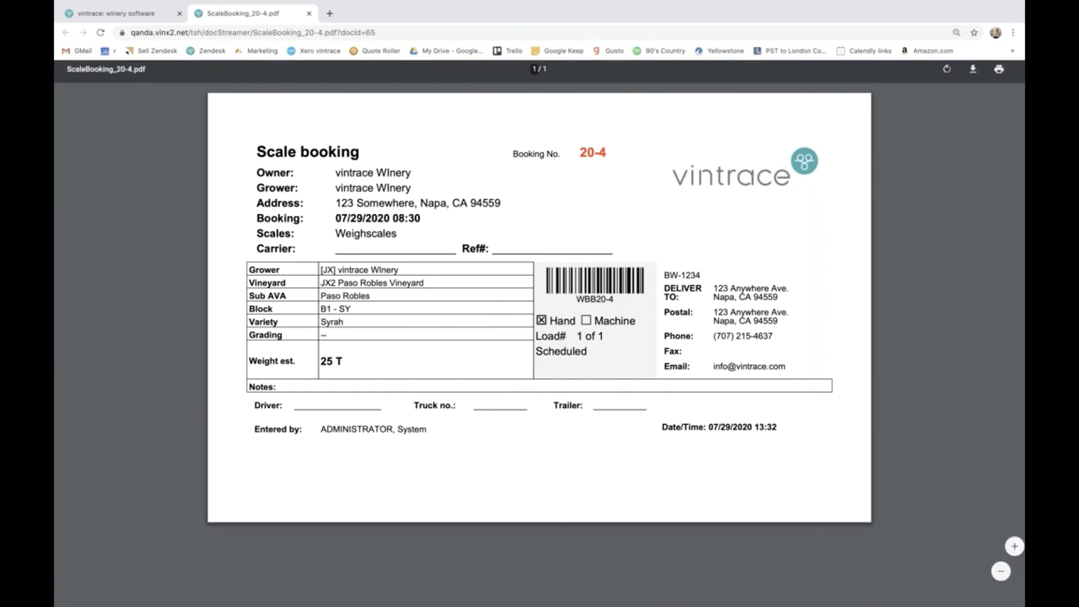
pyautogui.click(309, 13)
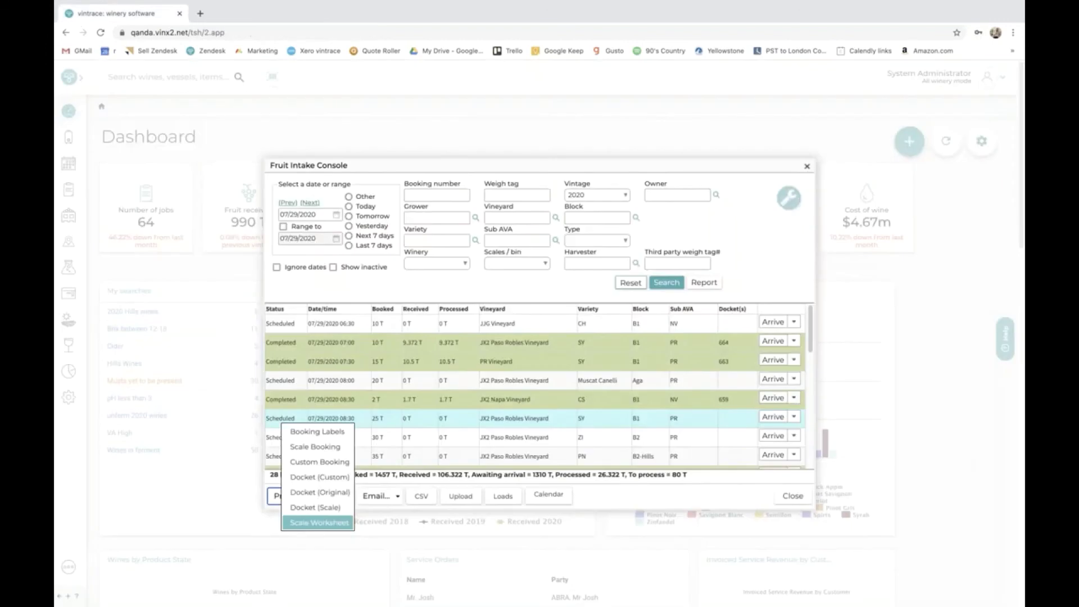
# - Print the Scale Worksheet for the 07/29/2020 bookings and examine its first page
pyautogui.click(319, 522)
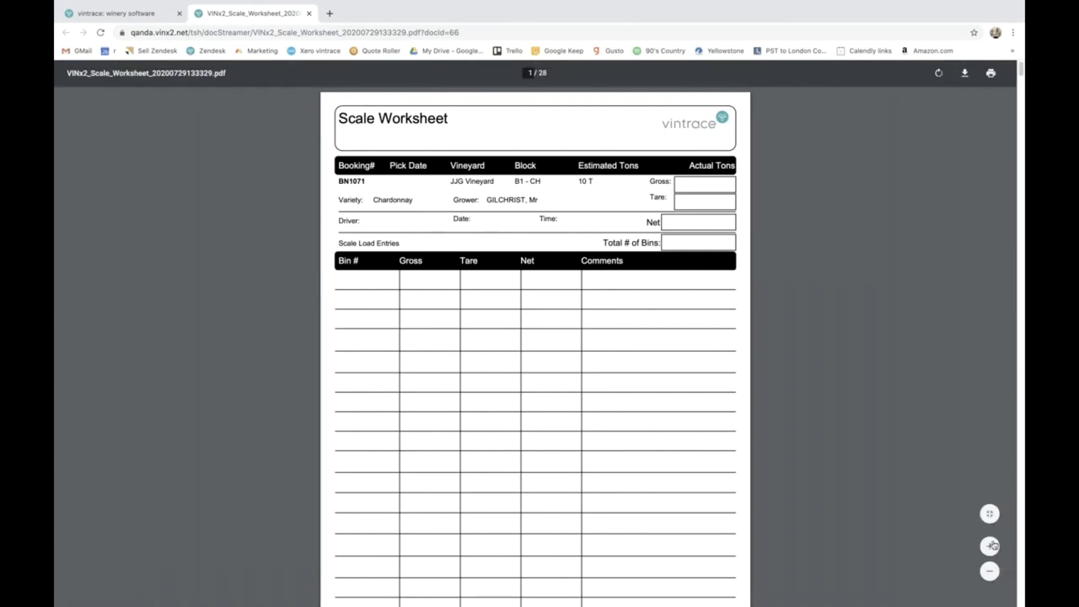
pyautogui.click(990, 546)
pyautogui.click(990, 547)
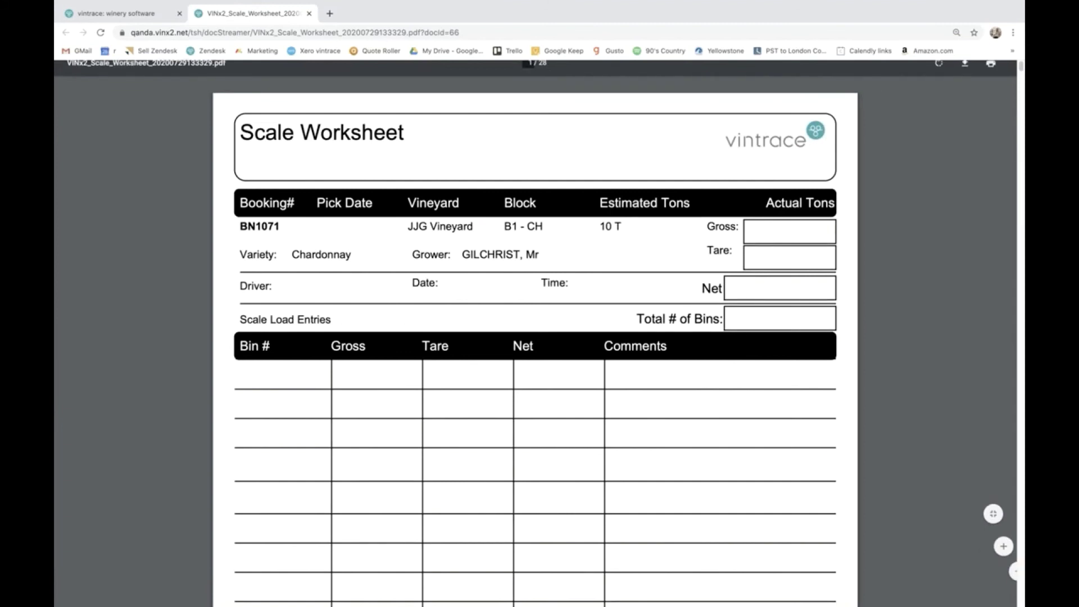
# - Review the remaining Scale Worksheet pages through page 4 and close the document
pyautogui.scroll(-10, 506, 107)
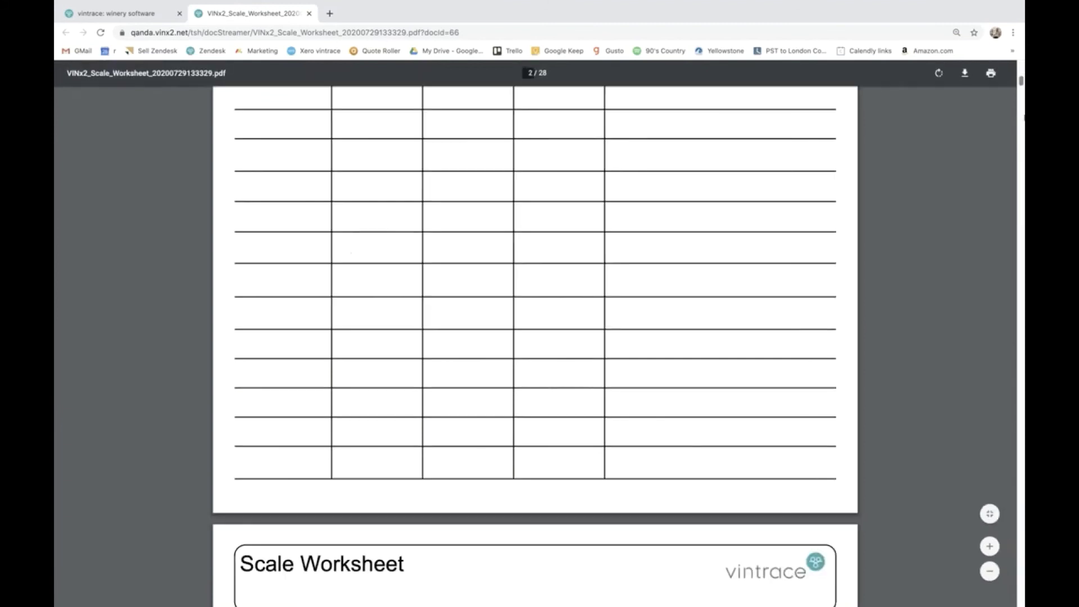
pyautogui.scroll(-15, 1023, 133)
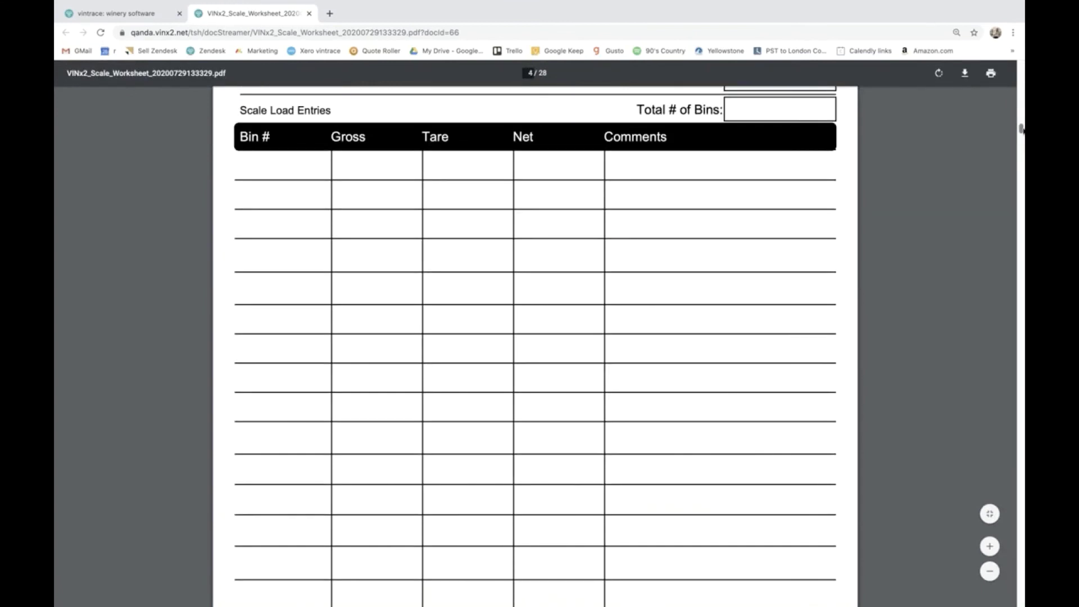
pyautogui.scroll(4, 1021, 129)
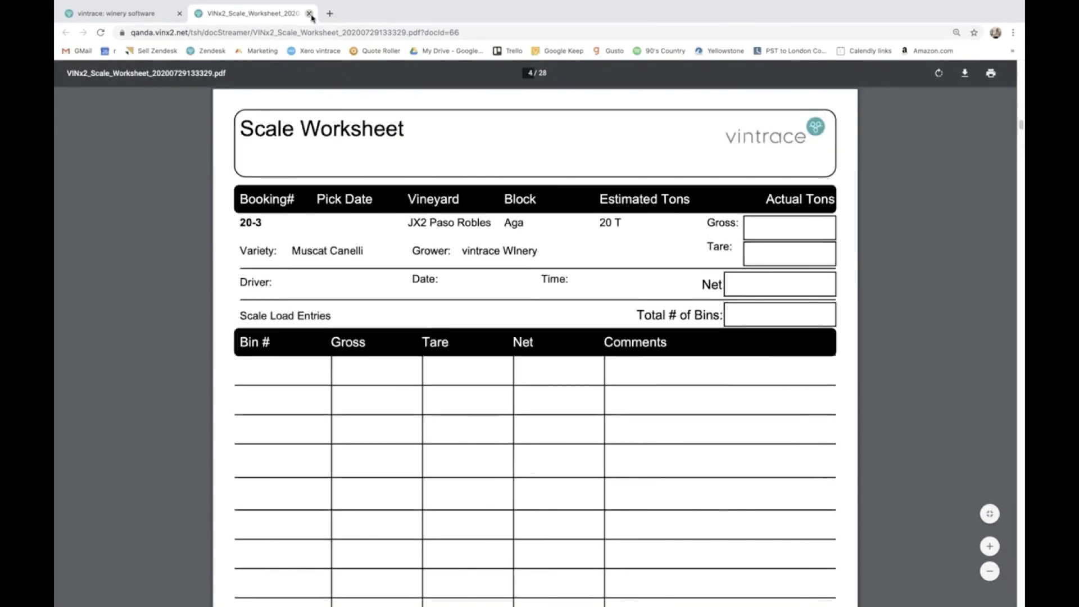
pyautogui.click(309, 13)
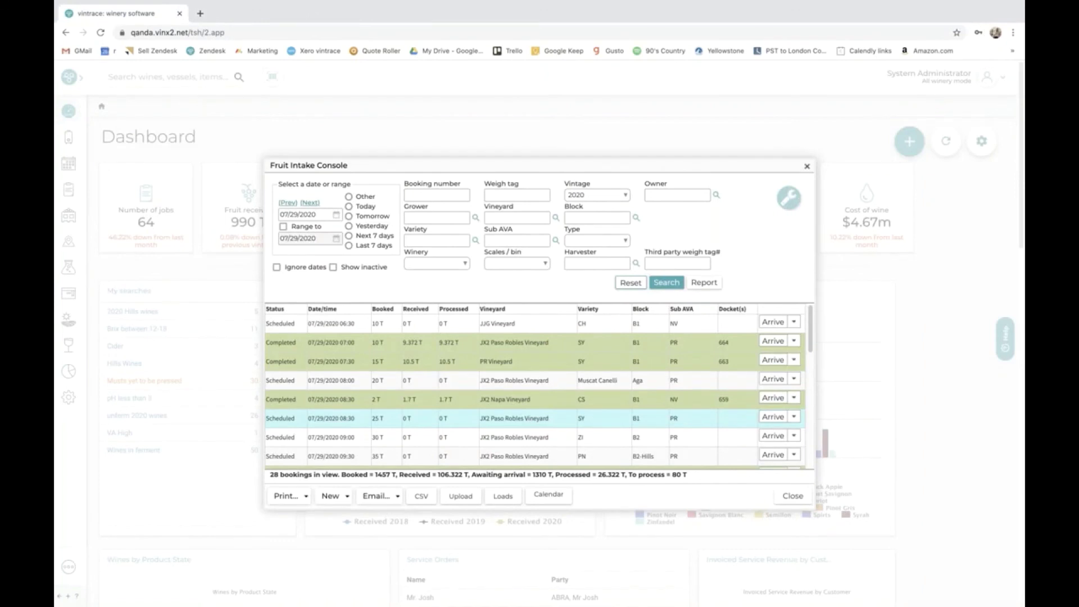
# - Arrive the scheduled 06:30 Chardonnay booking from JJG Vineyard, entering a gross weight of 11.5 T and a tare of .5 T
pyautogui.click(449, 327)
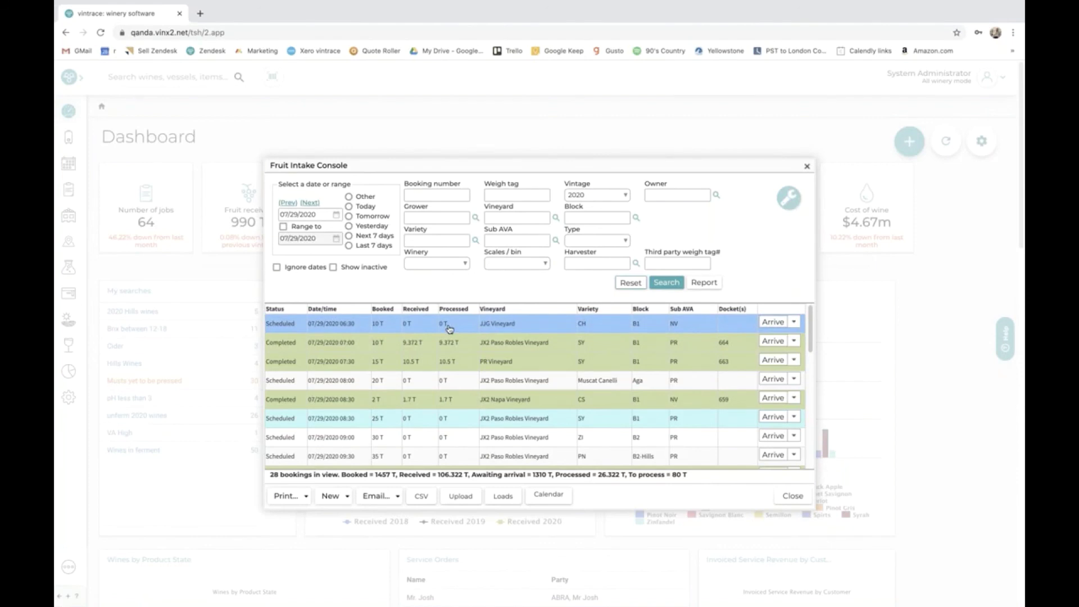
pyautogui.click(596, 458)
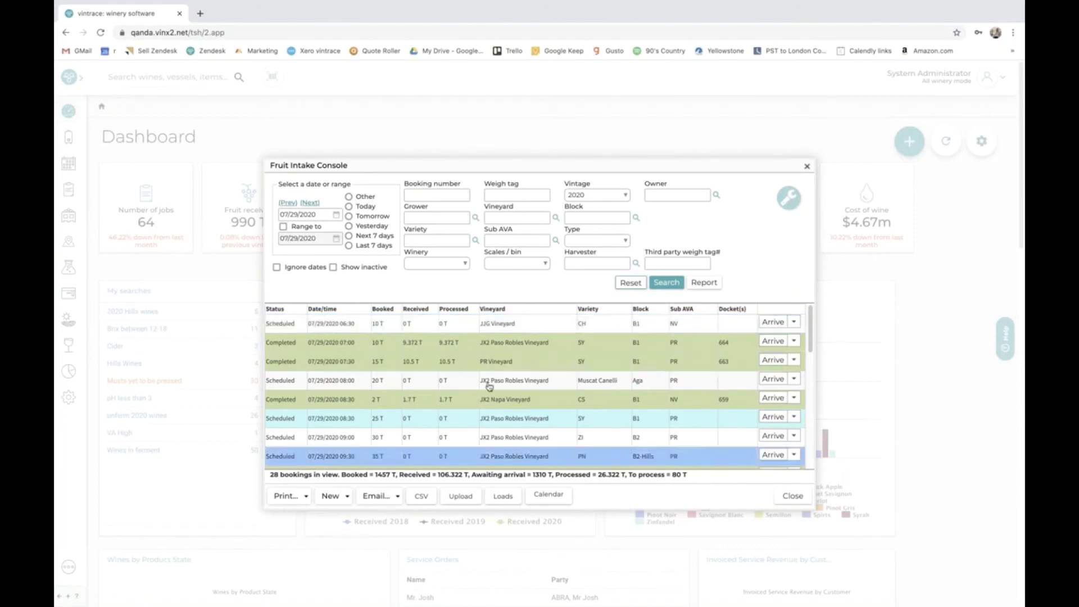
pyautogui.click(773, 324)
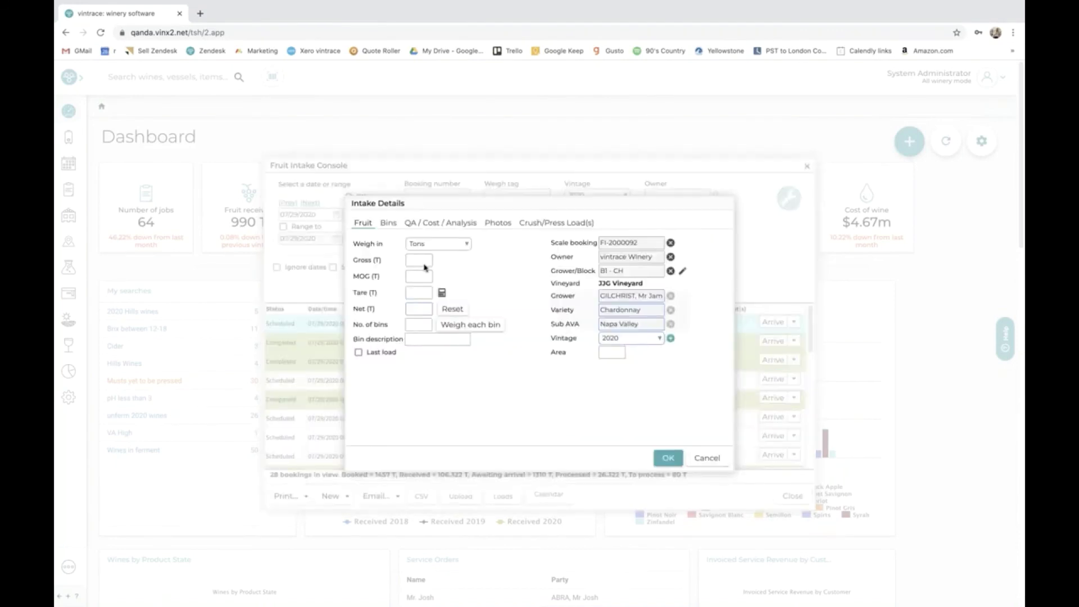
pyautogui.click(428, 262)
pyautogui.write('11.5')
pyautogui.click(421, 292)
pyautogui.write('.5')
pyautogui.click(442, 294)
# - Quick-load lines of BIN1 for crush load CH-July 29 1 into the intake, and clear all the bin lines
pyautogui.click(388, 224)
pyautogui.click(576, 248)
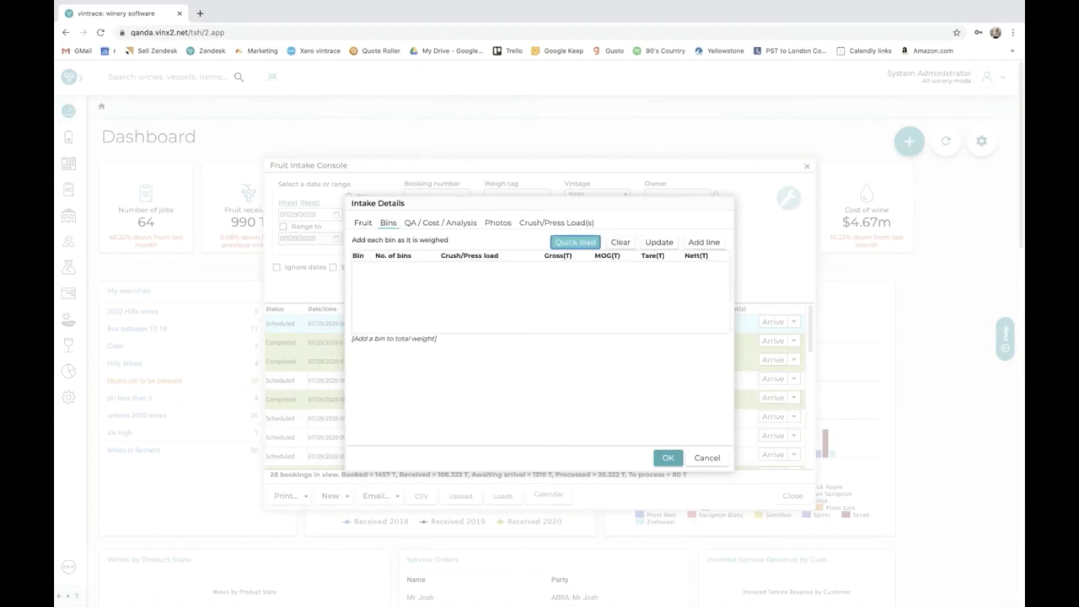
pyautogui.write('bin')
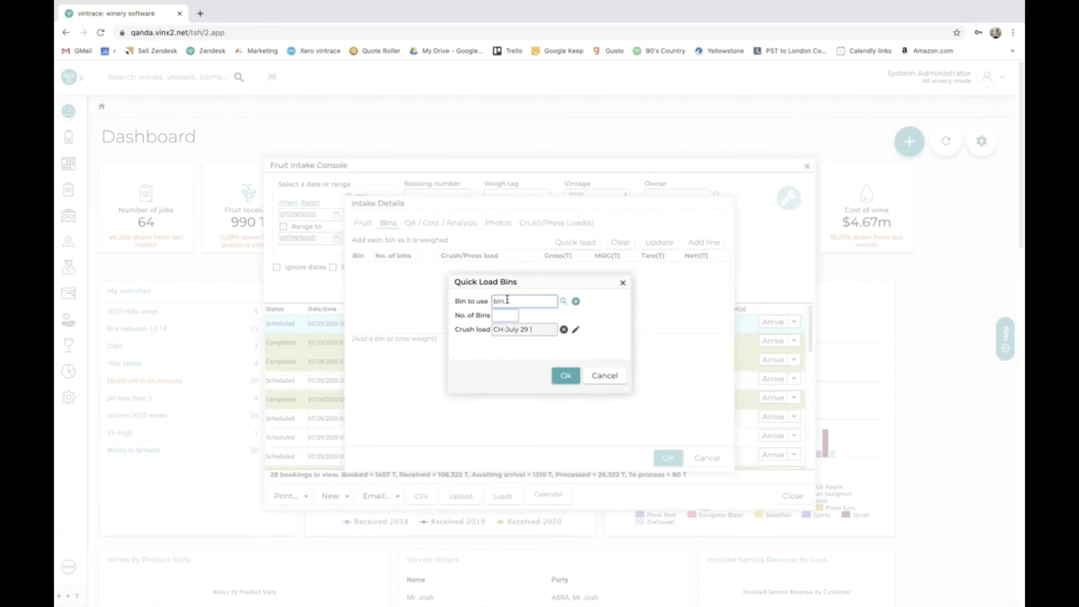
pyautogui.press('Return')
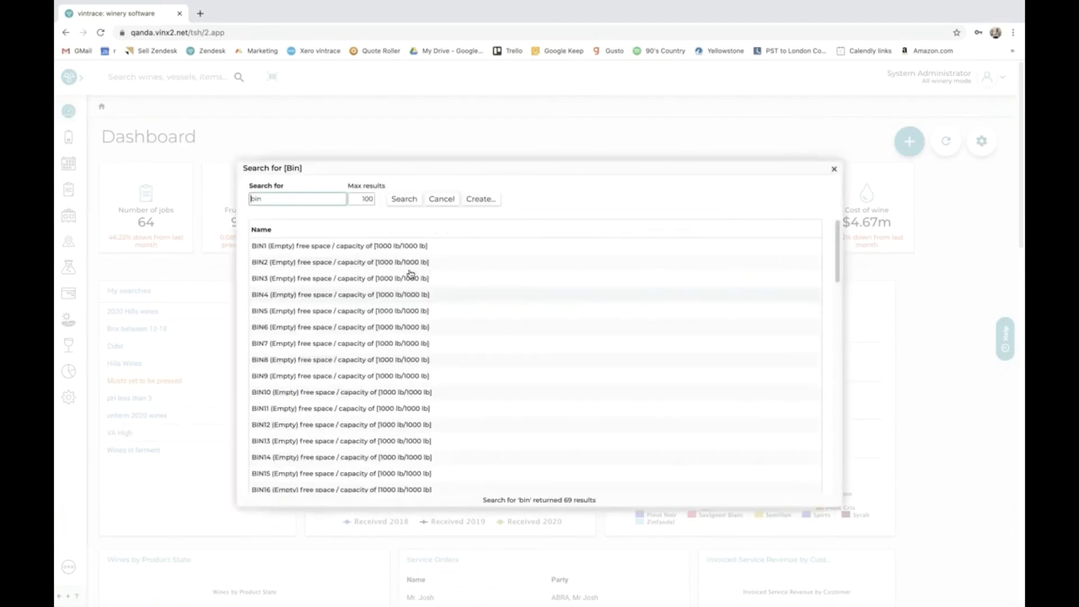
pyautogui.click(392, 249)
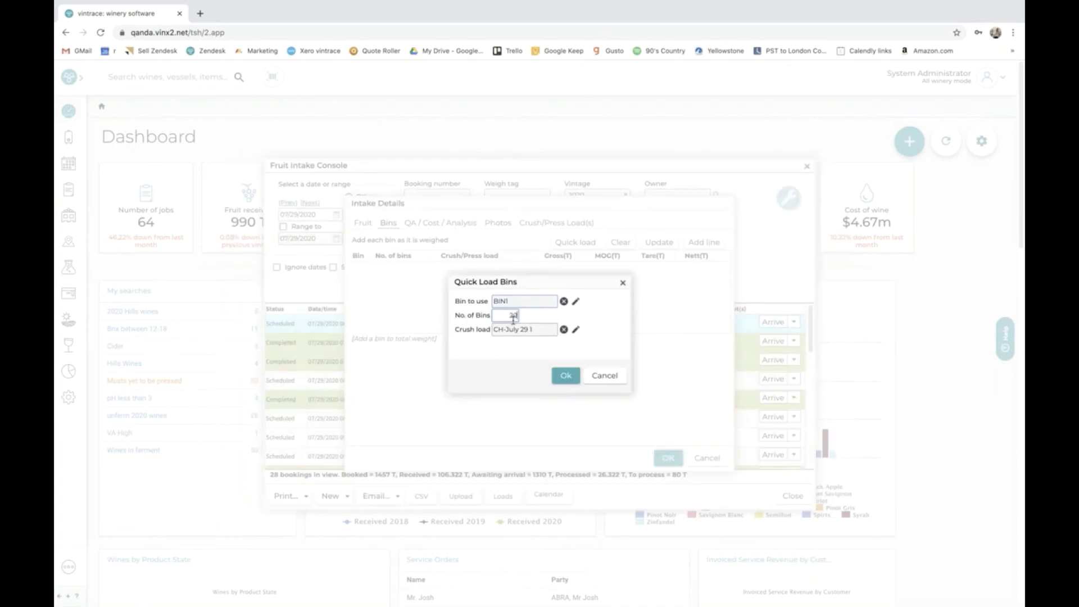
pyautogui.click(566, 380)
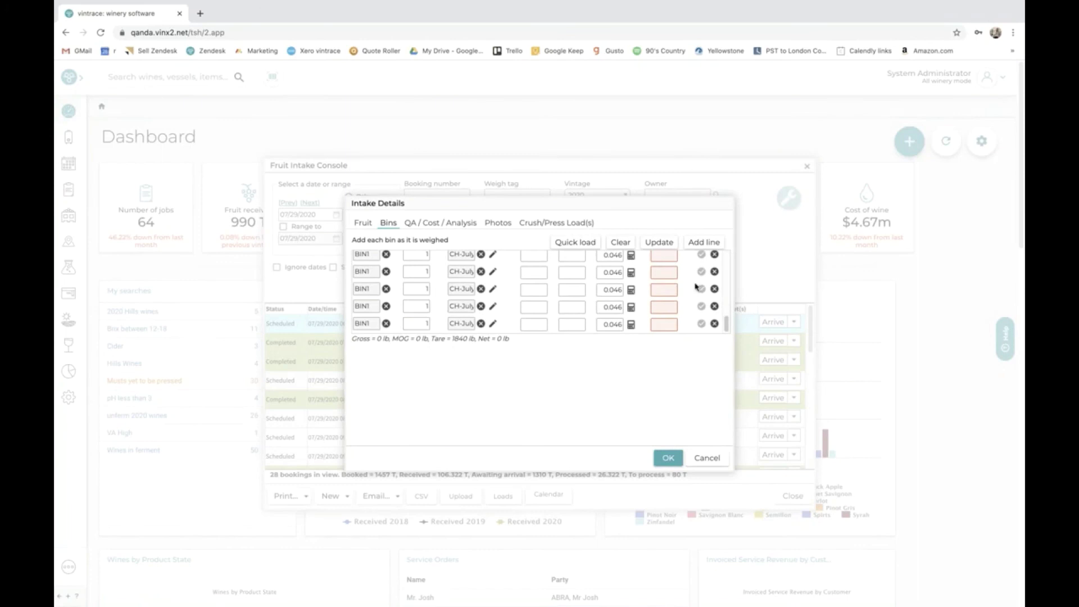
pyautogui.scroll(2, 695, 287)
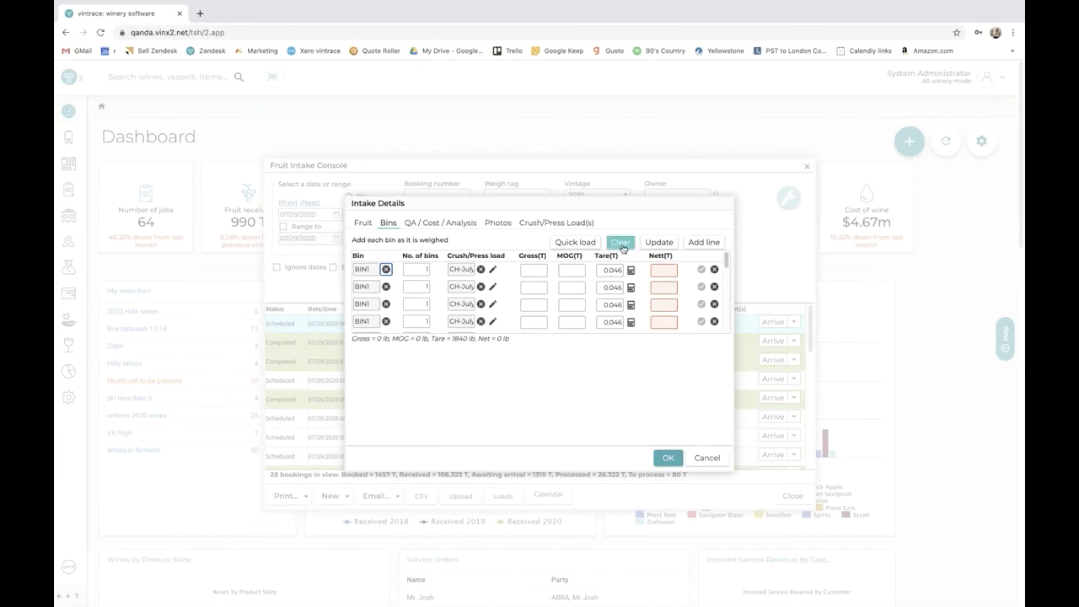
pyautogui.click(540, 305)
pyautogui.click(620, 242)
# - Set the intake's gross weight to 10 T and tare to 5 T in the fruit details
pyautogui.click(362, 222)
pyautogui.click(409, 261)
pyautogui.write('10')
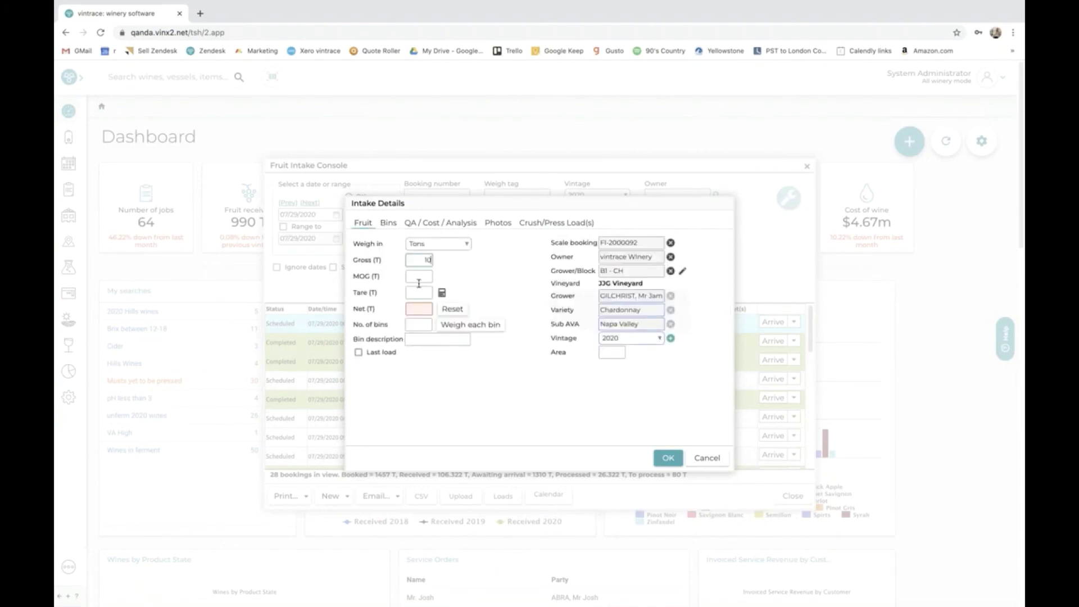
pyautogui.click(421, 292)
pyautogui.write('5')
pyautogui.click(443, 293)
# - Set the intake's fruit cost to 3000 $ / ton in the cost details
pyautogui.click(443, 223)
pyautogui.click(402, 349)
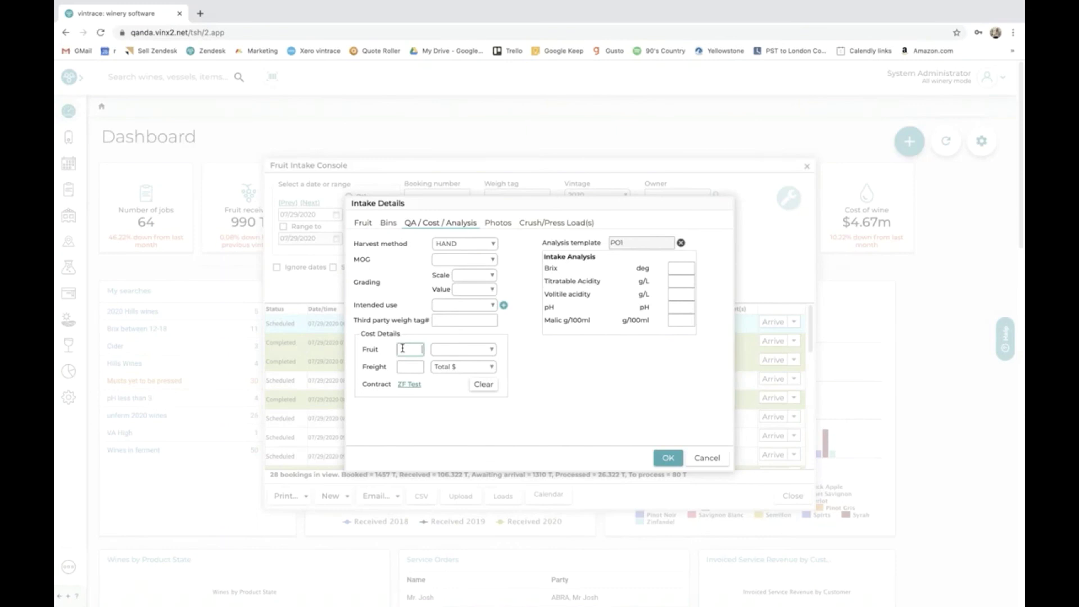
pyautogui.write('3000')
pyautogui.click(449, 351)
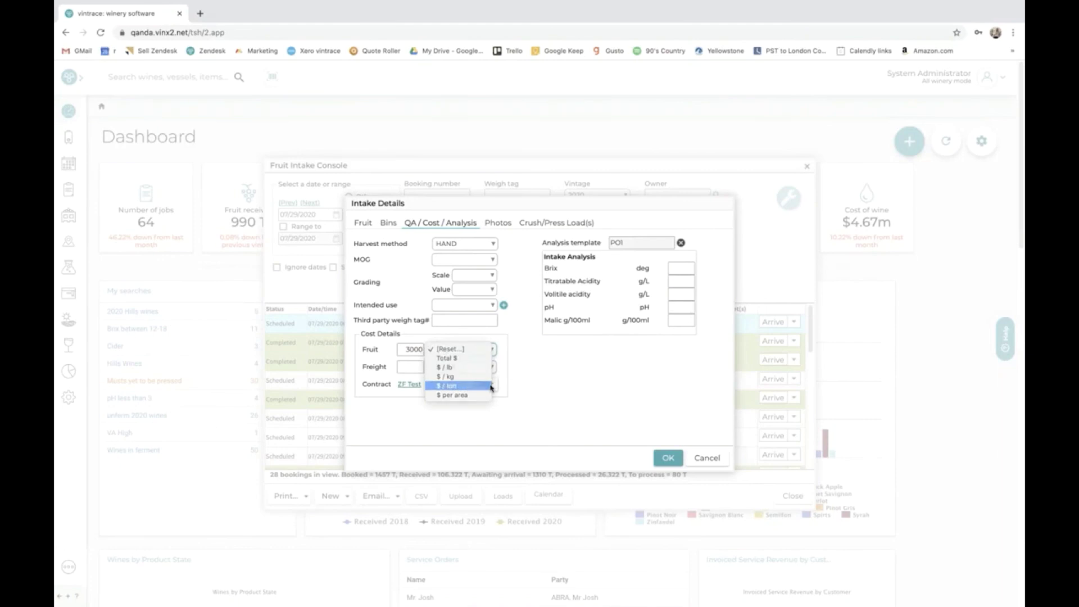
pyautogui.click(489, 387)
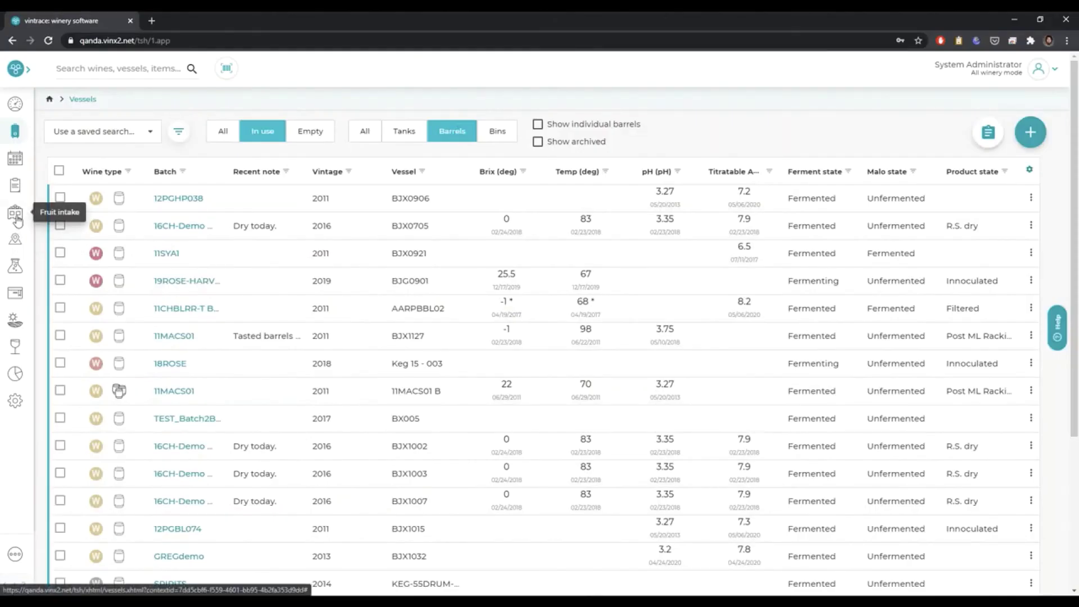
# - Start a crush/press task as a manual work order for the 06:30 JJG Vineyard booking in the Fruit Intake Console
pyautogui.click(16, 216)
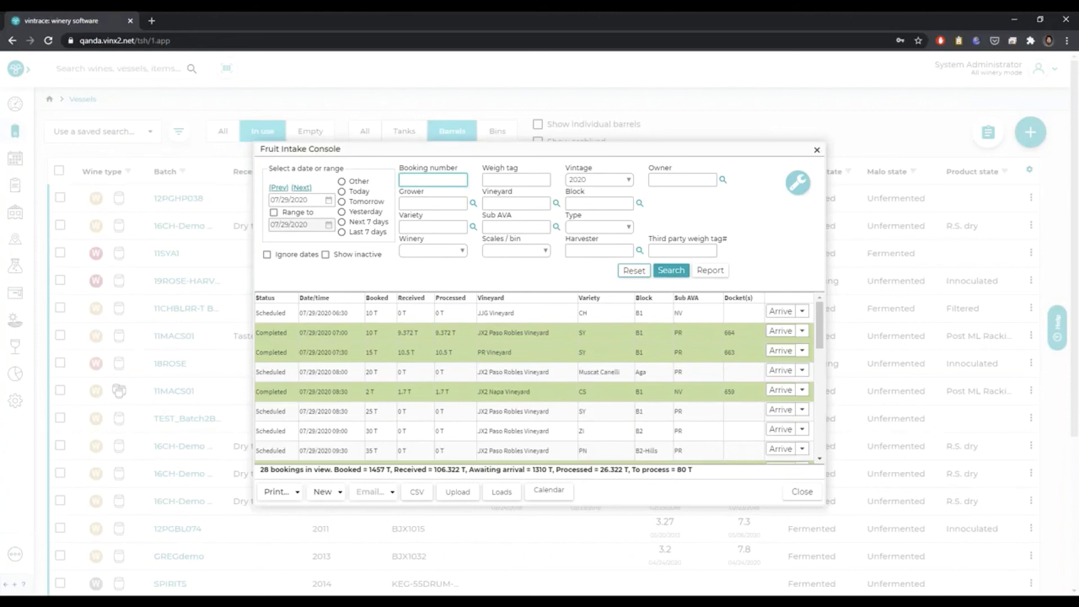
pyautogui.click(801, 312)
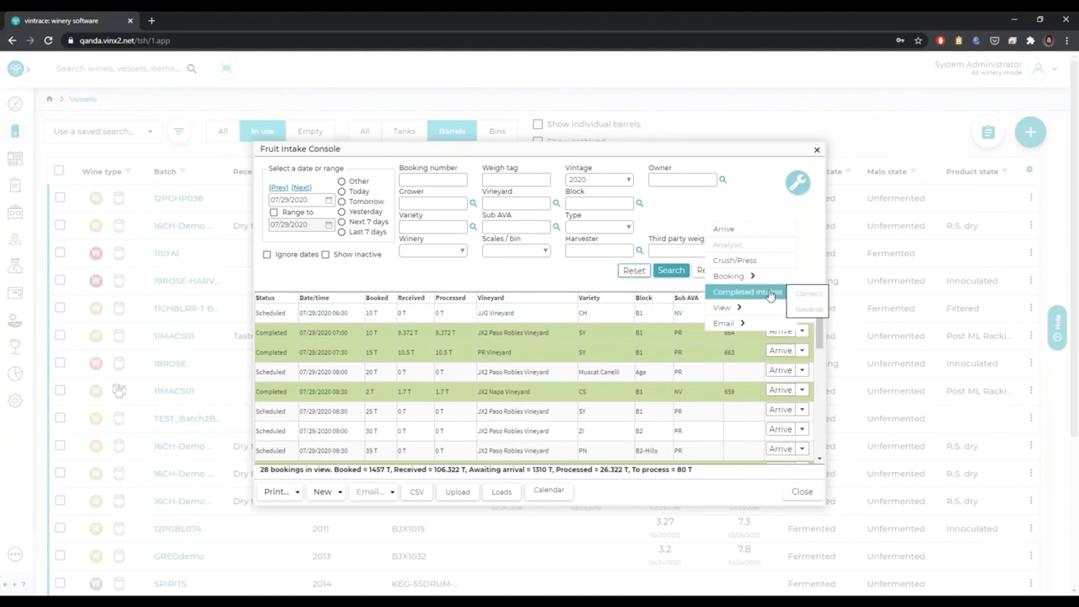
pyautogui.click(765, 267)
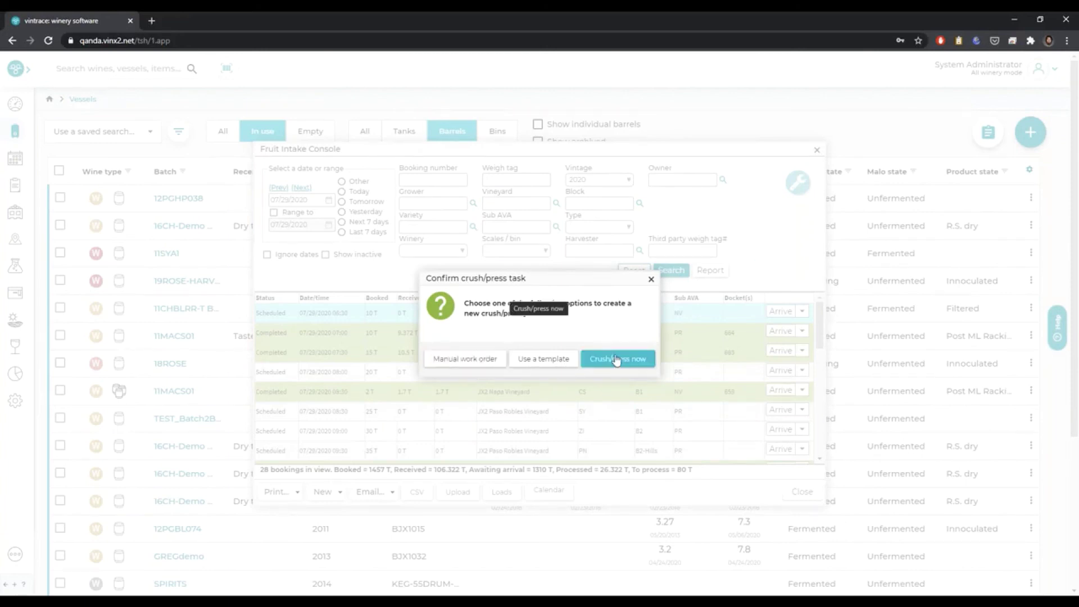
pyautogui.click(475, 364)
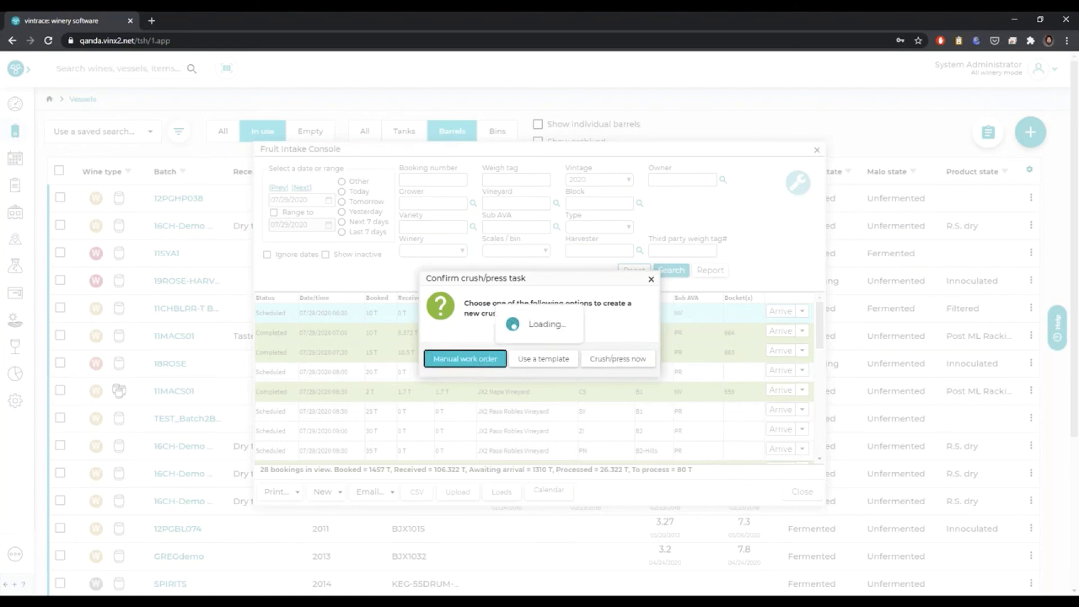
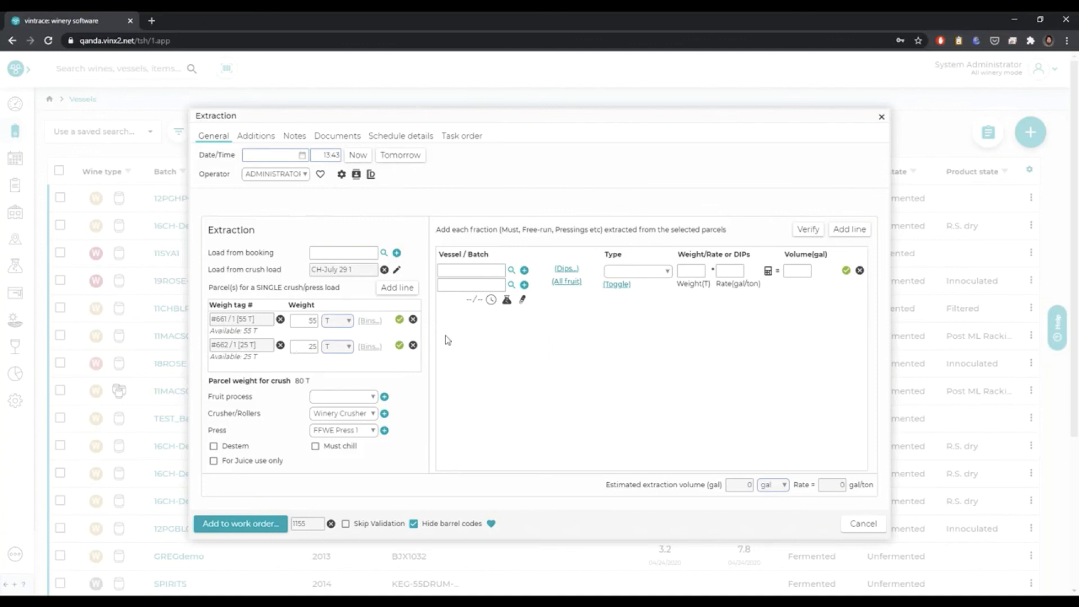
# - Search for vessels starting with L0 and choose tank L02 as the extraction's destination
pyautogui.click(449, 273)
pyautogui.write('10')
pyautogui.press('Tab')
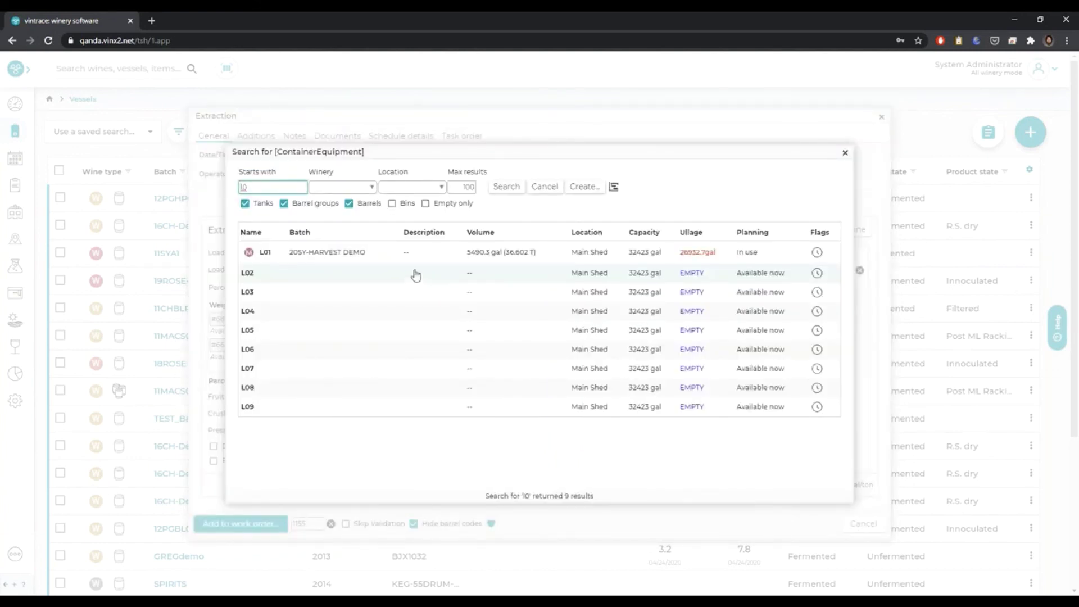
pyautogui.doubleClick(415, 275)
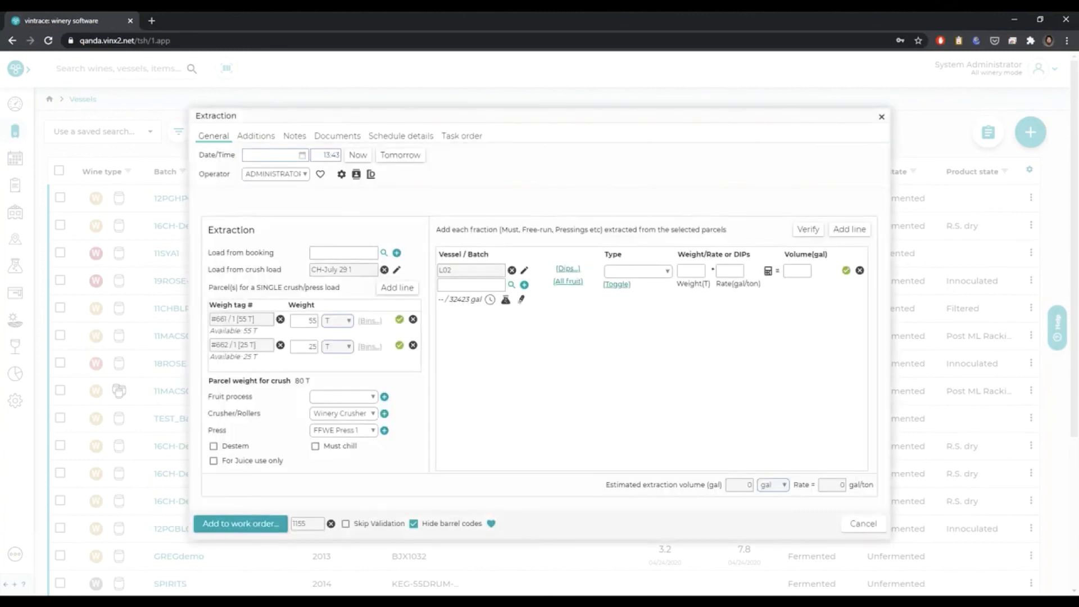
# - Create the wine batch 20CH-HARVEST DEMO for the L02 line, with winery vintrace Winery and designated variety Chardonnay
pyautogui.click(483, 286)
pyautogui.write('20ch-harvest demo')
pyautogui.press('Return')
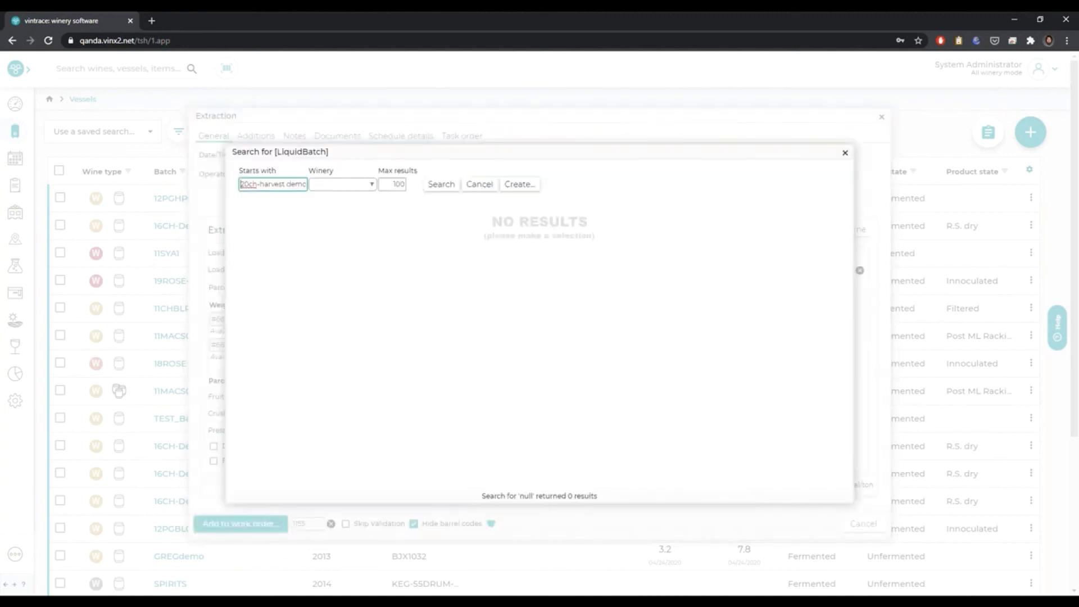
pyautogui.click(528, 184)
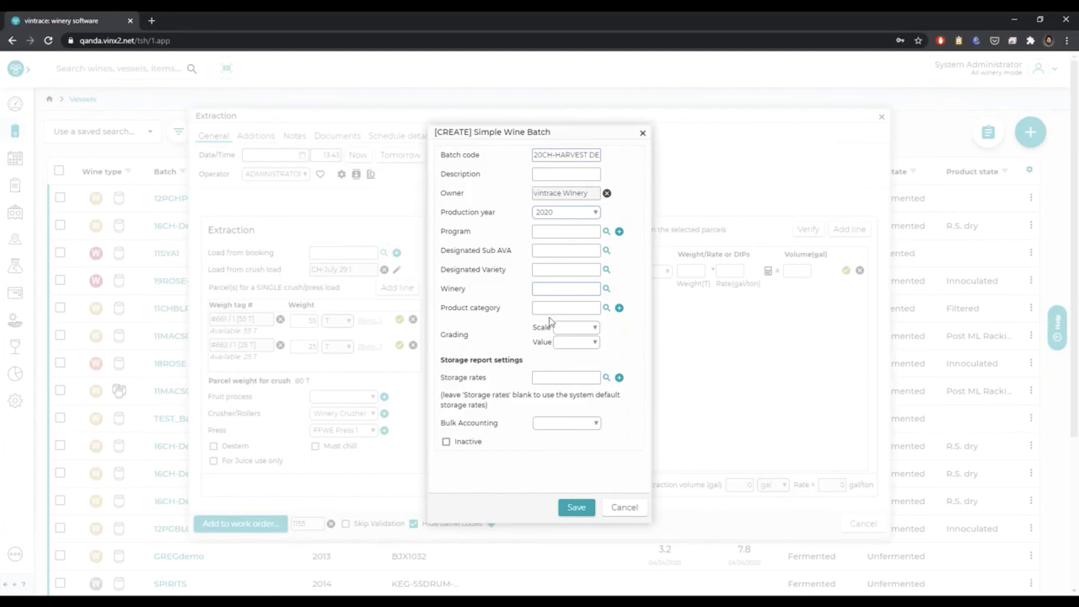
pyautogui.click(551, 288)
pyautogui.write('vint')
pyautogui.press('Tab')
pyautogui.click(552, 271)
pyautogui.write('char')
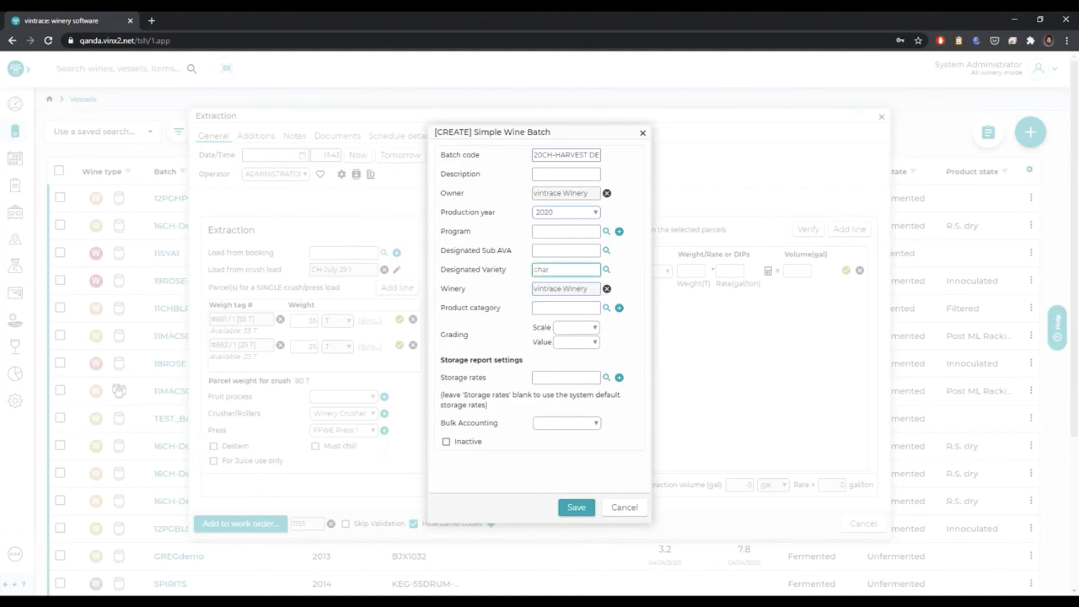
pyautogui.press('Tab')
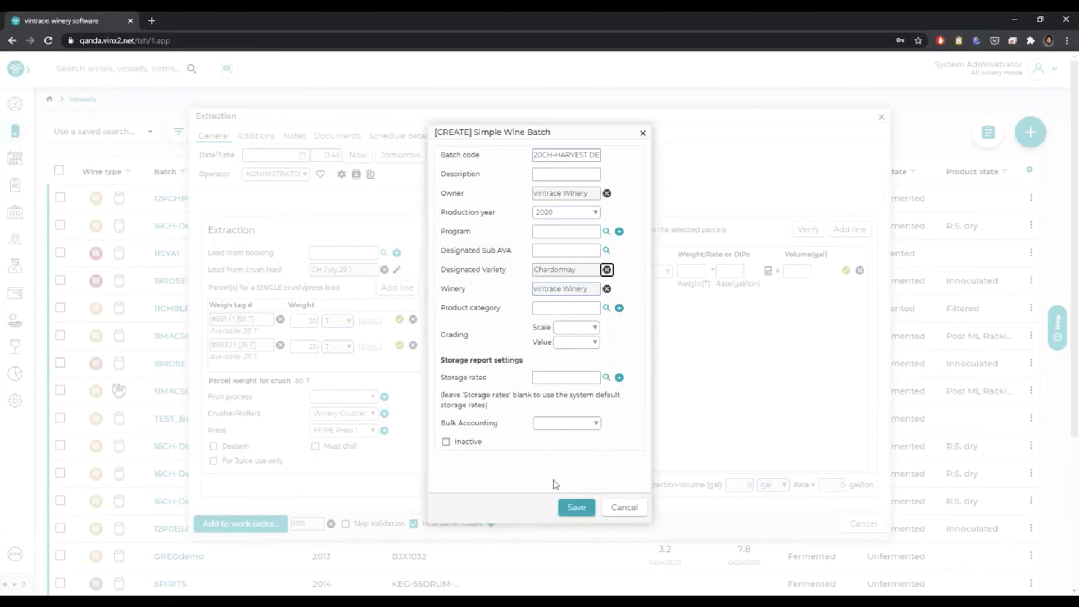
pyautogui.click(568, 504)
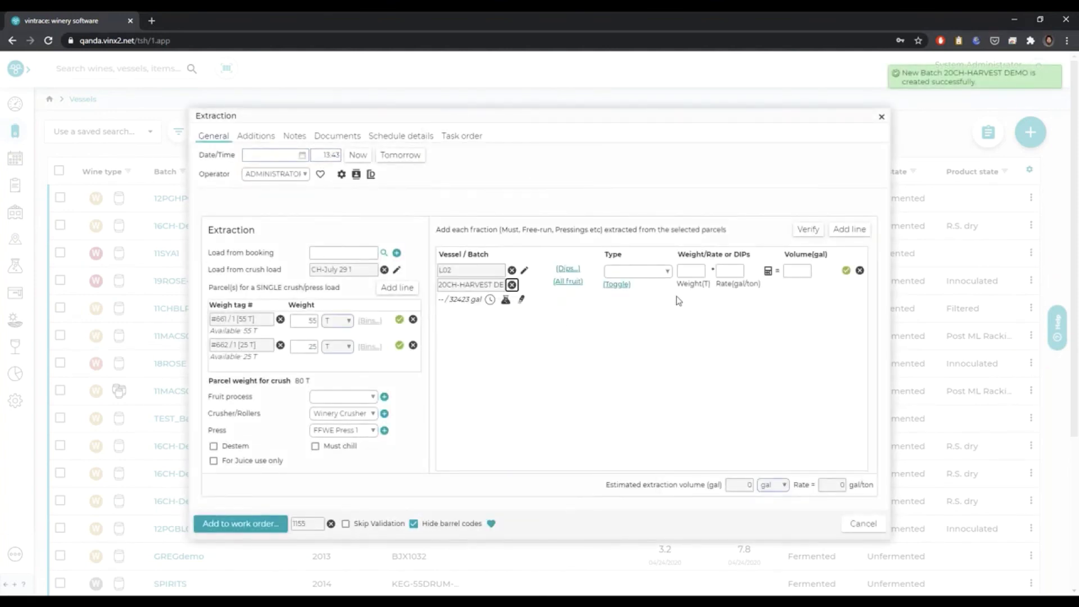
# - Set the fraction type of the L02 extraction line to Free Run
pyautogui.click(650, 272)
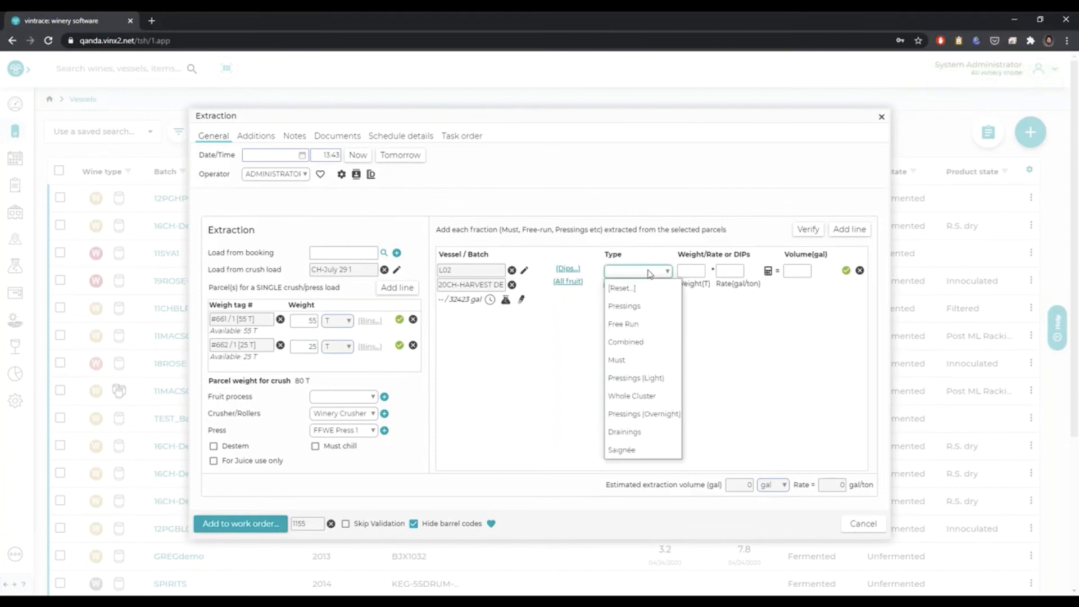
pyautogui.click(632, 324)
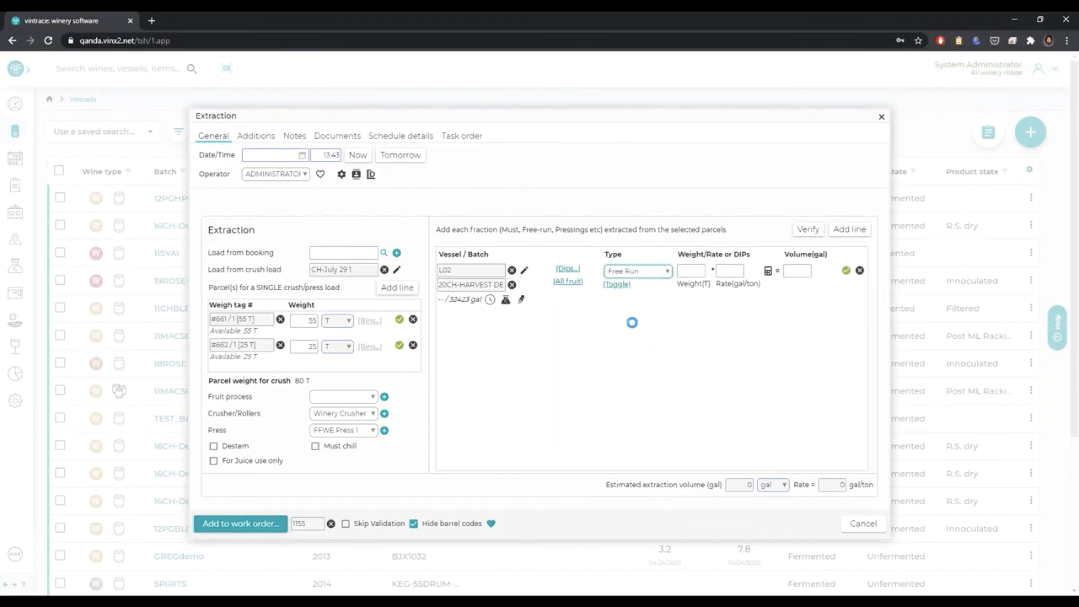
pyautogui.click(846, 232)
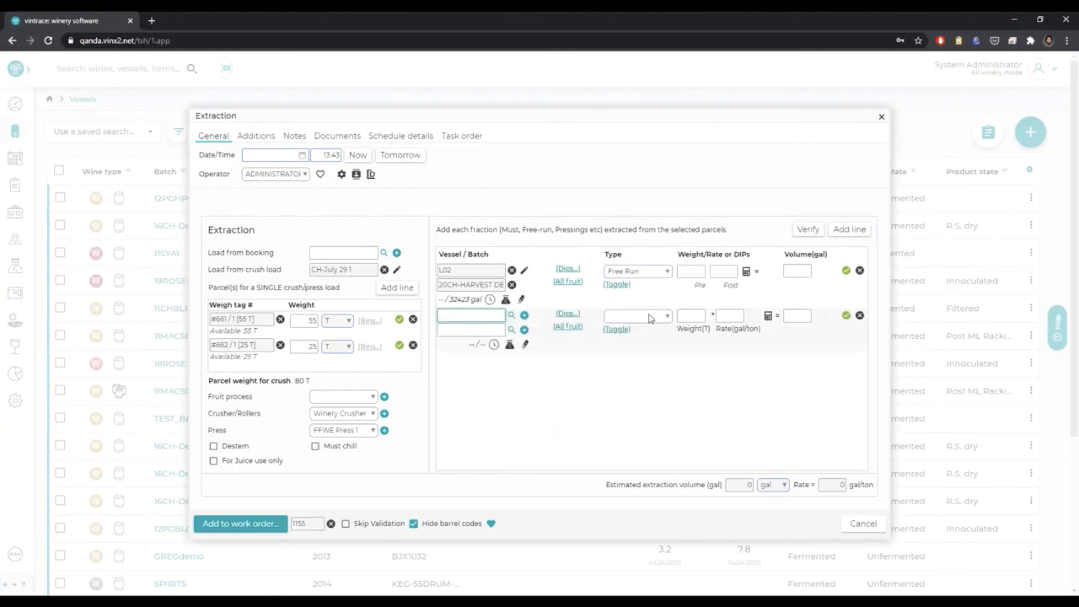
pyautogui.click(650, 318)
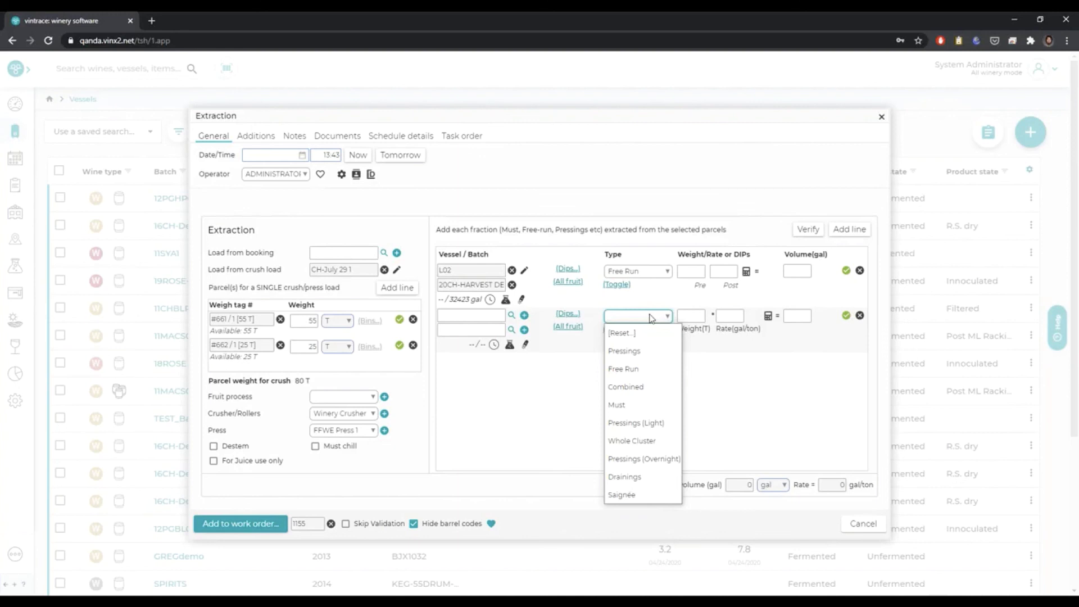
pyautogui.click(860, 316)
pyautogui.click(861, 316)
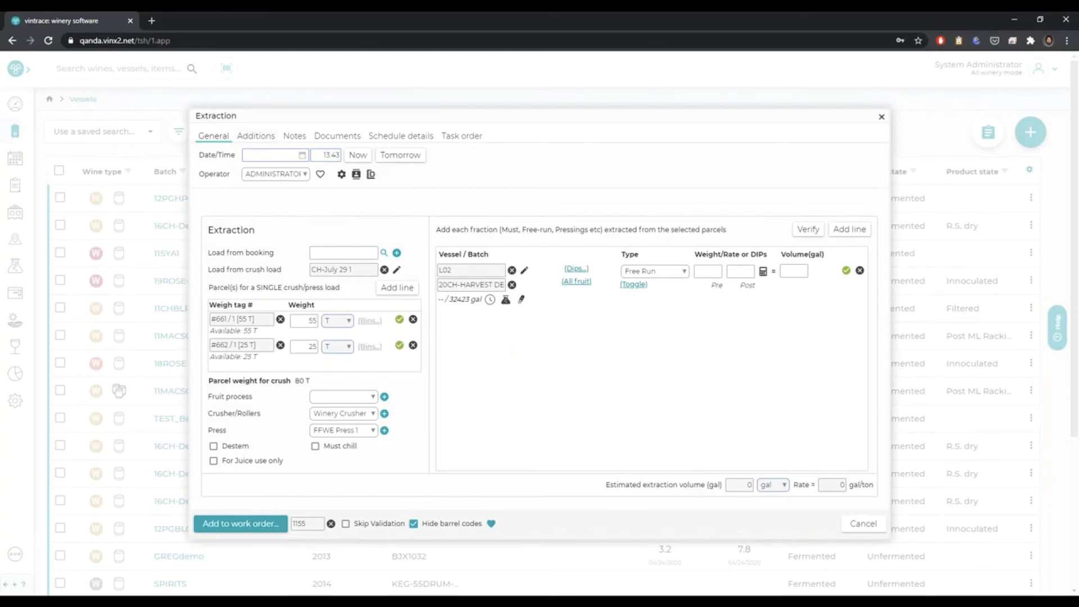
# - Add a KMBS addition to the extraction at a rate of 05 kg/T, calculate its amount and return to the general details
pyautogui.click(273, 138)
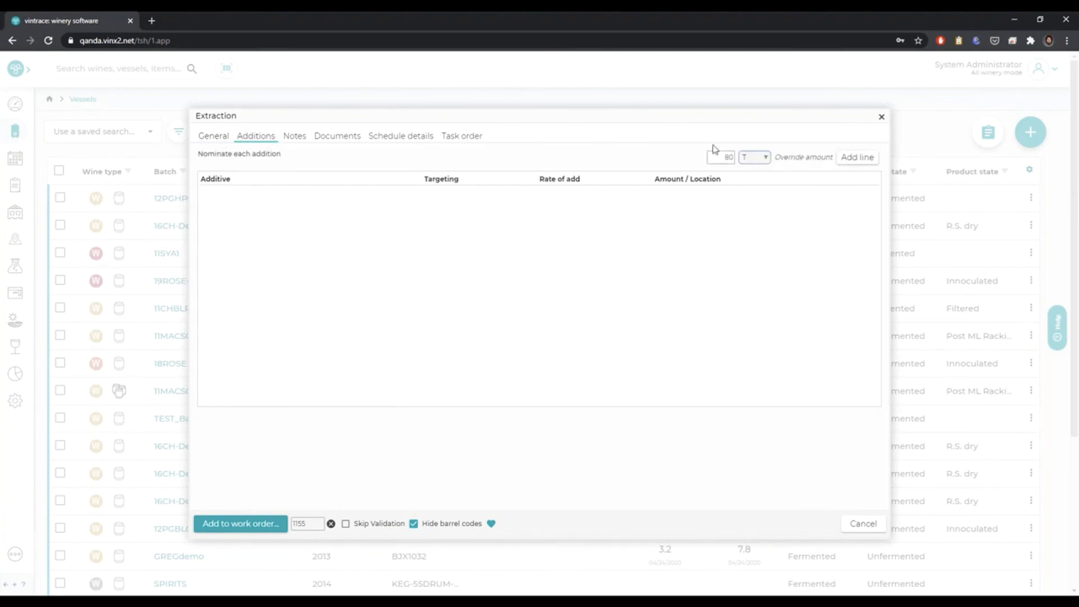
pyautogui.click(846, 162)
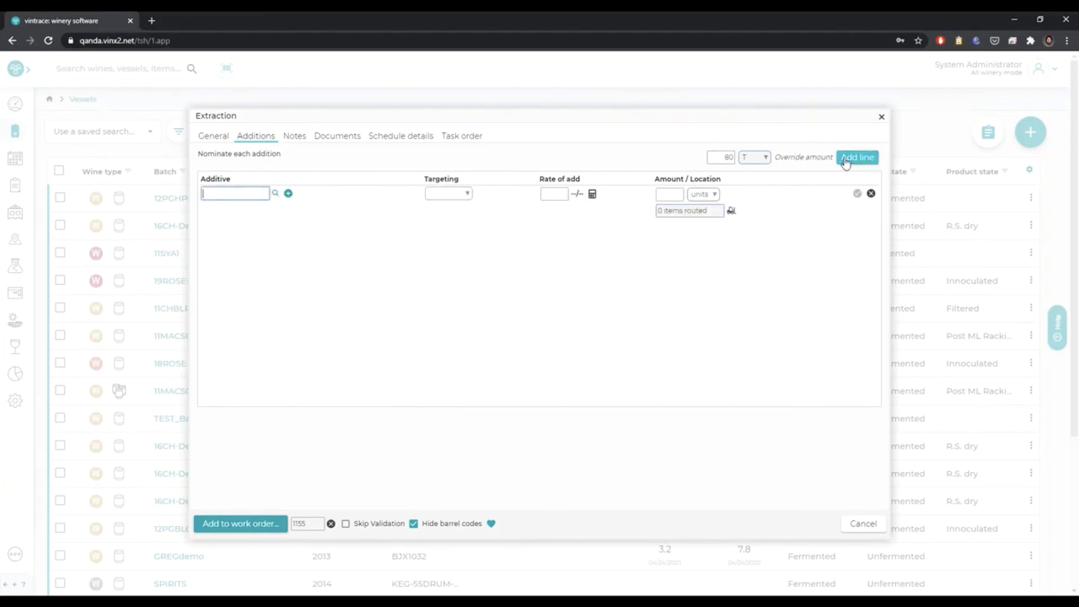
pyautogui.write('kmbs')
pyautogui.press('Tab')
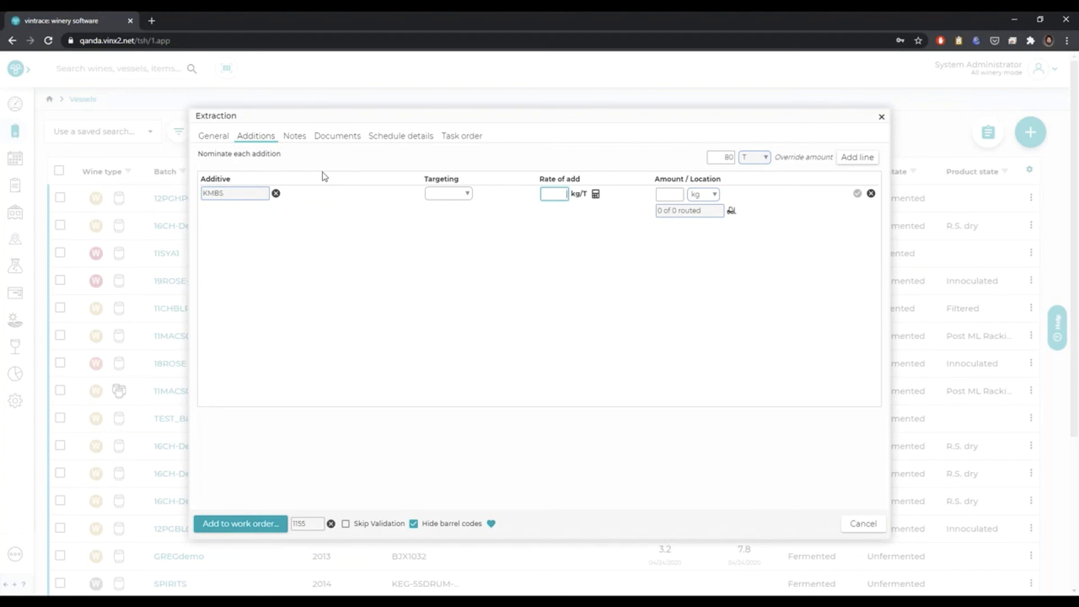
pyautogui.write('05')
pyautogui.click(596, 194)
pyautogui.click(213, 136)
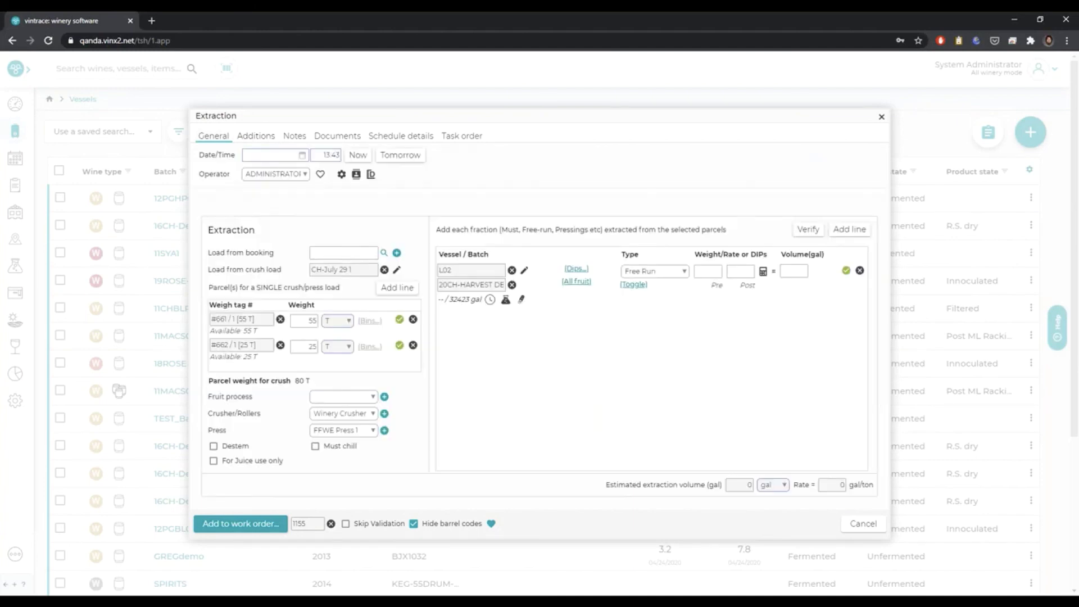
# - Search for dap and add the DAP additive to the L02 extraction line at a rate of 10 ppb
pyautogui.click(521, 301)
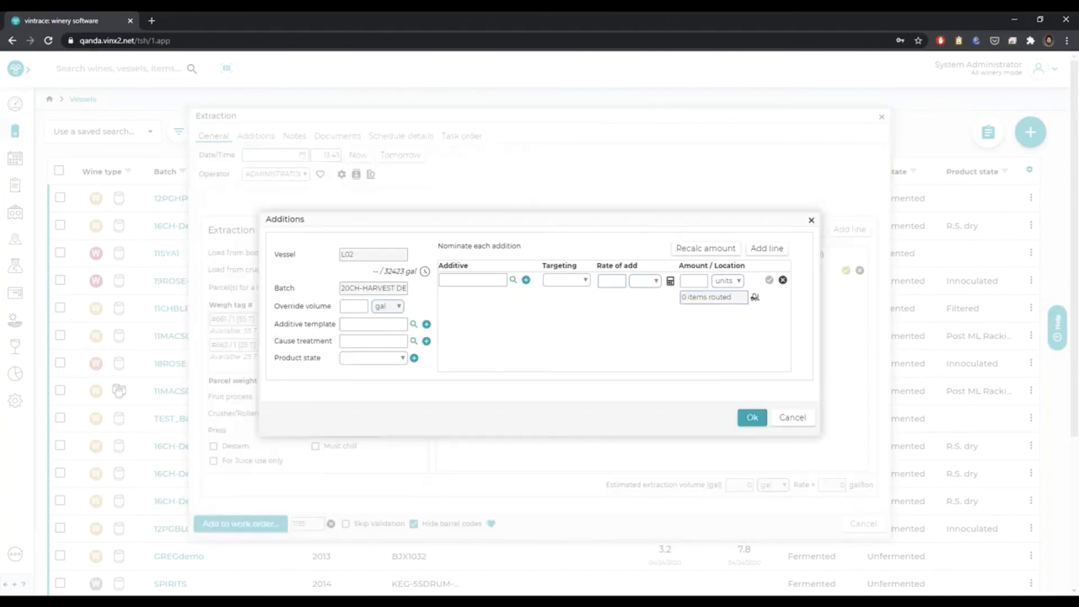
pyautogui.click(462, 279)
pyautogui.write('dap')
pyautogui.press('Return')
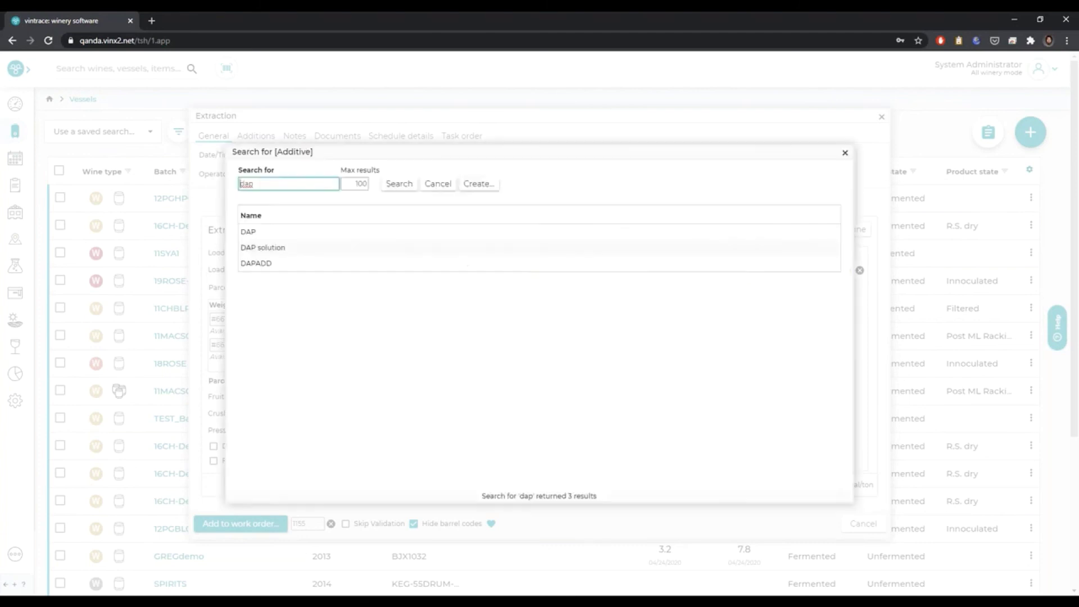
pyautogui.click(297, 234)
pyautogui.doubleClick(297, 234)
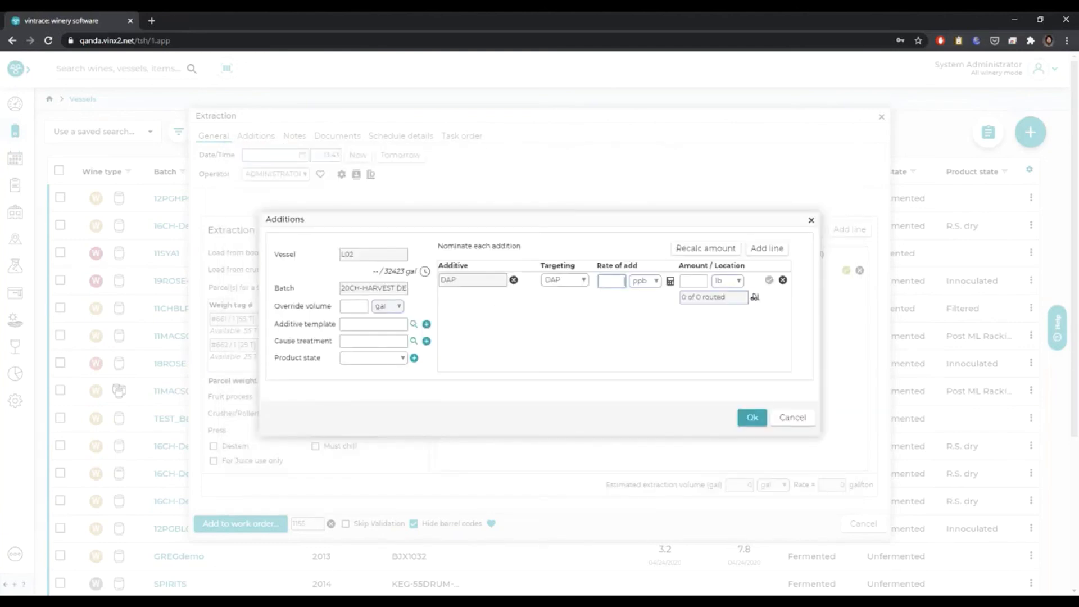
pyautogui.write('10')
pyautogui.click(751, 422)
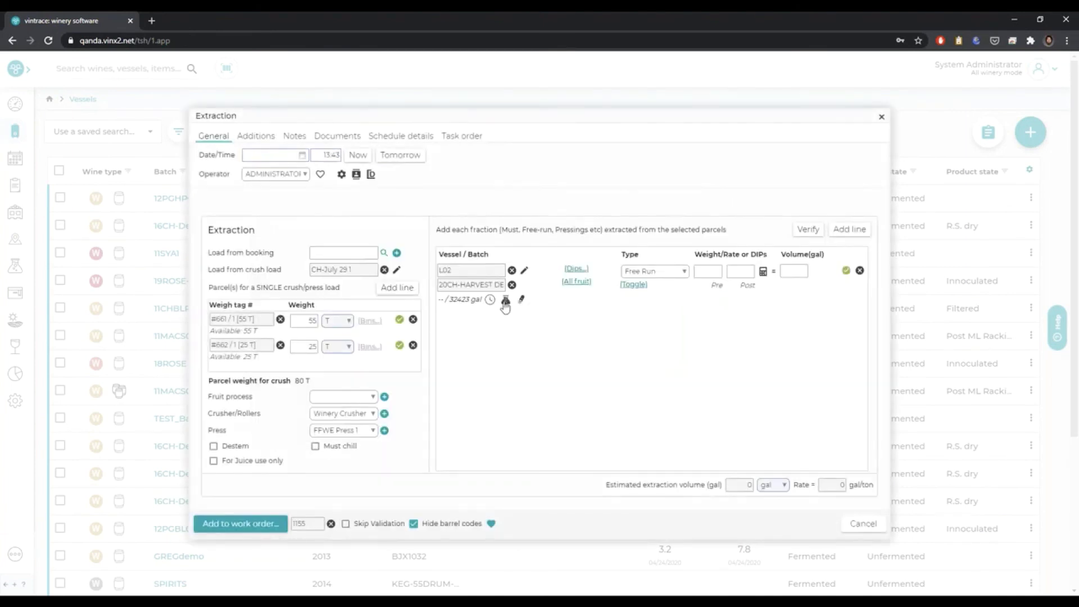
# - Request a lab analysis for the L02 line with the Juice Panel template and turn on Destem for the extraction
pyautogui.click(505, 300)
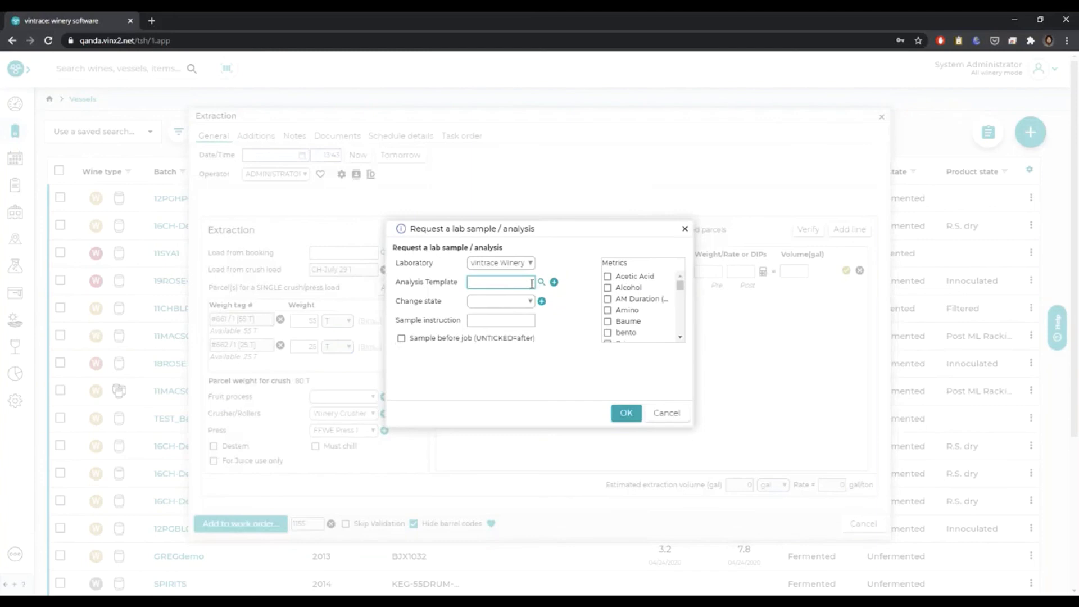
pyautogui.write('Jui')
pyautogui.press('Return')
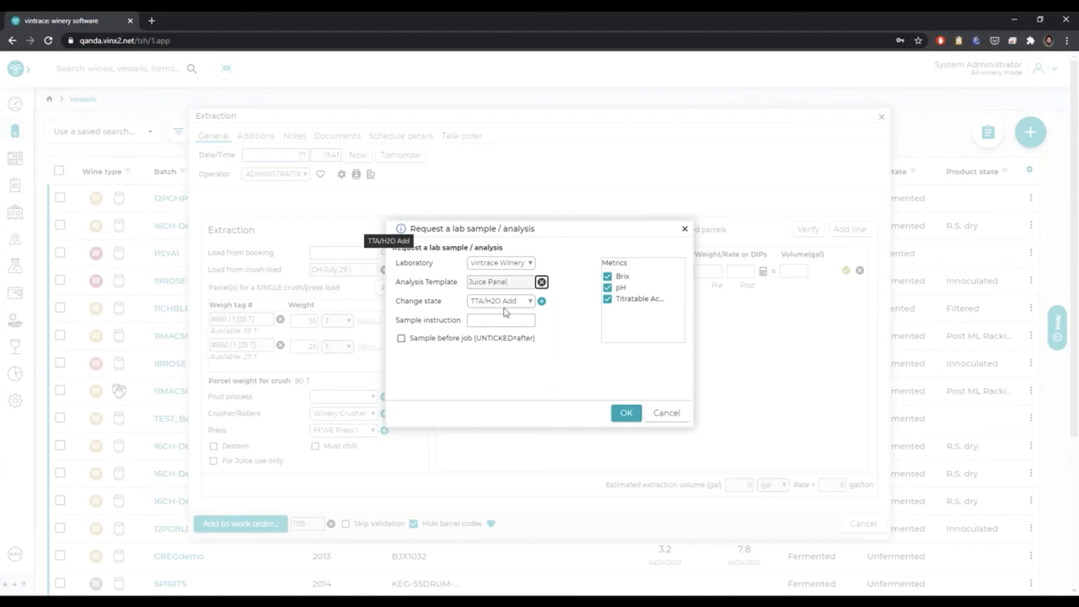
pyautogui.click(624, 415)
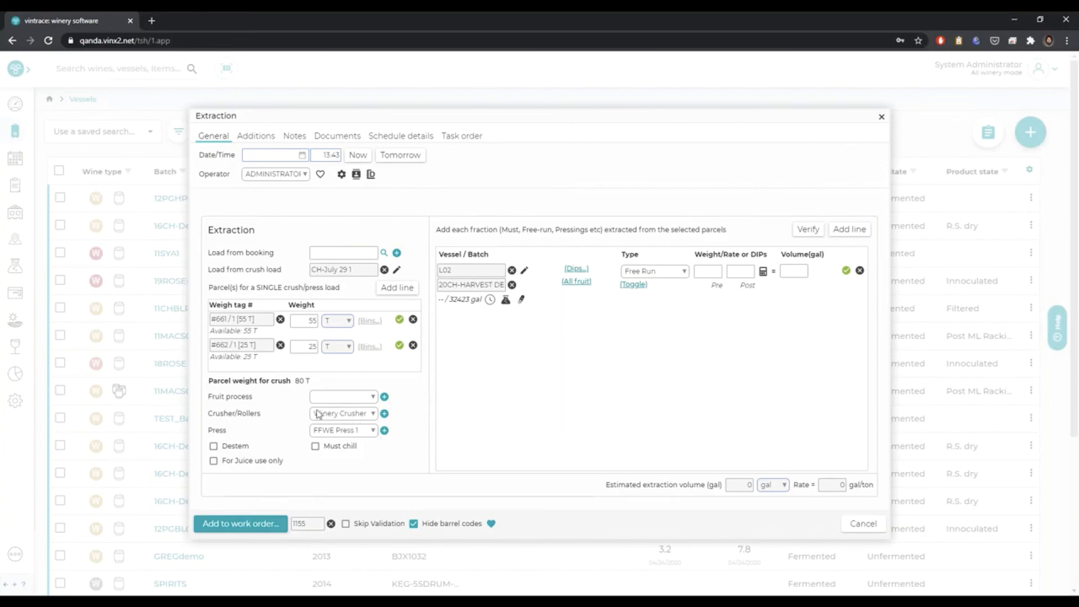
pyautogui.click(229, 450)
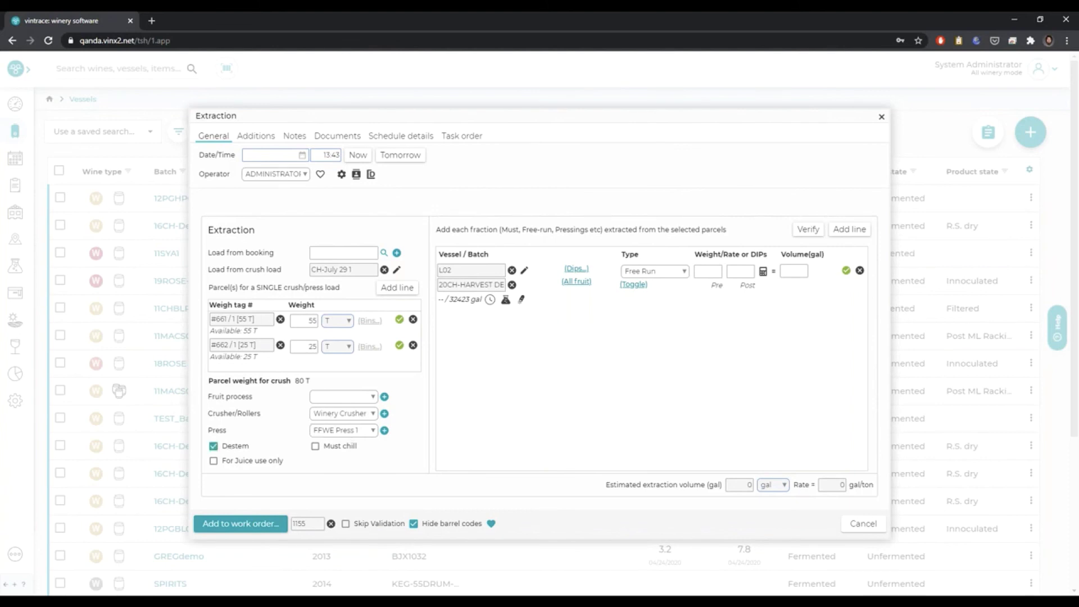
pyautogui.click(217, 461)
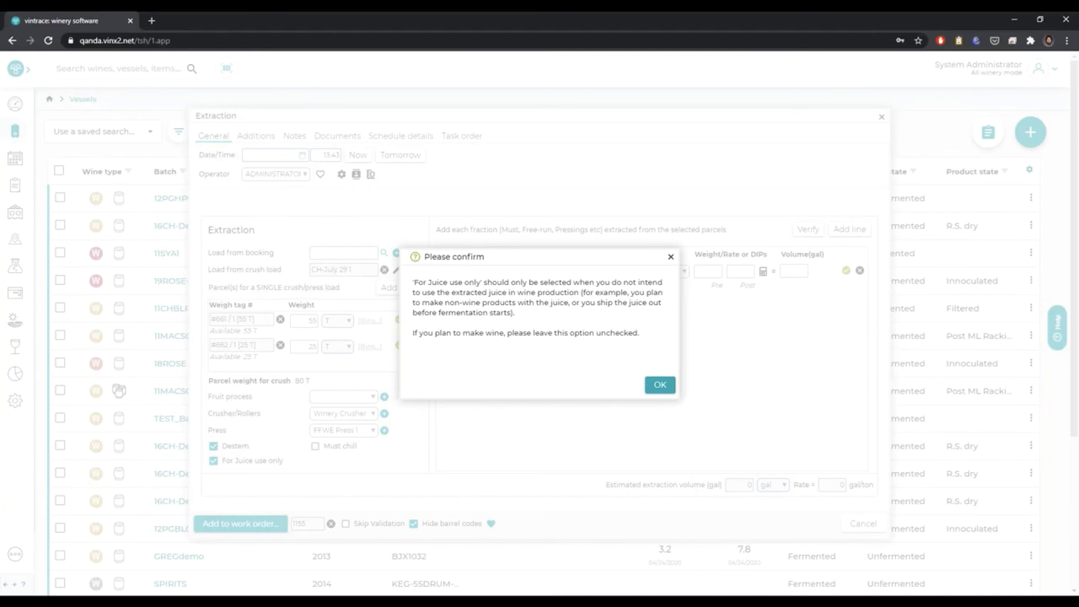
pyautogui.click(658, 385)
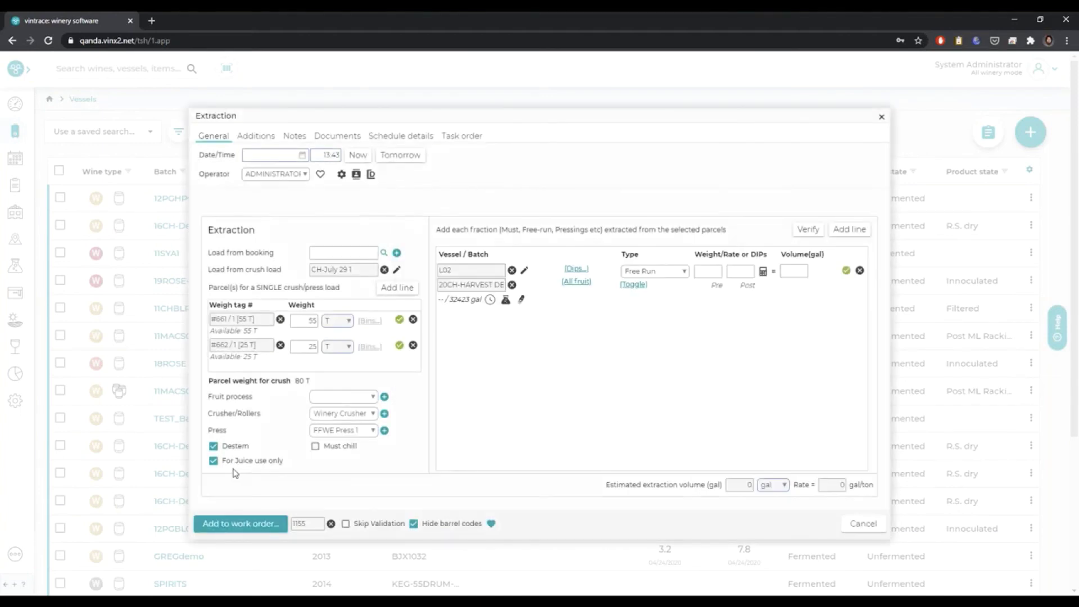
pyautogui.click(214, 462)
# - Add the extraction to work order 1155 and fill its general instructions with the standard note "1. transfer"
pyautogui.click(240, 523)
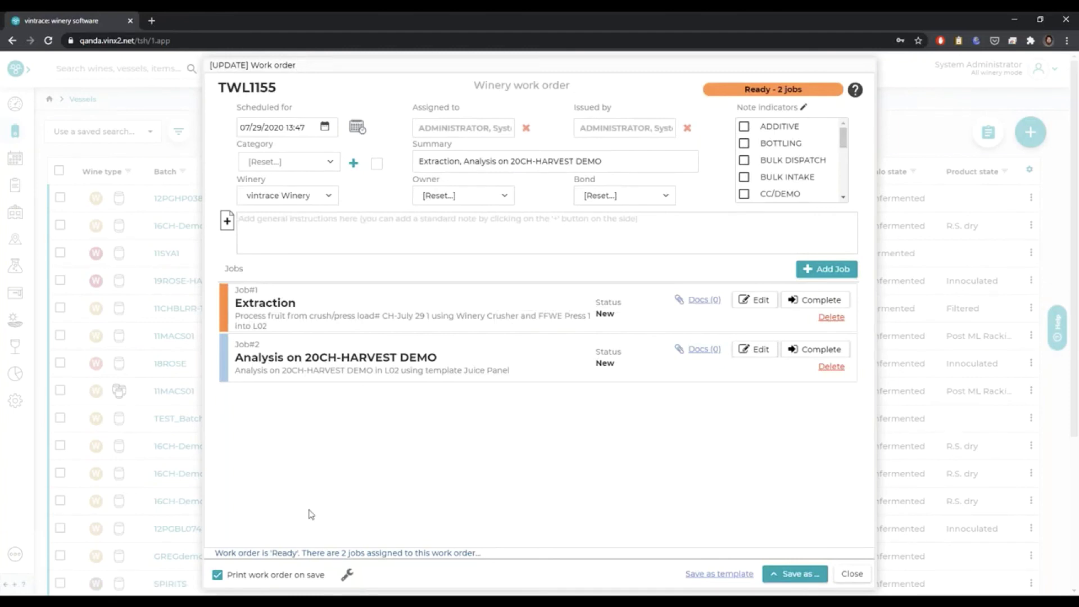
pyautogui.click(227, 223)
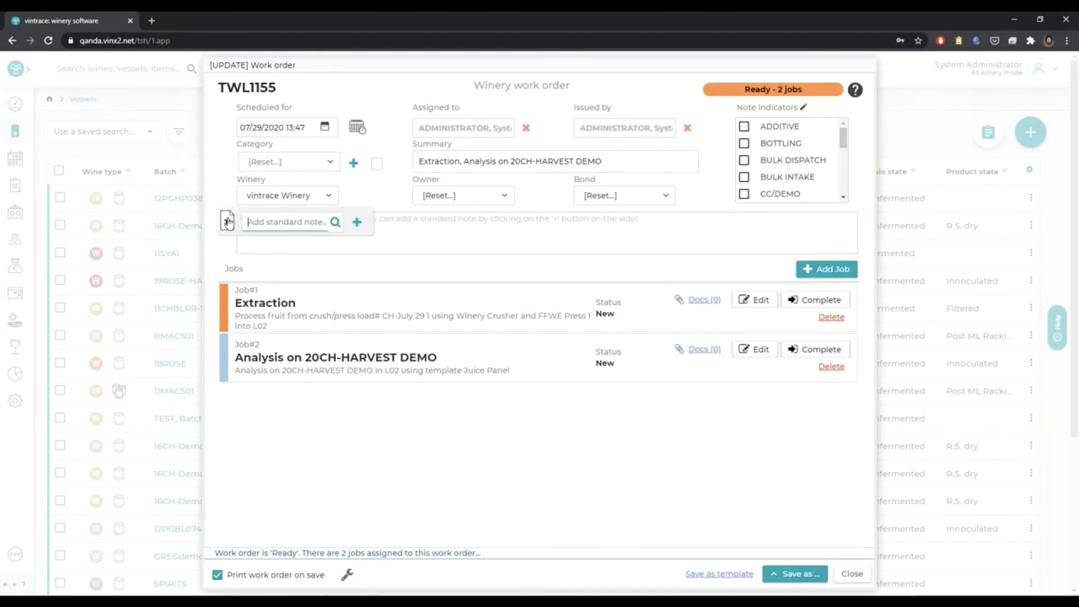
pyautogui.click(336, 225)
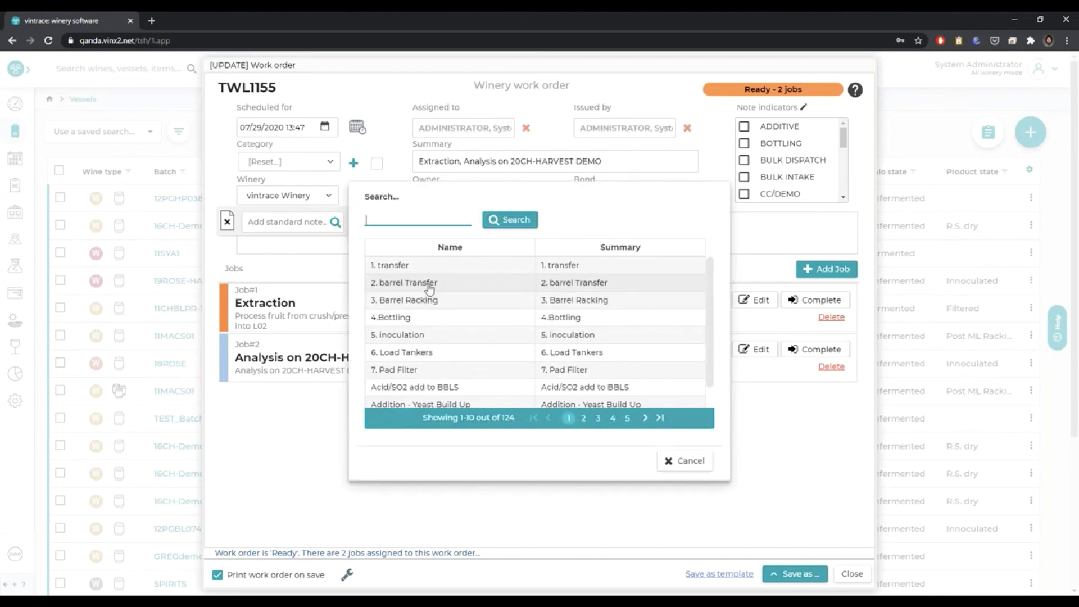
pyautogui.click(430, 264)
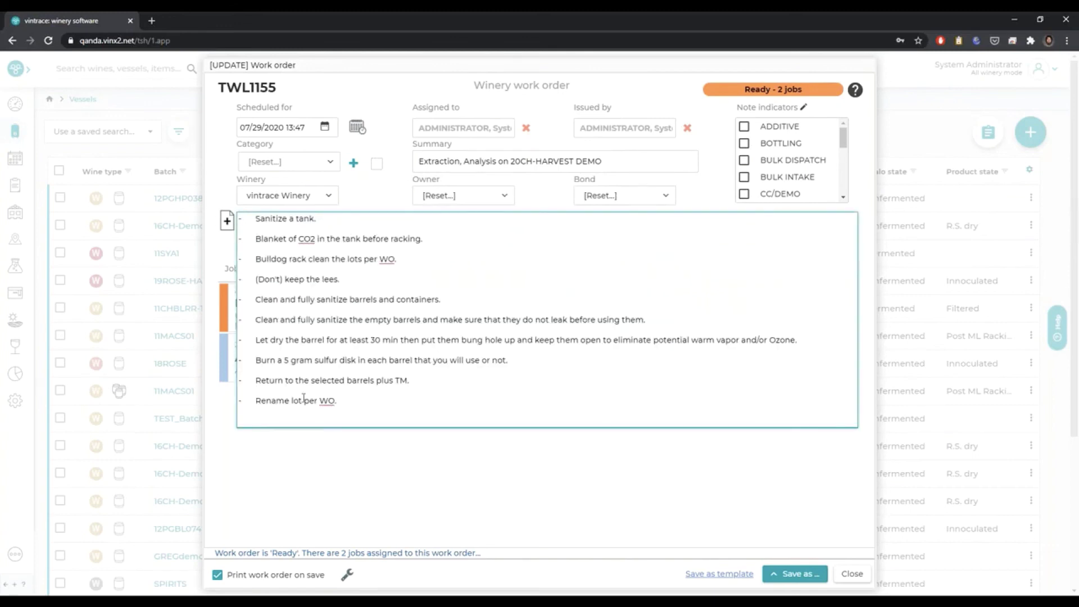
pyautogui.rightClick(342, 456)
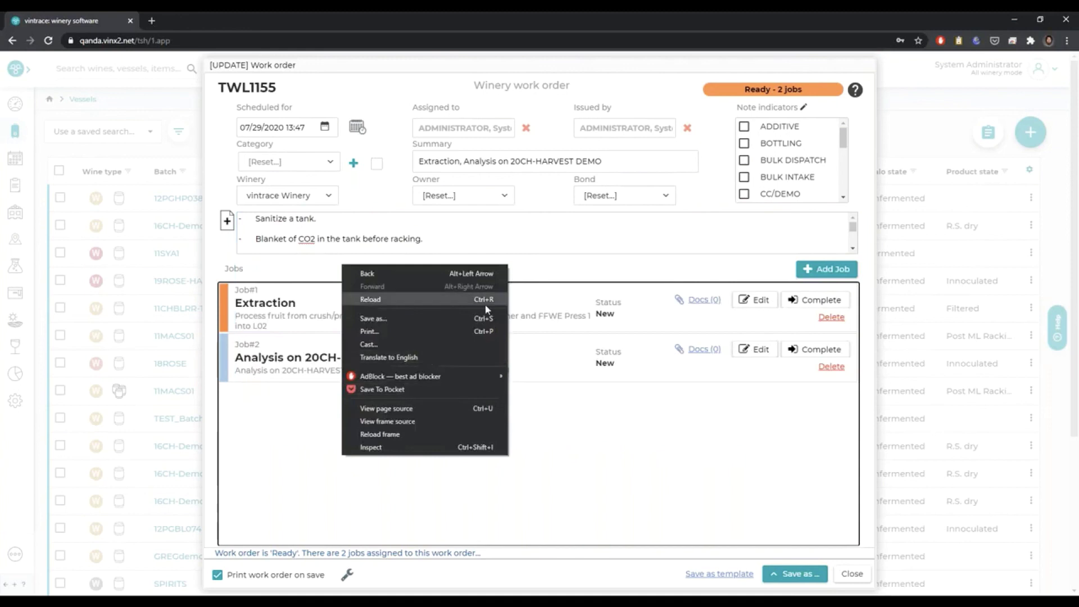
pyautogui.click(543, 260)
pyautogui.click(545, 248)
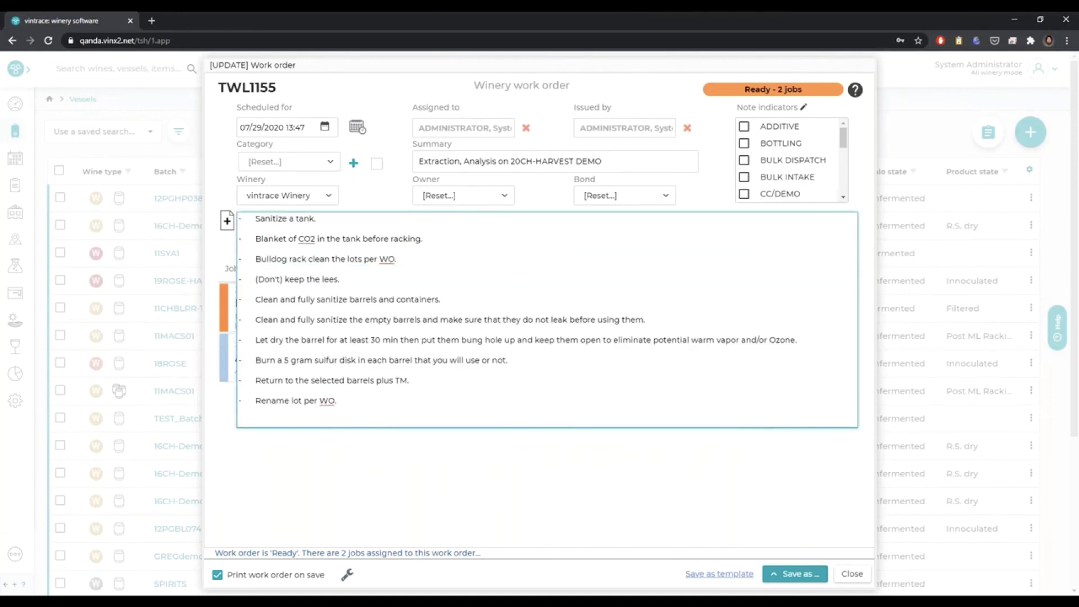
# - Flag the work order with the CRUSH note indicator and save it as Ready, printing it on save
pyautogui.moveTo(843, 135); pyautogui.dragTo(843, 153)
pyautogui.click(745, 157)
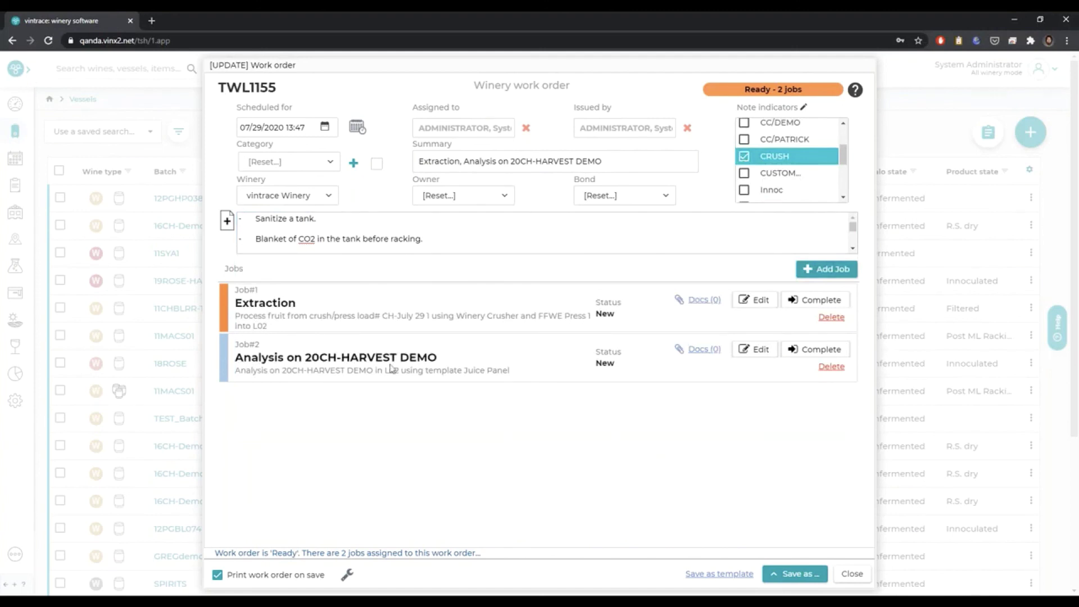
pyautogui.click(788, 573)
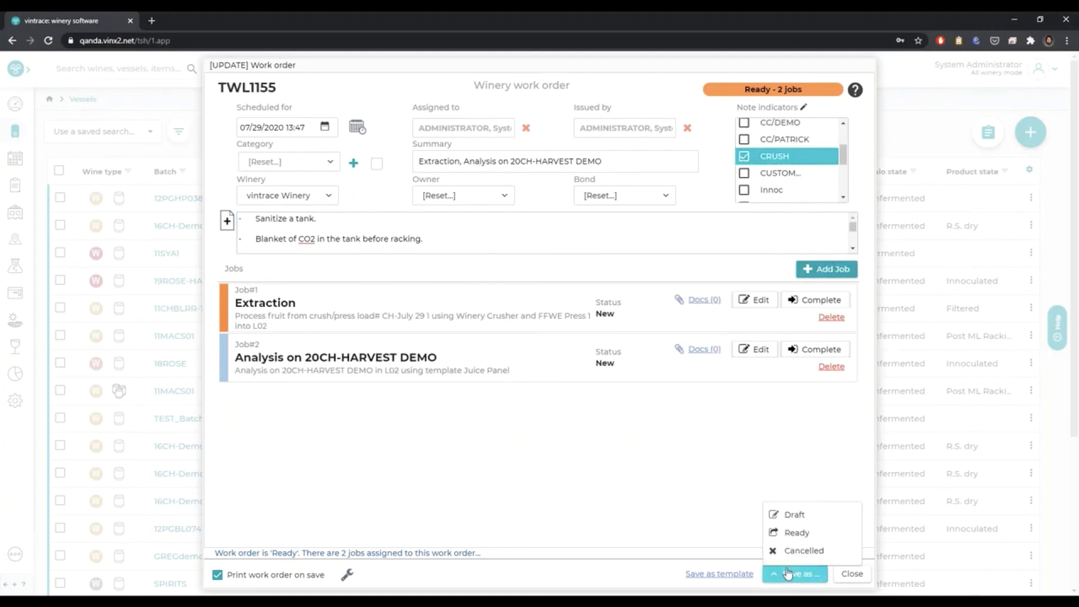
pyautogui.click(789, 538)
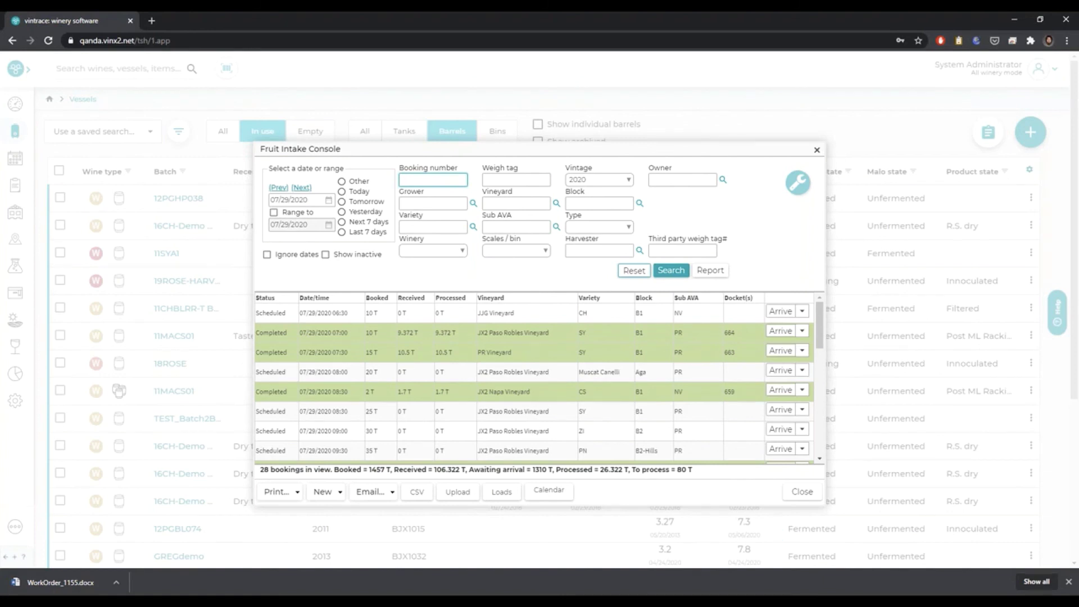
# - Open the downloaded WorkOrder_1155.docx in Word and examine the extraction job's bookings, weights and bin table
pyautogui.click(61, 583)
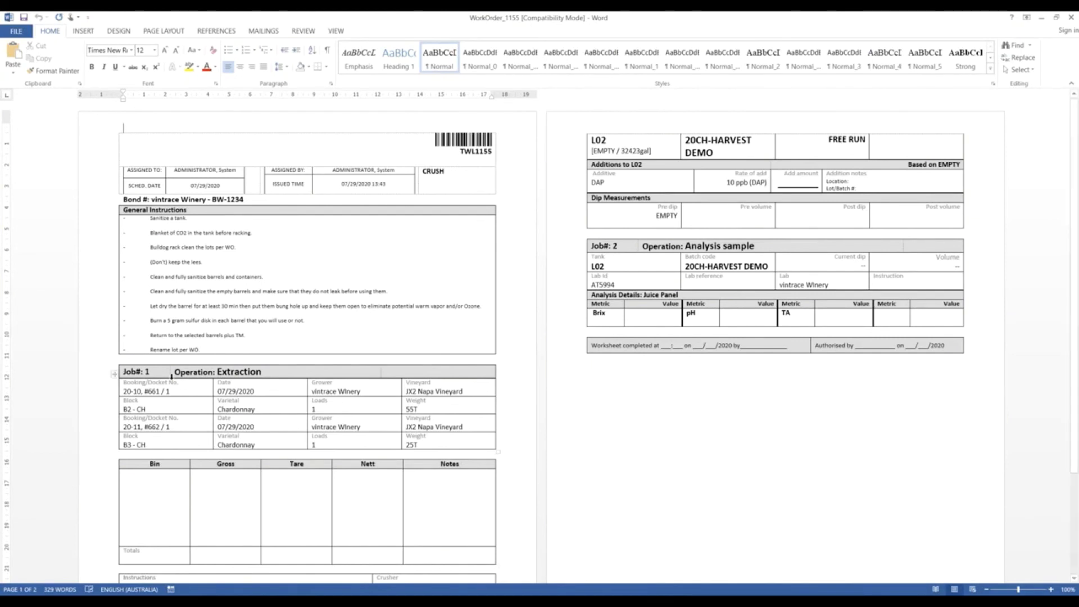
pyautogui.click(158, 391)
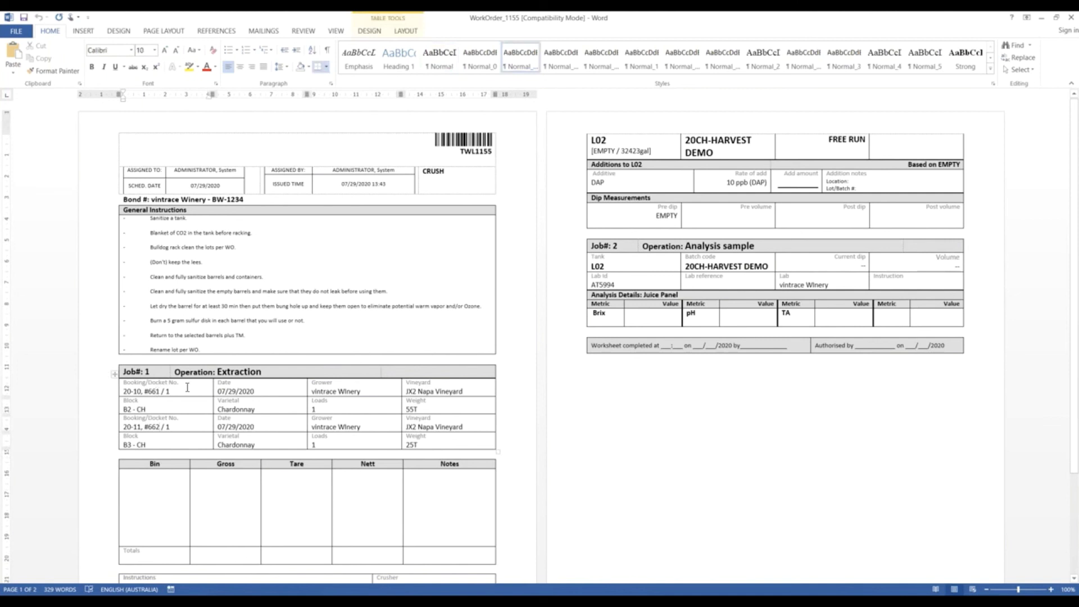
pyautogui.click(163, 463)
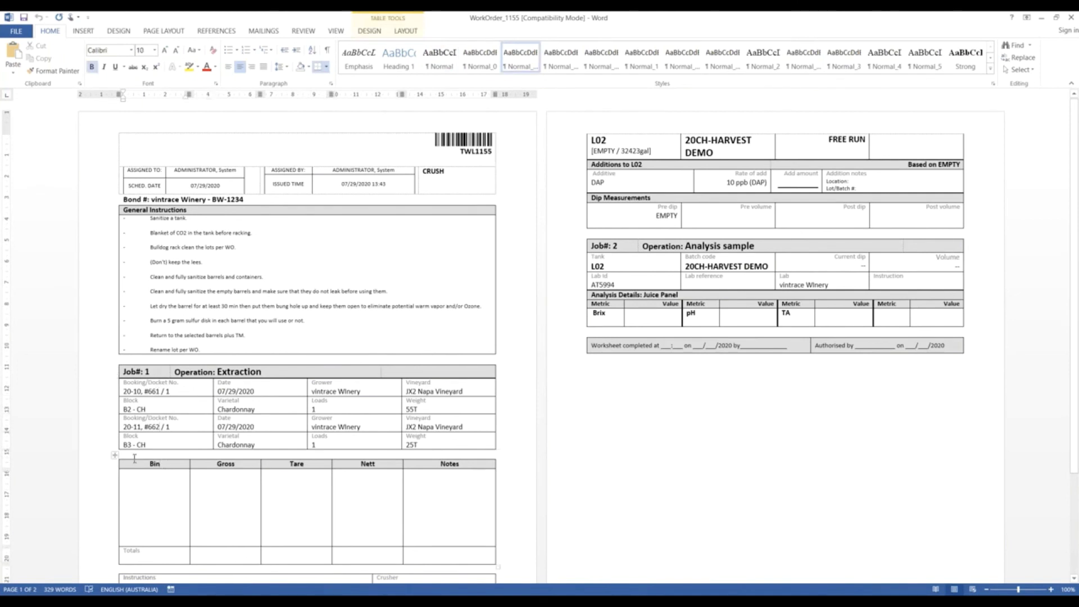
pyautogui.click(114, 455)
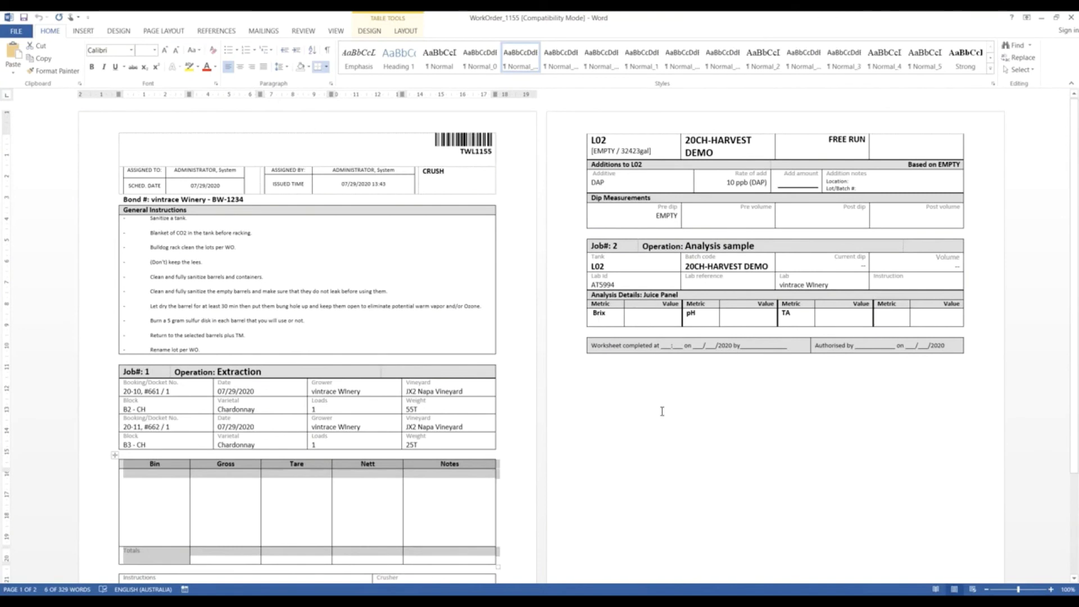
pyautogui.moveTo(457, 428); pyautogui.dragTo(461, 395)
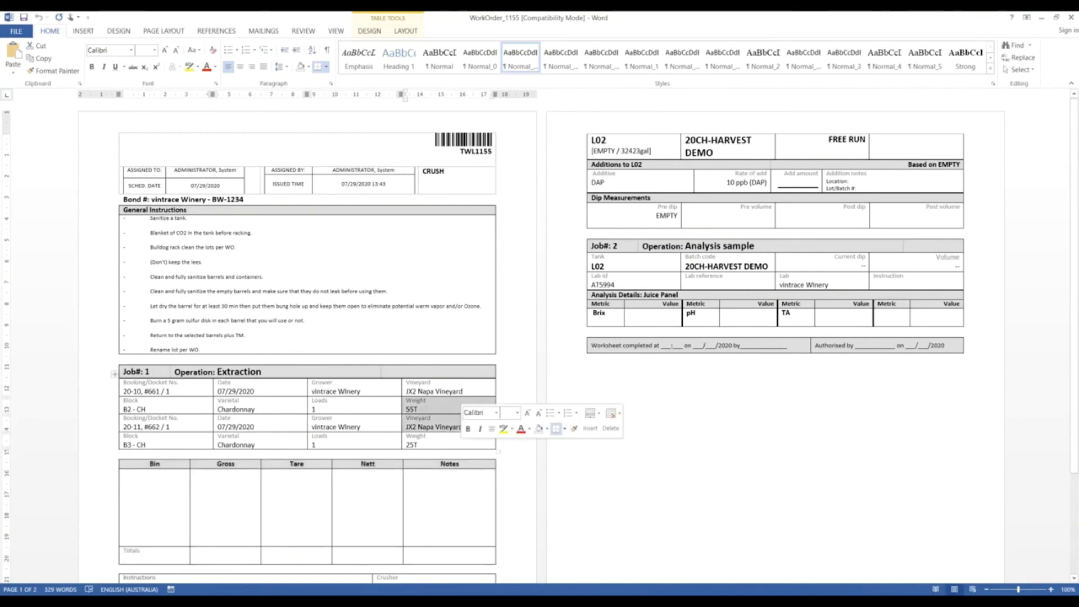
# - Examine the crusher and press details at the end of the extraction job and close the printed work order
pyautogui.click(407, 579)
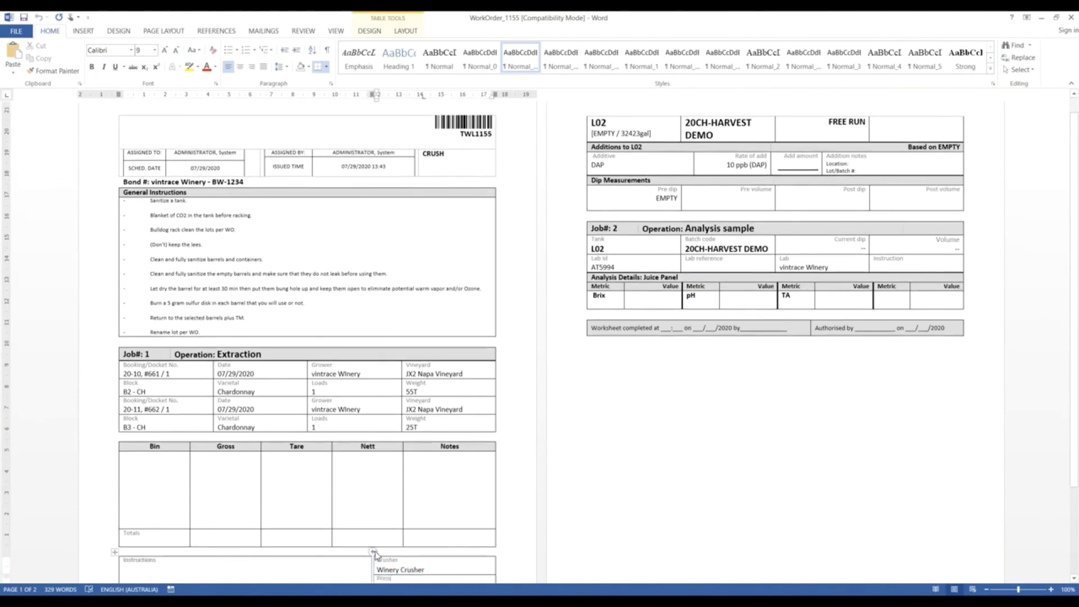
pyautogui.scroll(1, 436, 513)
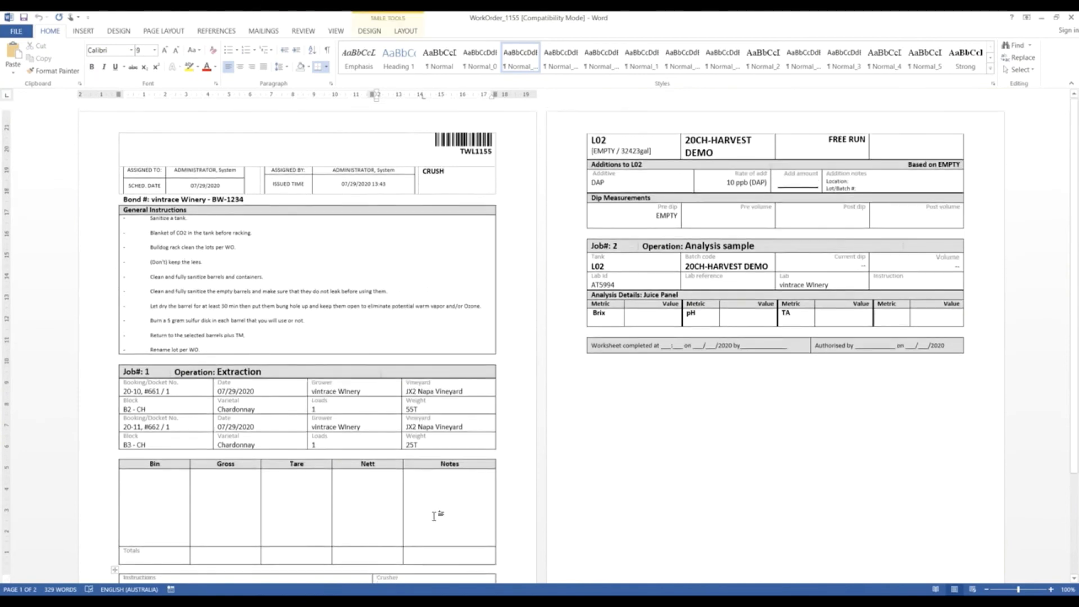
pyautogui.scroll(-1, 433, 506)
pyautogui.scroll(-3, 433, 505)
pyautogui.scroll(4, 433, 506)
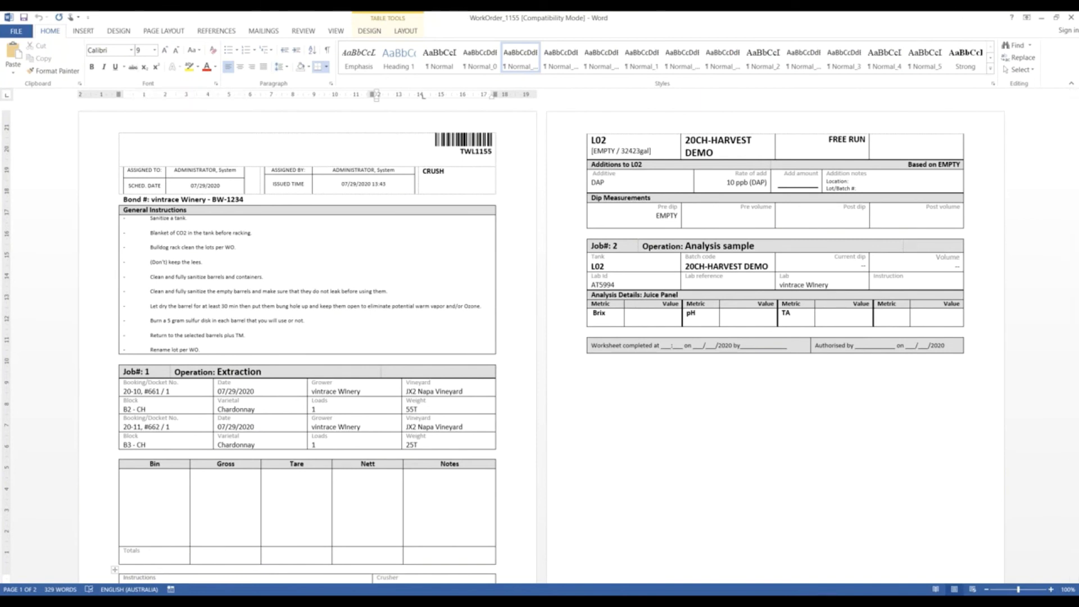
pyautogui.click(1072, 17)
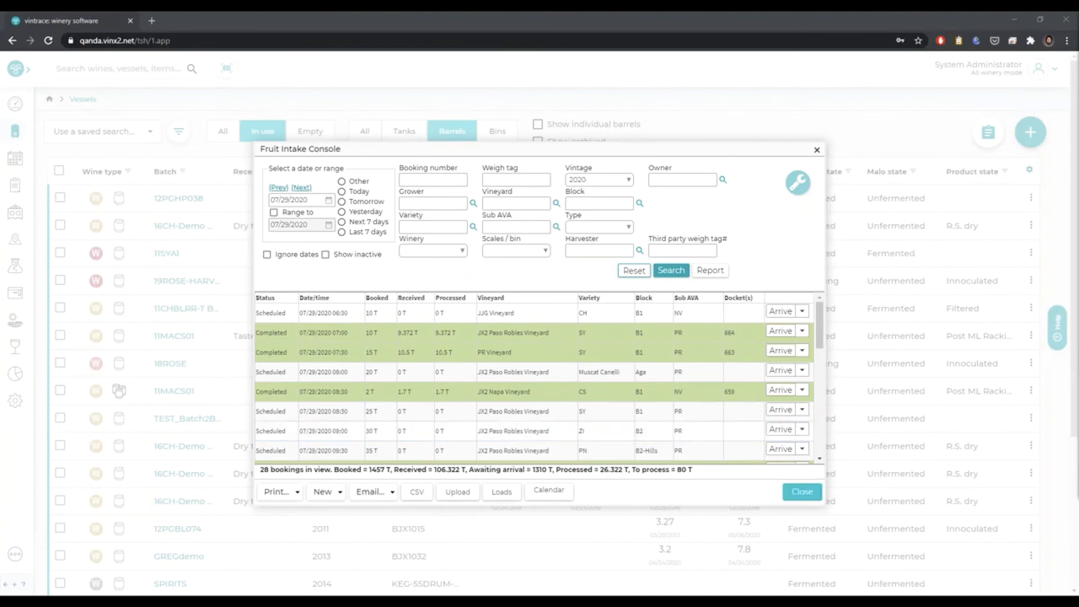
# - Close the Fruit Intake Console and move the Batch column ahead of Wine type in the vessels list
pyautogui.click(802, 488)
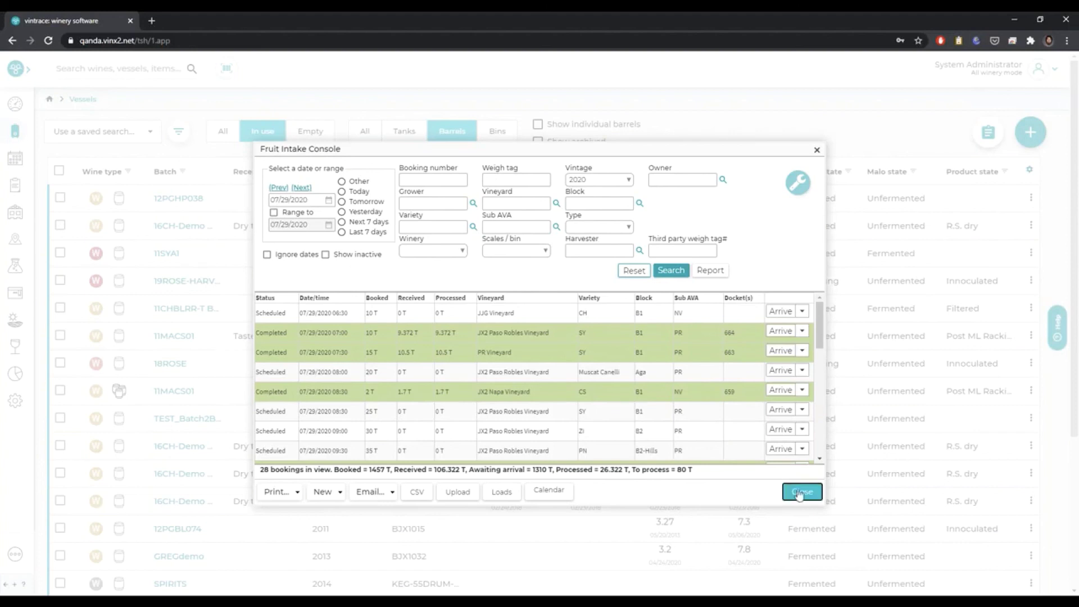
pyautogui.click(800, 494)
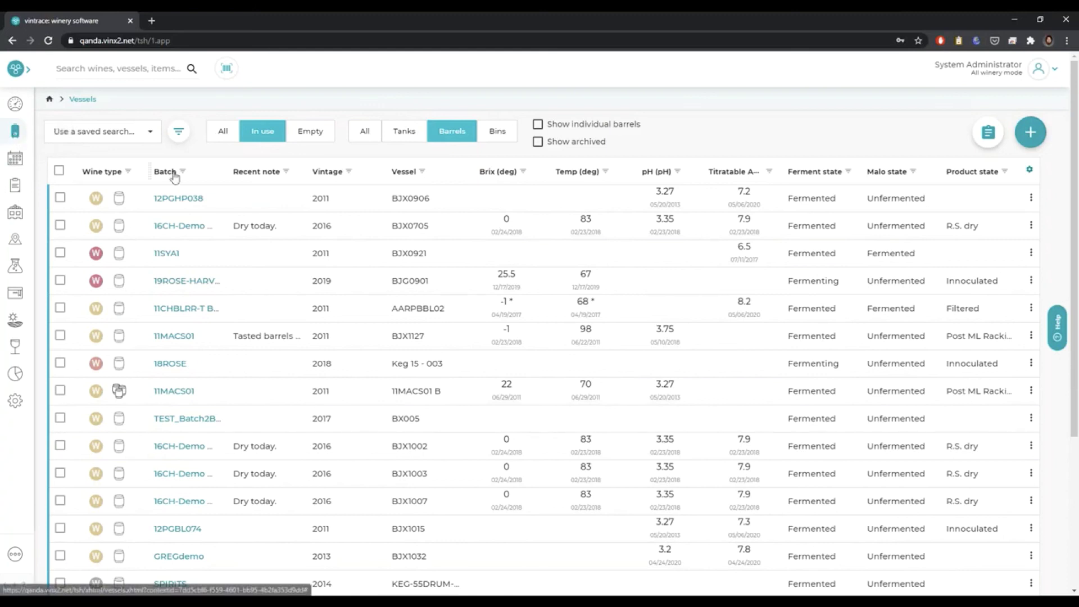
pyautogui.moveTo(139, 167); pyautogui.dragTo(91, 164)
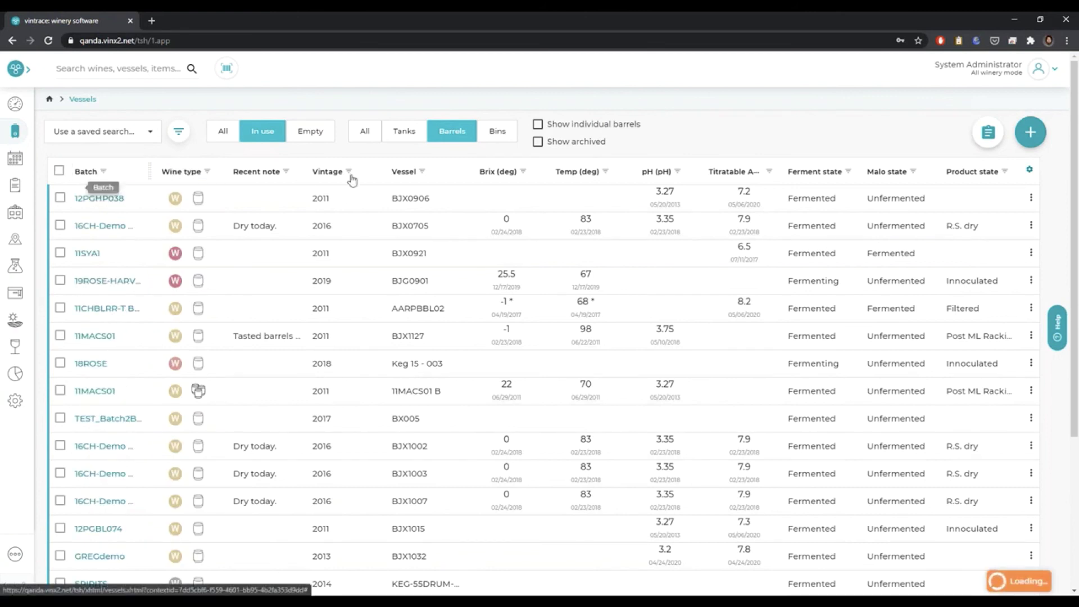
# - Examine the vessel, barrel, content and lab columns available for the vessels list and close the column selection
pyautogui.click(1029, 171)
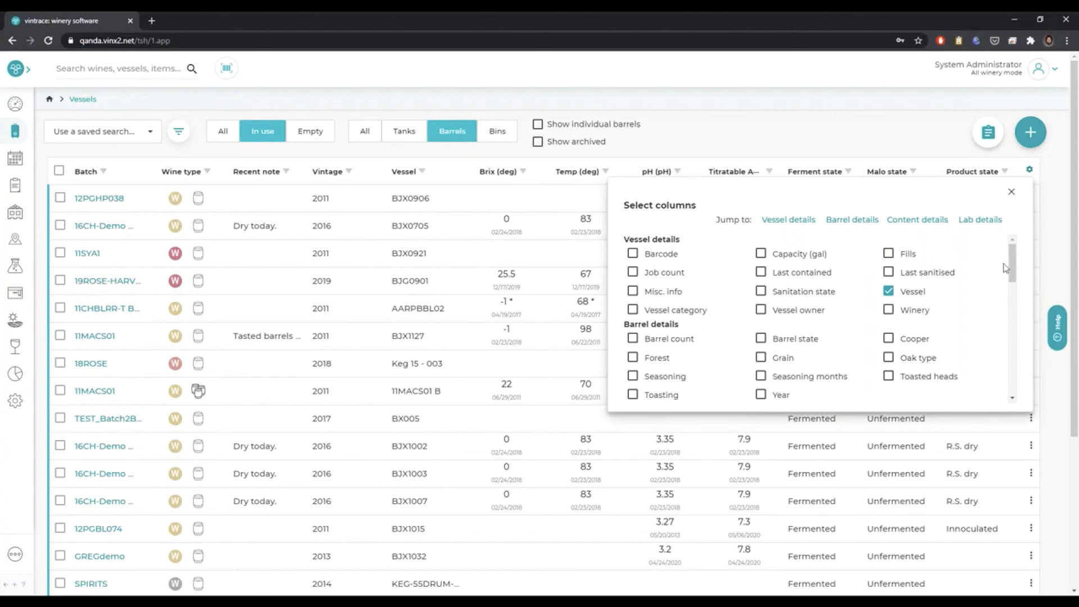
pyautogui.moveTo(1014, 266); pyautogui.dragTo(1009, 317)
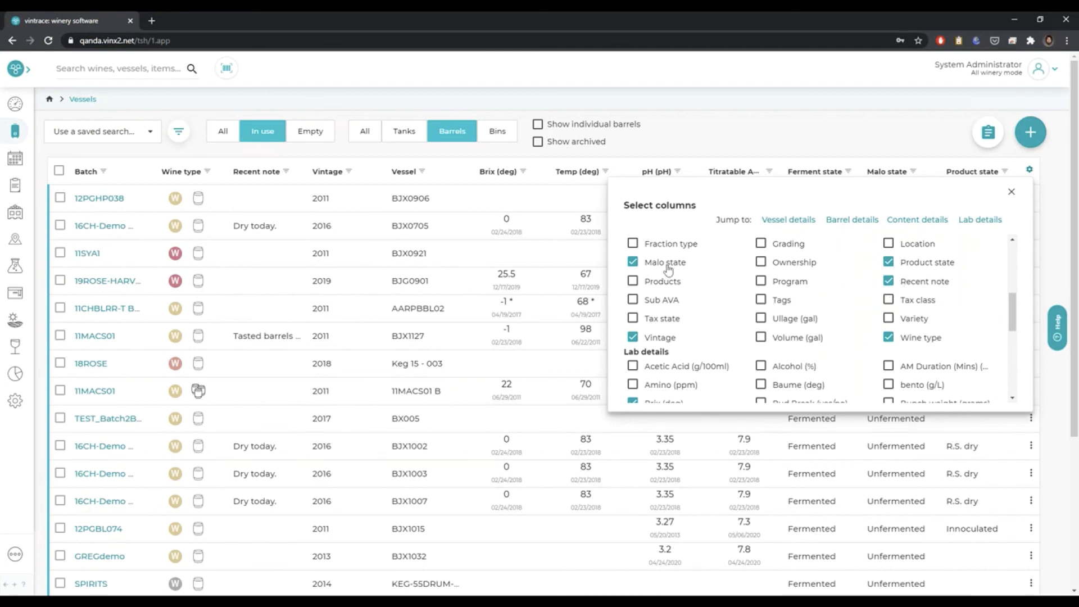
pyautogui.click(1013, 240)
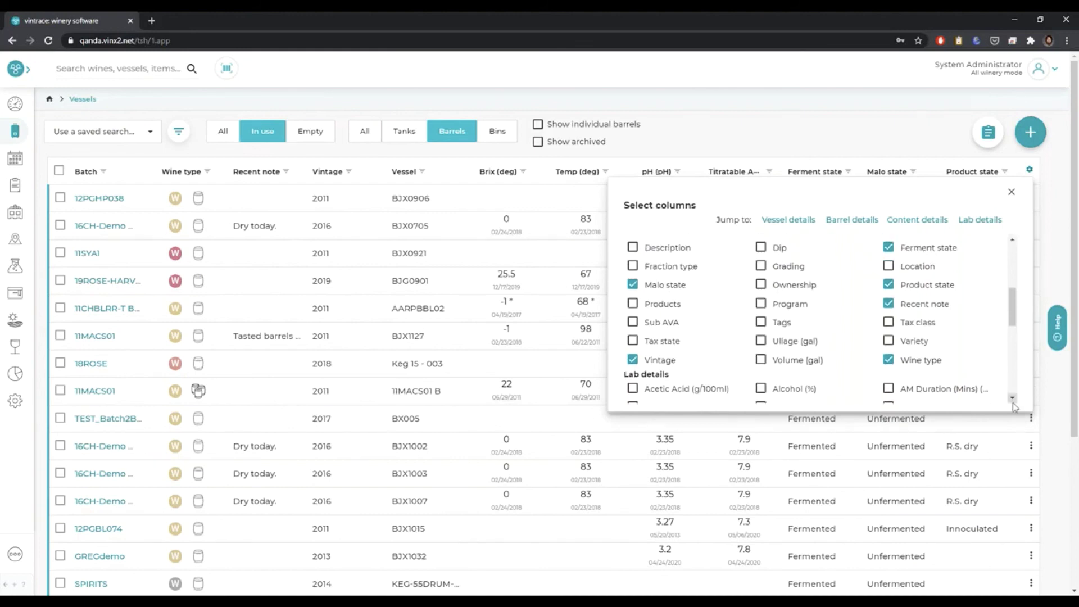
pyautogui.scroll(-5, 1013, 402)
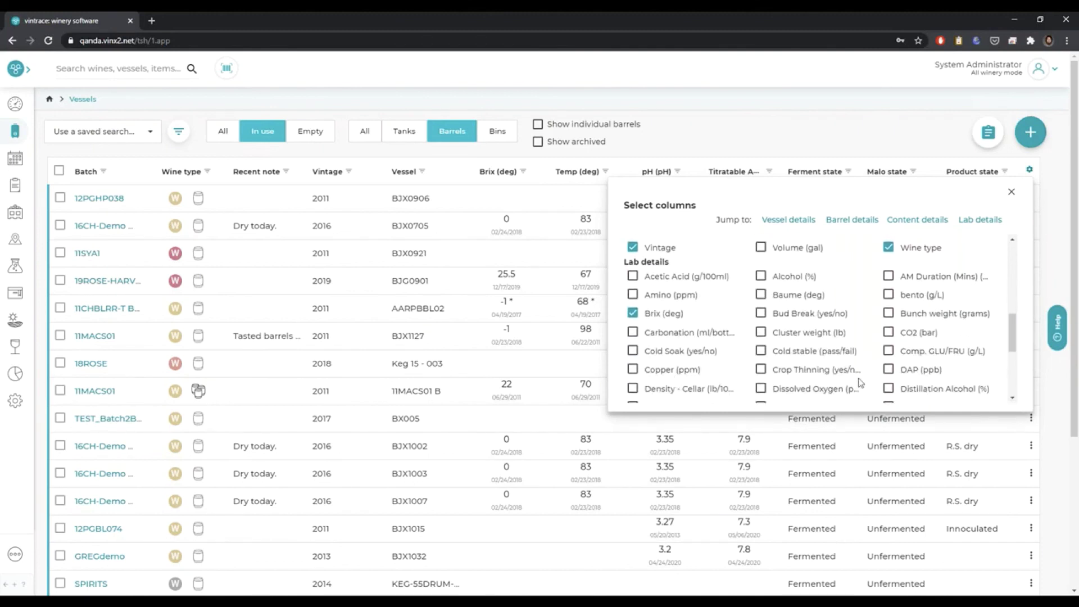
pyautogui.click(1011, 192)
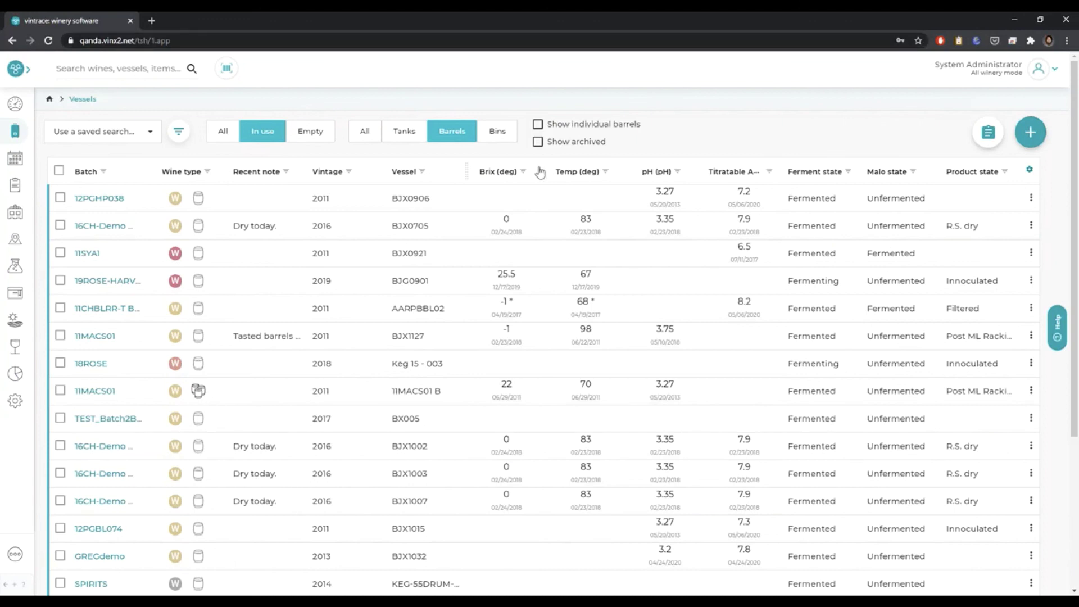
# - Filter the vessels list to a minimum Brix of 18 and include all vessel types
pyautogui.click(523, 176)
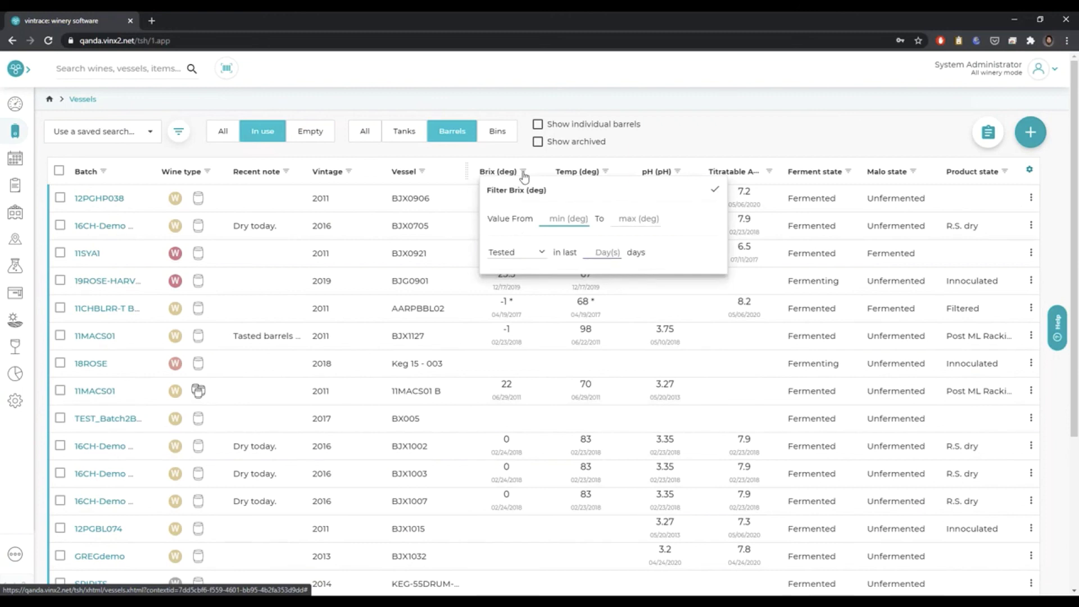
pyautogui.write('18')
pyautogui.click(715, 191)
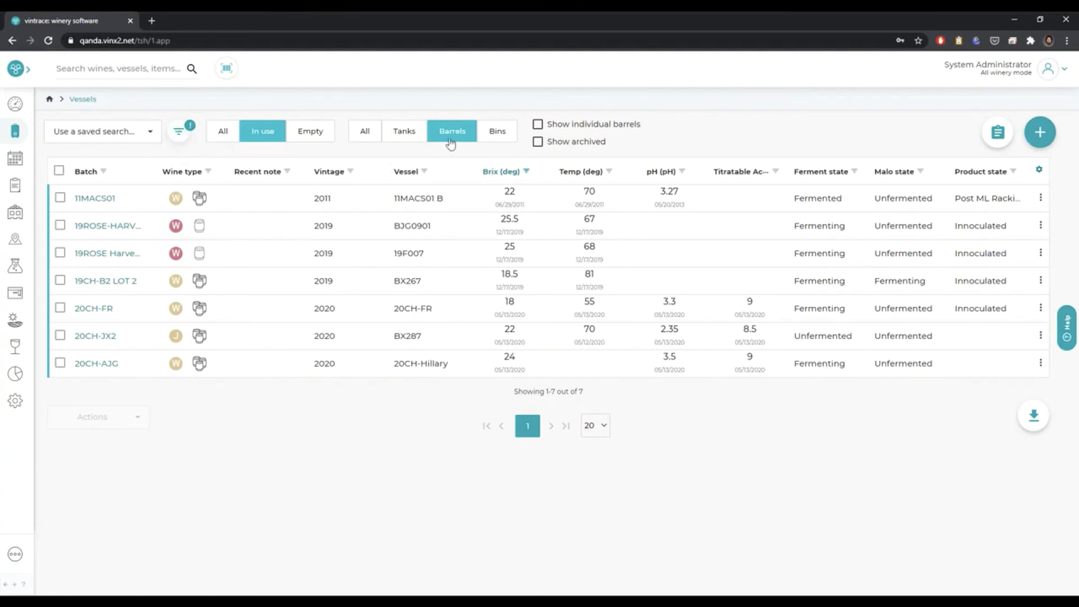
pyautogui.click(366, 132)
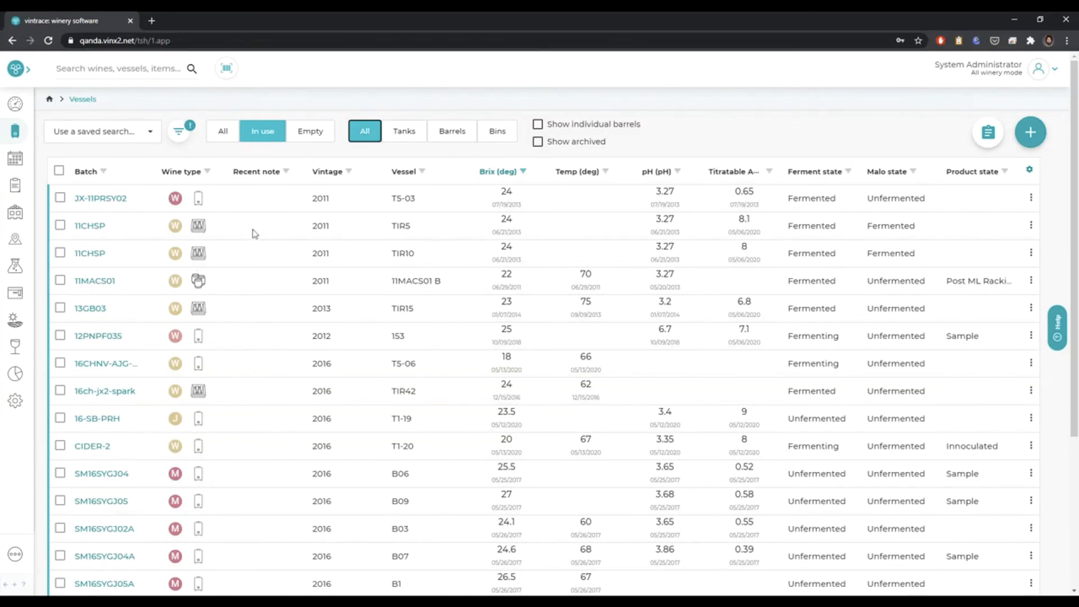
# - Filter the vessels list to the 2020 vintage
pyautogui.click(345, 175)
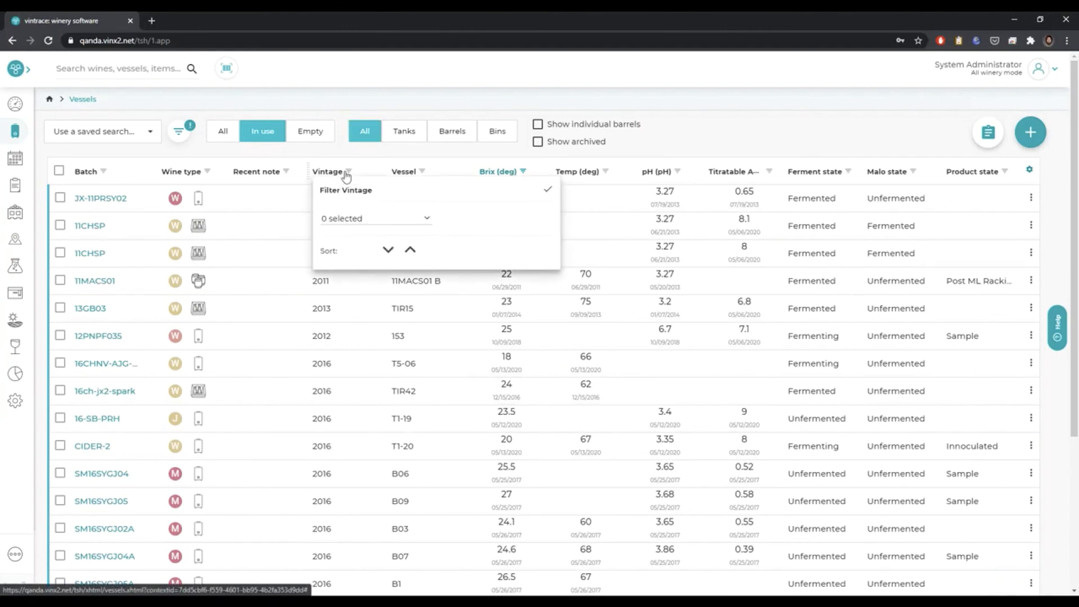
pyautogui.click(382, 220)
pyautogui.click(351, 273)
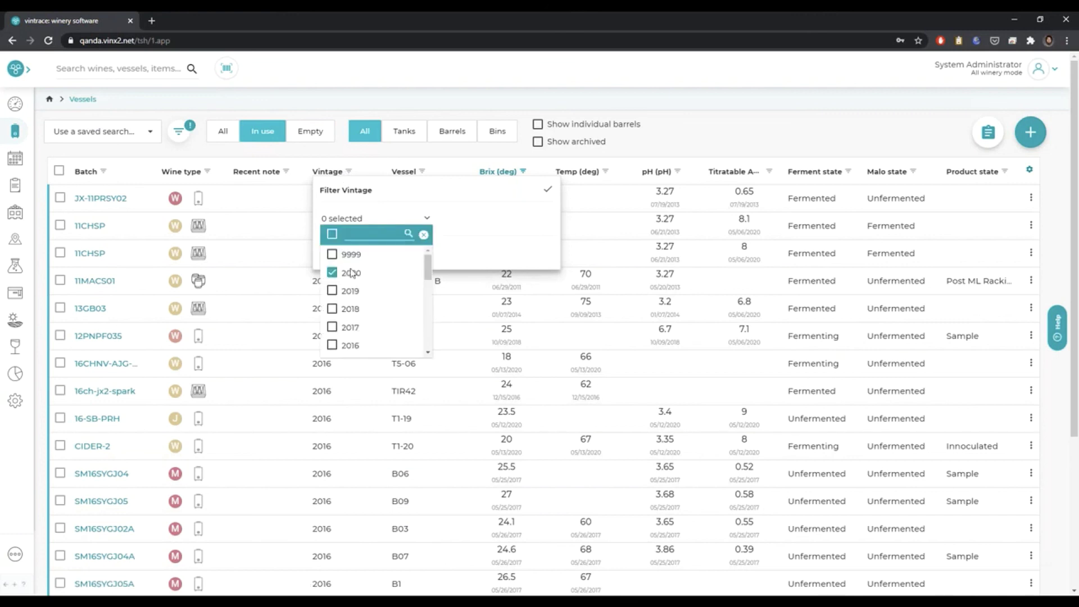
pyautogui.click(547, 190)
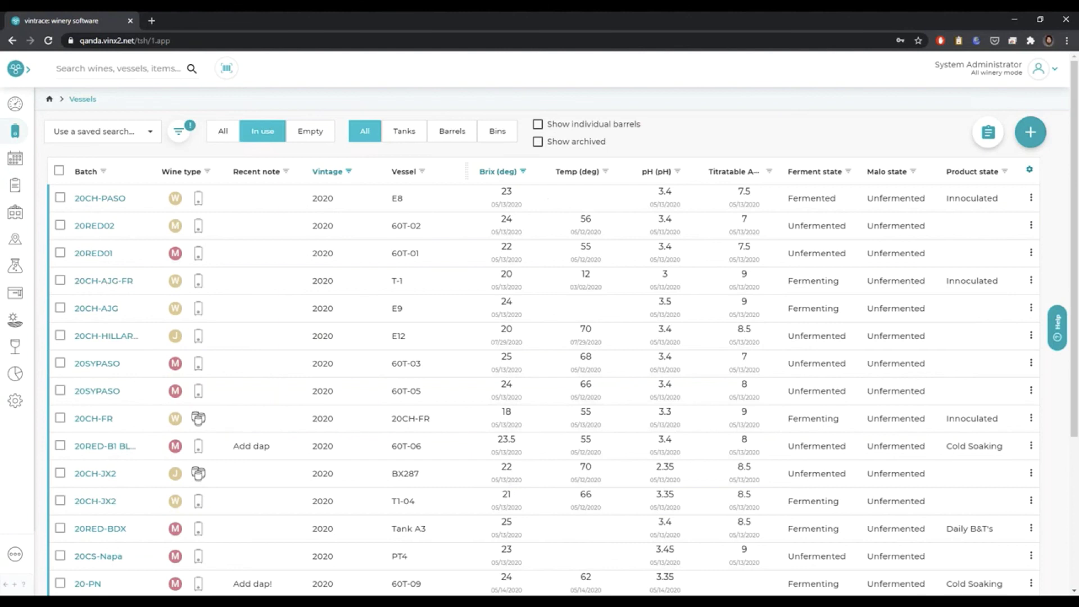
# - Save the current vintage and Brix filters as a search named "Brix 18+"
pyautogui.click(177, 133)
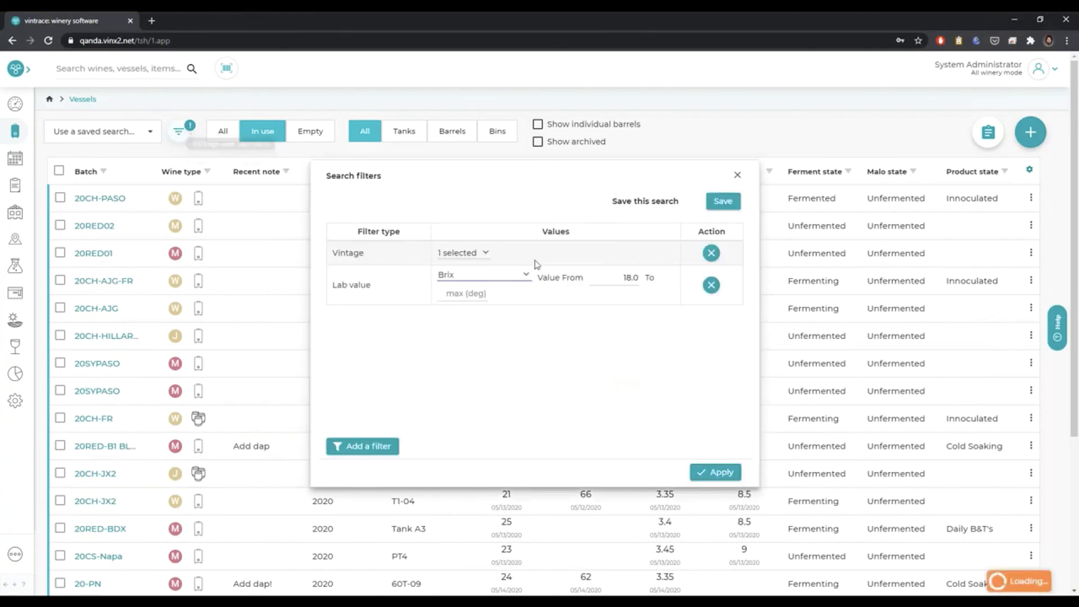
pyautogui.click(733, 202)
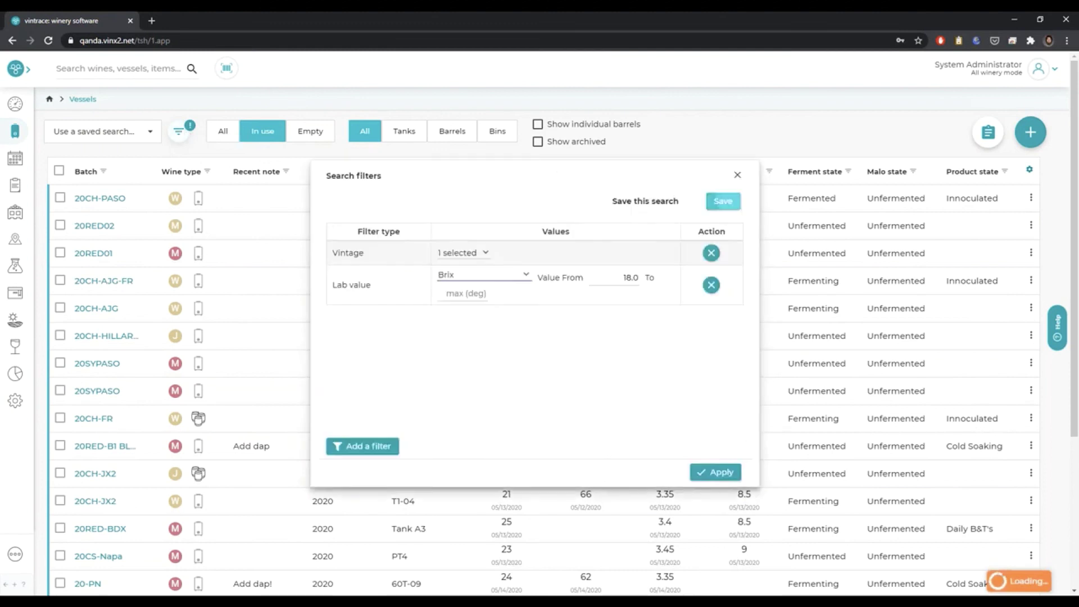
pyautogui.click(723, 203)
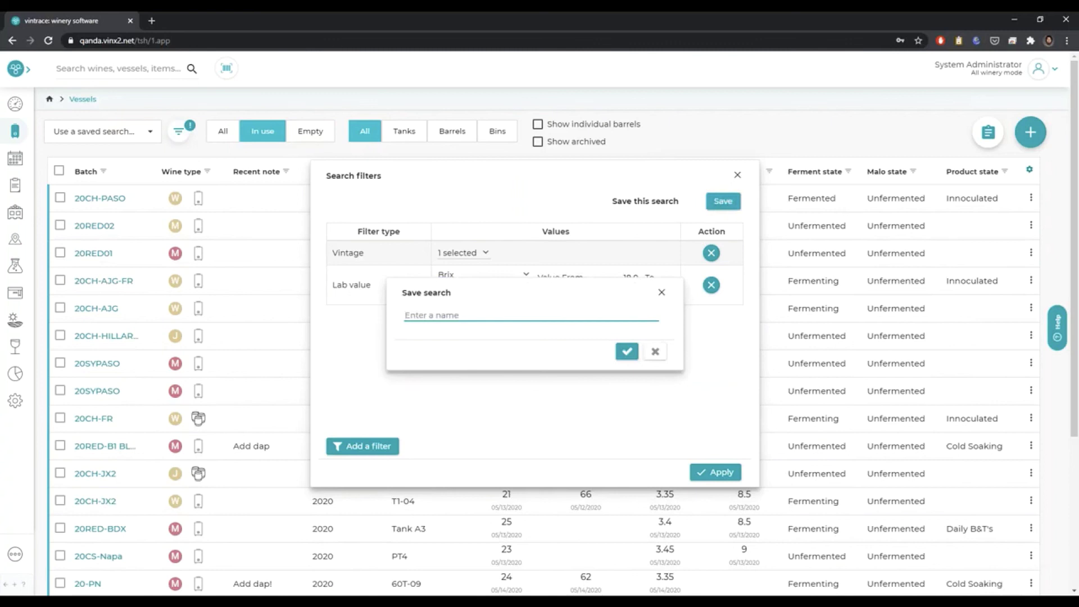
pyautogui.write('Brix')
pyautogui.click(531, 284)
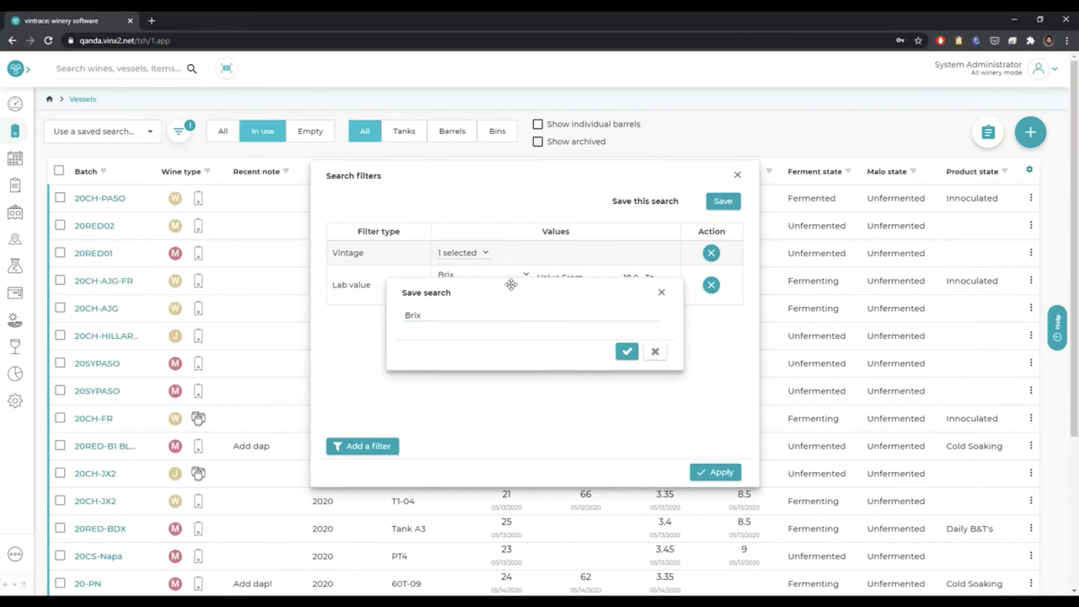
pyautogui.click(440, 312)
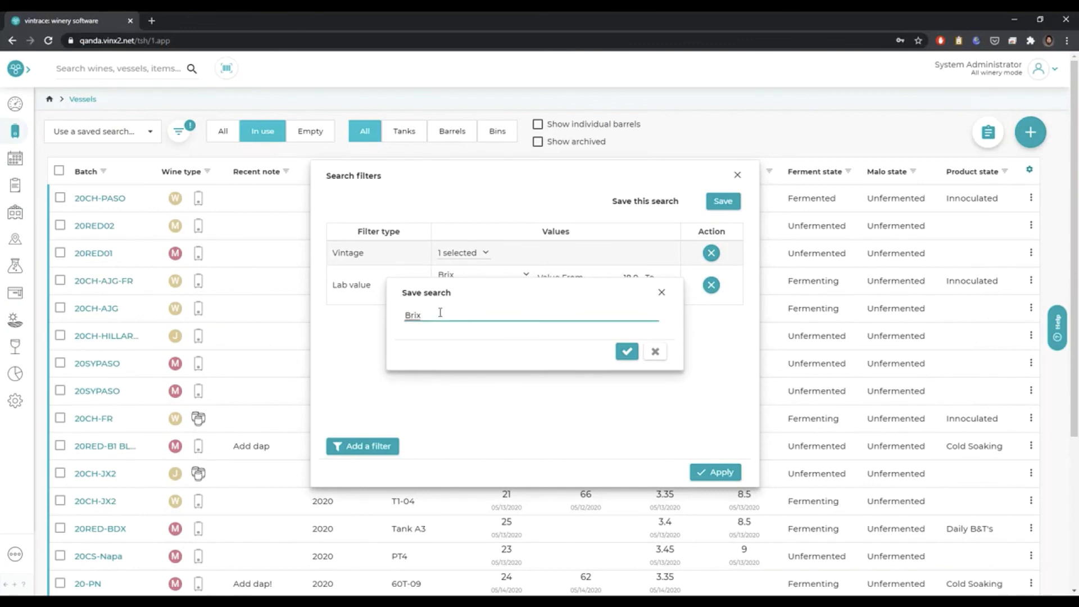
pyautogui.write('18+')
pyautogui.click(627, 352)
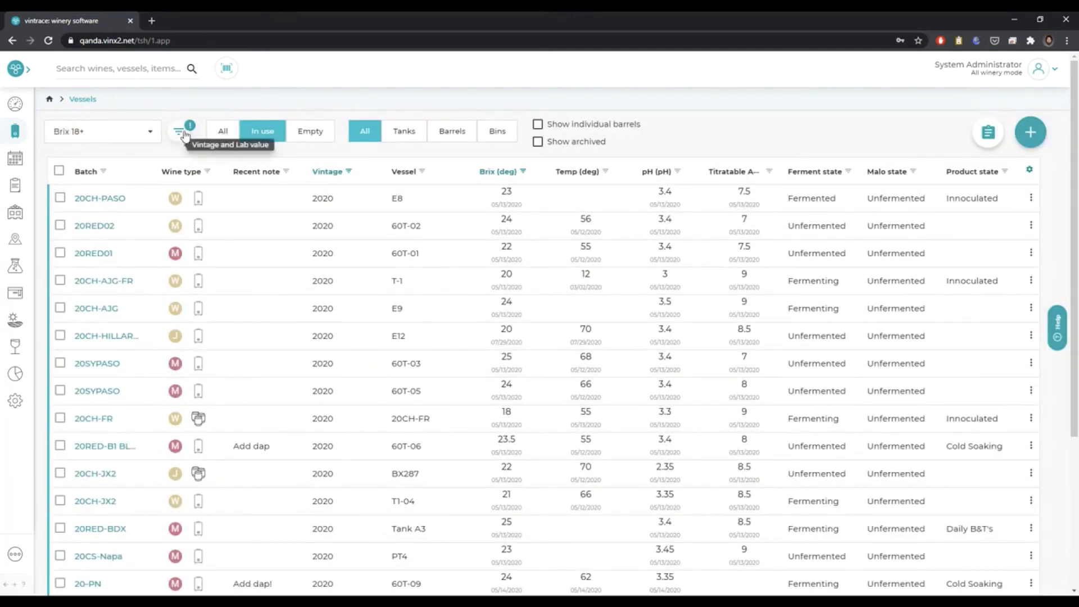
# - Pin the saved search "Brix 18+" to My Searches and close the search filters
pyautogui.click(184, 135)
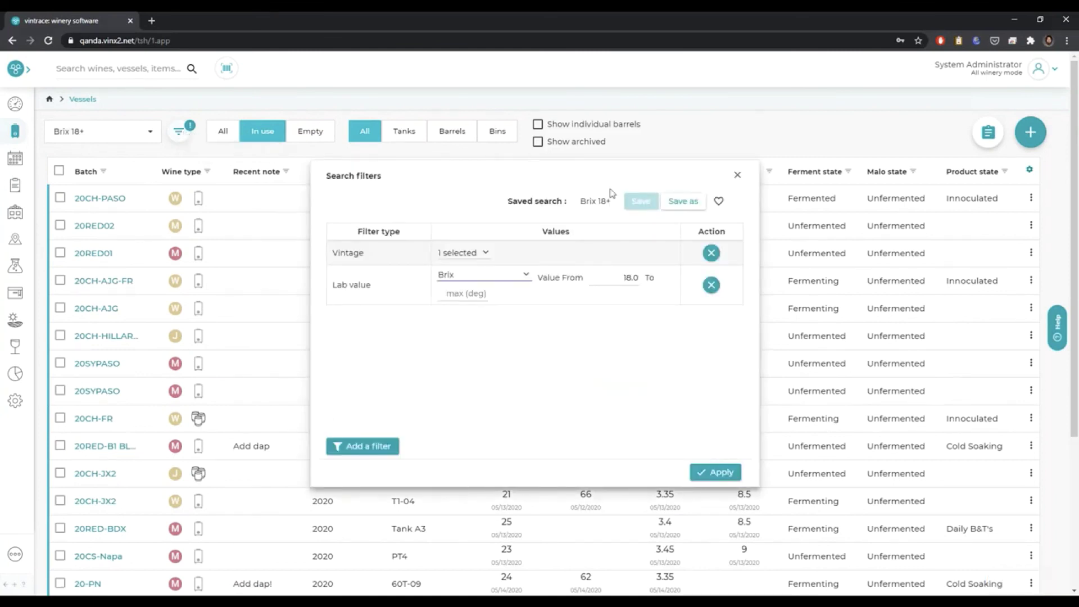
pyautogui.click(719, 204)
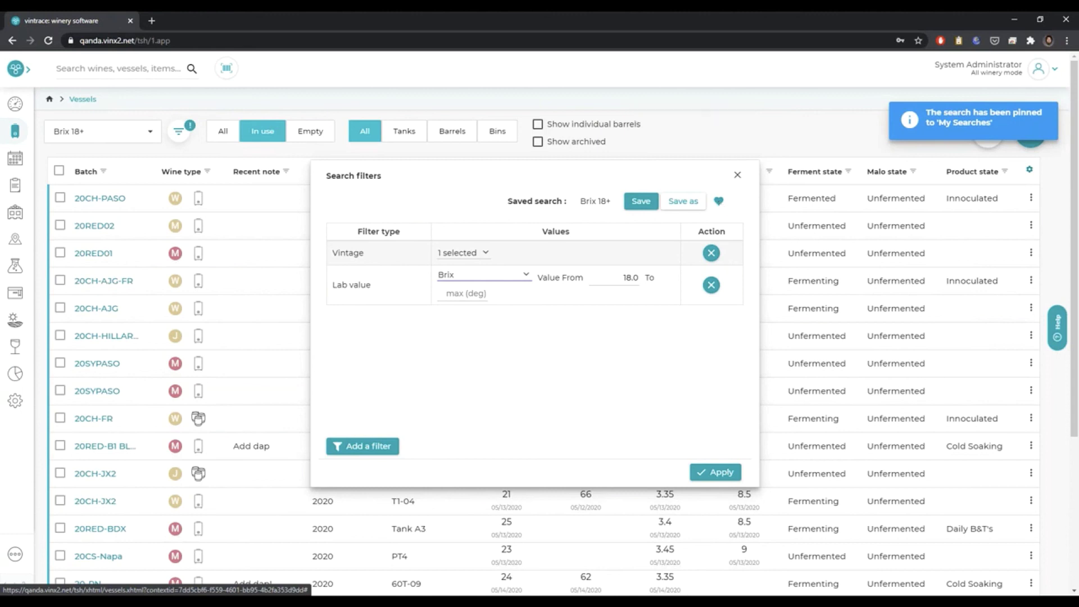
pyautogui.click(738, 176)
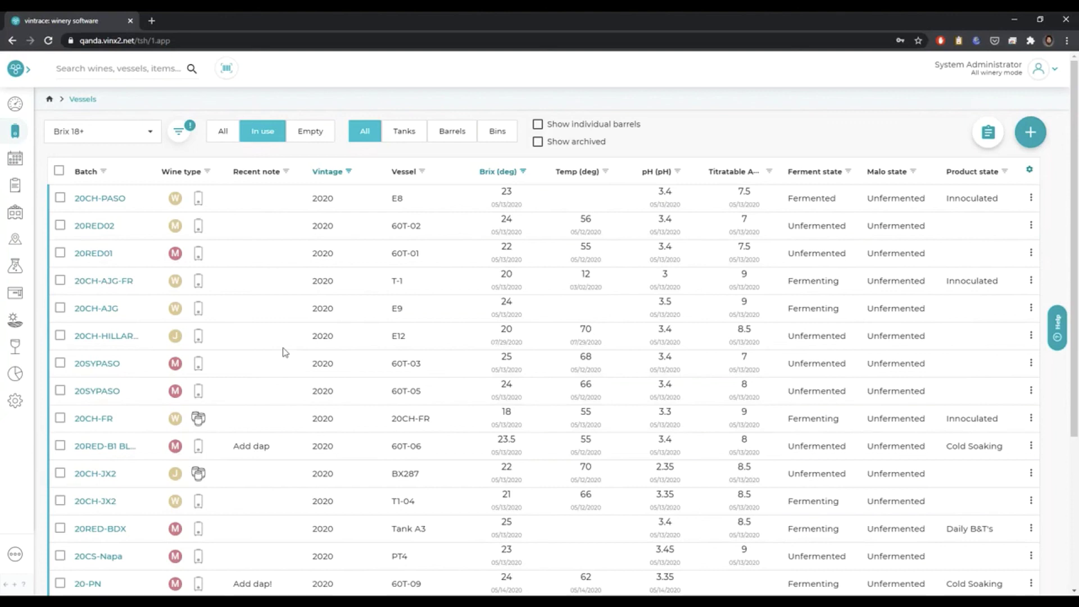
# - Filter the vessels list to recent notes containing "add dap"
pyautogui.click(285, 174)
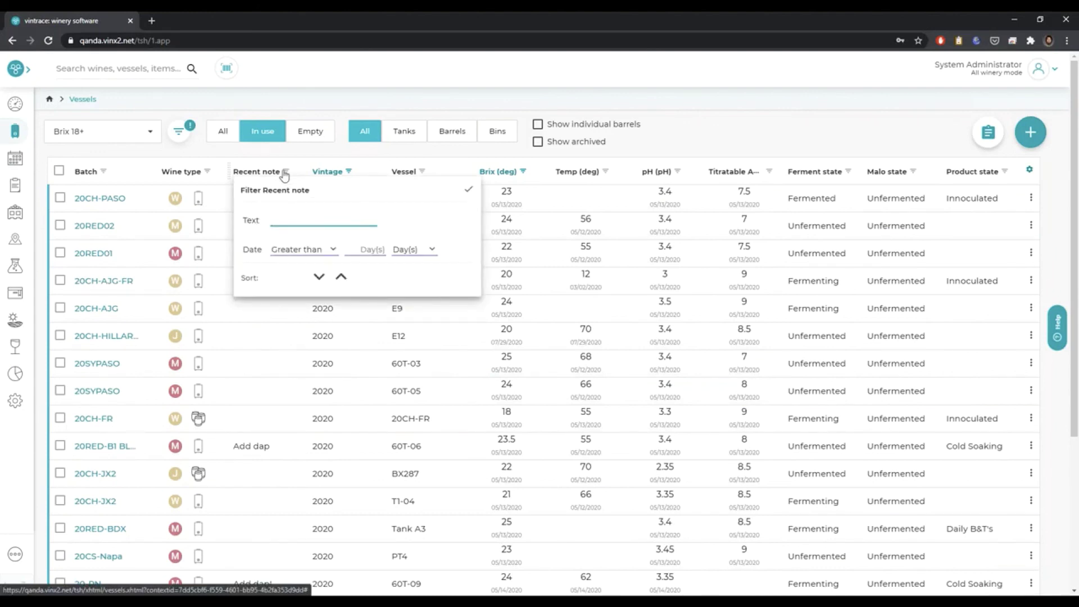
pyautogui.write('add dap')
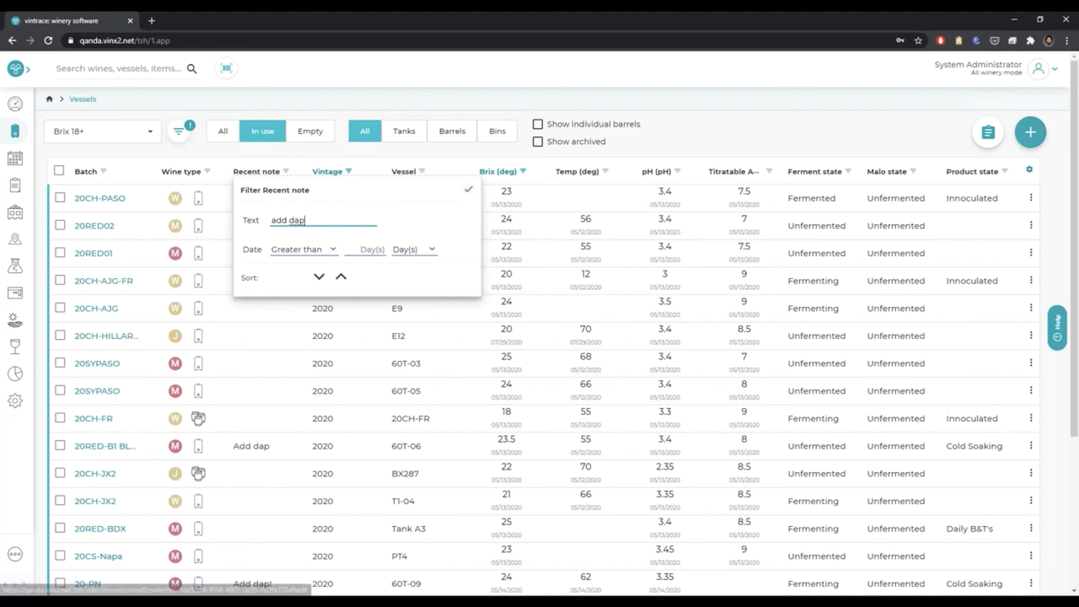
pyautogui.click(469, 192)
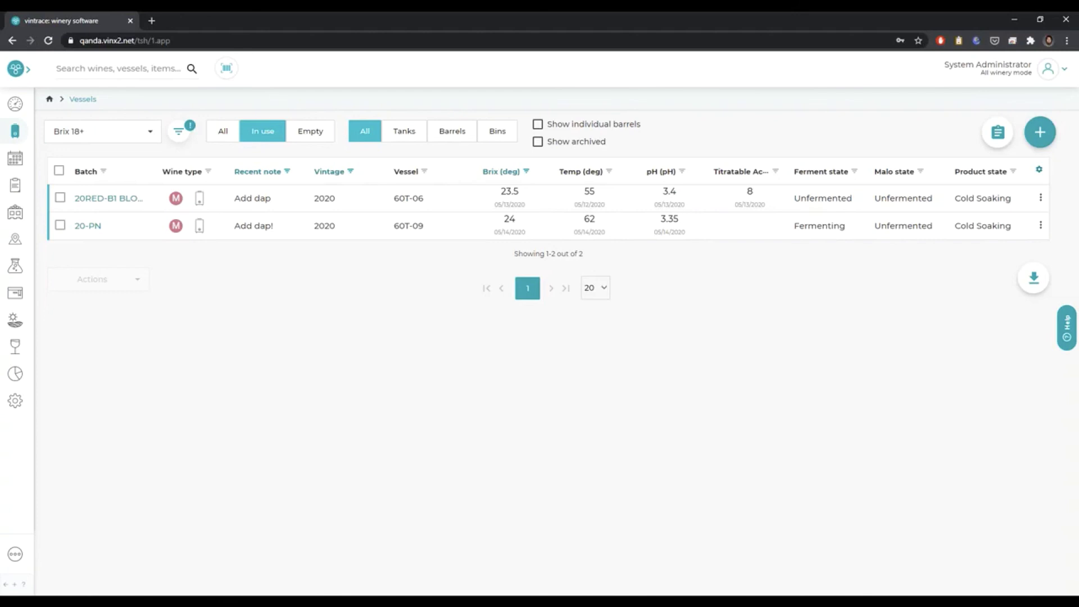
# - Examine the date comparison options in the Recent note filter and close it with its settings as they are
pyautogui.click(288, 177)
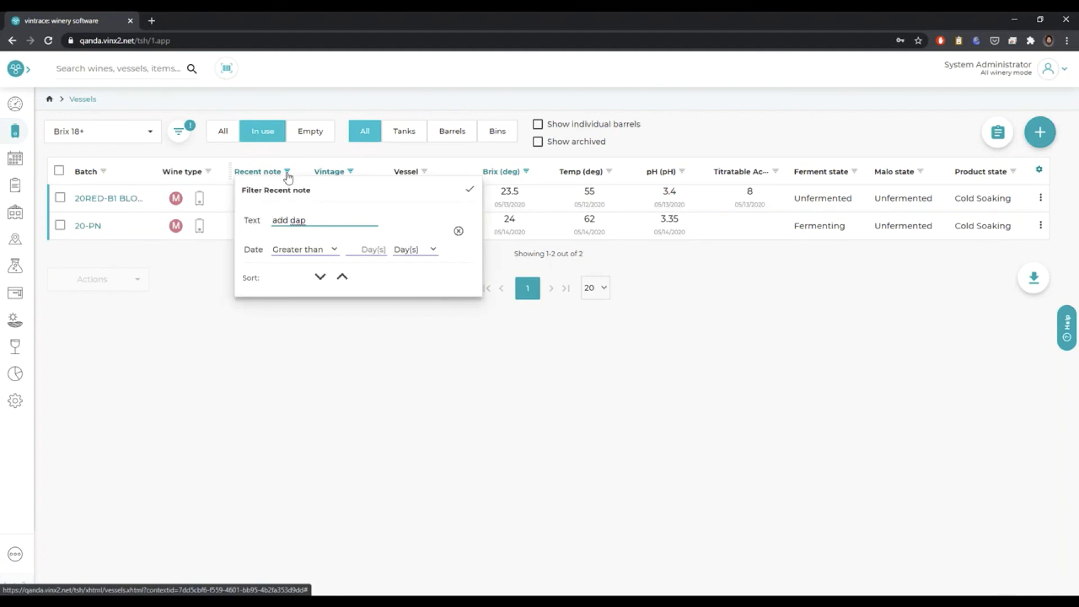
pyautogui.click(333, 249)
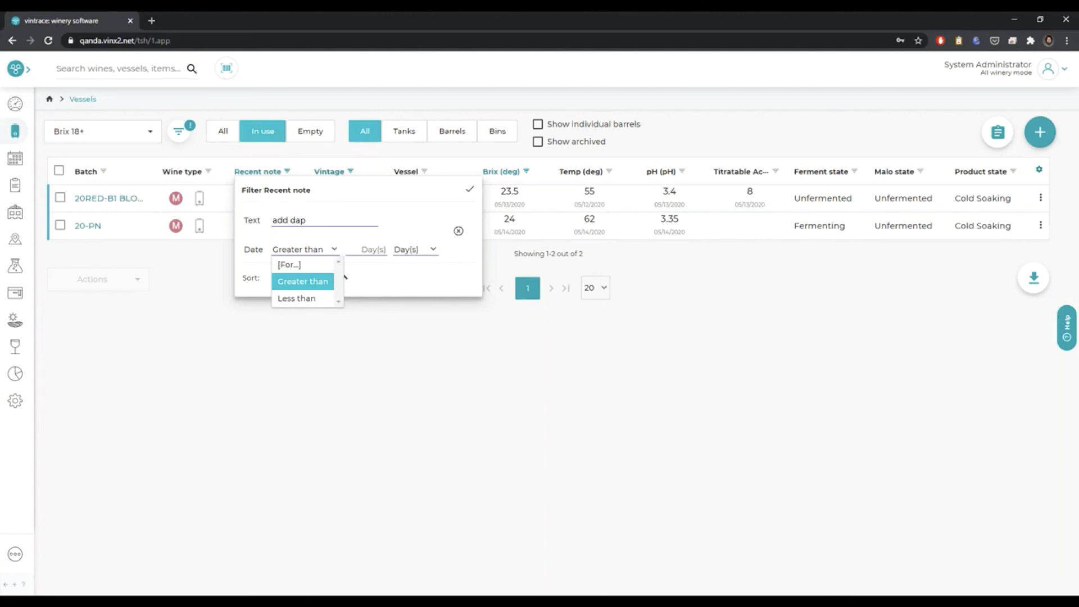
pyautogui.click(469, 189)
pyautogui.click(470, 189)
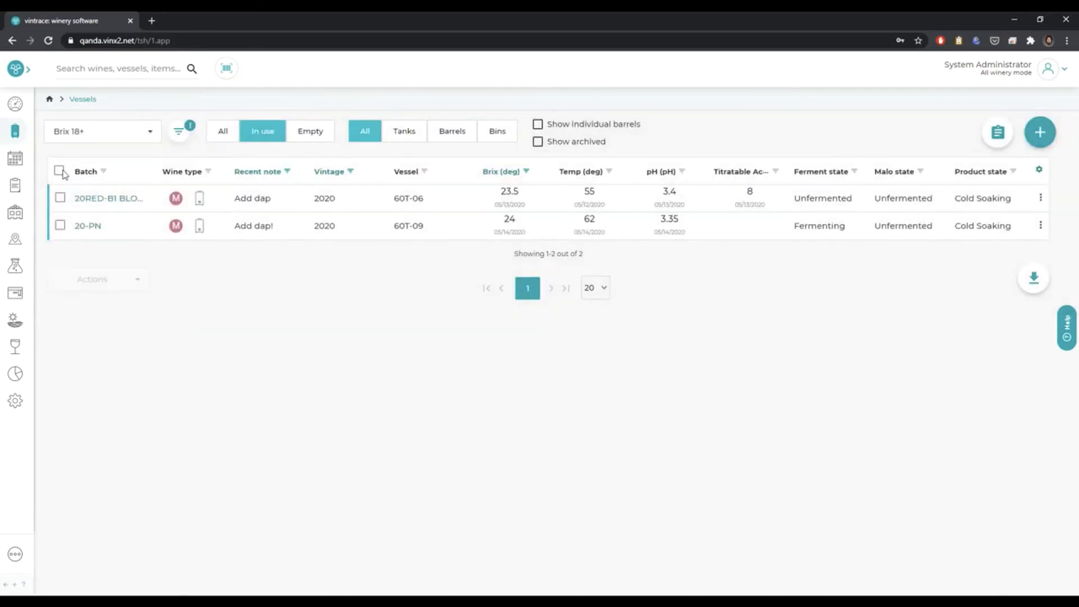
# - Select all vessels in the filtered list and start a Multi Additions operation for them
pyautogui.click(60, 171)
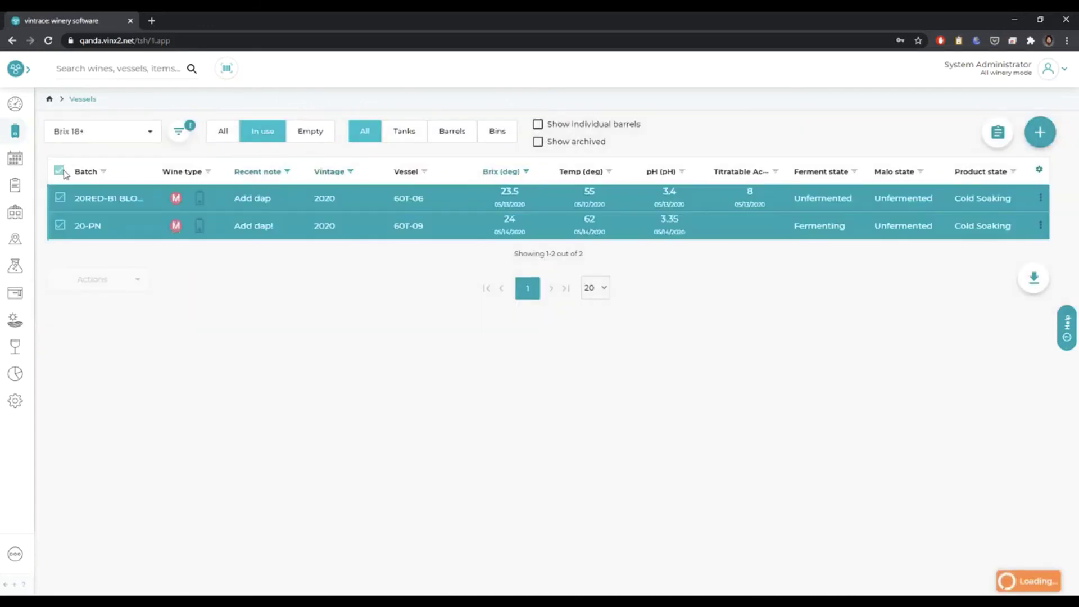
pyautogui.click(98, 279)
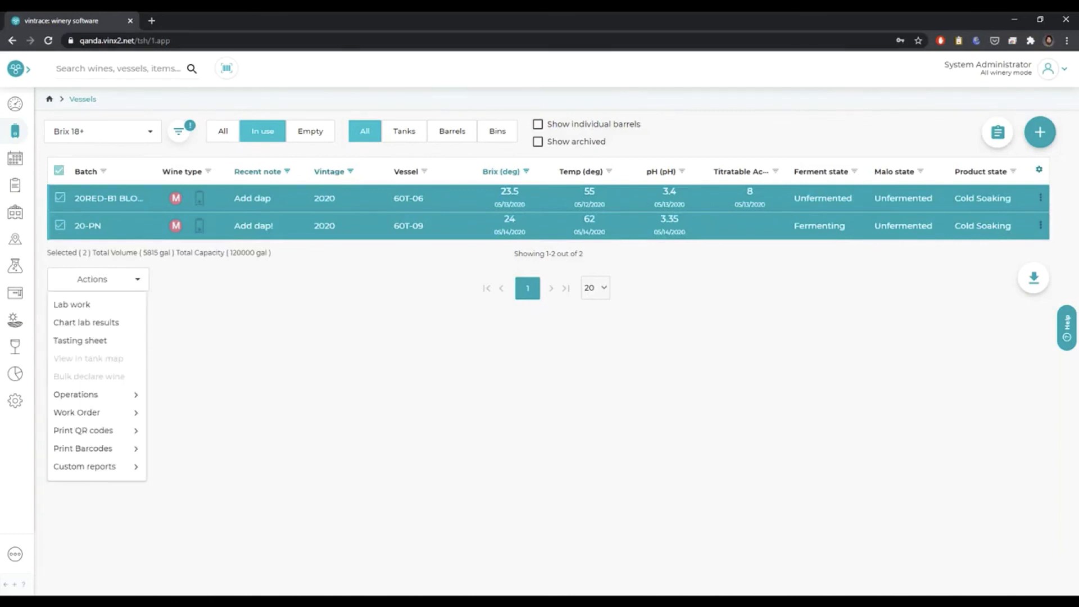
pyautogui.moveTo(97, 400)
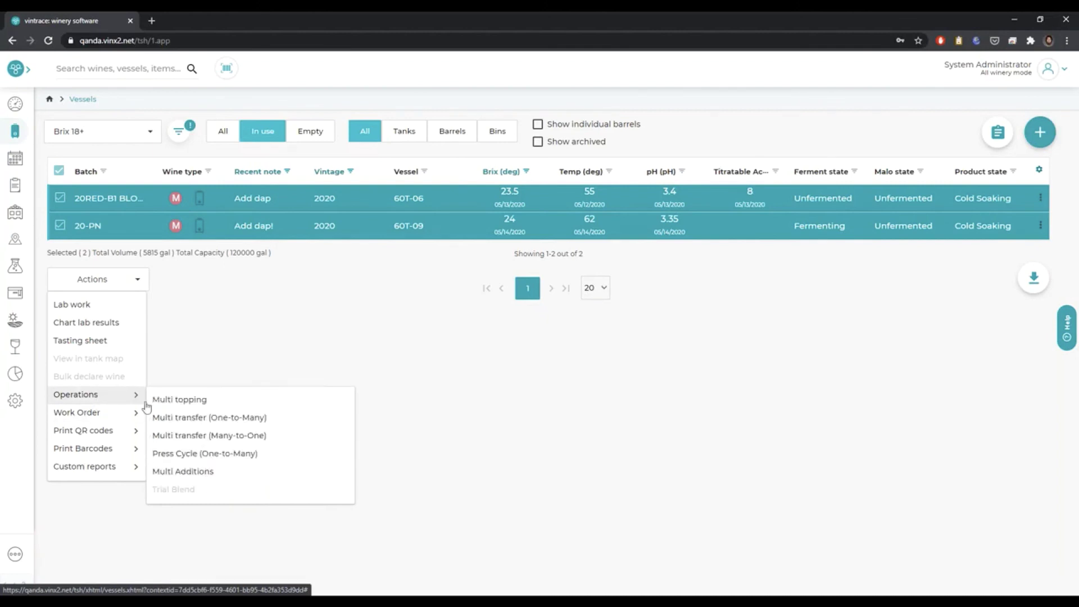
pyautogui.click(185, 475)
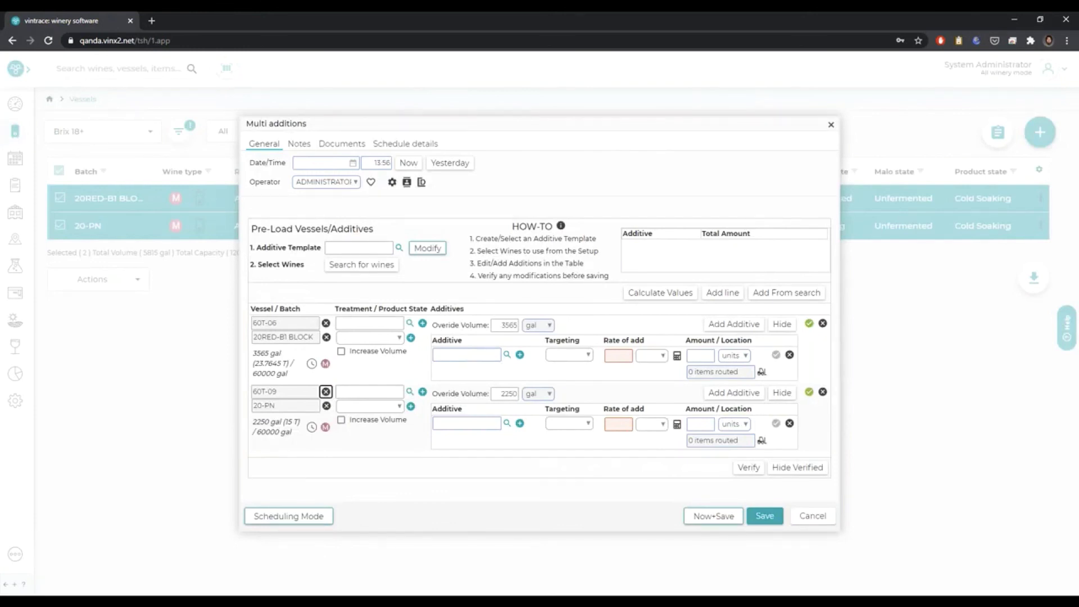
# - Load the "Nutrient 1 add" additive template and update the existing entries for both vessels with it
pyautogui.click(399, 249)
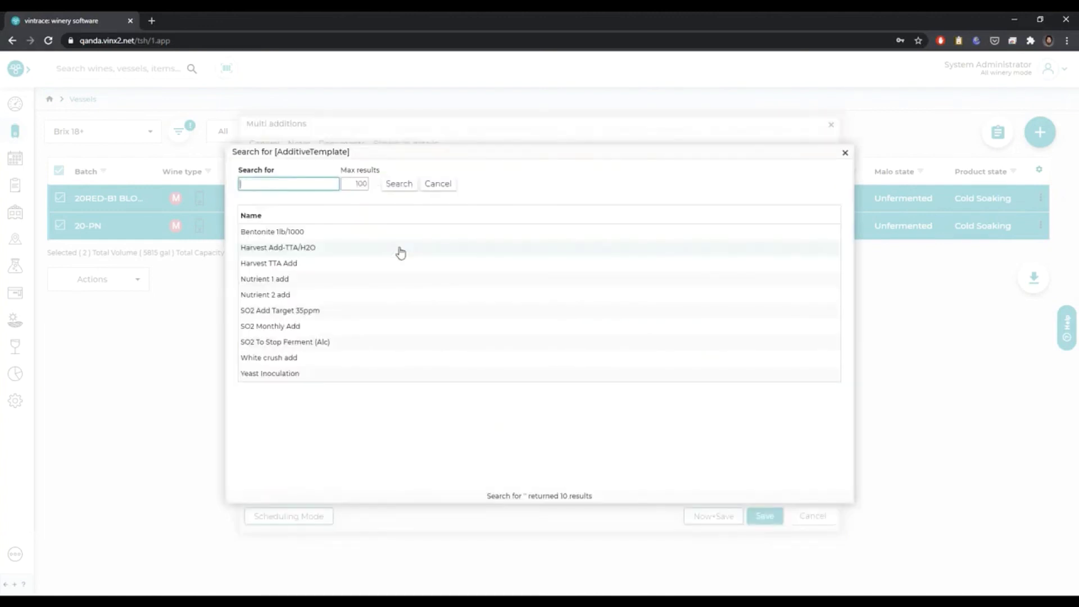
pyautogui.click(284, 280)
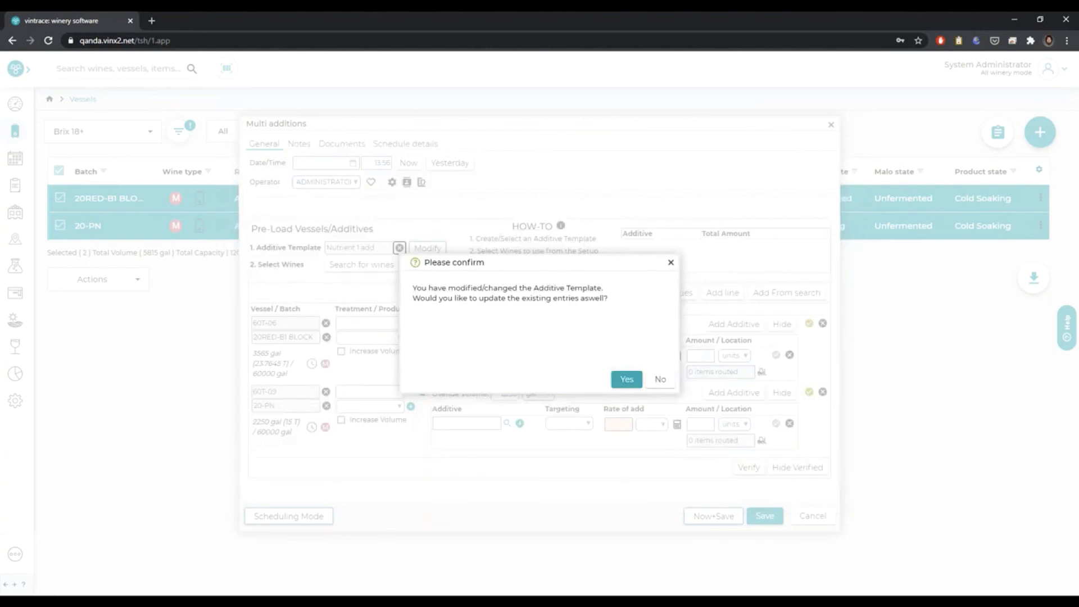
pyautogui.click(624, 380)
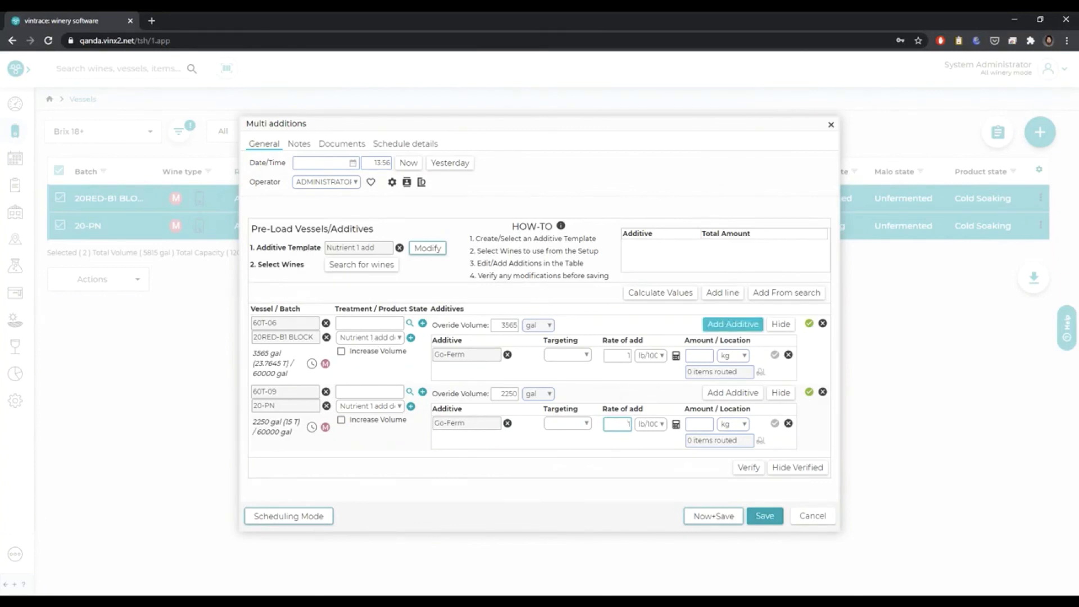
# - Calculate the addition amounts for both vessels and switch the Go-Ferm amount unit for vessel 60T-06 to g
pyautogui.click(682, 297)
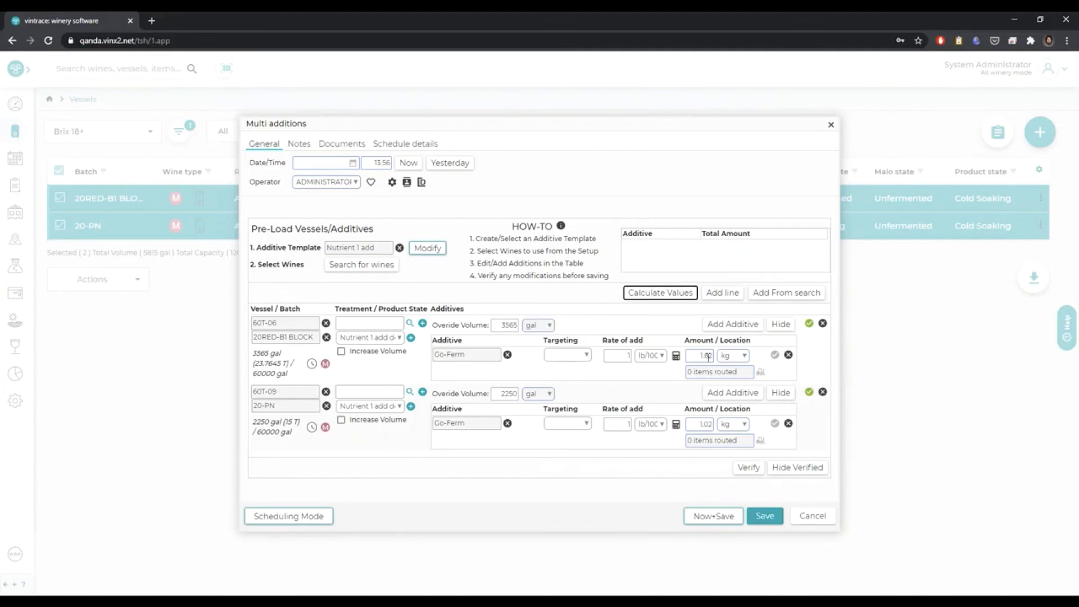
pyautogui.click(742, 356)
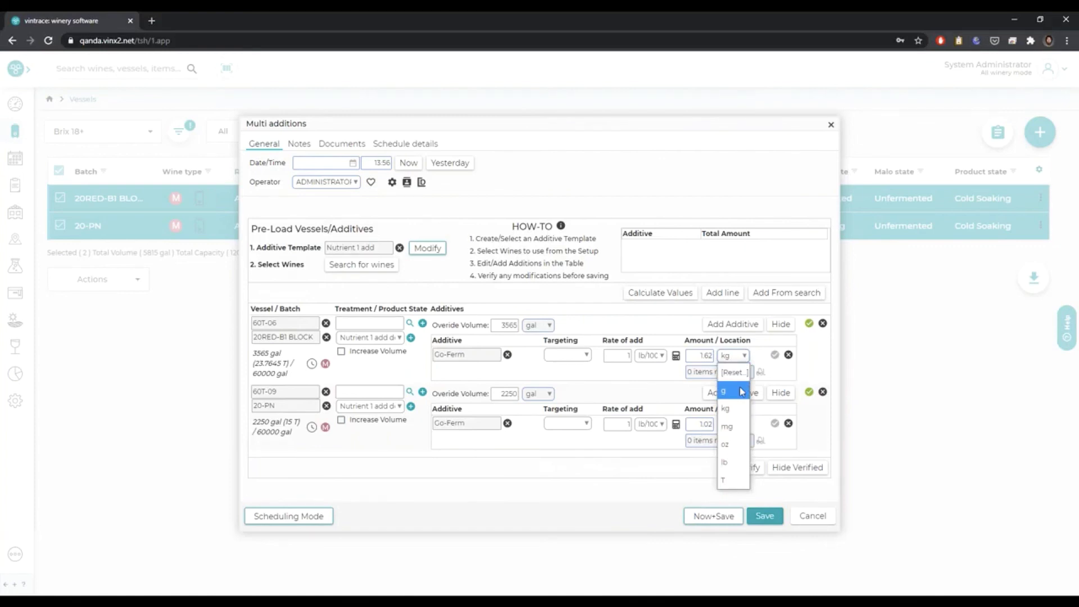
pyautogui.click(741, 392)
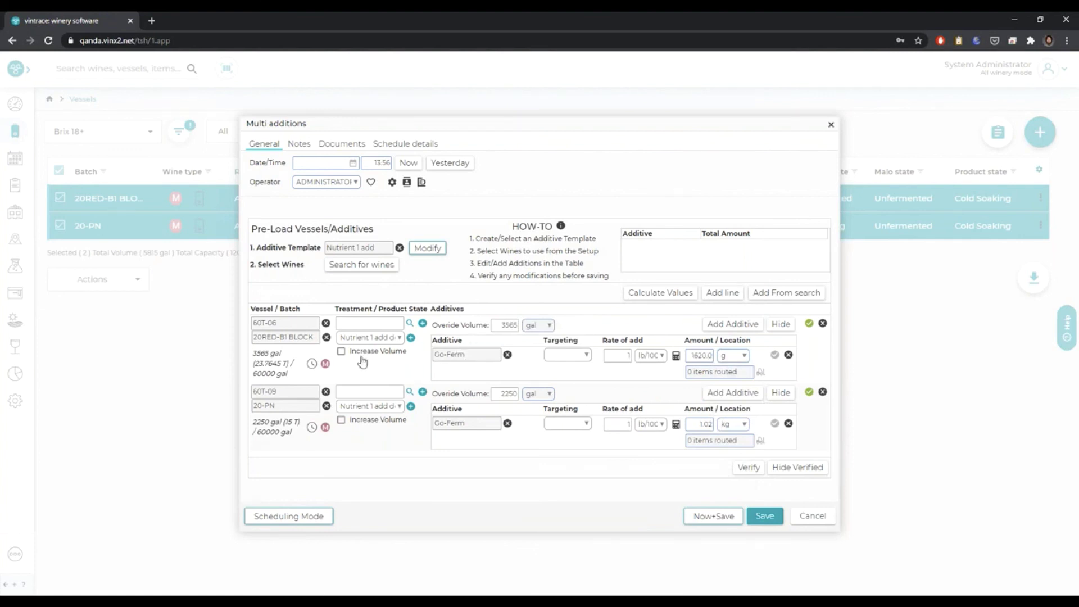
# - Review the batch details and latest lab metrics of 20RED-B1 BLOCK, closing its details afterwards
pyautogui.click(325, 364)
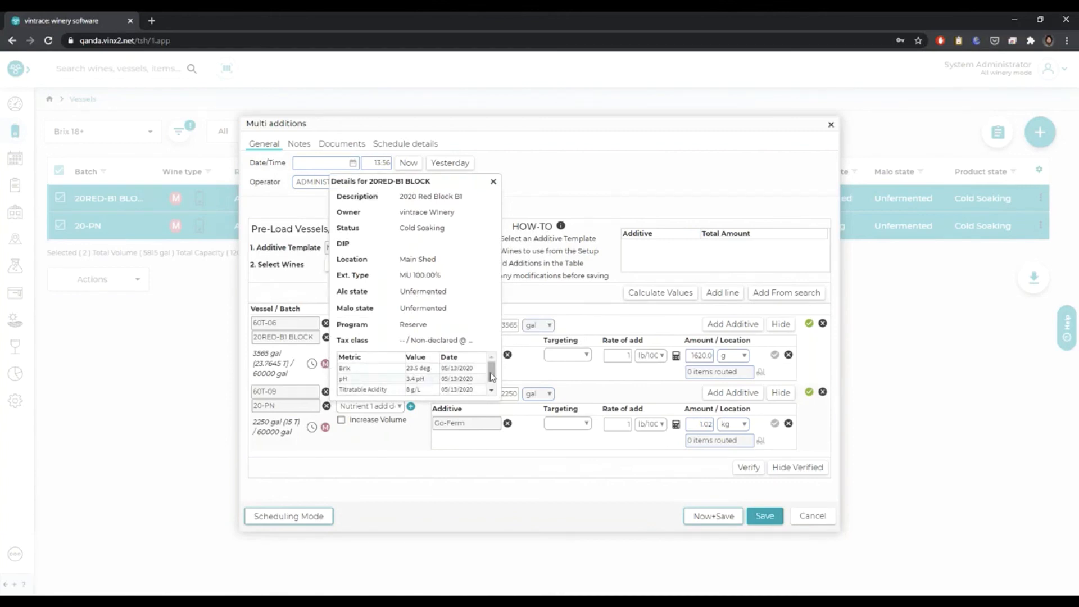
pyautogui.scroll(-1, 492, 387)
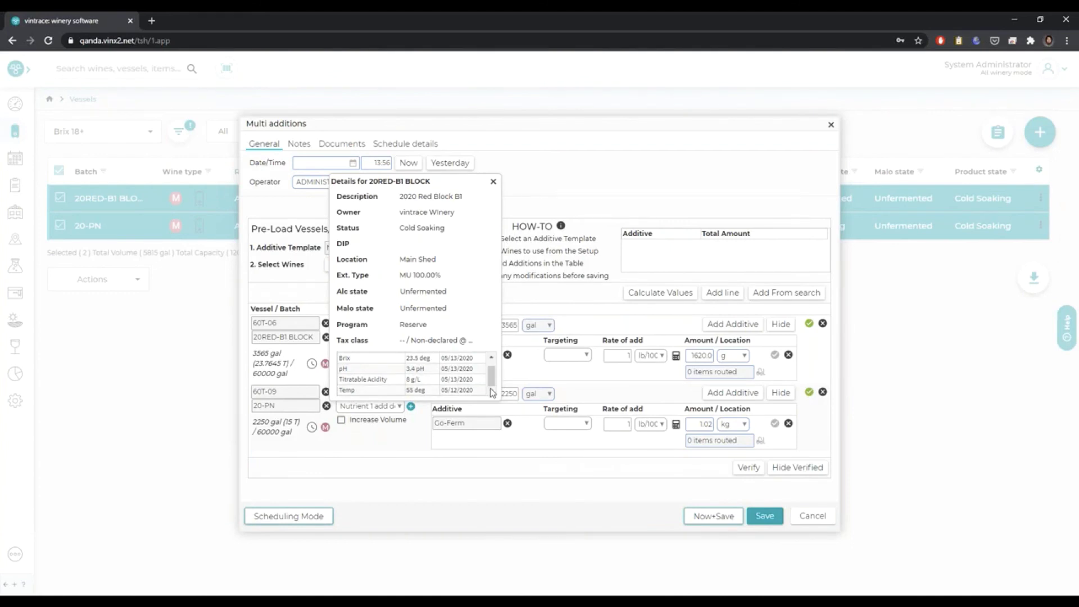
pyautogui.click(493, 182)
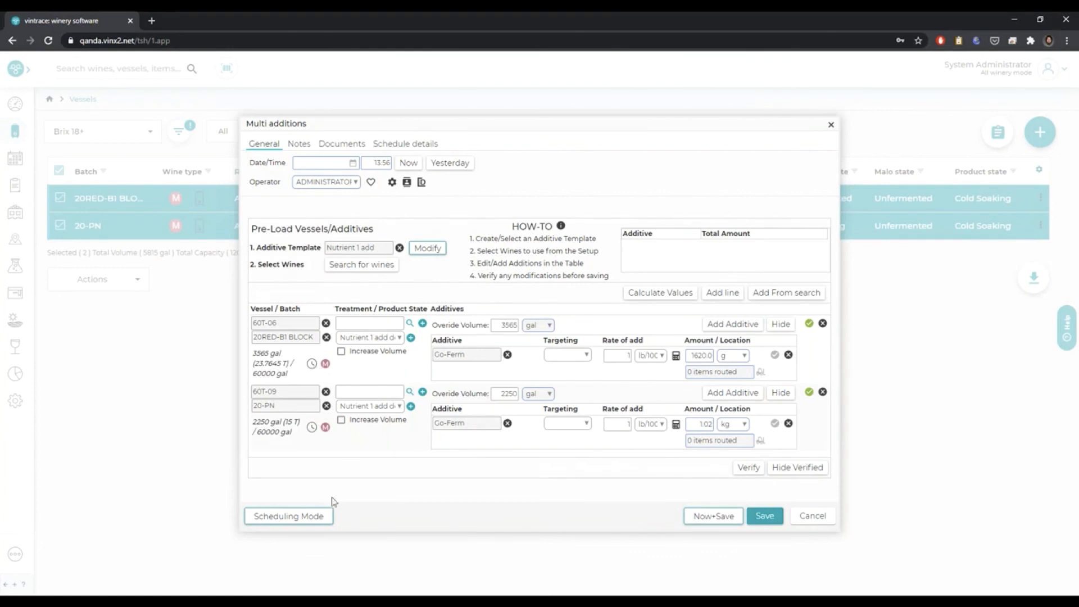
# - Switch the multi additions to scheduling mode and add them as a job to a new work order
pyautogui.click(307, 517)
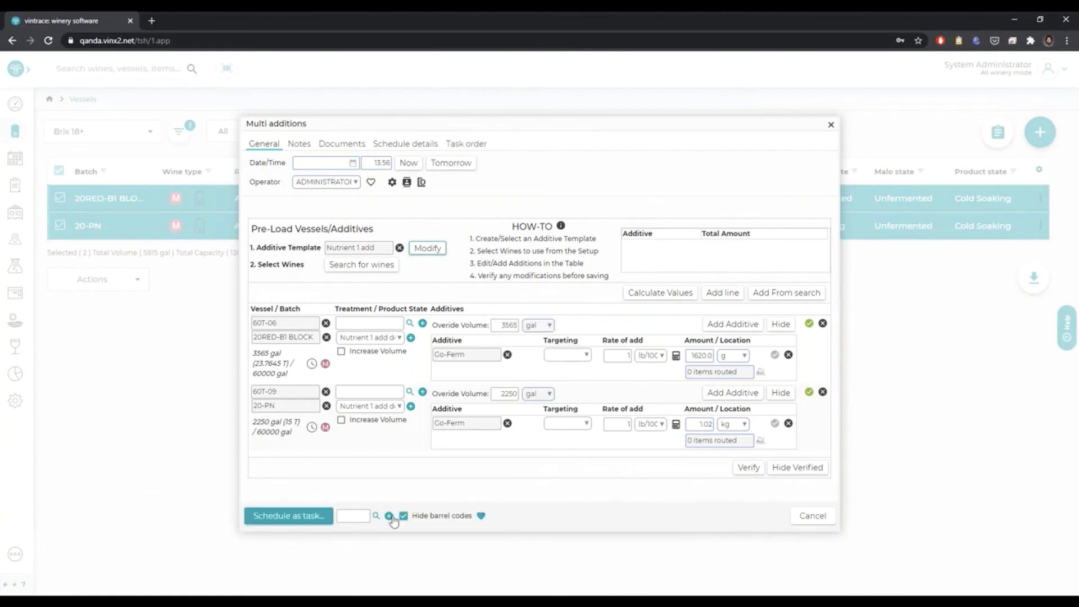
pyautogui.click(388, 516)
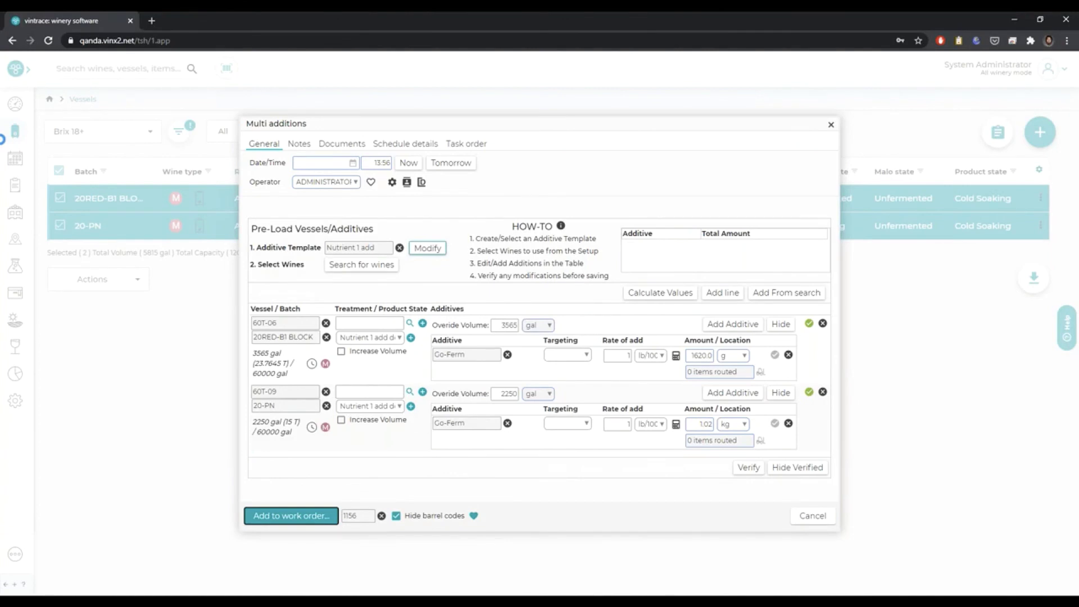
pyautogui.click(291, 515)
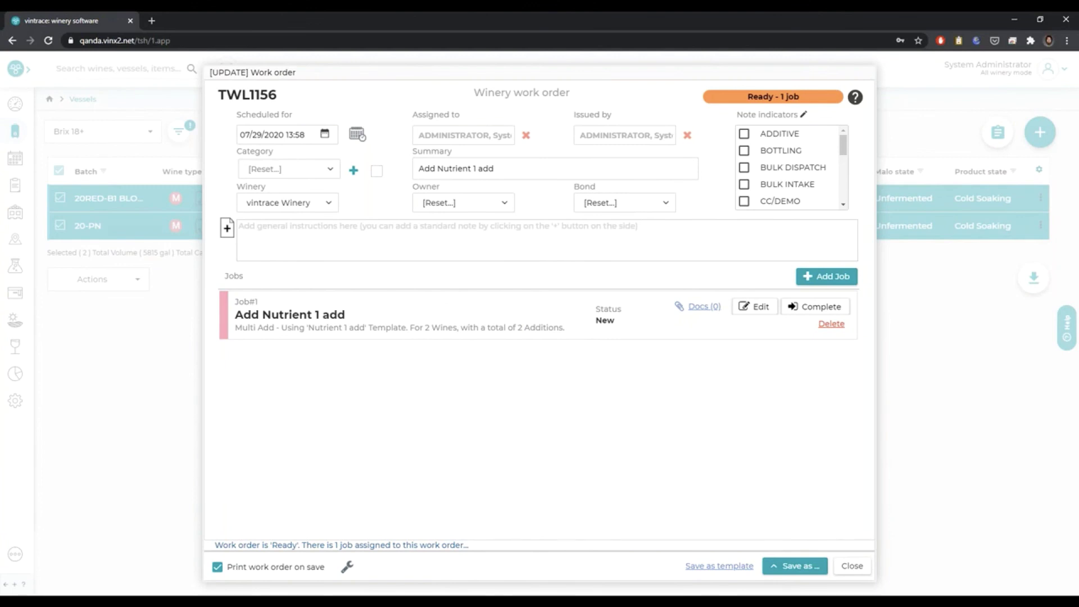
# - Check the available print templates without choosing one, and save the work order with the Ready status
pyautogui.click(348, 569)
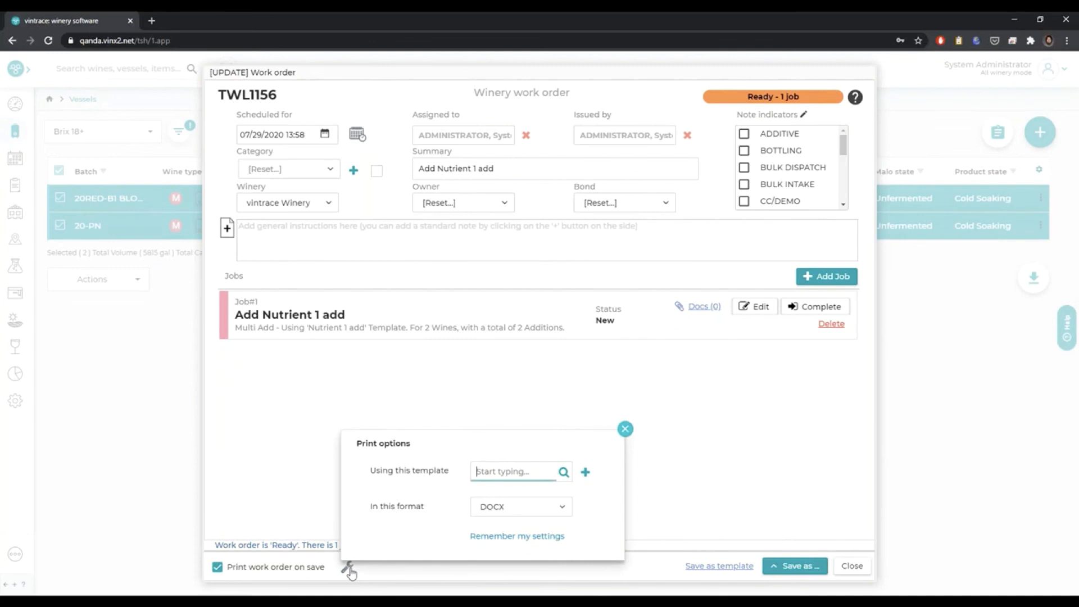
pyautogui.click(562, 476)
pyautogui.click(562, 476)
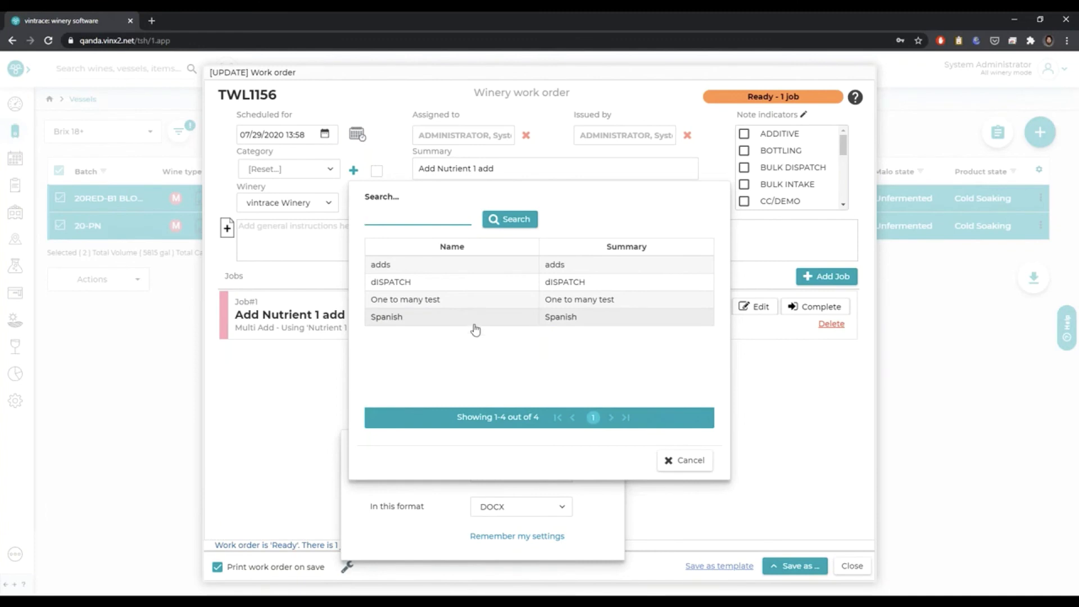
pyautogui.click(677, 462)
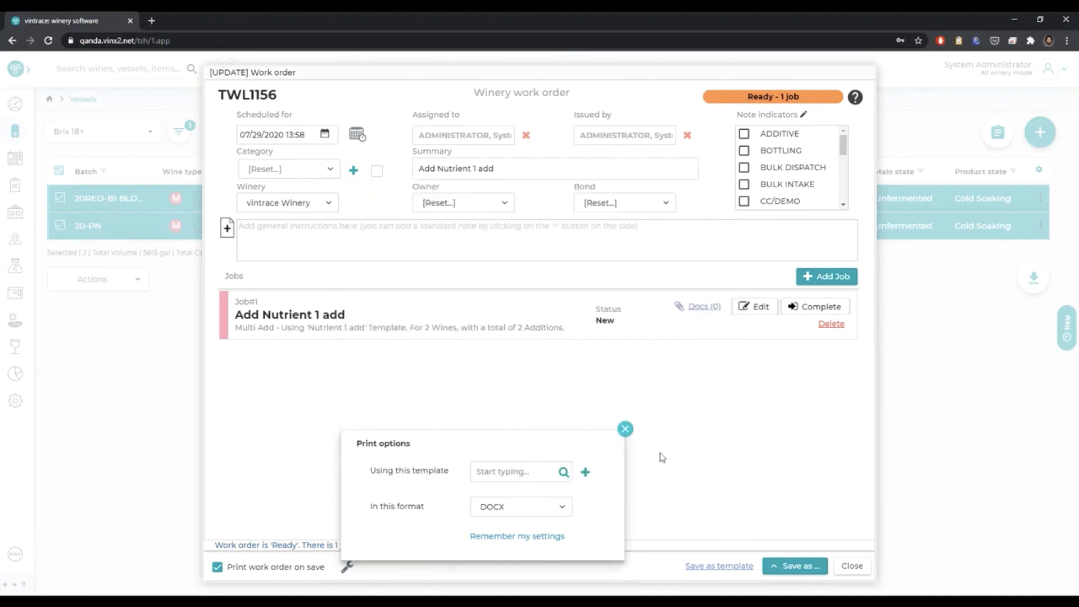
pyautogui.click(624, 429)
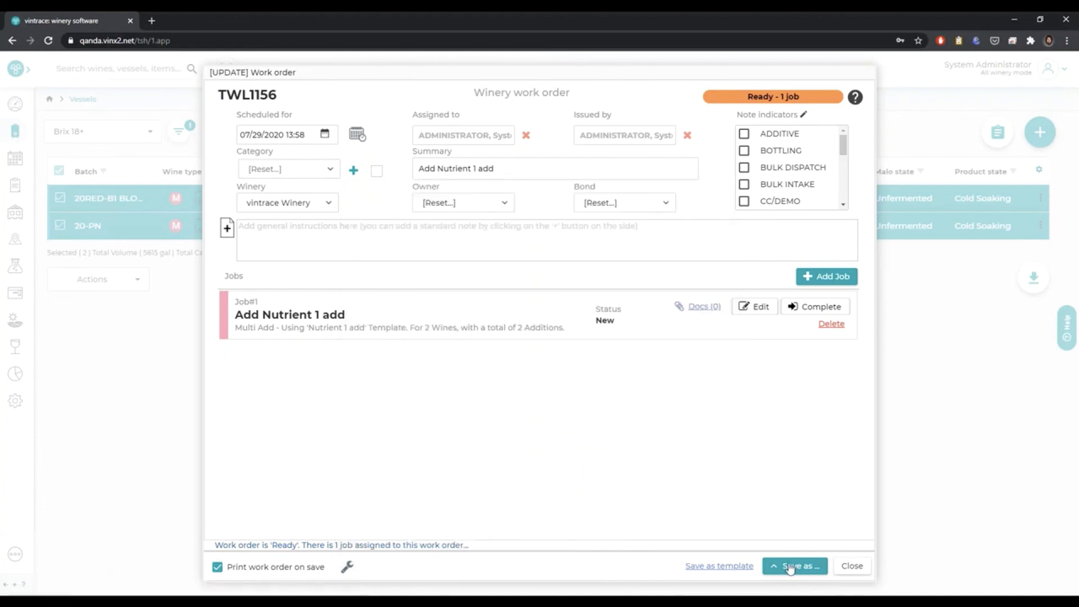
pyautogui.click(787, 567)
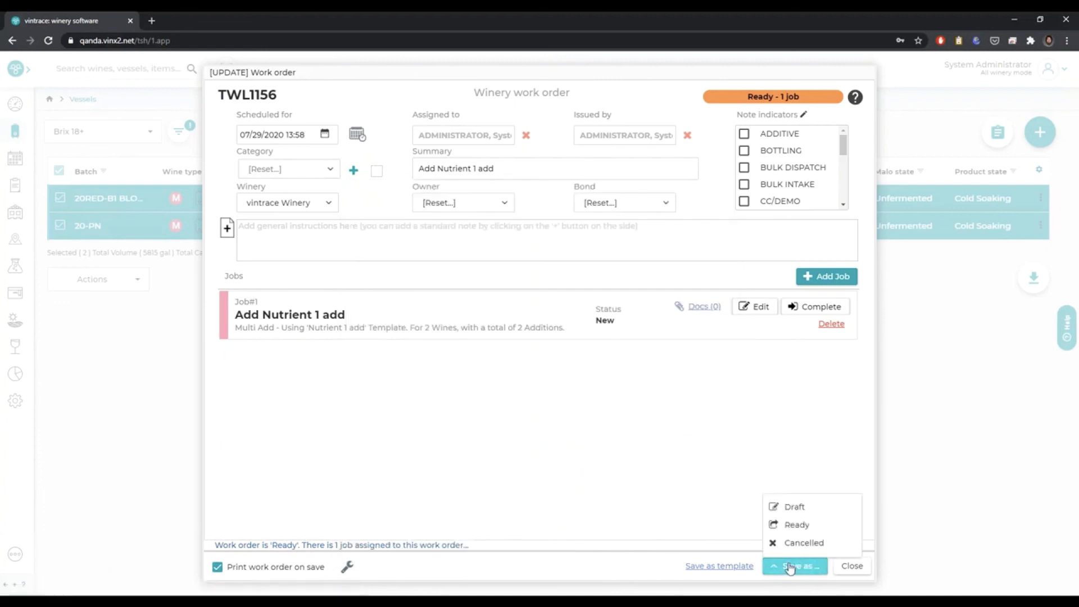
pyautogui.click(793, 525)
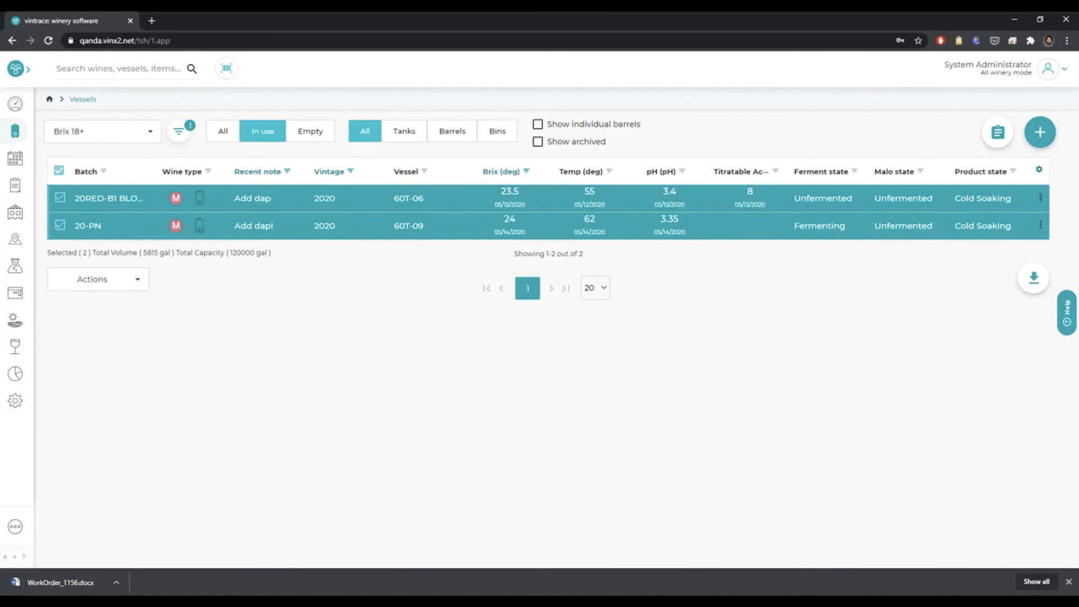
# - Start another Multi Additions operation for the selected vessels and load the "Yeast Inoculation" additive template, updating the existing entries
pyautogui.click(93, 284)
pyautogui.moveTo(76, 395)
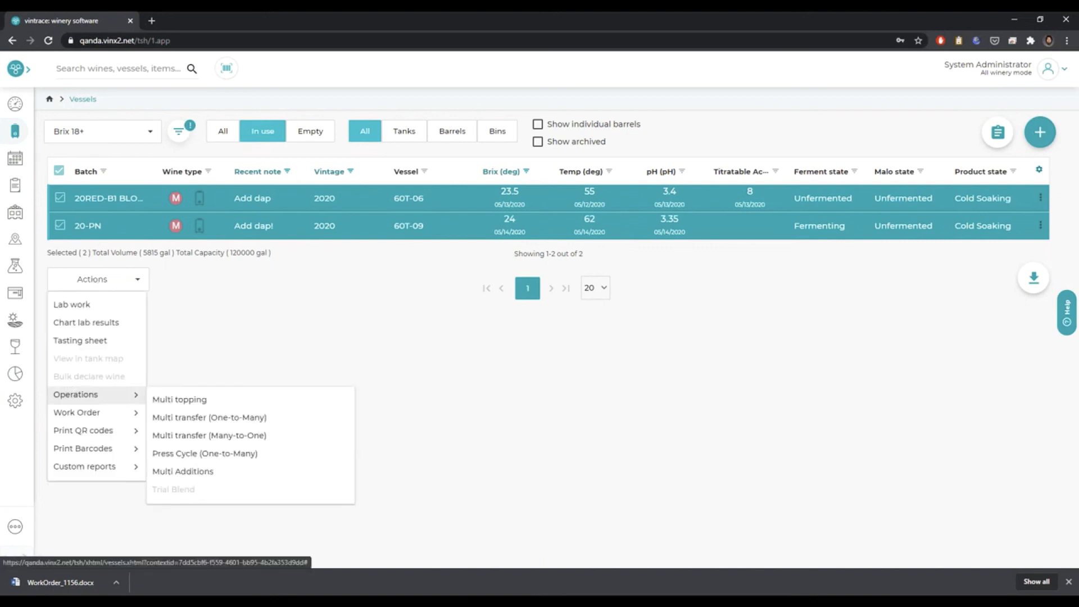
pyautogui.click(193, 472)
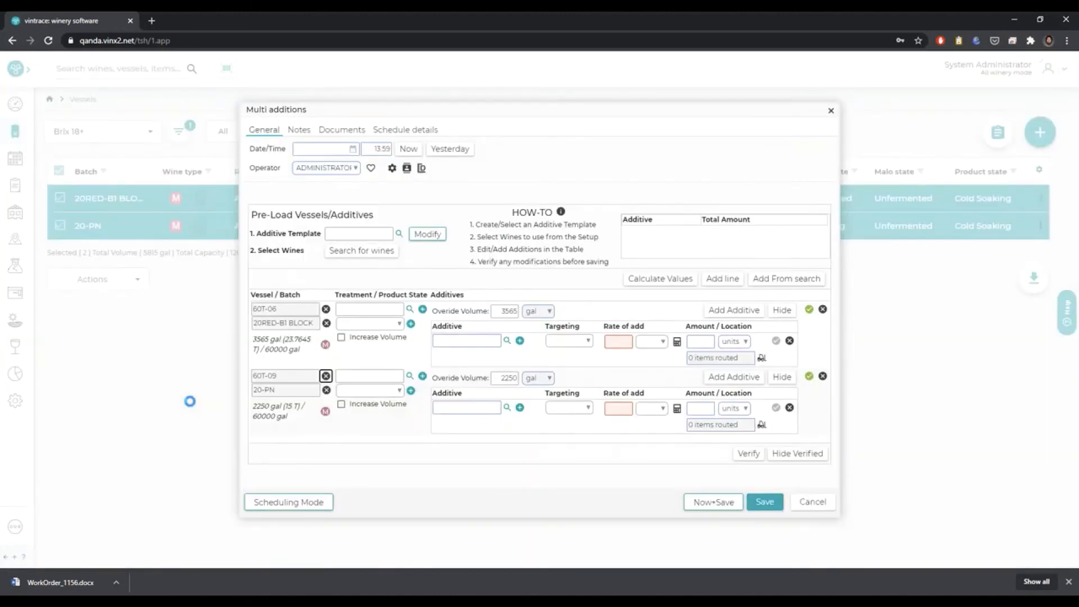
pyautogui.click(399, 233)
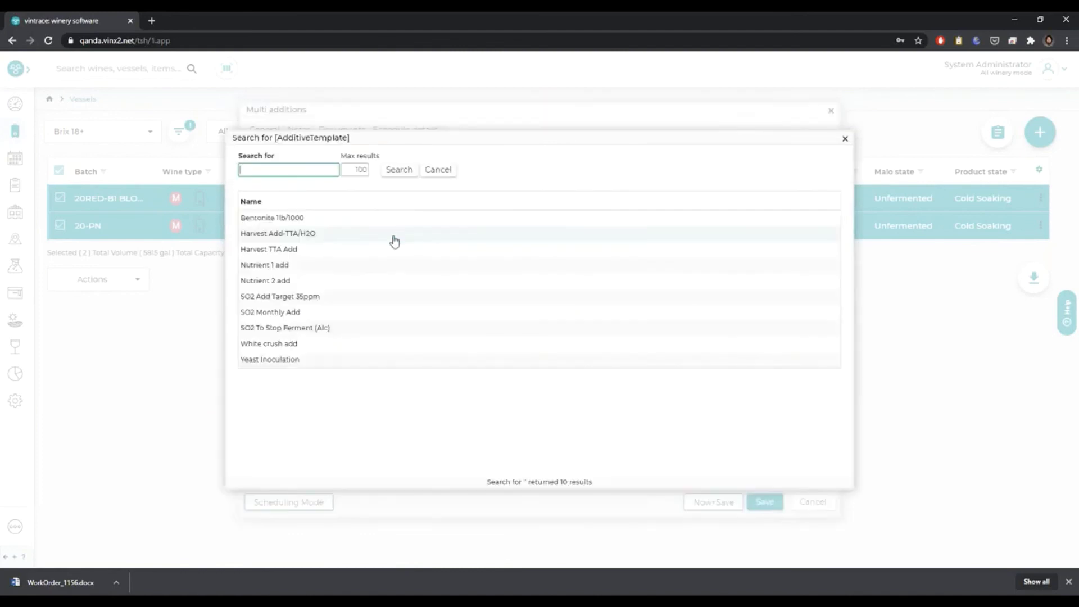
pyautogui.doubleClick(314, 364)
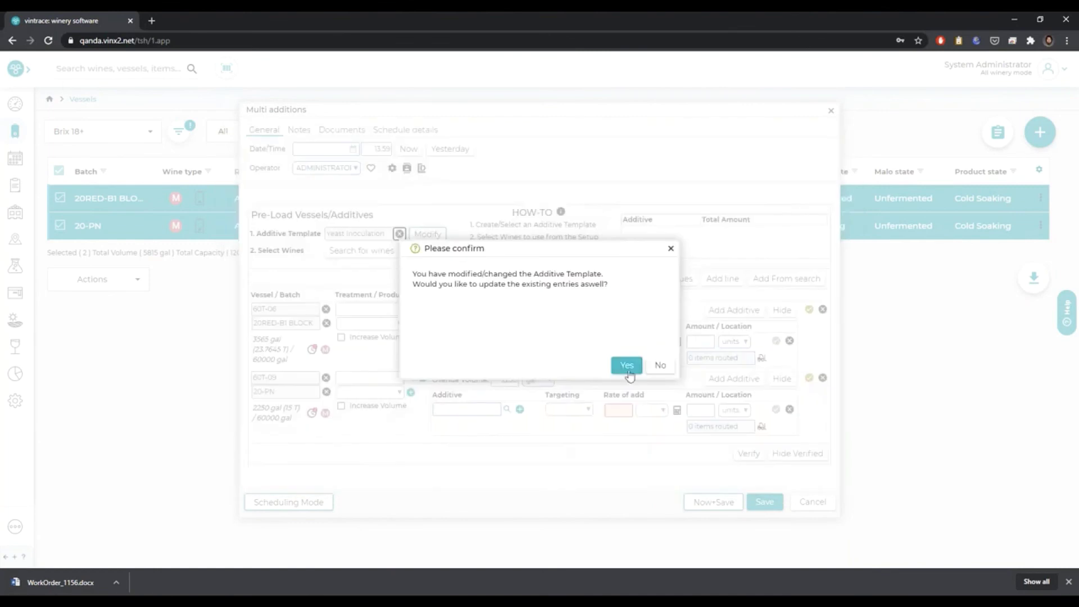
pyautogui.click(628, 366)
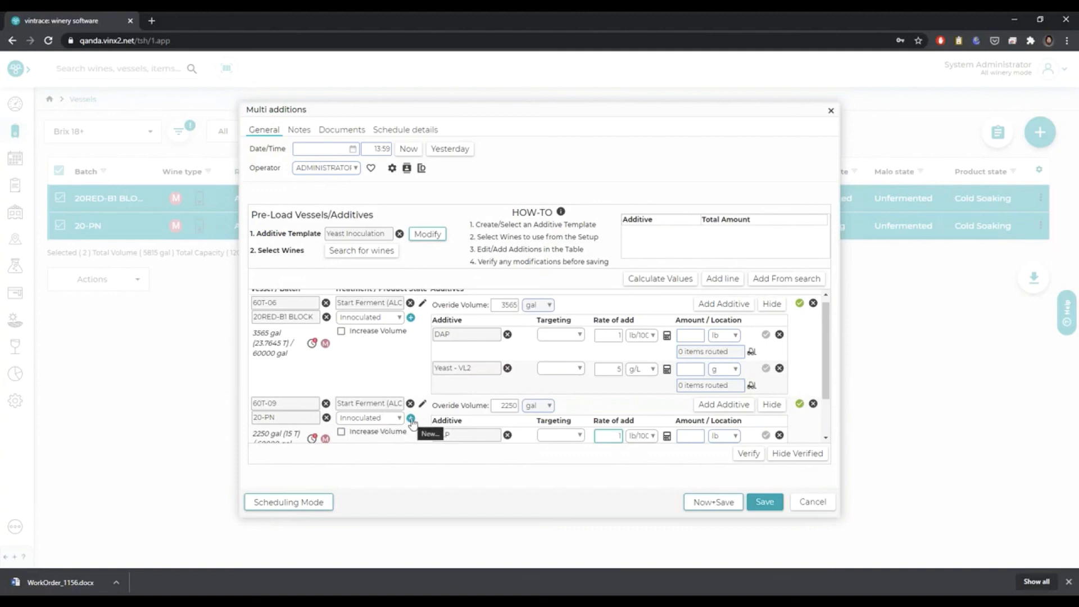
# - Add an empty additive line for vessel 60T-06, clear its Yeast - VL2 additive, and discard the unsaved multi additions
pyautogui.click(720, 309)
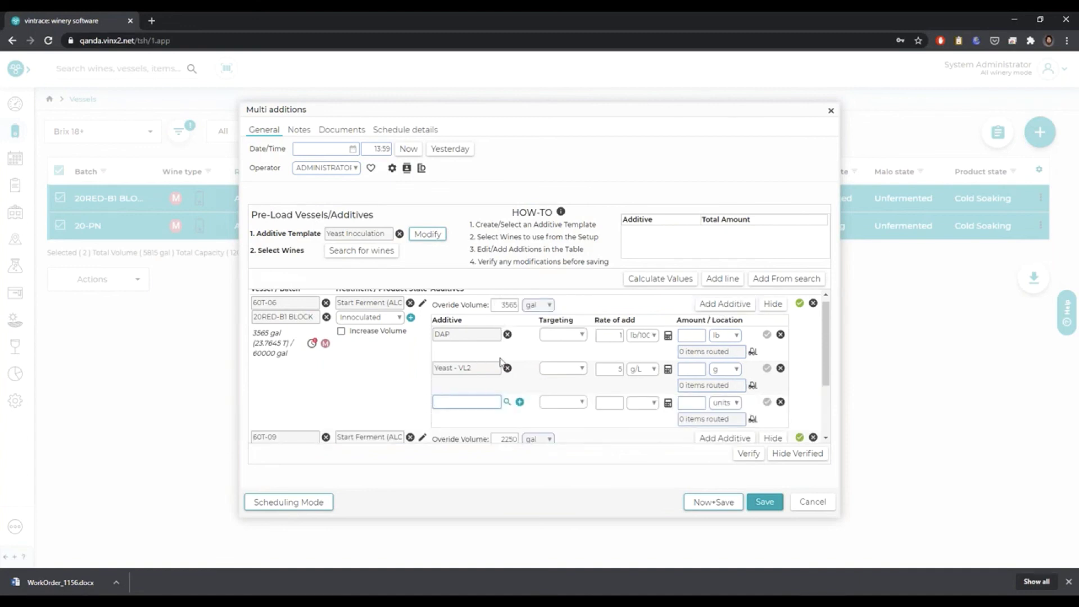
pyautogui.click(507, 369)
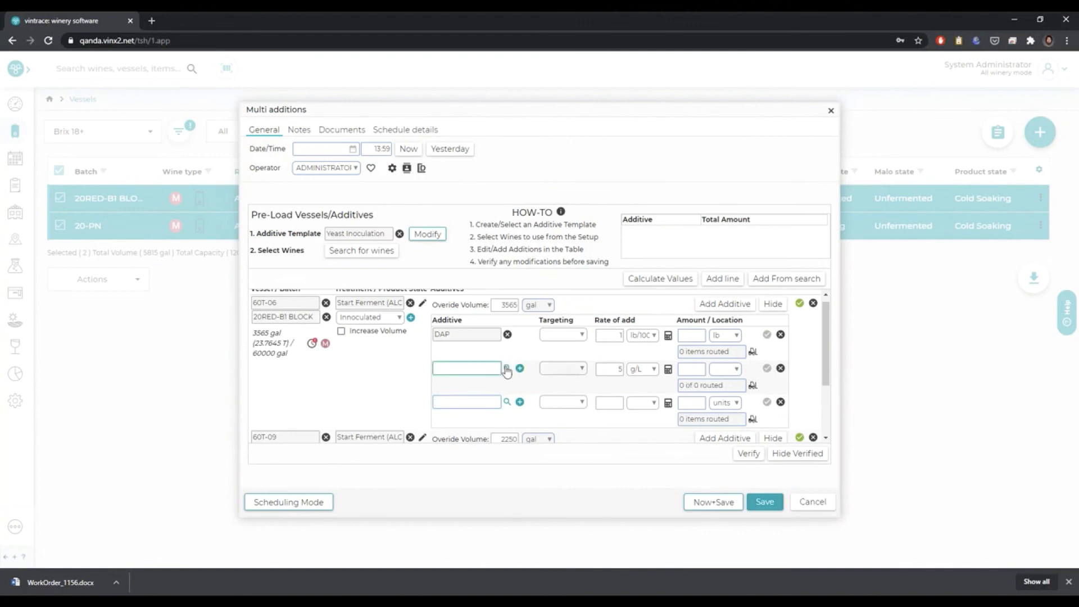
pyautogui.click(826, 437)
pyautogui.scroll(-3, 826, 437)
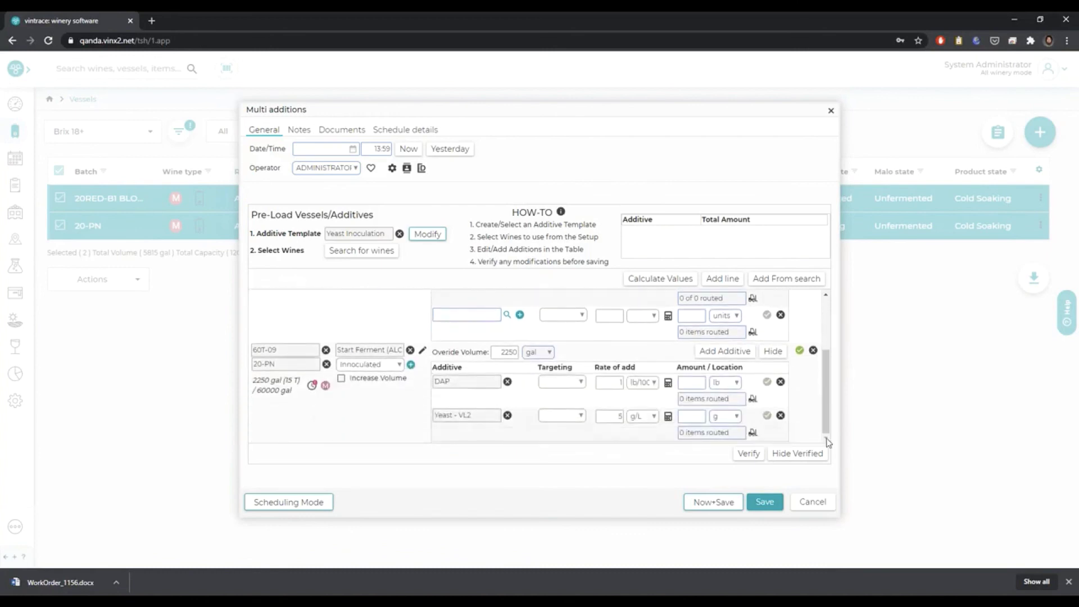
pyautogui.click(813, 502)
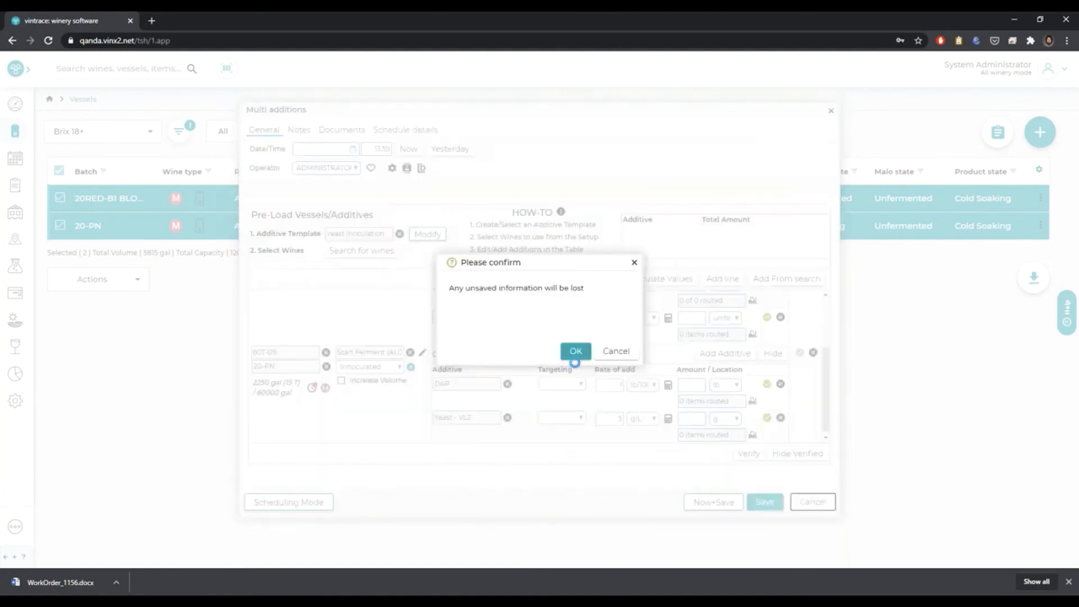
pyautogui.click(576, 350)
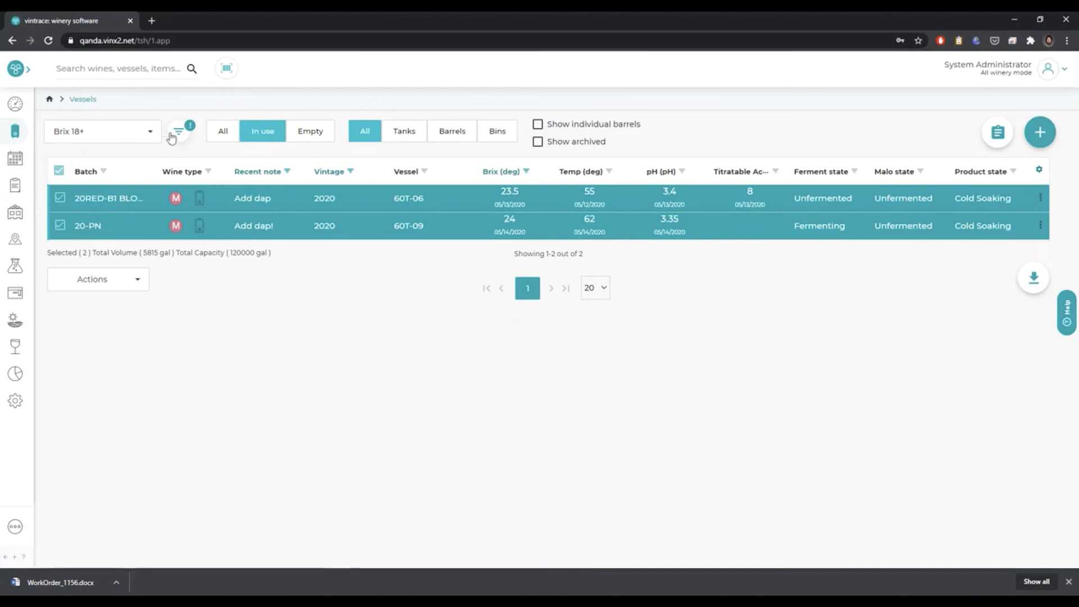
# - Load the saved search "2020 Wines" in the vessels list
pyautogui.click(150, 134)
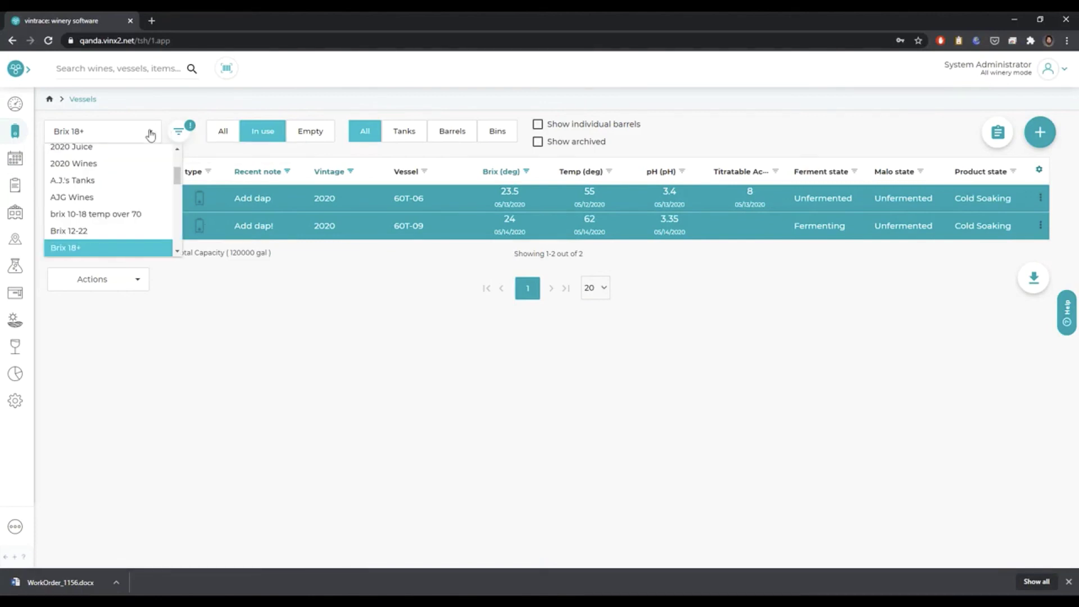
pyautogui.moveTo(177, 179); pyautogui.dragTo(177, 162)
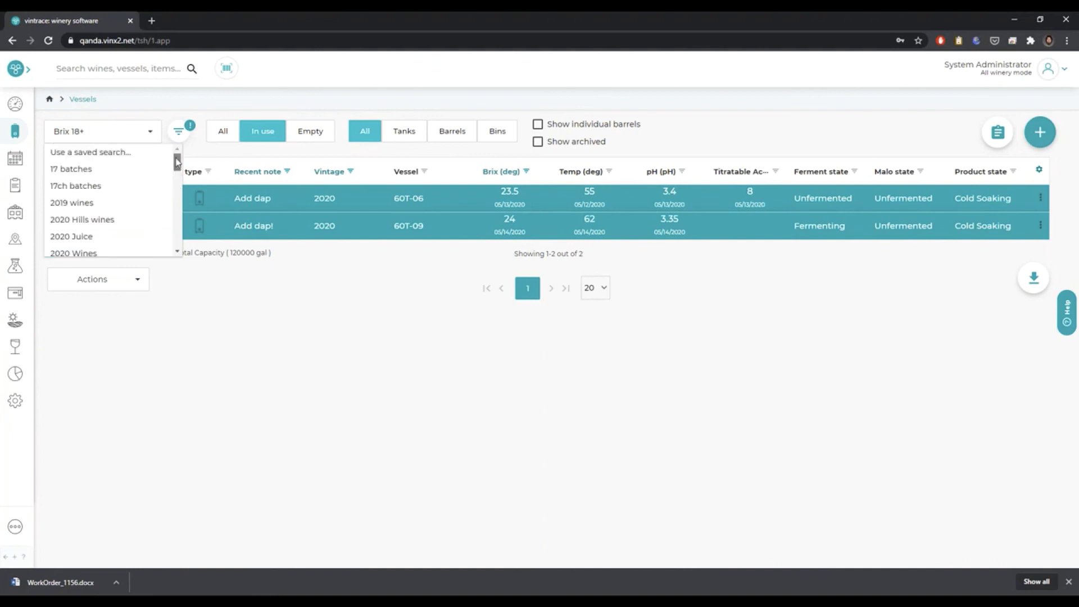
pyautogui.click(77, 252)
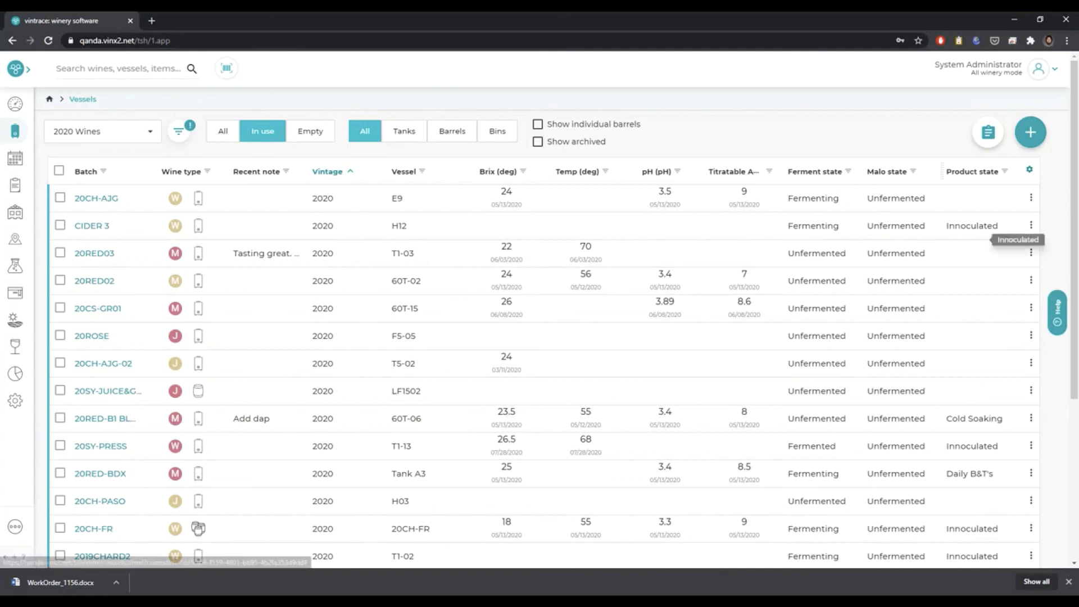
# - Add the Location column to the vessels list from the content details
pyautogui.click(1030, 171)
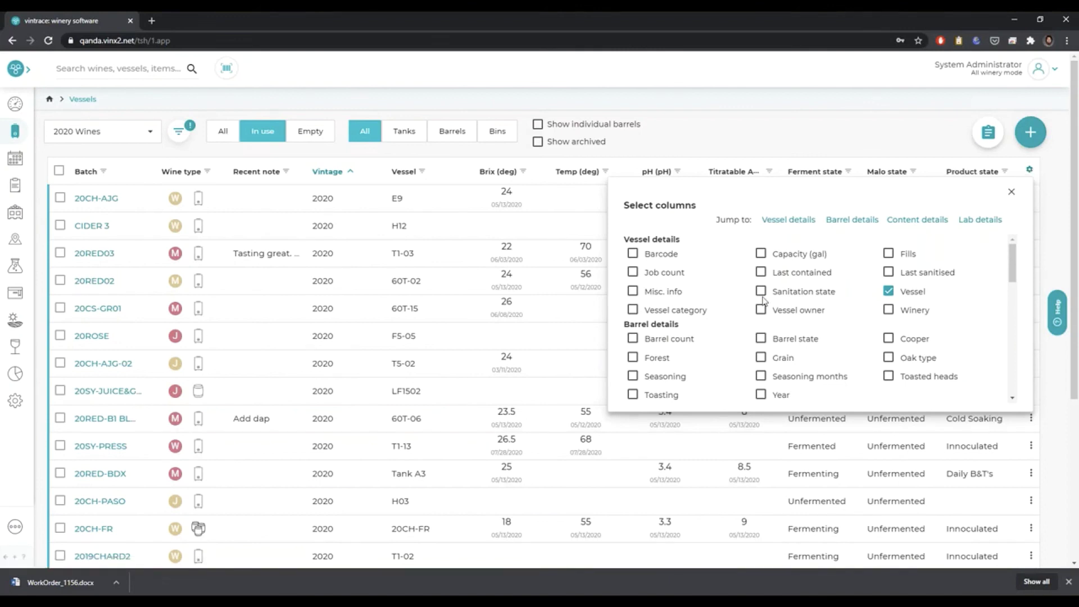
pyautogui.moveTo(1014, 269); pyautogui.dragTo(1010, 315)
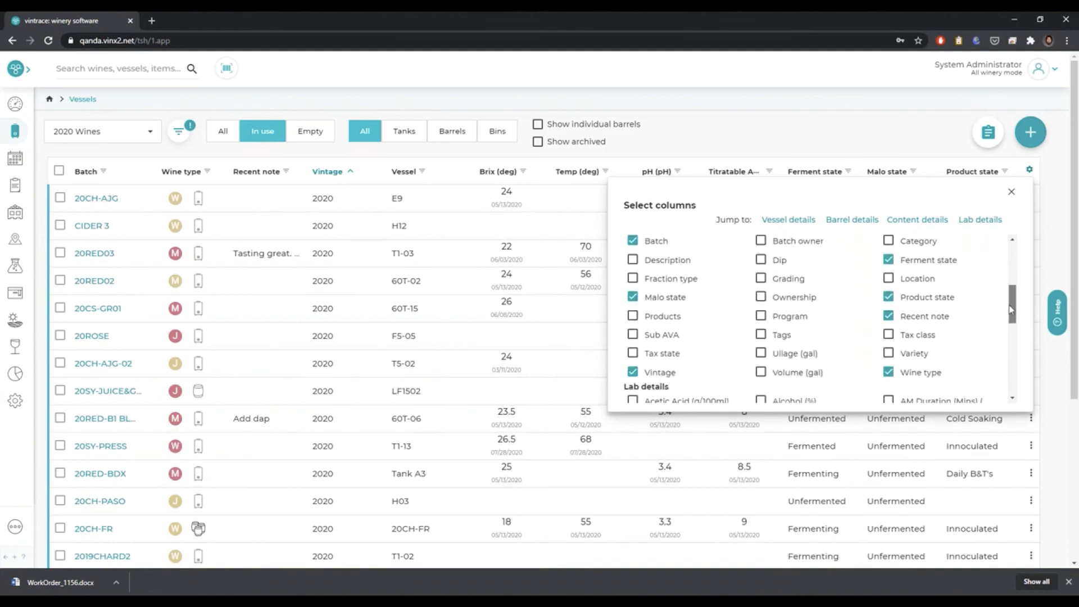
pyautogui.click(889, 278)
pyautogui.click(1011, 191)
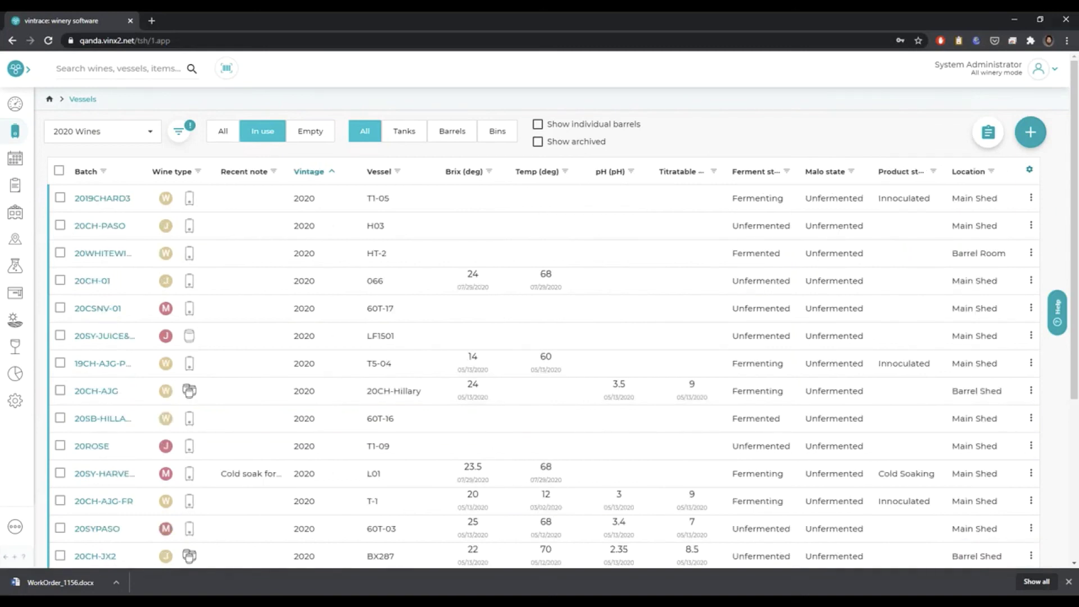
# - Look through the Location filter choices without selecting any, and sort the vessels list alphabetically by Location
pyautogui.click(994, 174)
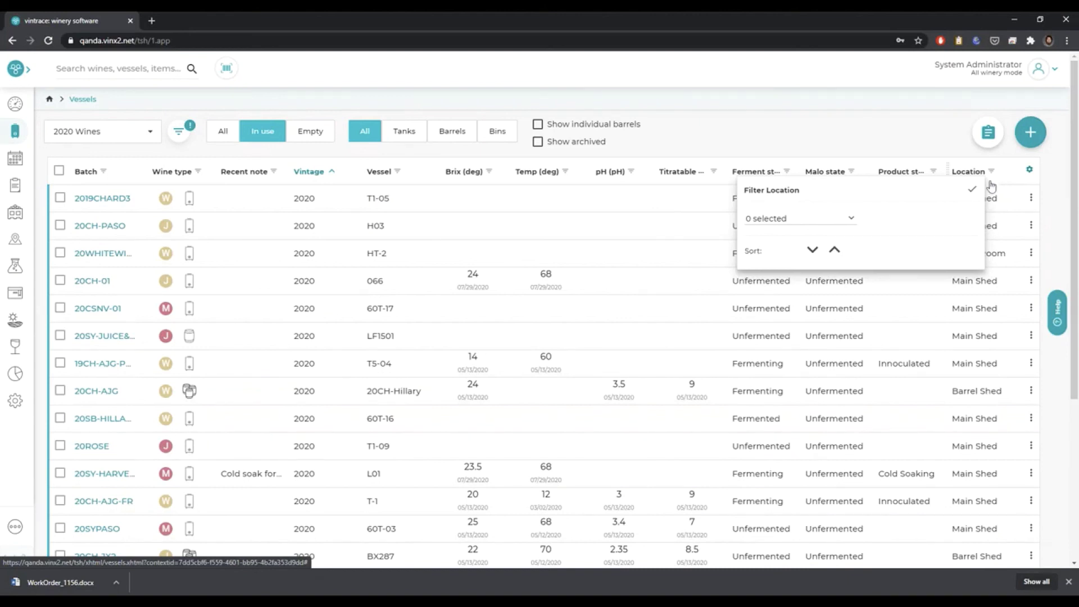
pyautogui.click(798, 219)
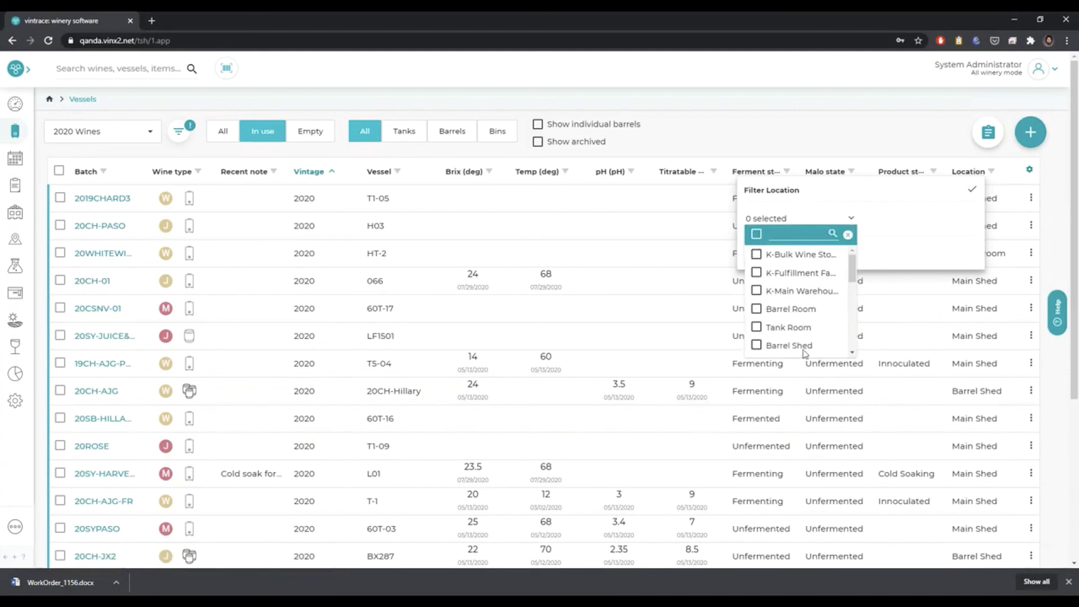
pyautogui.click(852, 236)
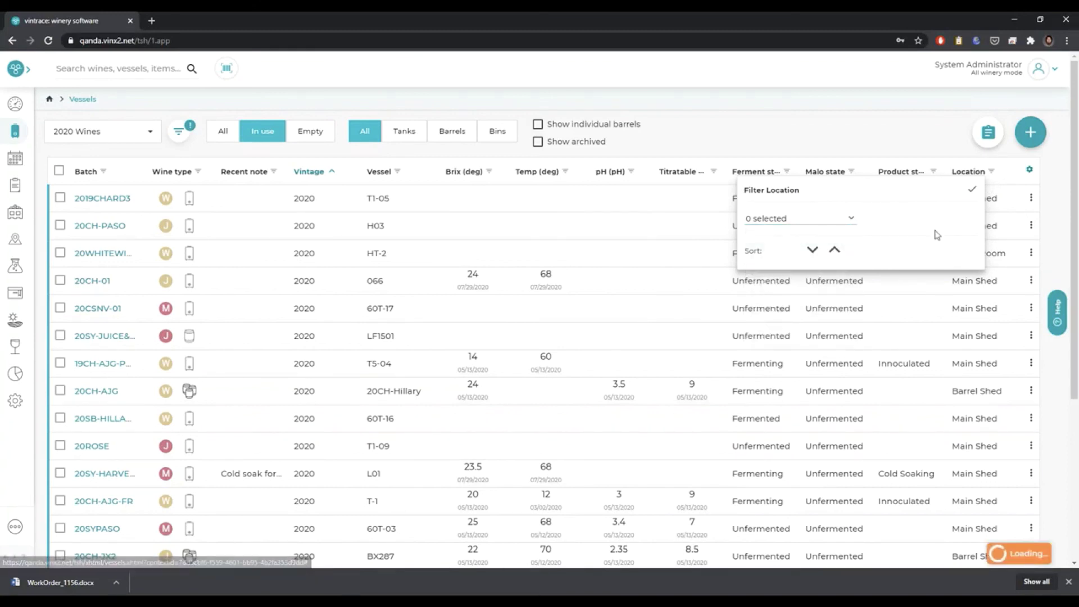
pyautogui.click(814, 251)
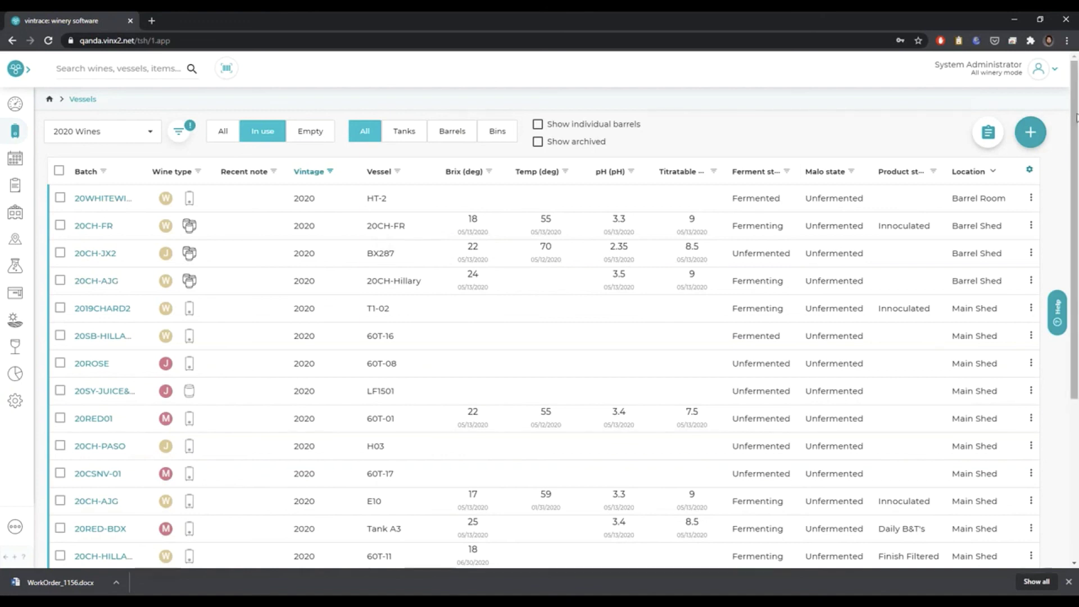
# - Look at the export formats offered for the vessels list without exporting anything
pyautogui.scroll(-5, 1076, 494)
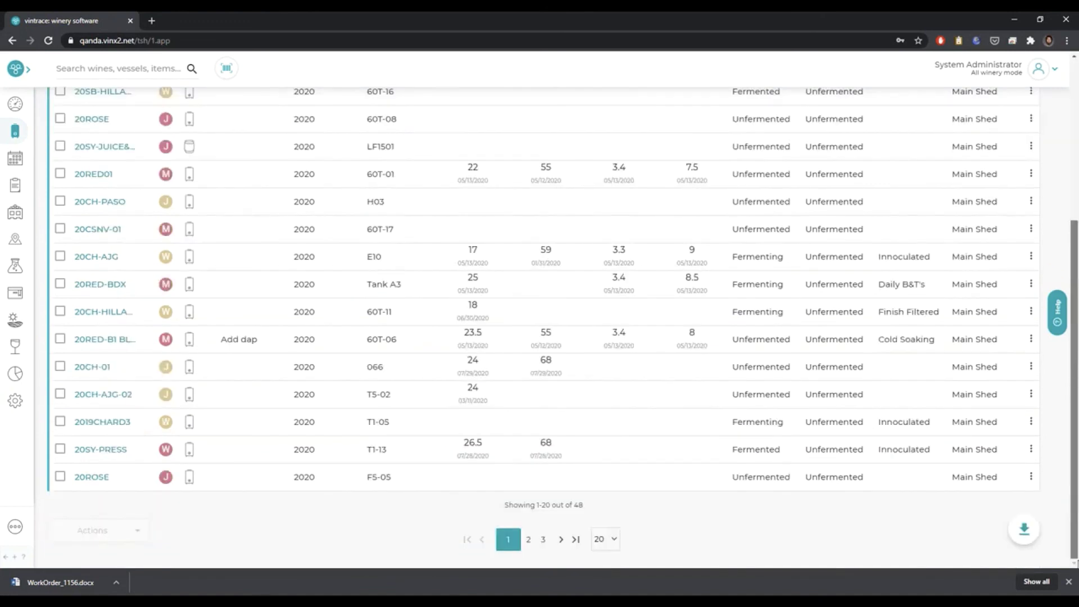
pyautogui.click(1028, 538)
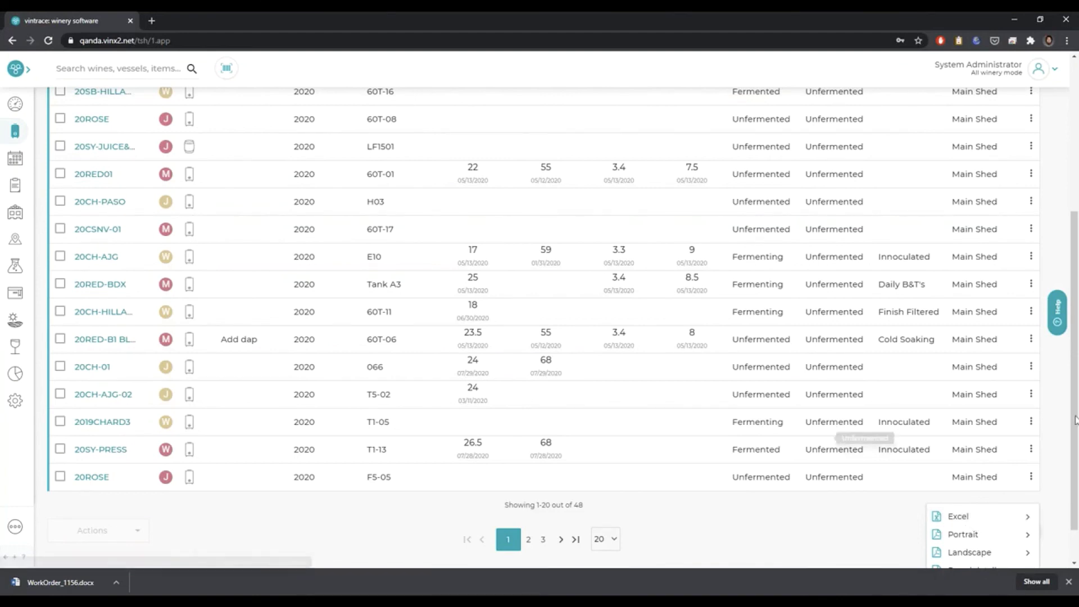
pyautogui.scroll(5, 929, 126)
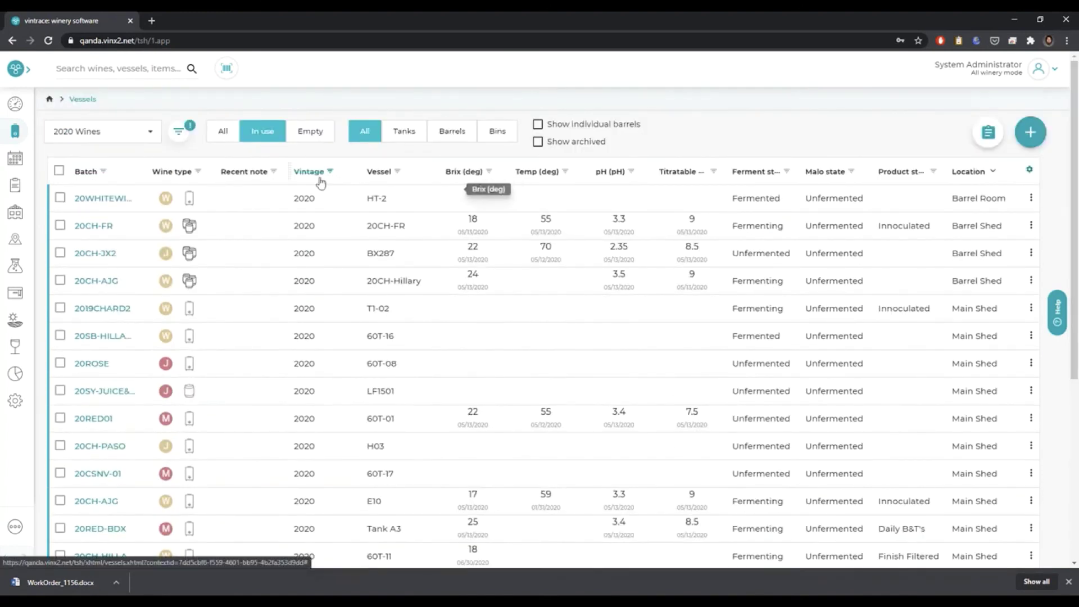
# - Start a lab work request for the vessels HT-2, BX287, 20CH-Hillary and 60T-16
pyautogui.click(61, 198)
pyautogui.click(60, 253)
pyautogui.click(60, 280)
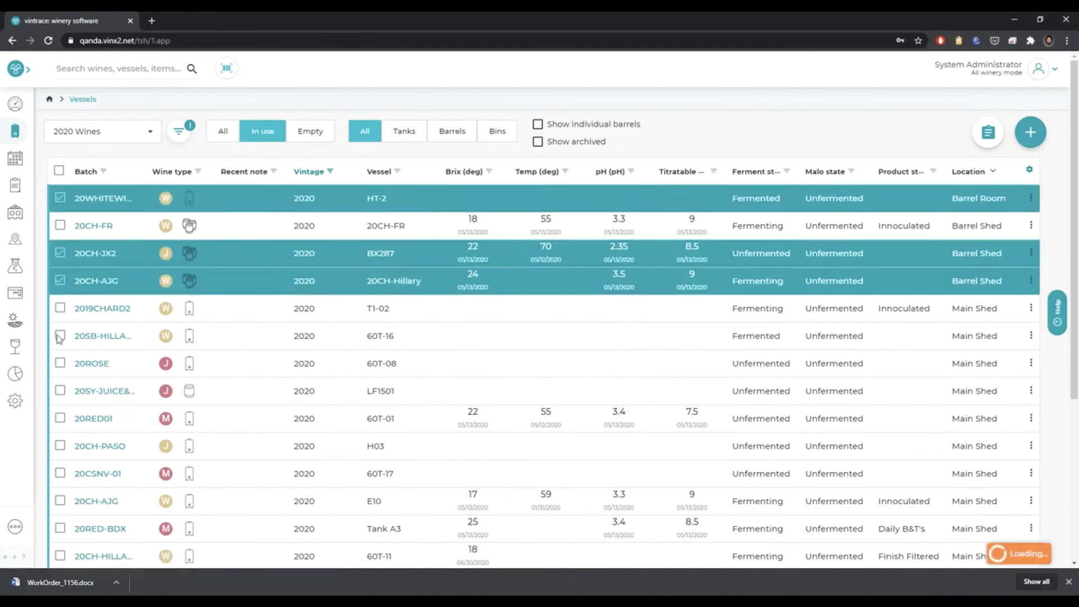
pyautogui.click(60, 335)
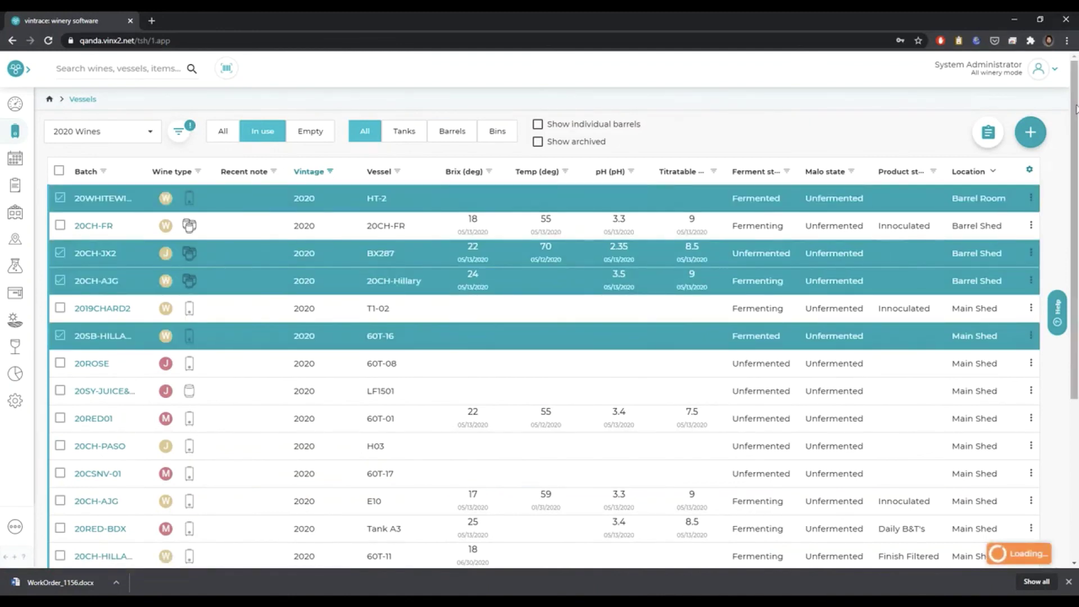
pyautogui.scroll(-5, 1075, 108)
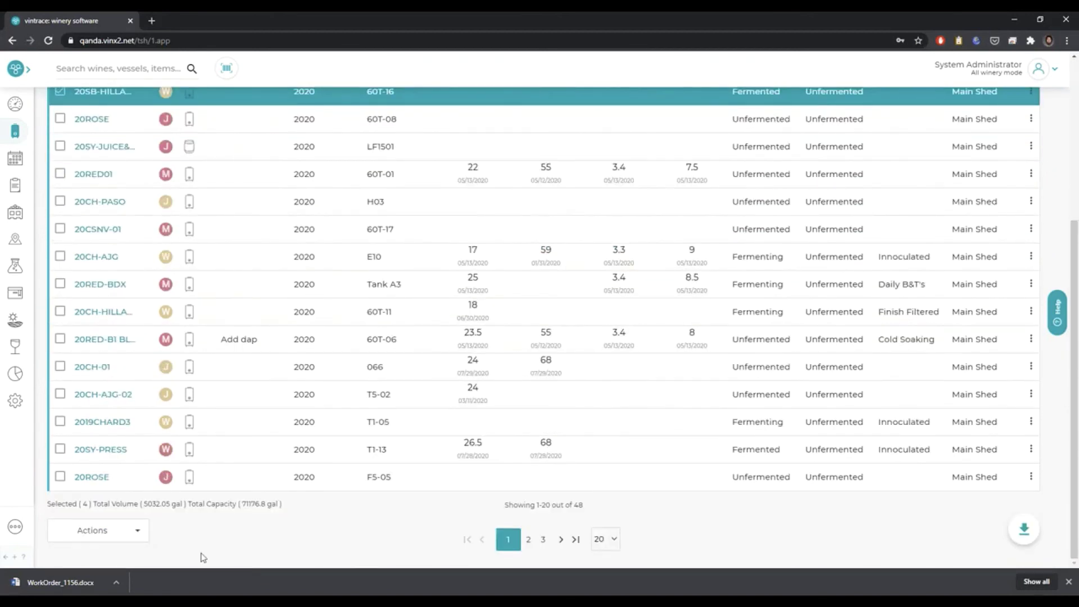
pyautogui.click(116, 535)
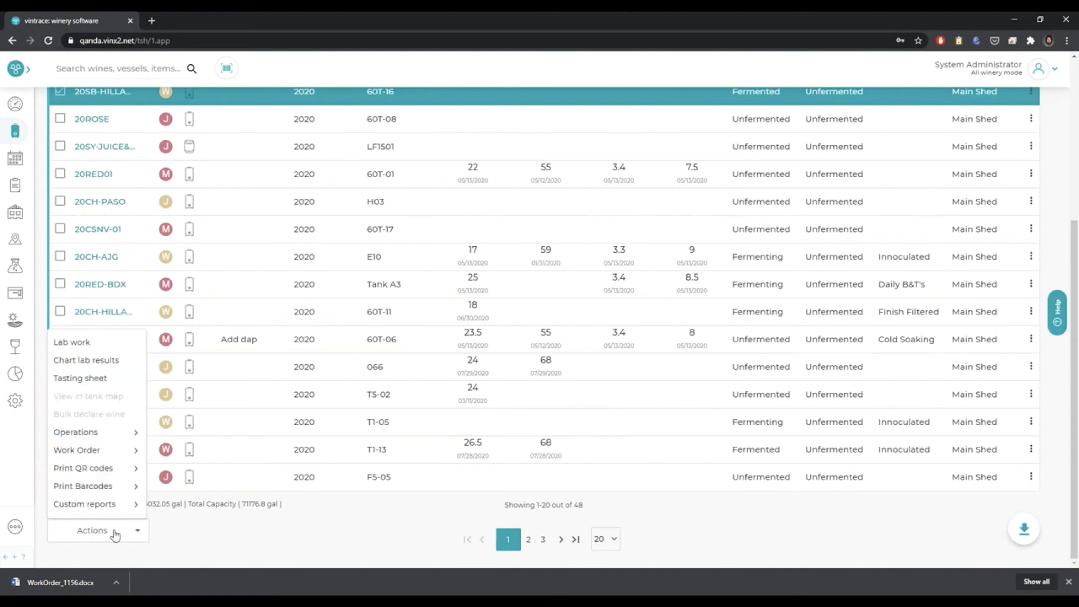
pyautogui.click(88, 344)
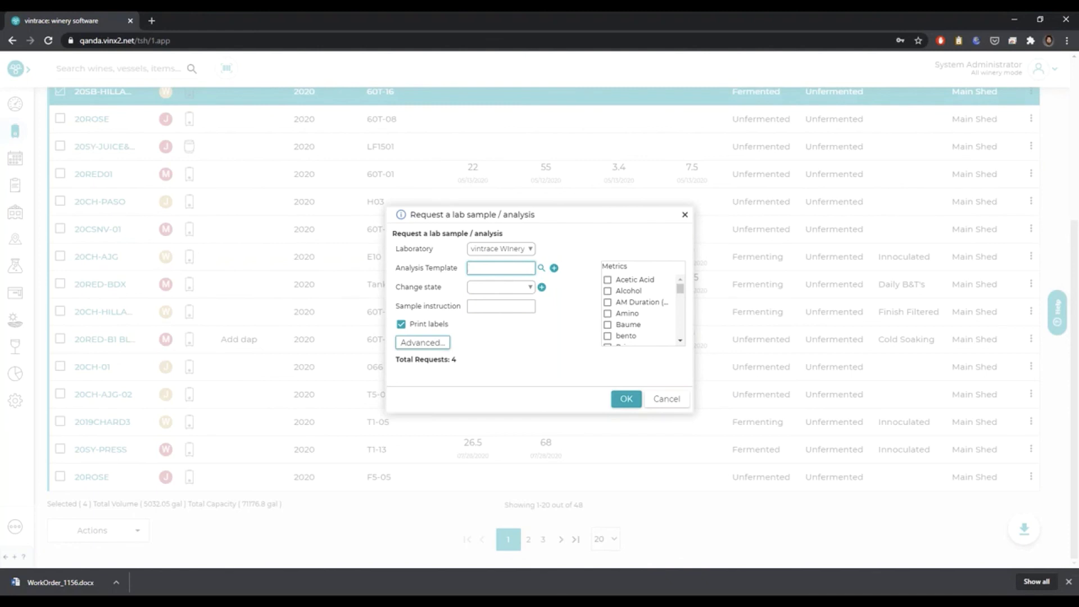
# - Set the lab request's analysis template to Juice Panel
pyautogui.write('jui')
pyautogui.press('Tab')
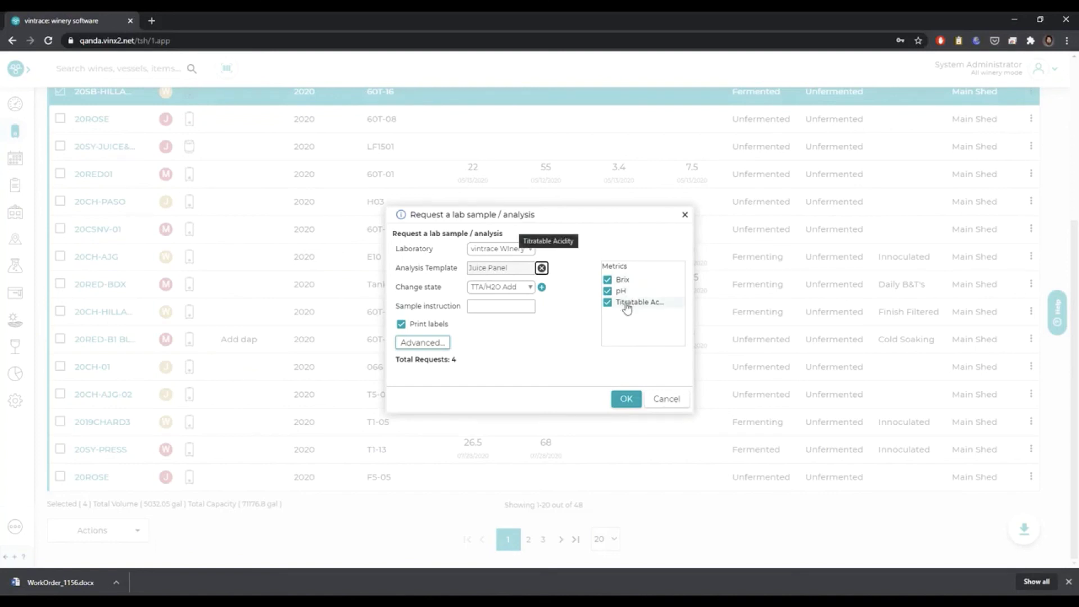
pyautogui.moveTo(442, 287); pyautogui.dragTo(414, 287)
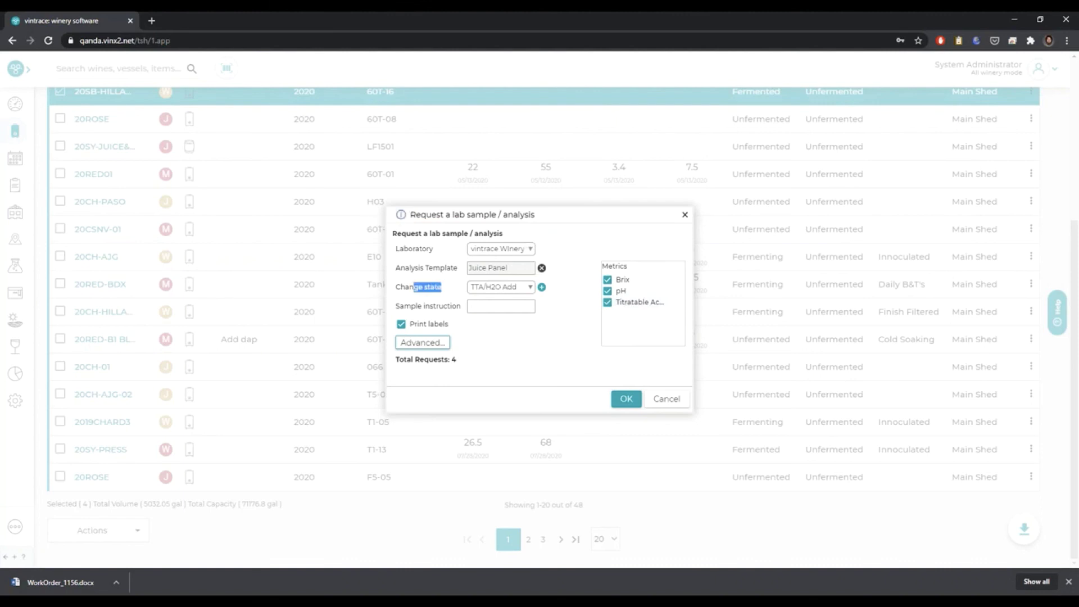
# - In the advanced lab requests, set batch 20CH-JX2 to Specify Barrels and request only barrels ESW19F002 and ESW19F003
pyautogui.click(422, 344)
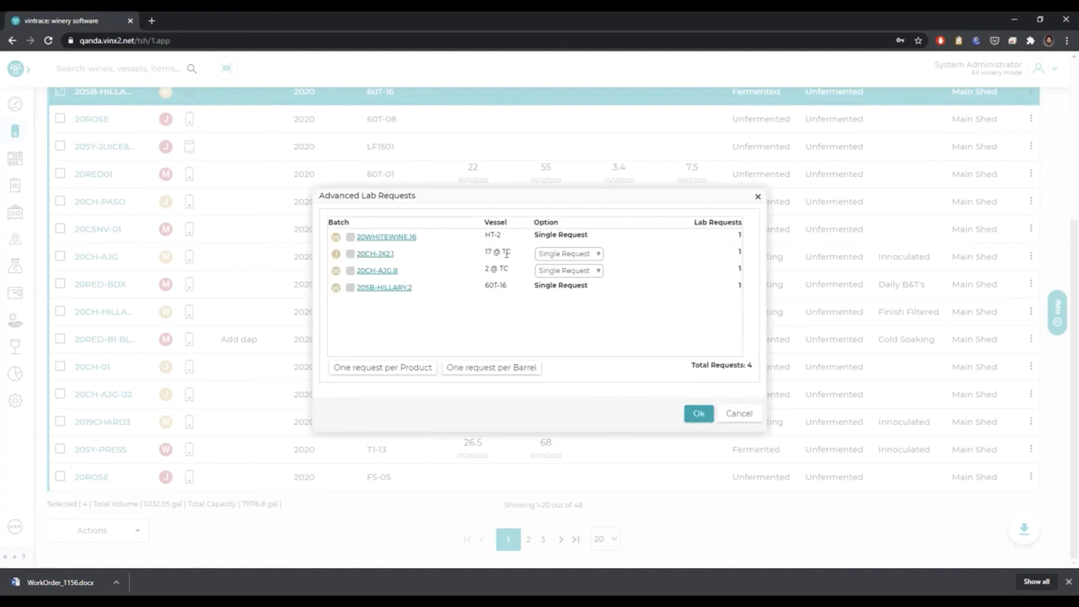
pyautogui.click(584, 255)
pyautogui.click(567, 307)
pyautogui.click(739, 254)
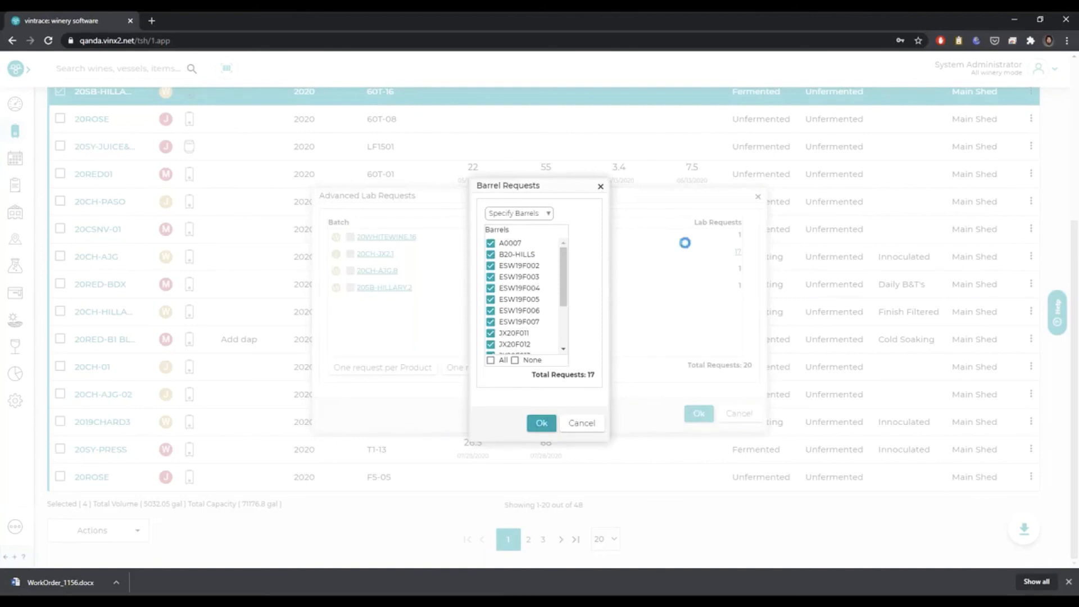
pyautogui.click(515, 360)
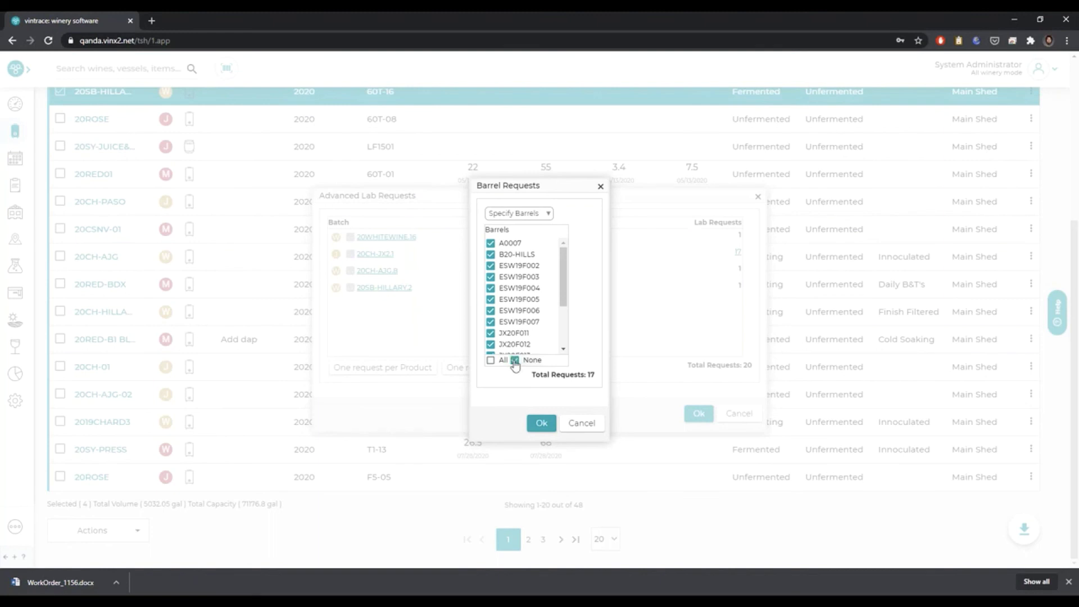
pyautogui.click(495, 267)
pyautogui.click(491, 277)
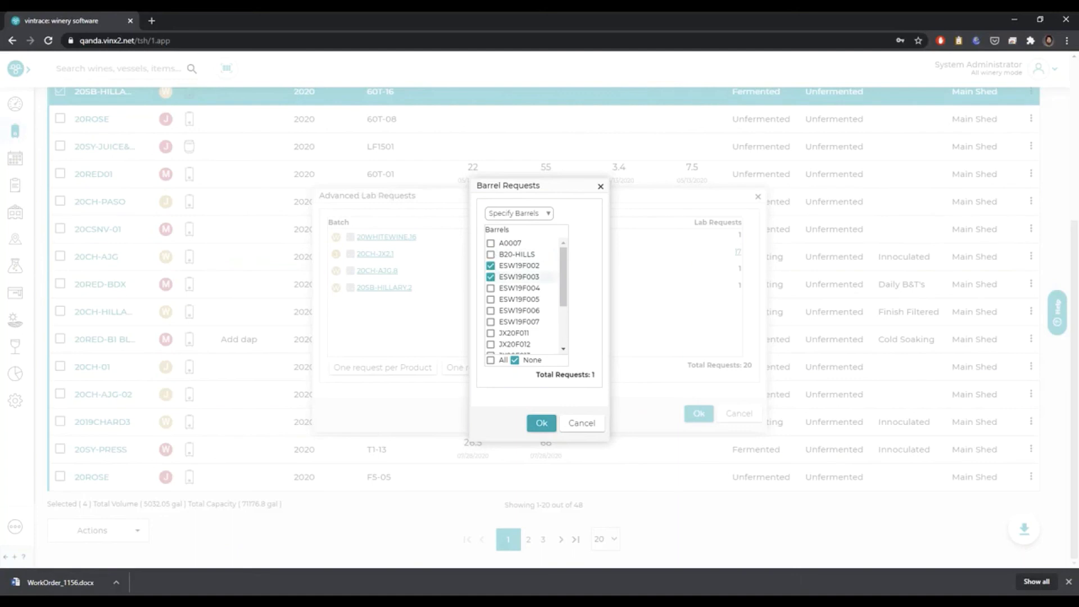
pyautogui.click(541, 425)
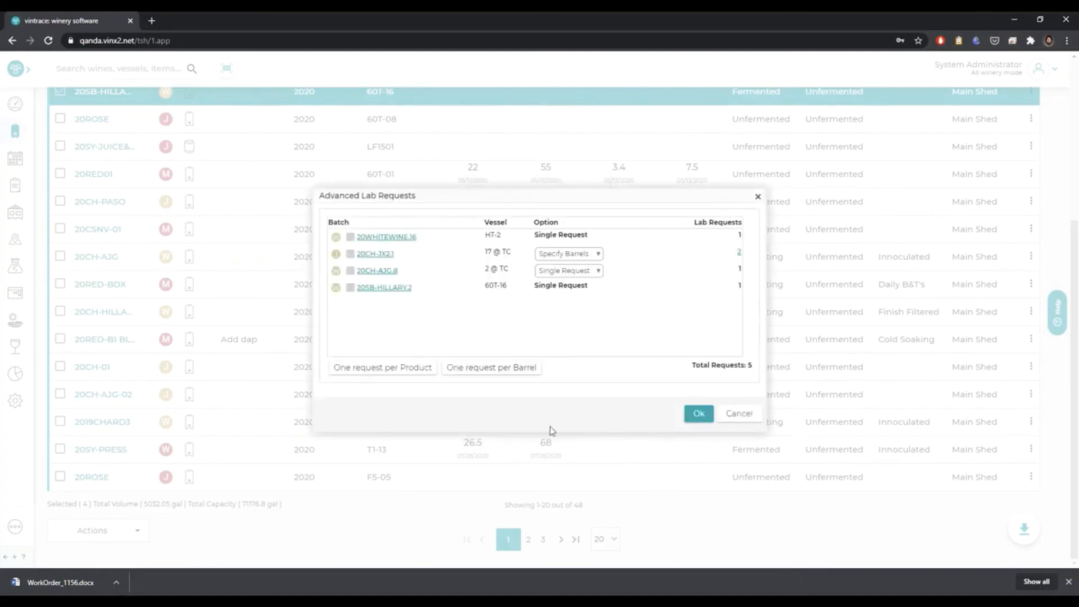
pyautogui.click(698, 414)
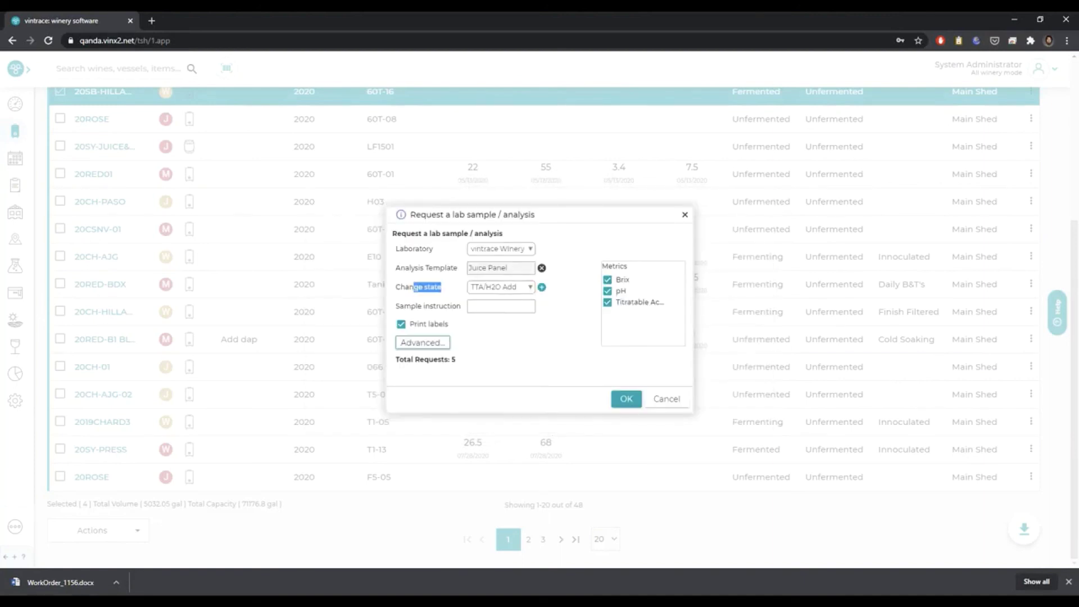
# - Submit the lab request with printed labels, then view the generated lab labels PDF and close it
pyautogui.click(626, 400)
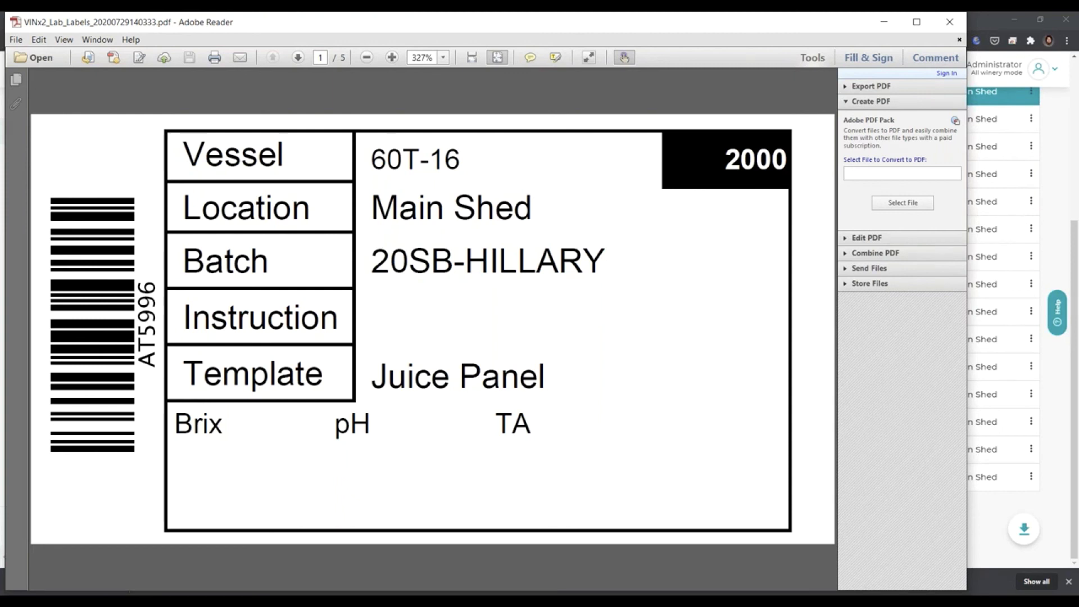
pyautogui.click(950, 23)
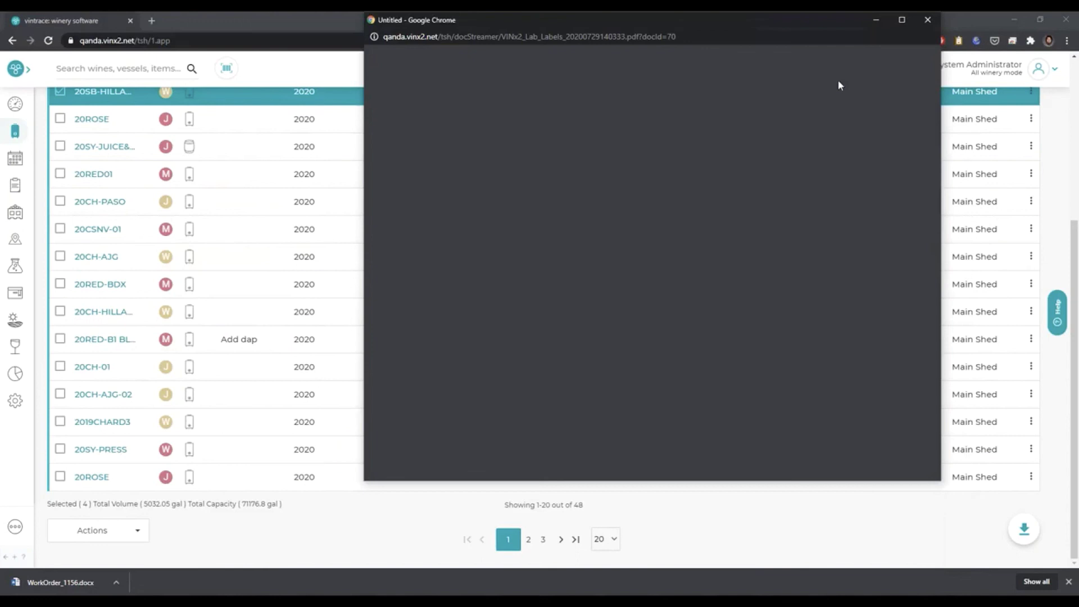
pyautogui.click(929, 21)
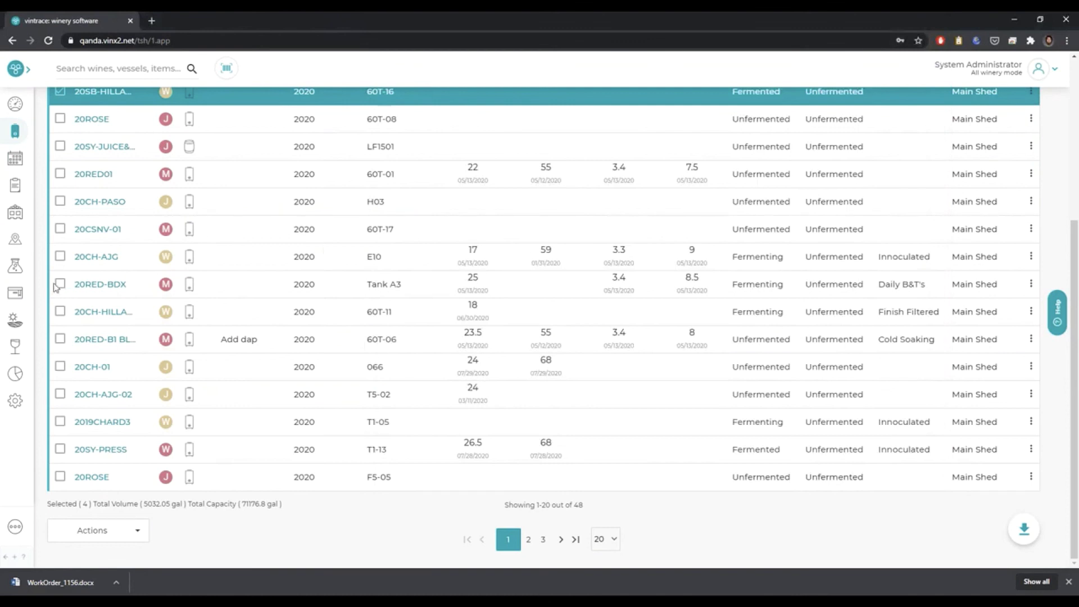
# - Open the Lab Console, look at its result export choices and upload dialog, and close it without changes
pyautogui.click(19, 275)
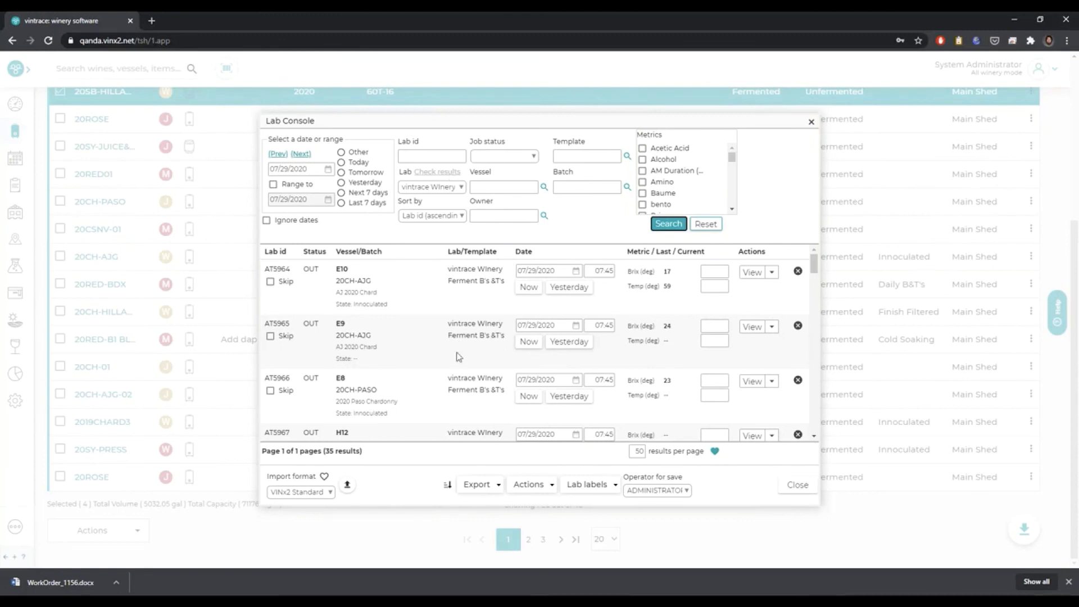
pyautogui.click(479, 485)
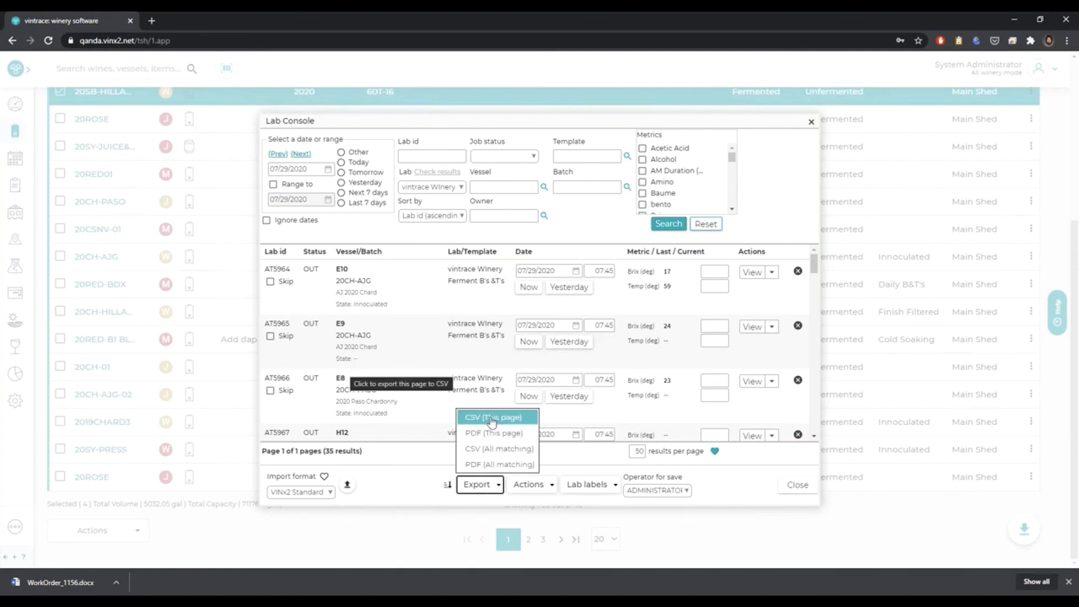
pyautogui.click(347, 485)
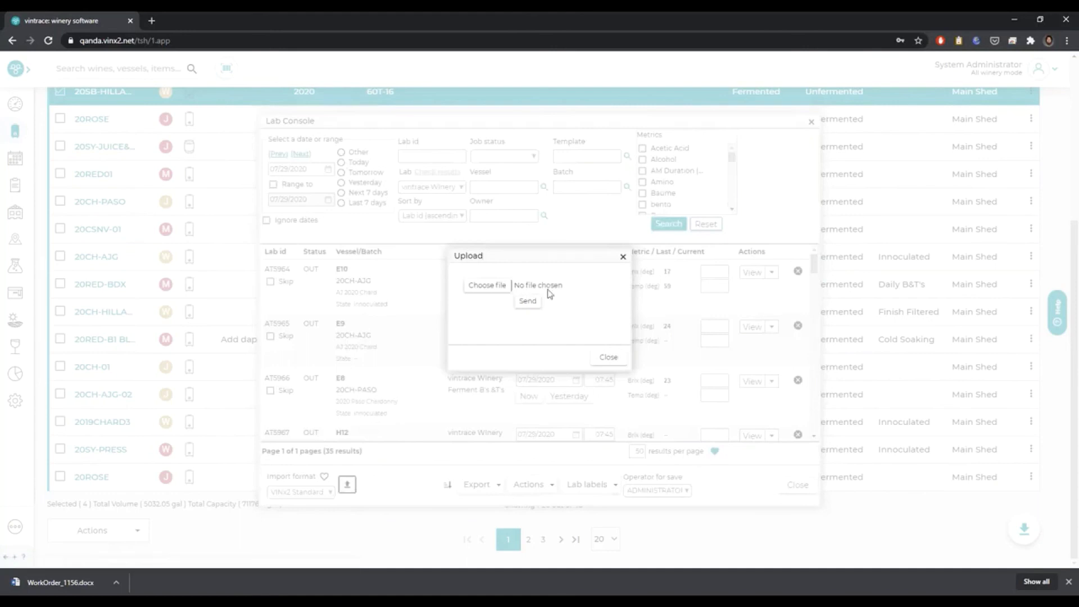
pyautogui.click(603, 359)
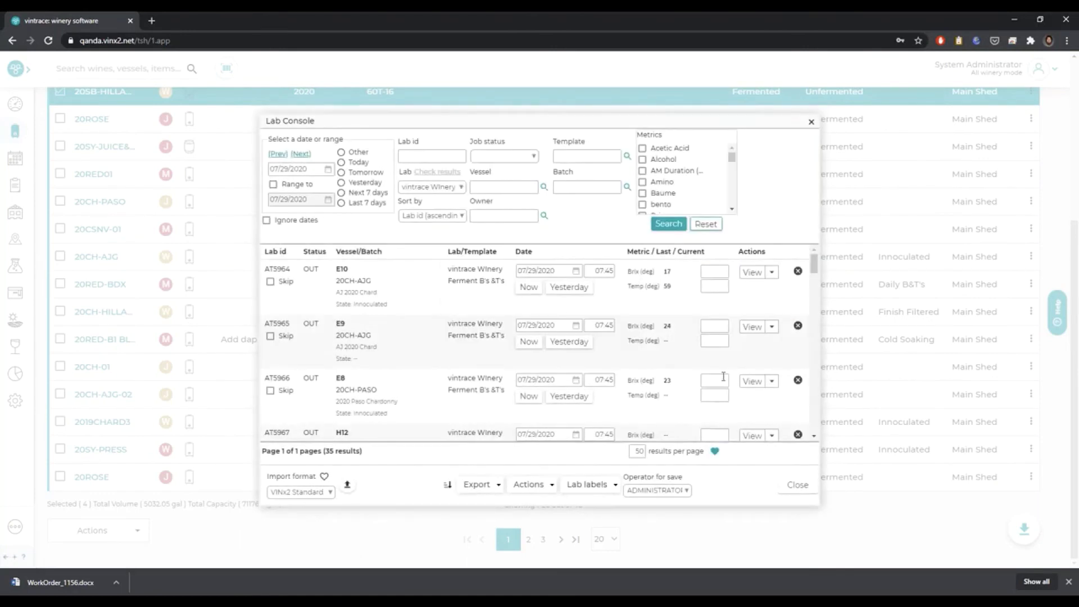
pyautogui.click(798, 484)
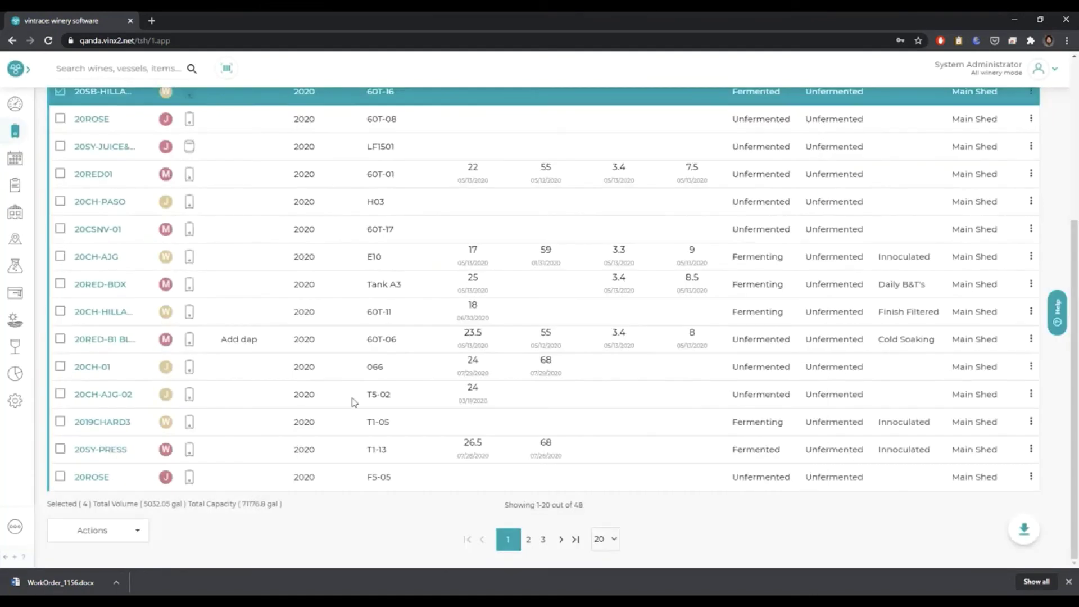
# - Open batch 20RED01 and start a press cycle from vessel 60T-01 with 7500 gal out
pyautogui.click(93, 175)
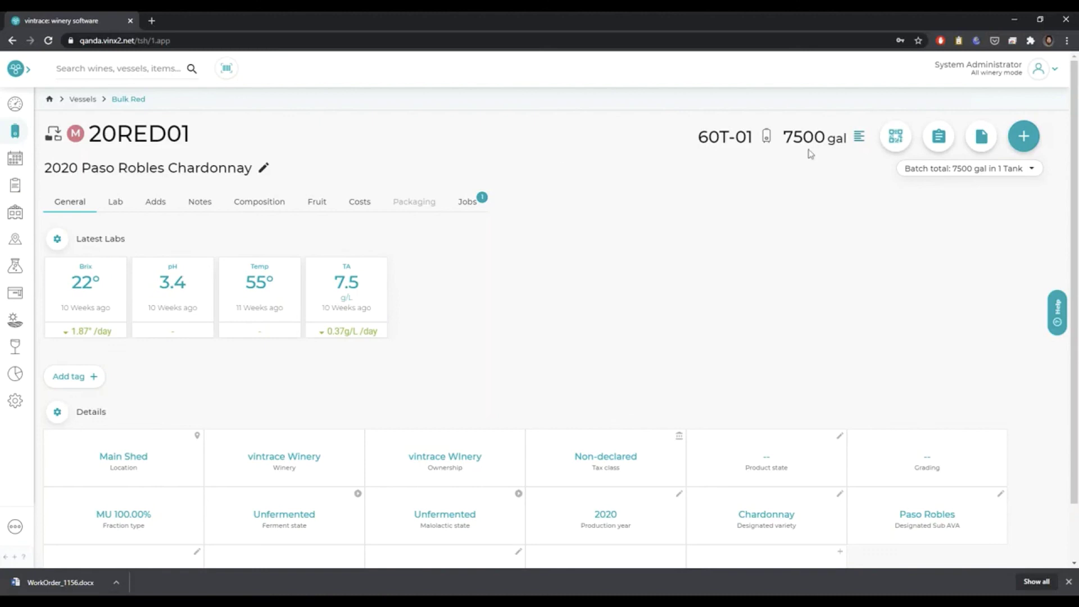
pyautogui.click(936, 136)
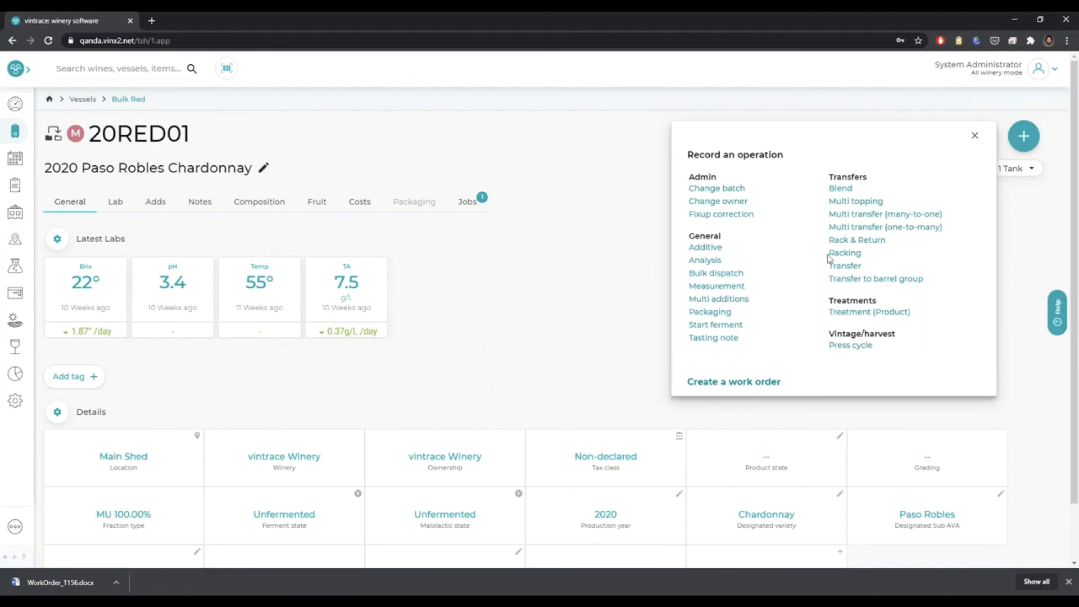
pyautogui.click(851, 346)
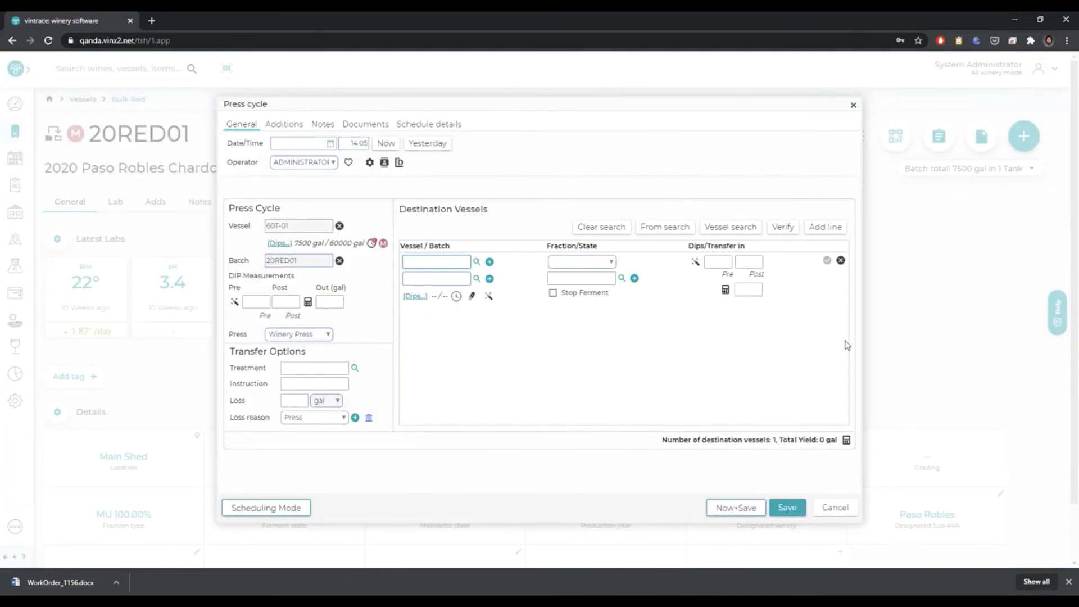
pyautogui.moveTo(296, 243); pyautogui.dragTo(313, 244)
pyautogui.click(329, 301)
pyautogui.write('7500')
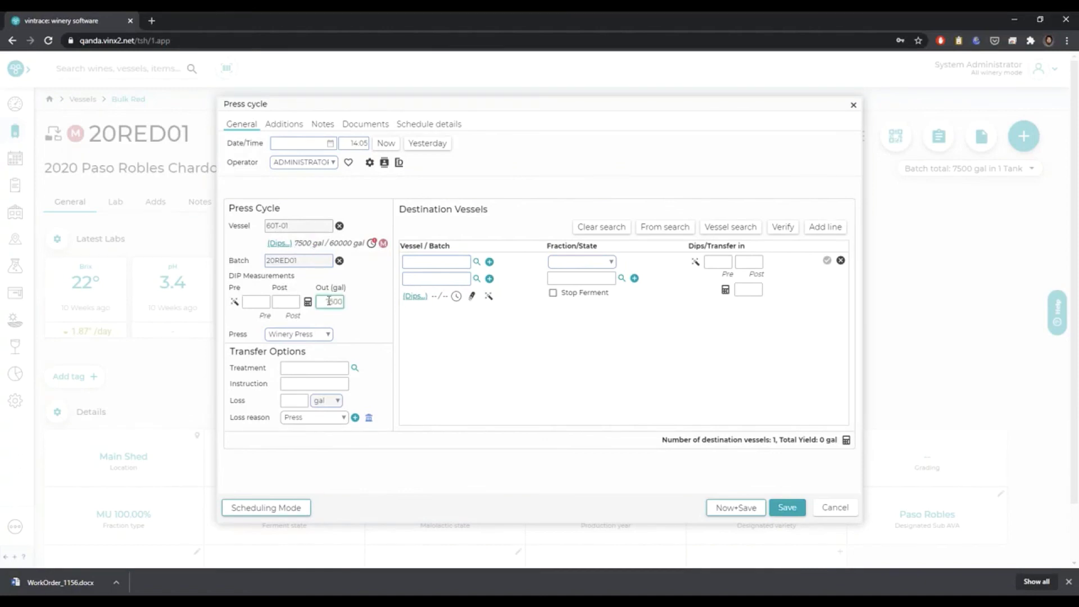
# - Set the press cycle's first destination vessel to the empty tank 60T-18 with the fraction Free Run
pyautogui.click(417, 262)
pyautogui.write('60t')
pyautogui.press('Tab')
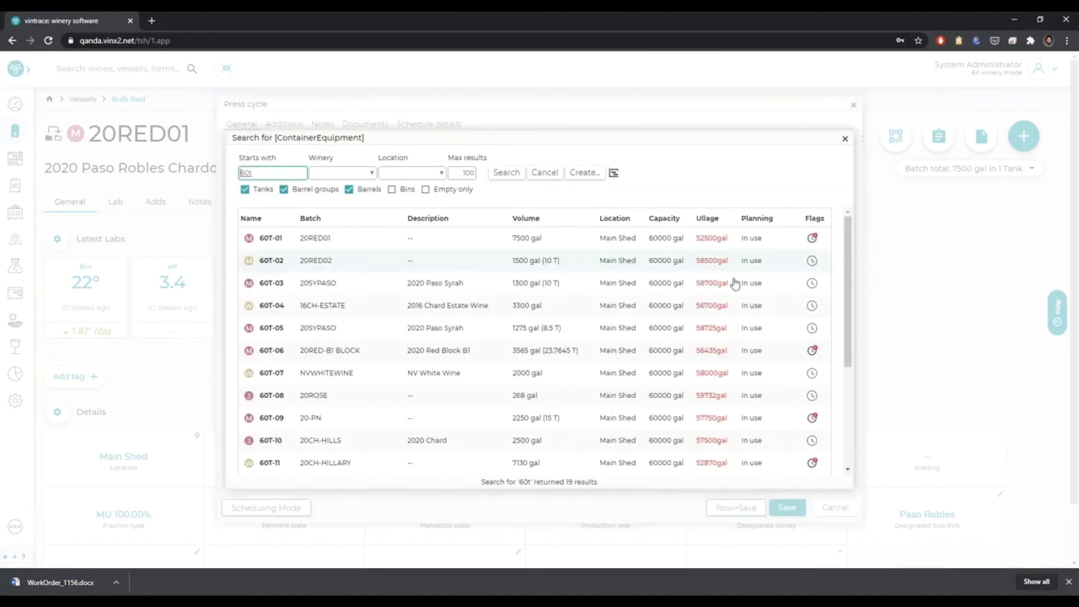
pyautogui.moveTo(848, 281); pyautogui.dragTo(837, 397)
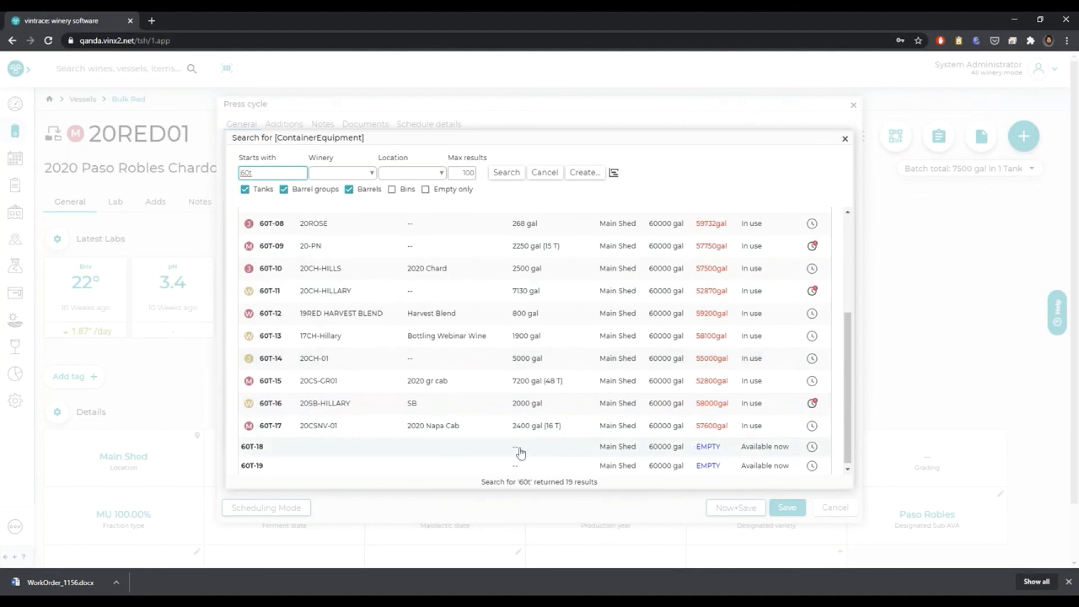
pyautogui.click(416, 450)
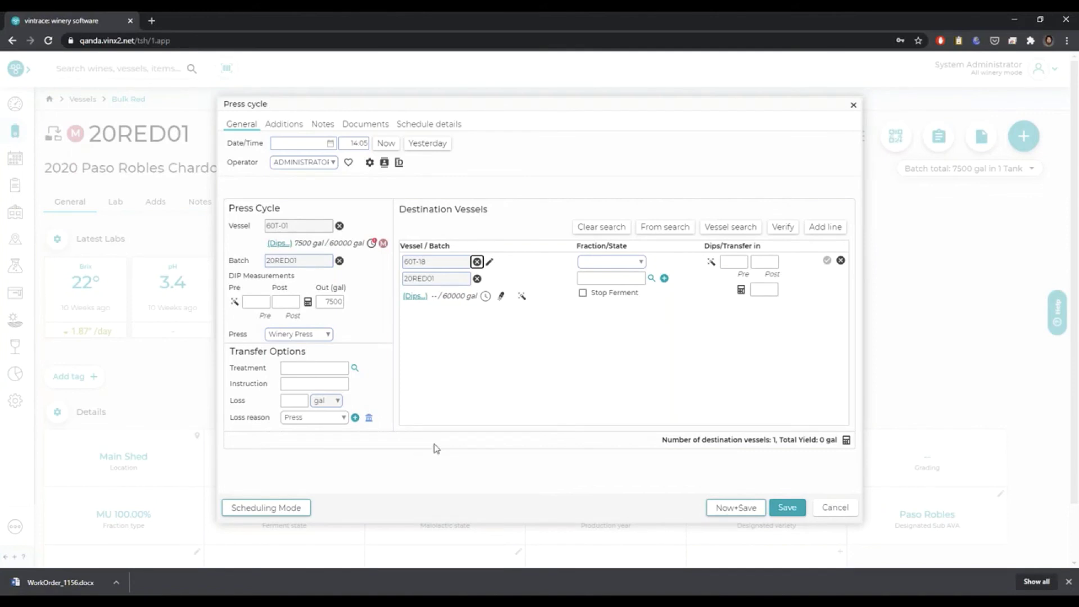
pyautogui.click(608, 263)
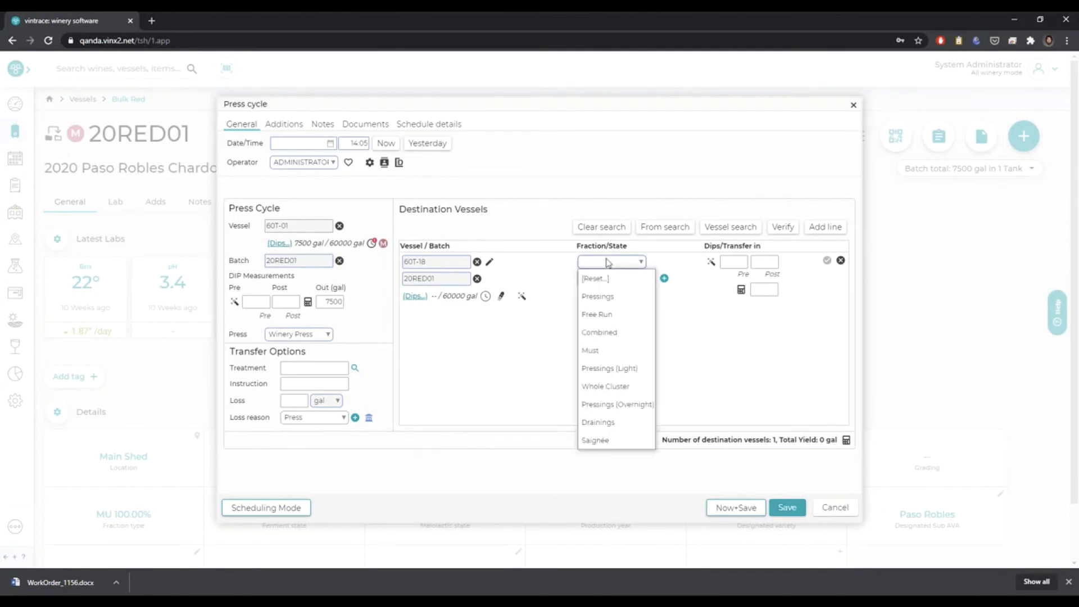
pyautogui.click(608, 317)
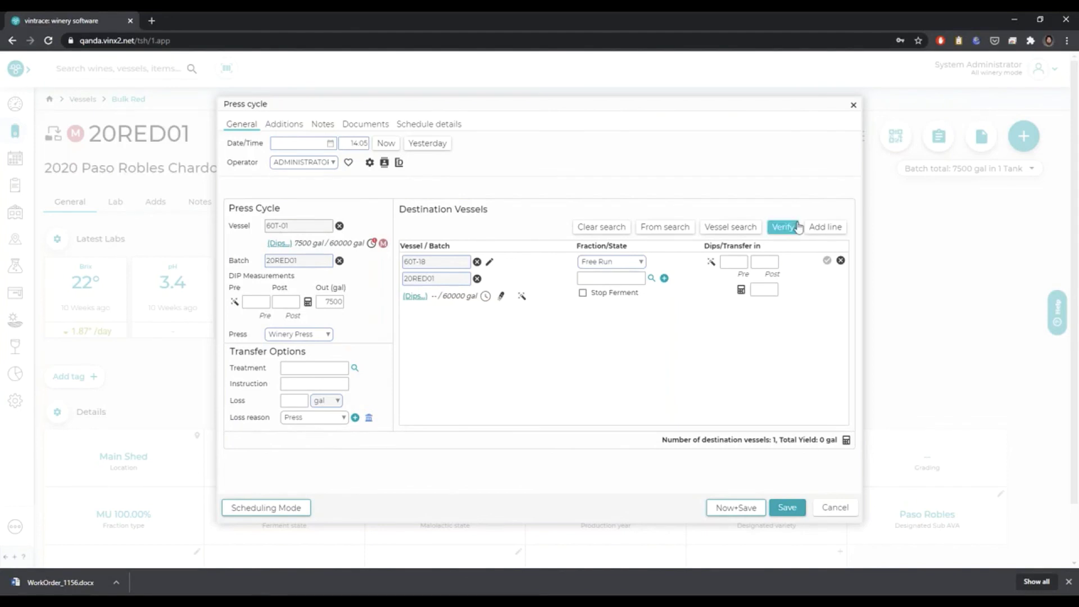
# - Add a second destination line to the press cycle and assign it the empty tank 60T-18
pyautogui.click(835, 227)
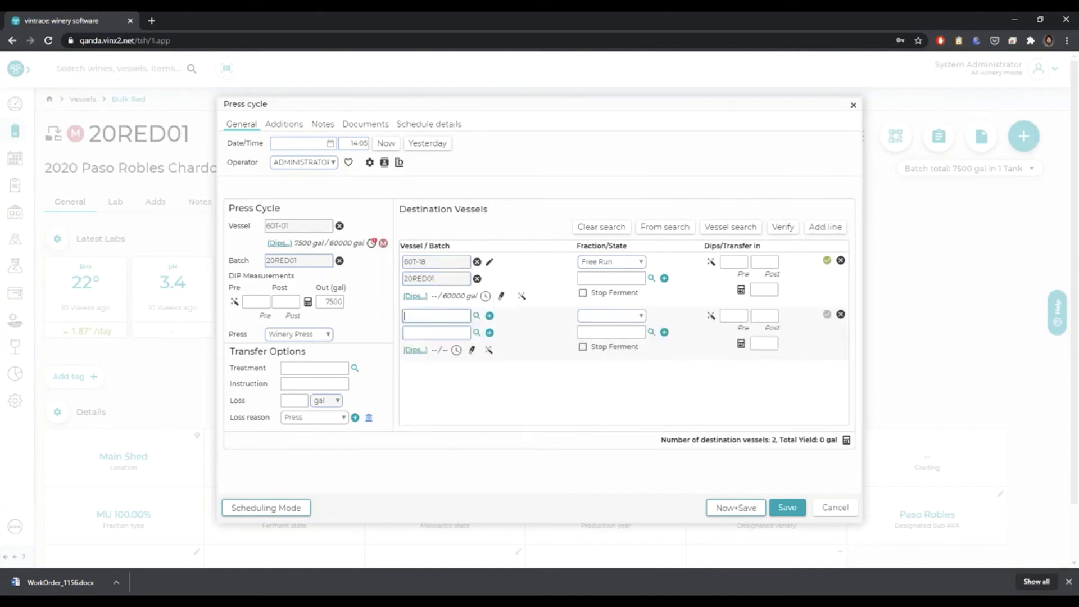
pyautogui.write('60t')
pyautogui.press('Return')
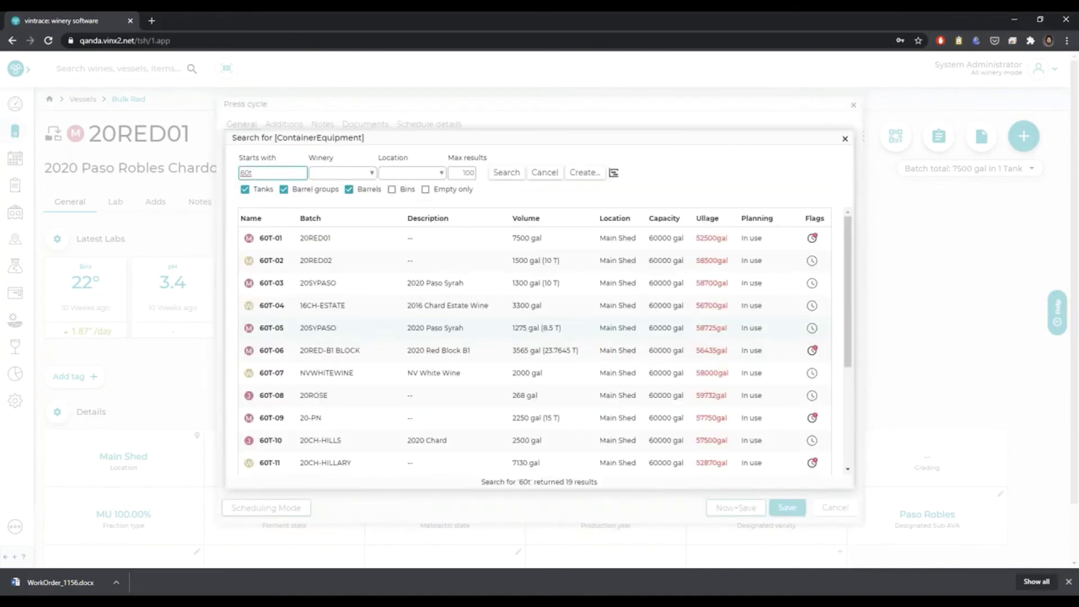
pyautogui.moveTo(848, 310); pyautogui.dragTo(849, 407)
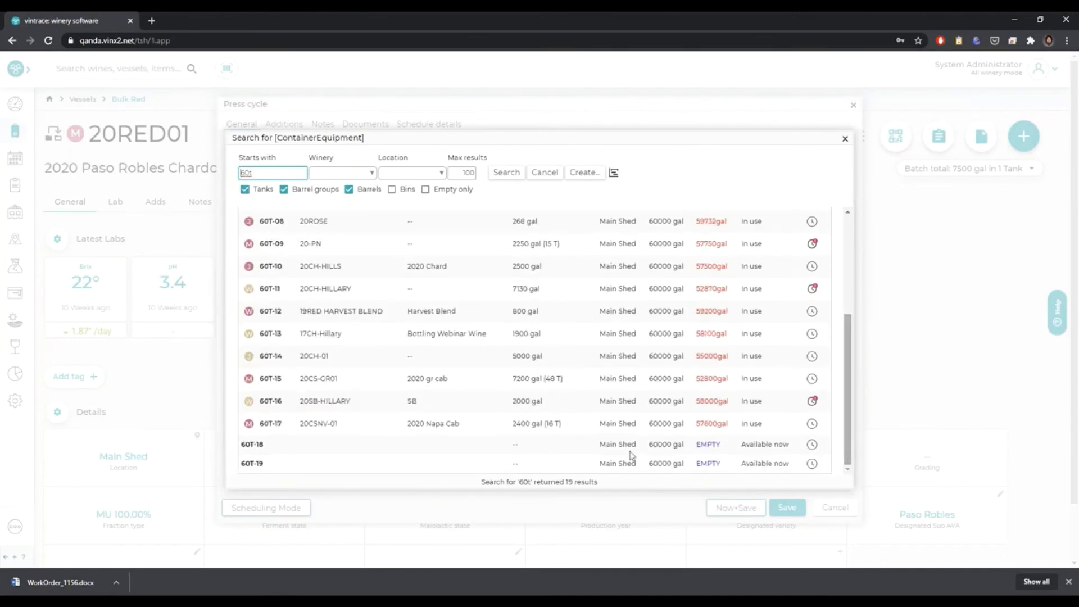
pyautogui.click(432, 450)
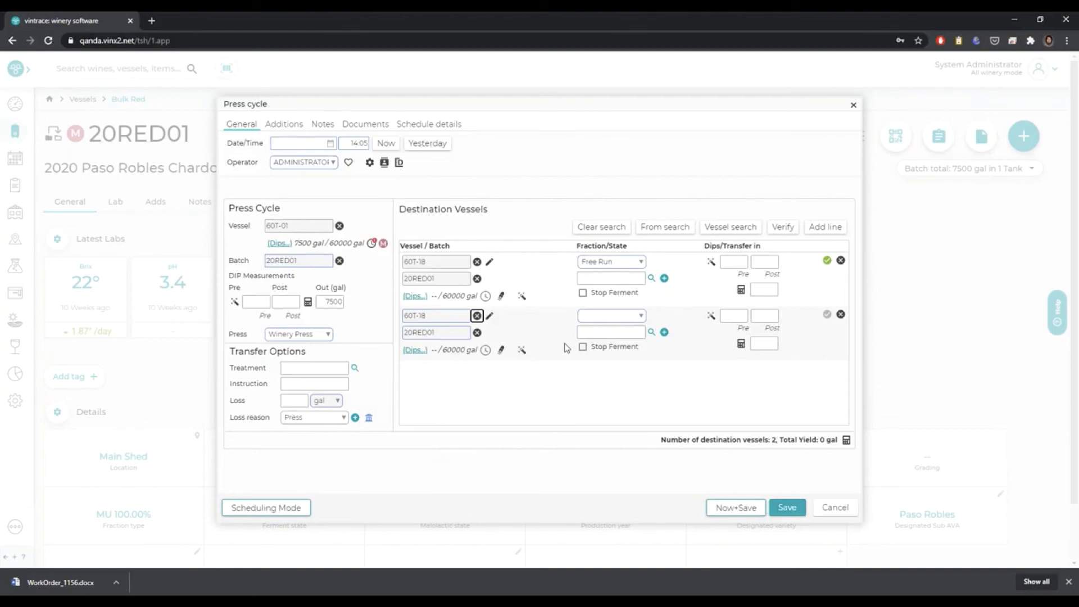
# - Set the first destination line's fraction to Combined and the second line's fraction to Whole Cluster
pyautogui.click(639, 263)
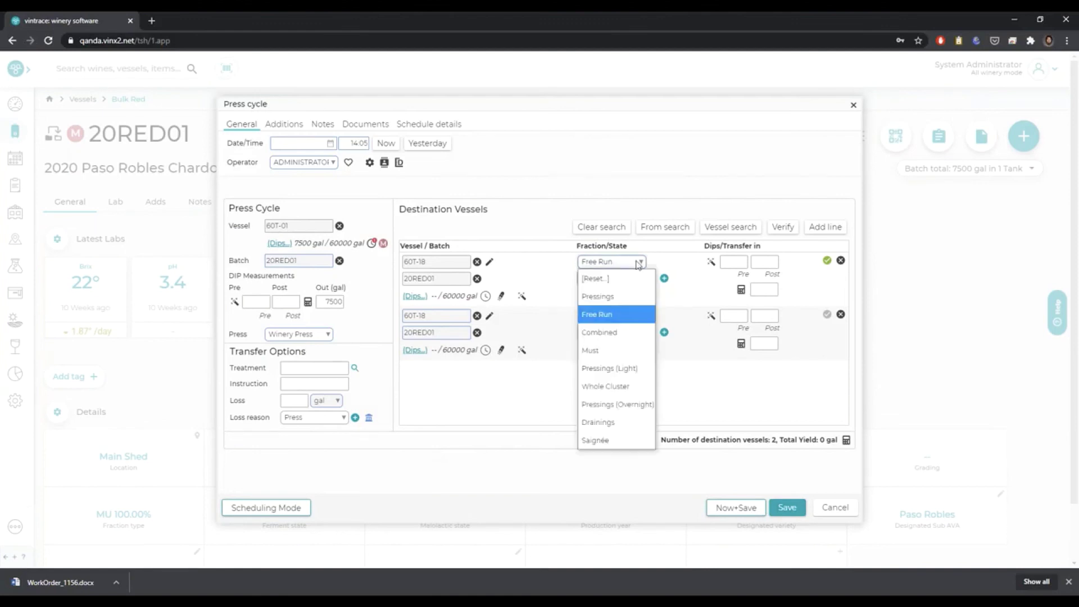
pyautogui.click(618, 336)
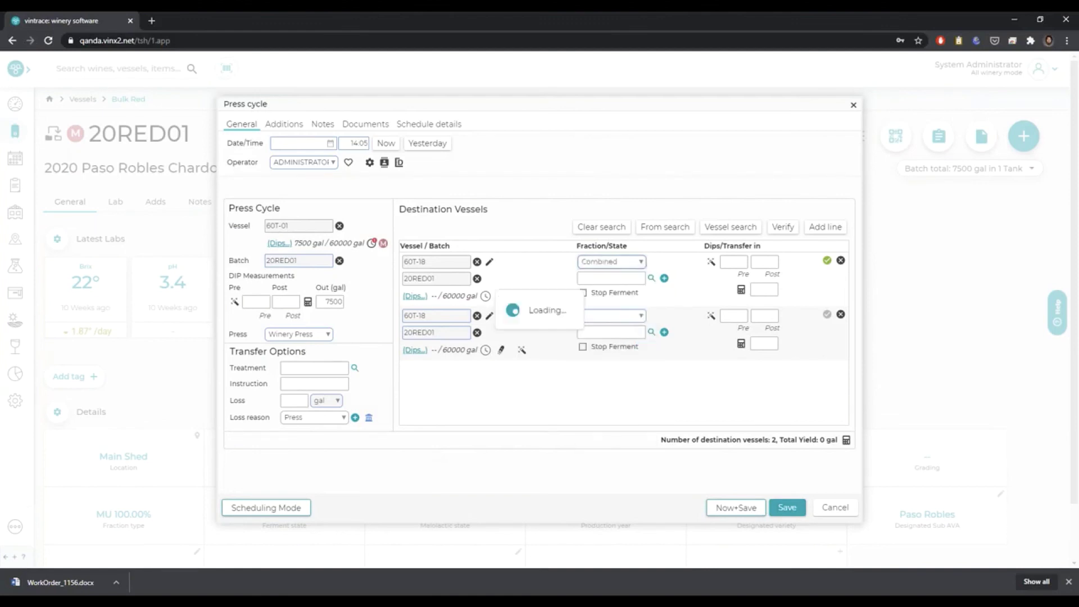
pyautogui.click(632, 318)
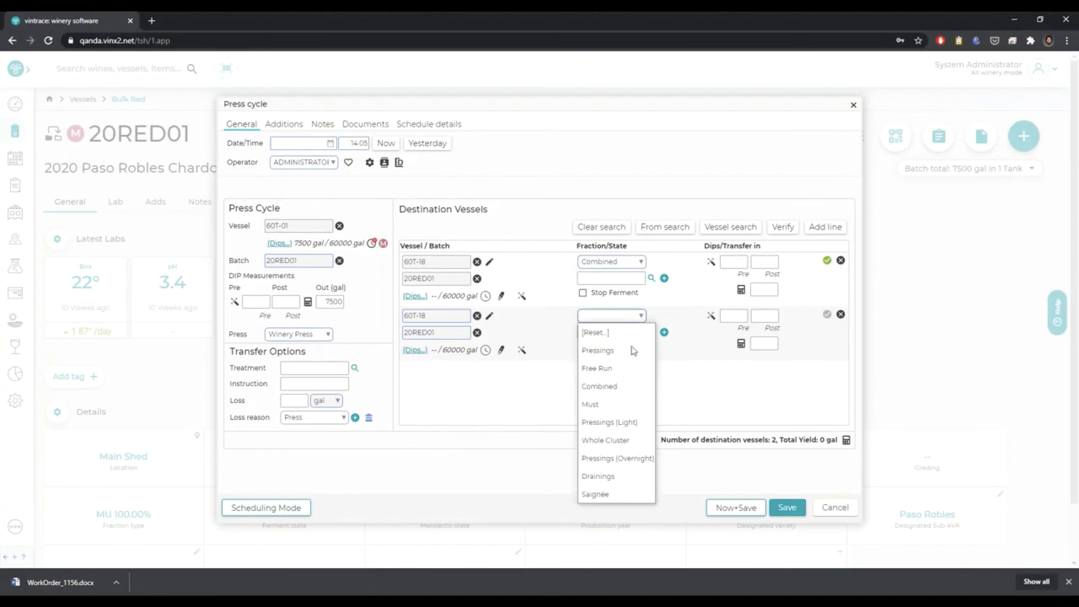
pyautogui.click(616, 440)
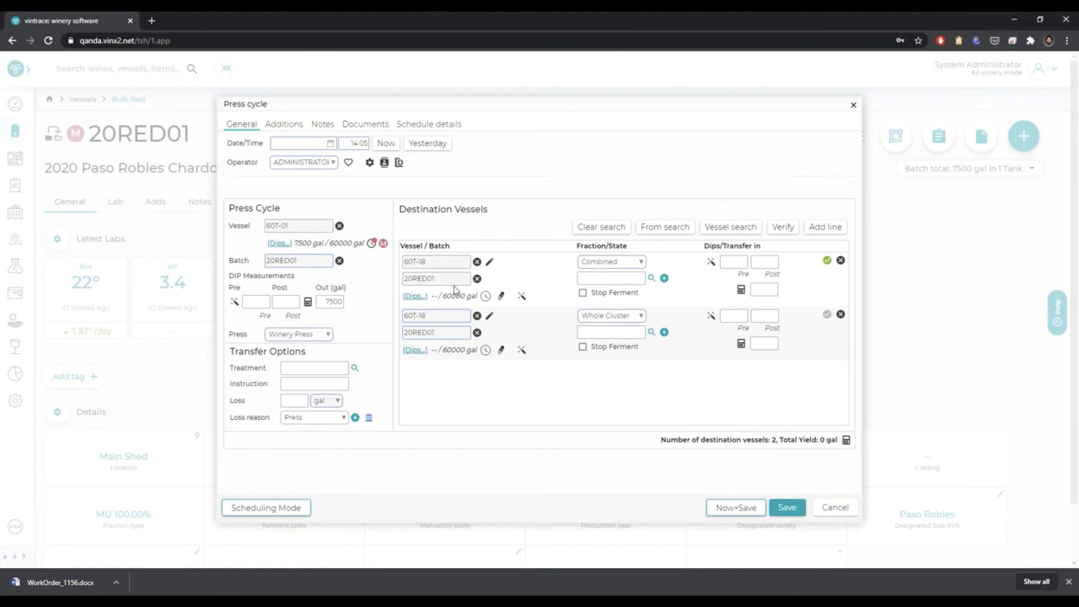
# - Transfer 3500 gal into each destination line, enable Stop Ferment on the first line, and calculate the total yield and loss
pyautogui.click(765, 286)
pyautogui.write('3500')
pyautogui.click(772, 347)
pyautogui.write('3500')
pyautogui.click(584, 293)
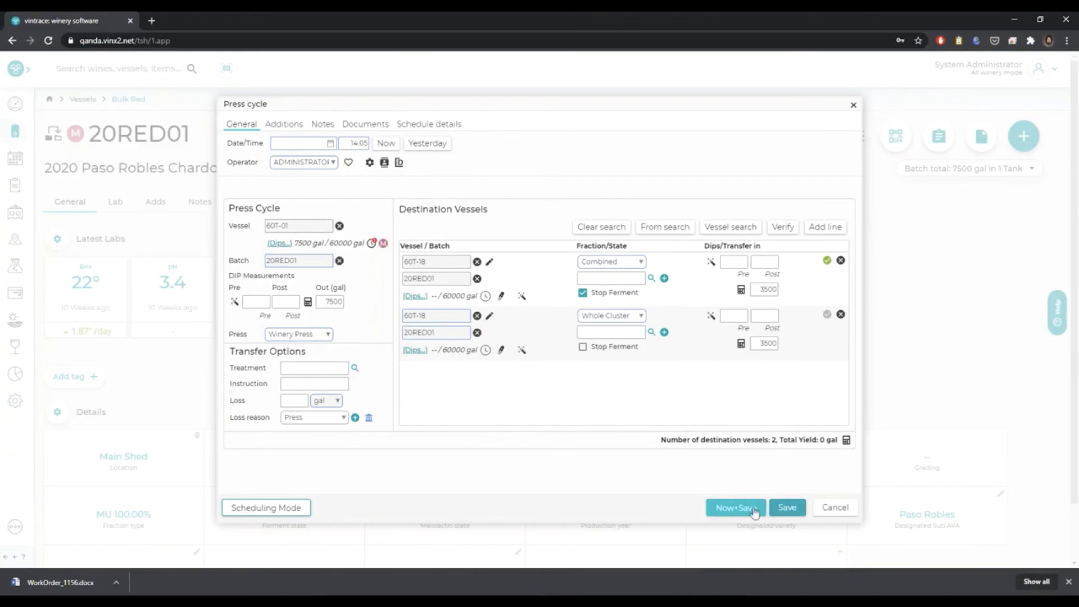
pyautogui.click(847, 441)
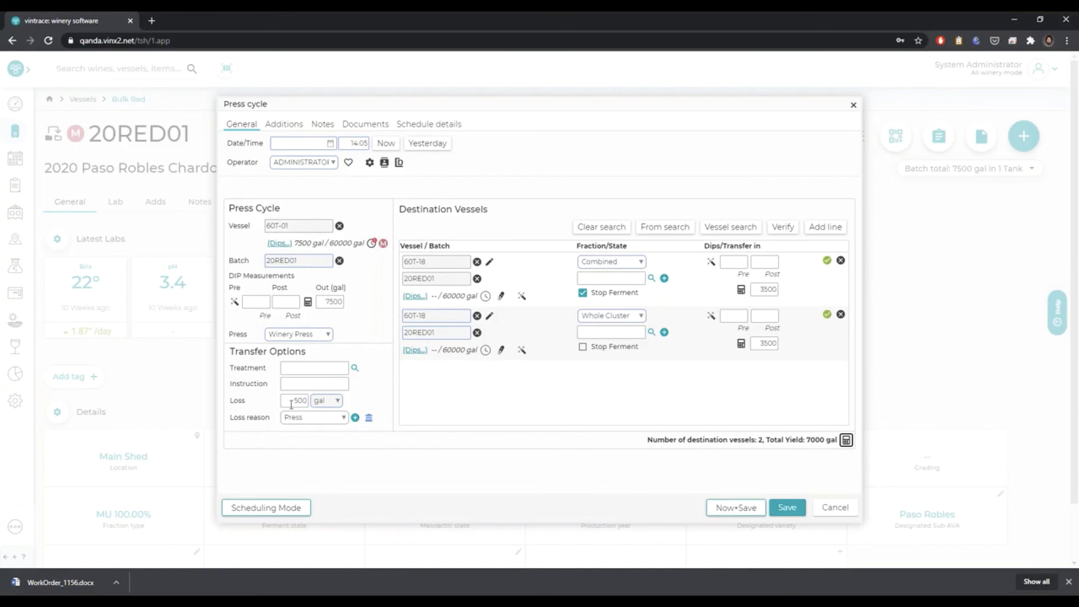
# - Save the press cycle with the current date and time, accepting the confirmations and keeping batch code 20RED01, and return to the vessels page
pyautogui.click(734, 509)
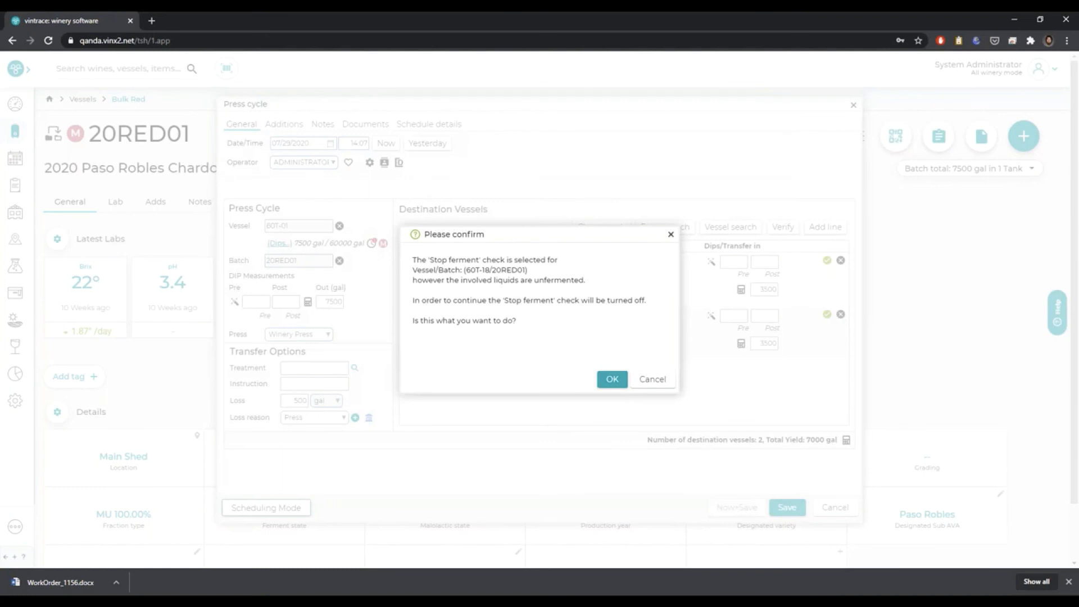
pyautogui.click(605, 379)
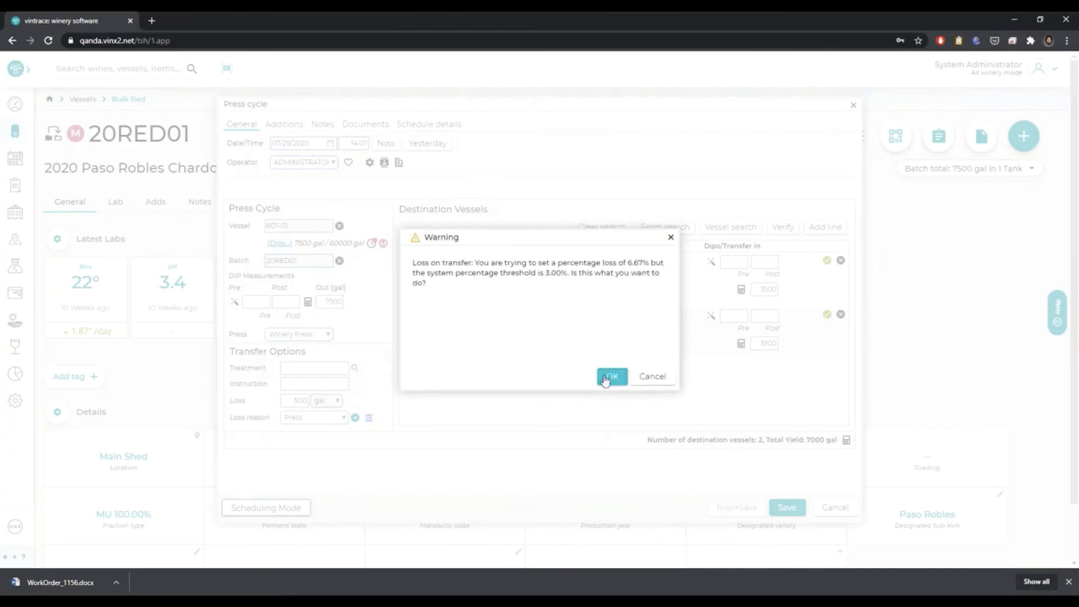
pyautogui.click(605, 378)
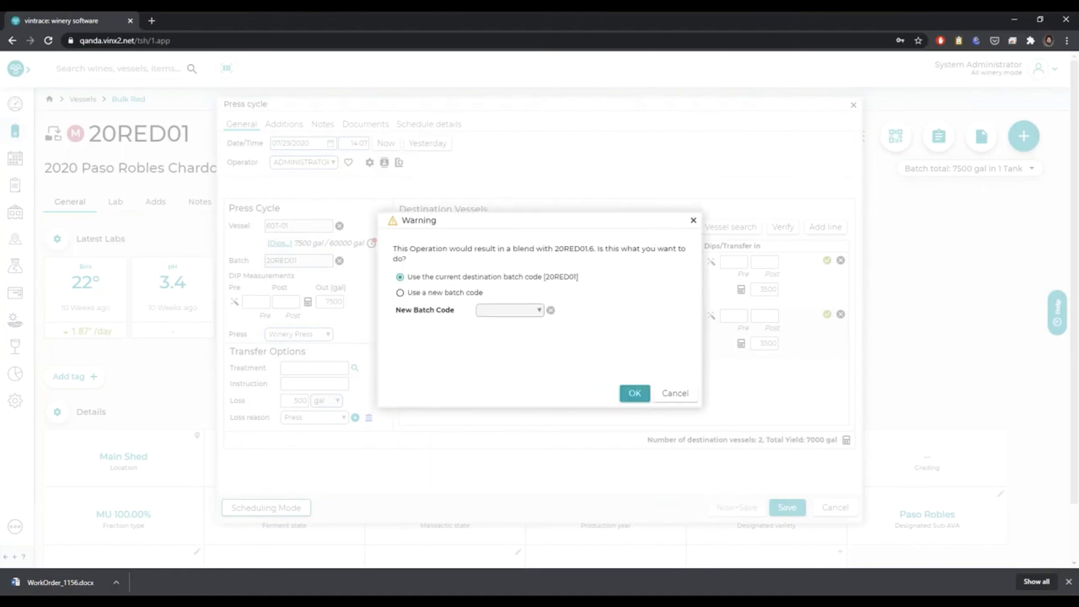
pyautogui.click(639, 396)
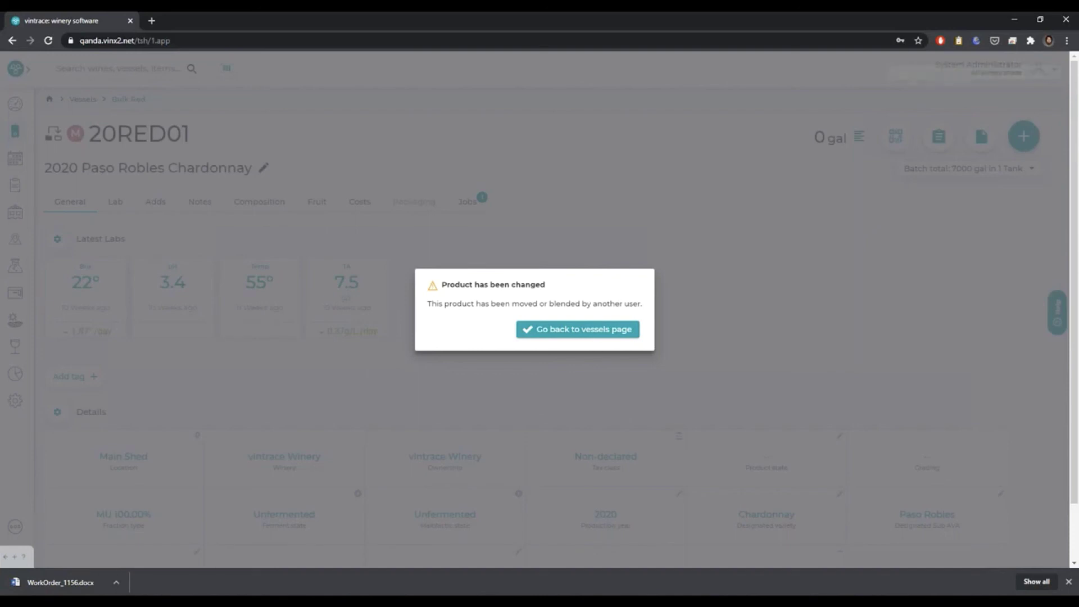
pyautogui.click(593, 336)
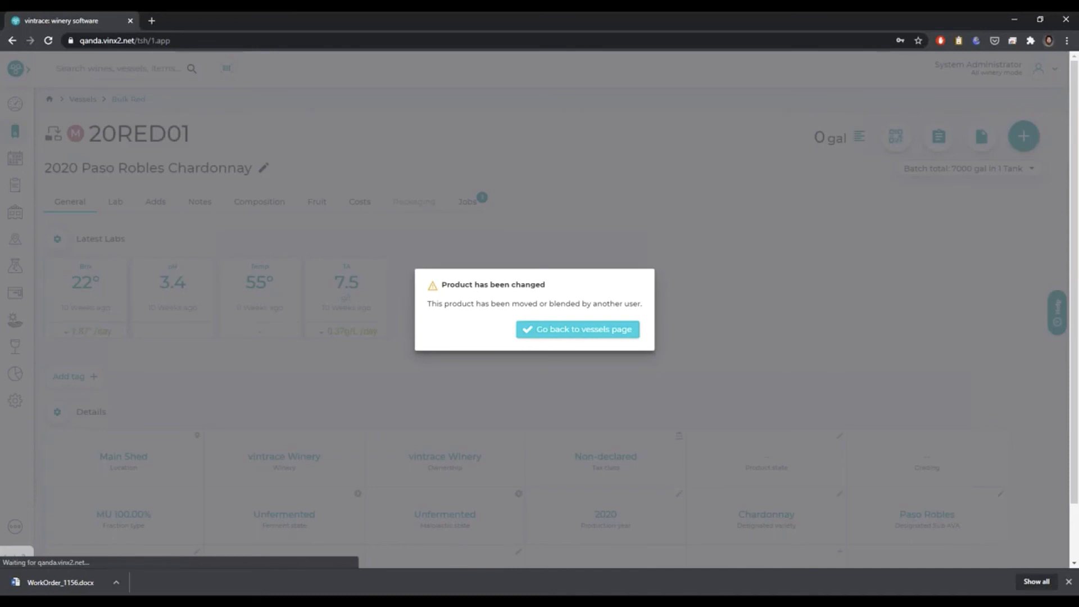
pyautogui.click(553, 327)
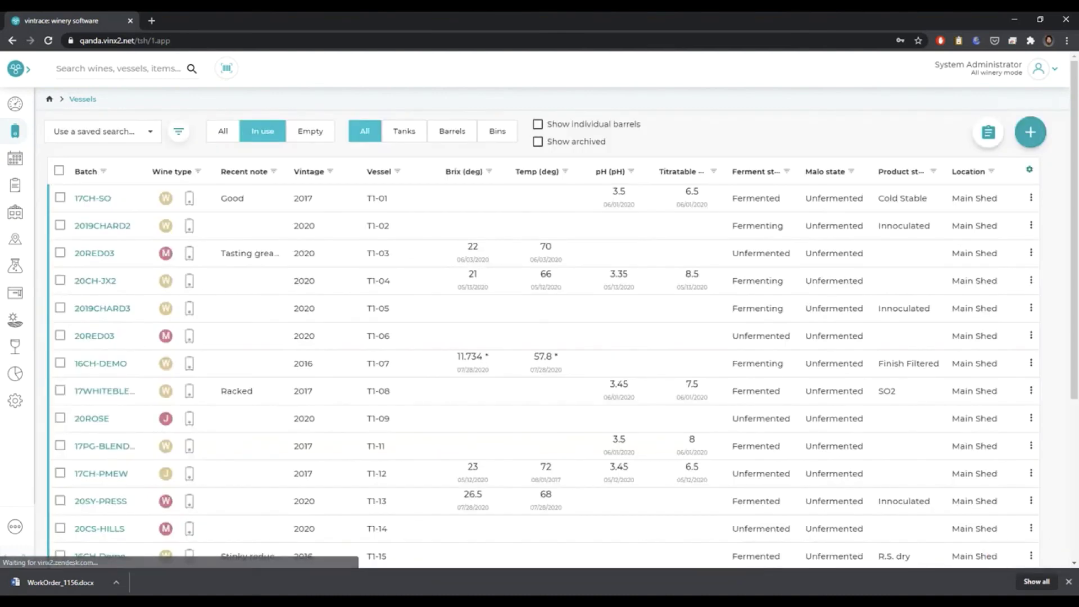
# - Search for vessel 60T-18 and open its record
pyautogui.click(93, 70)
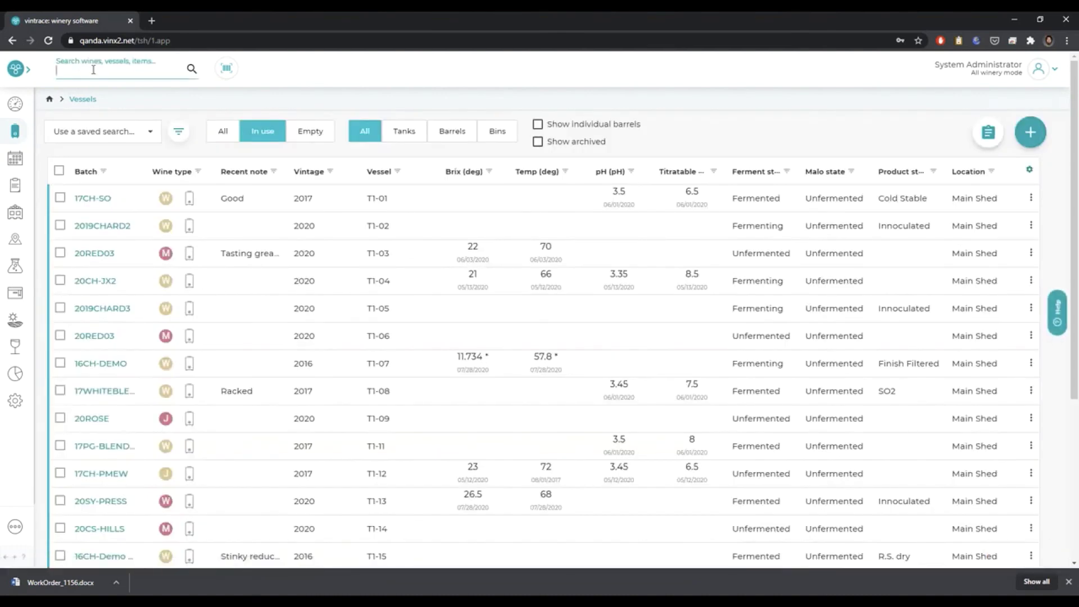
pyautogui.write('60')
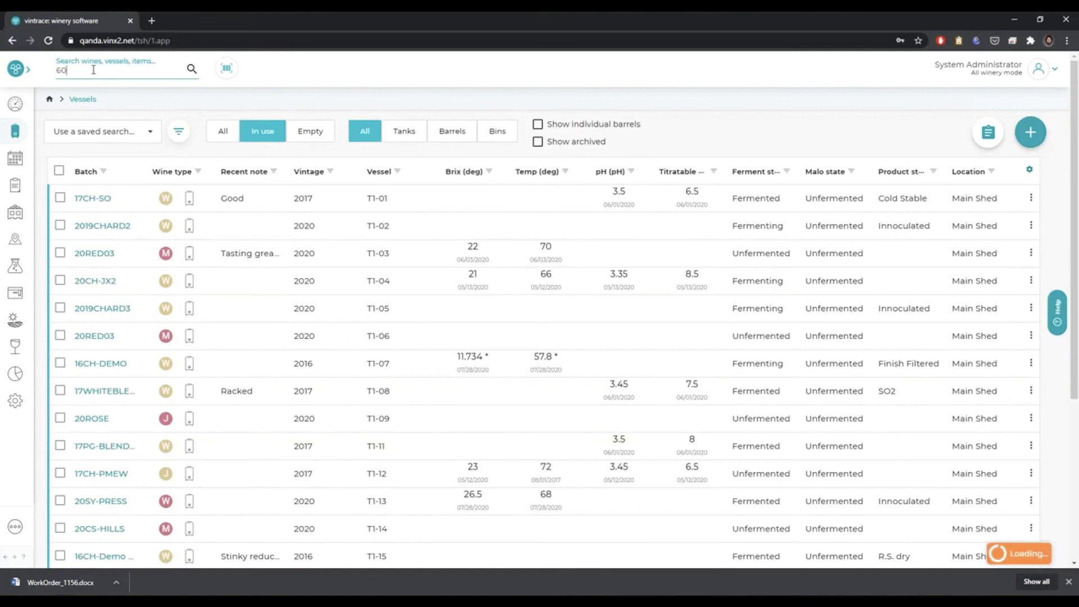
pyautogui.write('t-18')
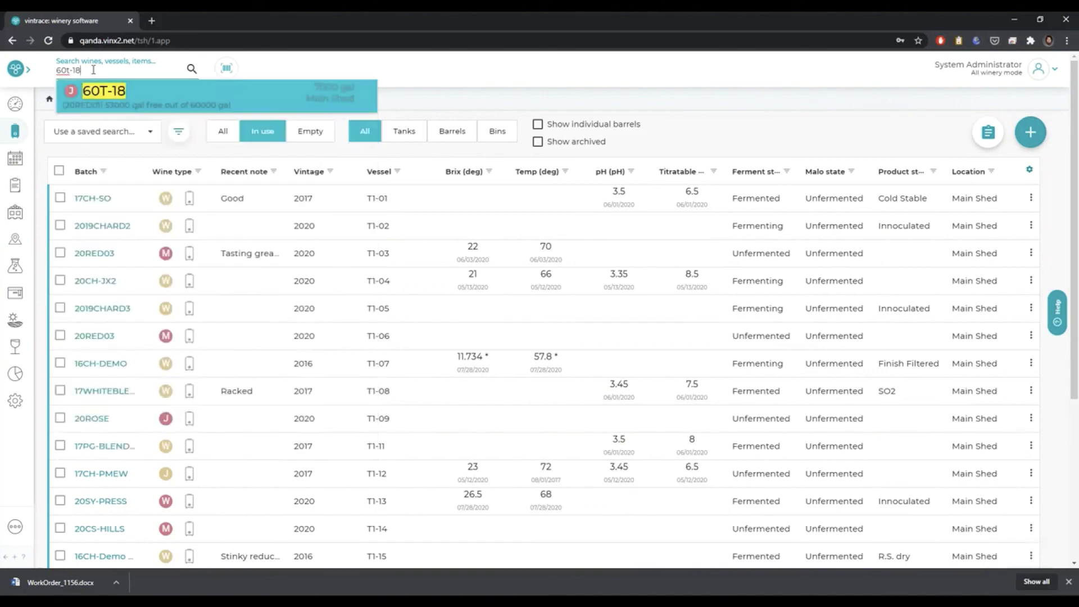
pyautogui.click(162, 111)
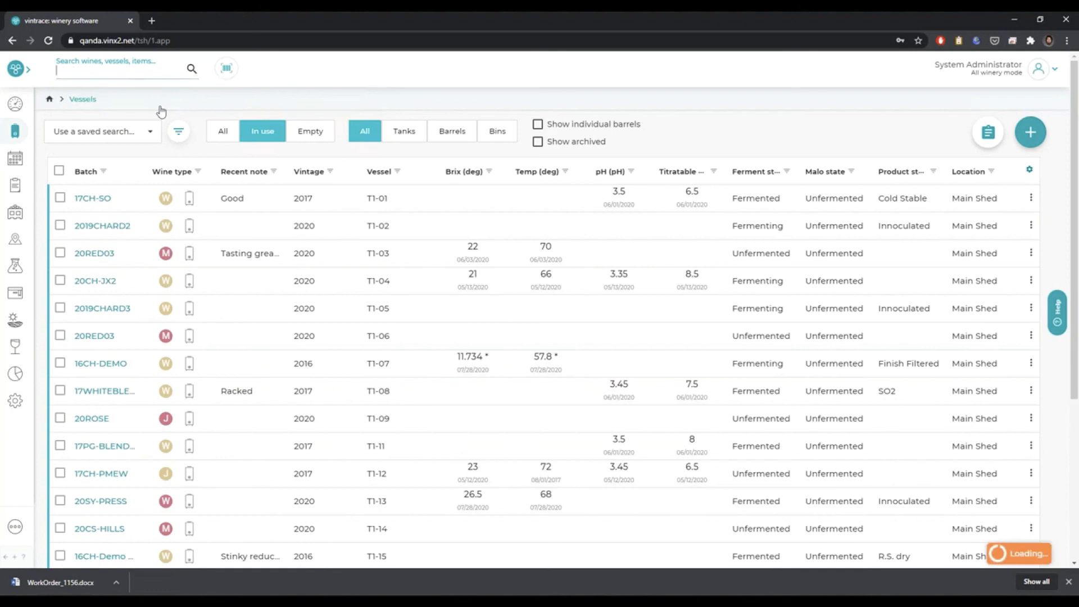
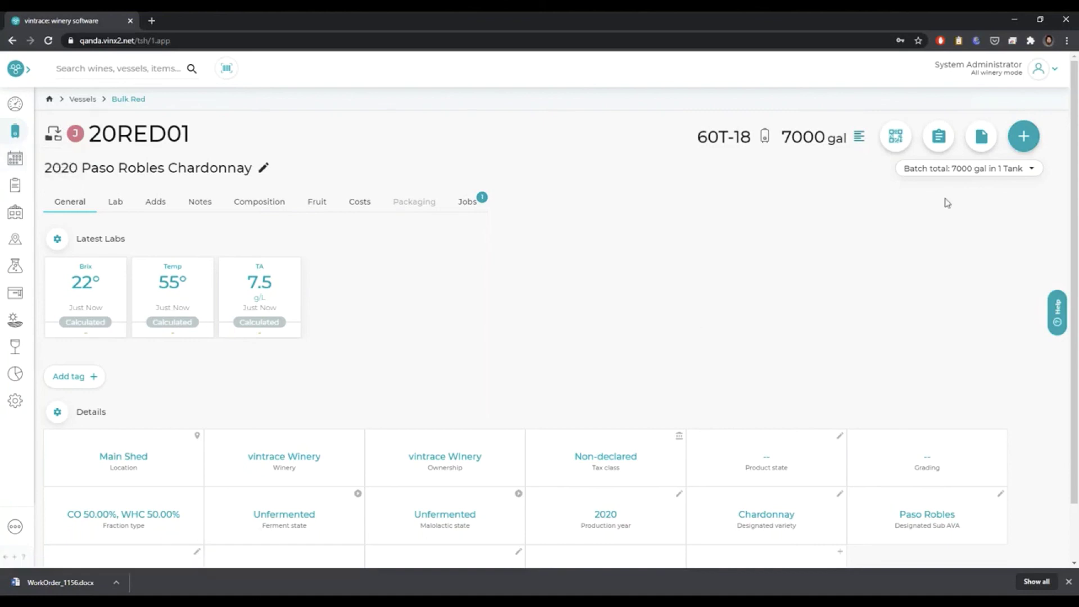
# - Start a racking transfer from 60T-18 to a barrel group with 7000 gal out
pyautogui.click(939, 137)
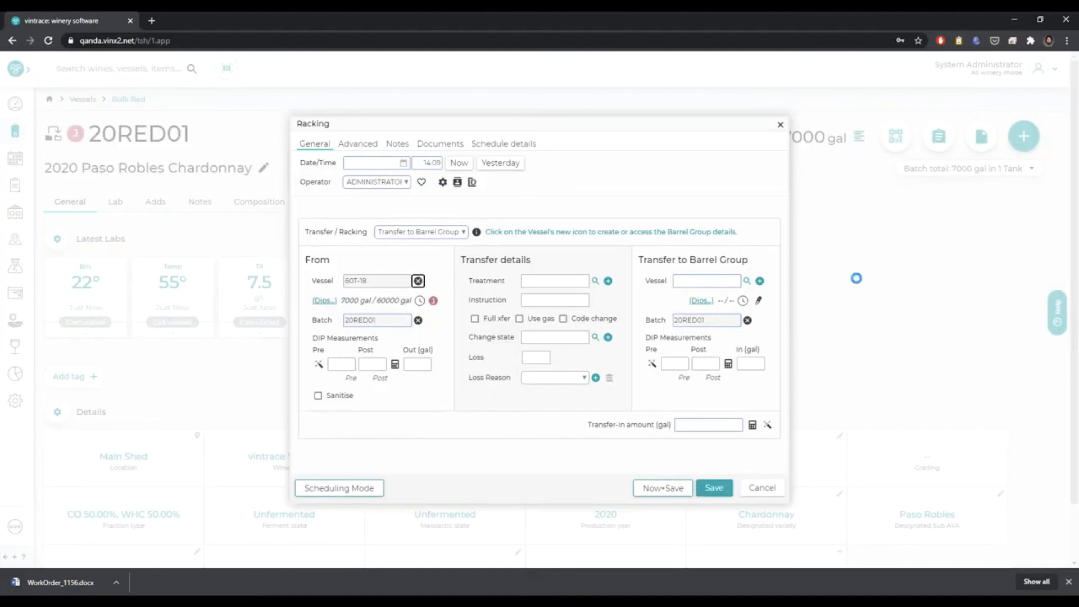
pyautogui.click(422, 364)
pyautogui.write('7000')
# - Start a new destination barrel group and replace its code with 20RED01(BG)
pyautogui.click(760, 285)
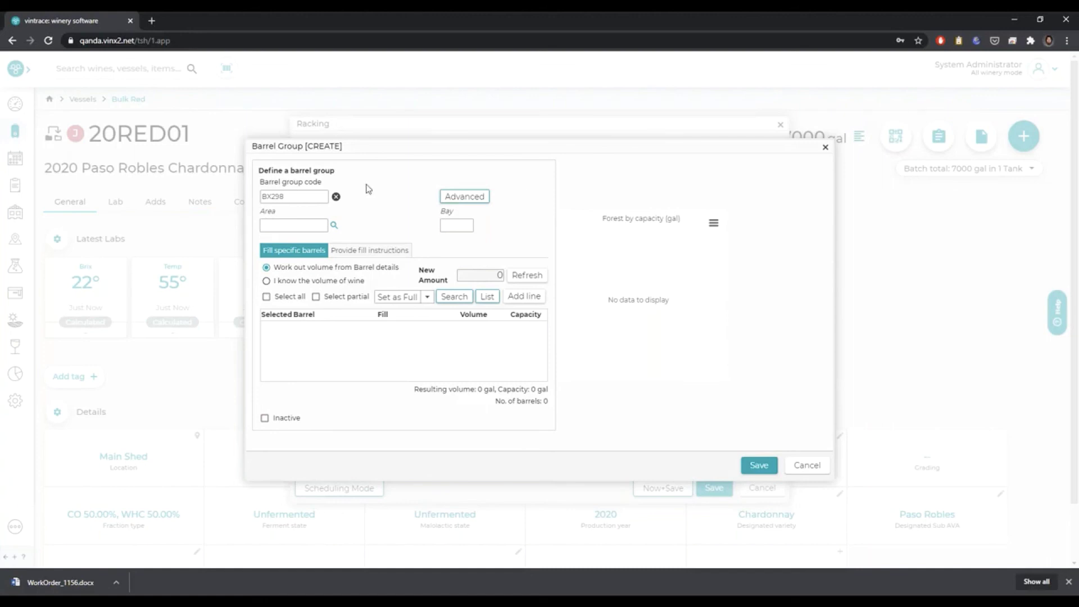
pyautogui.click(336, 198)
pyautogui.click(295, 198)
pyautogui.write('20RED01_BC')
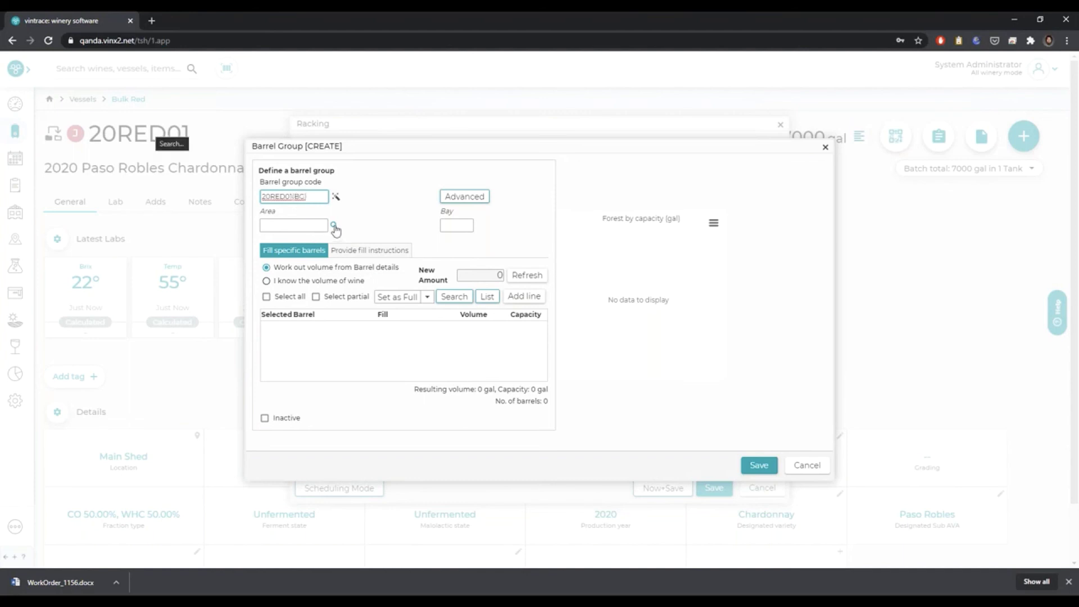
# - Search the storage areas for "barr" and set the barrel group's area to SA1 - Barrel Shed
pyautogui.click(309, 225)
pyautogui.write('barr')
pyautogui.press('Return')
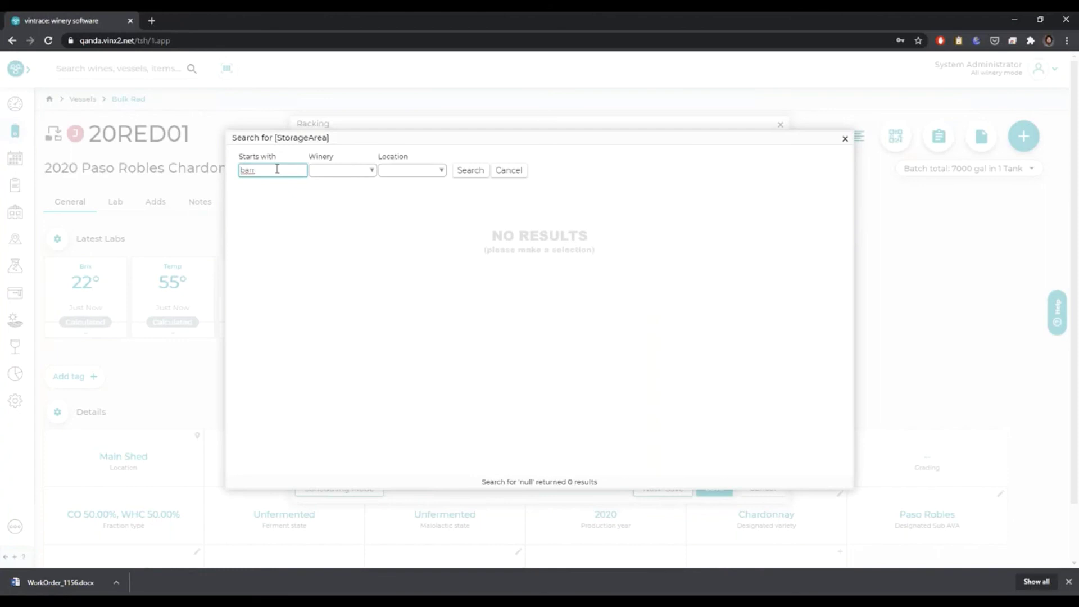
pyautogui.press('Return')
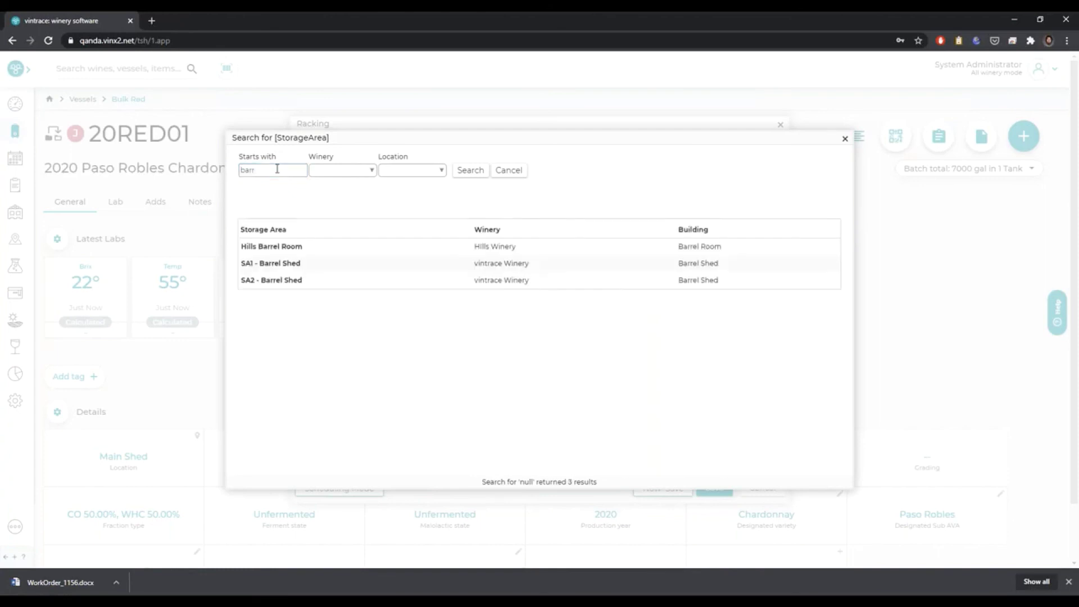
pyautogui.click(300, 264)
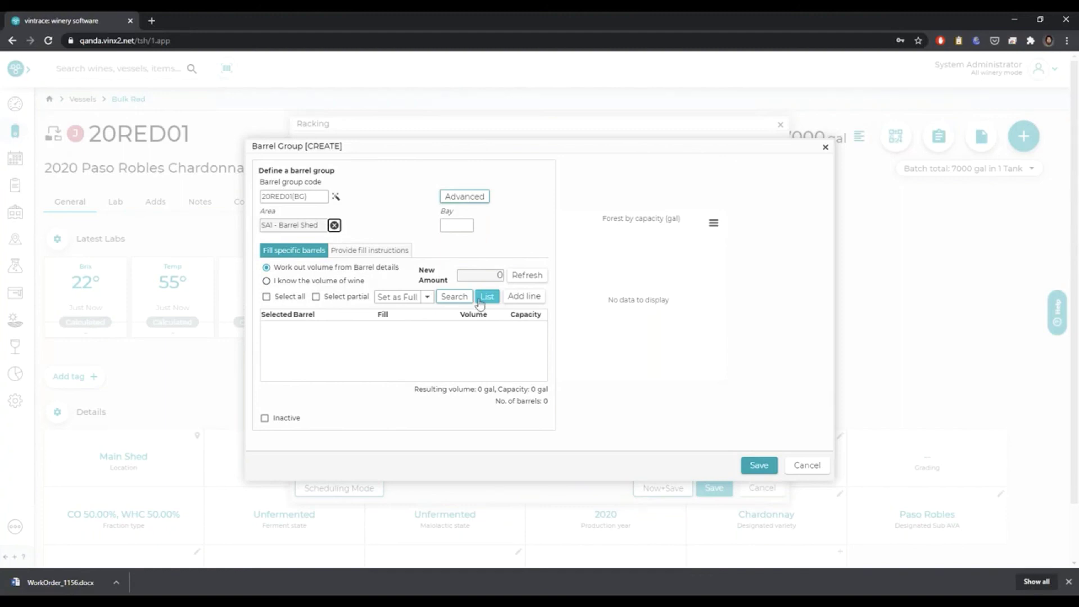
# - Search for empty barrels and add BJG0904 through BJG0909 and BJG0911 to the barrel group
pyautogui.click(455, 298)
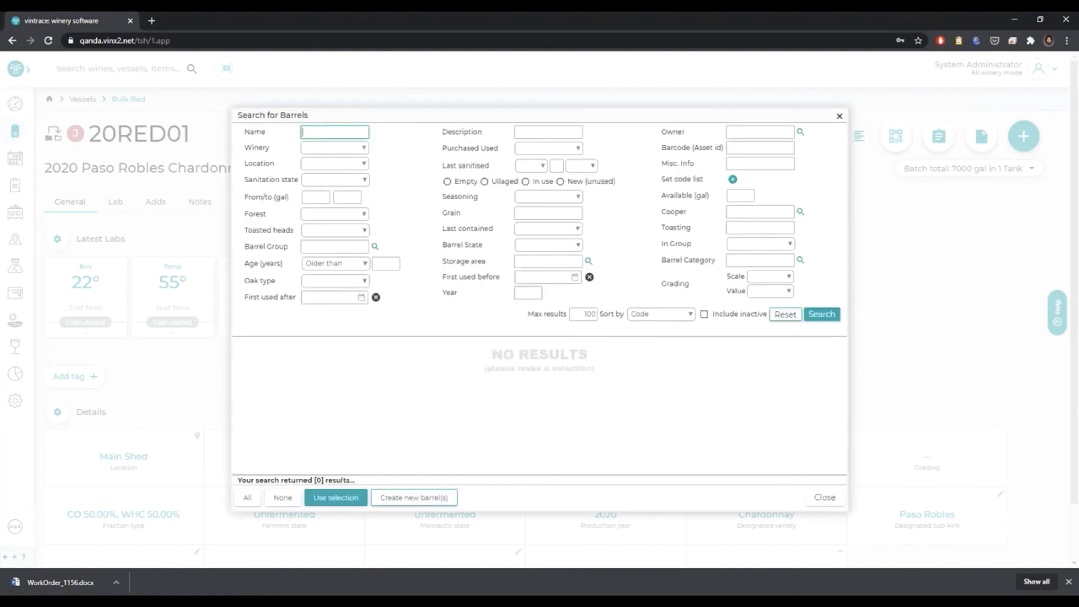
pyautogui.click(447, 181)
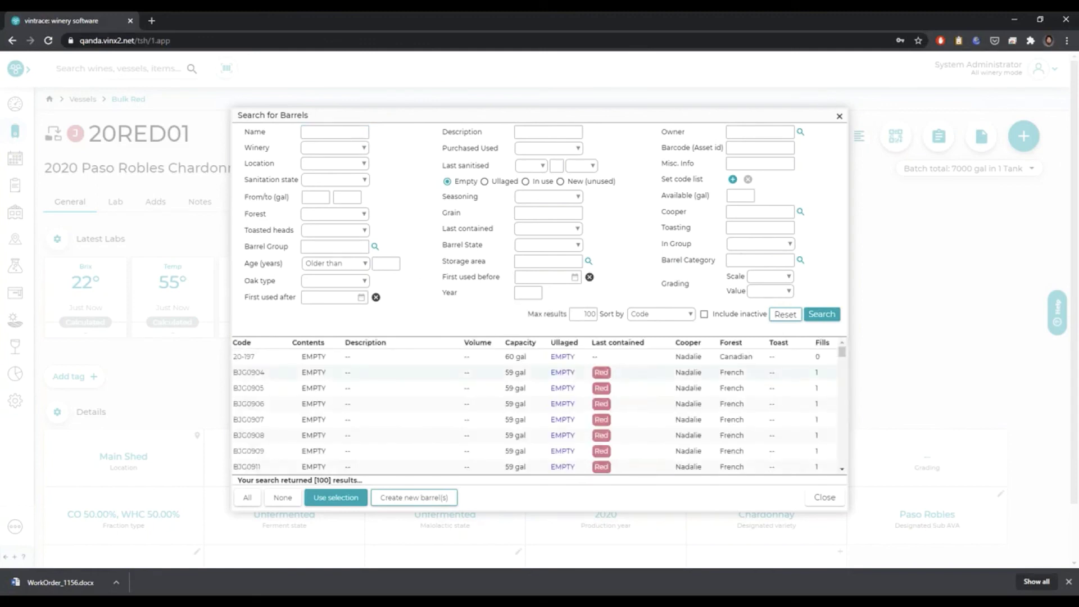
pyautogui.click(398, 373)
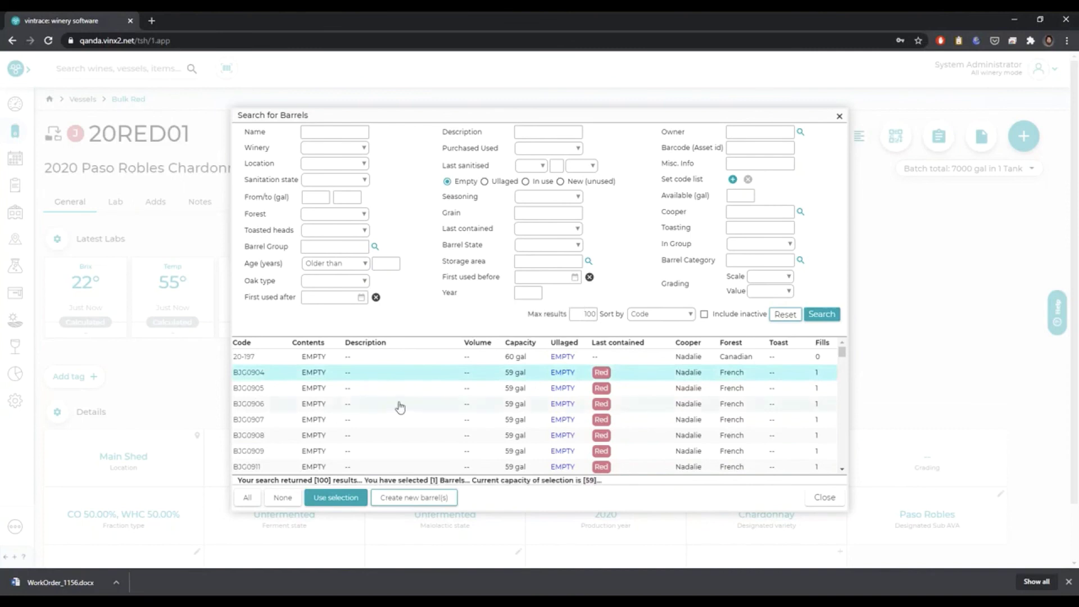
pyautogui.click(400, 392)
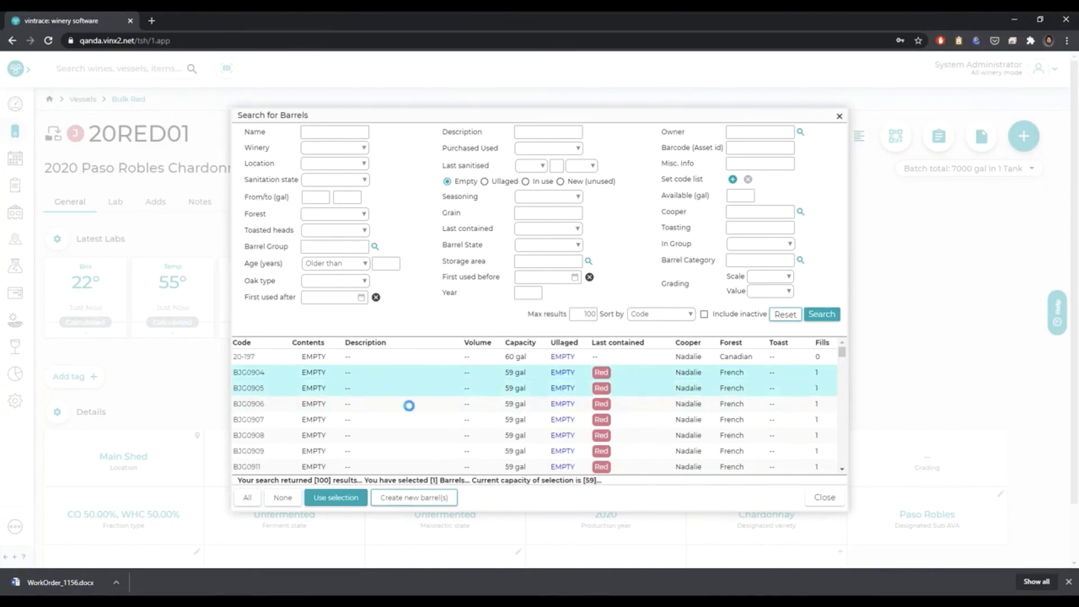
pyautogui.click(408, 405)
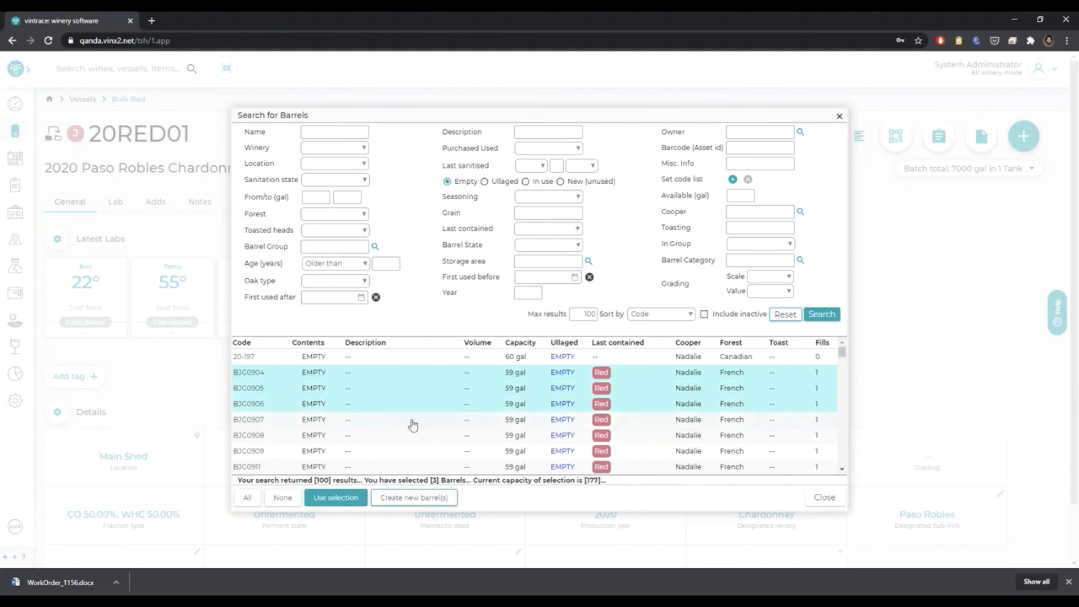
pyautogui.click(413, 427)
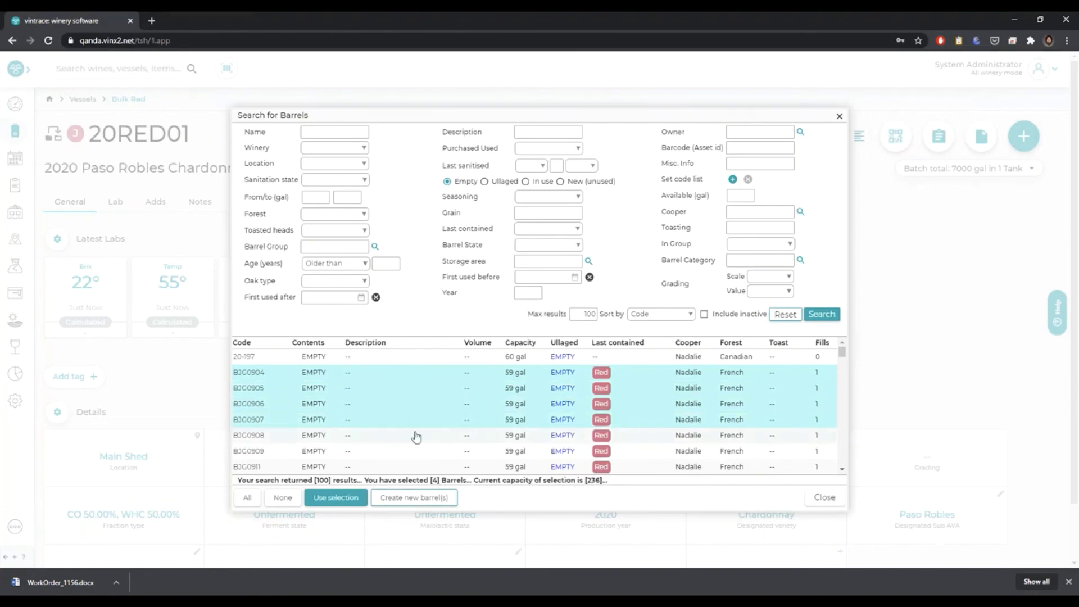
pyautogui.click(436, 439)
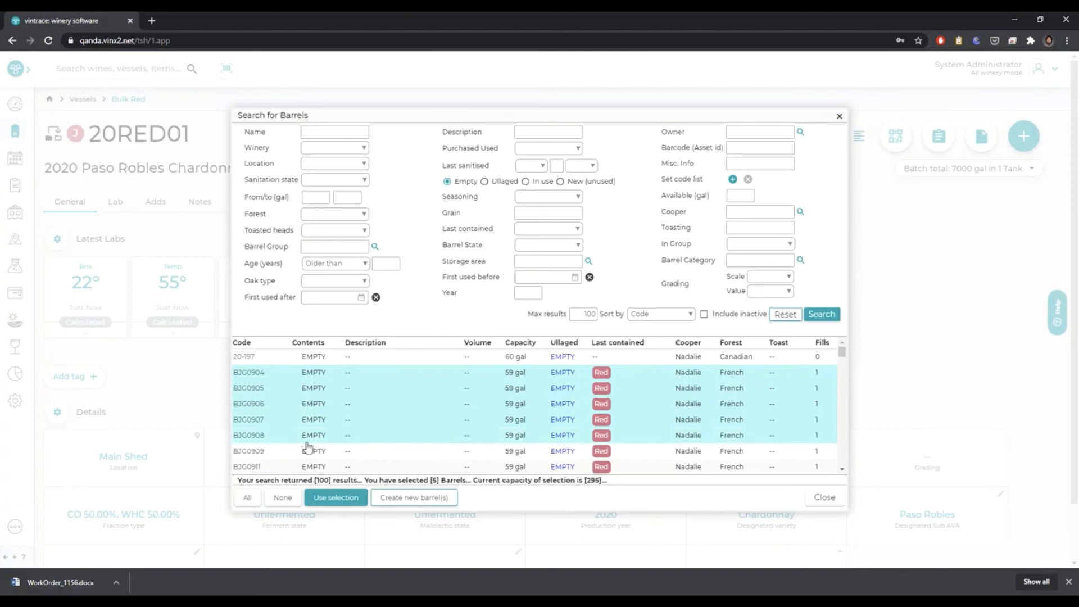
pyautogui.click(380, 457)
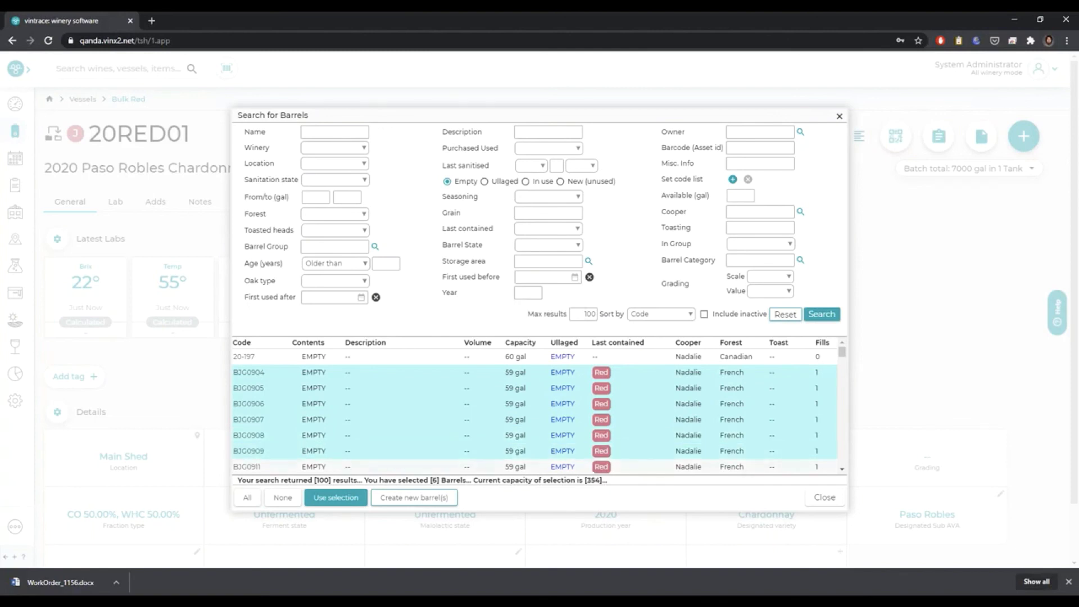
pyautogui.click(380, 466)
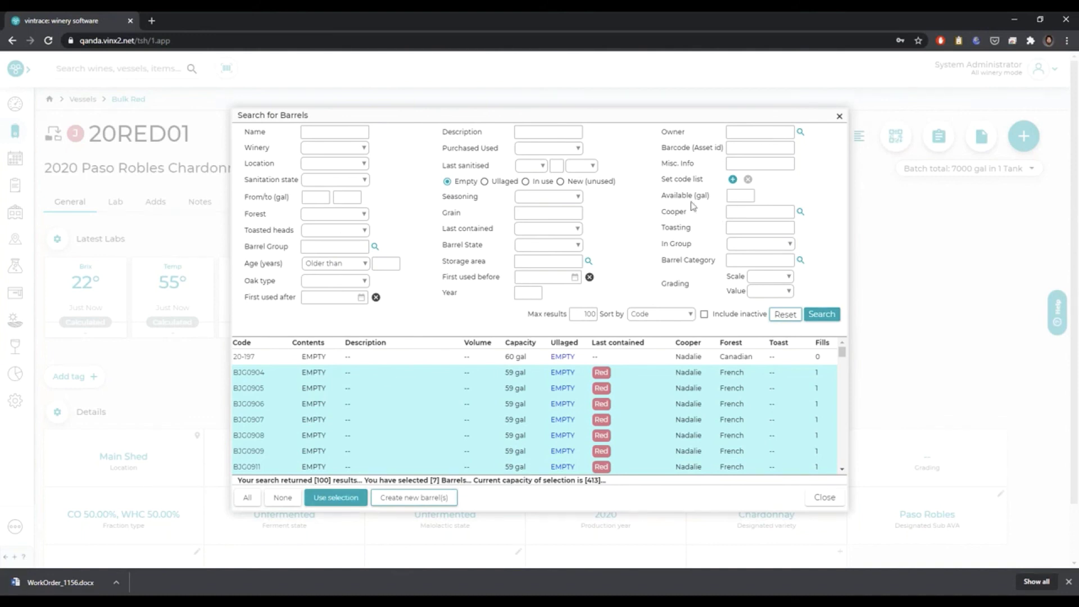
pyautogui.click(329, 500)
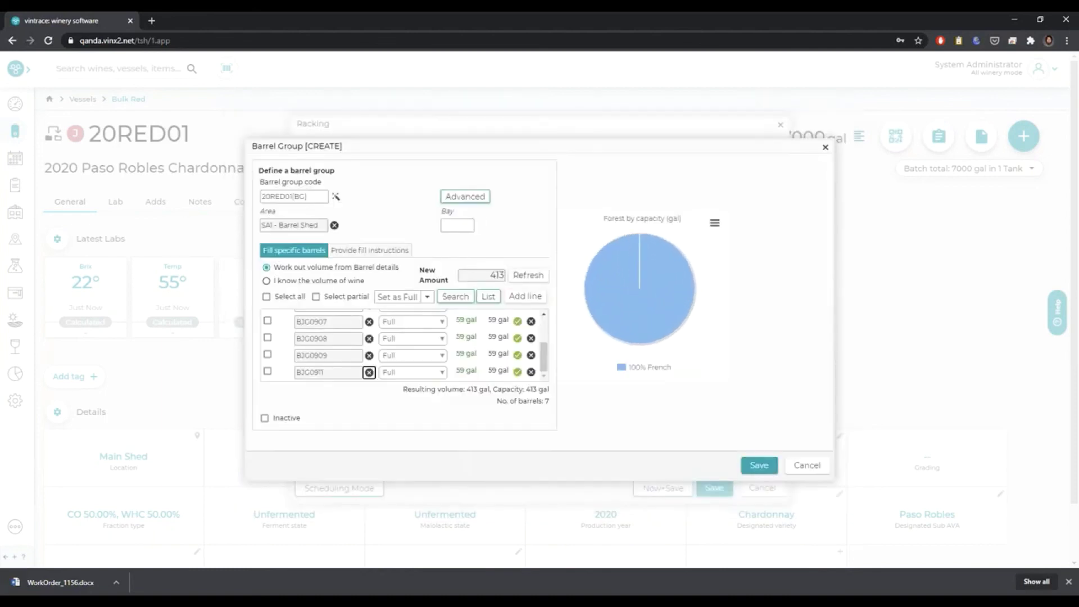
# - Switch the barrel group to a known wine volume and set the new amount to 385 gal
pyautogui.moveTo(543, 346); pyautogui.dragTo(543, 321)
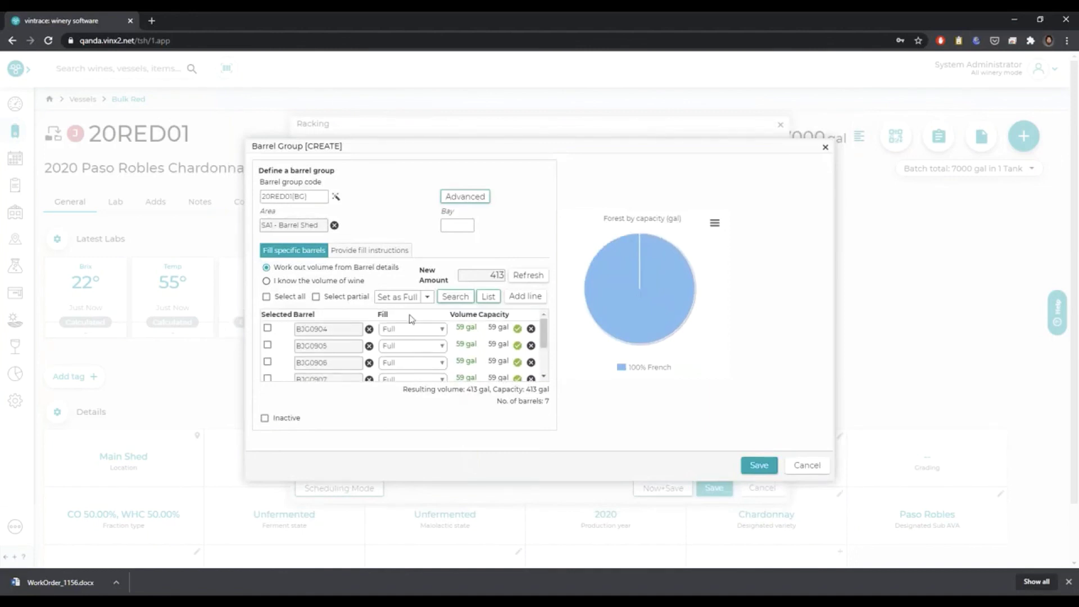
pyautogui.click(292, 283)
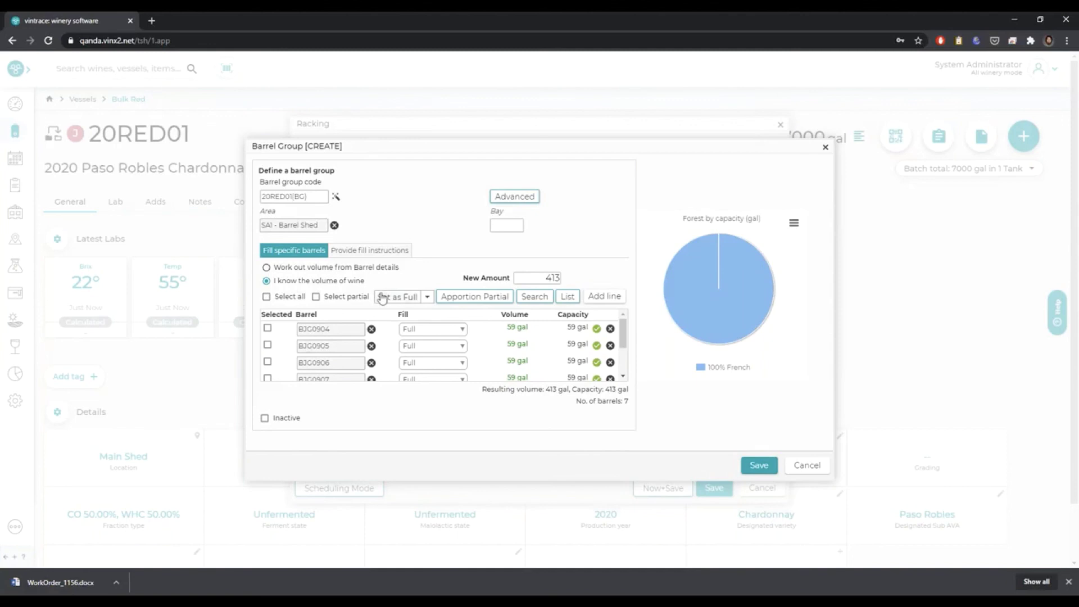
pyautogui.click(539, 278)
pyautogui.doubleClick(547, 278)
pyautogui.write('385')
# - Set all barrels to Partial (remaining), apportion the volume across them, and save the barrel group
pyautogui.click(269, 297)
pyautogui.click(428, 301)
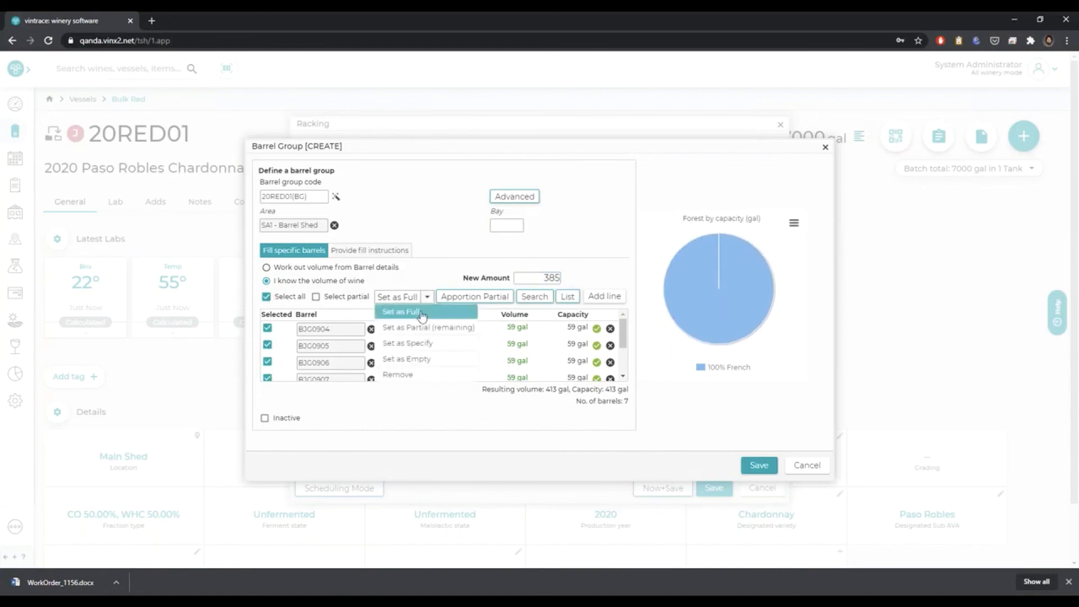
pyautogui.click(419, 328)
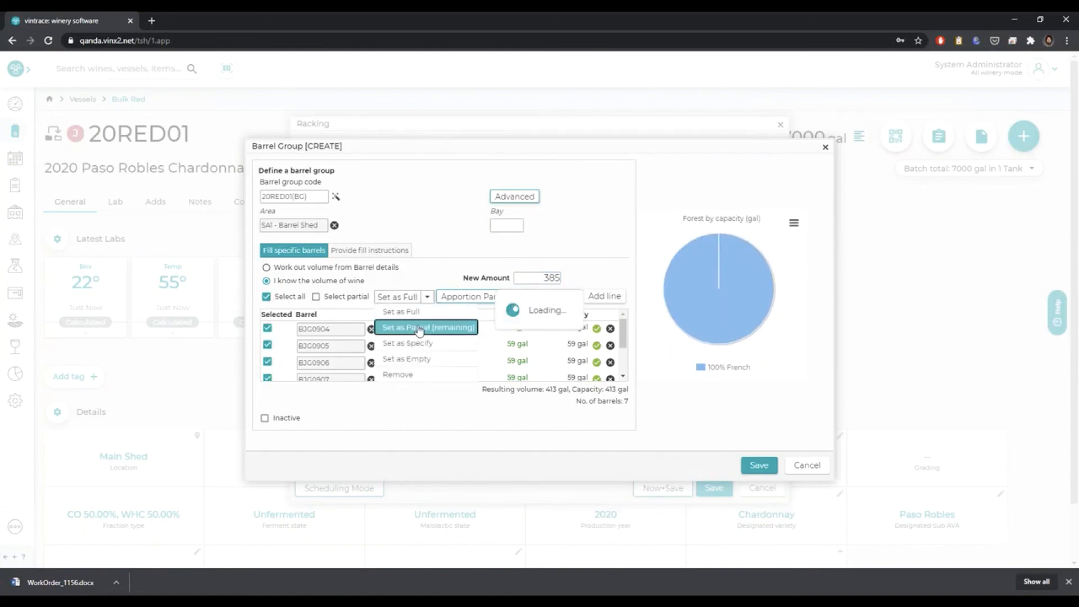
pyautogui.click(470, 302)
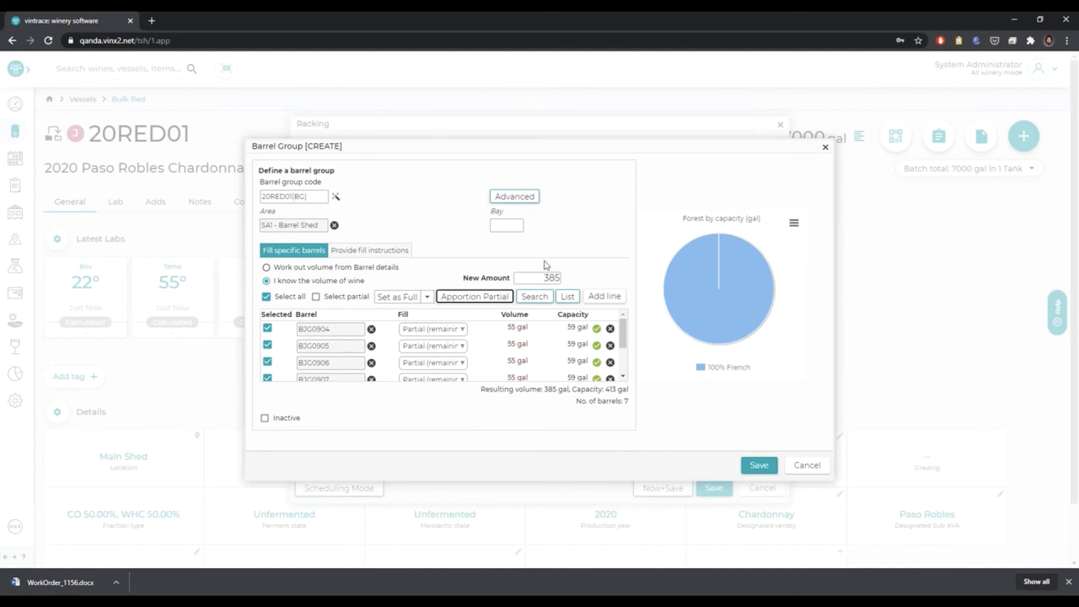
pyautogui.click(753, 467)
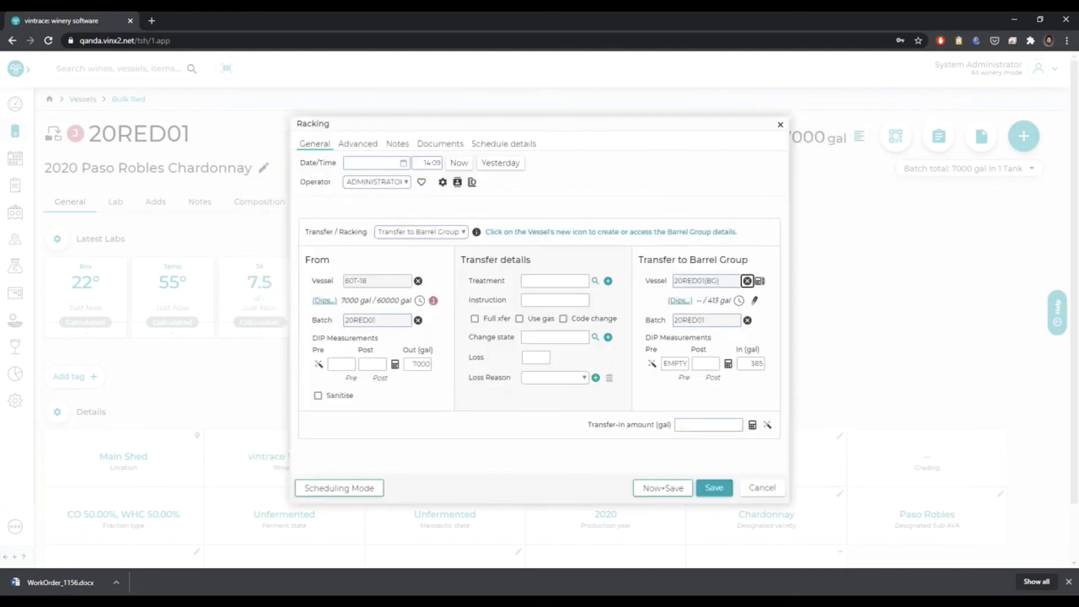
# - Set the volume out of 60T-18 to 385 gal and calculate the transfer-in amount
pyautogui.doubleClick(407, 364)
pyautogui.write('385')
pyautogui.click(752, 425)
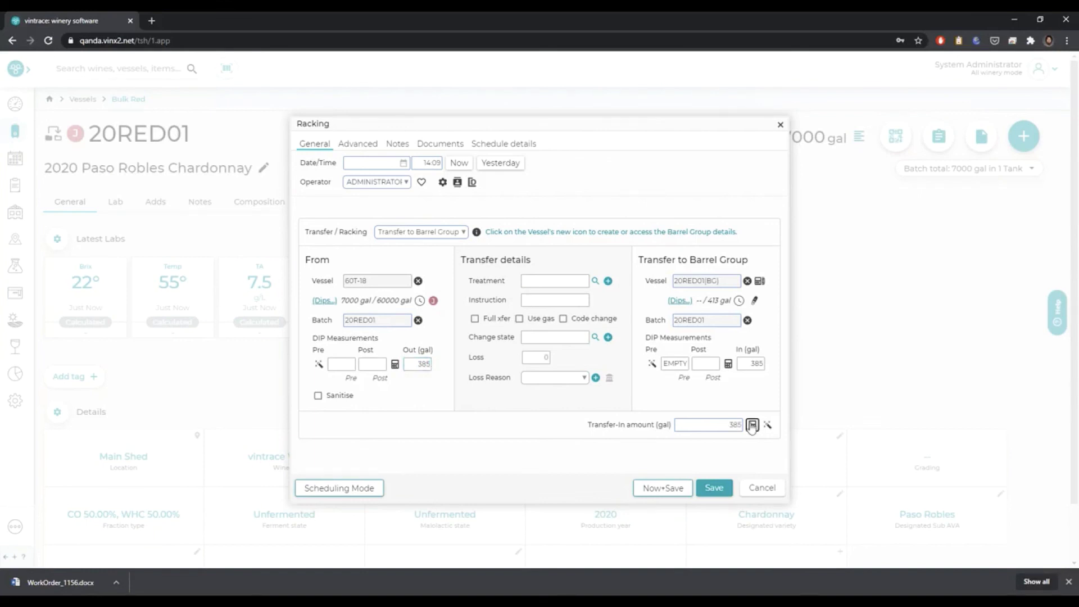
# - Save the racking transfer with the current date and time
pyautogui.click(759, 283)
pyautogui.moveTo(470, 281); pyautogui.dragTo(504, 281)
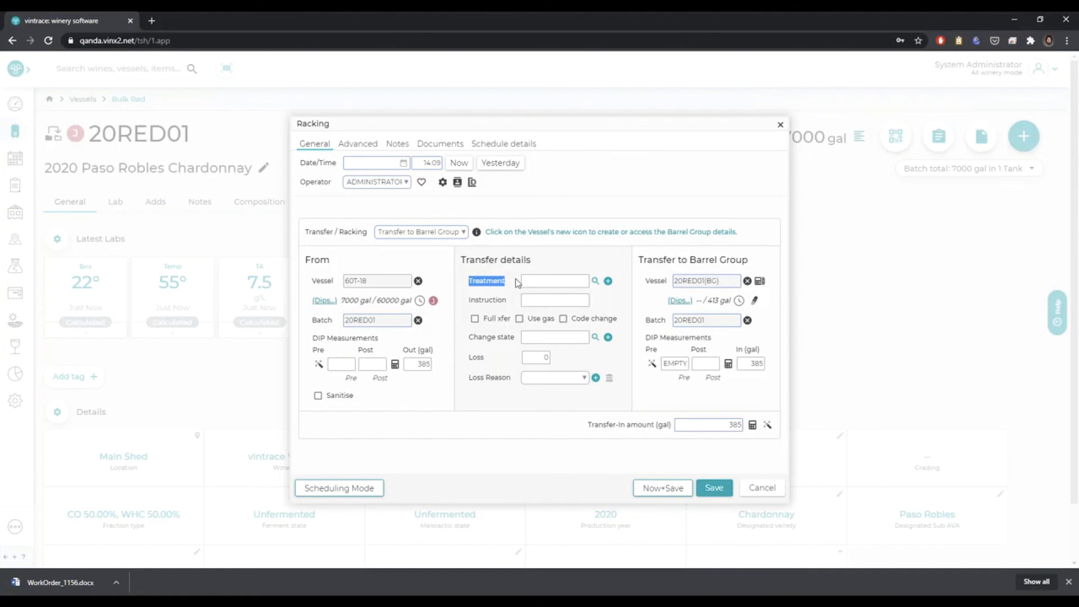
pyautogui.rightClick(655, 489)
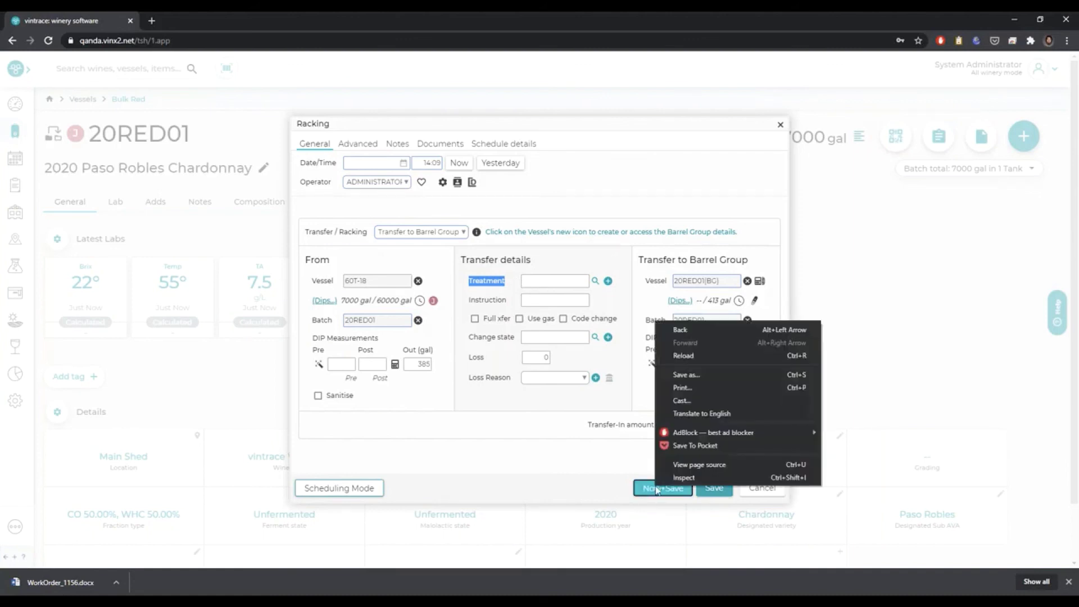
# - Save the 20RED01 racking to the barrel group with the current date and time, and open the barrel portion from the batch total
pyautogui.press('Escape')
pyautogui.press('Return')
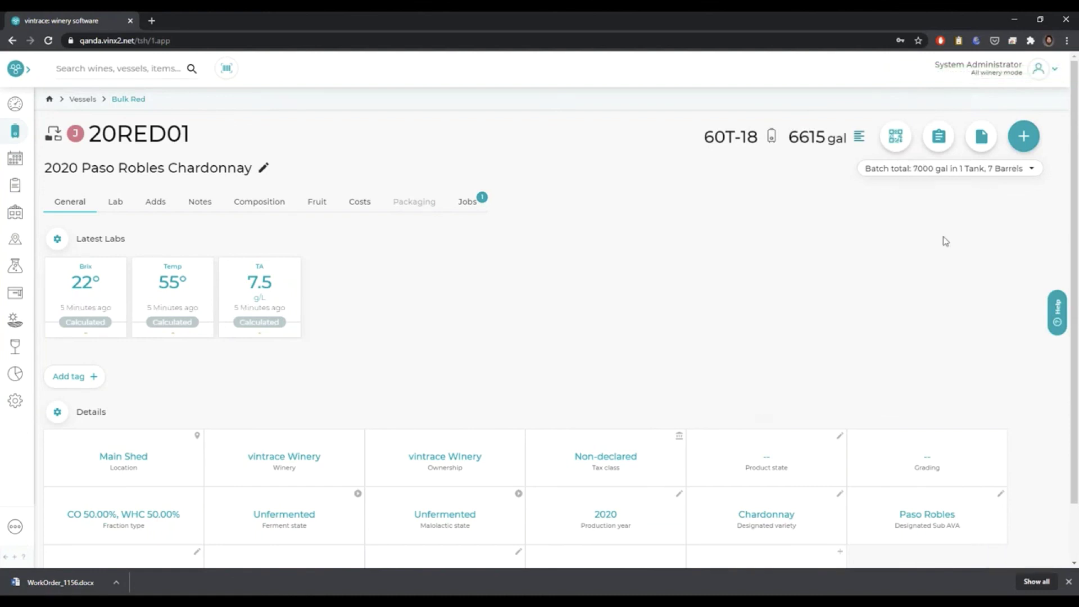
pyautogui.click(989, 173)
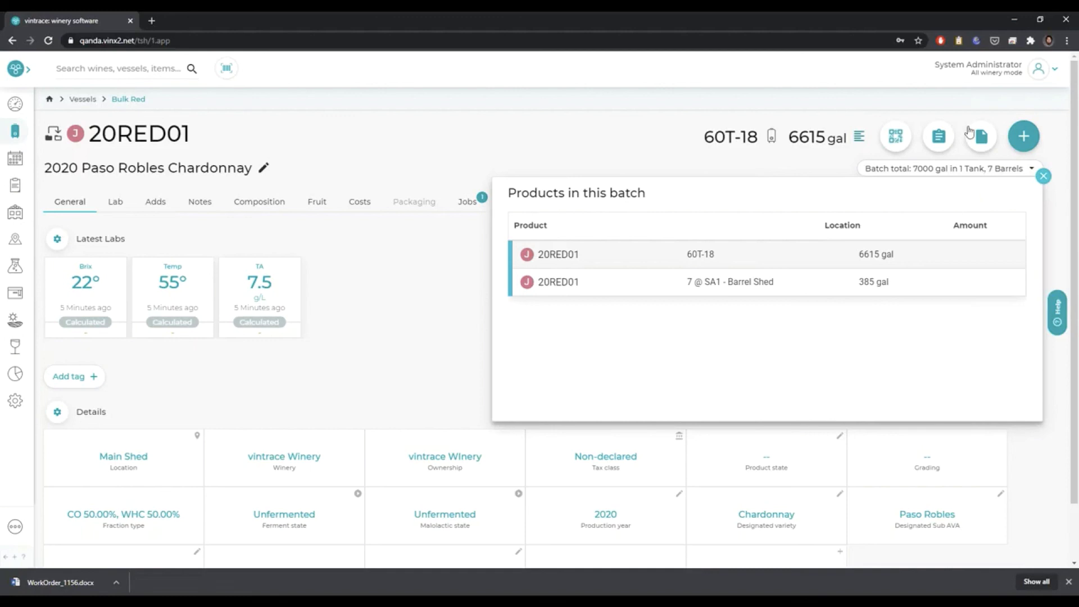
pyautogui.click(717, 283)
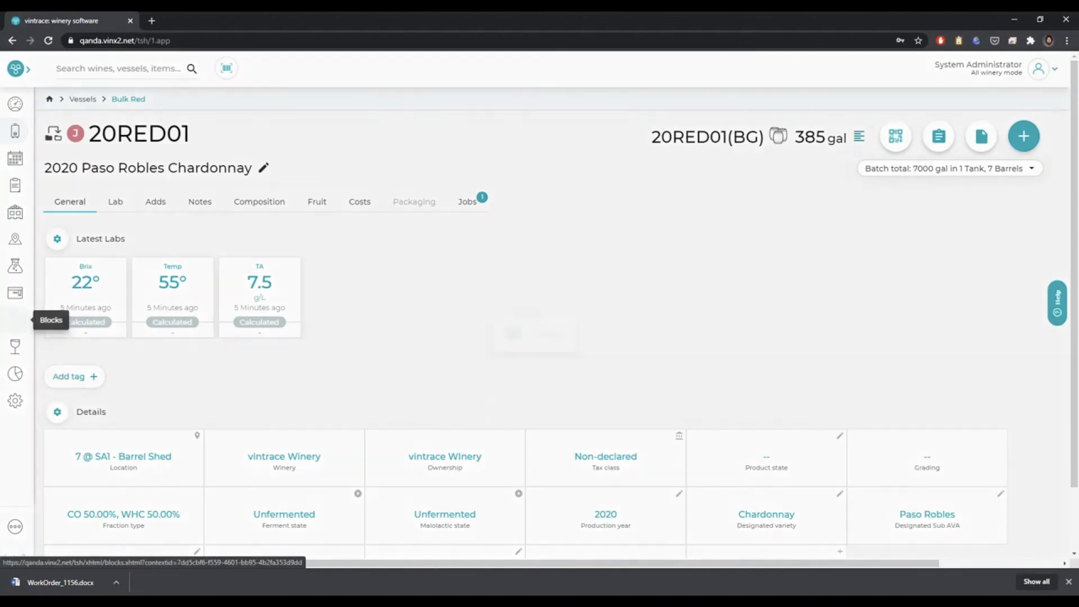
# - Open the vineyard blocks list and hide its Rows and Grower columns
pyautogui.click(15, 320)
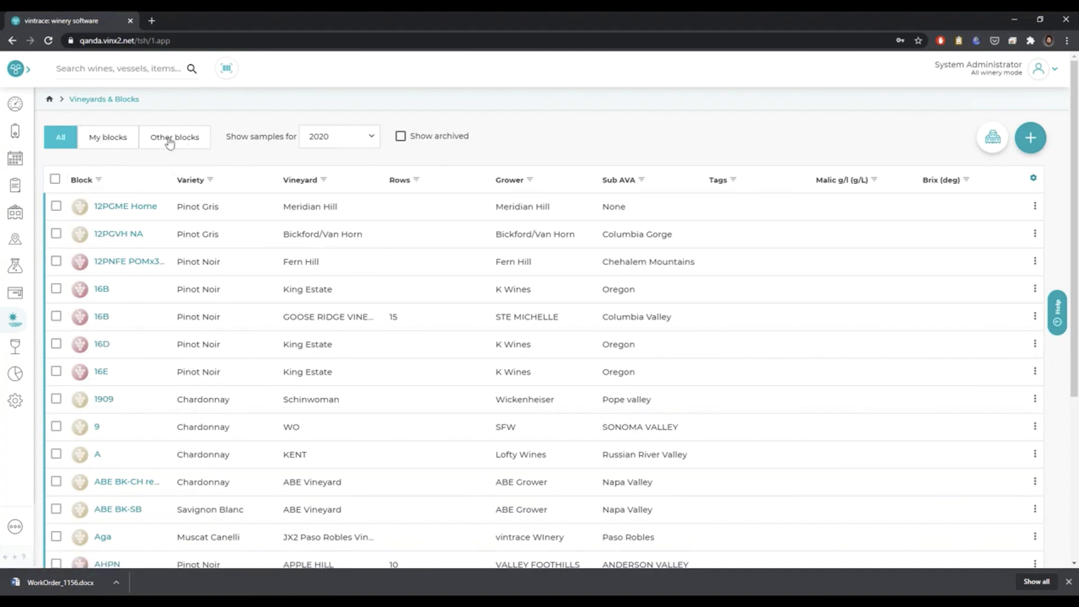
pyautogui.click(1034, 181)
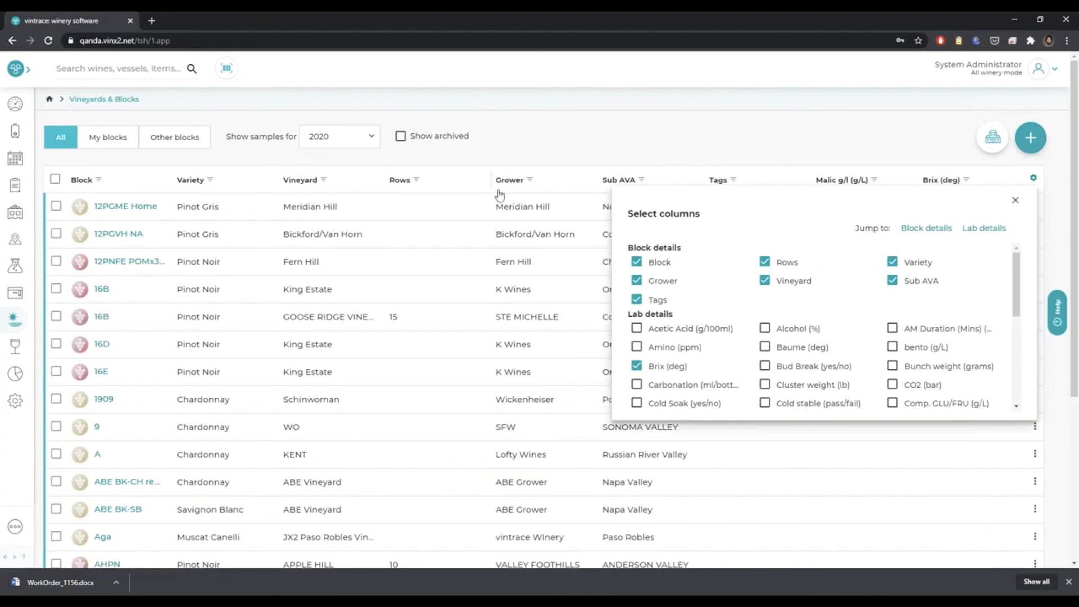
pyautogui.click(766, 263)
pyautogui.click(643, 282)
pyautogui.moveTo(1016, 294); pyautogui.dragTo(1021, 349)
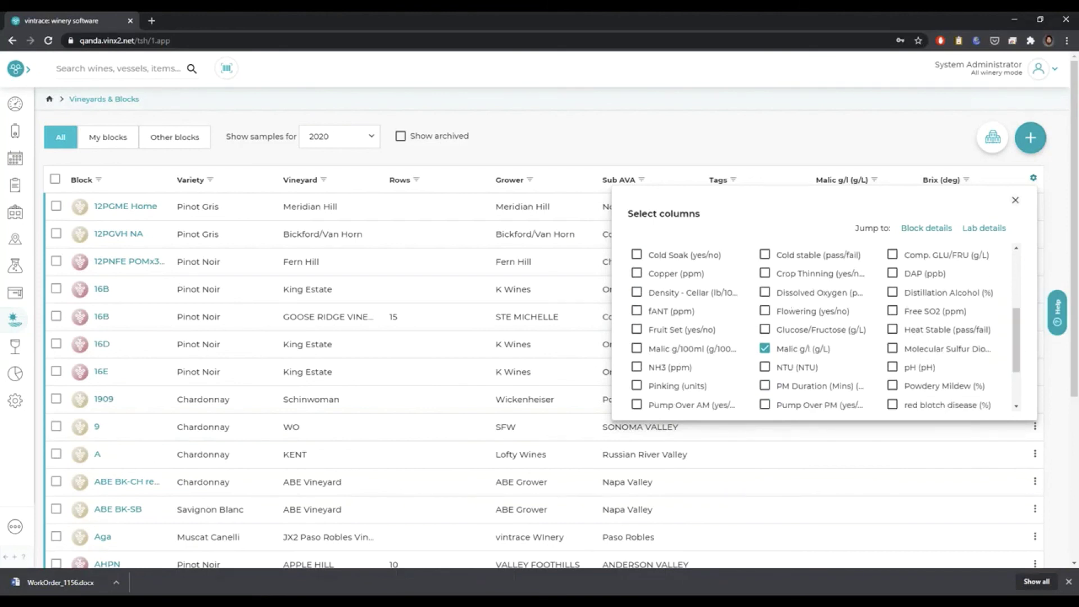
pyautogui.click(1015, 200)
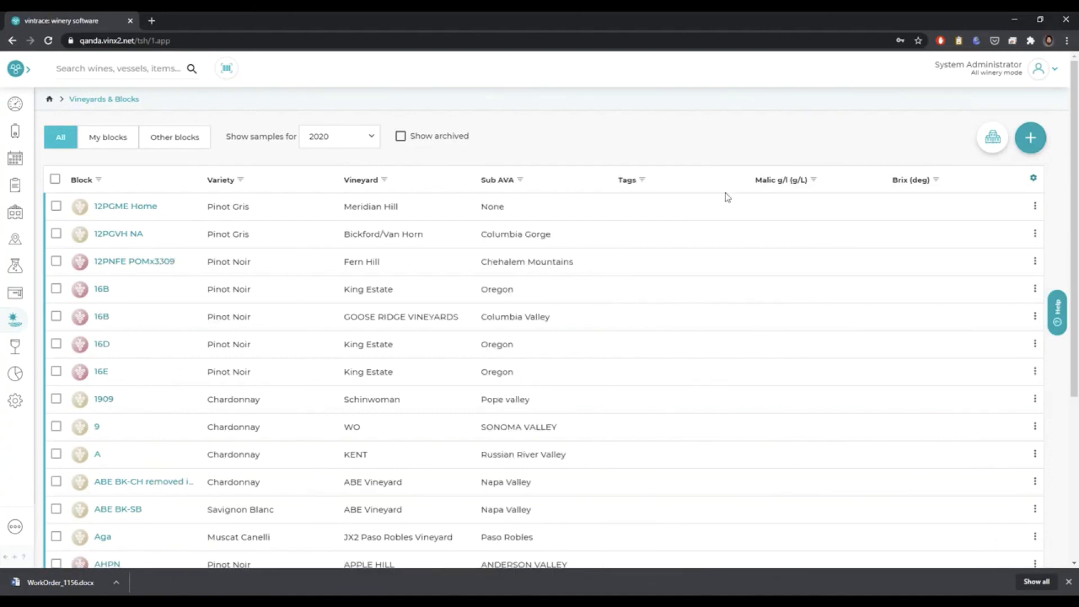
# - Filter the blocks to those with a tested Brix value from 22 degrees
pyautogui.click(910, 184)
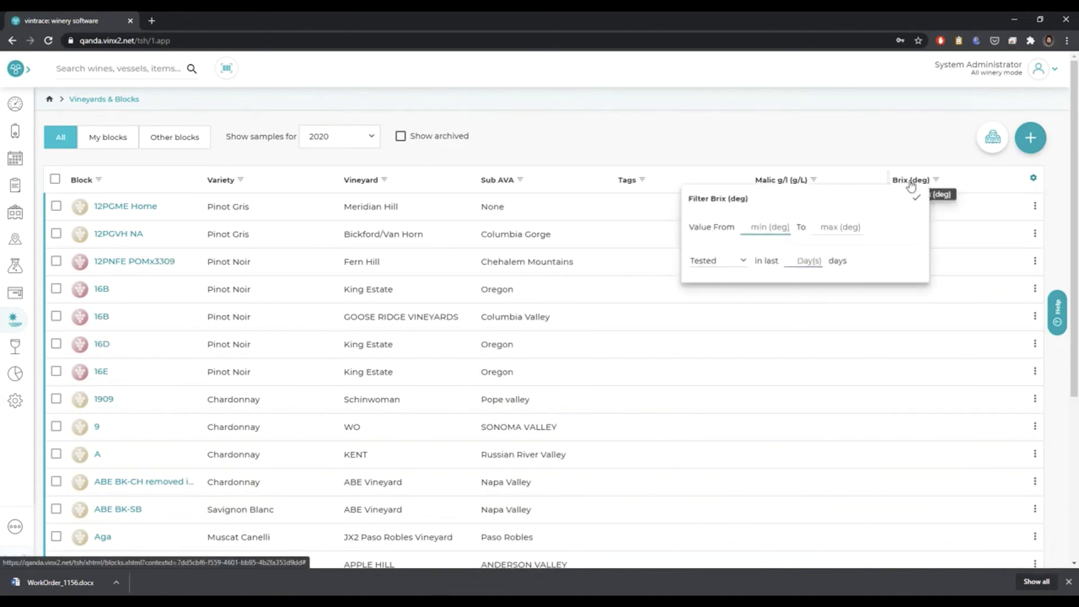
pyautogui.write('22')
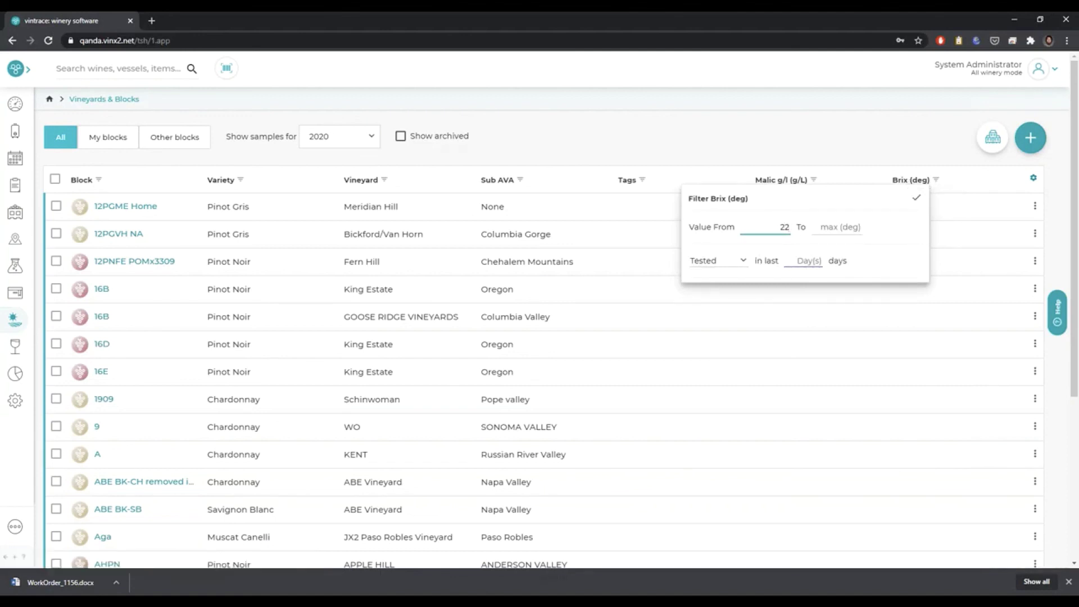
pyautogui.click(743, 262)
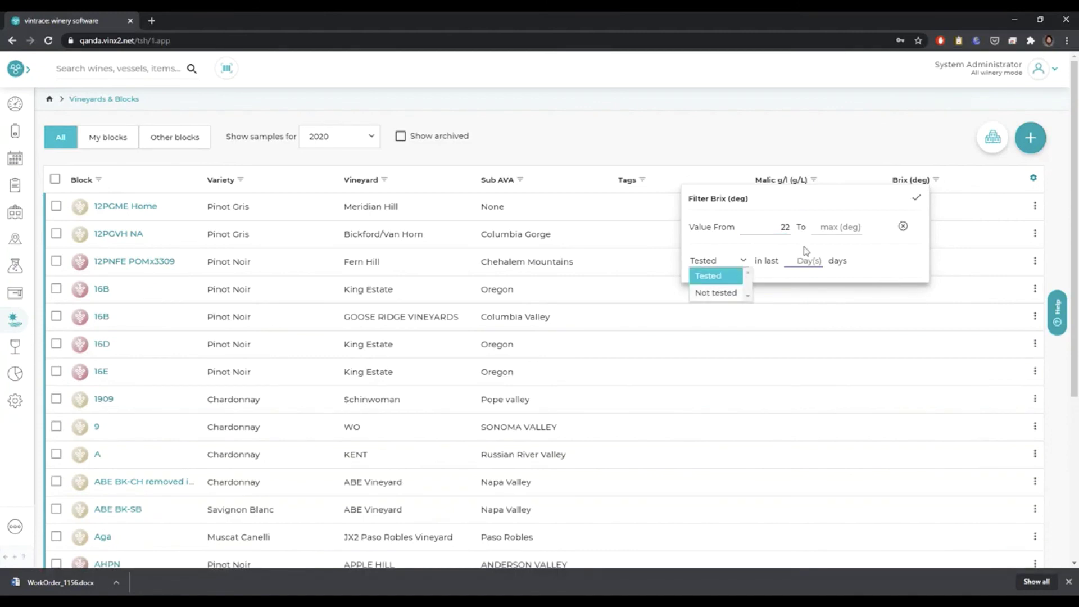
pyautogui.click(914, 202)
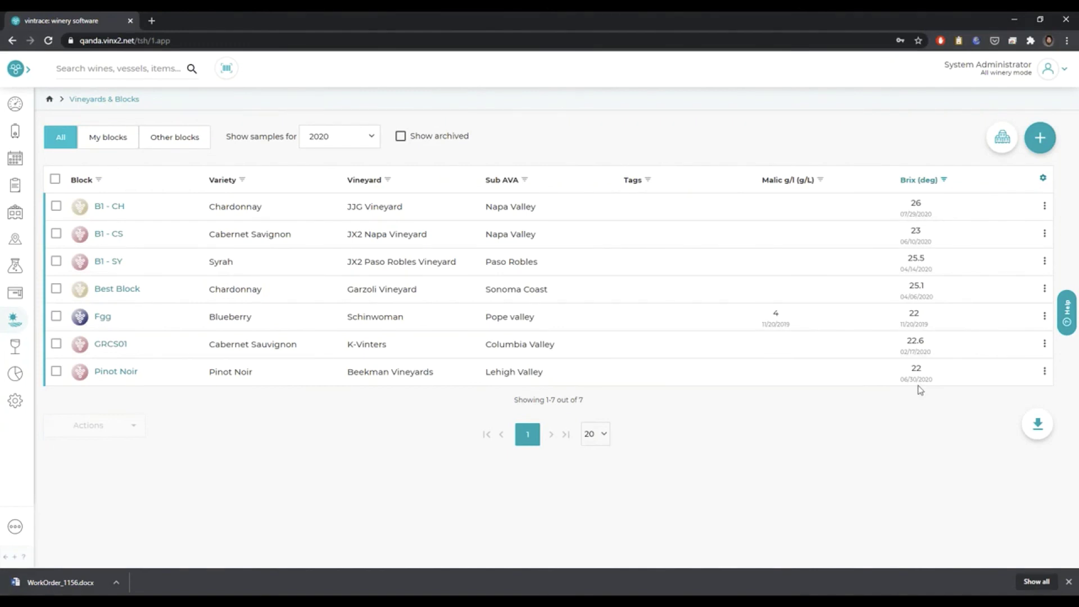
# - Select all filtered blocks and review the available export formats and QR code label options
pyautogui.click(55, 180)
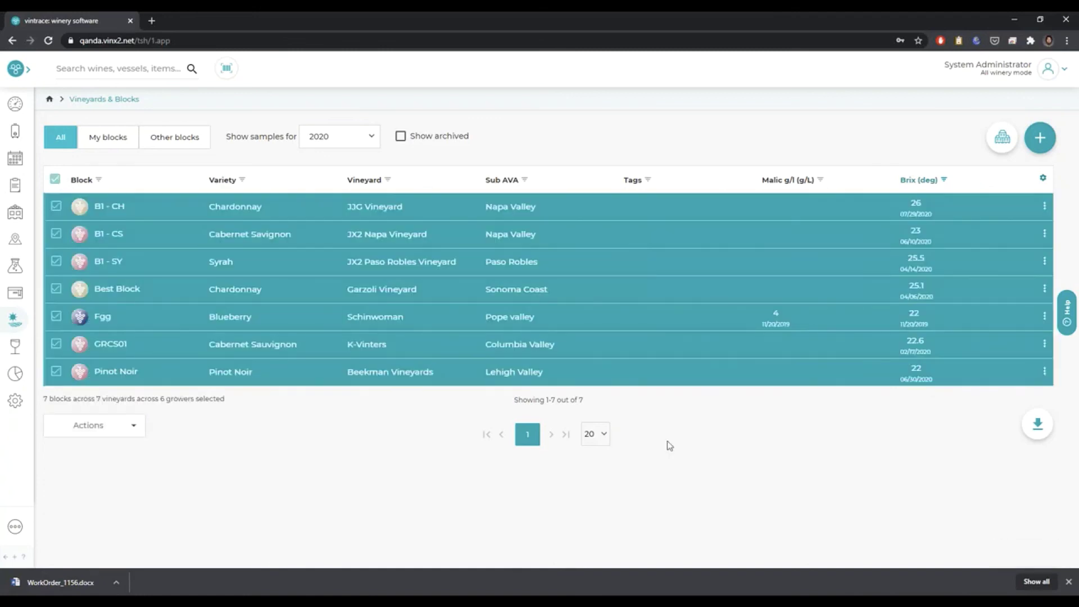
pyautogui.click(1037, 425)
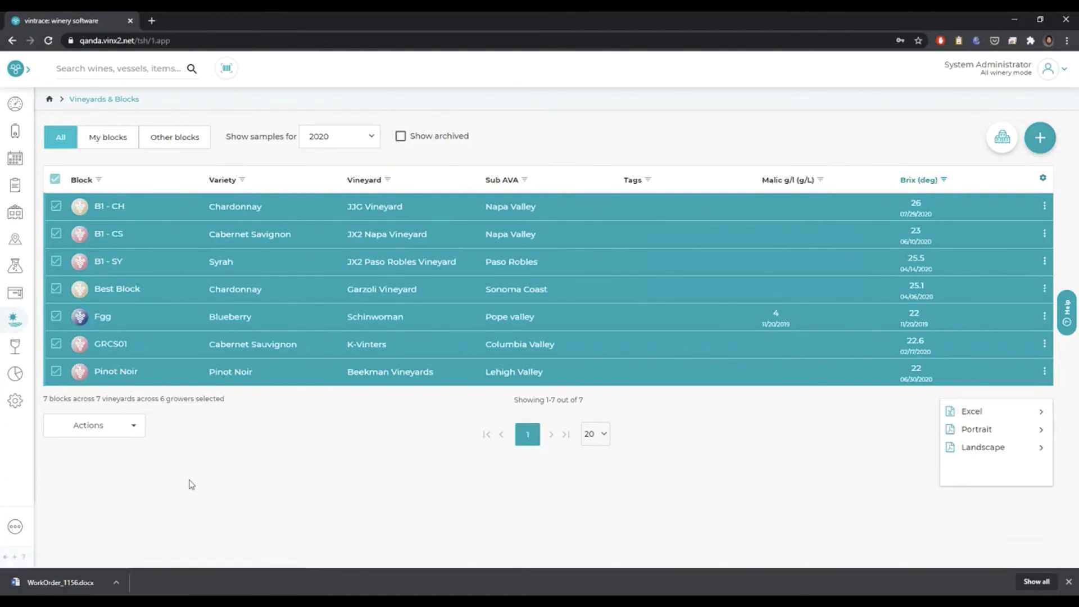
pyautogui.click(118, 432)
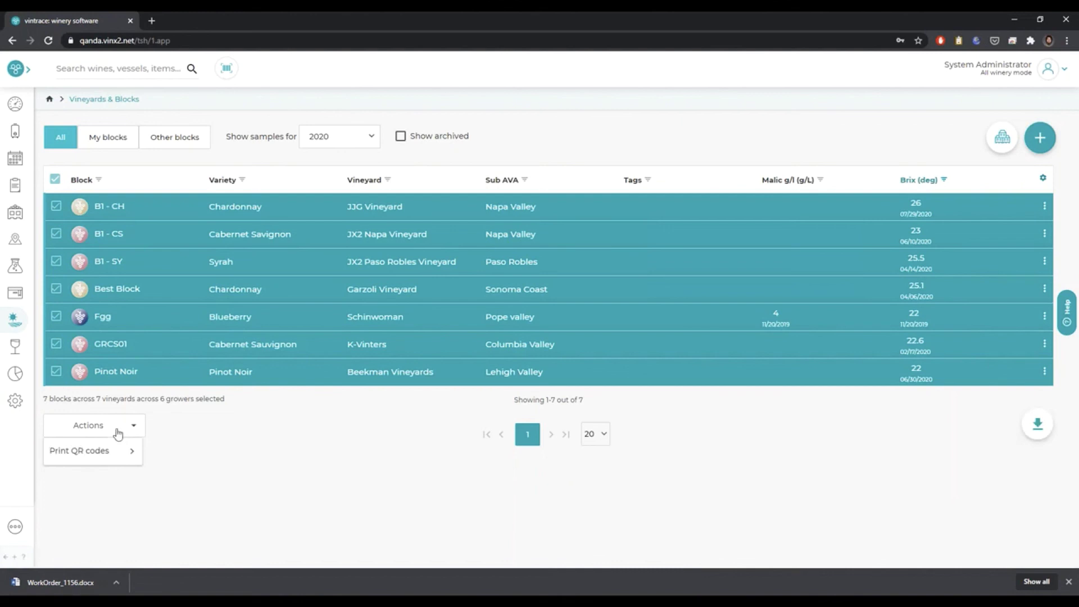
pyautogui.moveTo(110, 458)
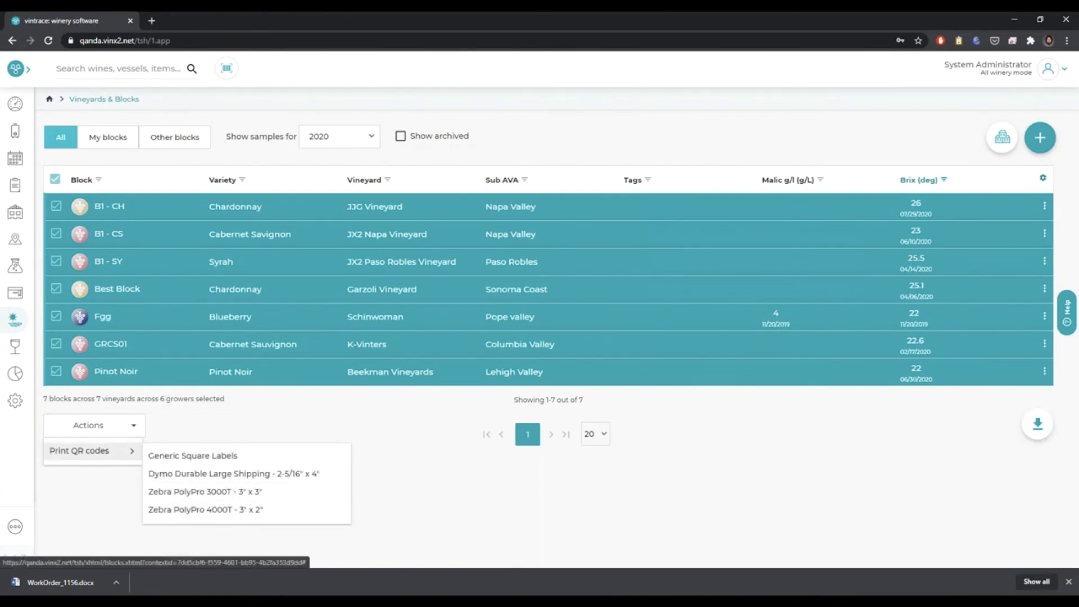
pyautogui.click(266, 209)
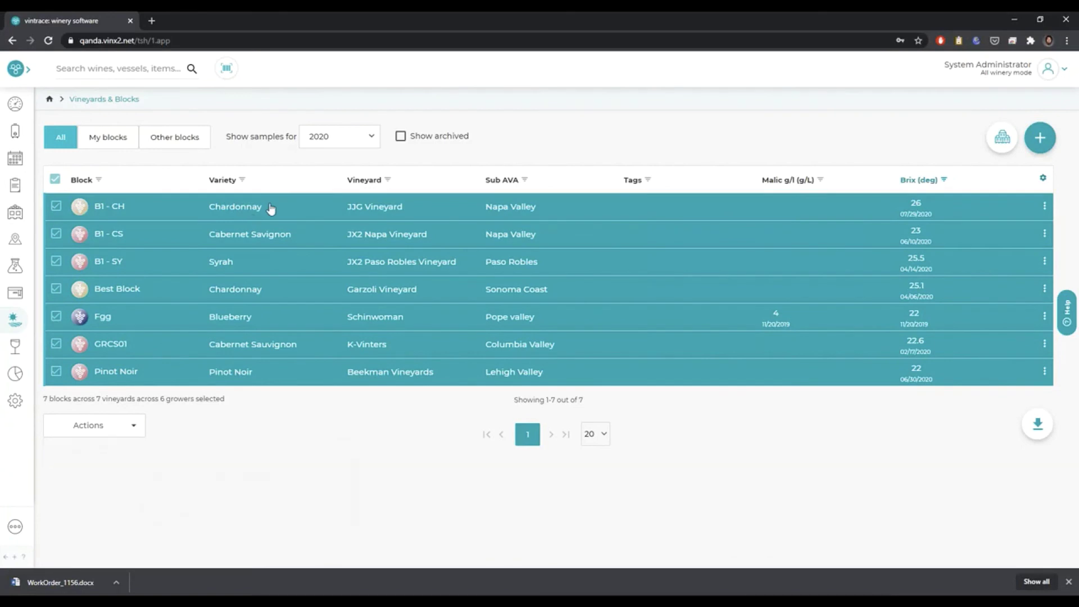
# - Open the B1 - CH block overview and chart its Brix and pH lab metrics for vintage 2020
pyautogui.click(106, 214)
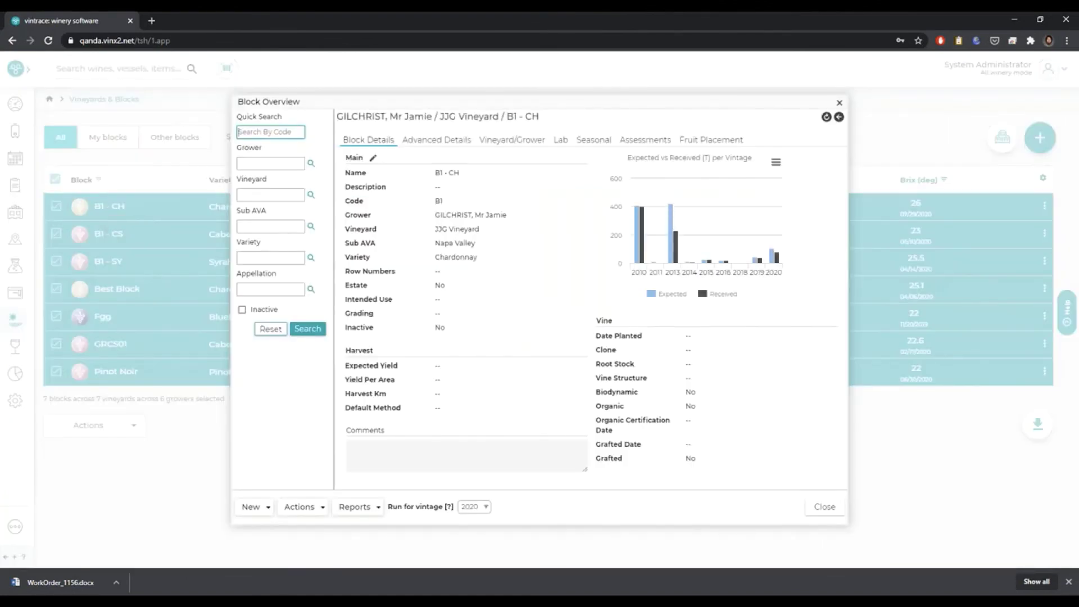
pyautogui.moveTo(629, 262)
pyautogui.click(560, 139)
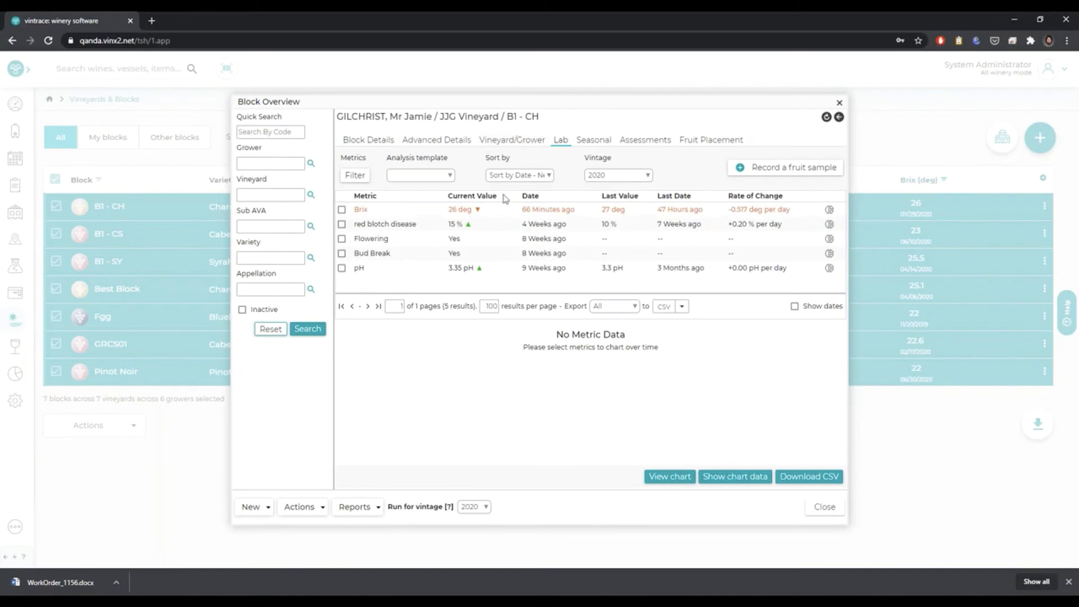
pyautogui.click(342, 210)
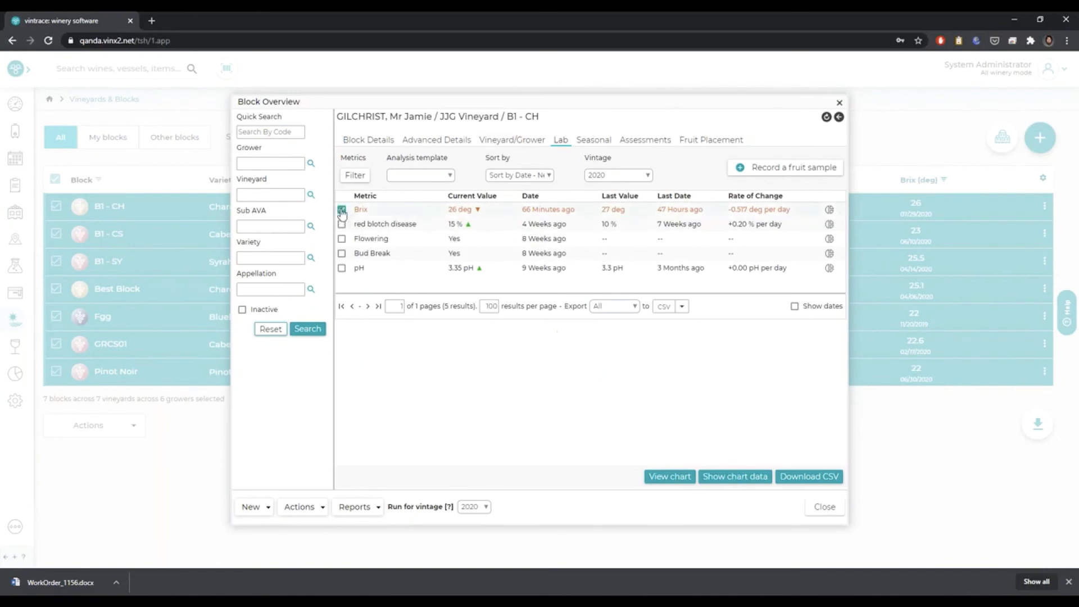
pyautogui.click(343, 268)
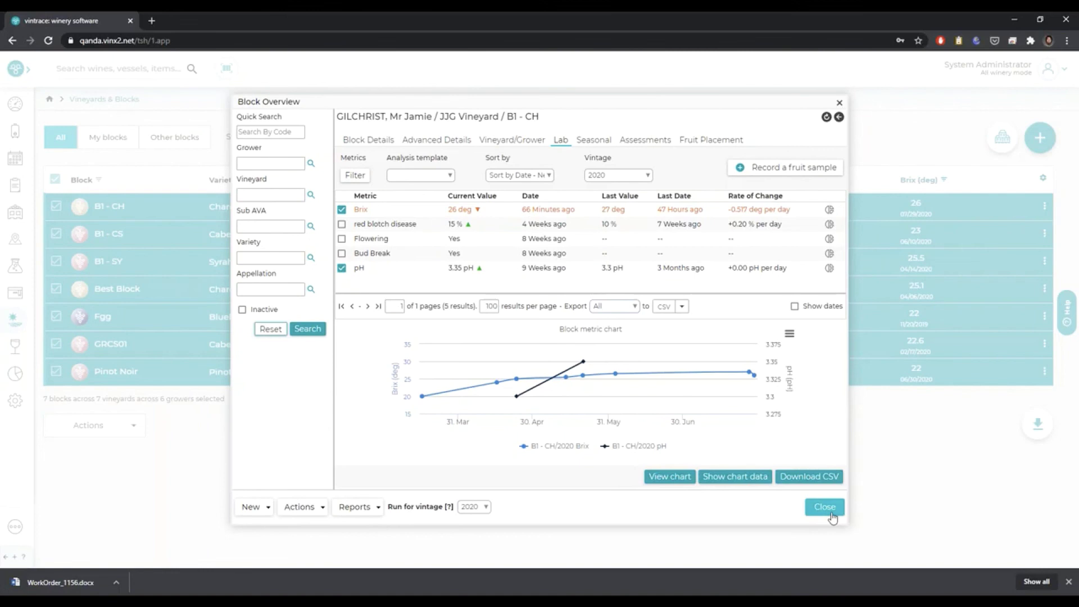
# - Review the B1 - CH block's fruit placement across current bulk stock, and close the block overview
pyautogui.click(707, 144)
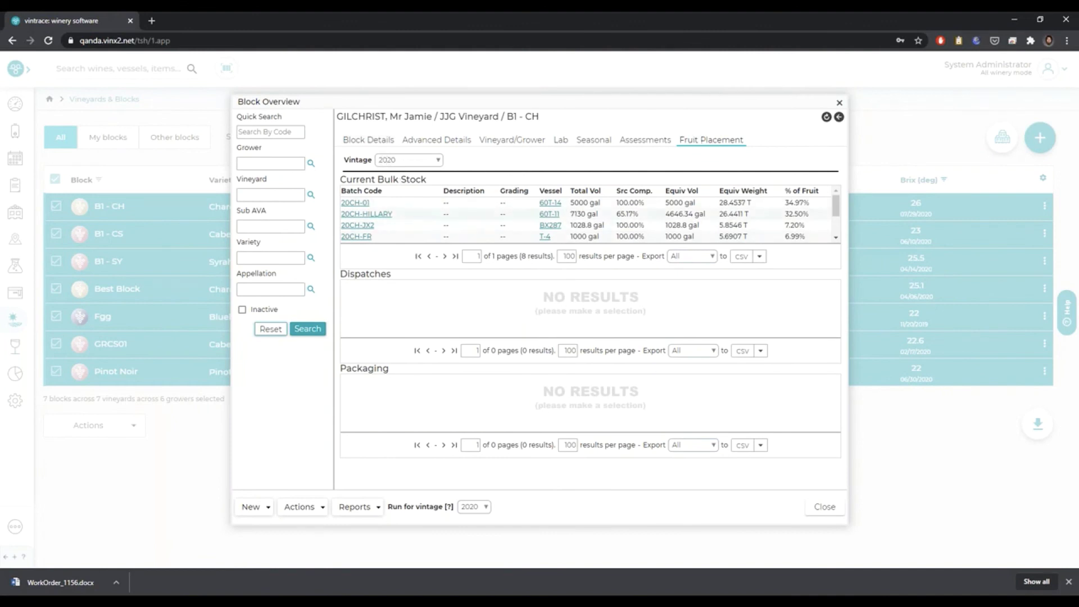
pyautogui.moveTo(835, 205); pyautogui.dragTo(835, 247)
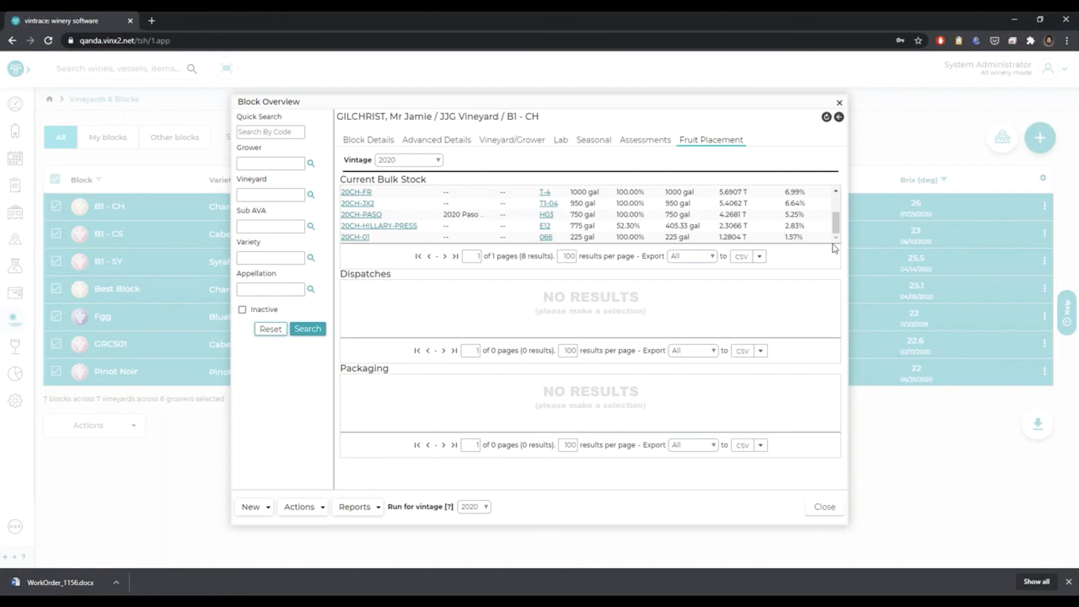
pyautogui.click(839, 104)
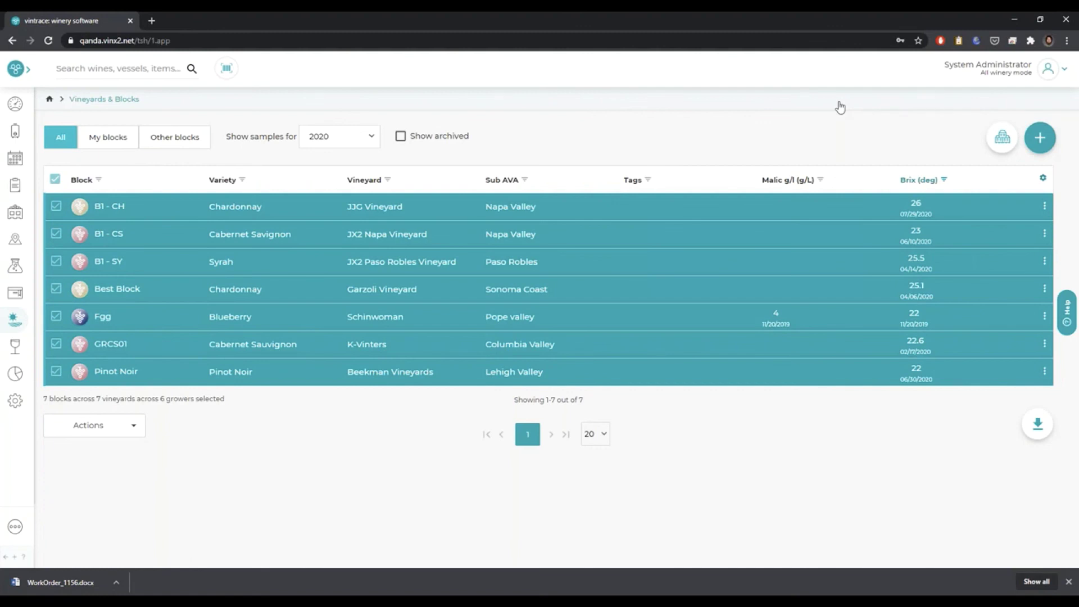
pyautogui.click(1046, 146)
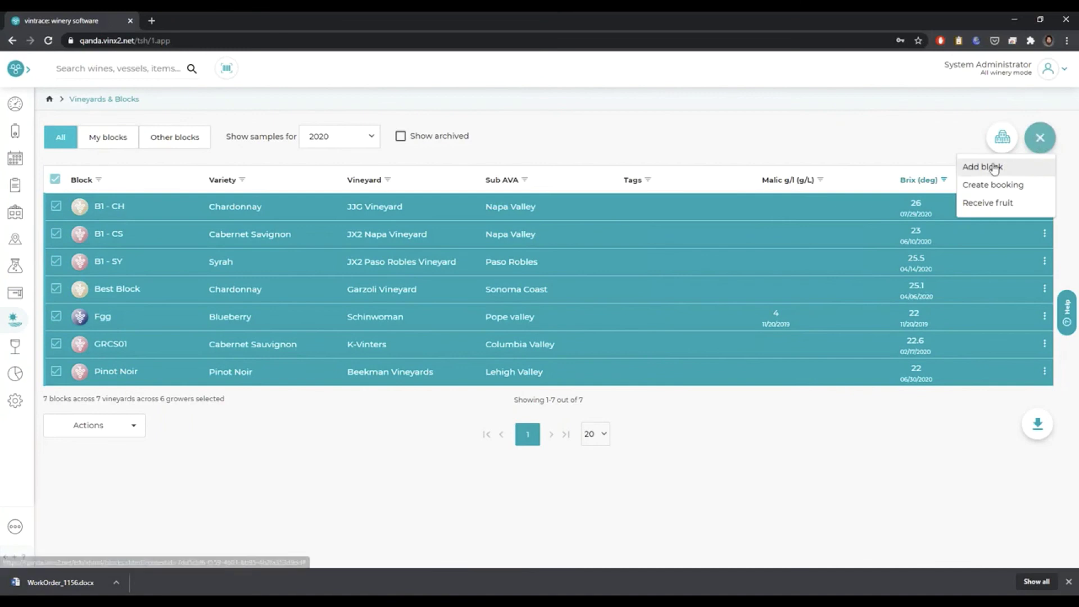
pyautogui.click(989, 204)
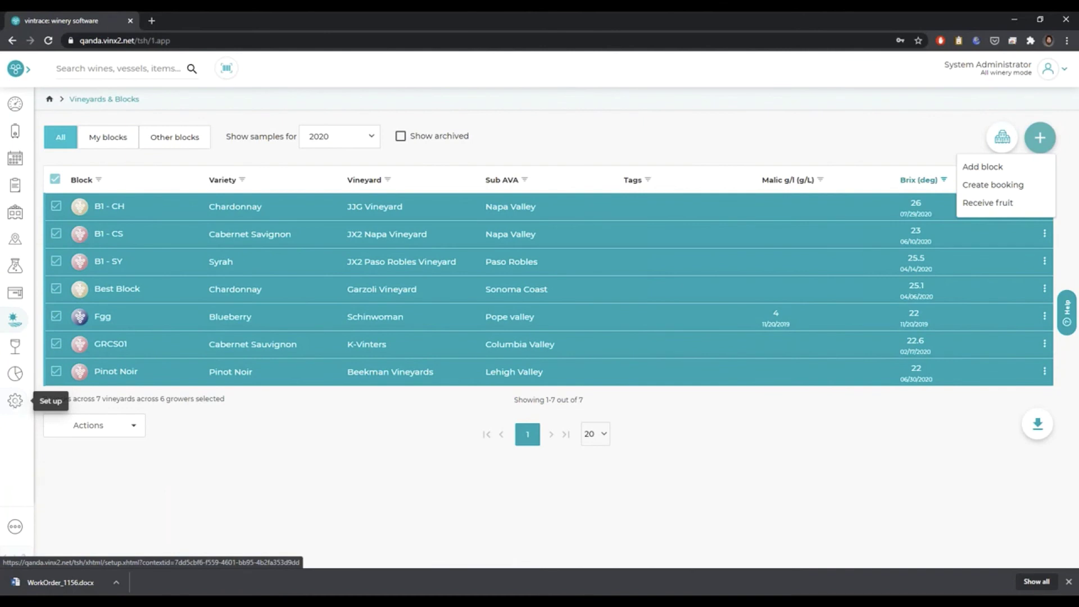
# - Open the winery's equipment setup and bring up the record of the Press 1 scale
pyautogui.click(17, 404)
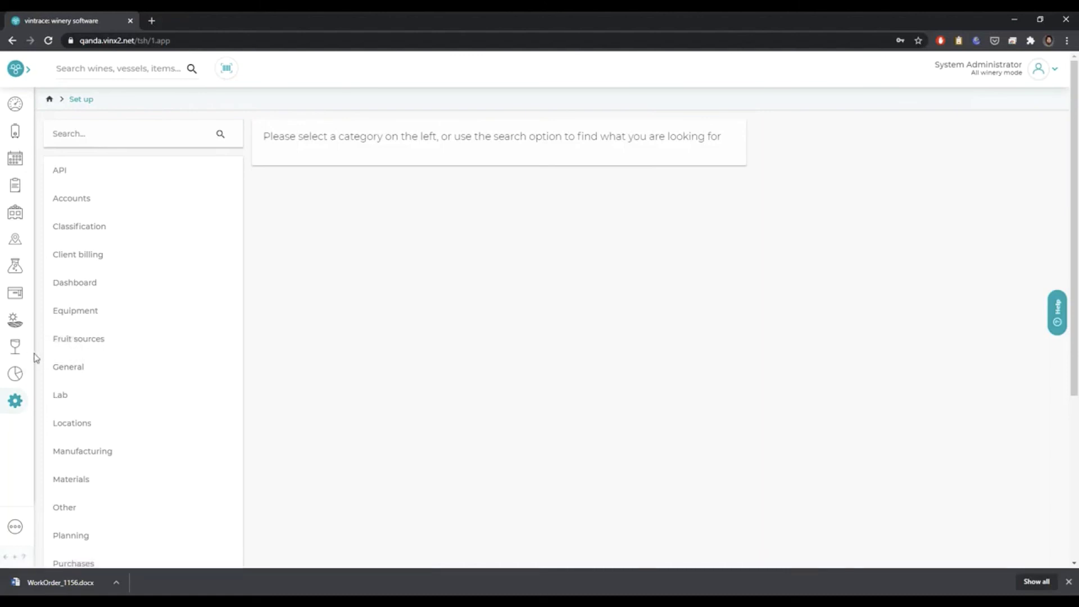
pyautogui.click(71, 318)
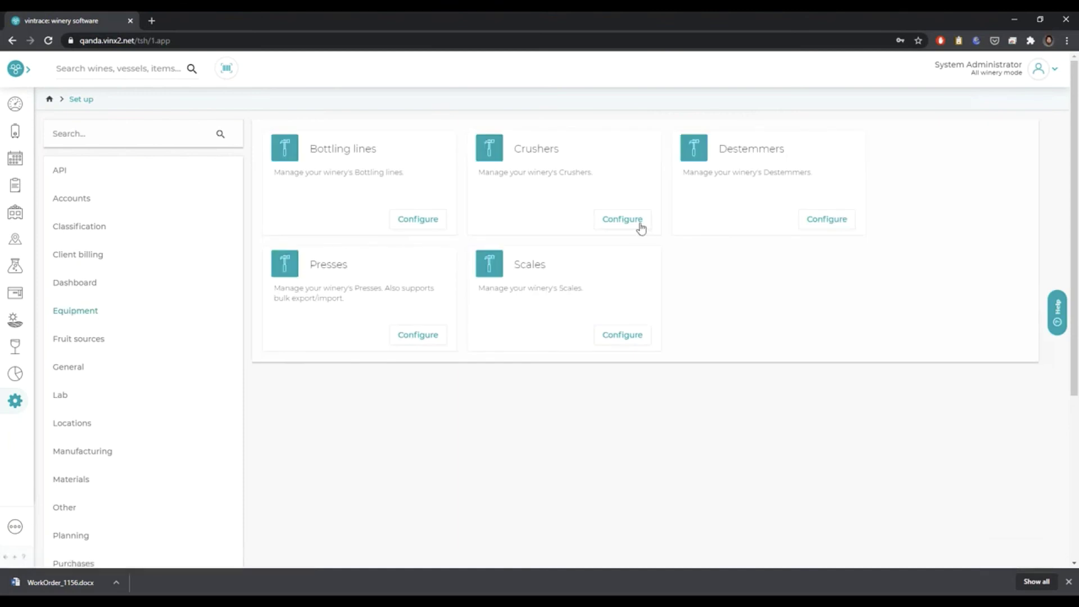
pyautogui.click(618, 225)
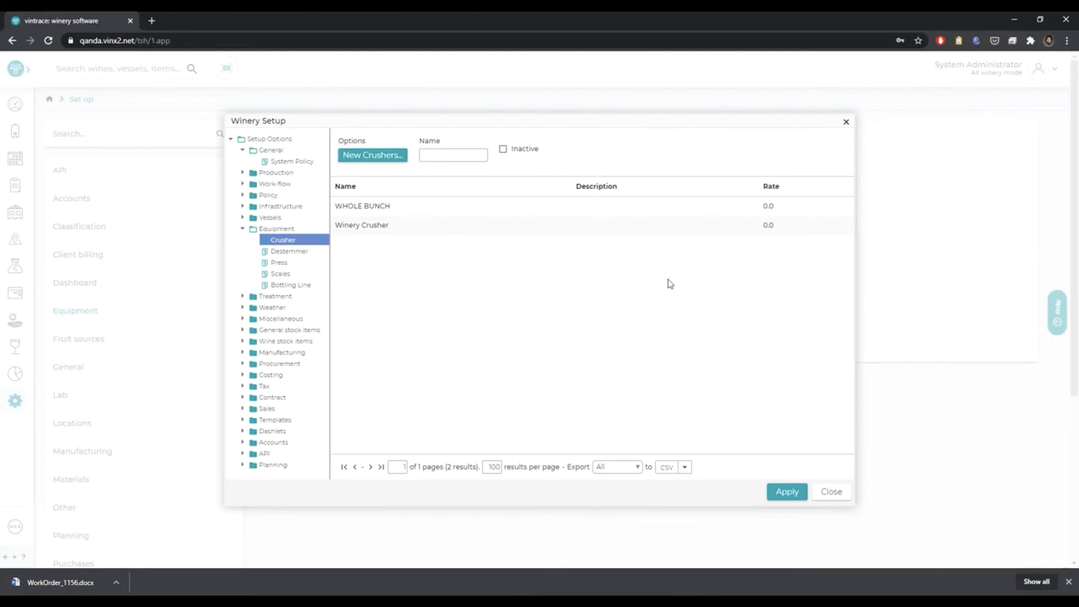
pyautogui.click(279, 274)
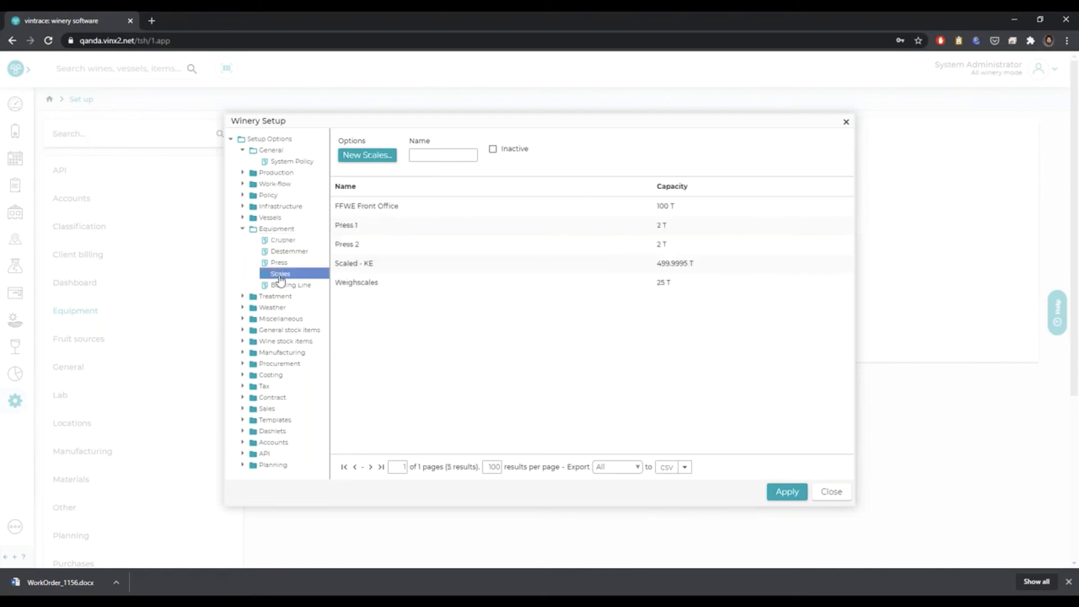
pyautogui.click(381, 226)
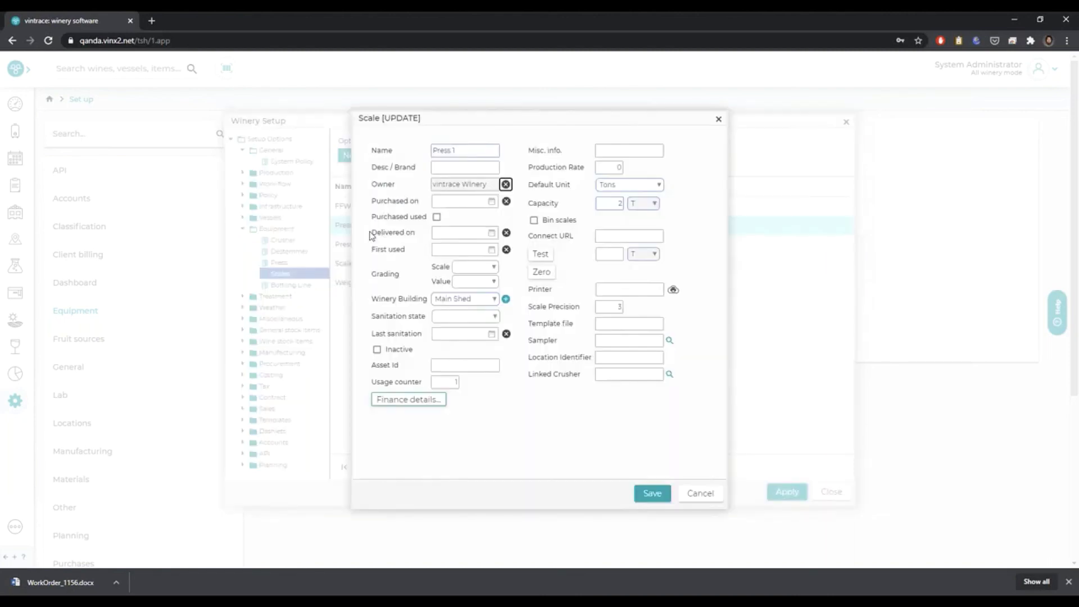
# - Review the default unit options of the Press 1 scale and close its record without saving
pyautogui.moveTo(541, 185); pyautogui.dragTo(570, 185)
pyautogui.click(608, 187)
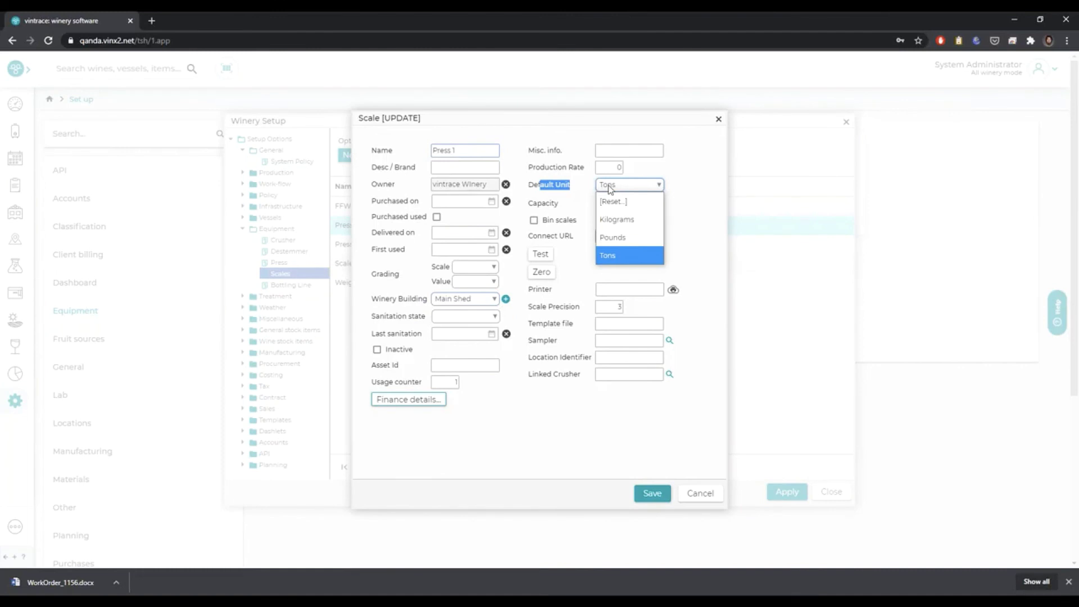
pyautogui.click(694, 185)
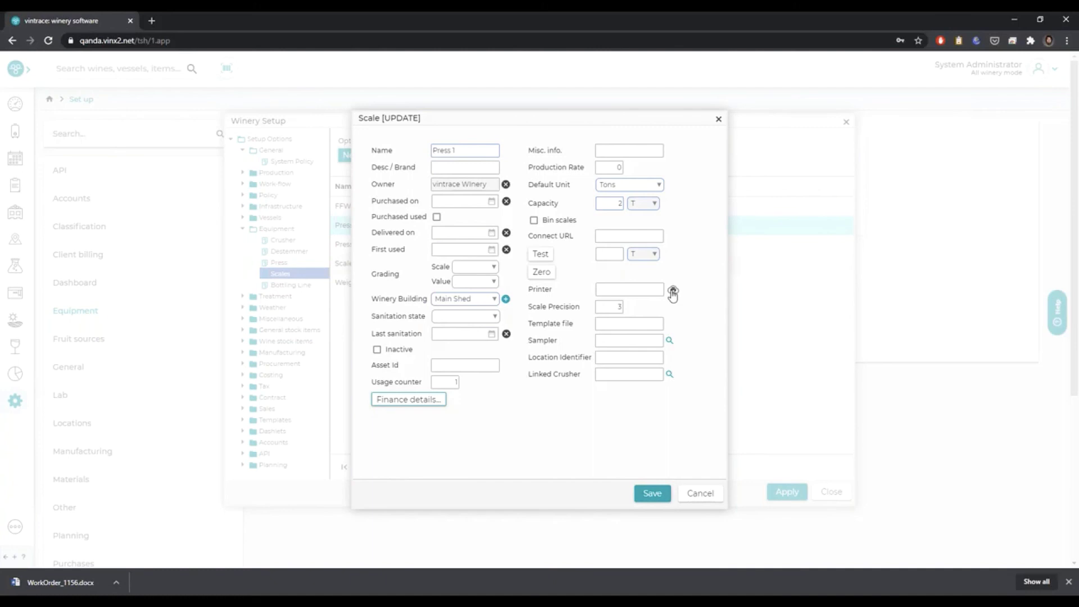
pyautogui.rightClick(699, 497)
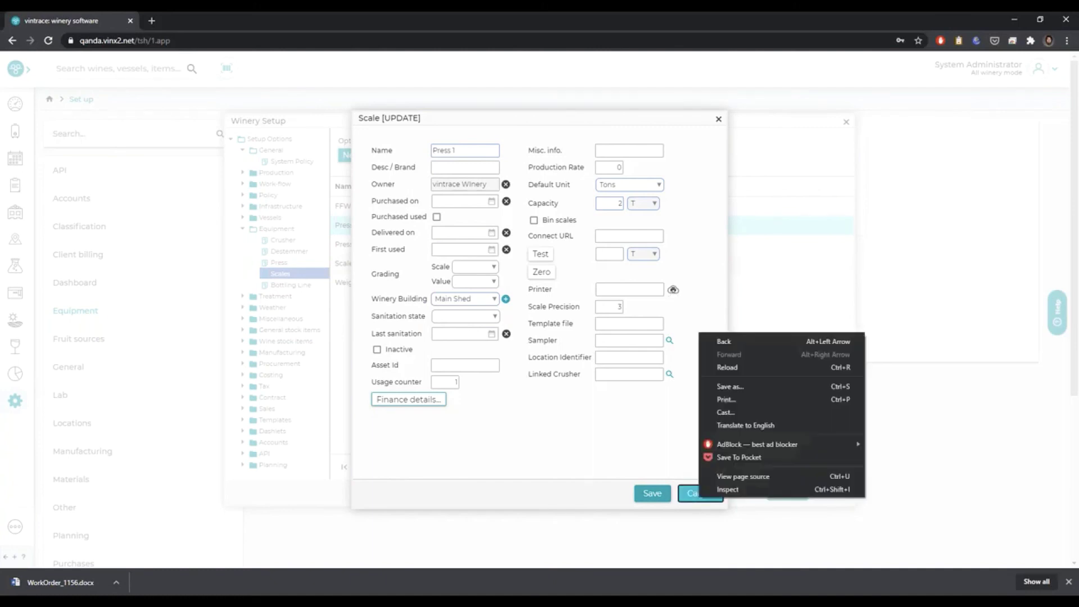
pyautogui.click(692, 496)
pyautogui.click(692, 496)
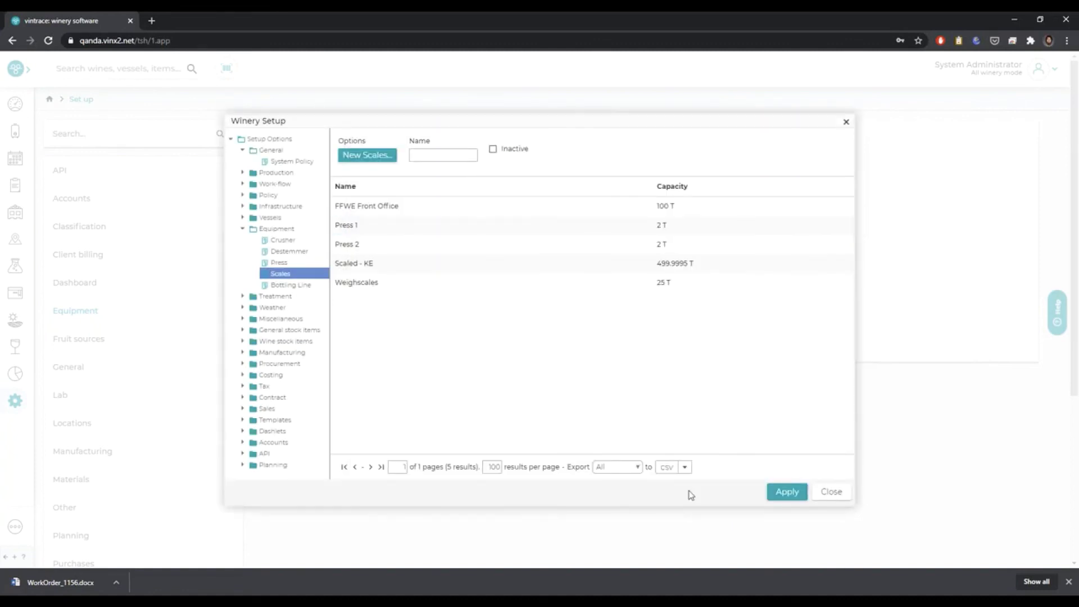
# - Browse the product treatments in the treatment setup and bring up the definition of Pump-over - 10 min
pyautogui.click(242, 229)
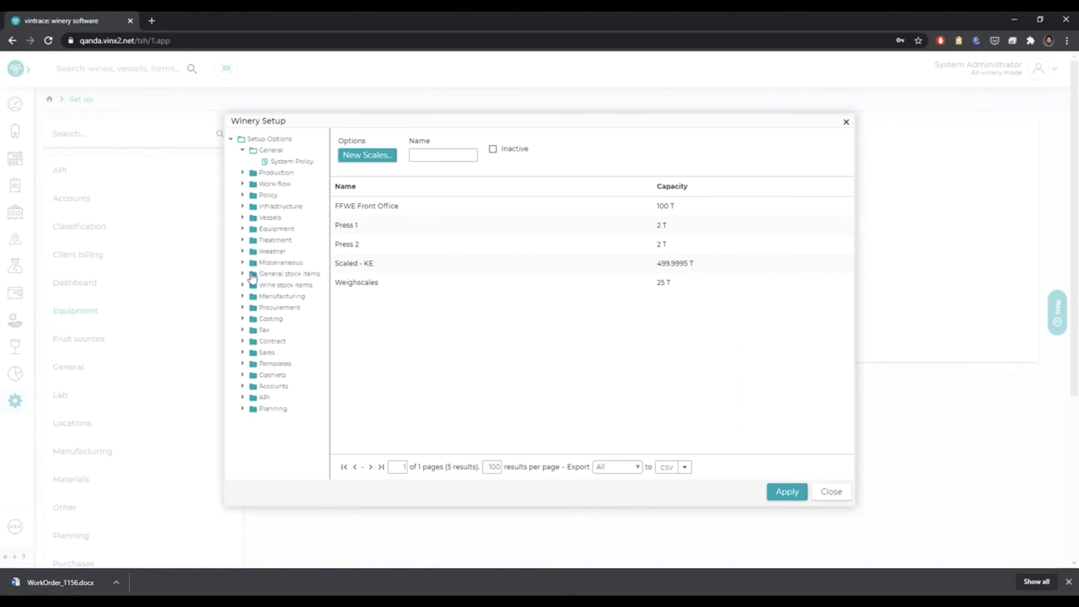
pyautogui.click(267, 241)
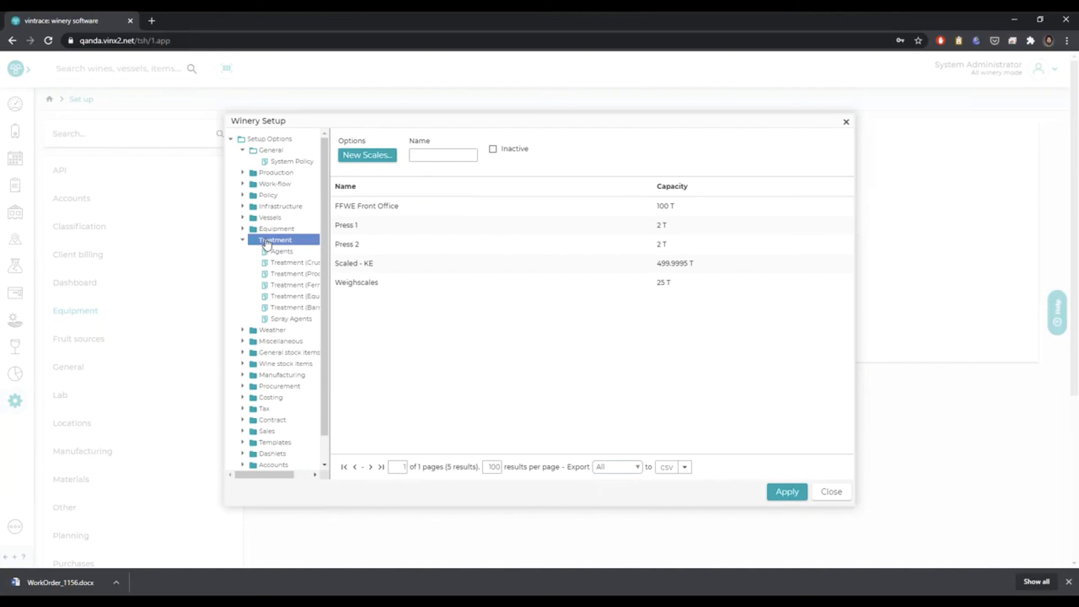
pyautogui.click(308, 275)
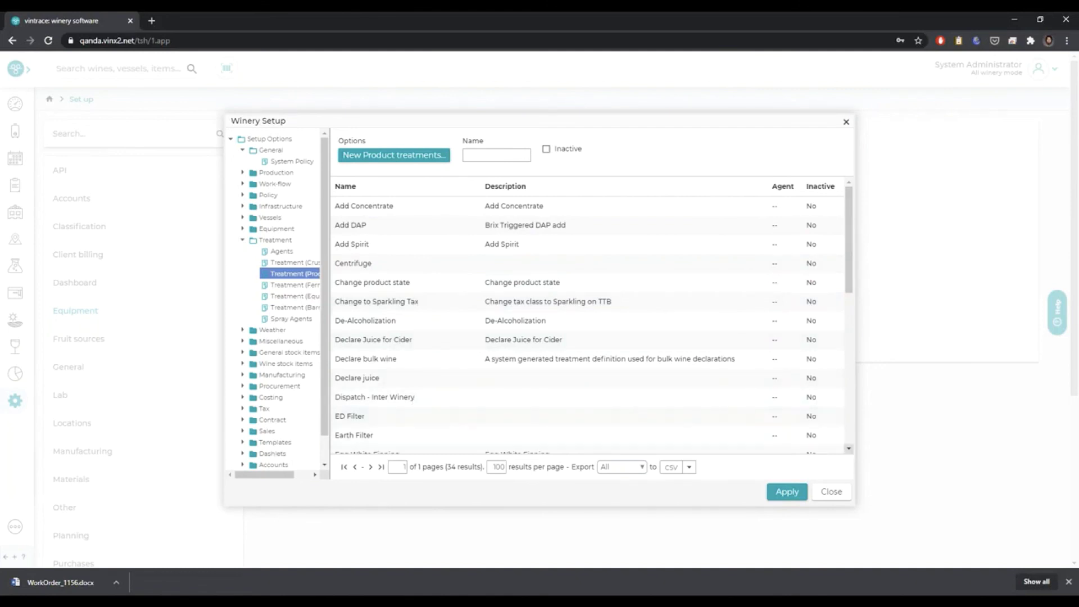
pyautogui.click(848, 448)
pyautogui.click(848, 449)
pyautogui.click(848, 449)
pyautogui.scroll(-1, 429, 369)
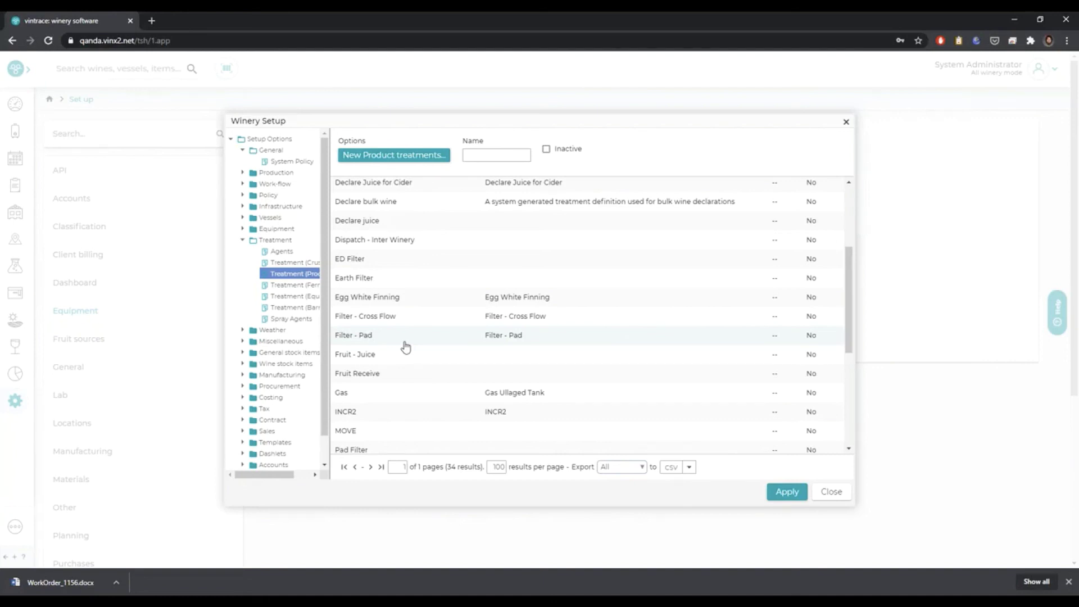
pyautogui.click(848, 449)
pyautogui.click(849, 450)
pyautogui.click(848, 449)
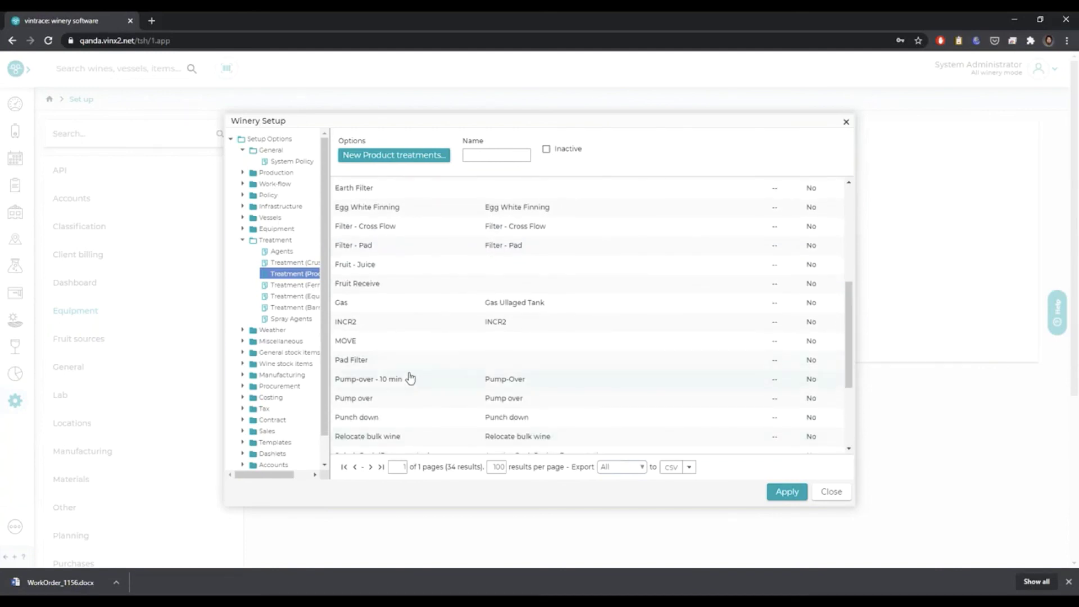
pyautogui.click(410, 378)
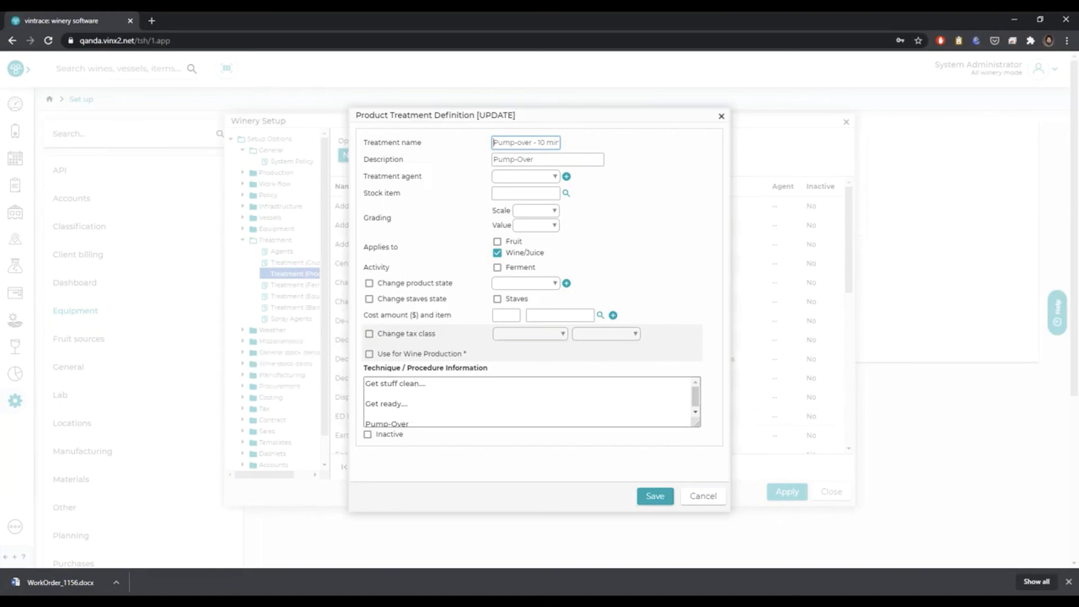
# - Review the product states that the Pump-over - 10 min treatment can change to, and close its definition without saving
pyautogui.click(386, 287)
pyautogui.click(503, 286)
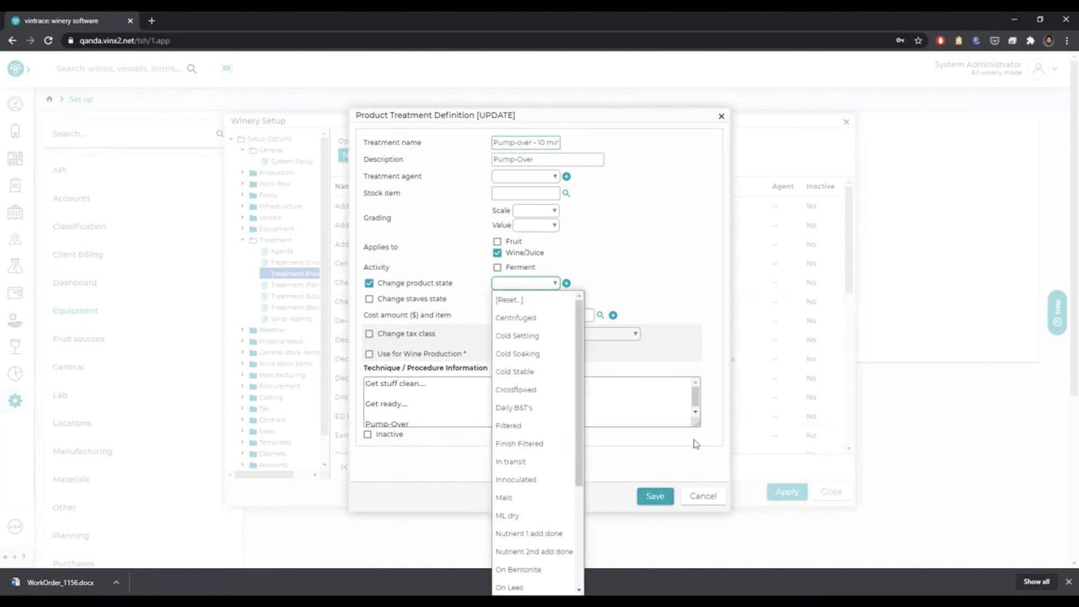
pyautogui.click(699, 498)
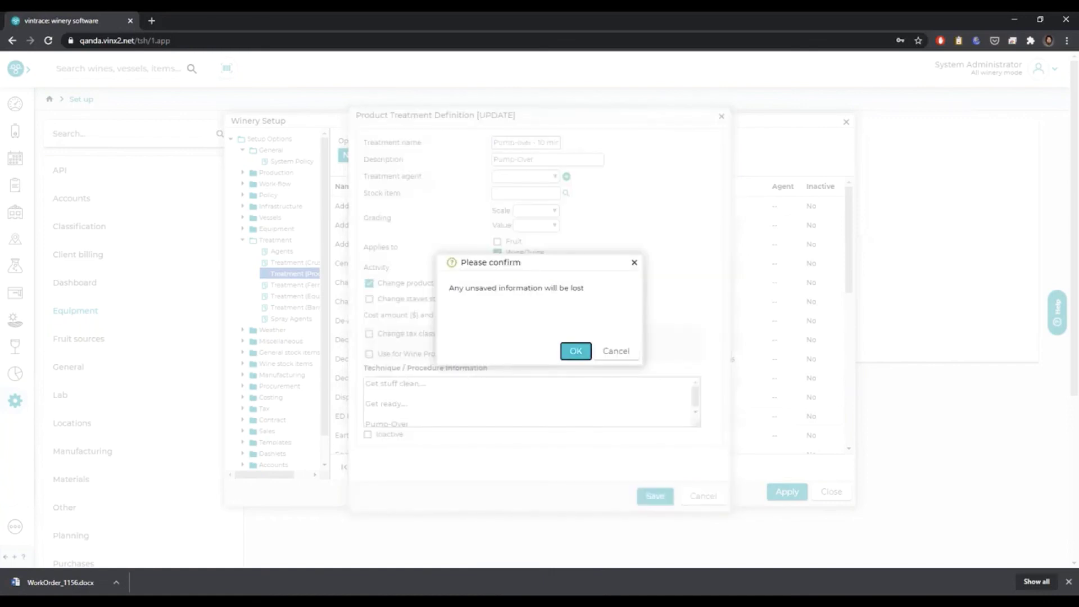
pyautogui.press('Return')
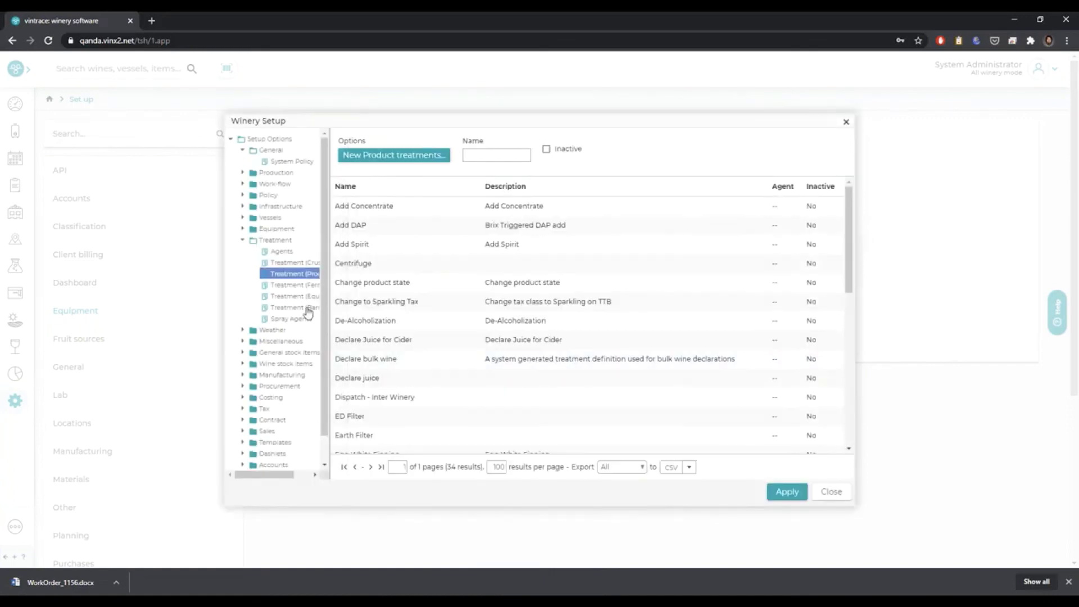
# - View the list of barrel treatments and bring up the work-flow auto-code policies
pyautogui.click(292, 307)
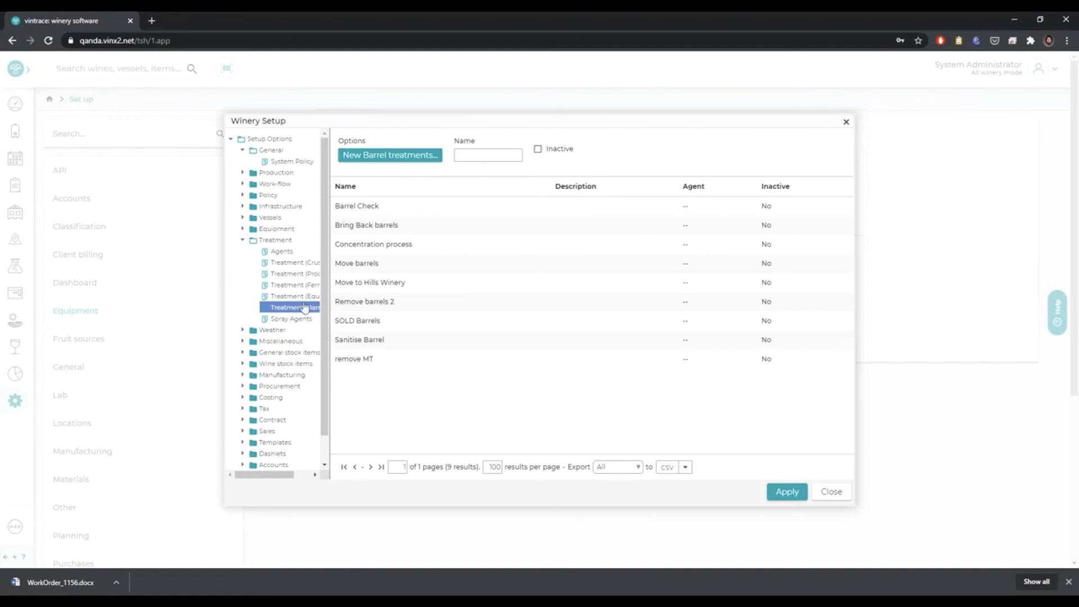
pyautogui.click(244, 241)
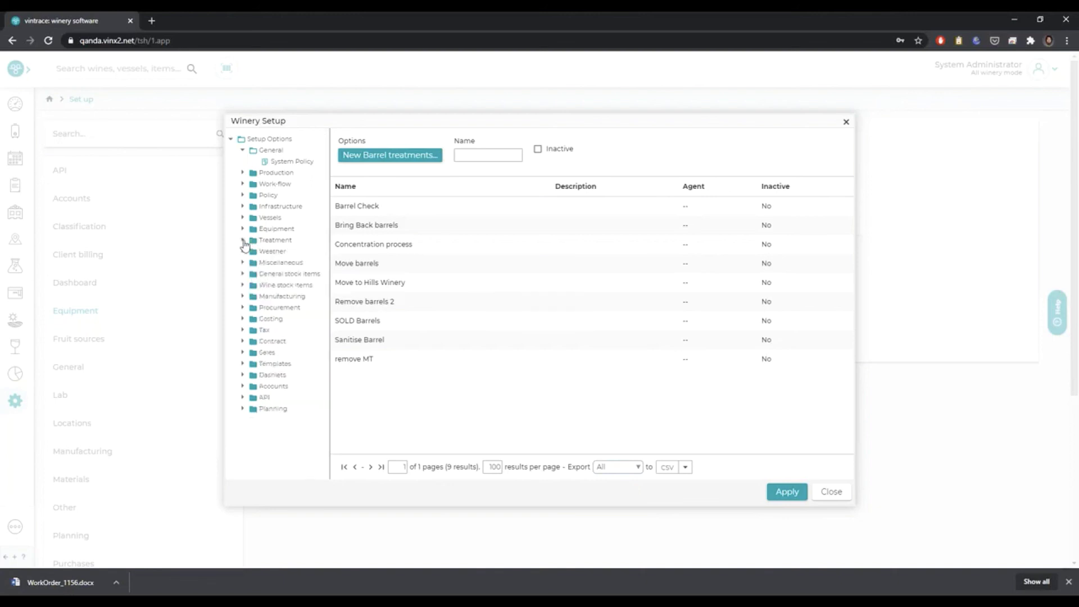
pyautogui.click(244, 185)
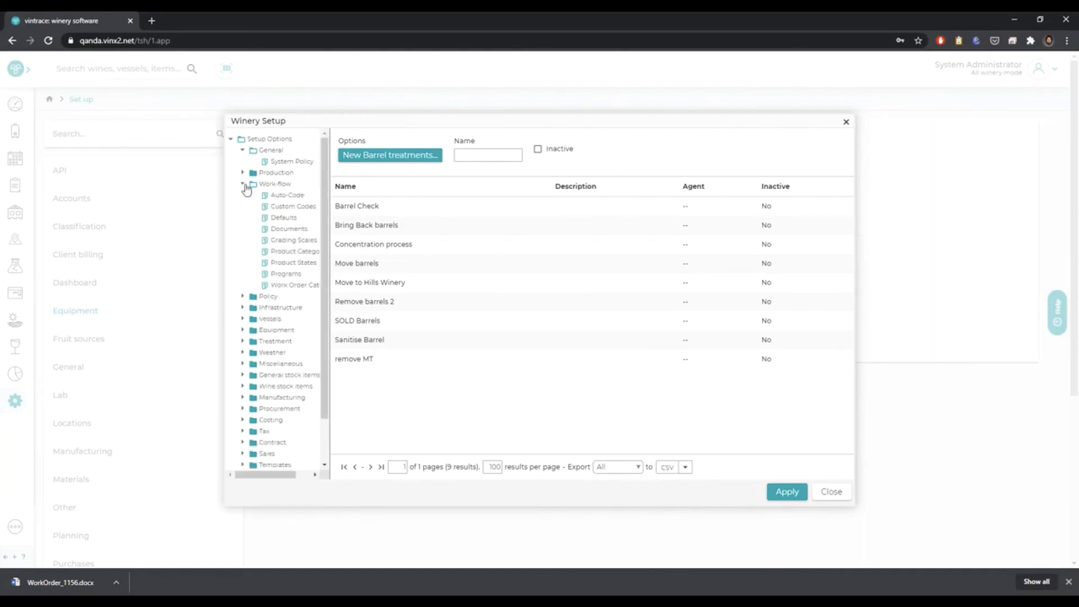
pyautogui.click(288, 195)
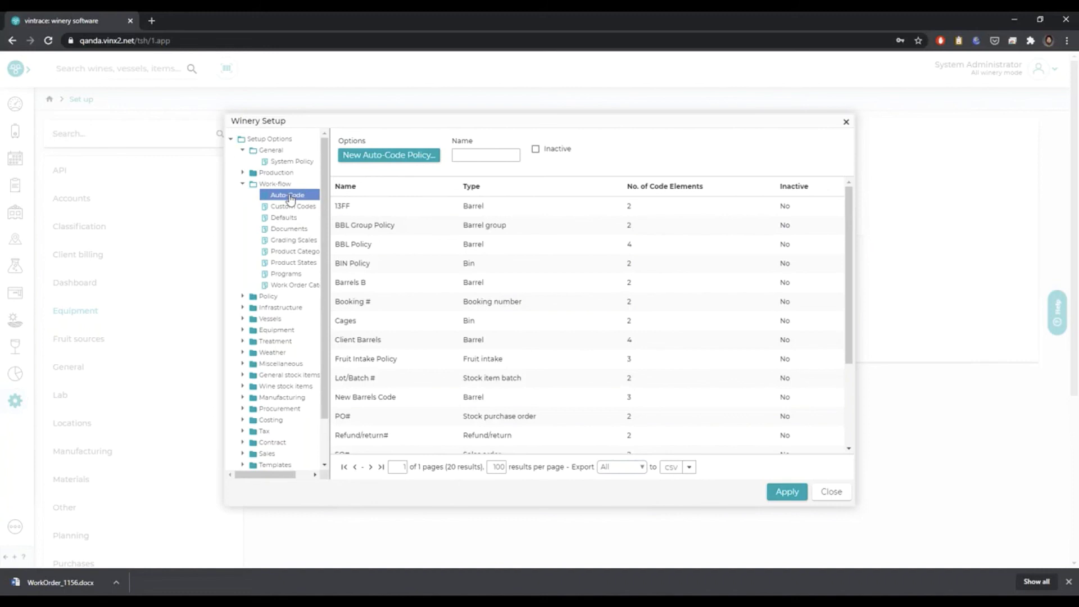
# - Inspect the incrementing 00 code element of the BBL Policy and close the policy without saving
pyautogui.doubleClick(359, 246)
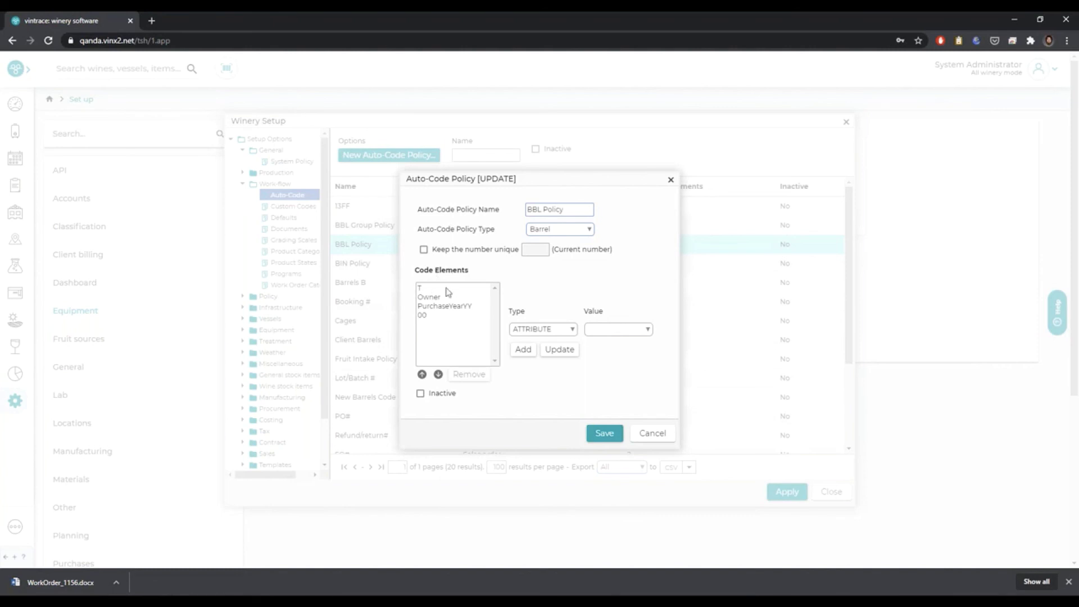
pyautogui.click(429, 319)
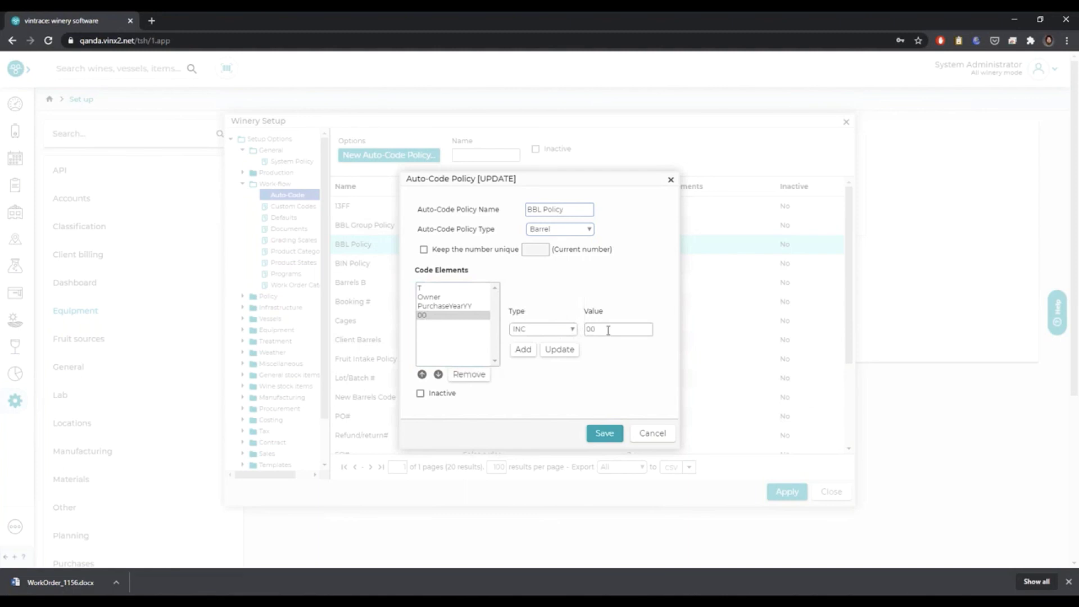
pyautogui.click(653, 433)
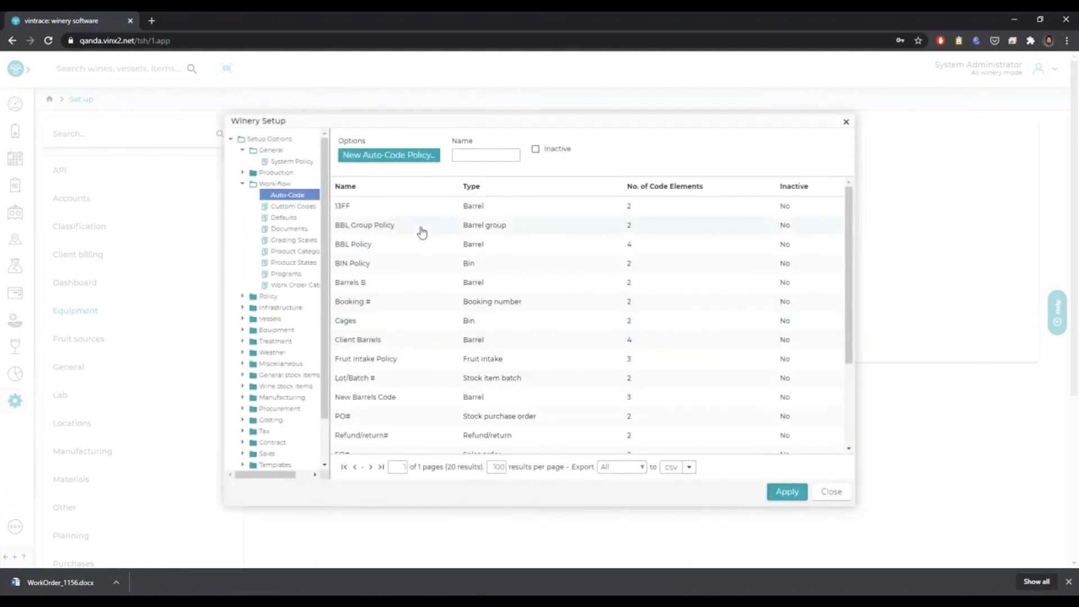
pyautogui.click(243, 185)
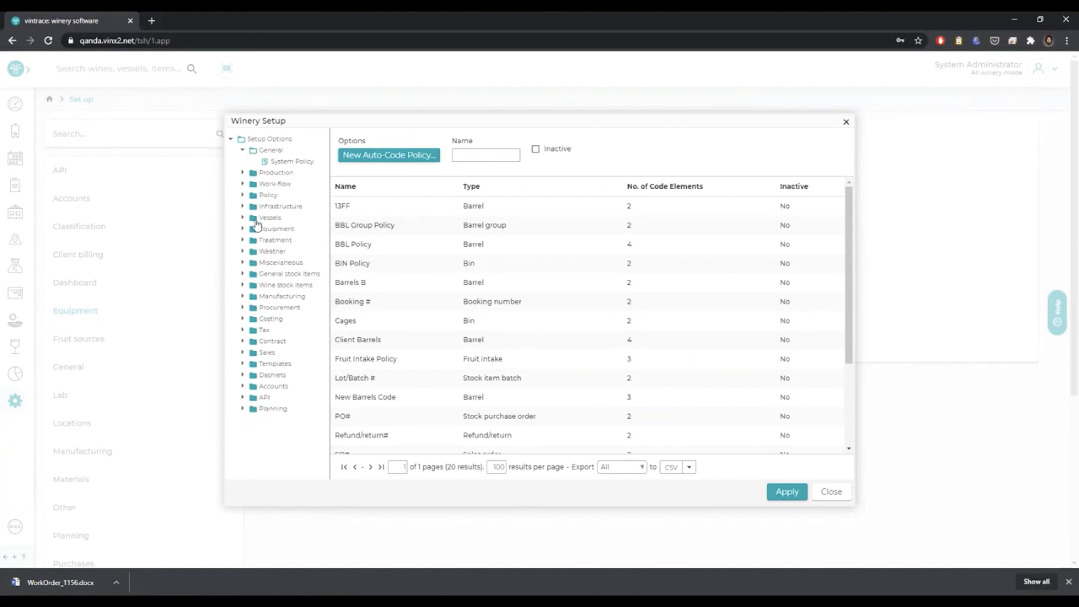
# - Open the barrels setup and download the empty header template from the Barrel Registry Importer
pyautogui.click(256, 223)
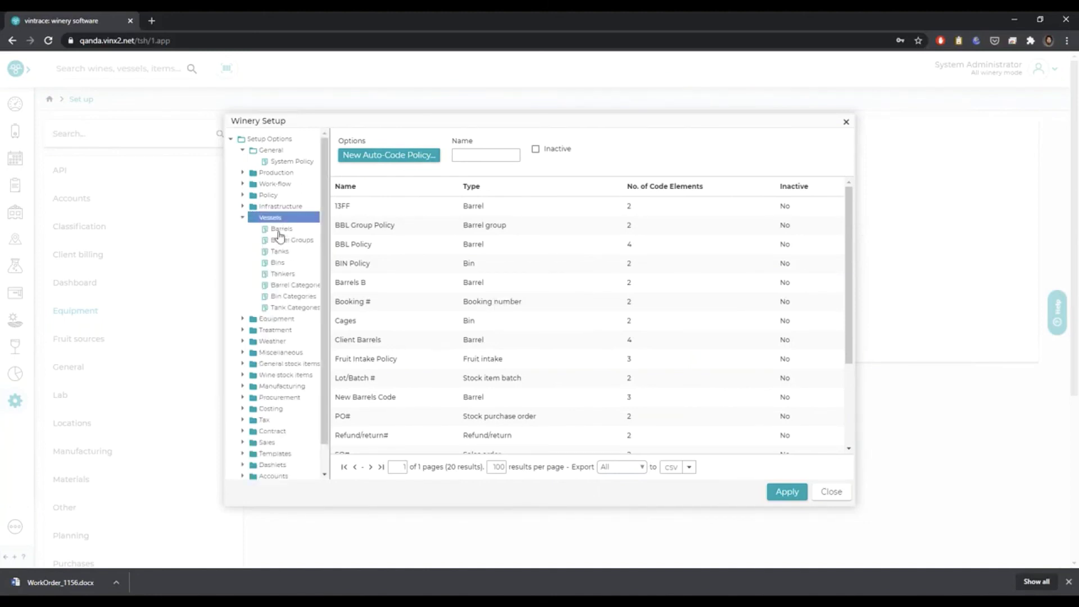
pyautogui.click(280, 233)
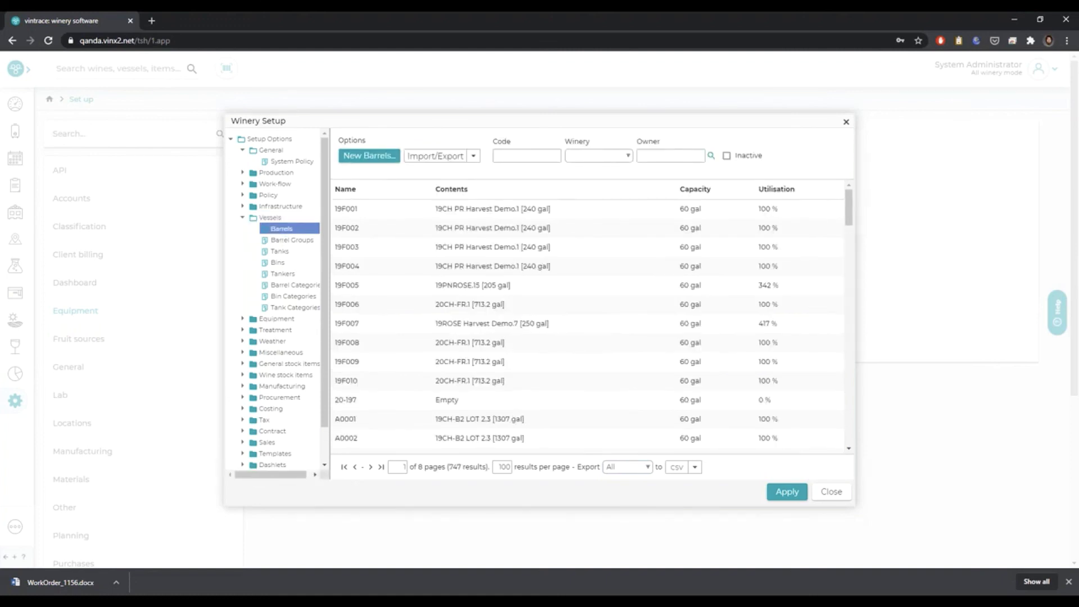
pyautogui.click(436, 157)
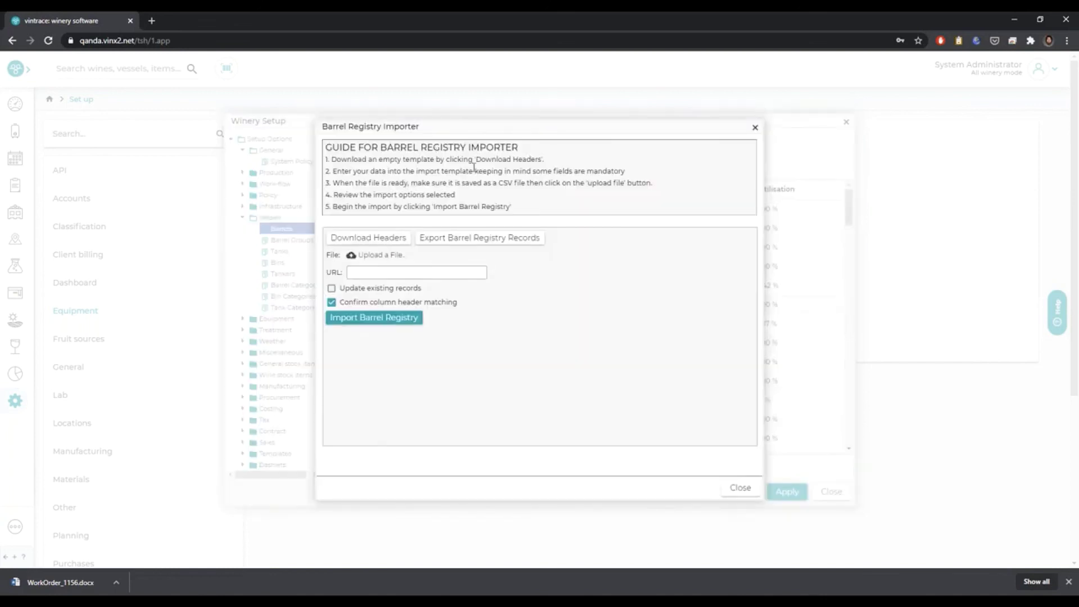
pyautogui.click(371, 239)
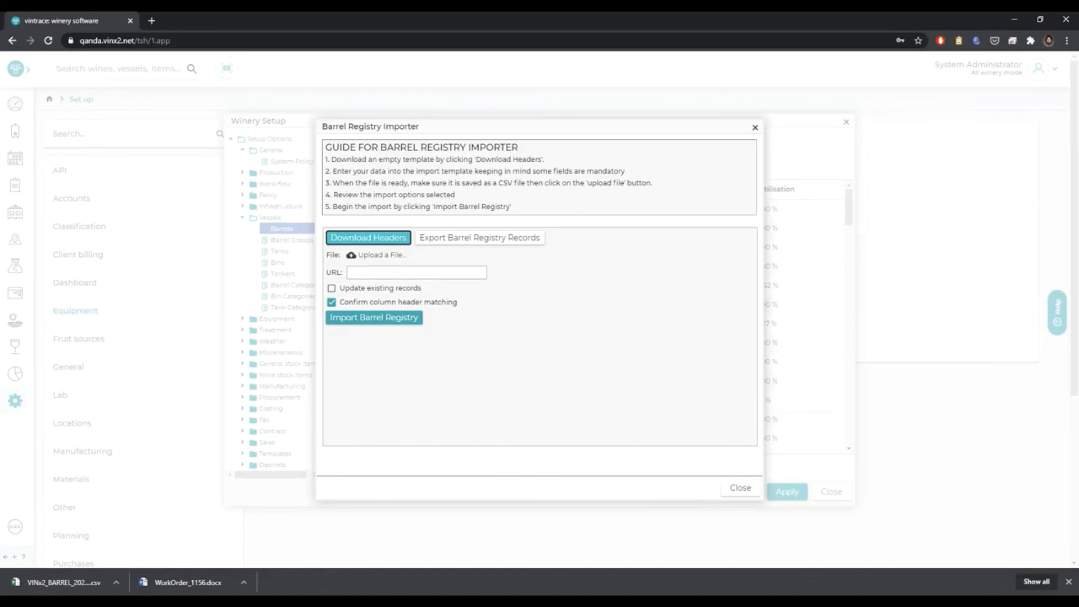
# - Open the downloaded barrel CSV in Excel, examine its Winery and Capacity headers, and close both the file and the importer
pyautogui.click(54, 583)
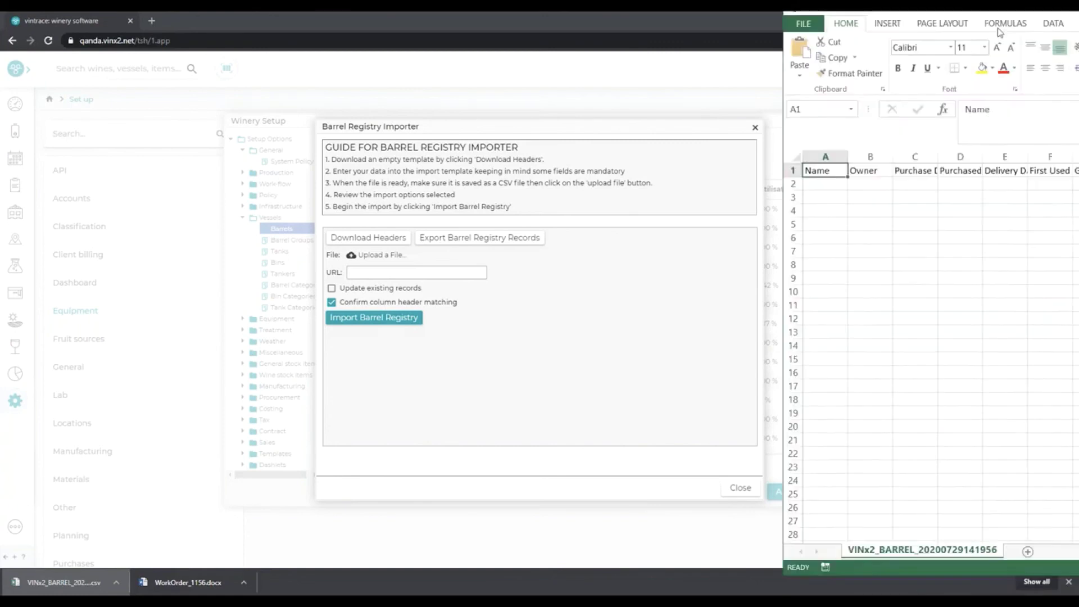
pyautogui.moveTo(861, 17); pyautogui.dragTo(579, 17)
pyautogui.doubleClick(580, 17)
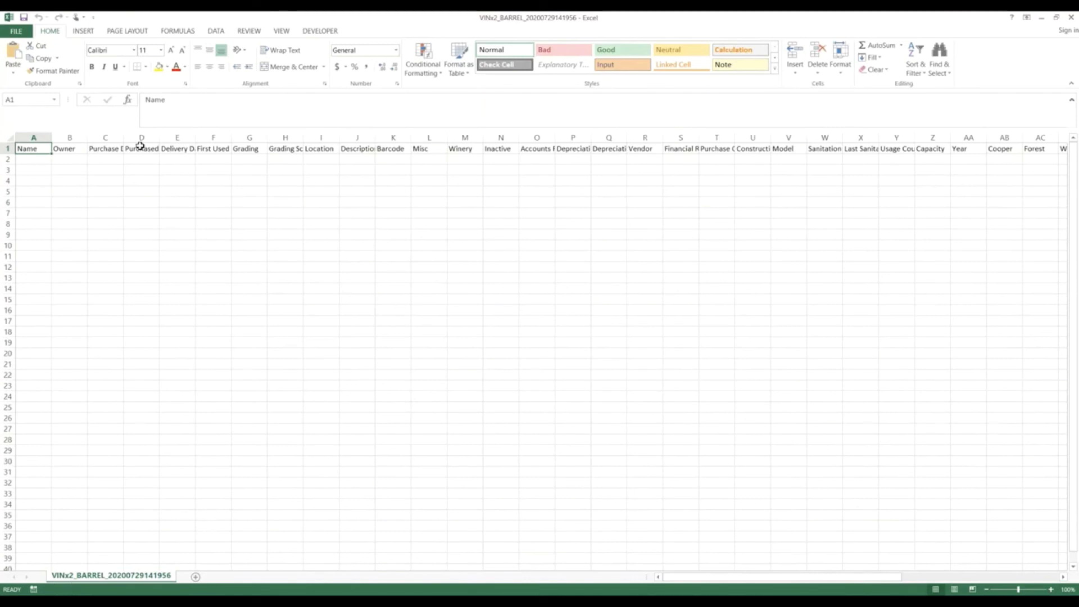
pyautogui.click(468, 150)
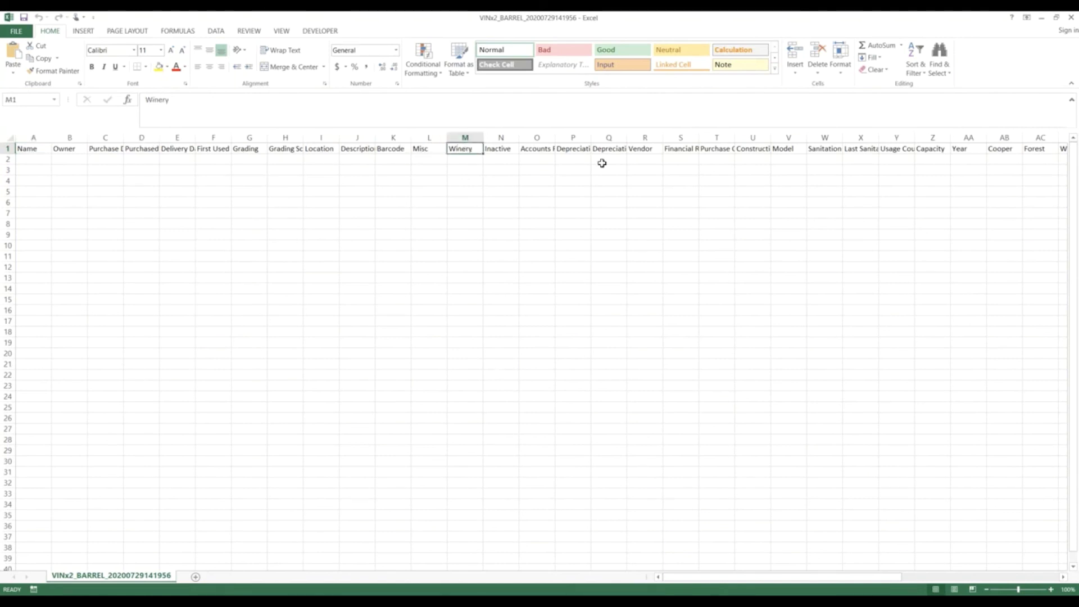
pyautogui.click(931, 150)
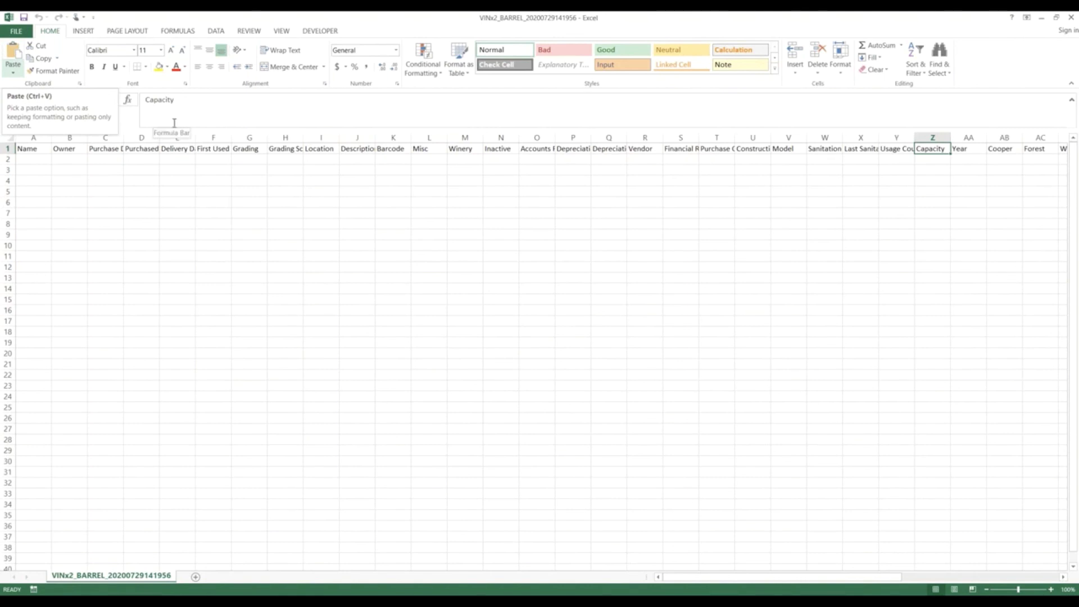
pyautogui.click(1073, 18)
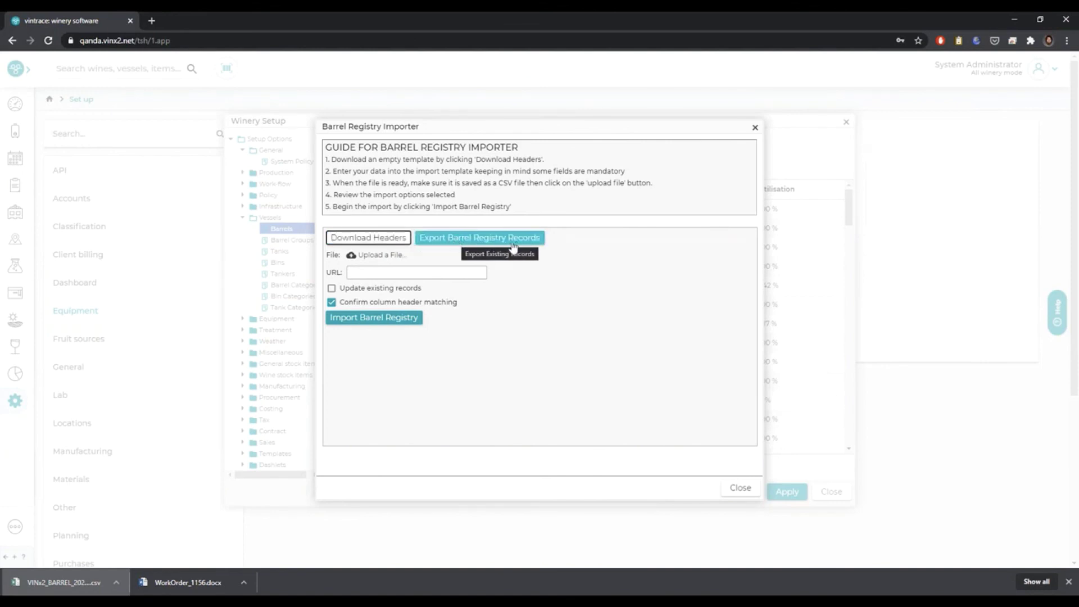
pyautogui.click(751, 130)
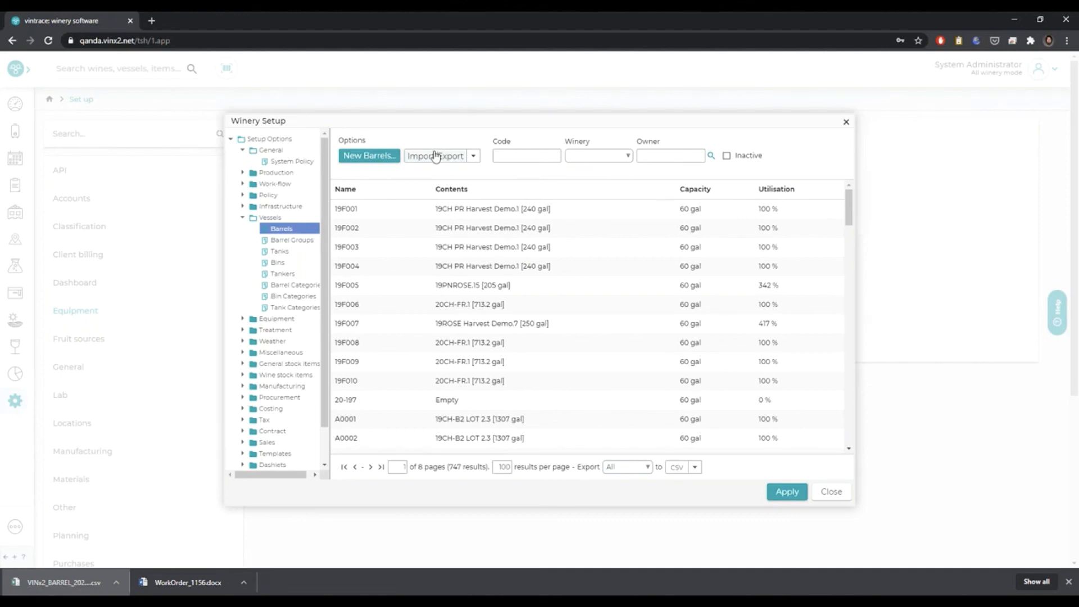
# - Start a new barrel record and assign the New Barrels Code auto-code policy to its name
pyautogui.click(384, 157)
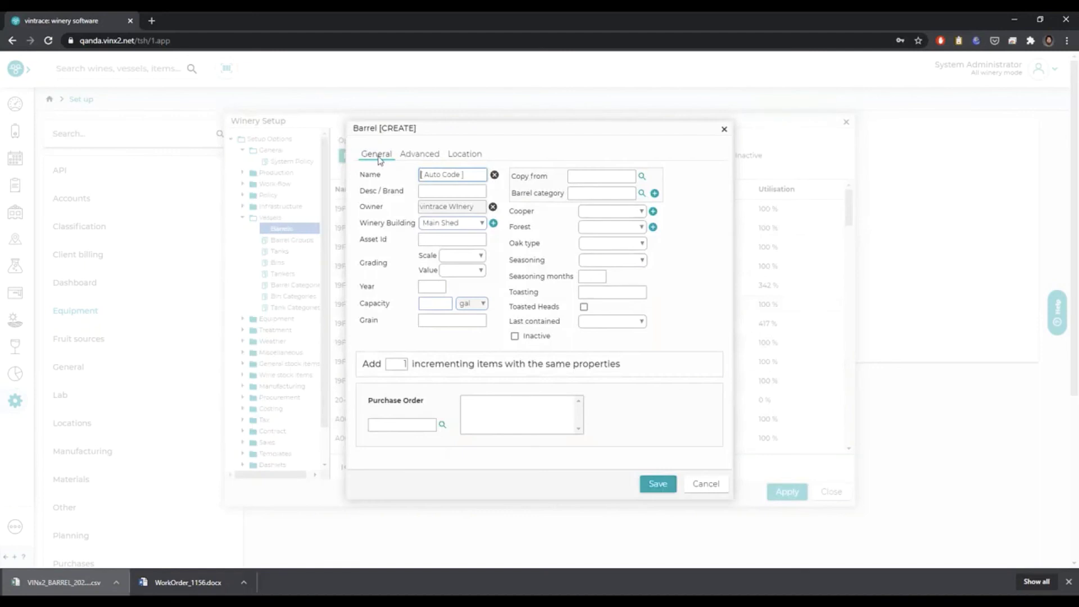
pyautogui.click(495, 176)
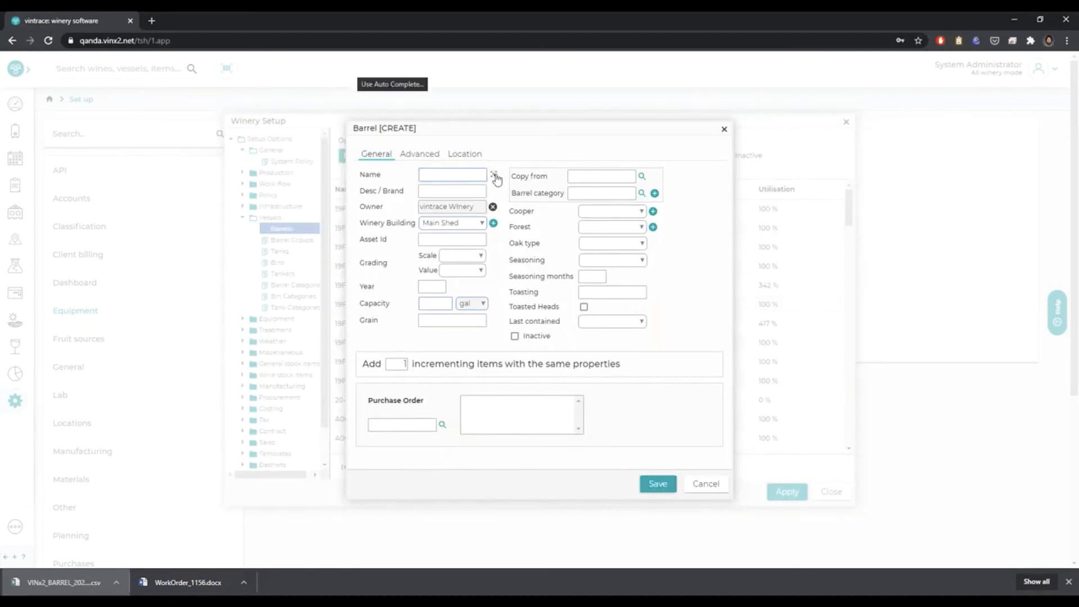
pyautogui.click(496, 178)
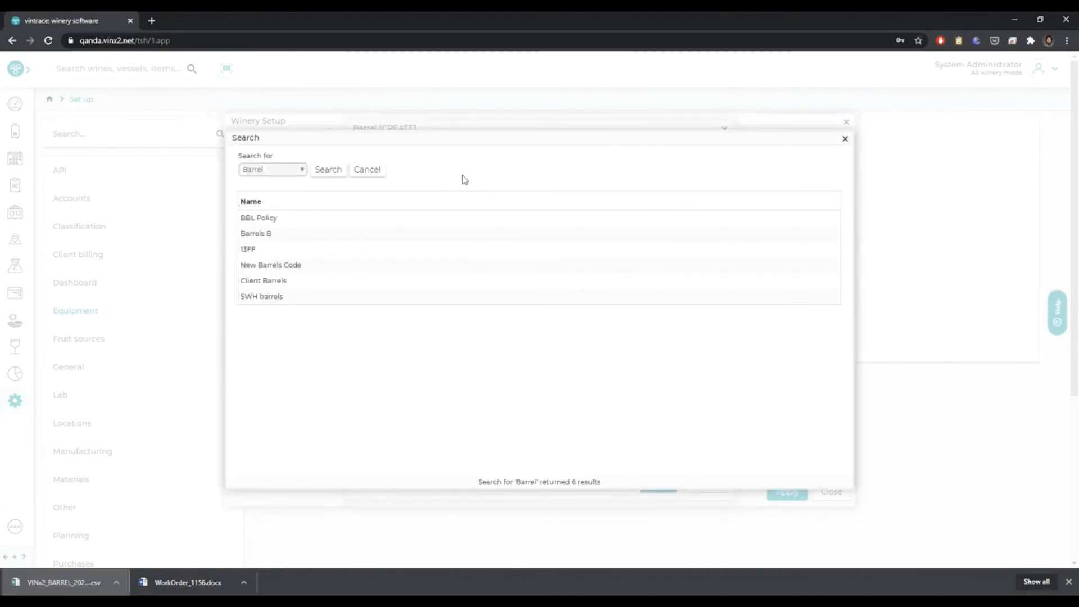
pyautogui.click(301, 267)
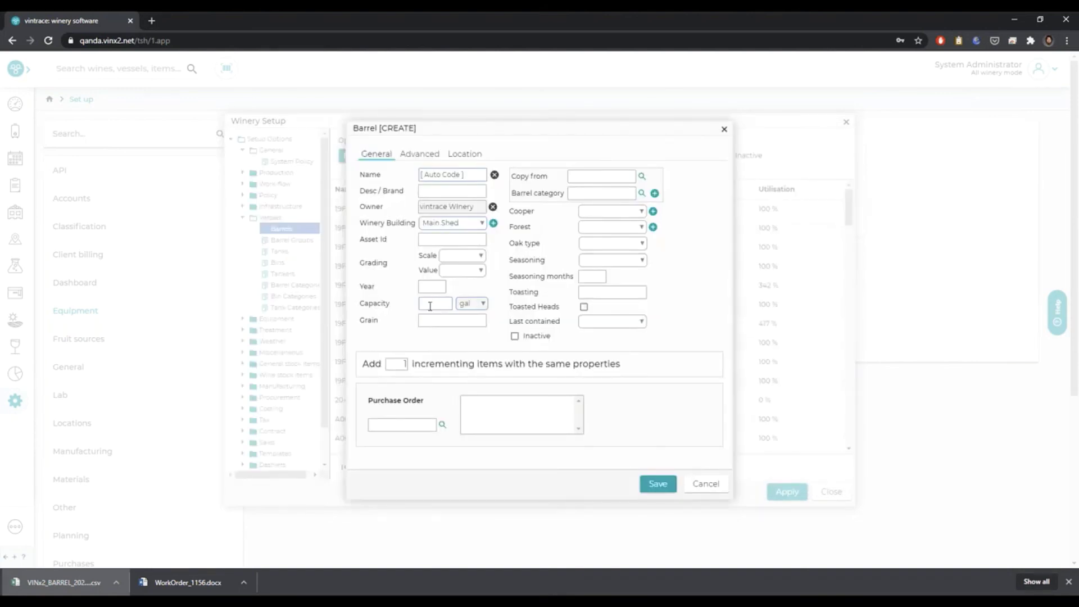
# - Try to save the new barrel without a capacity, and discard the unsaved record
pyautogui.click(657, 481)
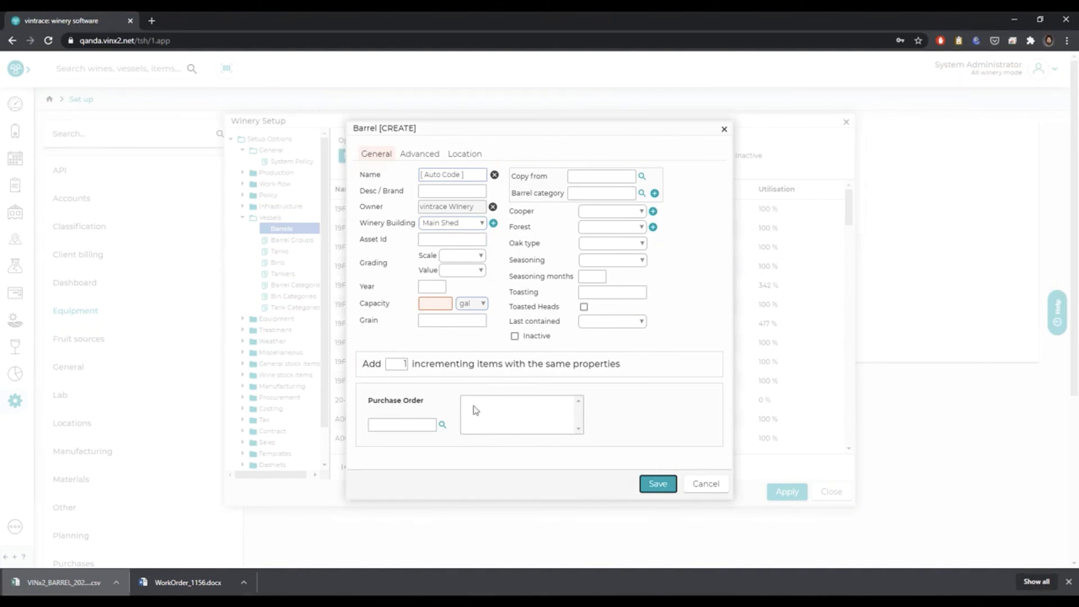
pyautogui.click(395, 364)
pyautogui.click(705, 492)
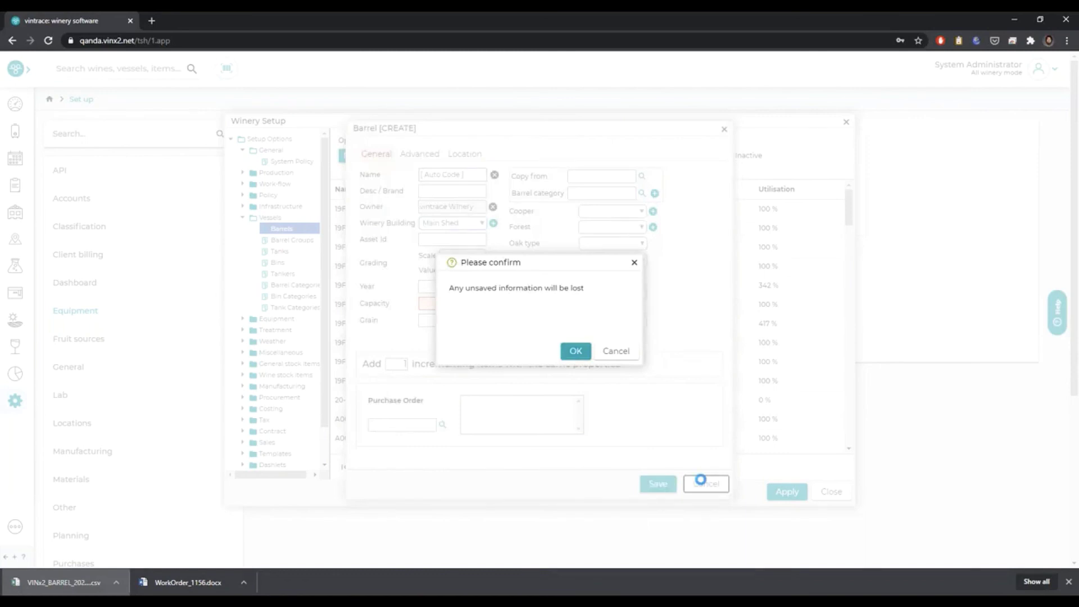
pyautogui.click(577, 352)
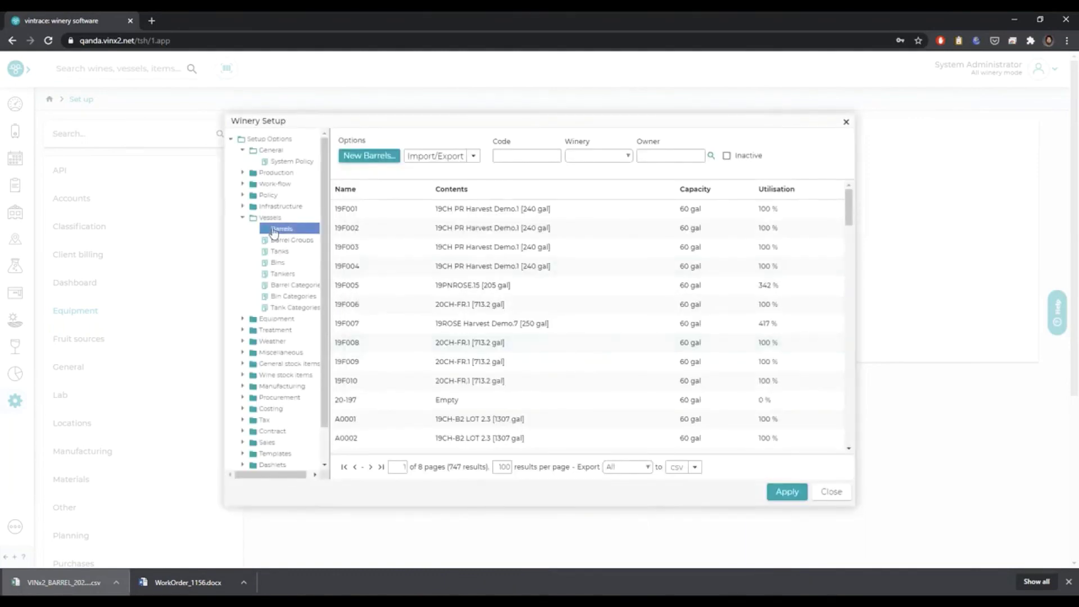
pyautogui.click(243, 218)
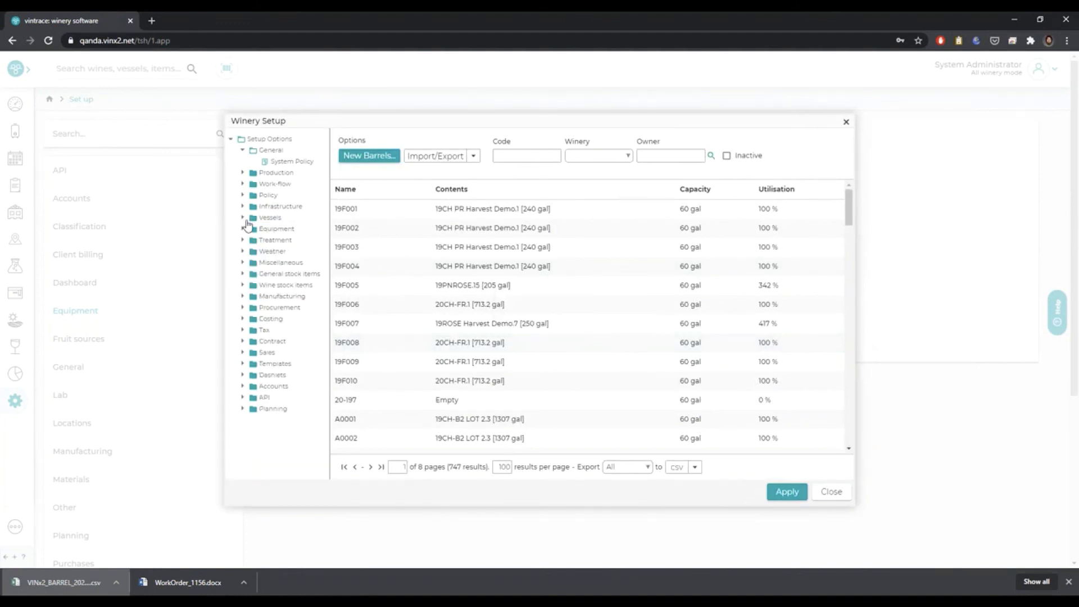
# - Open the work-flow product states setup and look through the full list of states
pyautogui.click(244, 218)
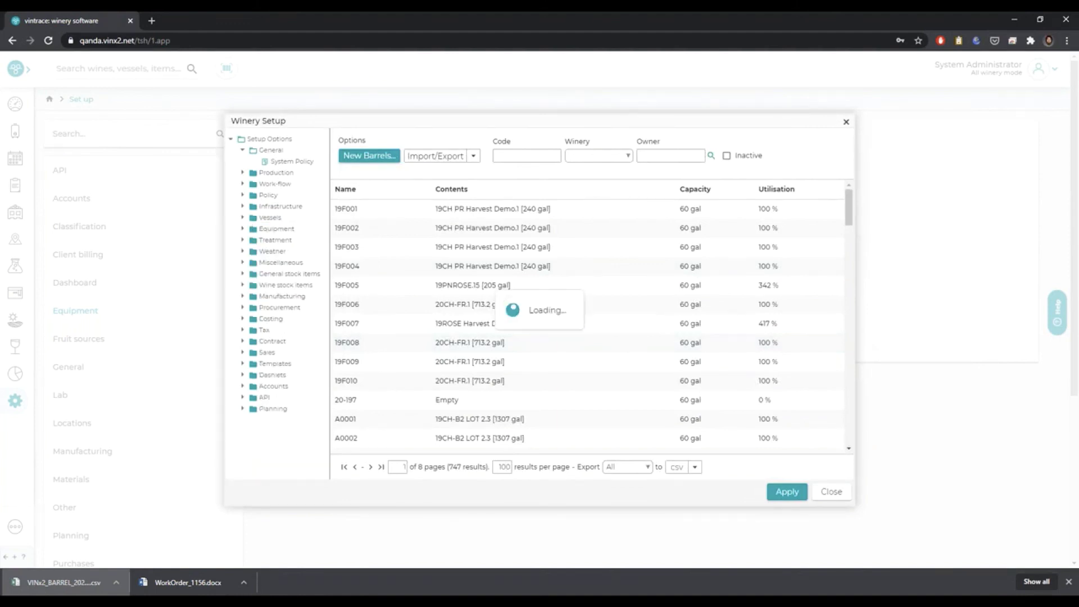
pyautogui.click(243, 196)
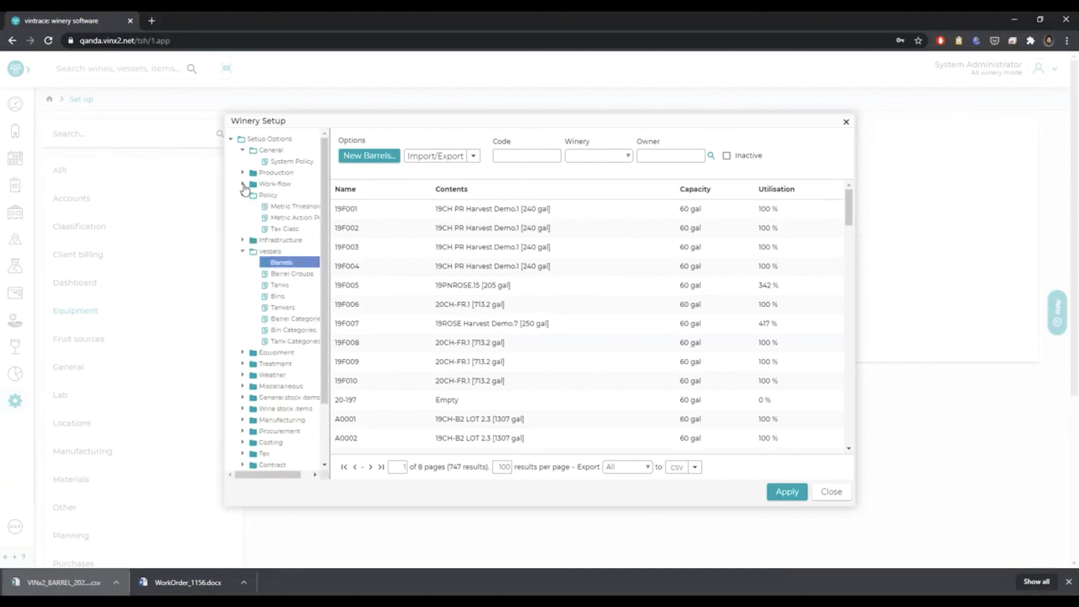
pyautogui.click(244, 185)
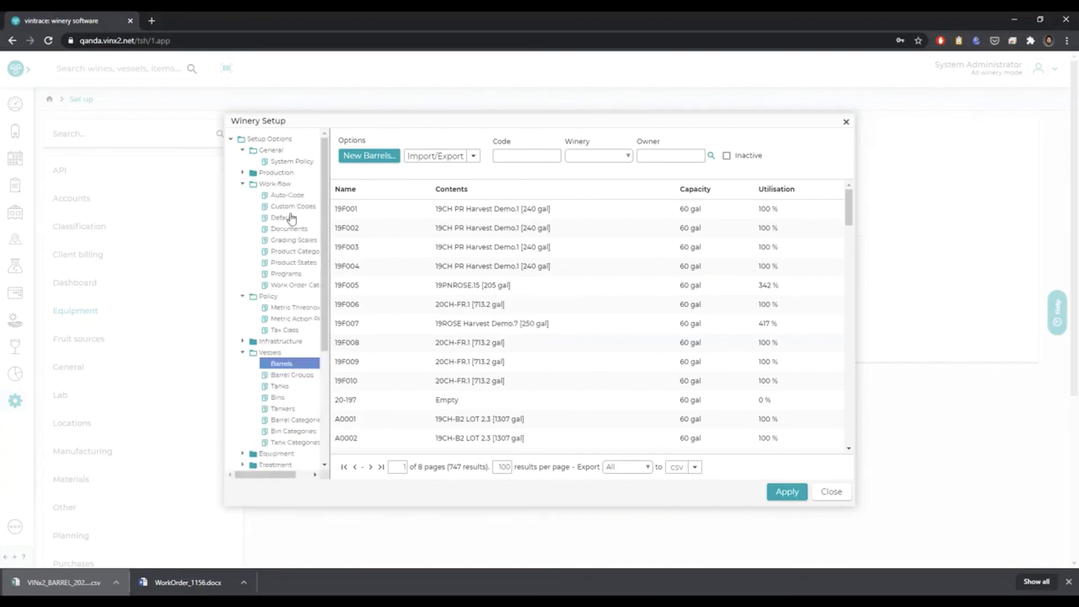
pyautogui.click(286, 263)
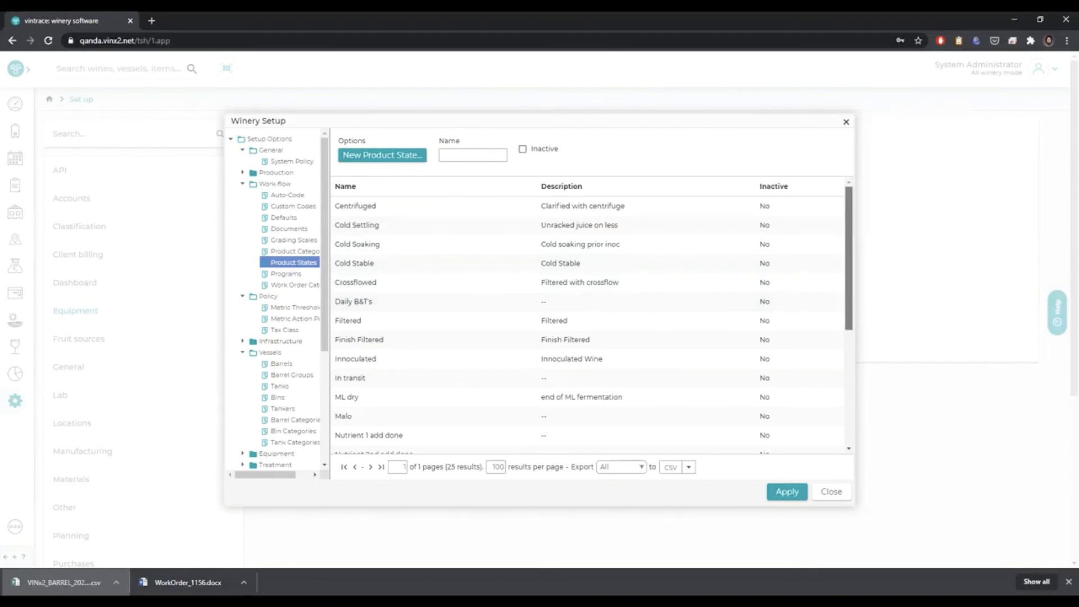
pyautogui.moveTo(850, 260); pyautogui.dragTo(855, 360)
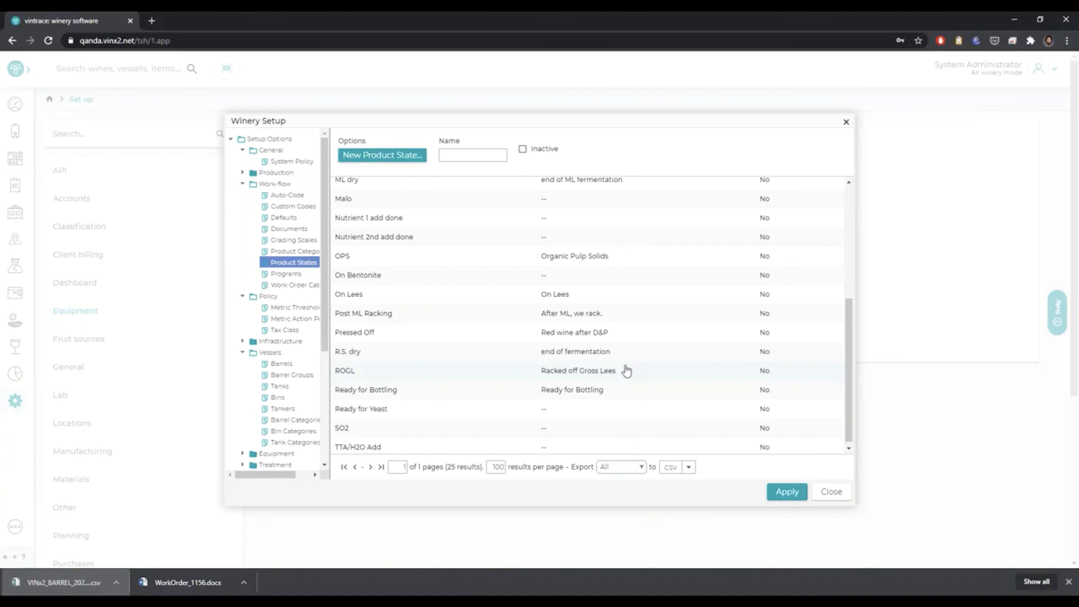
# - Open the production additive templates and inspect the Nutrient 1 add template's additive and product state, leaving it unsaved
pyautogui.click(242, 174)
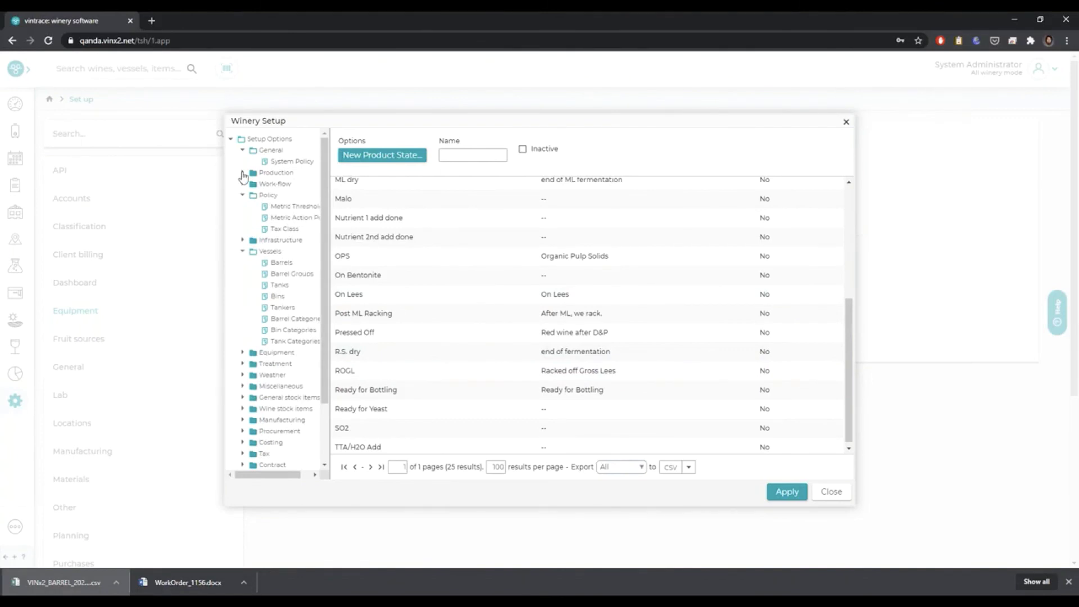
pyautogui.click(243, 173)
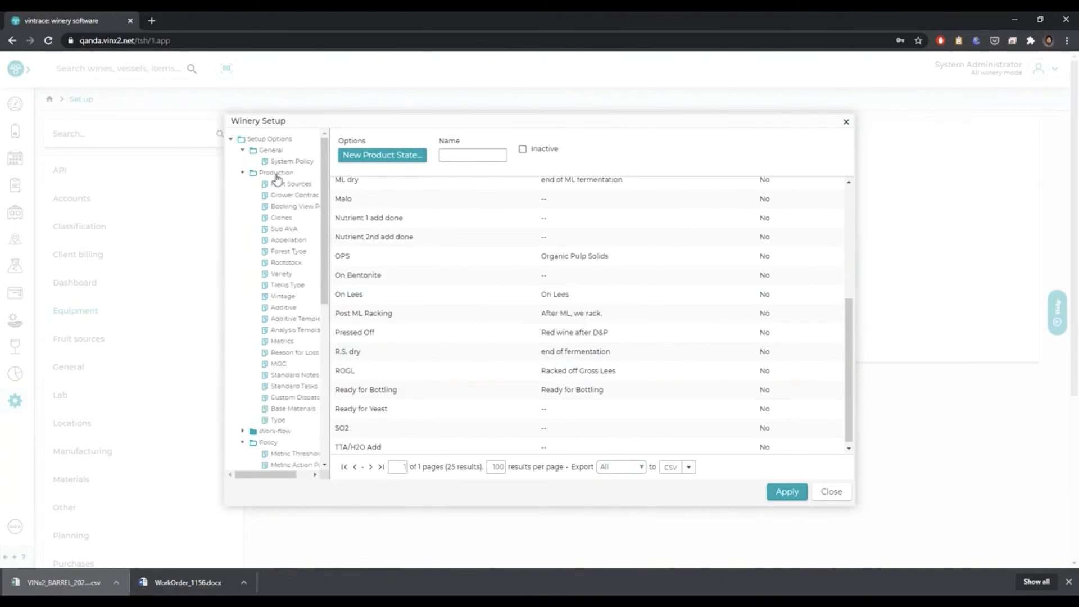
pyautogui.click(282, 319)
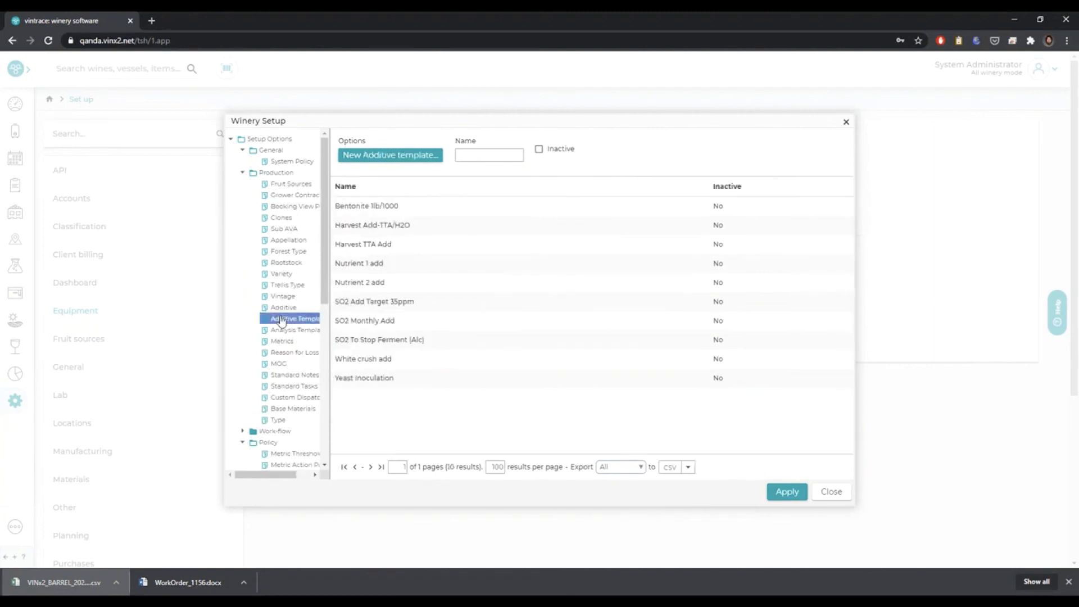
pyautogui.doubleClick(374, 269)
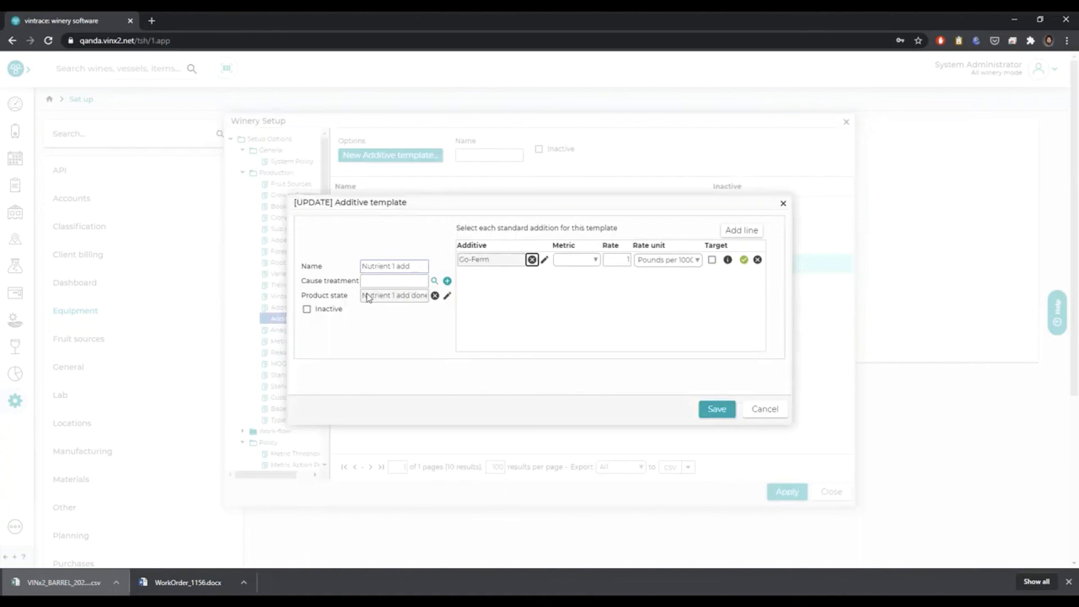
pyautogui.click(761, 415)
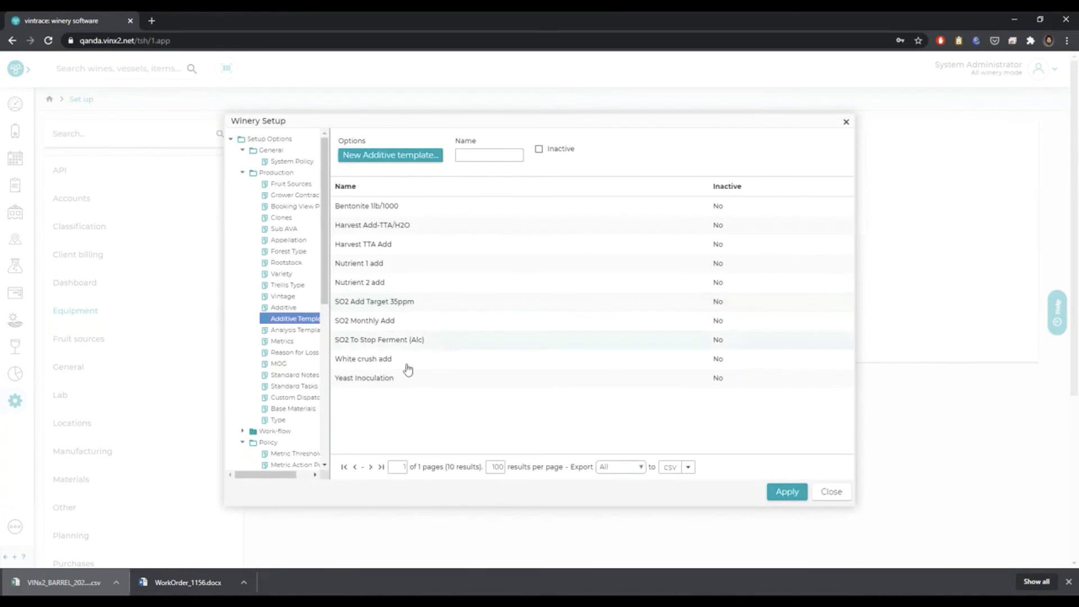
# - Inspect the Yeast Inoculation template and the rate unit options for Yeast - VL2, and close it without saving
pyautogui.click(384, 380)
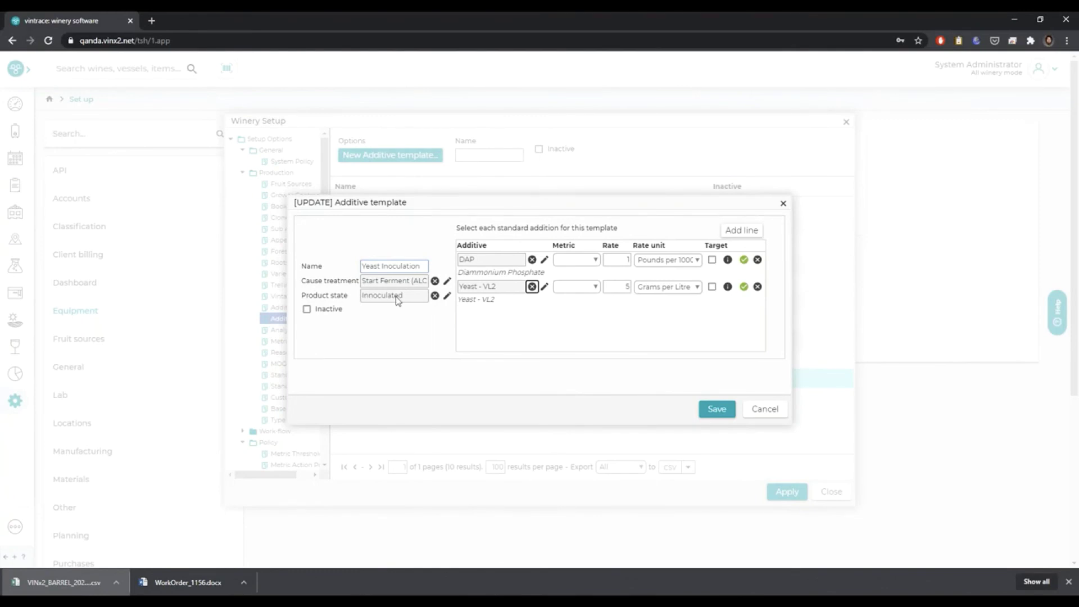
pyautogui.click(678, 289)
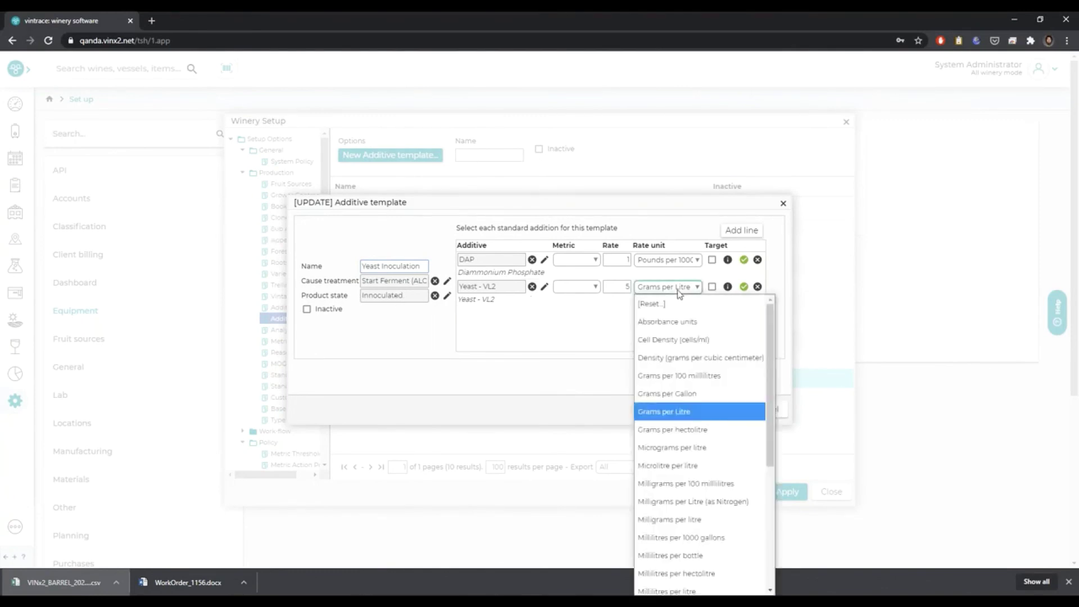
pyautogui.click(678, 291)
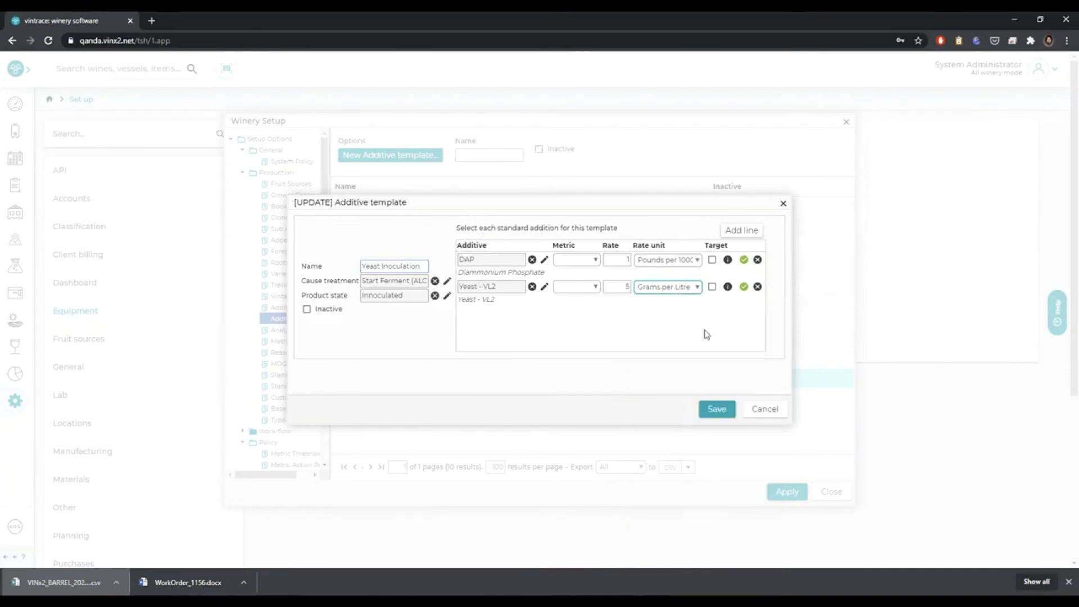
pyautogui.click(766, 409)
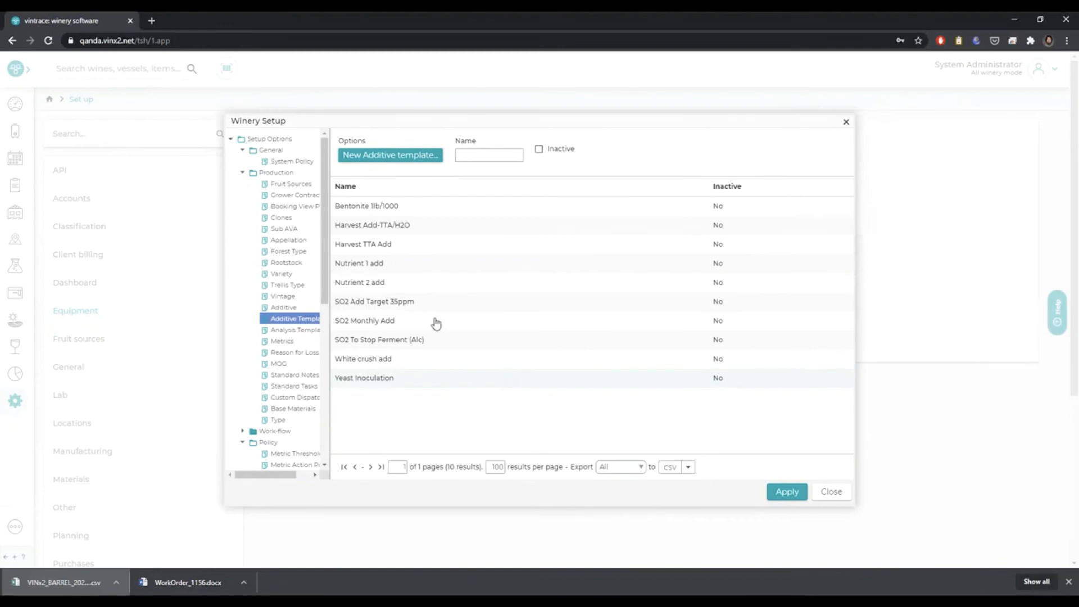
# - Mark the SO2 6% Solution line as a target in the SO2 Add Target 35ppm template and save it
pyautogui.click(430, 311)
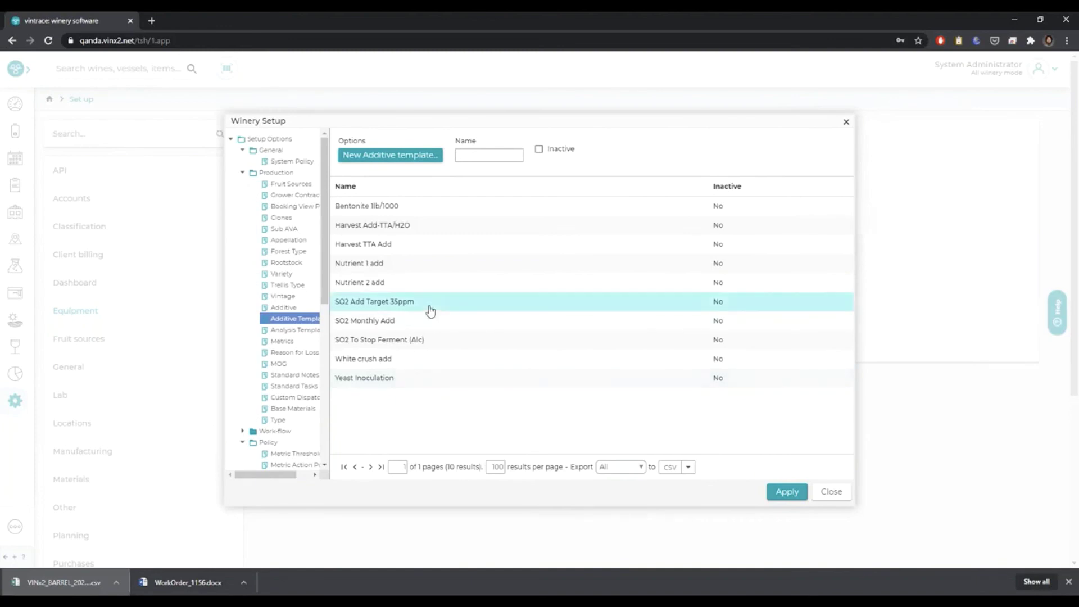
pyautogui.doubleClick(431, 311)
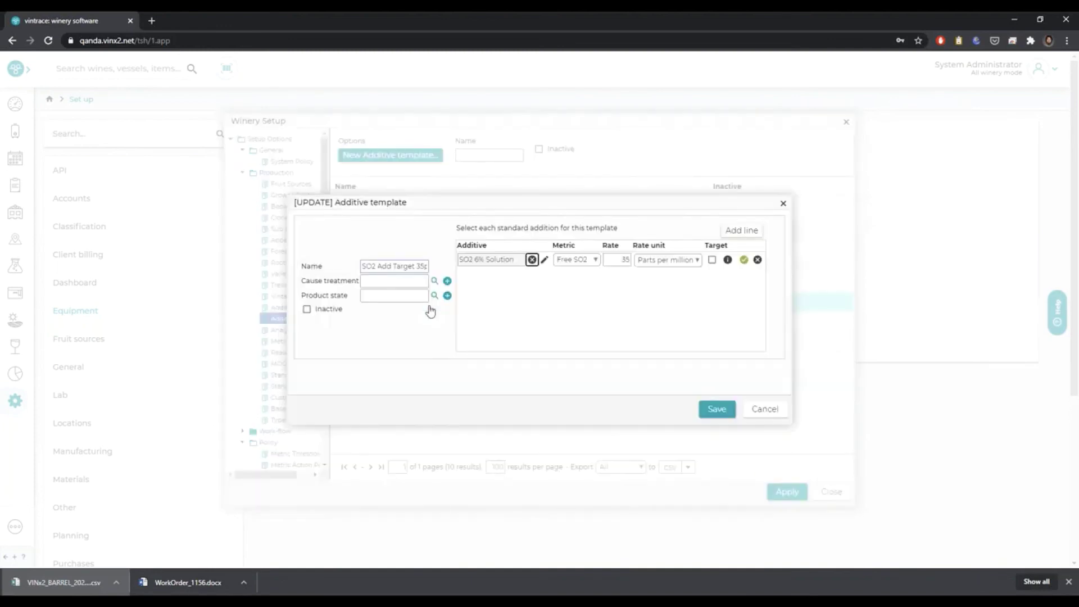
pyautogui.click(712, 260)
pyautogui.click(724, 414)
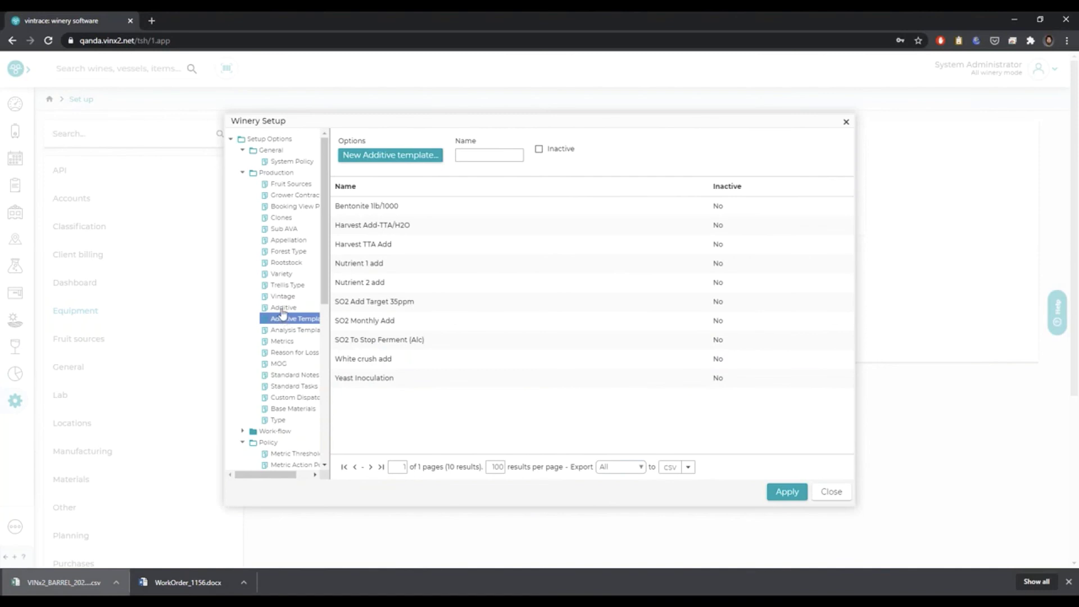
# - Filter the additives by 6%, examine the Free SO2 metric weighting of SO2 6% Solution, and close the record without saving
pyautogui.click(282, 309)
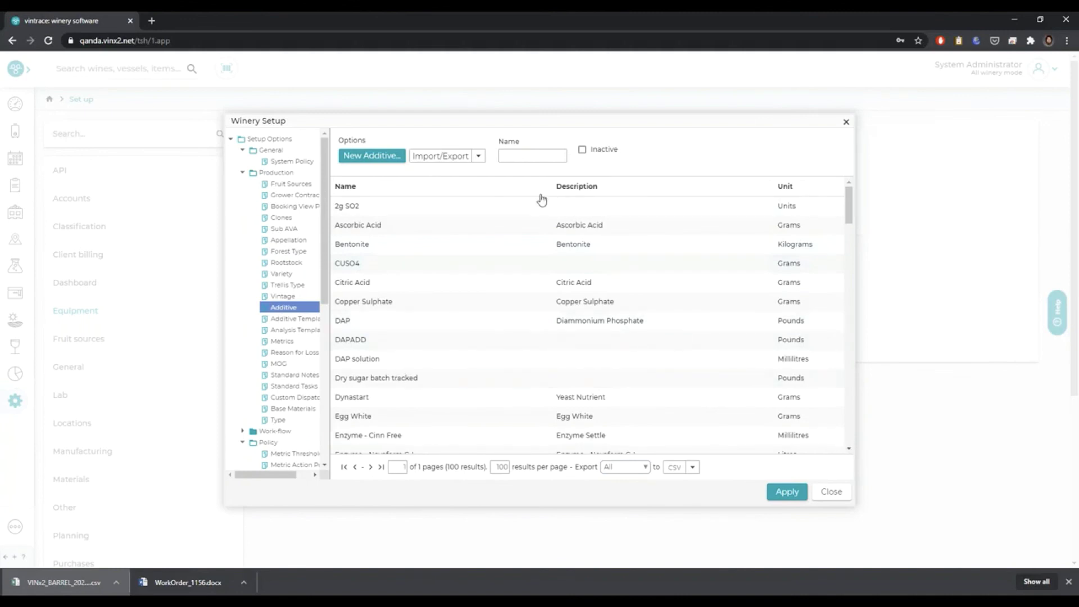
pyautogui.click(514, 158)
pyautogui.write('6h')
pyautogui.press('Return')
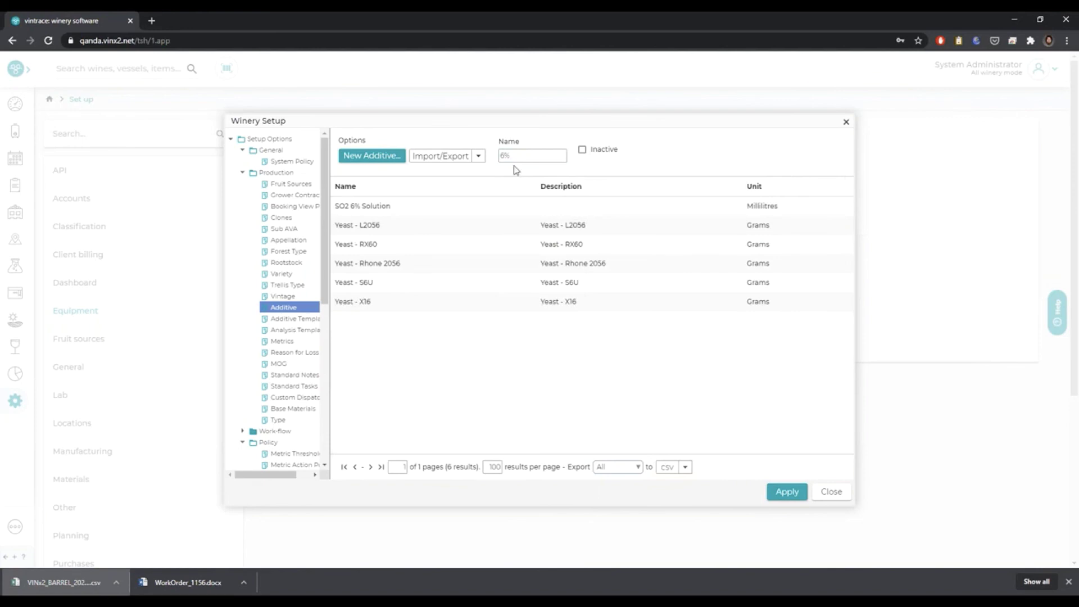
pyautogui.doubleClick(408, 208)
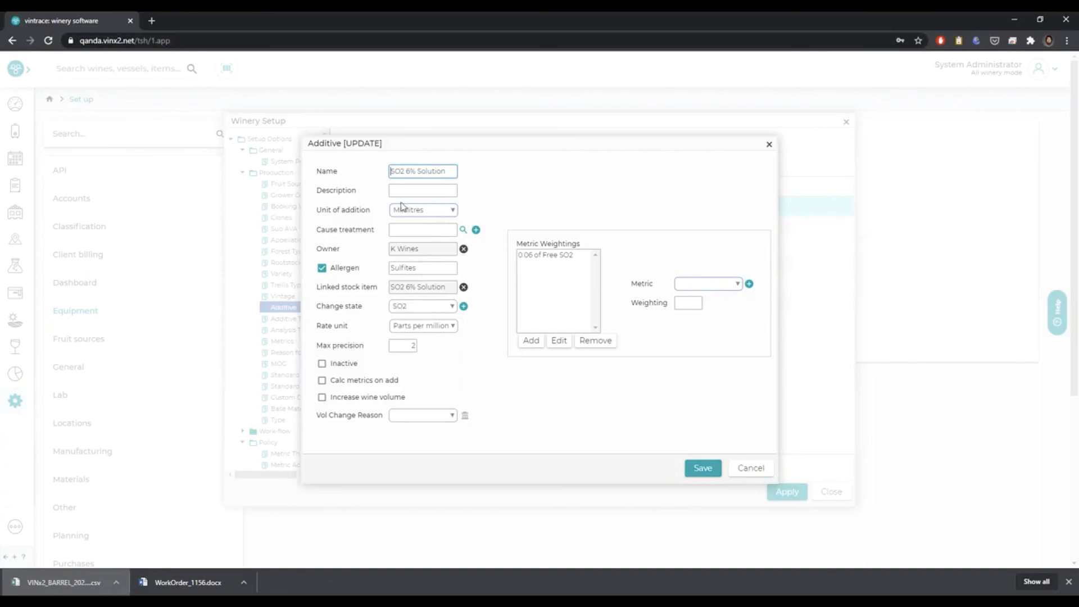
pyautogui.click(534, 256)
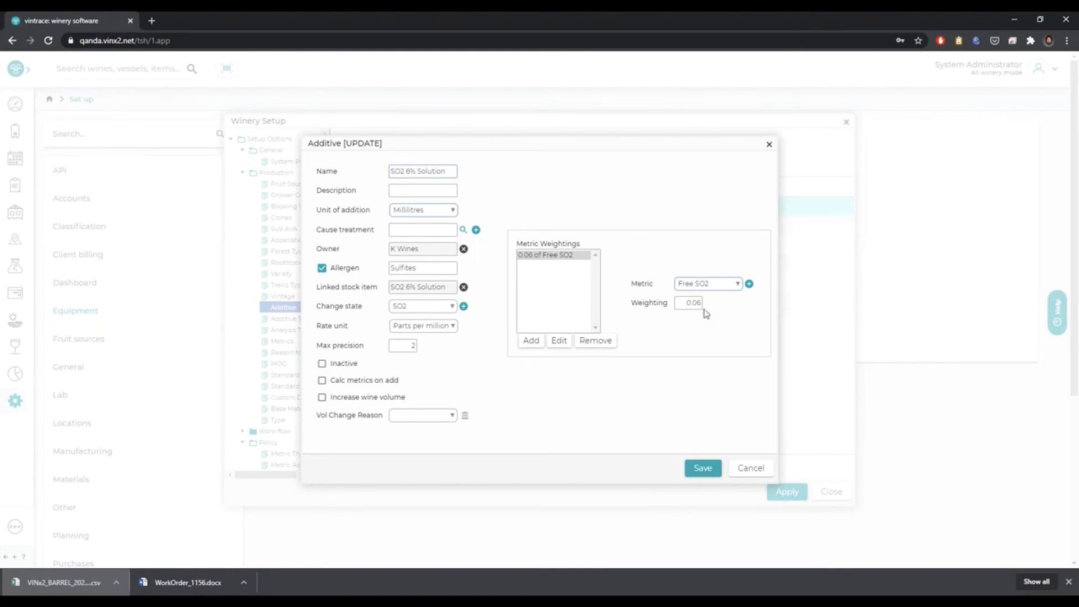
pyautogui.click(702, 304)
pyautogui.click(769, 474)
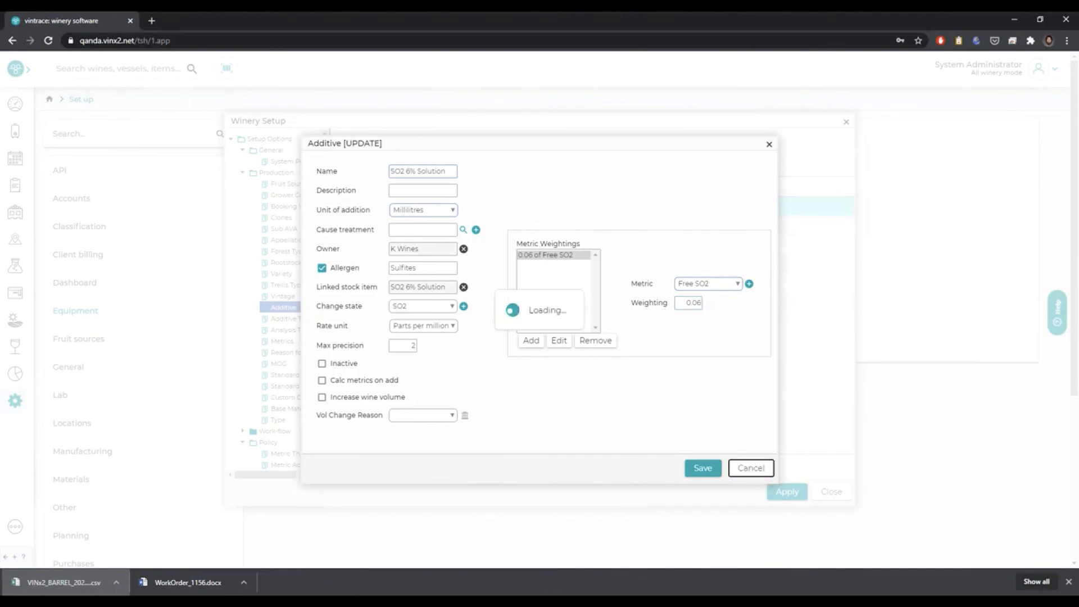
# - Filter the additives by kmbs, examine the Free SO2 metric weighting of KMBS, and close the record without saving
pyautogui.click(517, 157)
pyautogui.press('BackSpace')
pyautogui.press('BackSpace')
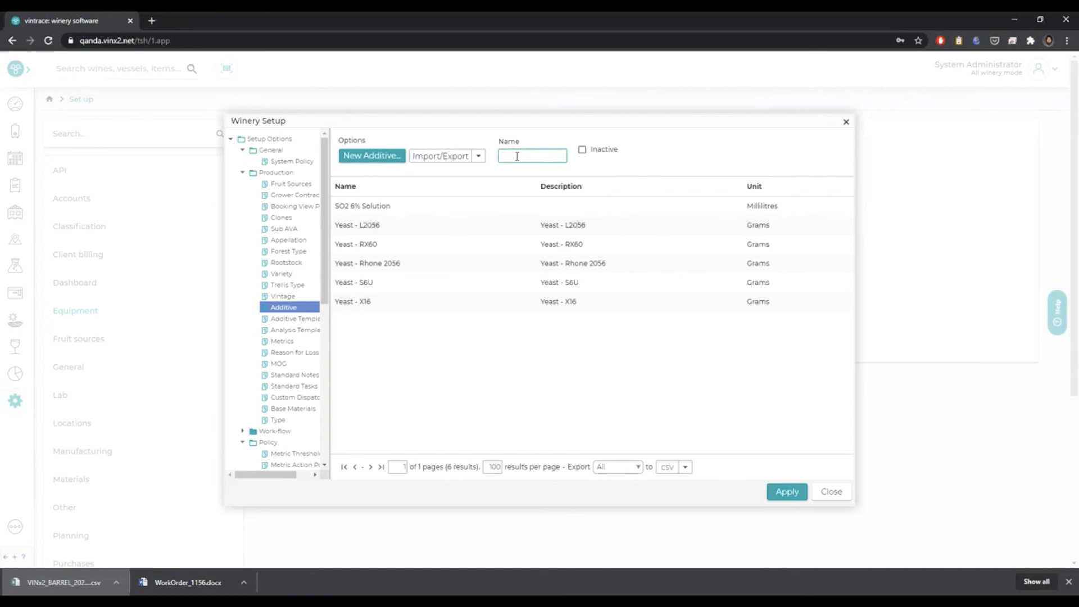
pyautogui.write('kmb')
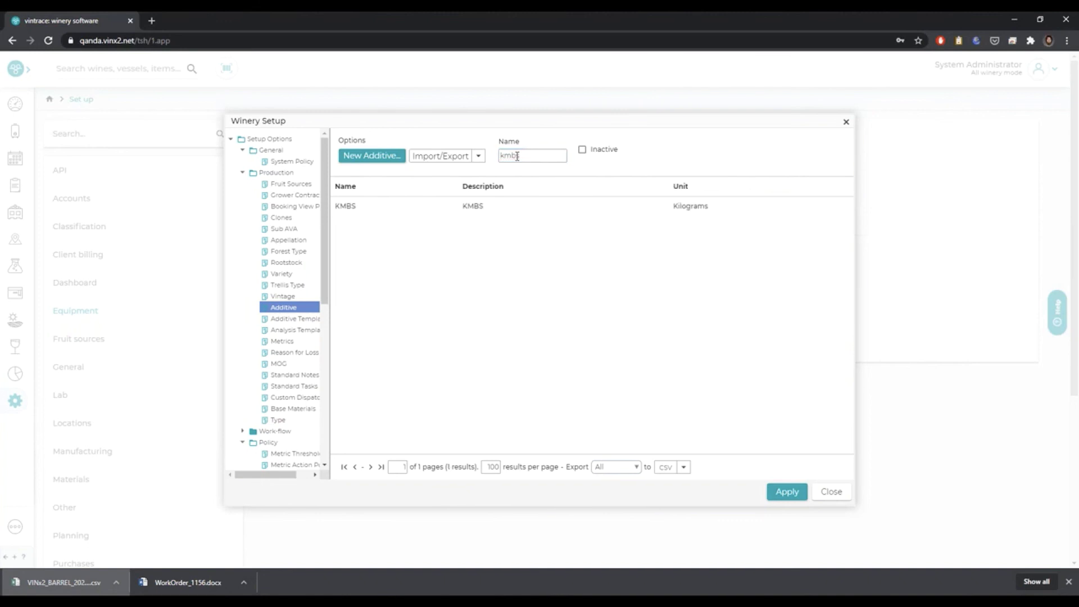
pyautogui.write('s')
pyautogui.click(481, 207)
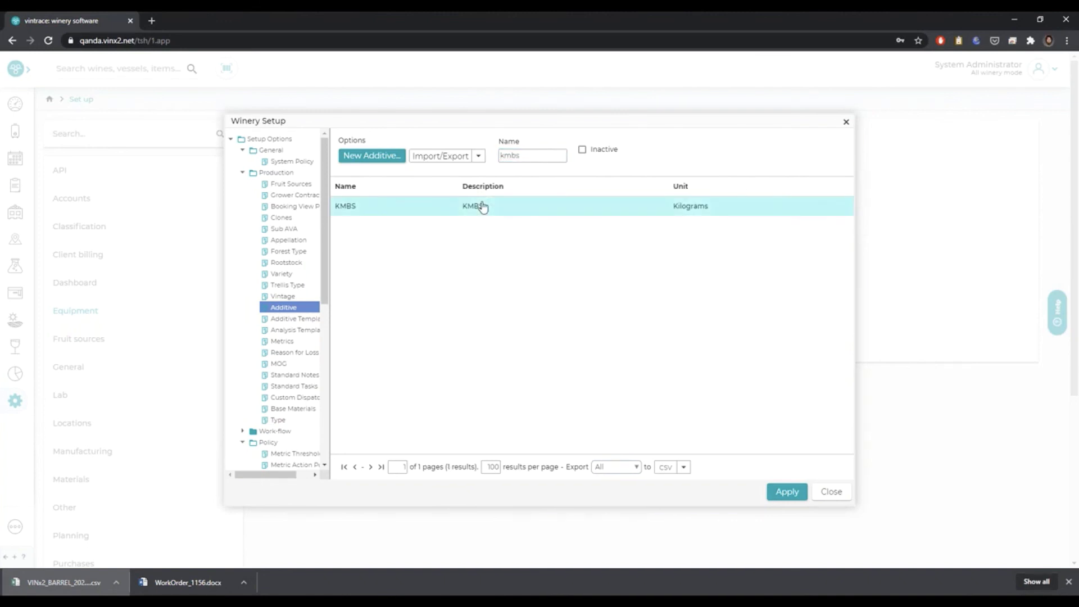
pyautogui.doubleClick(482, 207)
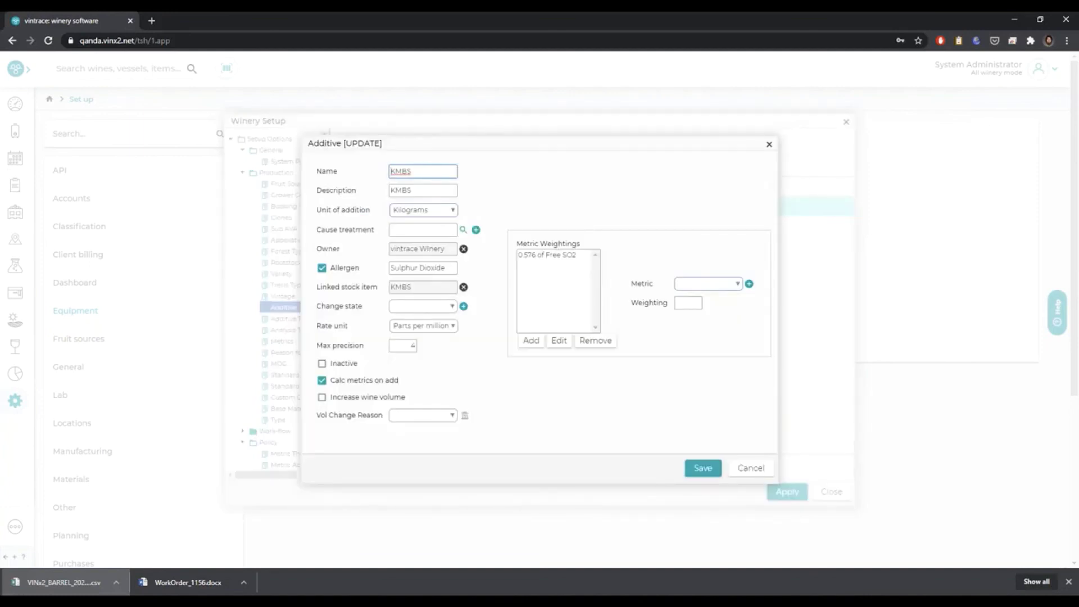
pyautogui.click(531, 255)
pyautogui.click(539, 258)
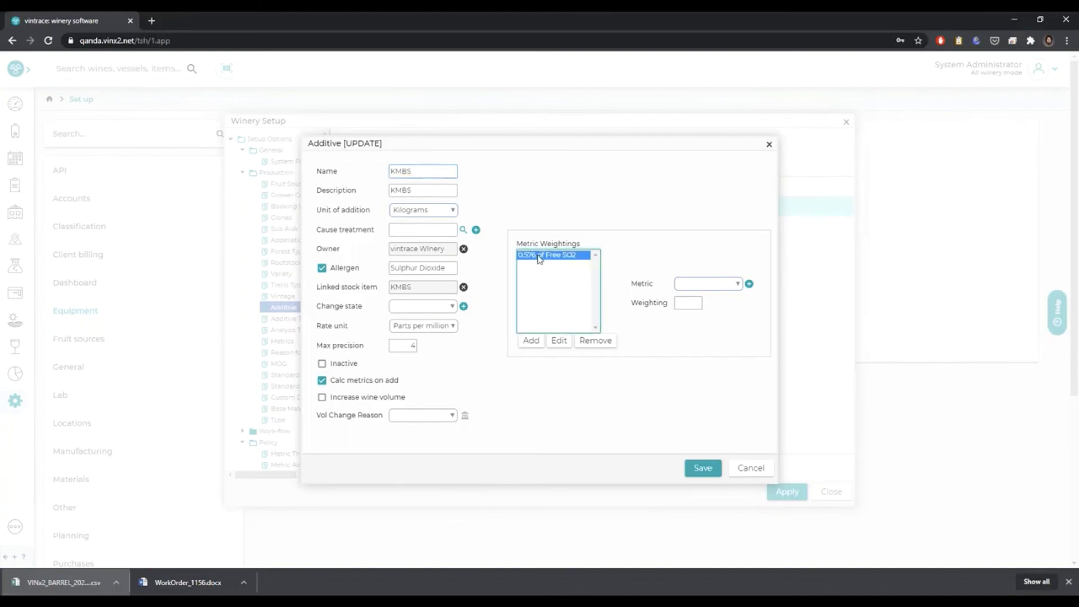
pyautogui.doubleClick(538, 258)
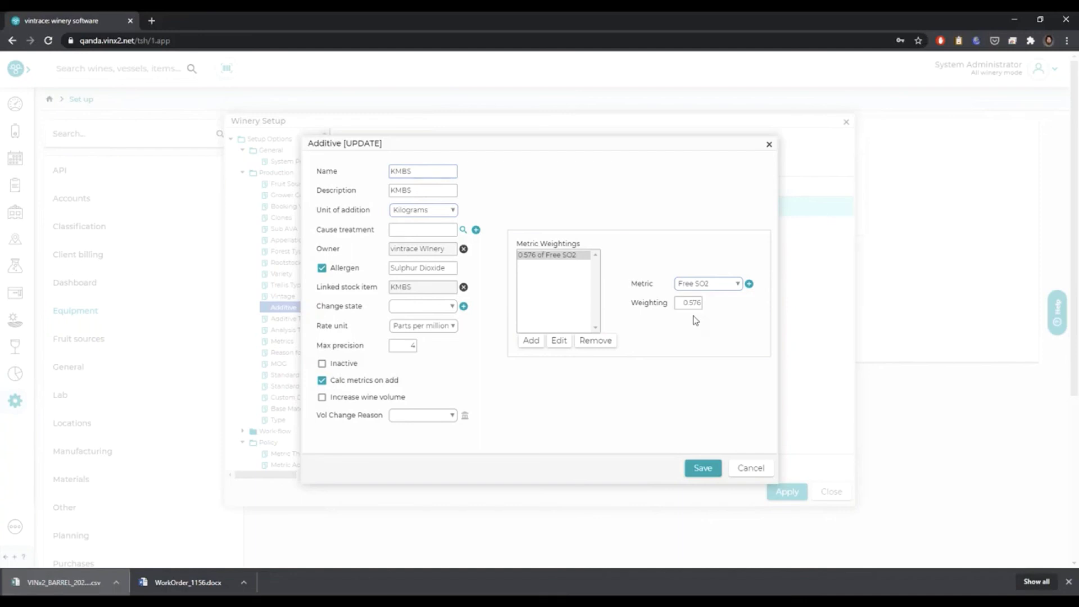
pyautogui.click(747, 470)
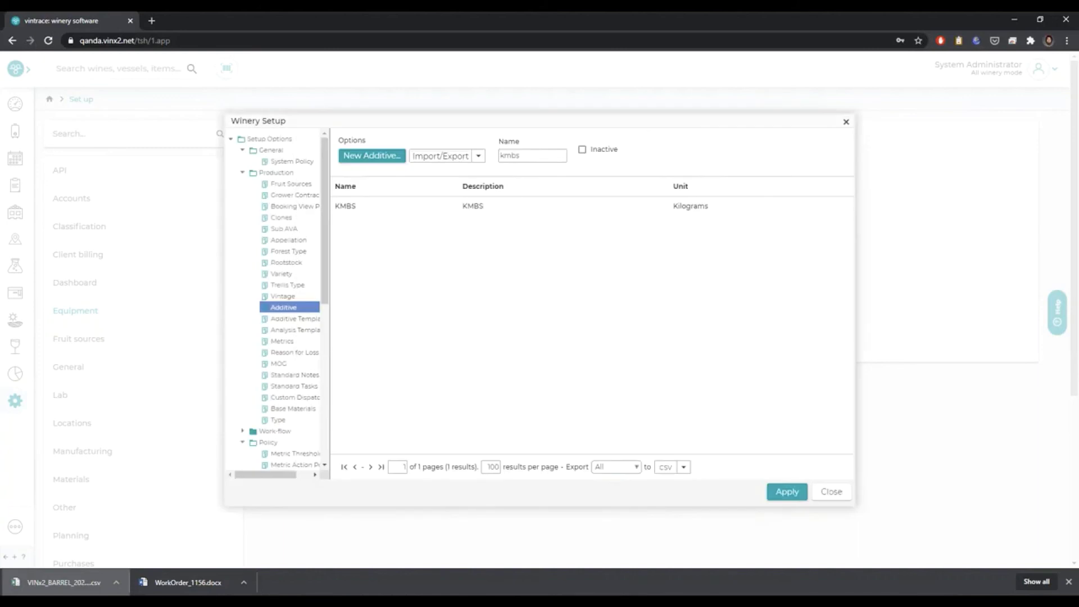
# - Clear the additive name filter, inspect the cause treatment of Yeast - D21, and close the record without saving
pyautogui.click(523, 159)
pyautogui.press('BackSpace')
pyautogui.press('BackSpace')
pyautogui.press('BackSpace')
pyautogui.press('BackSpace')
pyautogui.press('Return')
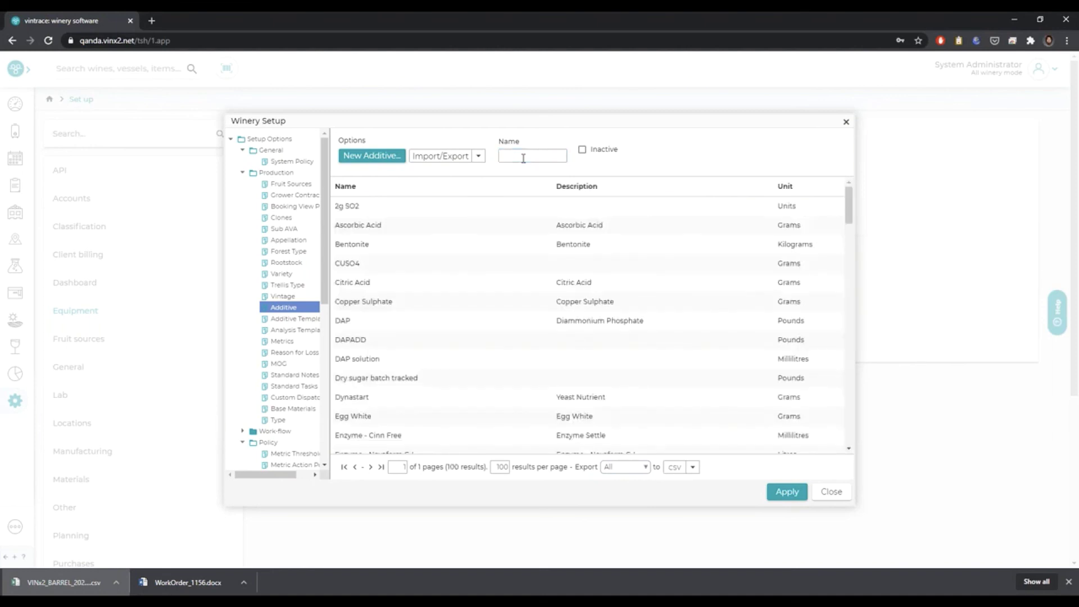
pyautogui.moveTo(847, 211); pyautogui.dragTo(847, 382)
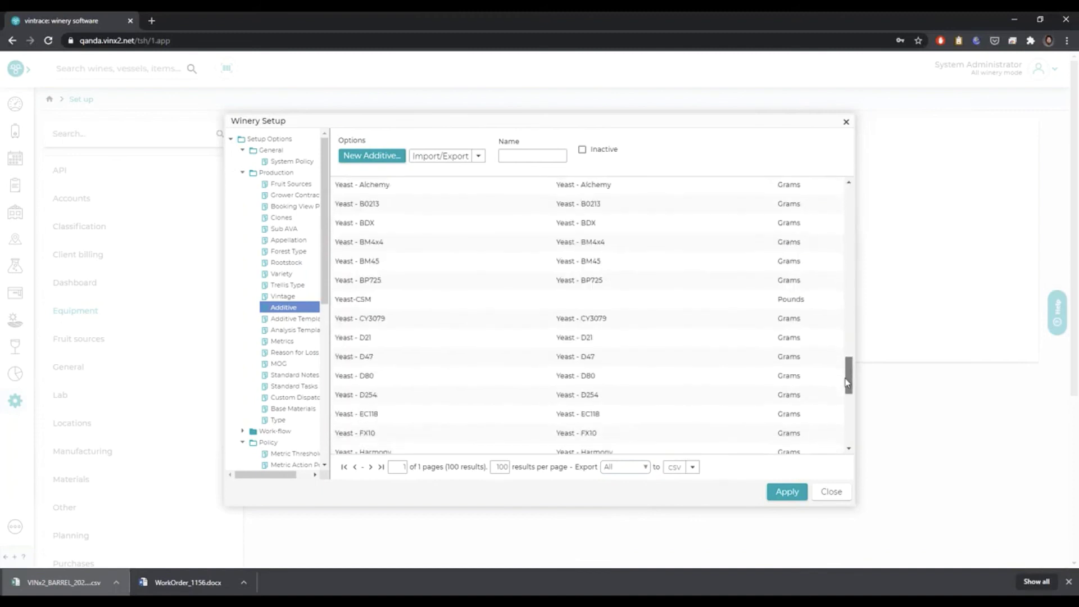
pyautogui.doubleClick(363, 338)
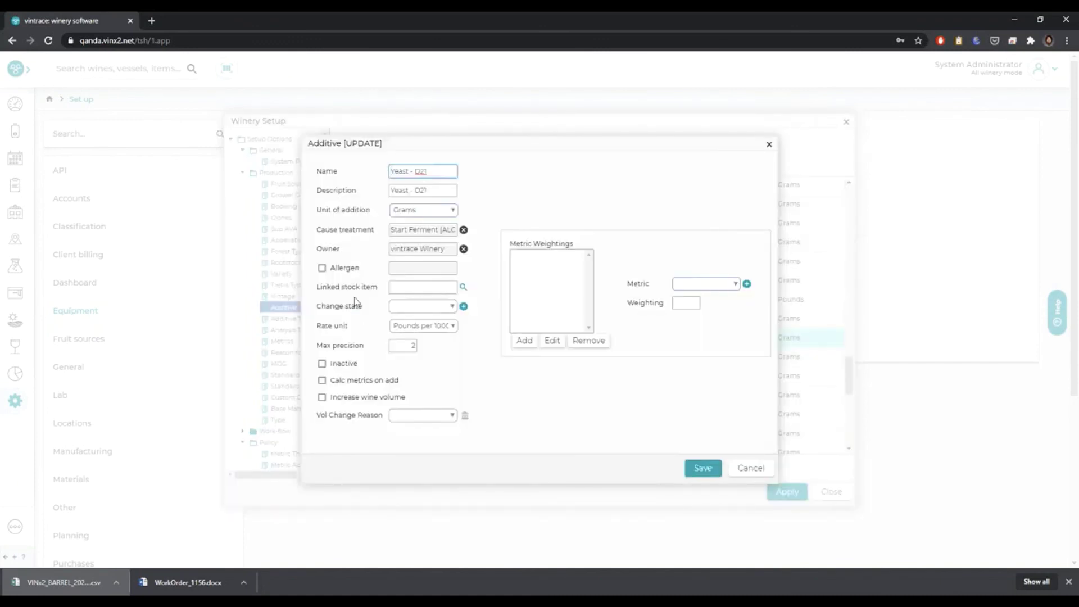
pyautogui.moveTo(322, 230); pyautogui.dragTo(372, 230)
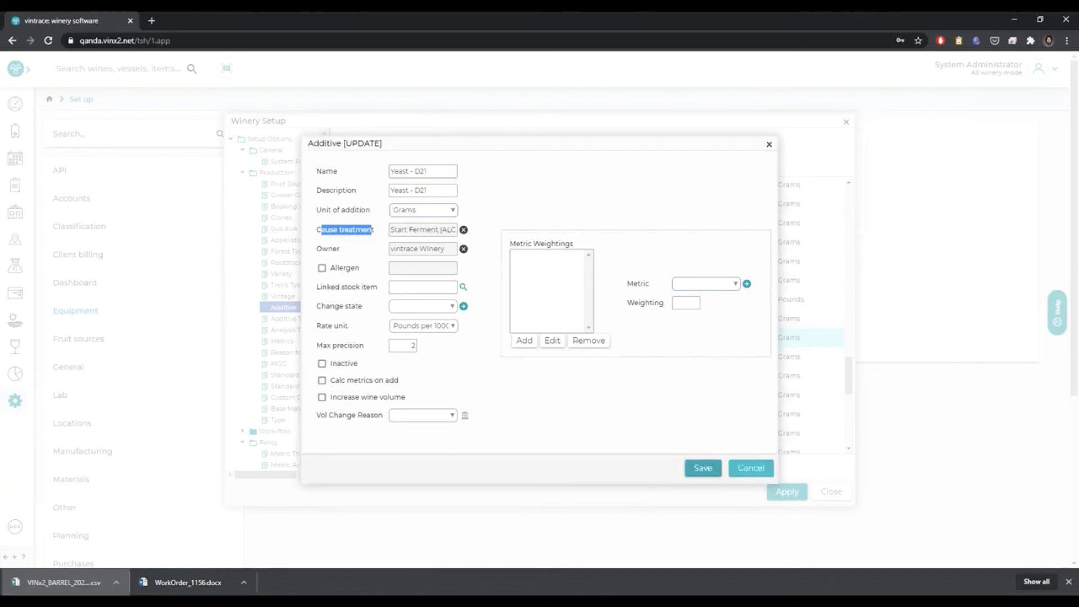
pyautogui.click(751, 469)
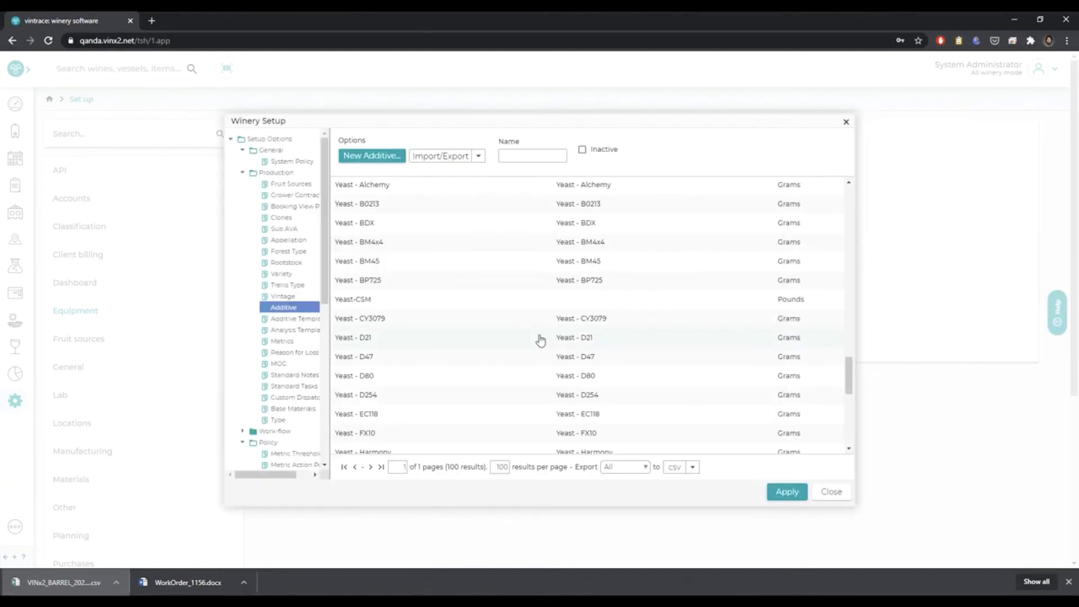
# - Review the additive importer options, and examine the settings of the Bud Break metric, closing both without changes
pyautogui.click(441, 161)
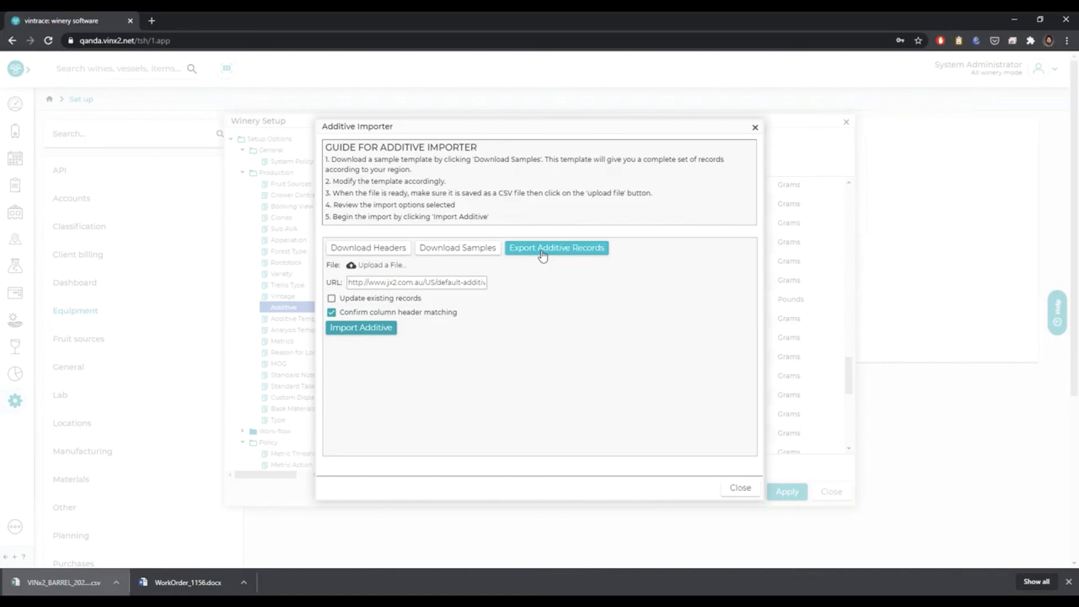
pyautogui.click(736, 487)
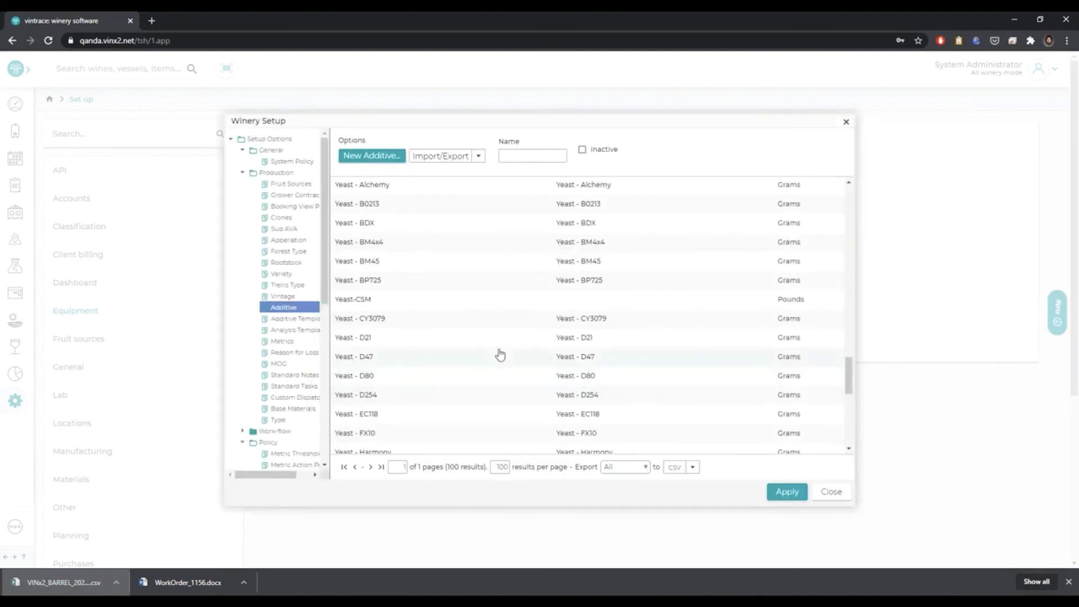
pyautogui.click(282, 344)
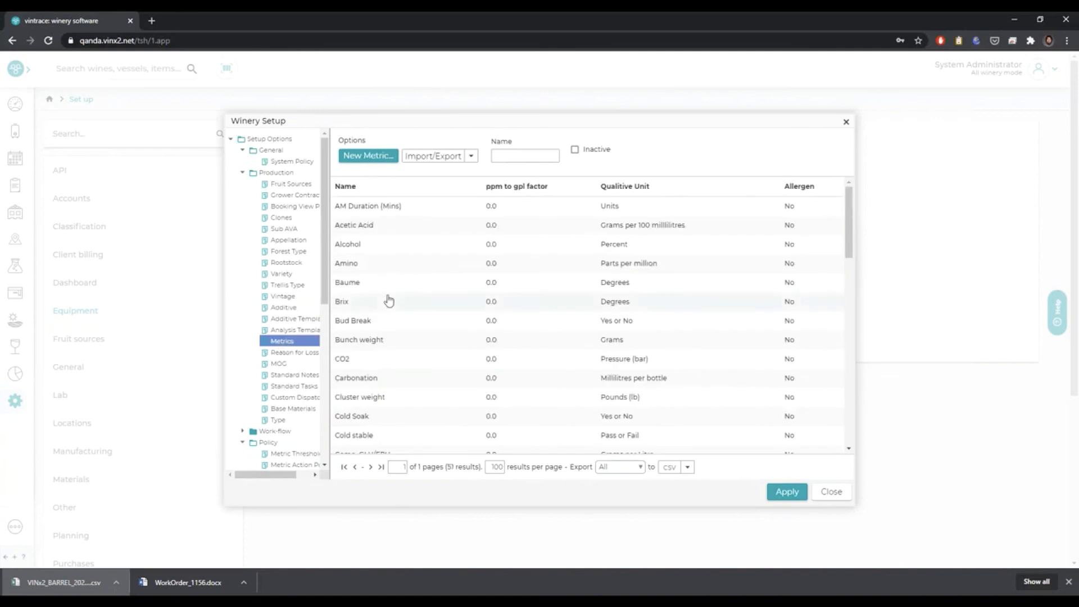
pyautogui.click(369, 324)
pyautogui.doubleClick(369, 324)
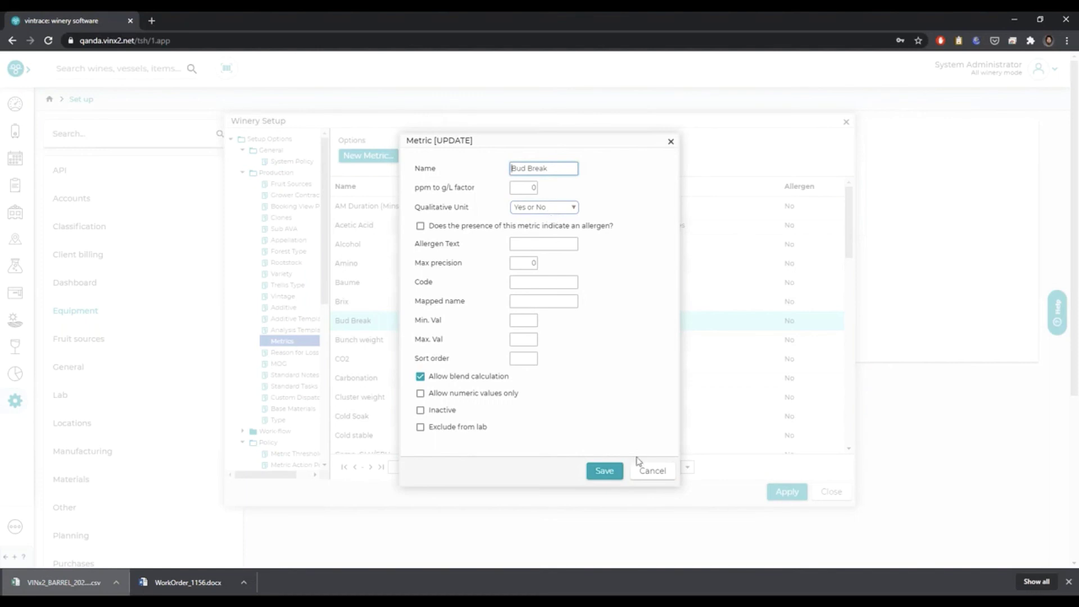
pyautogui.click(651, 469)
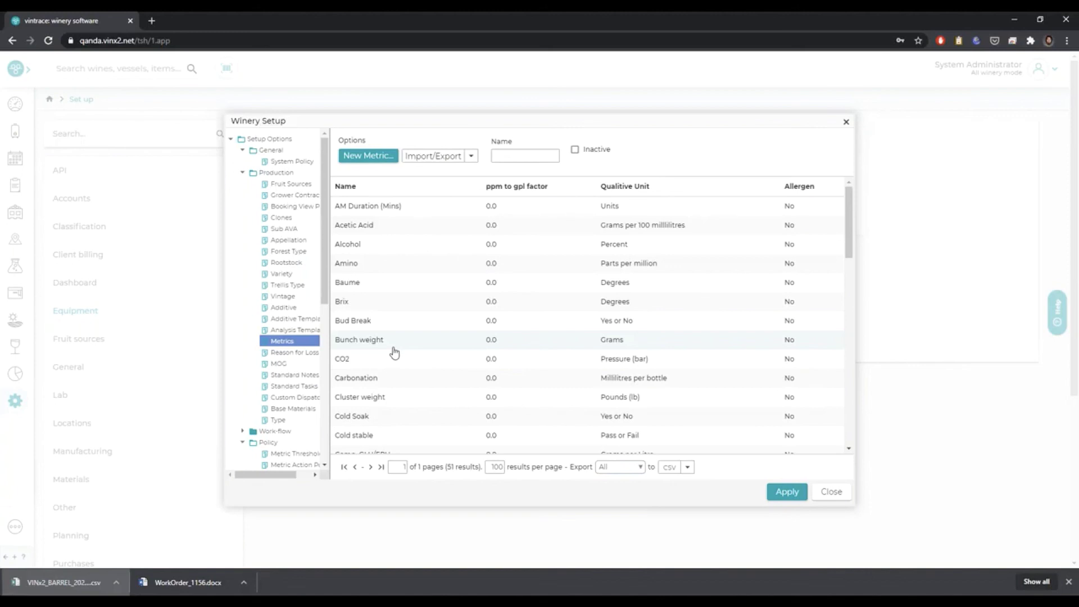
# - Review the list of standard notes in the production setup
pyautogui.click(304, 377)
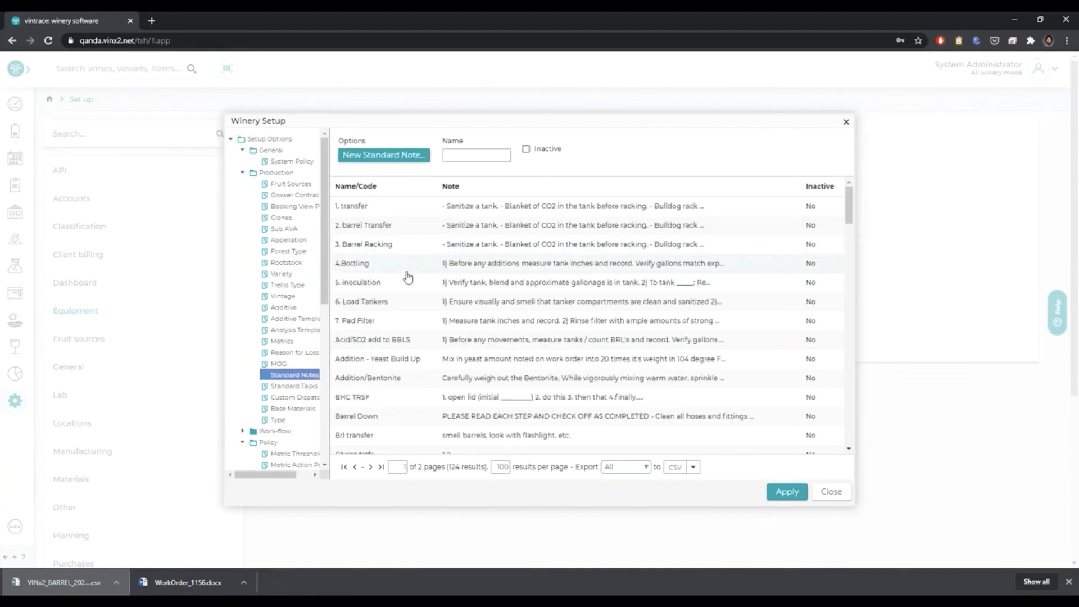
pyautogui.click(251, 175)
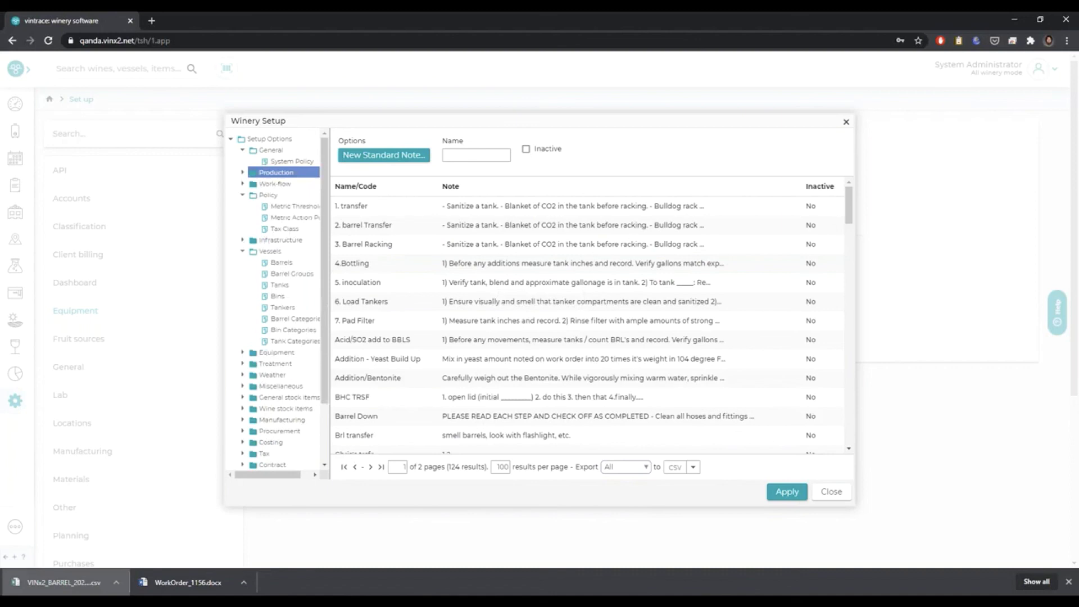
pyautogui.rightClick(249, 173)
pyautogui.click(242, 172)
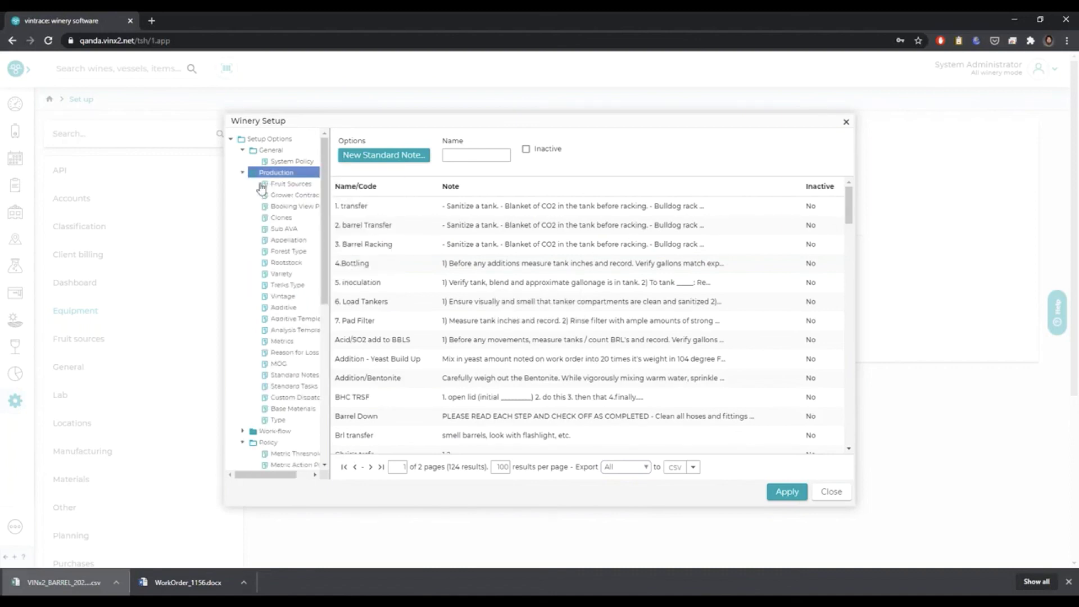
# - Start a new grower contract named 2020 Chard B1 and assign it the 2020 vintage
pyautogui.click(291, 196)
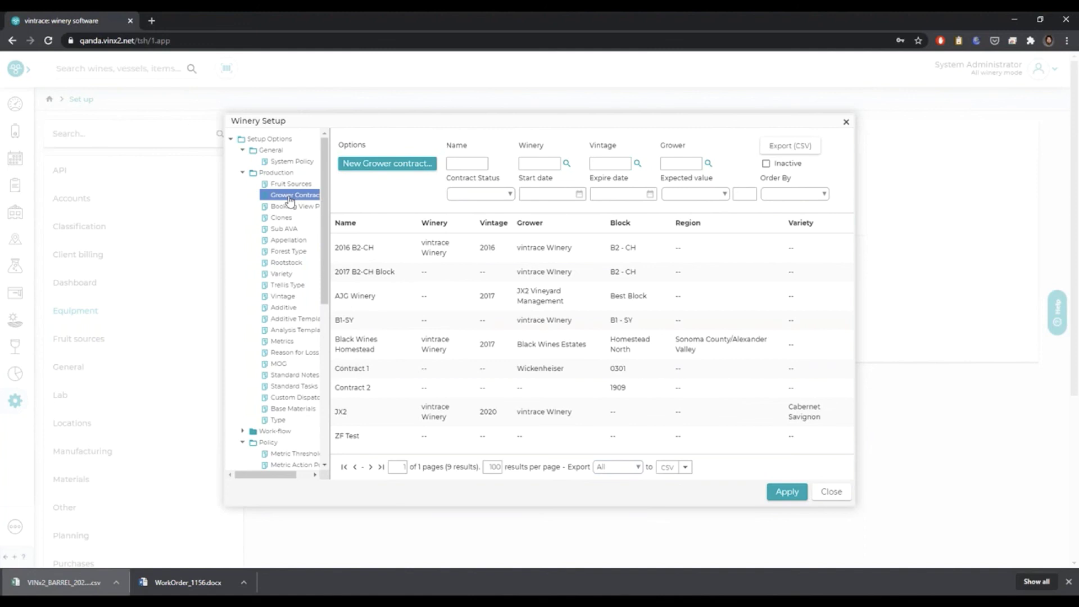
pyautogui.click(369, 169)
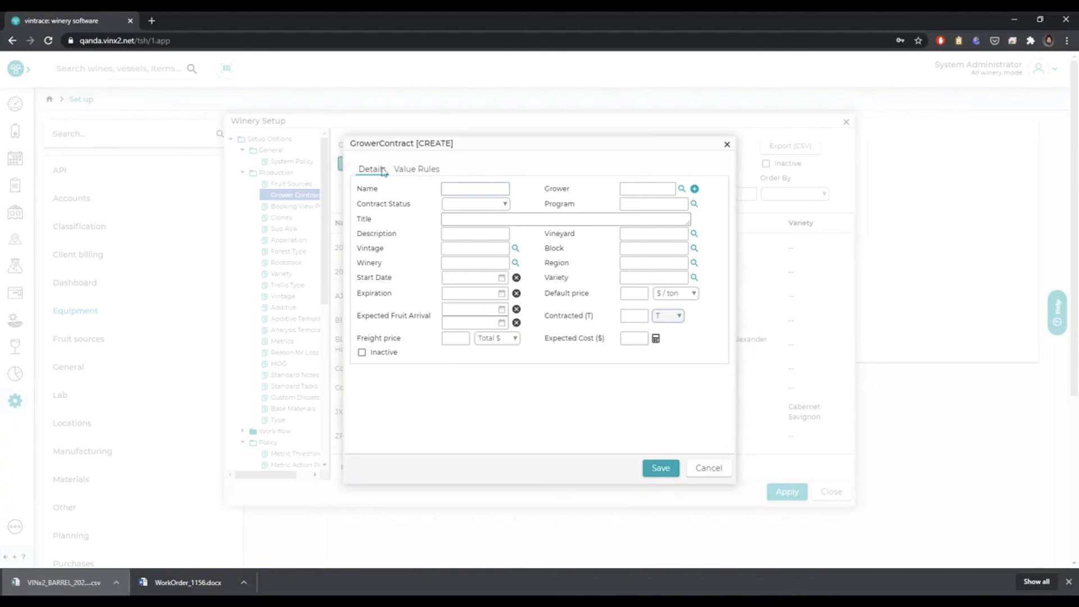
pyautogui.click(449, 187)
pyautogui.write('2020 Chard Bl')
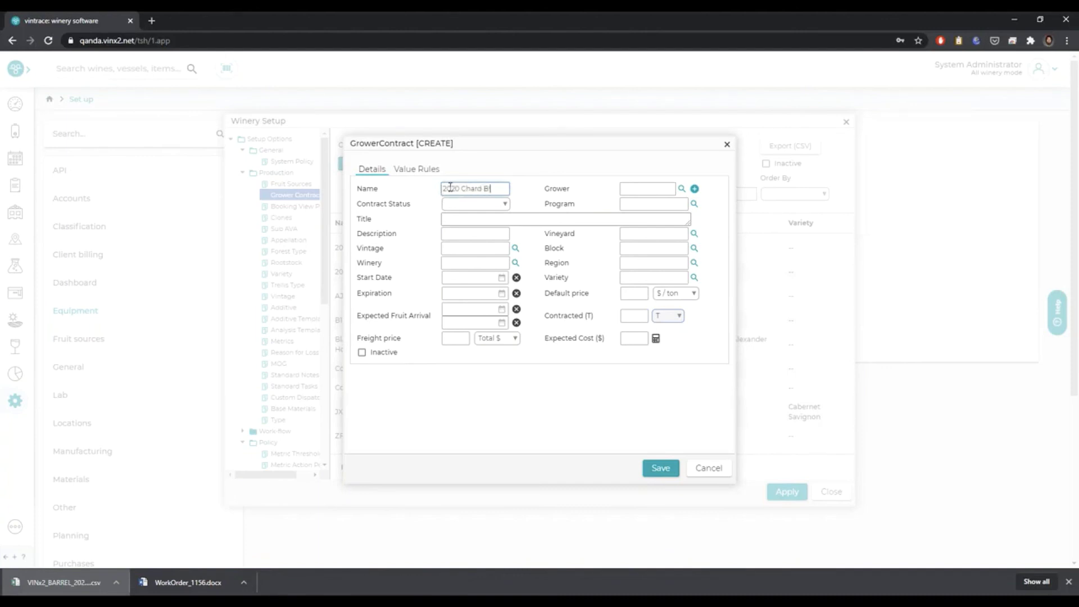
pyautogui.click(470, 248)
pyautogui.write('2020')
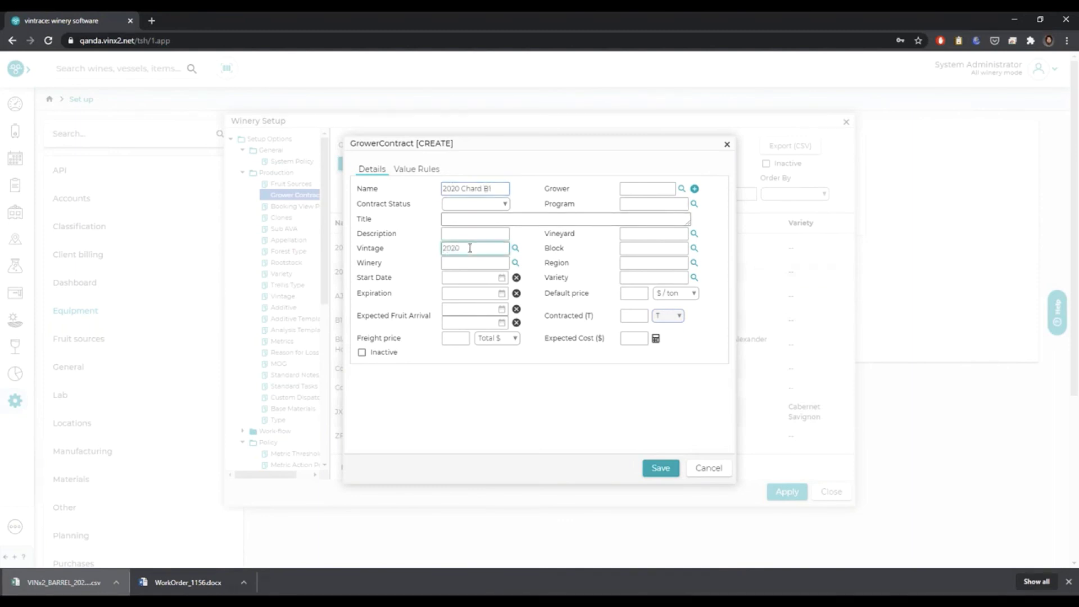
pyautogui.click(474, 263)
pyautogui.write('vi')
pyautogui.click(515, 247)
pyautogui.write('2020')
pyautogui.press('Tab')
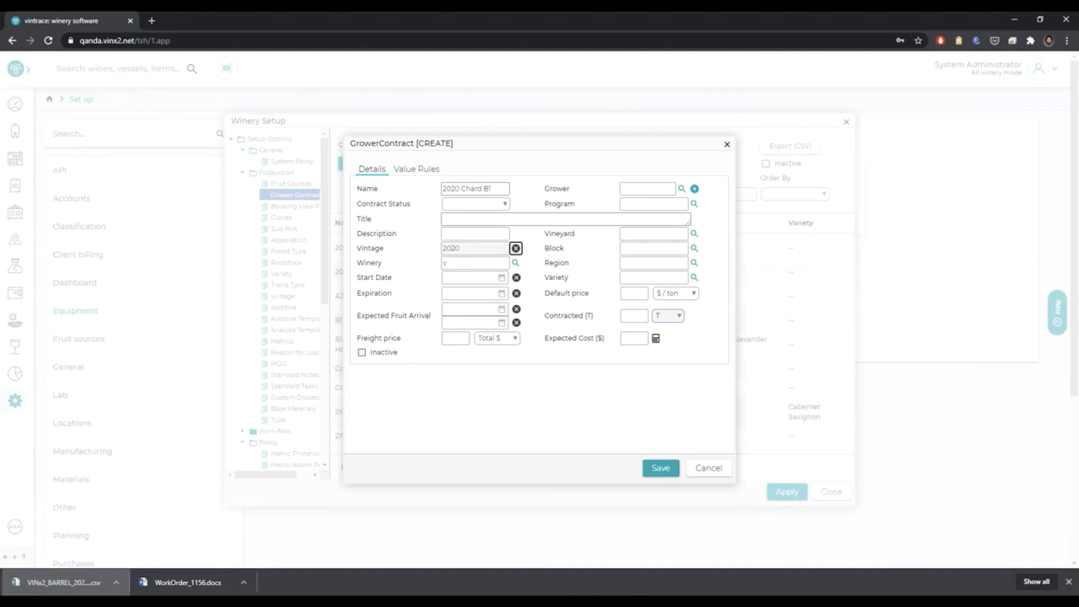
# - Assign vintrace Winery as the contract's winery and JX2 Napa Vineyard as its vineyard
pyautogui.click(471, 262)
pyautogui.write('vin')
pyautogui.press('Tab')
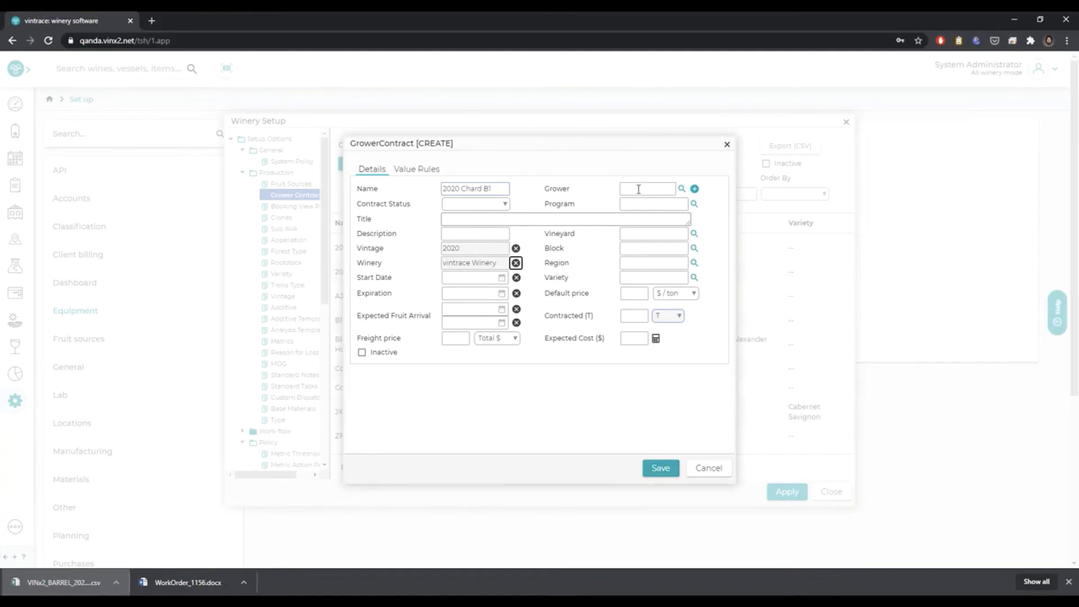
pyautogui.click(636, 234)
pyautogui.write('JX2')
pyautogui.press('Tab')
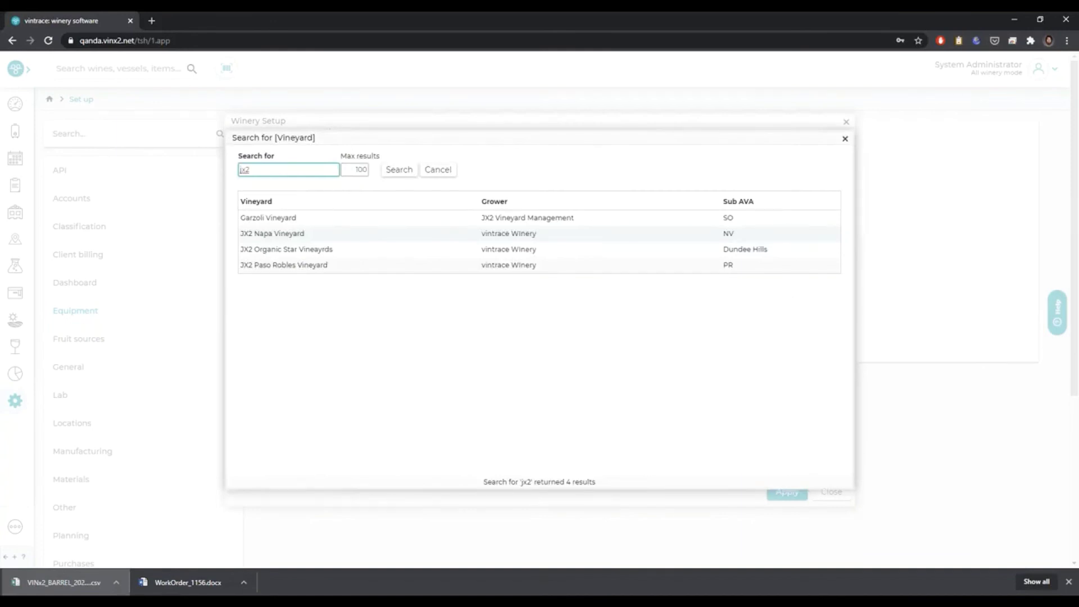
pyautogui.doubleClick(603, 233)
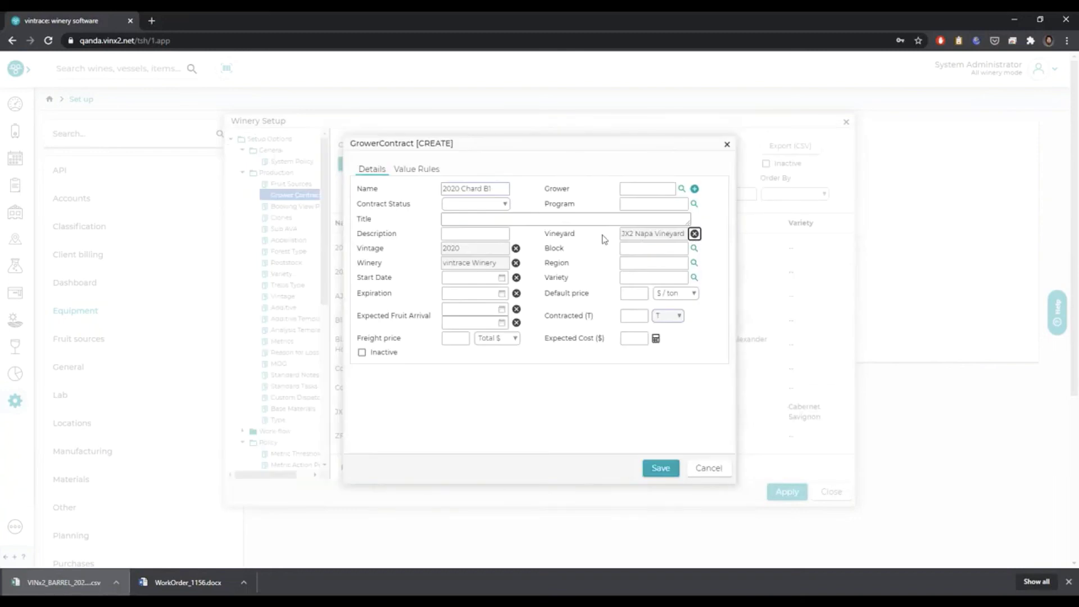
# - Set the contract's default price to 5000 $/ton and contracted amount to 50 T, calculate the expected cost, and save it
pyautogui.click(633, 289)
pyautogui.write('5000')
pyautogui.click(649, 277)
pyautogui.click(636, 317)
pyautogui.write('50')
pyautogui.click(654, 341)
pyautogui.click(656, 471)
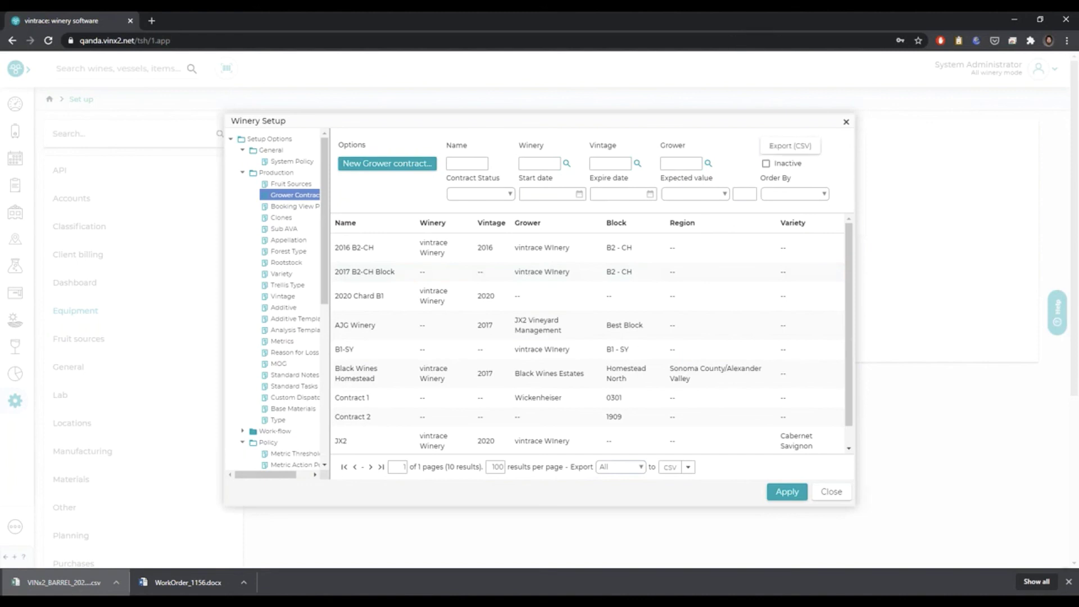
# - Examine the threshold rule of the Stop Ferment metric threshold policy and close it without saving
pyautogui.click(243, 174)
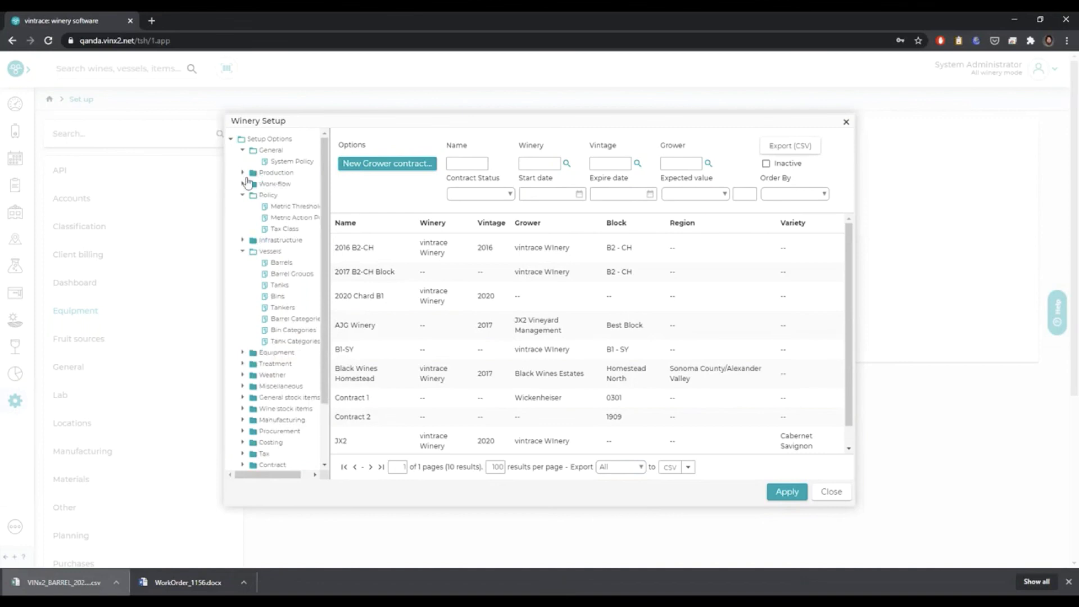
pyautogui.click(280, 208)
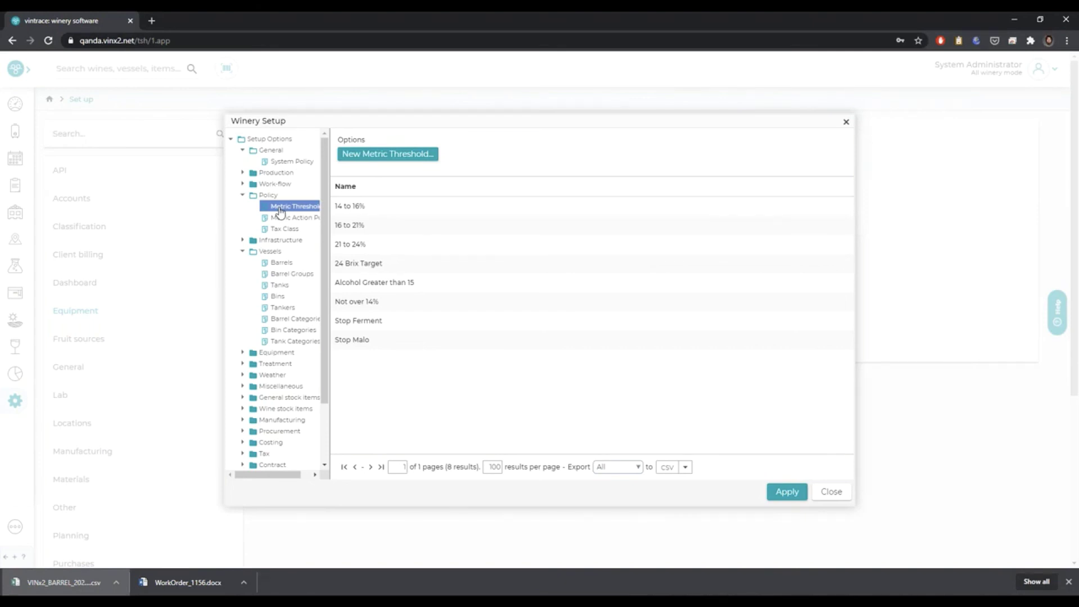
pyautogui.doubleClick(360, 325)
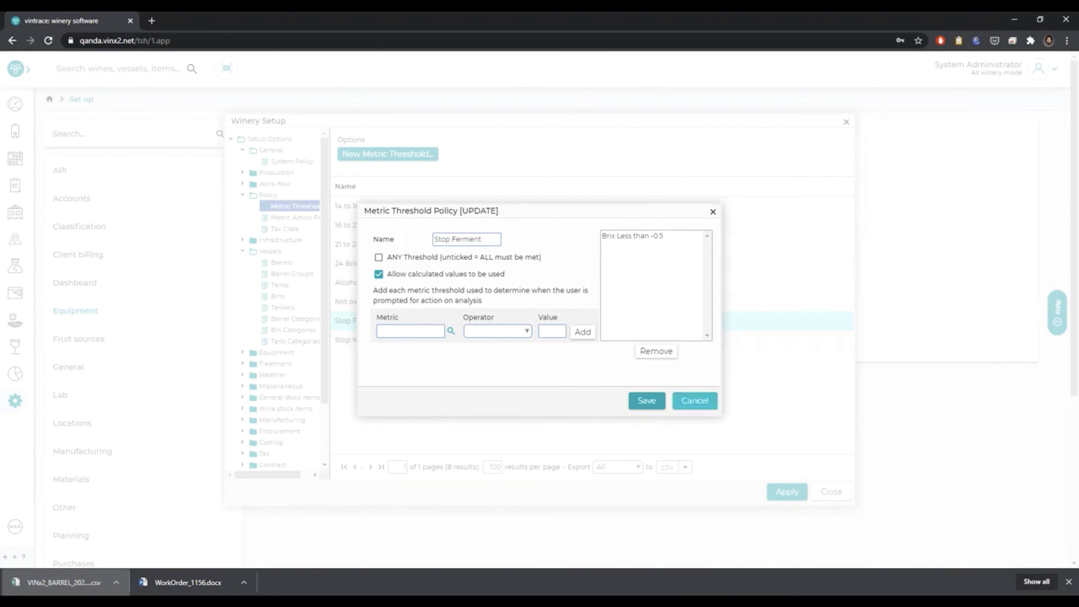
pyautogui.click(712, 392)
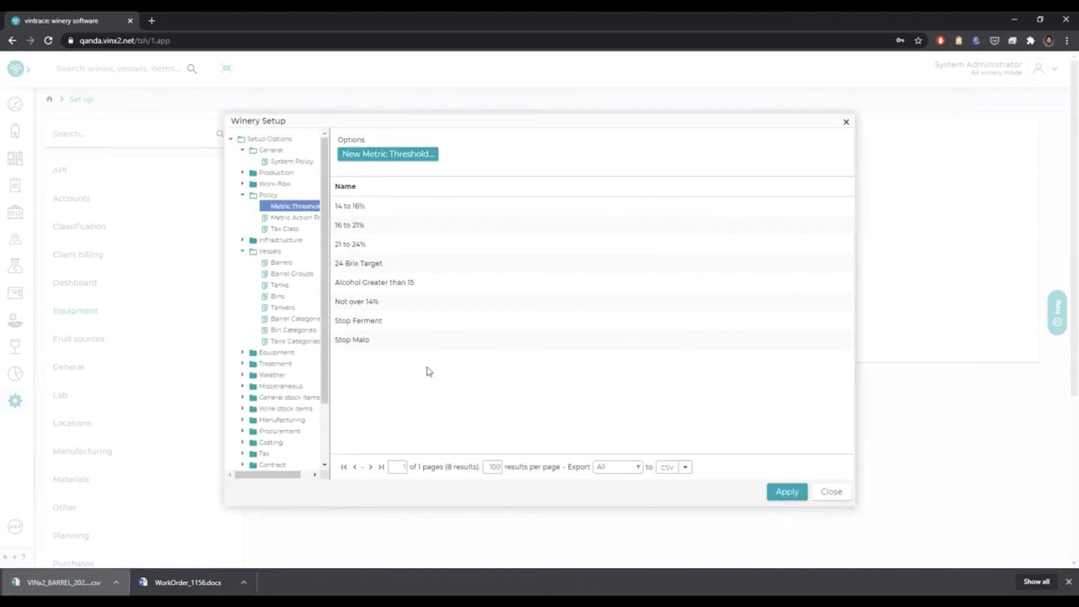
# - Examine the Stop Malo metric threshold policy and its available operators, and close it without saving
pyautogui.doubleClick(369, 340)
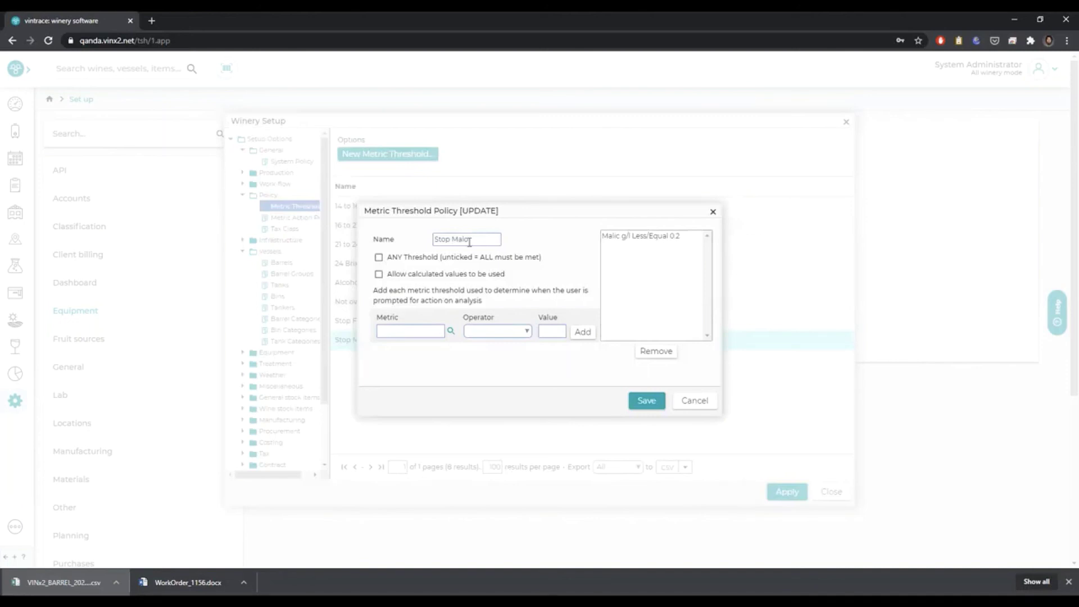
pyautogui.click(503, 331)
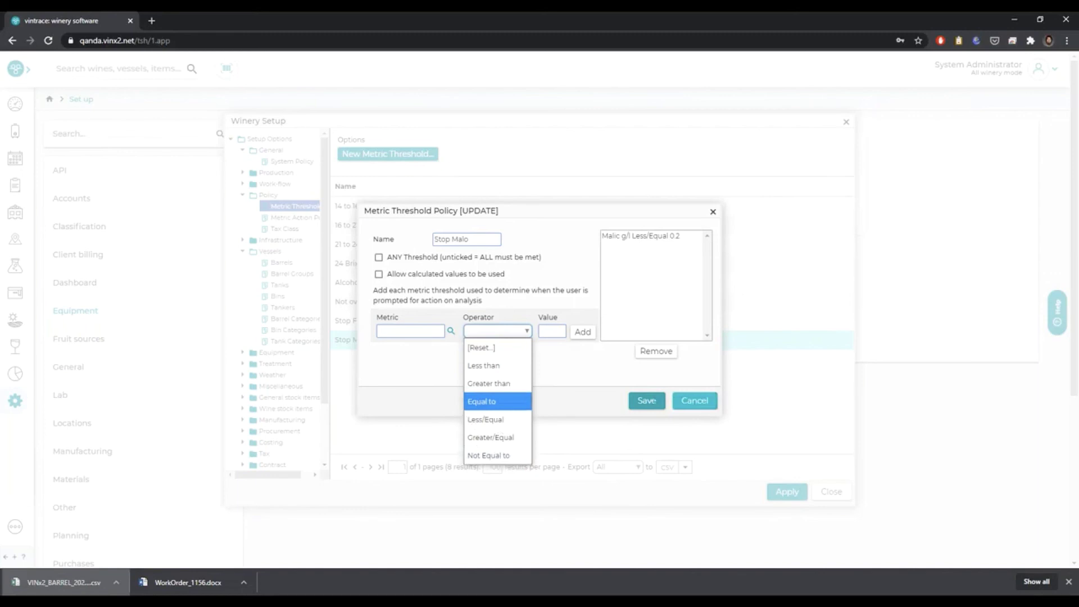
pyautogui.click(695, 400)
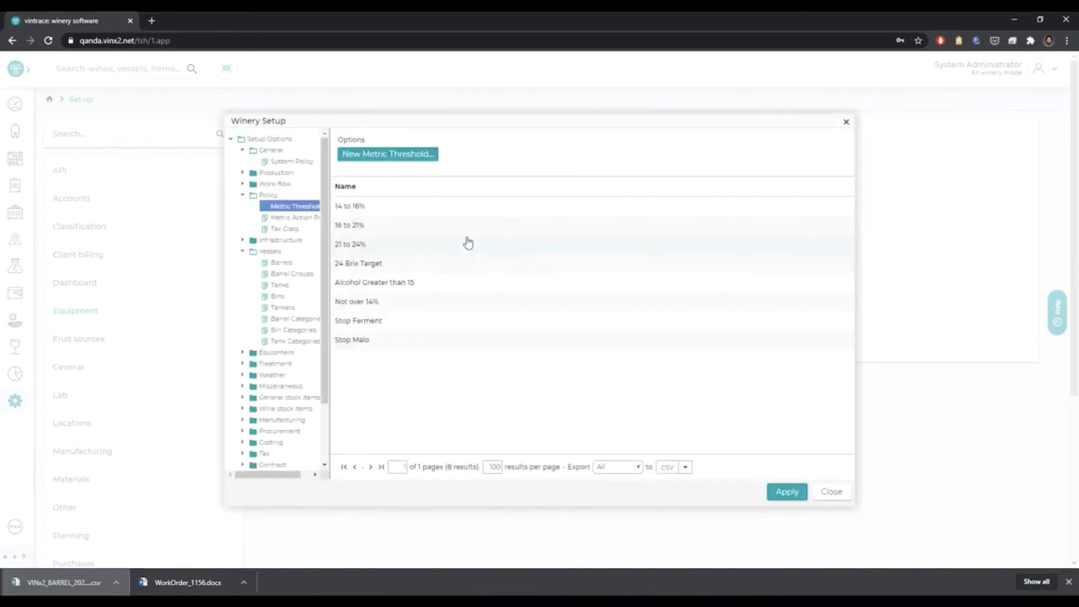
# - Set the stop policy of the Stop Ferment (Alc) ferment treatment to Stop Ferment and save it
pyautogui.click(280, 223)
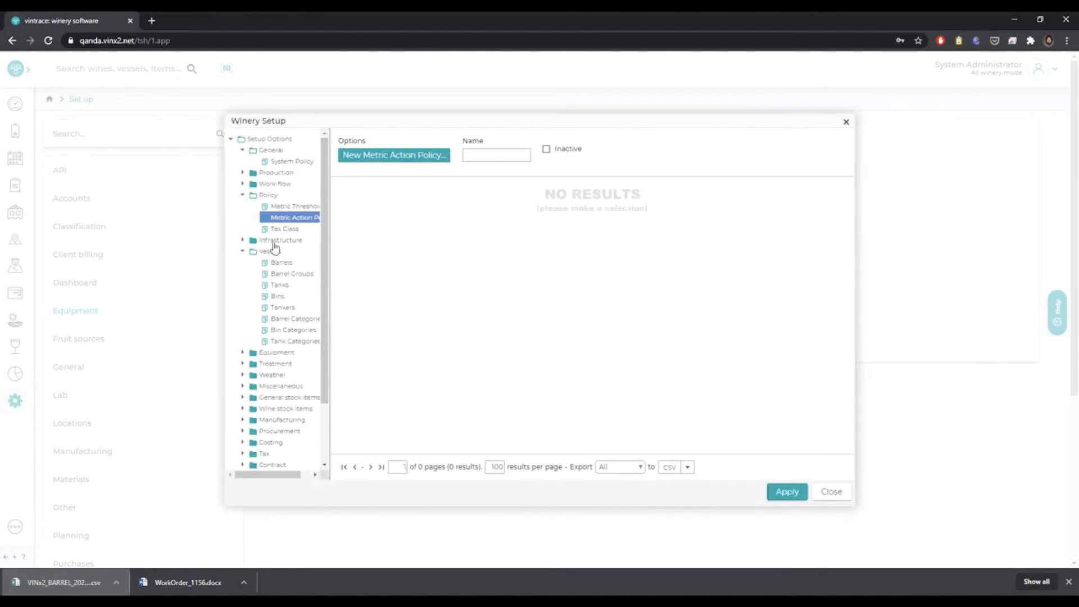
pyautogui.click(280, 365)
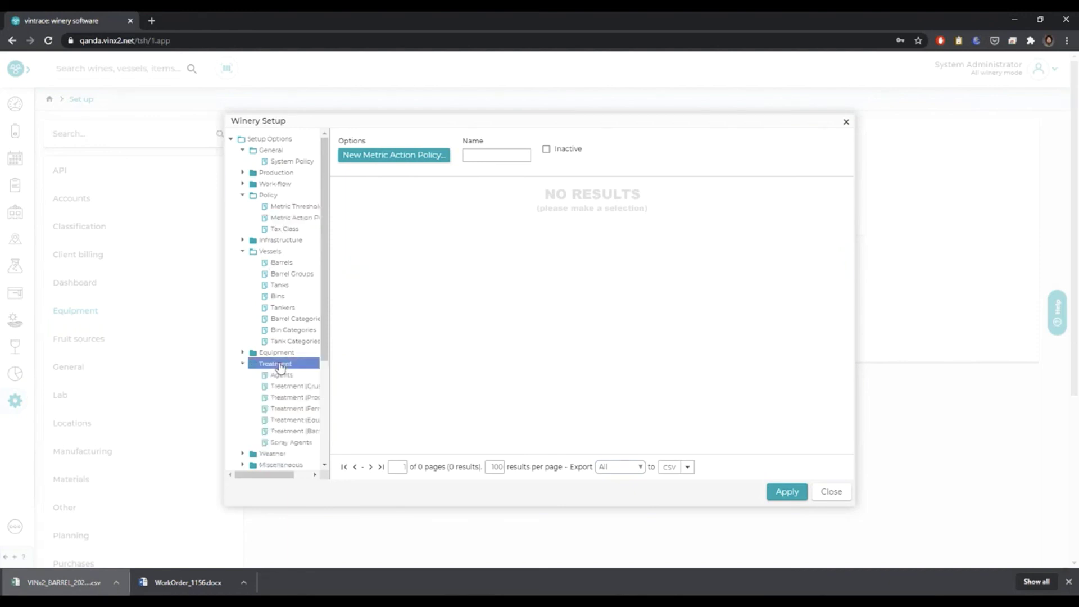
pyautogui.click(283, 410)
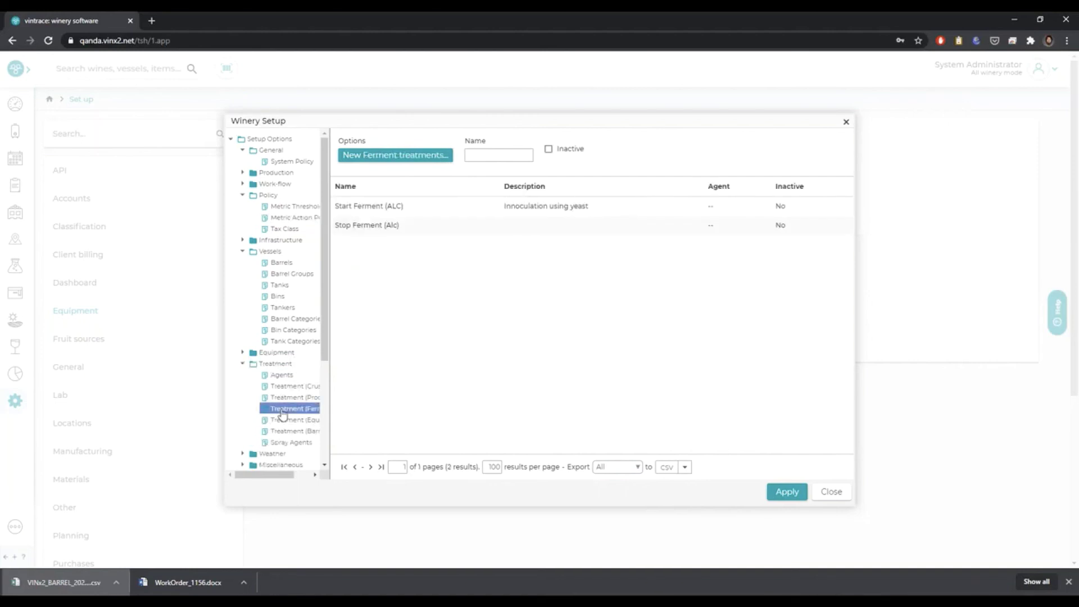
pyautogui.doubleClick(375, 227)
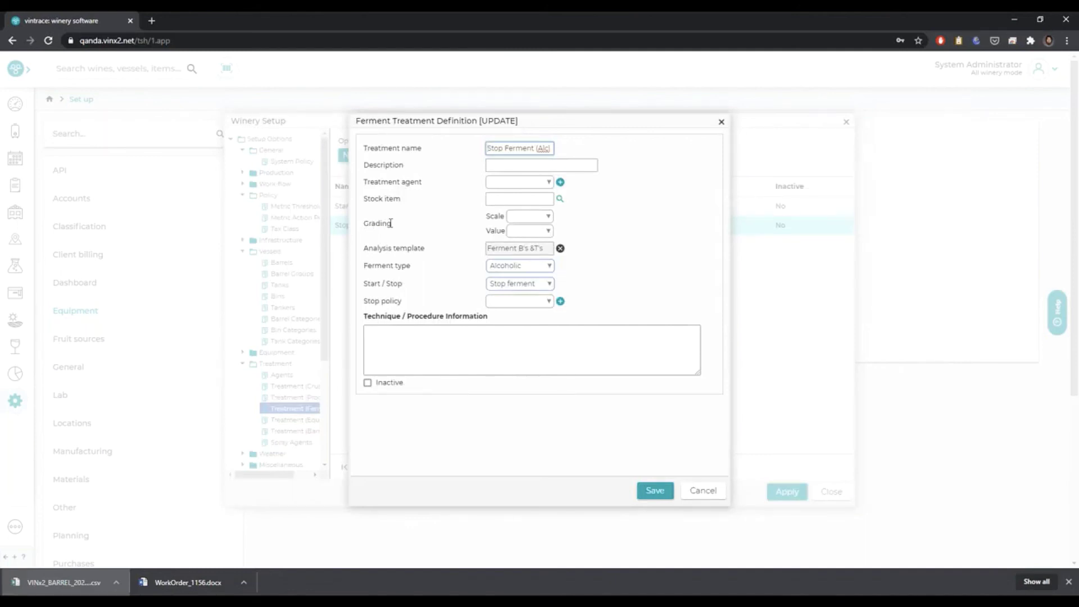
pyautogui.click(521, 301)
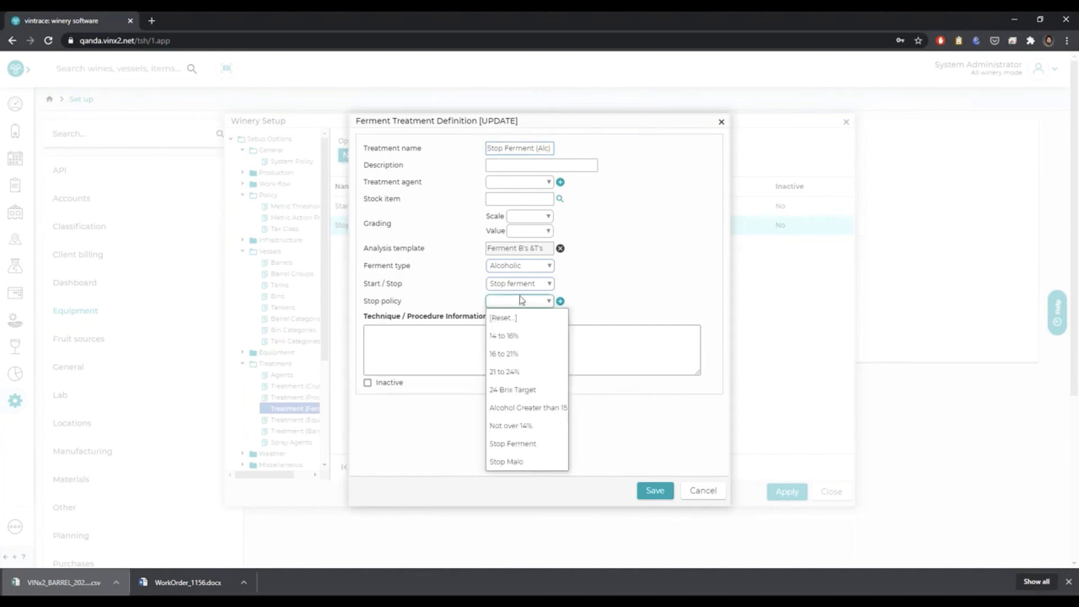
pyautogui.click(518, 444)
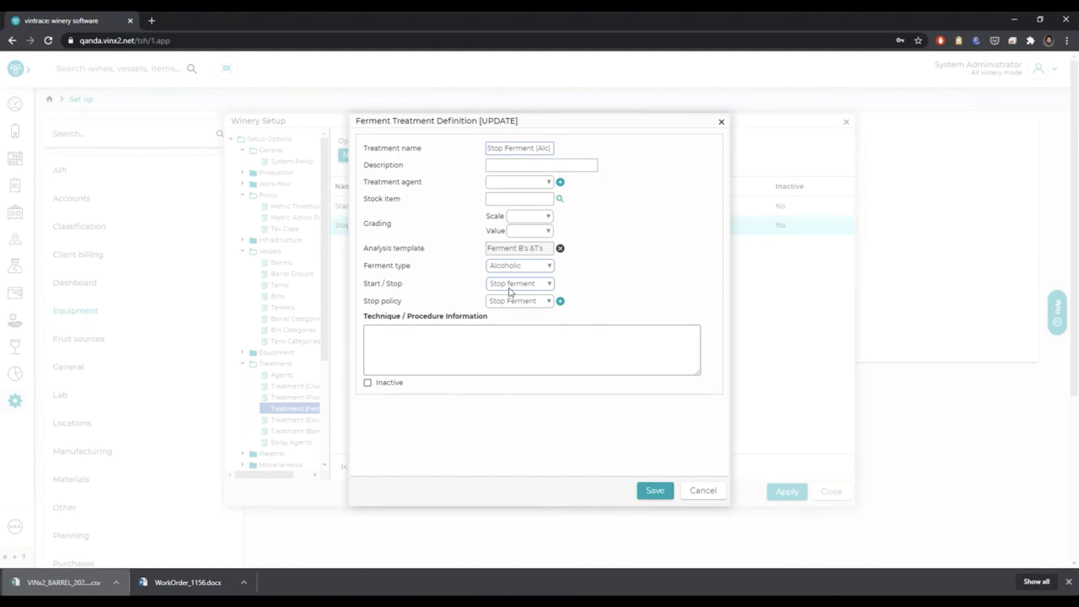
pyautogui.click(650, 493)
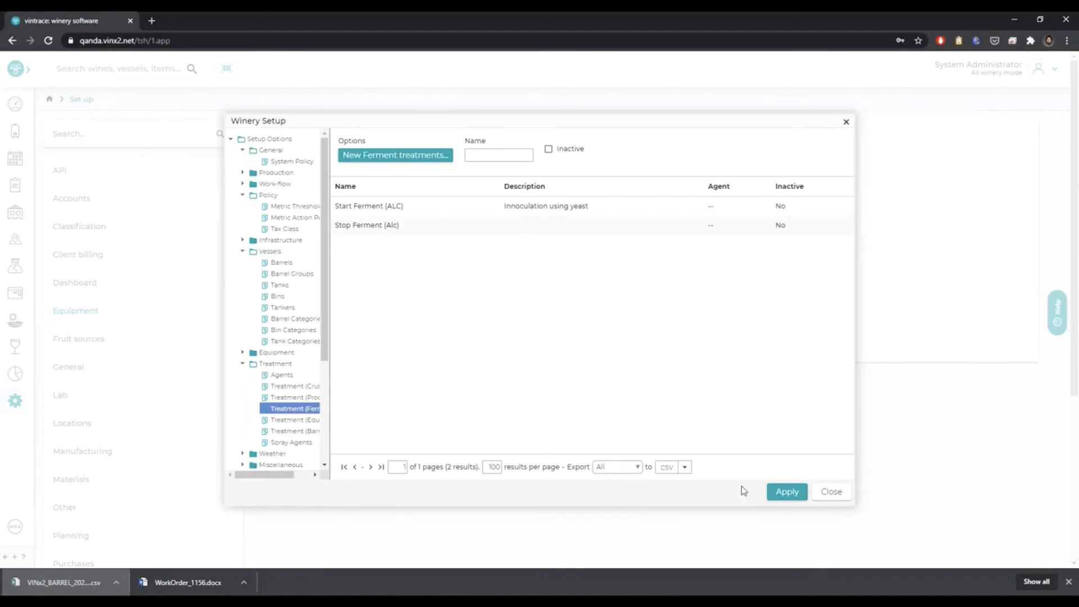
# - Close the winery setup and open the Fruit Intake Console
pyautogui.click(243, 364)
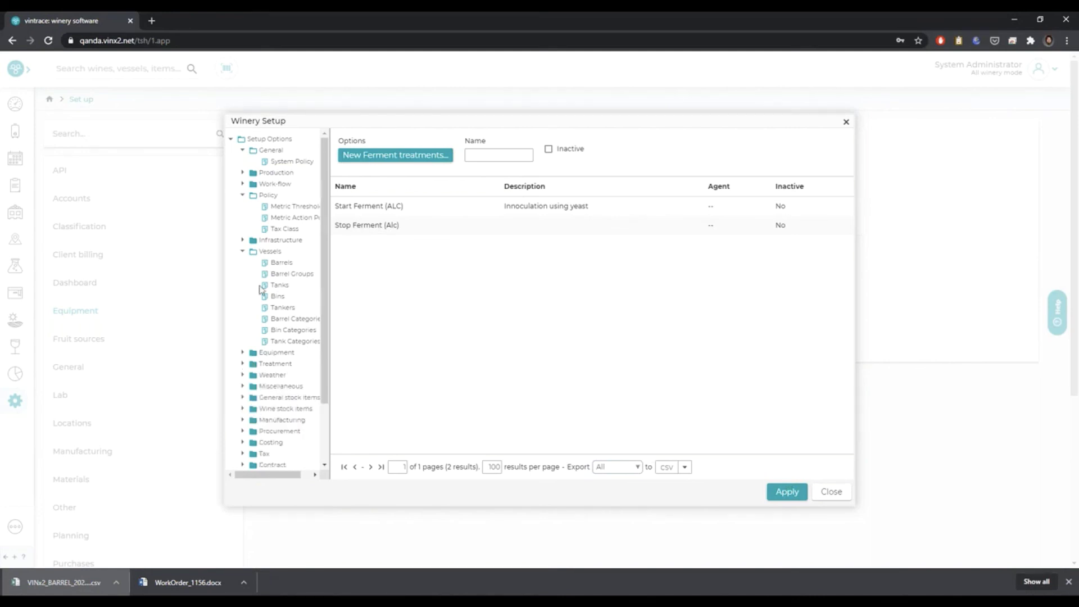
pyautogui.click(243, 252)
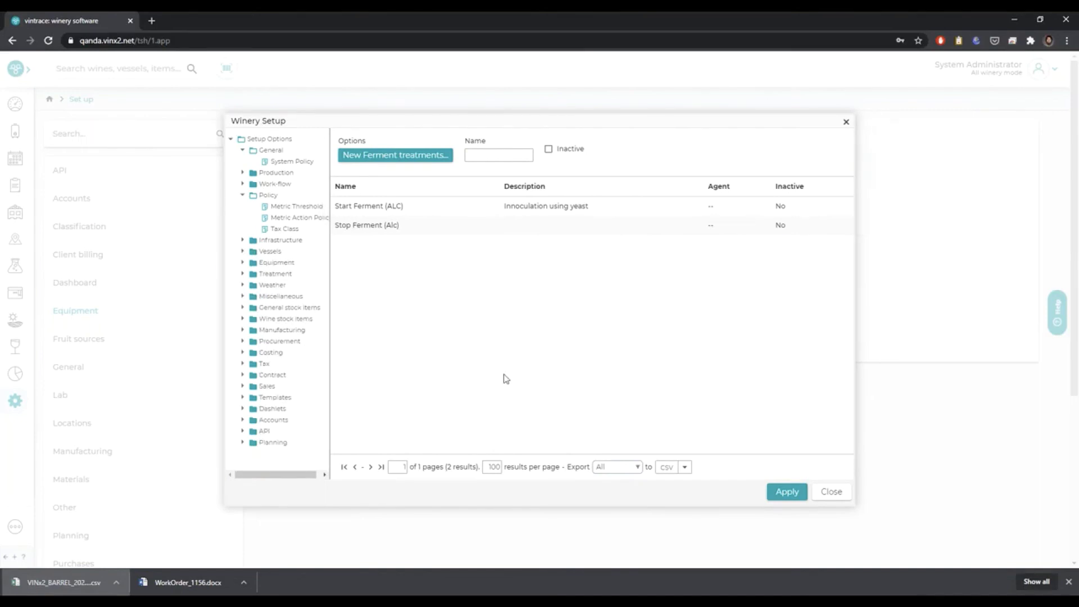
pyautogui.click(829, 495)
pyautogui.click(830, 492)
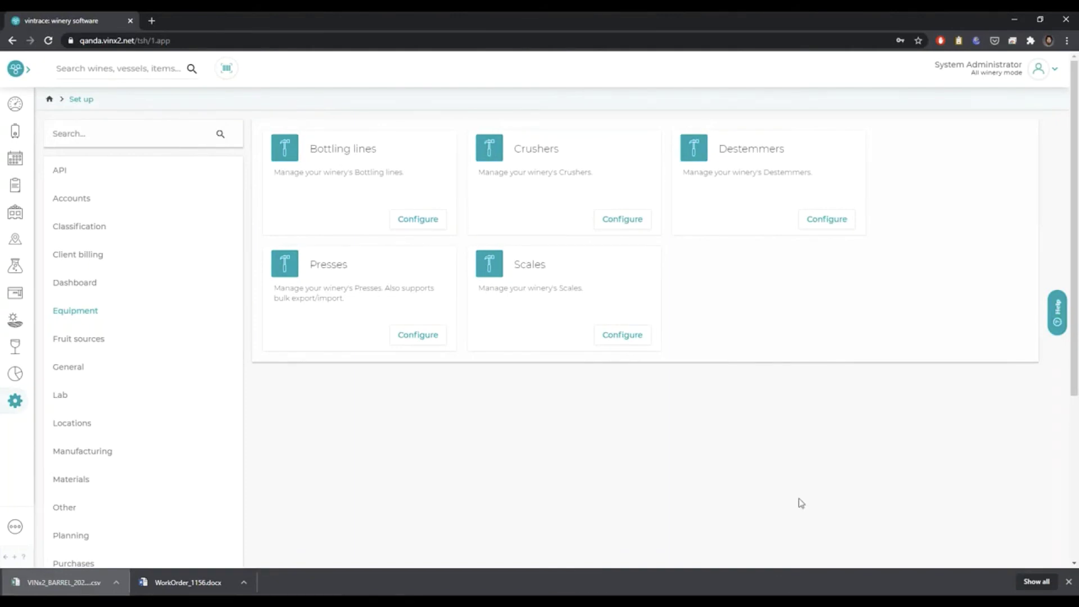
pyautogui.click(15, 219)
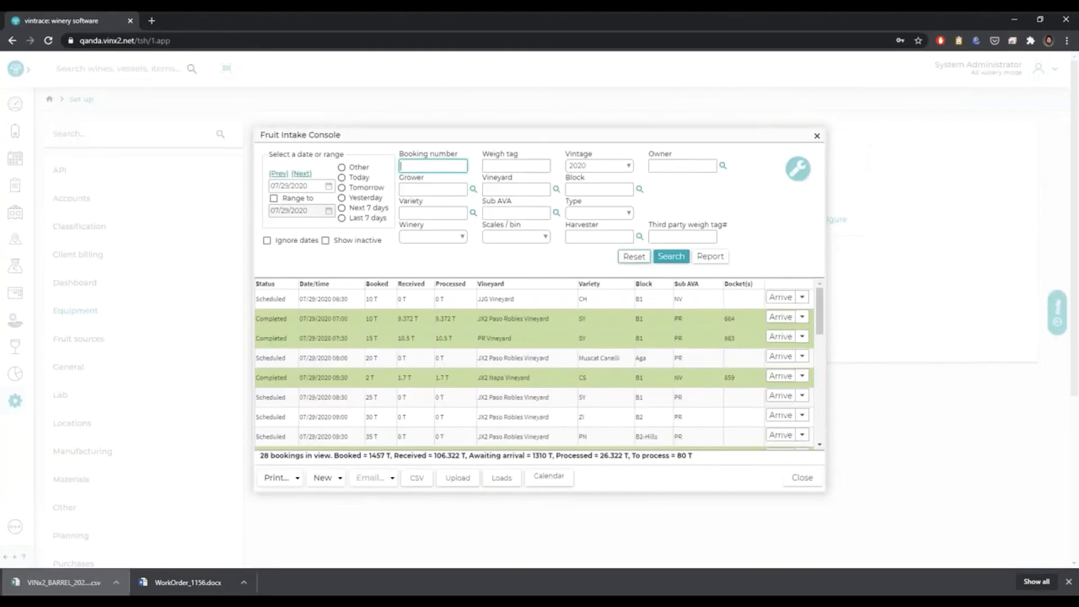
# - Examine the booking actions available for the scheduled 06:30 JJG Vineyard booking
pyautogui.click(344, 303)
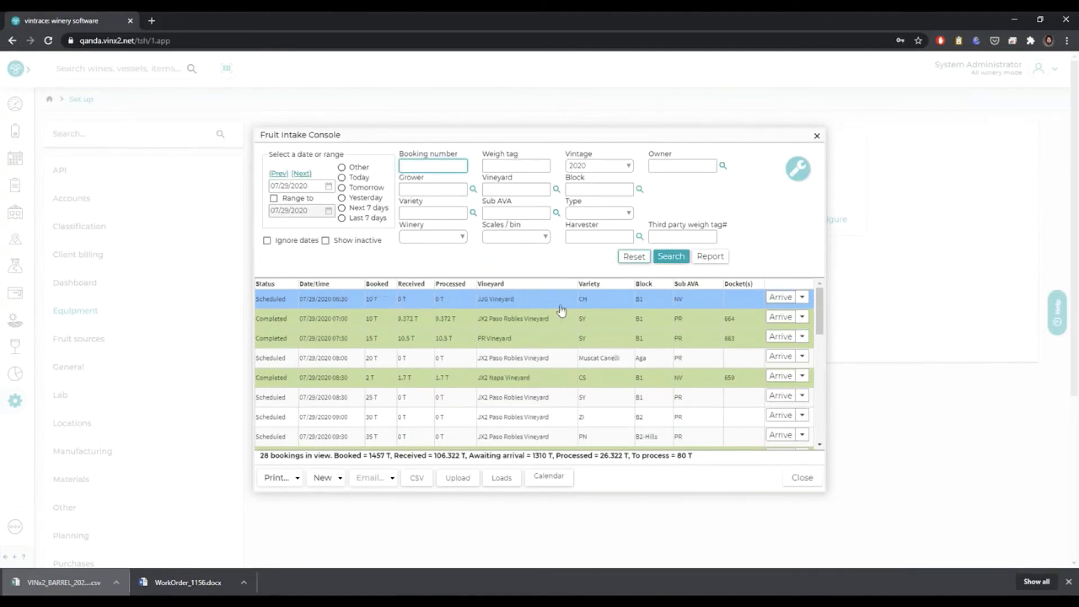
pyautogui.click(804, 303)
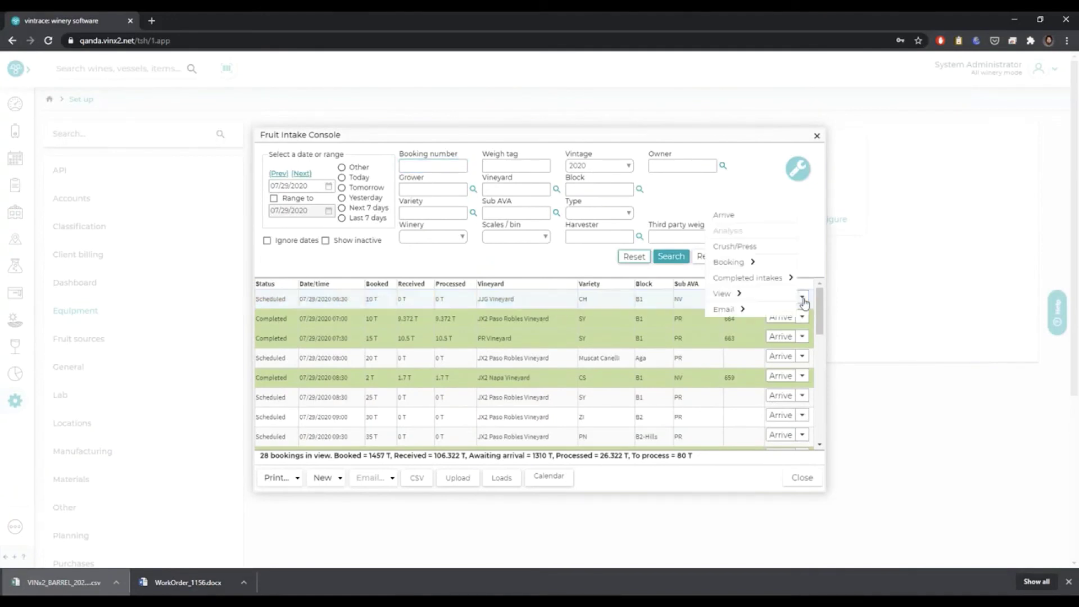
pyautogui.moveTo(762, 285)
pyautogui.moveTo(762, 263)
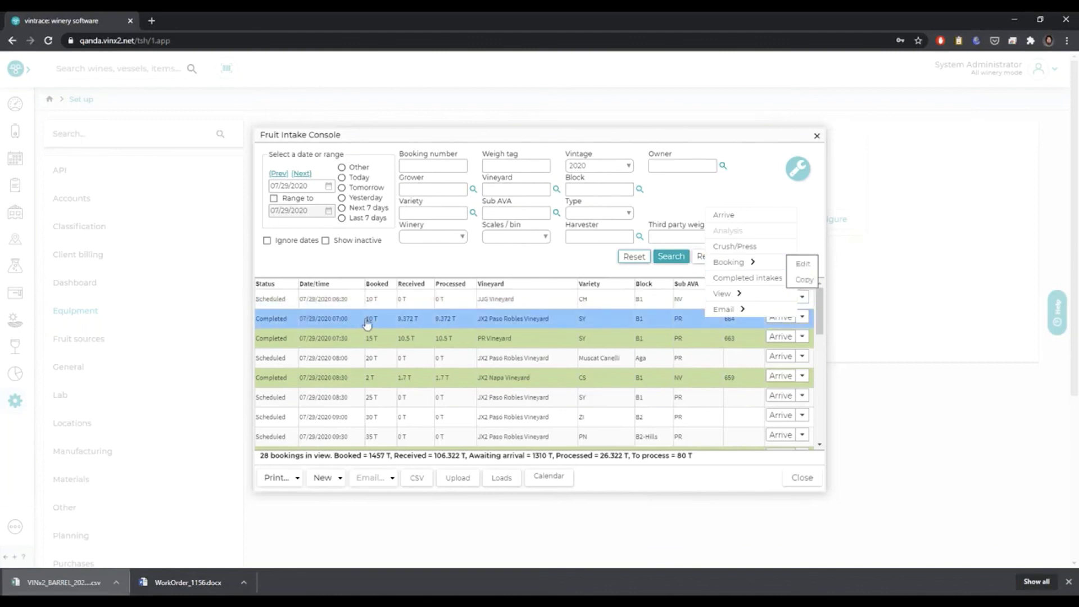
# - Open the completed 07:00 JX2 Paso Robles Vineyard intake for correction
pyautogui.click(466, 321)
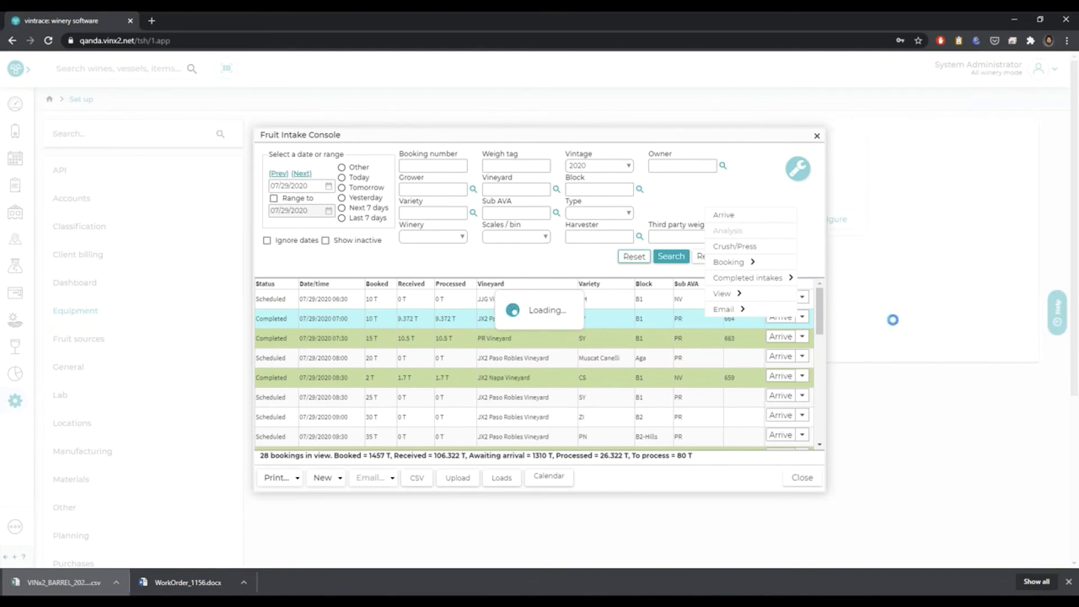
pyautogui.click(806, 319)
pyautogui.moveTo(797, 298)
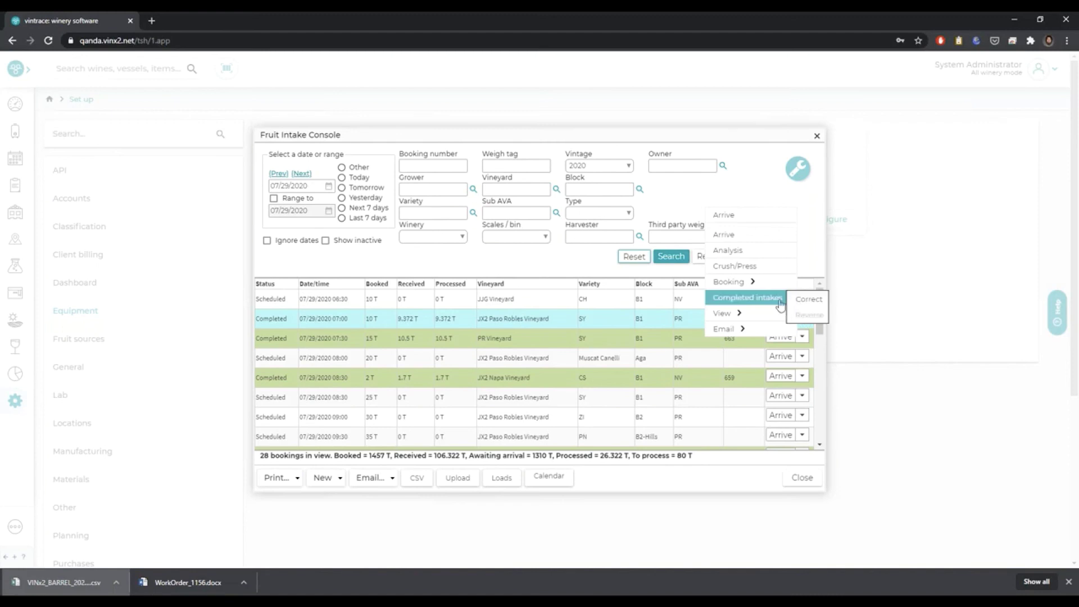
pyautogui.click(809, 299)
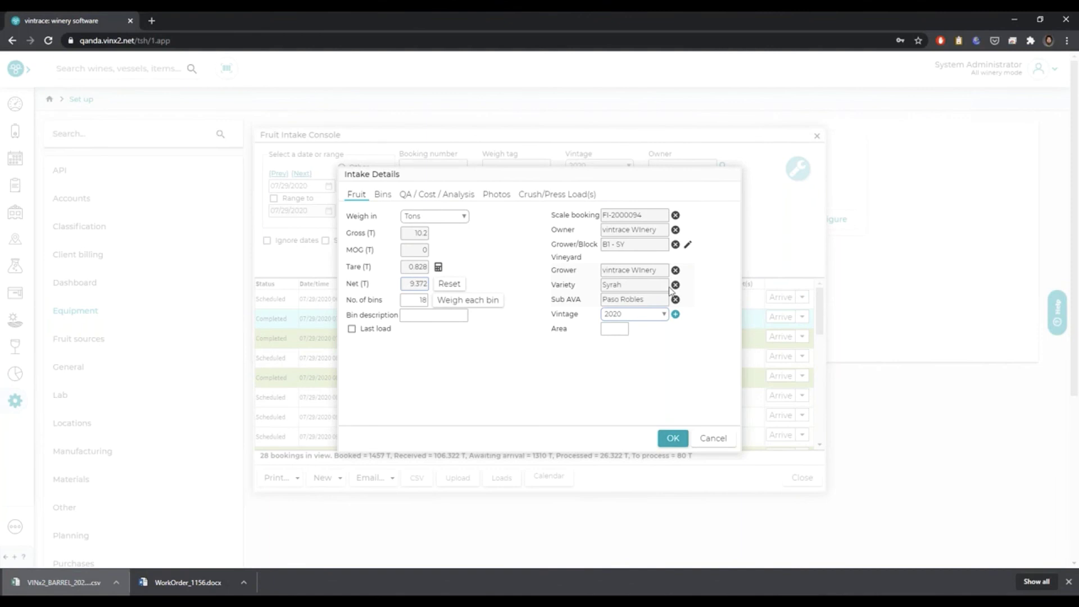
# - Search for "sy" blocks, replace the intake's block with High Hill from Windmill Ranch Vineyard, and accept the details without metric values
pyautogui.click(676, 245)
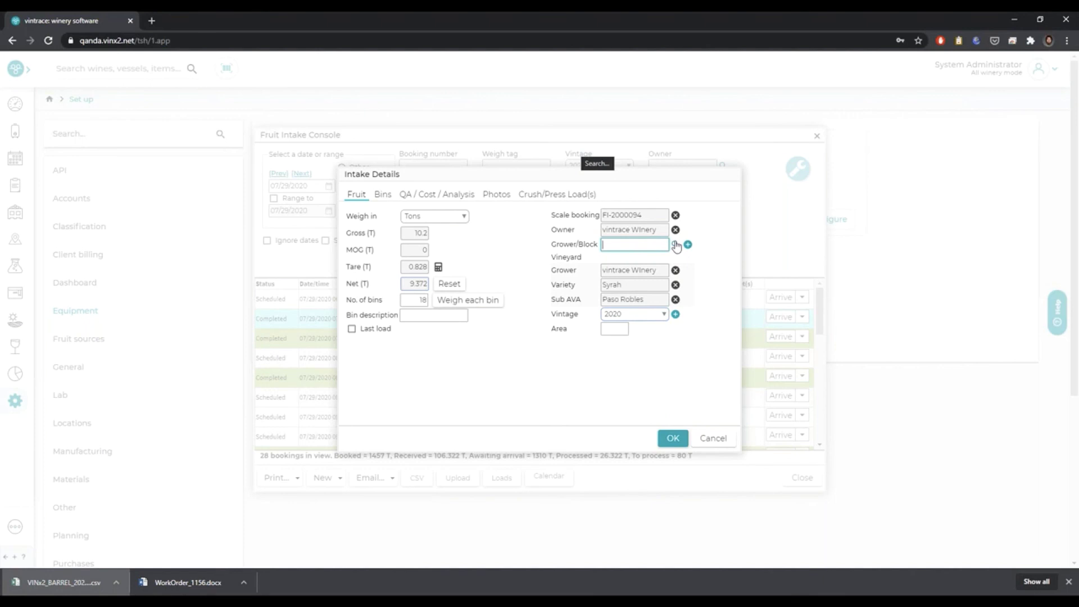
pyautogui.write('sy')
pyautogui.click(675, 245)
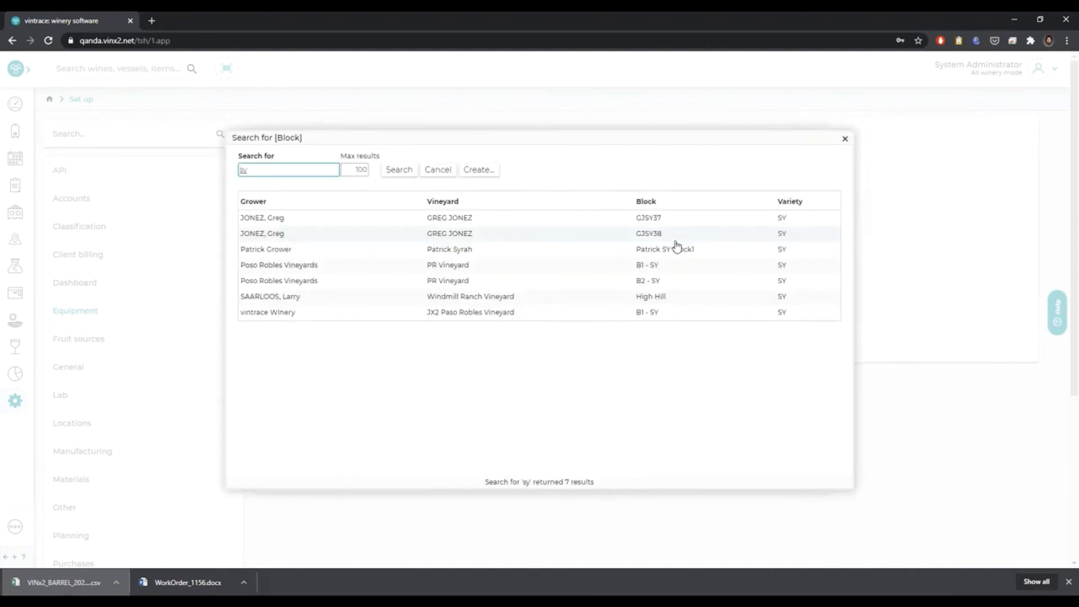
pyautogui.click(618, 300)
pyautogui.doubleClick(619, 299)
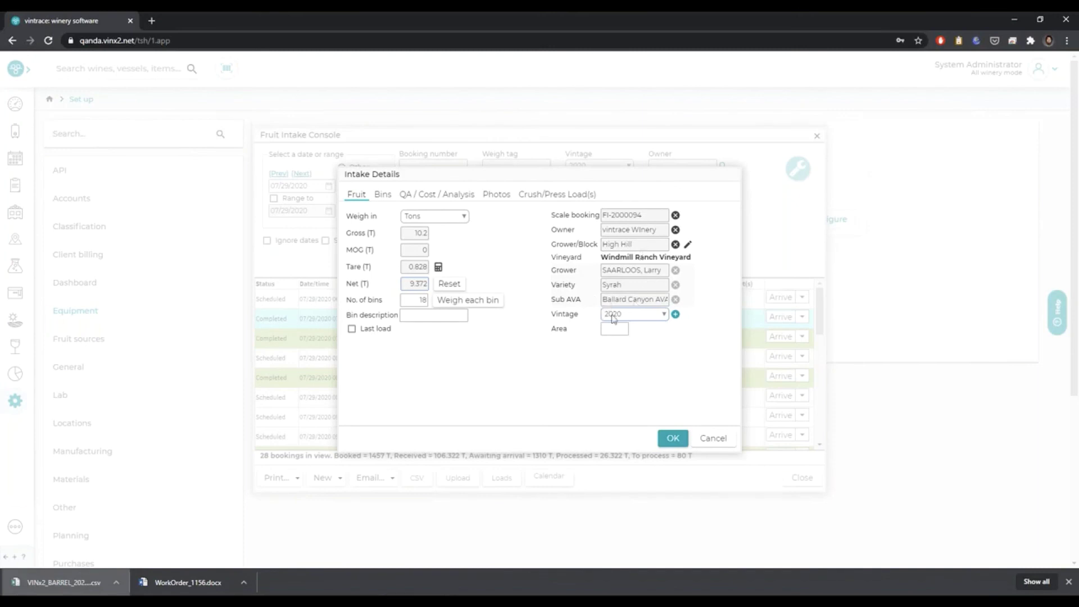
pyautogui.click(673, 441)
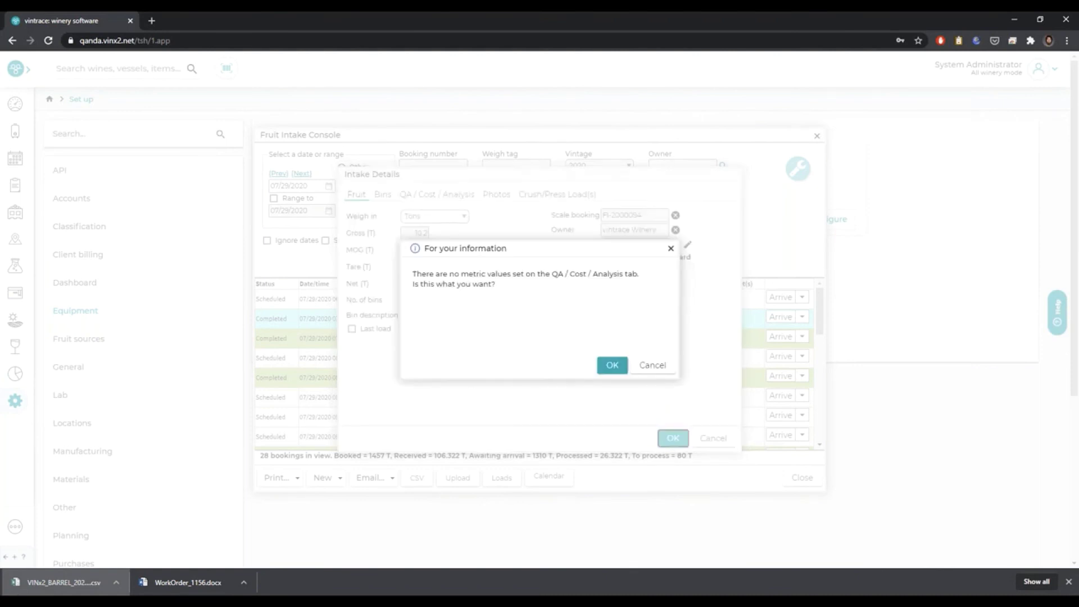
pyautogui.click(614, 368)
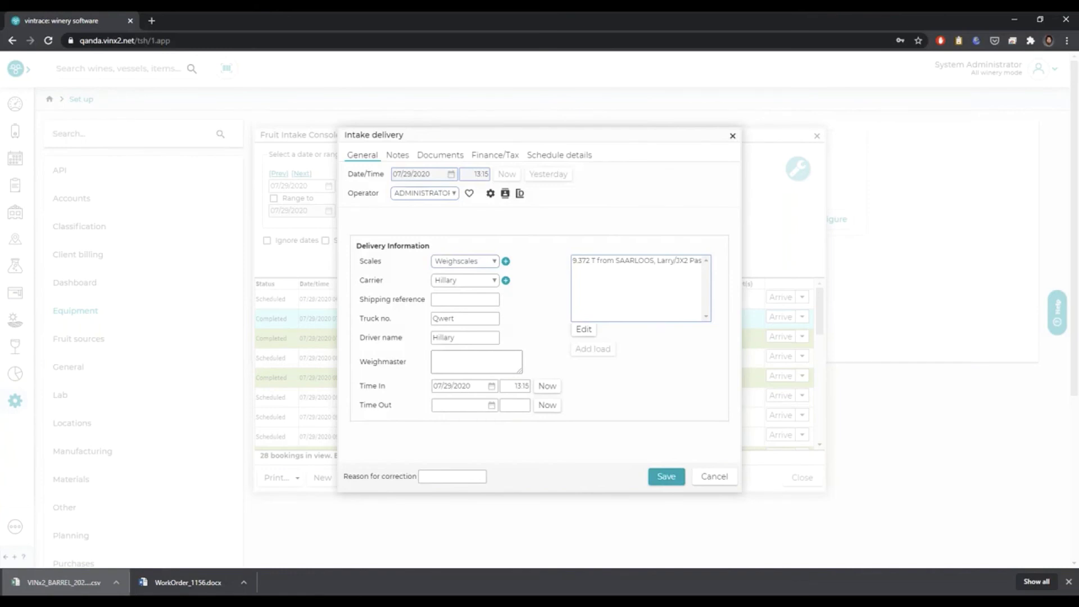
# - Save the intake correction with the reason "wrong block" and close the generated weighmaster certificate
pyautogui.click(443, 476)
pyautogui.write('wrong block')
pyautogui.click(663, 478)
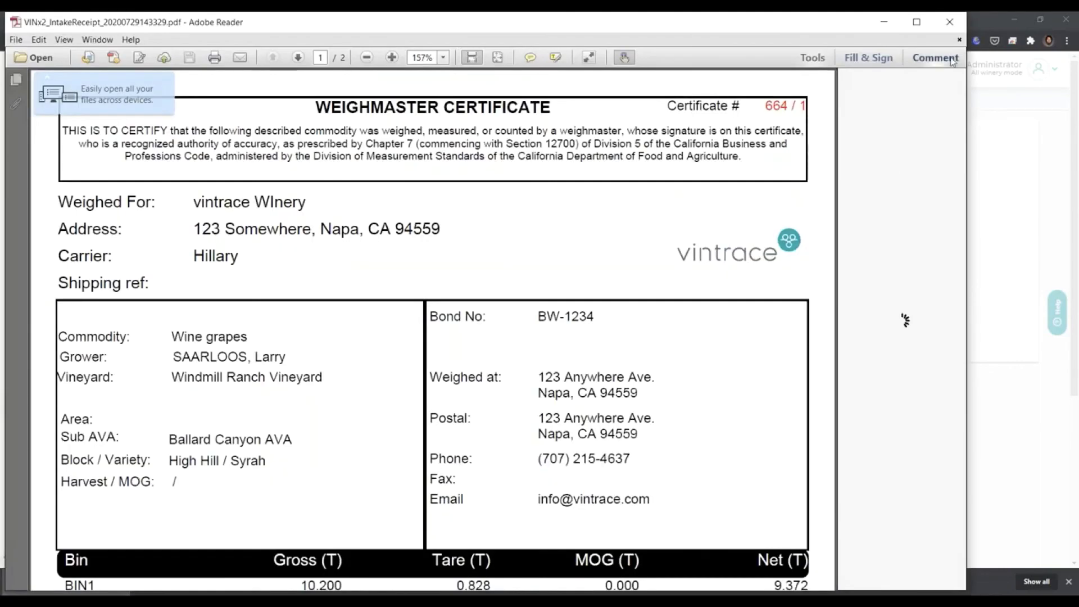
pyautogui.click(949, 23)
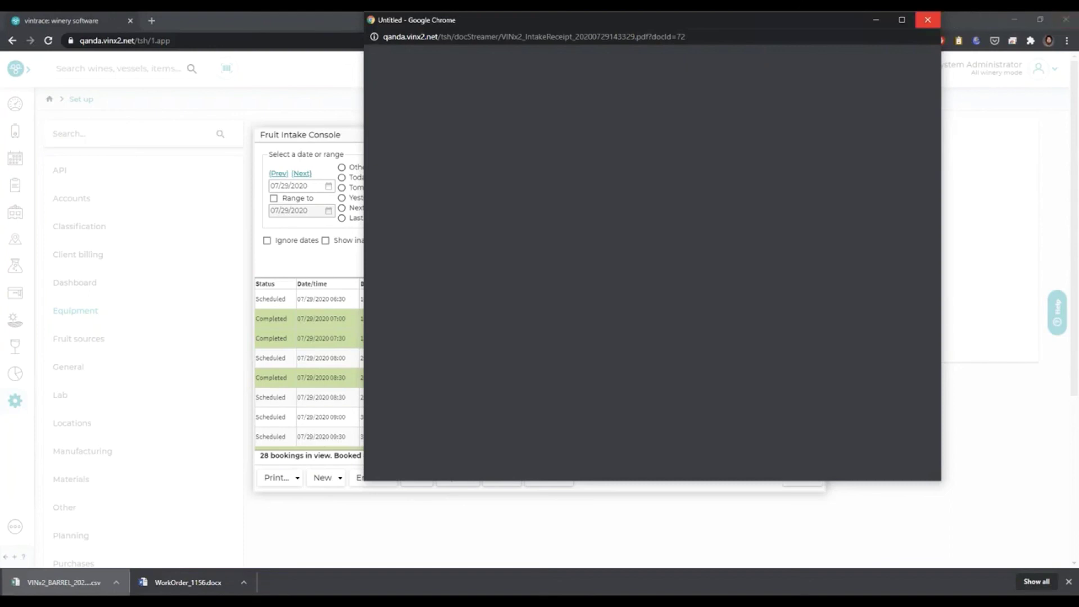
pyautogui.click(928, 20)
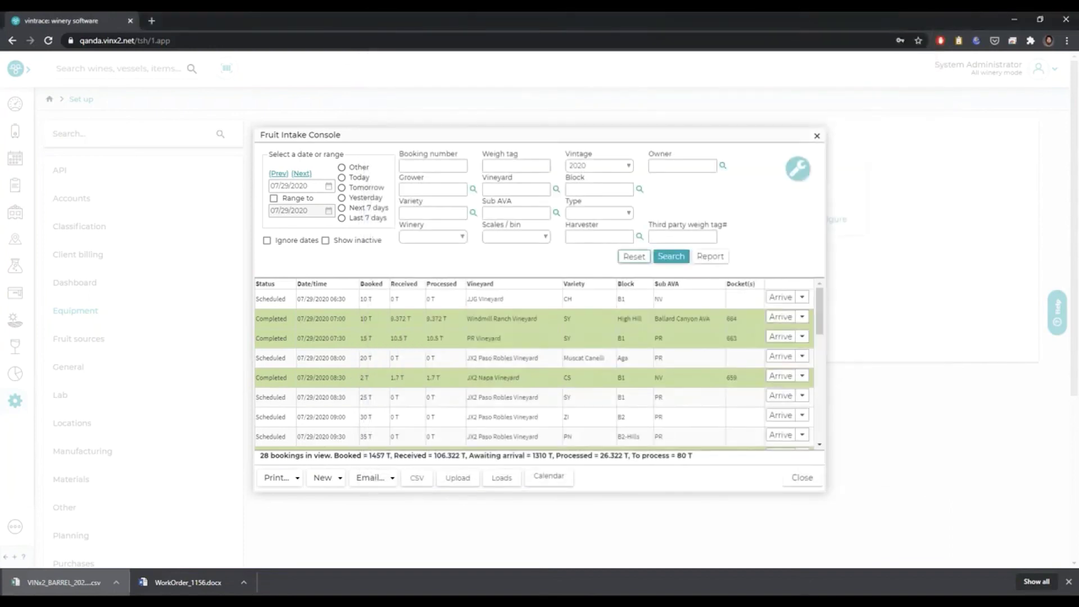
# - Start an arrival with a gross weight of 1 T for the 07:30 PR Vineyard booking and discard the delivery unsaved
pyautogui.click(779, 337)
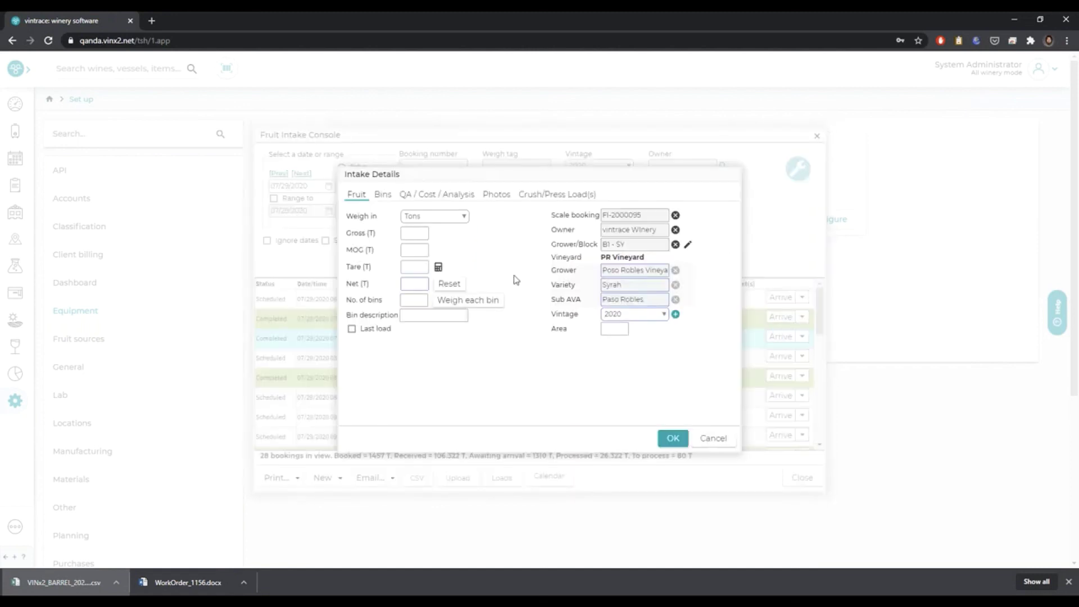
pyautogui.click(419, 235)
pyautogui.write('1')
pyautogui.click(439, 268)
pyautogui.click(674, 439)
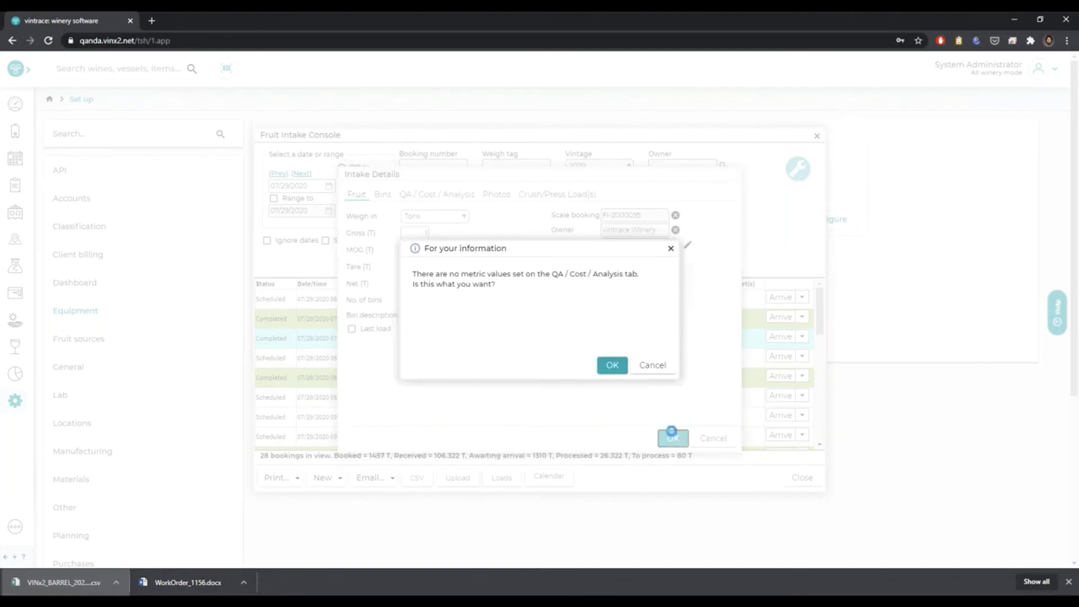
pyautogui.click(610, 365)
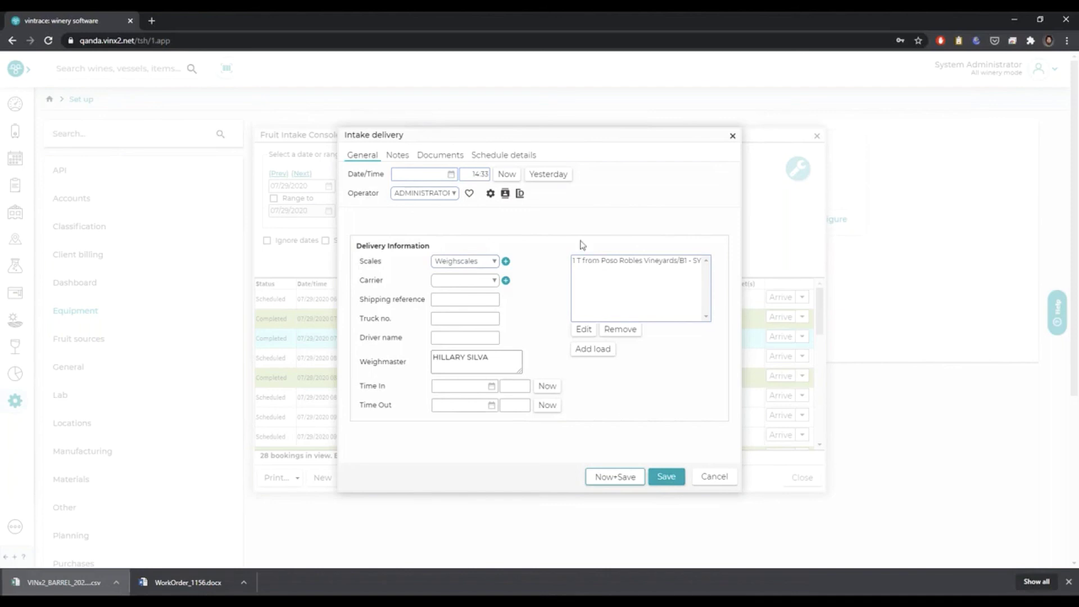
pyautogui.click(585, 263)
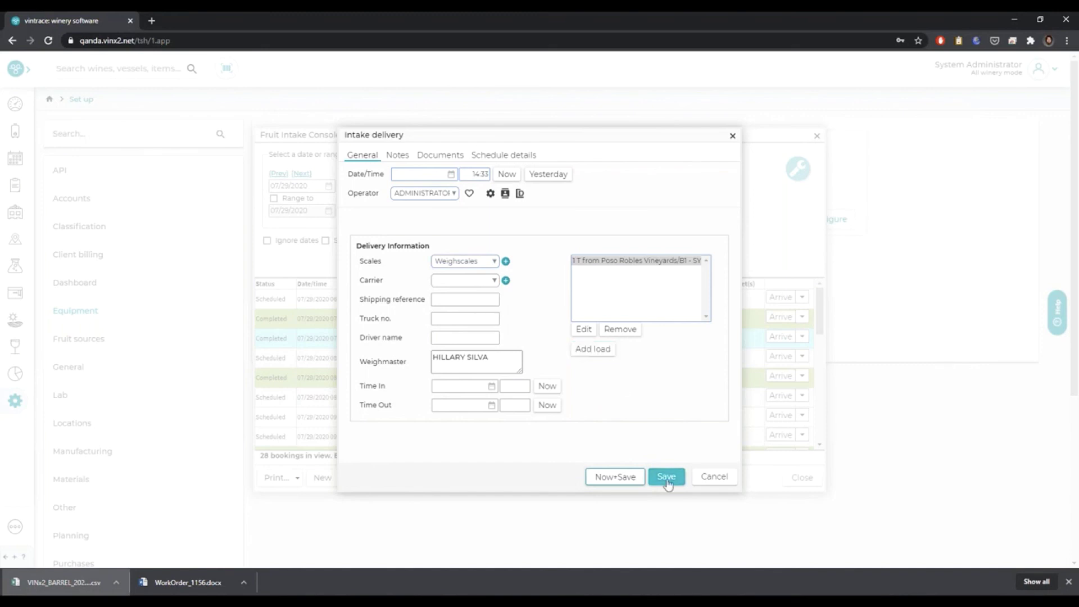
pyautogui.click(704, 482)
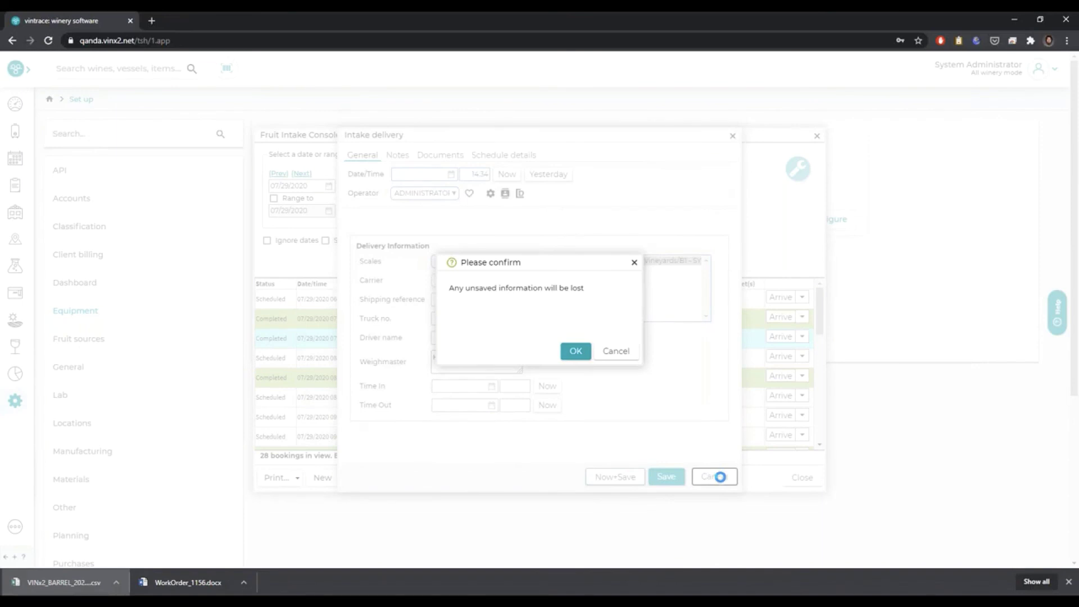
pyautogui.click(585, 353)
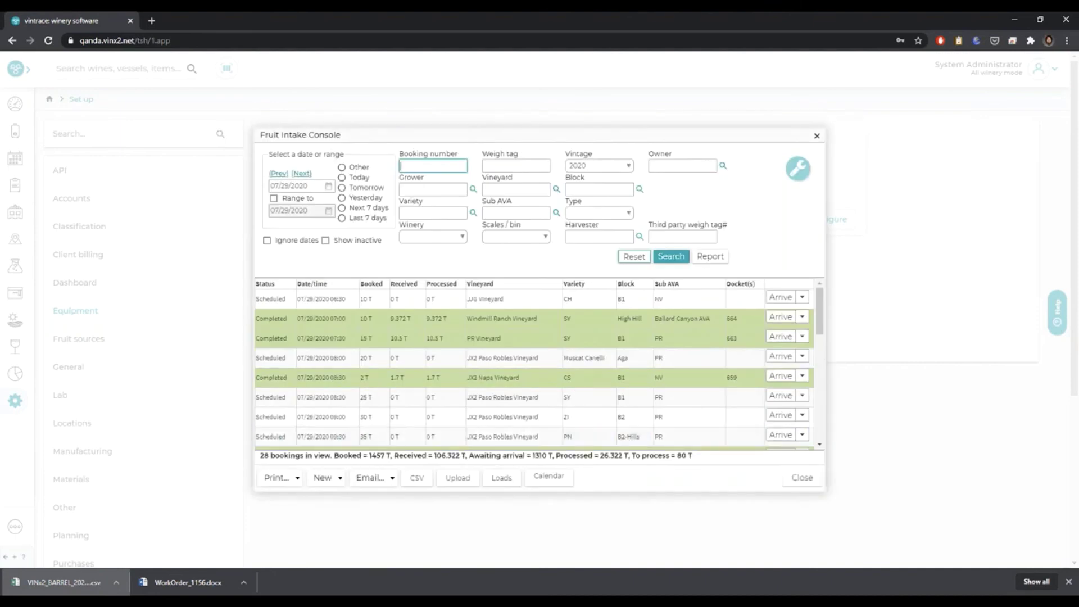
# - Leave the intake console, generate the Grape Delivery Report for vintage 2020 as a PDF from the vintage reports, and close it
pyautogui.click(802, 477)
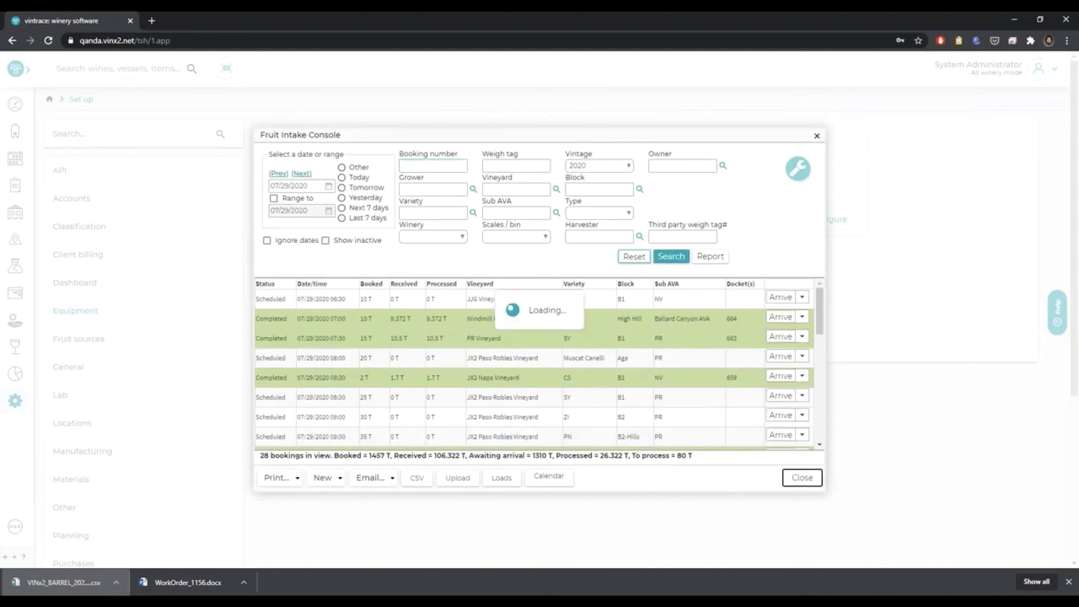
pyautogui.click(18, 380)
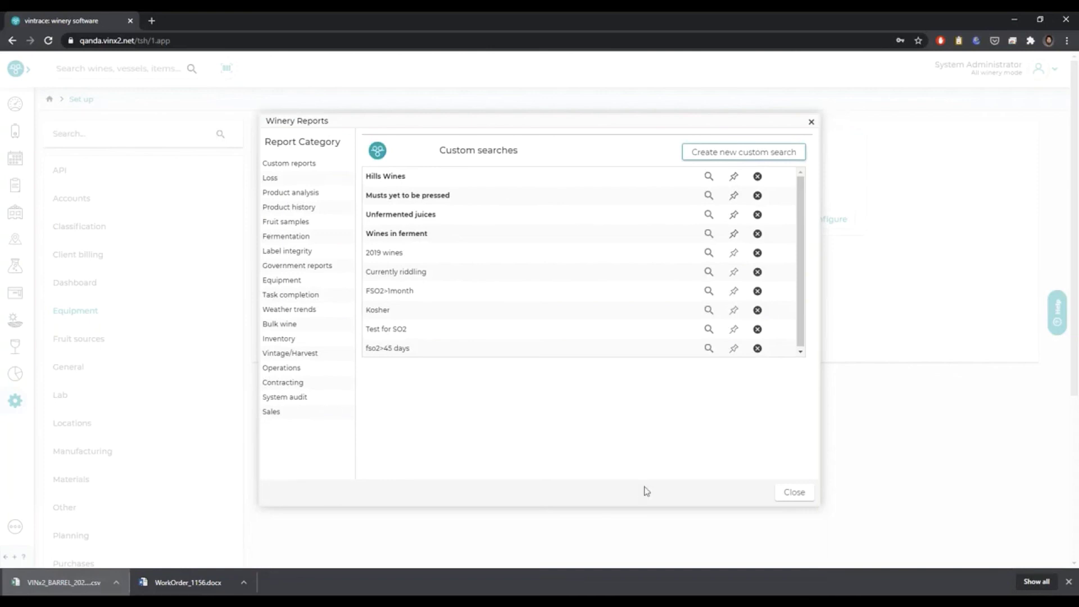
pyautogui.click(303, 354)
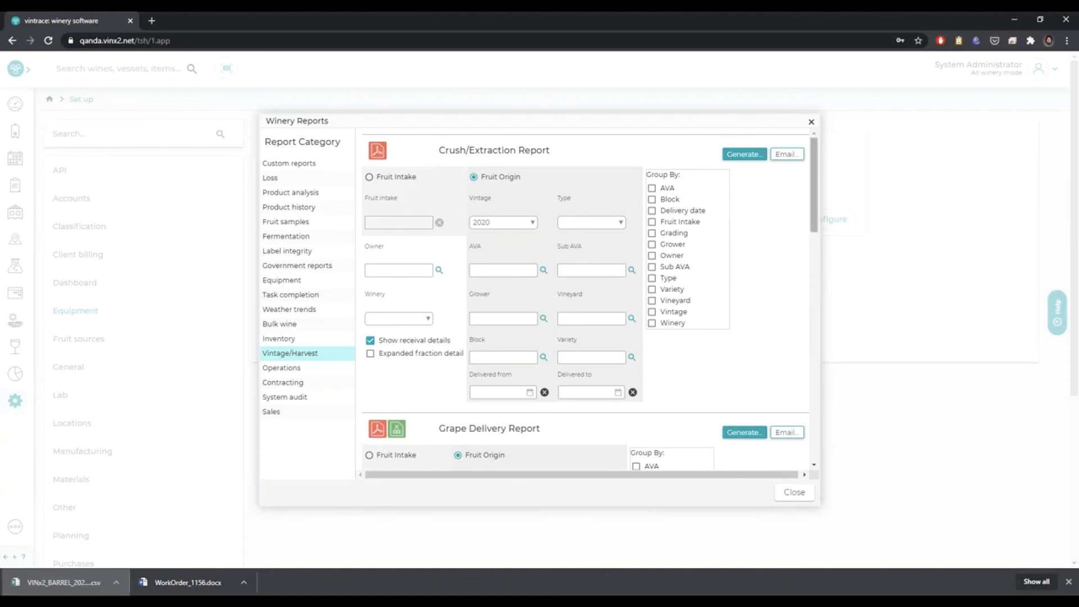
pyautogui.moveTo(818, 219); pyautogui.dragTo(821, 279)
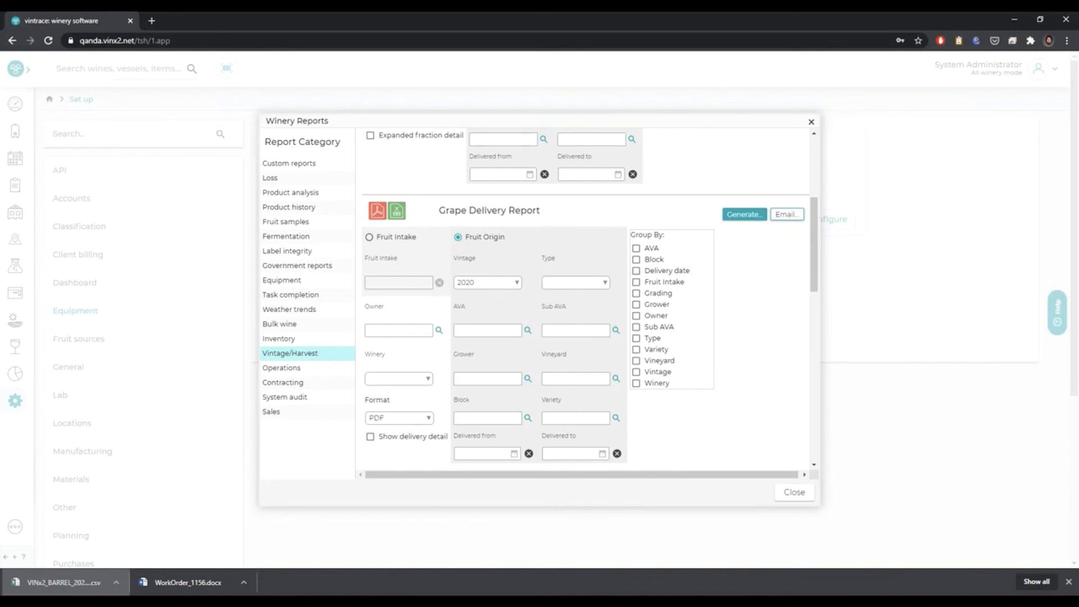
pyautogui.click(743, 214)
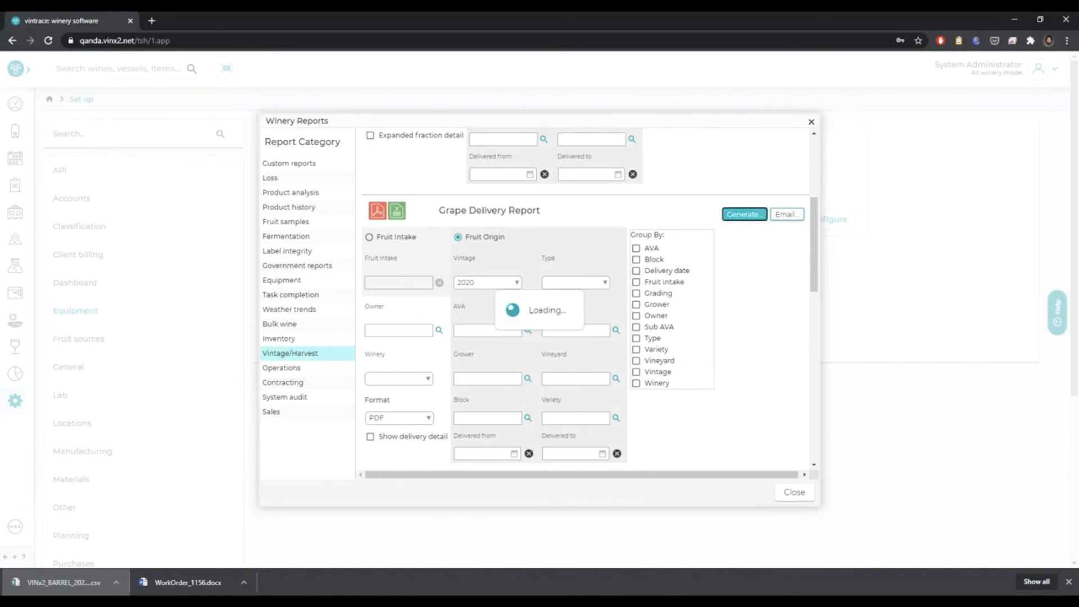
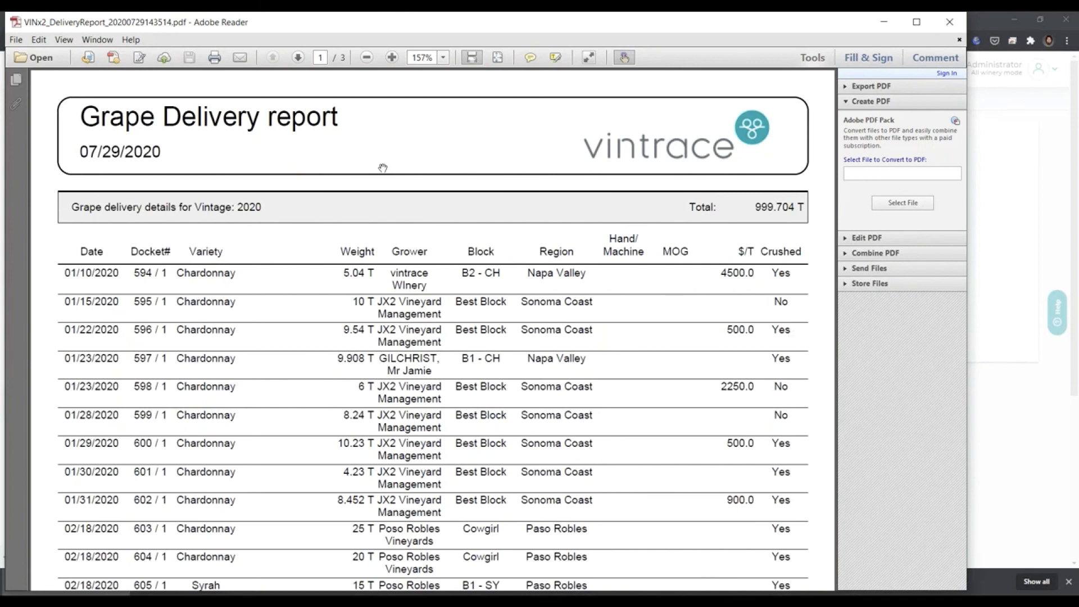
pyautogui.click(951, 23)
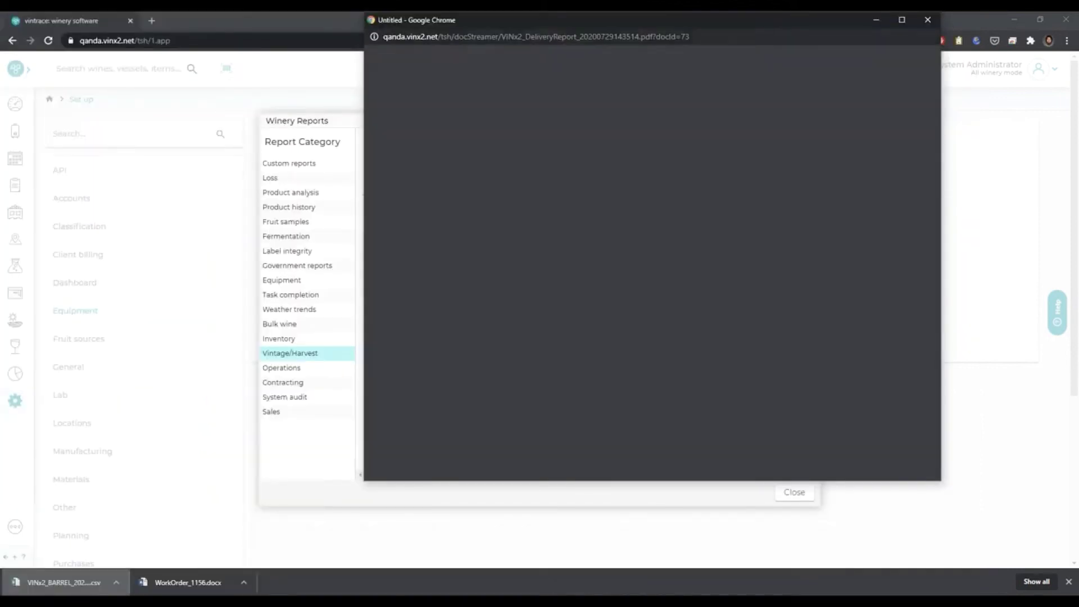
pyautogui.click(928, 21)
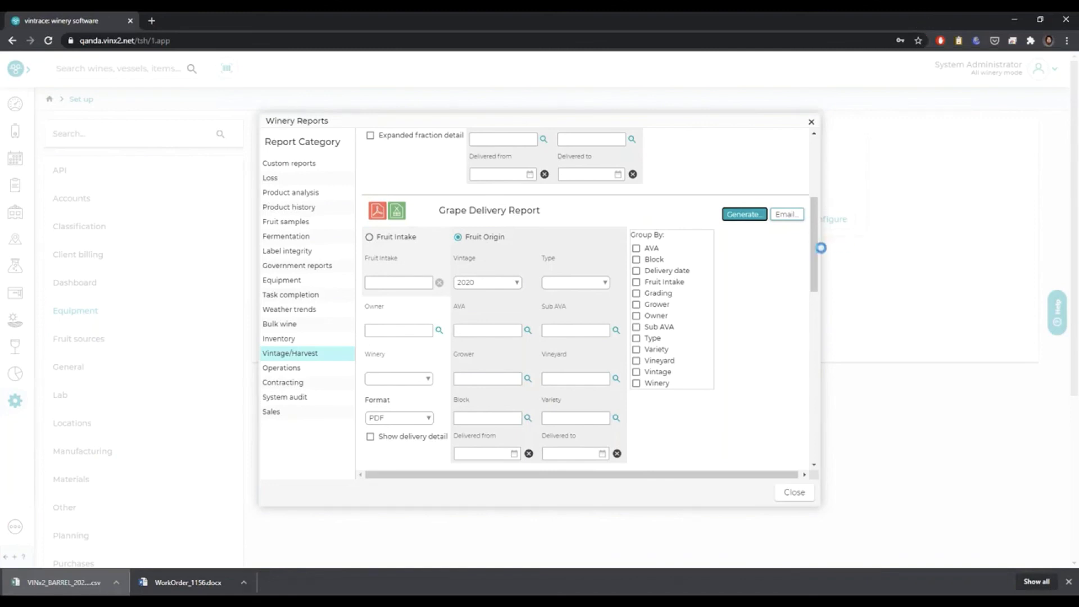
# - Examine the Fruit Placement Report options and the Analysis data export among the product analysis reports
pyautogui.moveTo(814, 255); pyautogui.dragTo(815, 344)
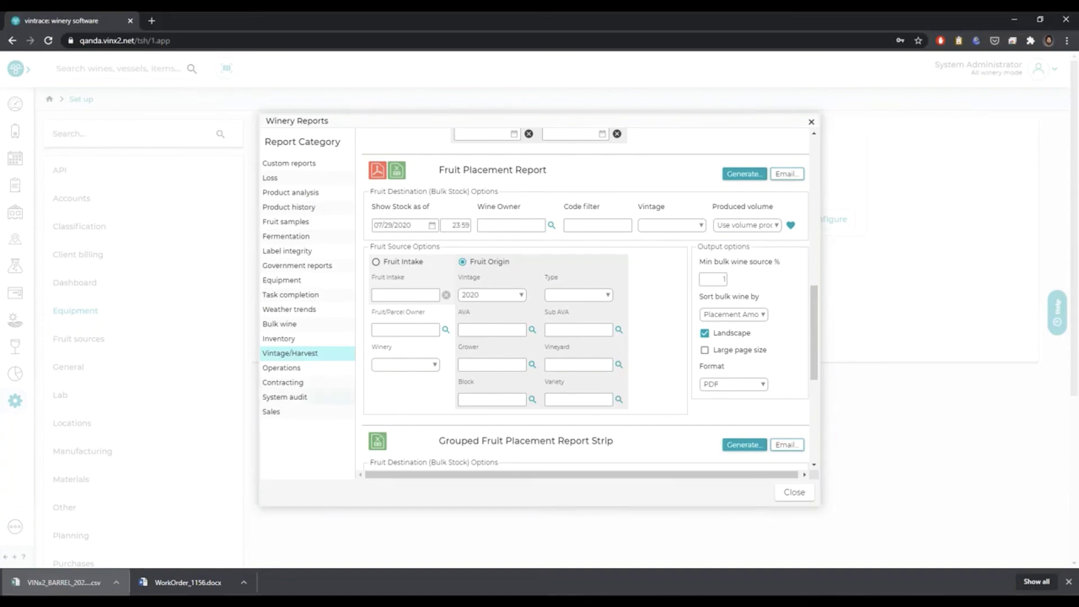
pyautogui.click(291, 196)
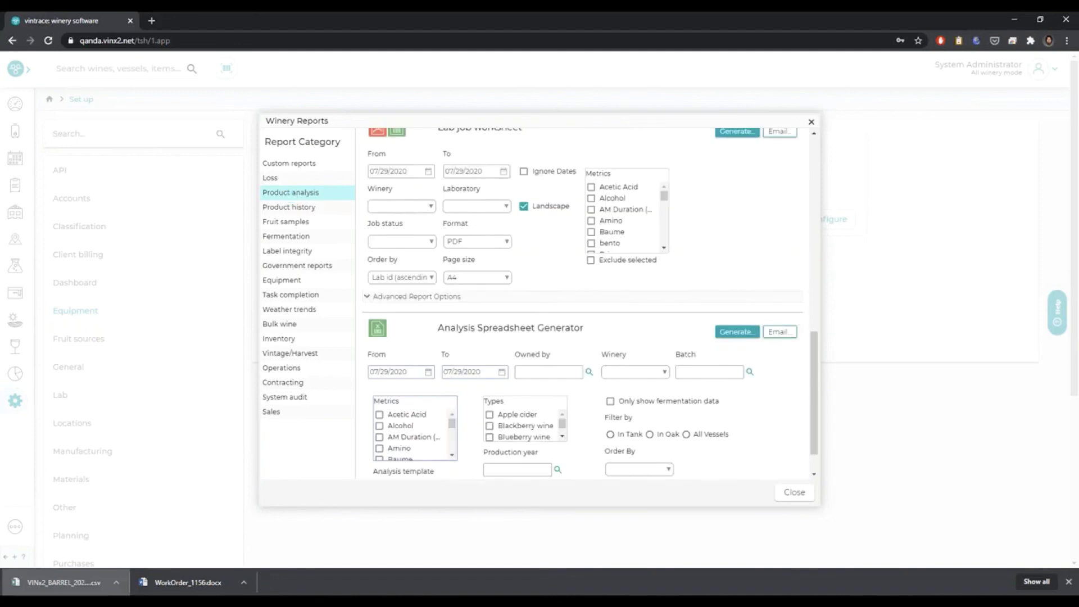
pyautogui.moveTo(816, 369); pyautogui.dragTo(817, 271)
pyautogui.moveTo(438, 253); pyautogui.dragTo(544, 249)
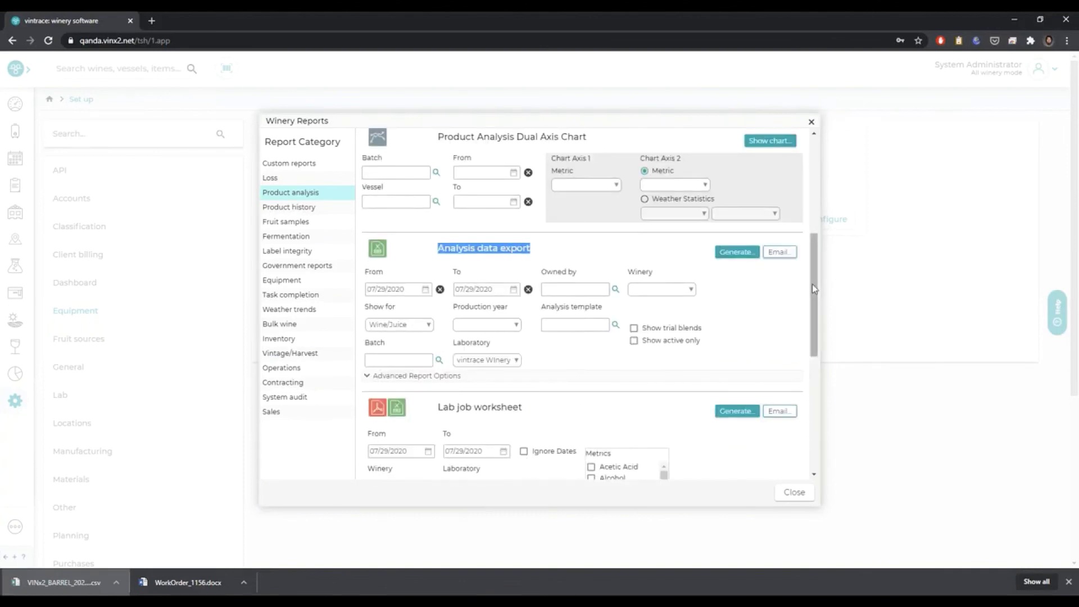
# - Generate the Analysis Day Sheet for 07/29/2020 and close the resulting PDF
pyautogui.moveTo(812, 285); pyautogui.dragTo(810, 144)
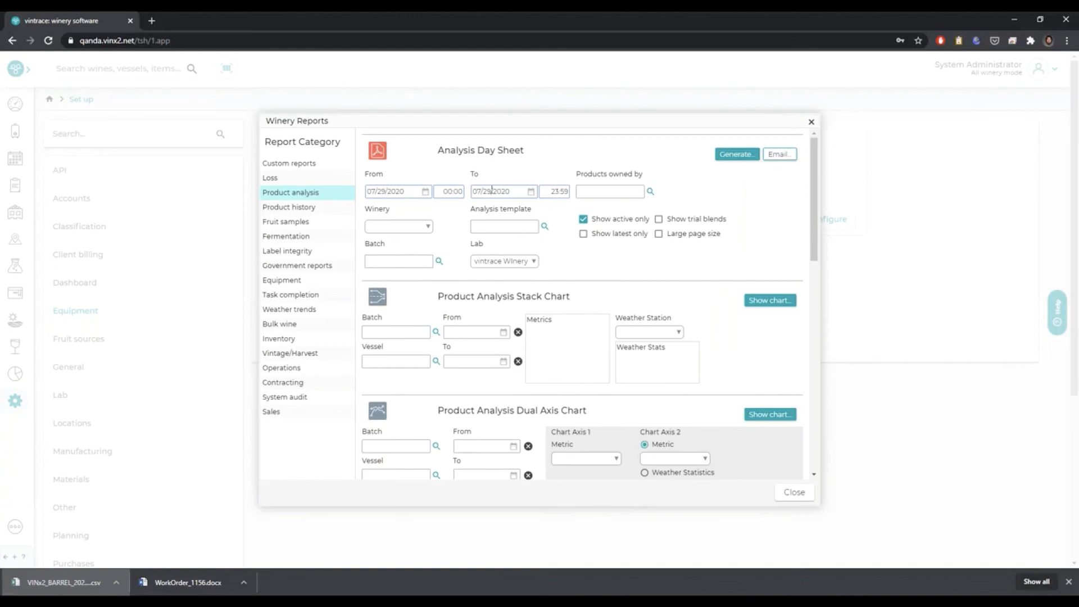
pyautogui.click(737, 154)
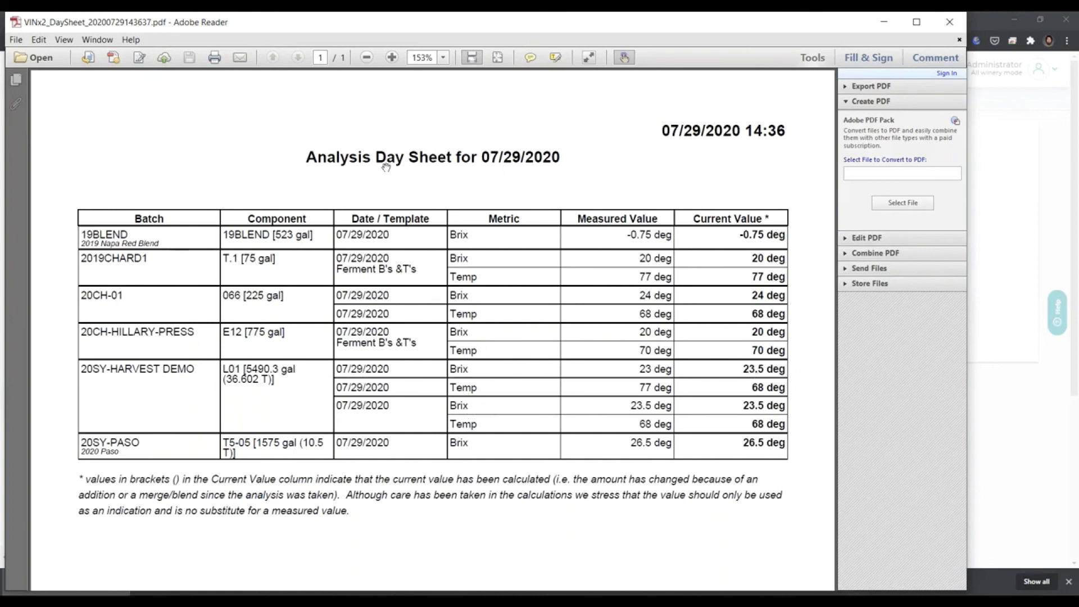
pyautogui.click(950, 24)
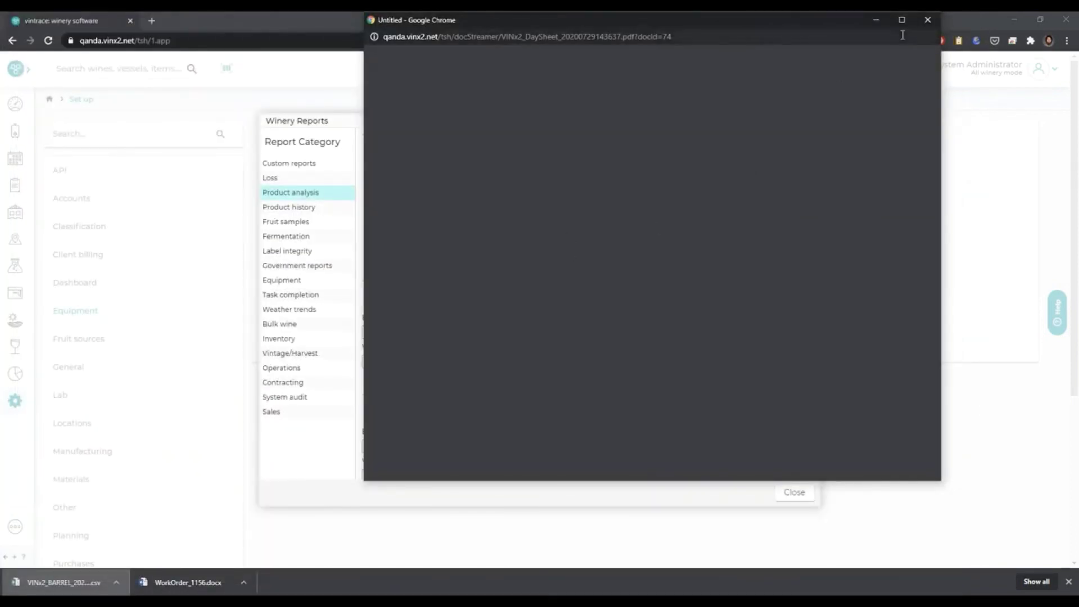
pyautogui.click(926, 21)
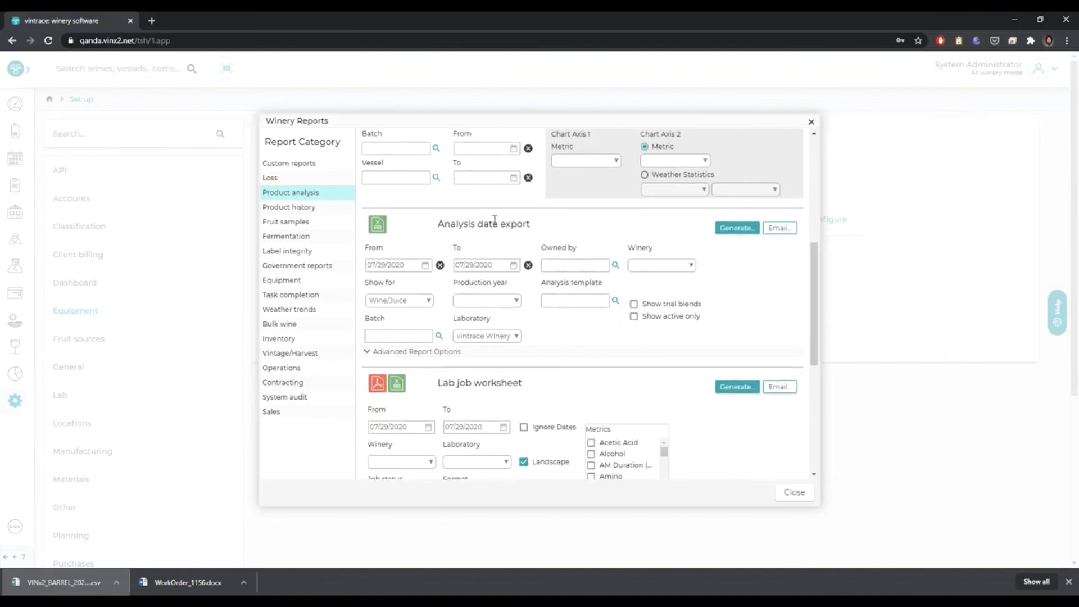
# - Generate the Analysis data export for wine/juice covering 07/20/2020 to 07/29/2020
pyautogui.click(424, 266)
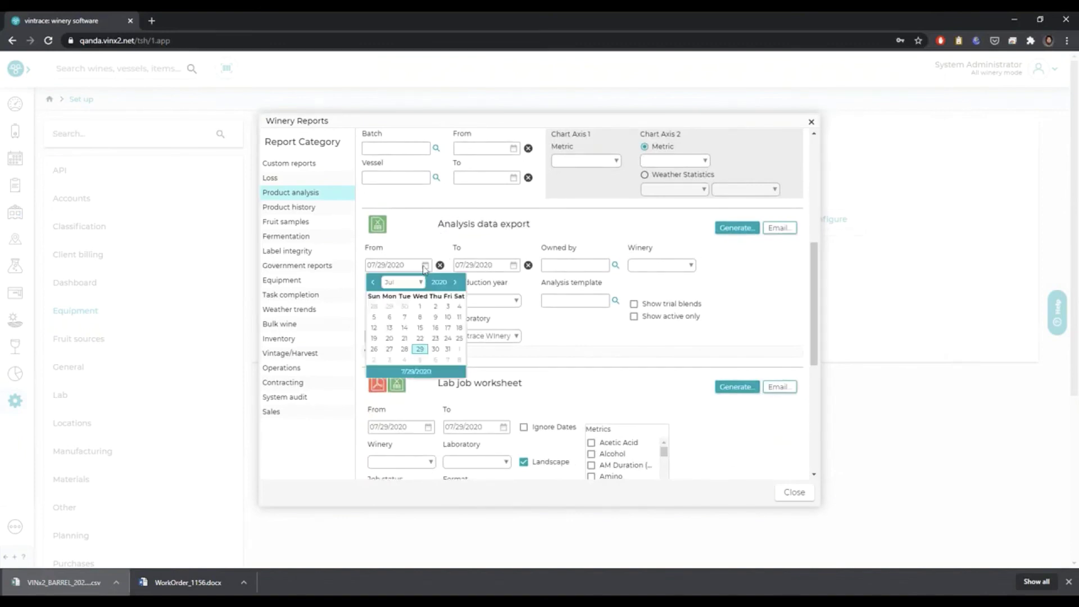
pyautogui.click(390, 342)
pyautogui.click(735, 233)
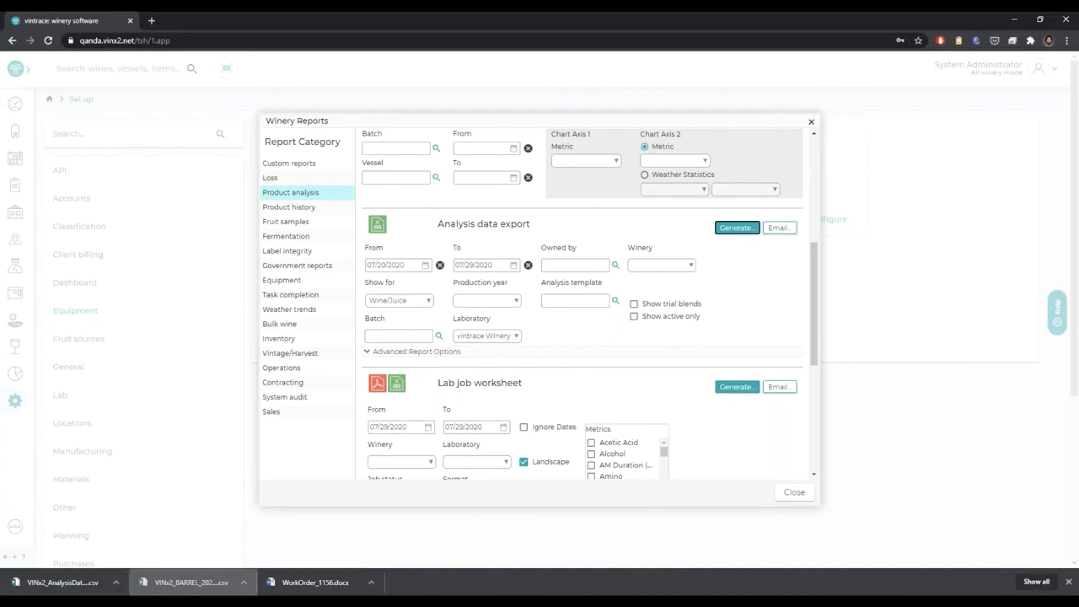
# - Open the exported analysis CSV in Excel, widen the Analysis template column to its contents, and close the file without saving
pyautogui.click(68, 584)
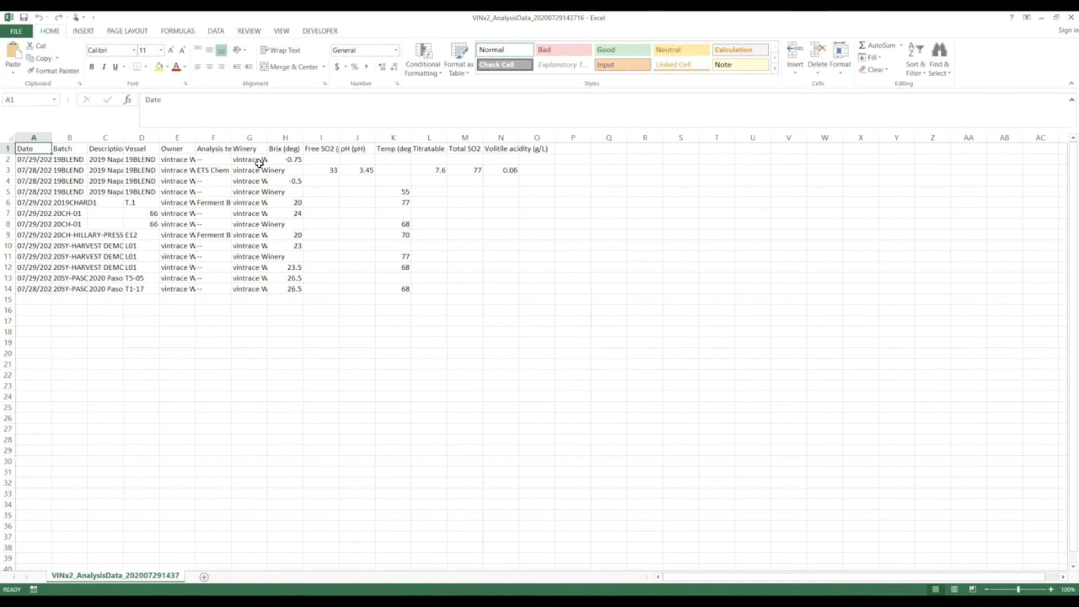
pyautogui.doubleClick(231, 137)
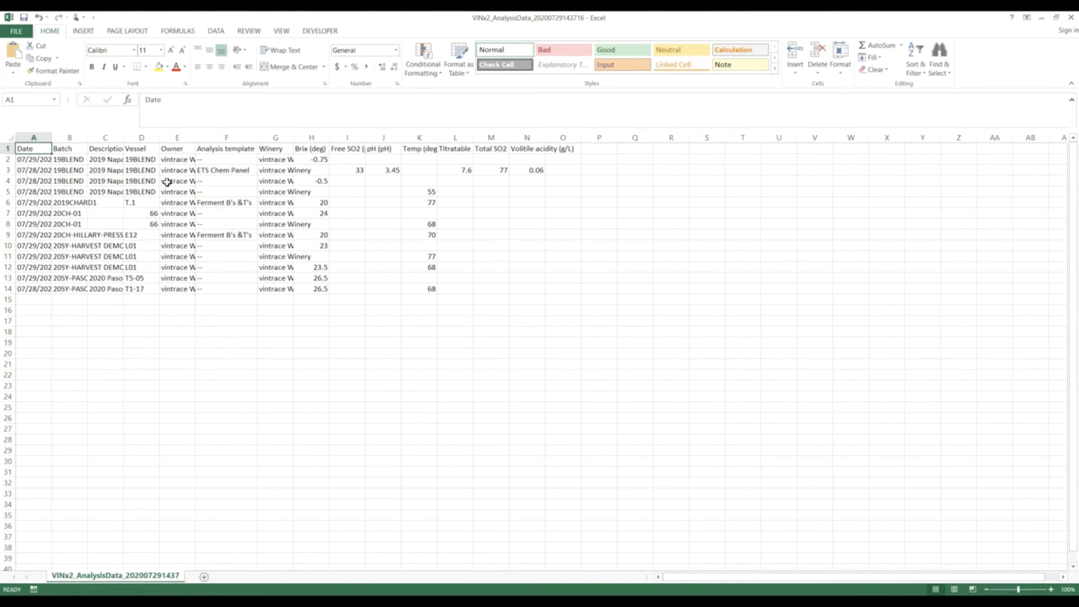
pyautogui.click(1072, 16)
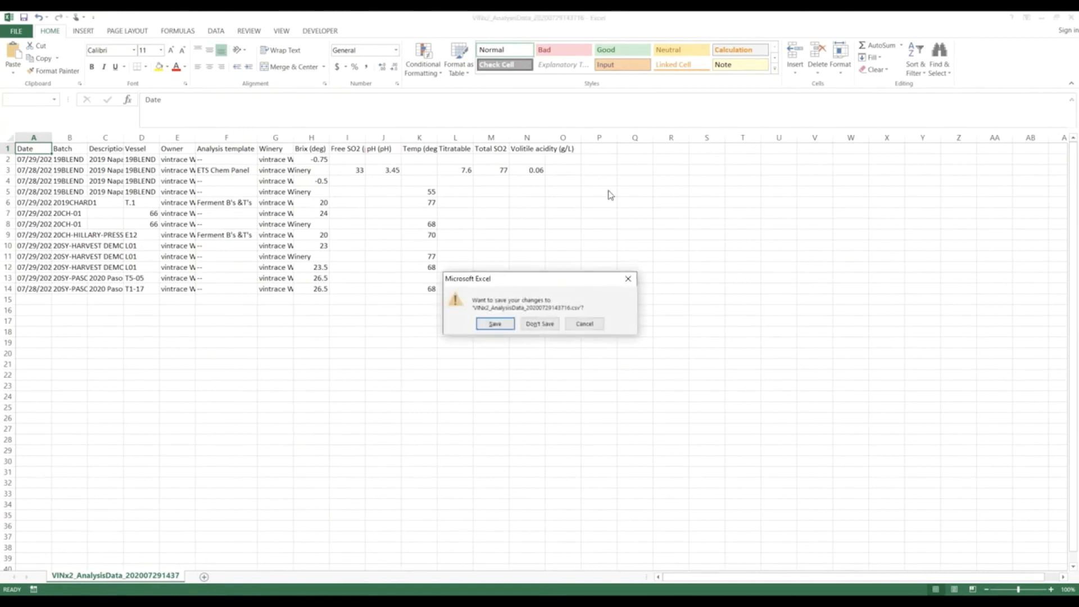
pyautogui.click(540, 324)
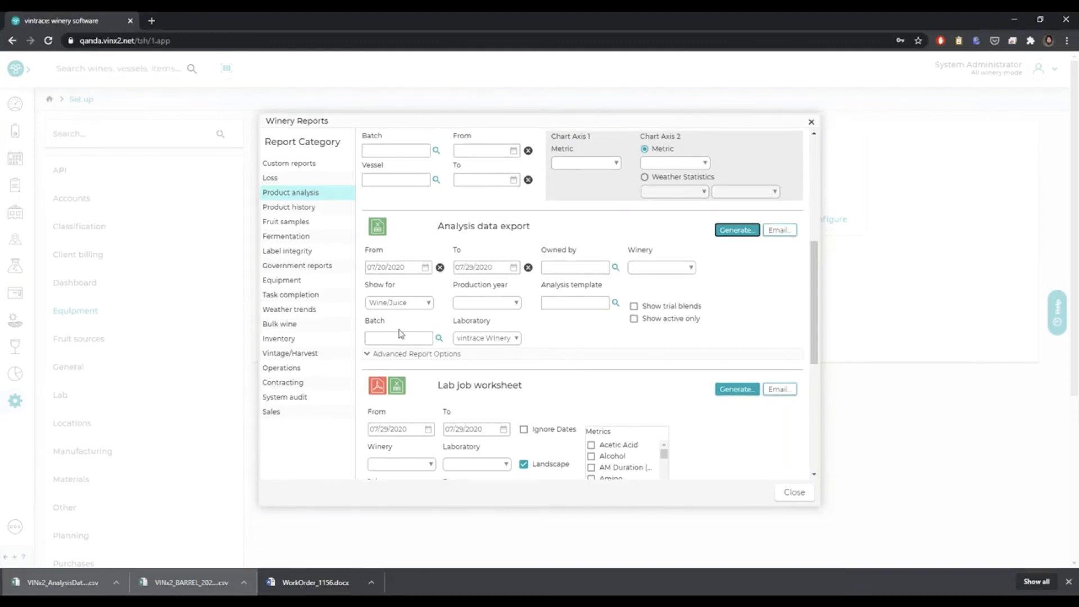
# - Generate the Sample Day Sheet from 07/13/2020 to 07/29/2020 as a PDF from the fruit samples reports, and close it
pyautogui.click(284, 223)
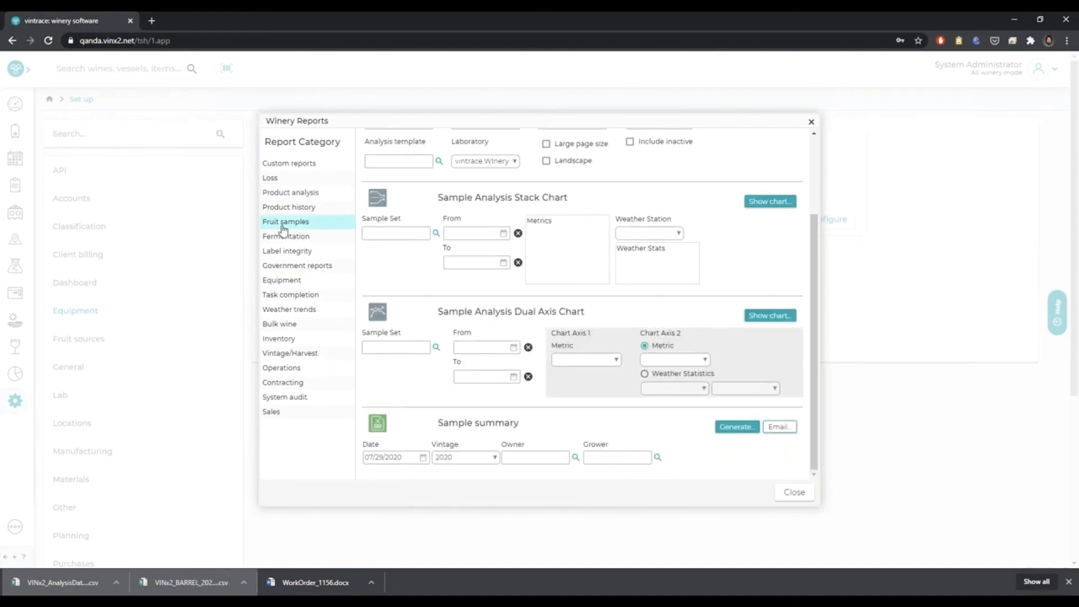
pyautogui.scroll(2, 816, 372)
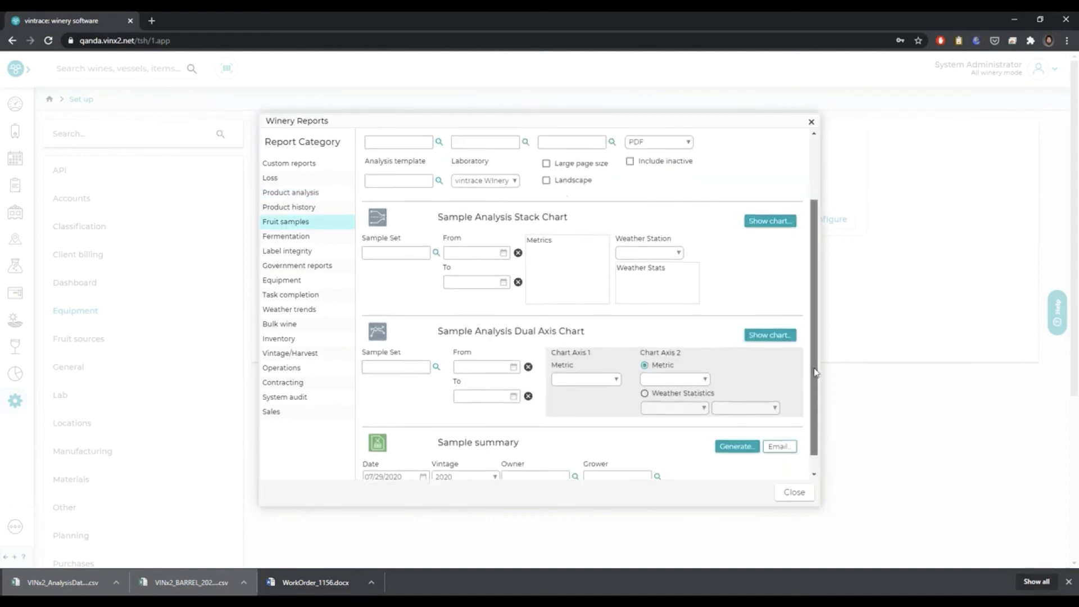
pyautogui.moveTo(816, 372); pyautogui.dragTo(814, 138)
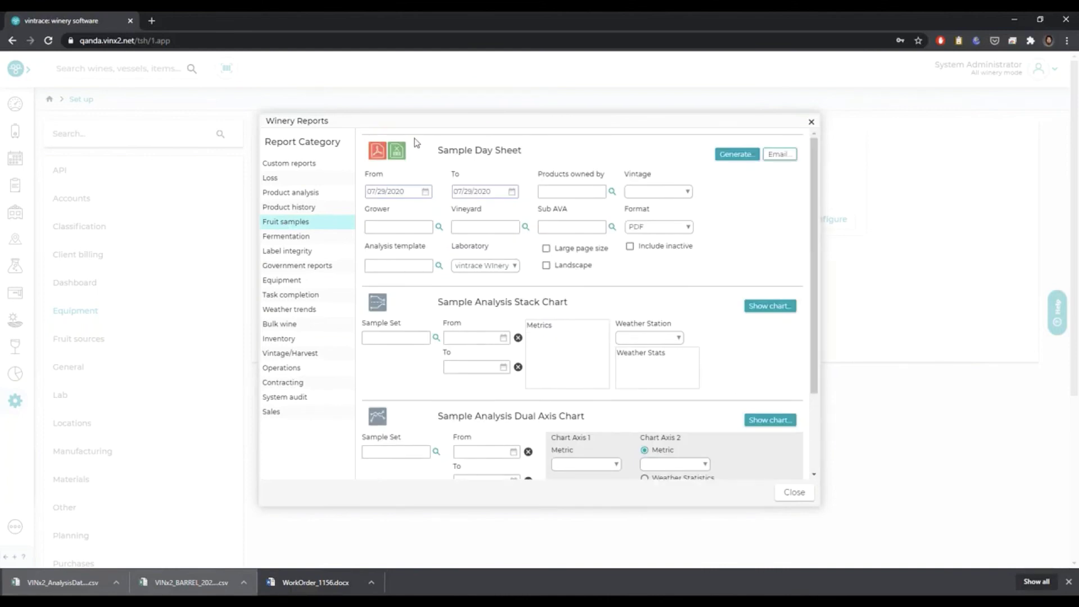
pyautogui.click(642, 228)
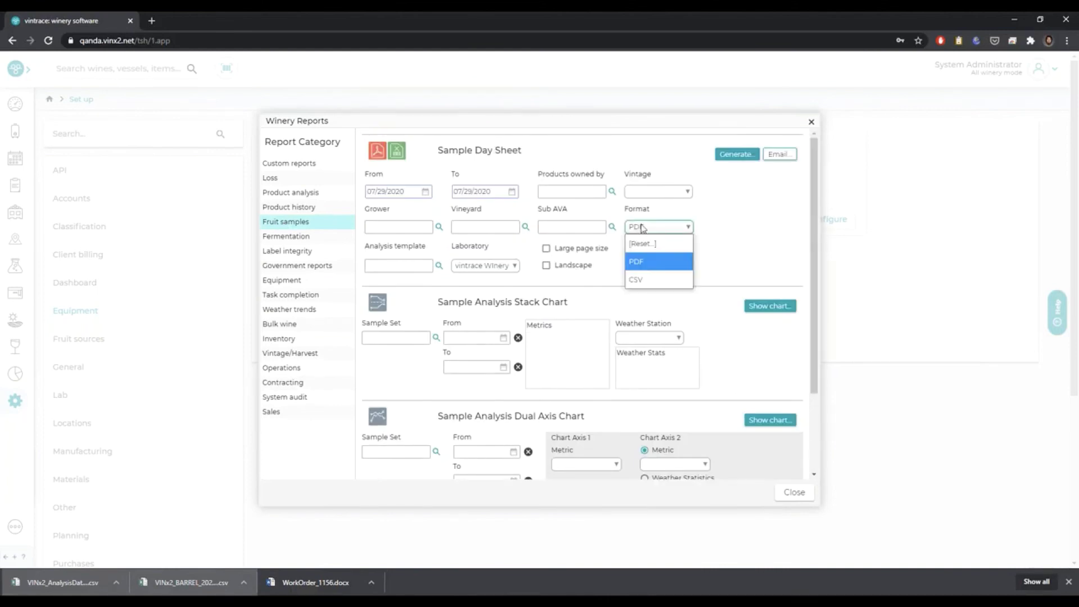
pyautogui.click(643, 227)
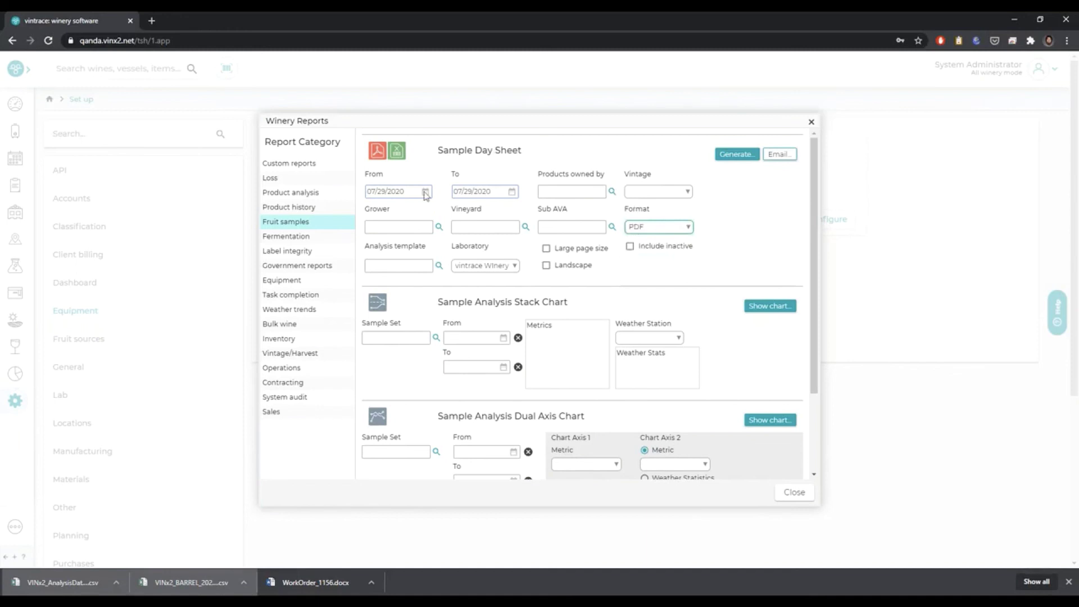
pyautogui.click(426, 191)
pyautogui.click(389, 253)
pyautogui.click(737, 154)
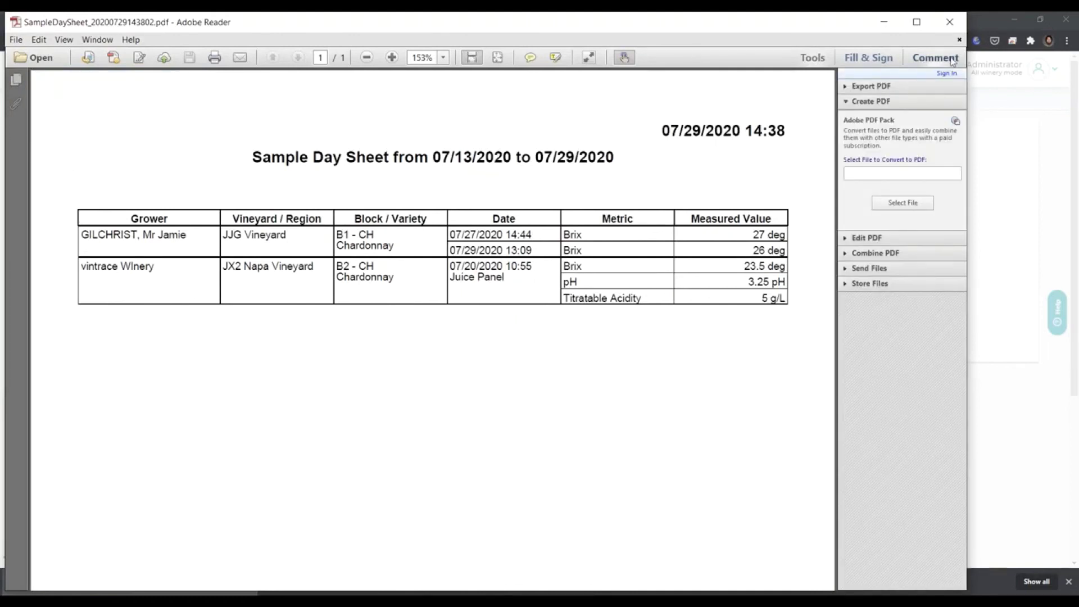
pyautogui.click(950, 24)
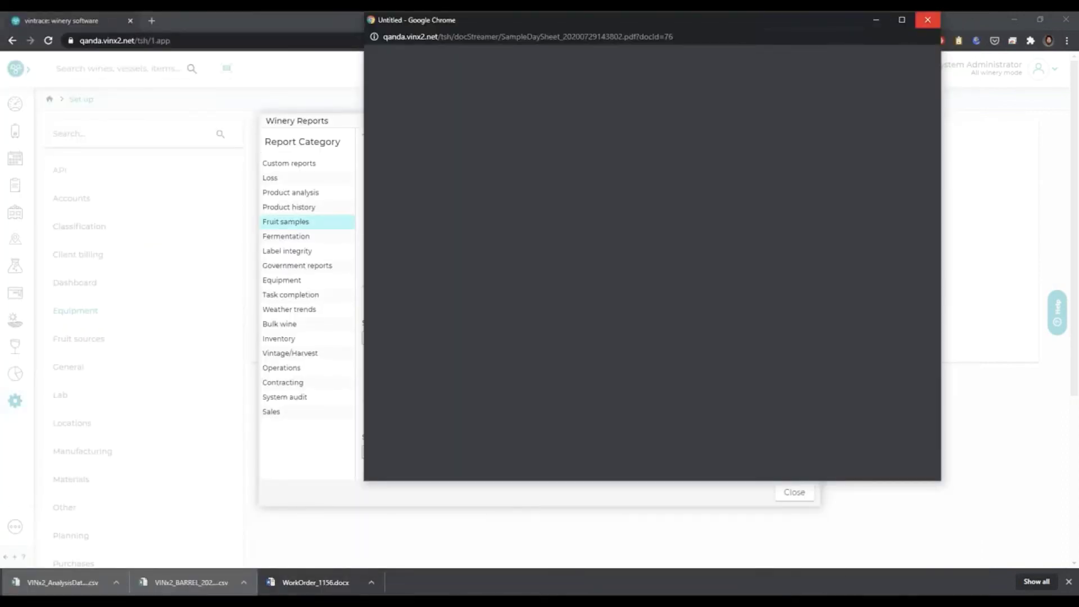
pyautogui.click(928, 20)
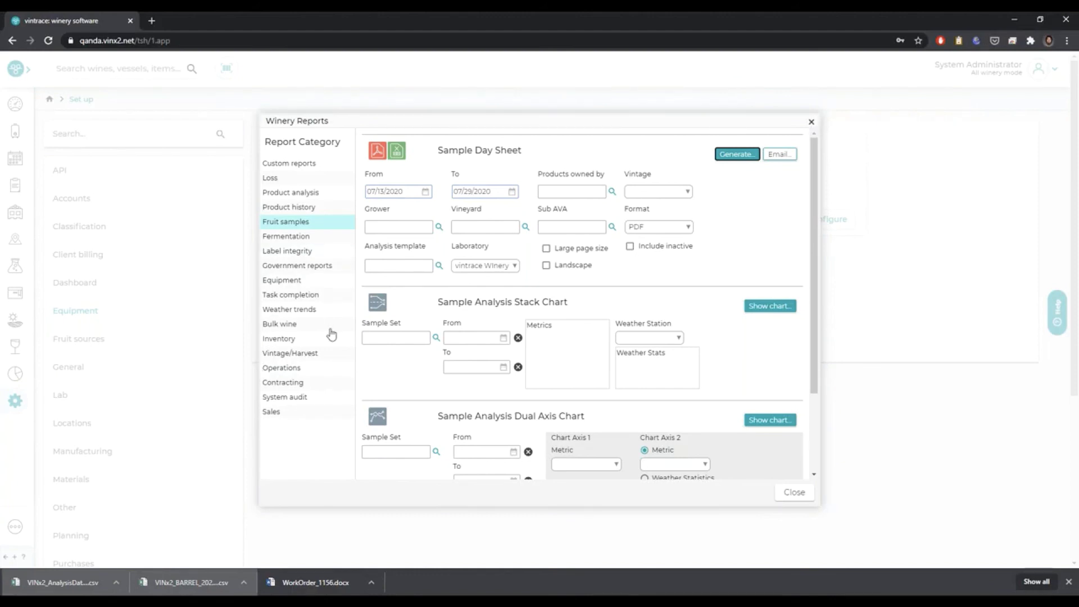
# - Leave the winery reports and search the maturity sample sets for vintage 2020 at the vintrace Winery laboratory
pyautogui.click(794, 493)
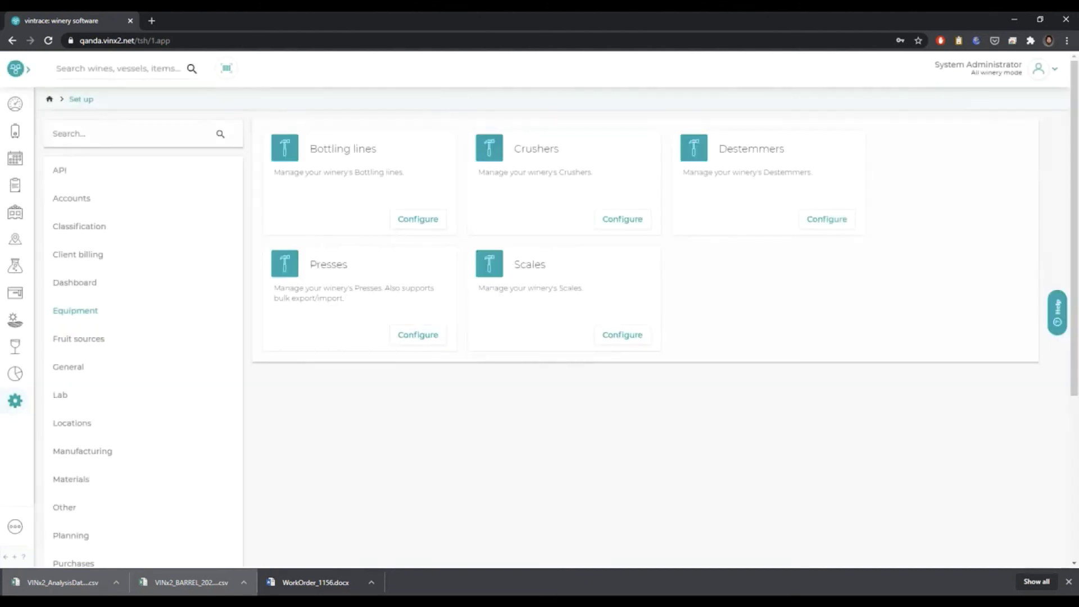
pyautogui.click(17, 528)
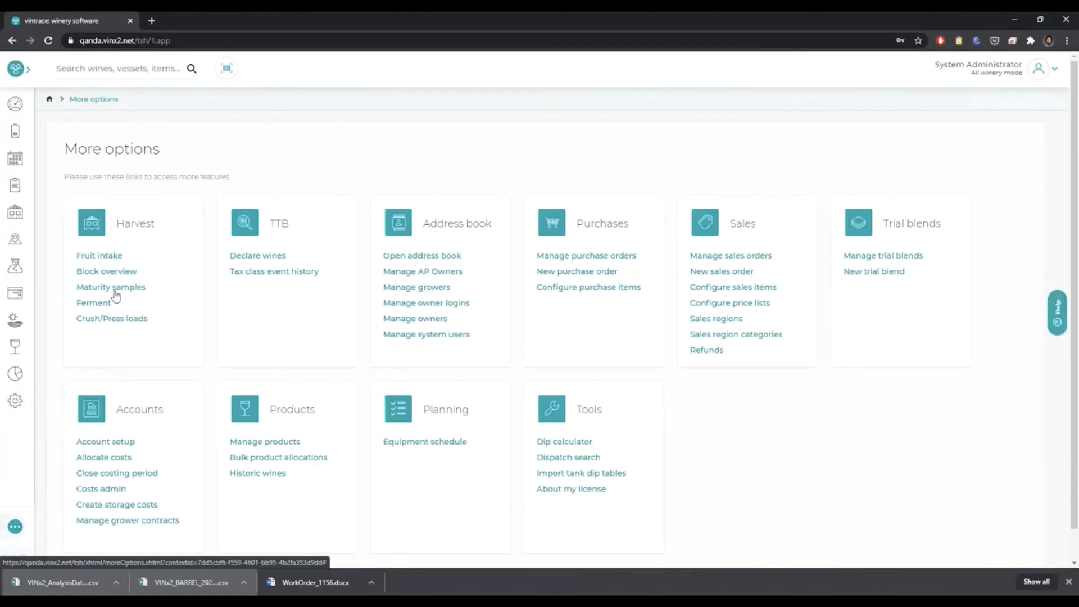
pyautogui.click(96, 286)
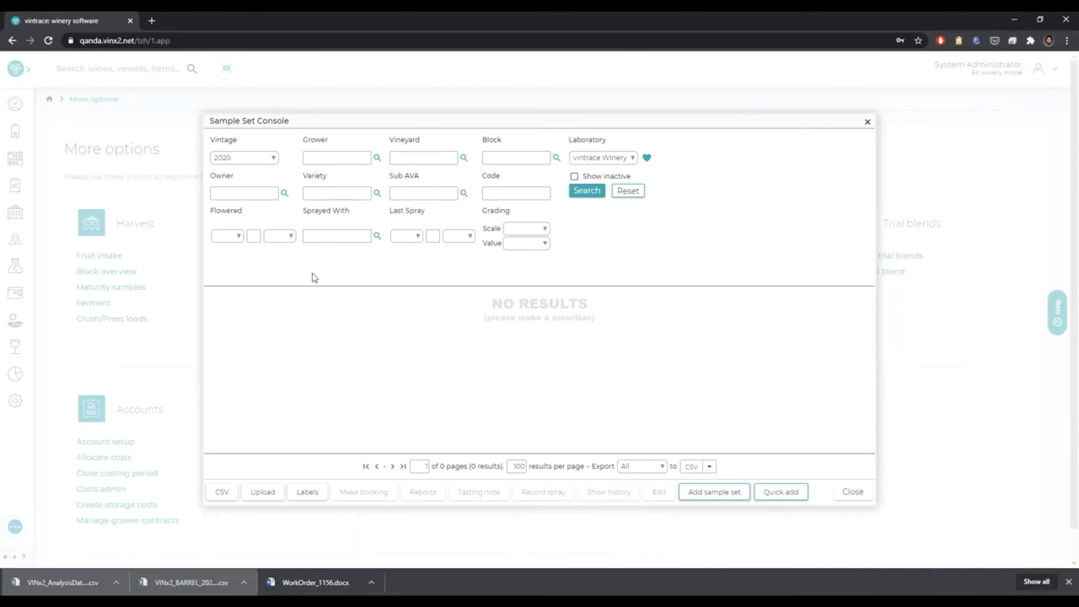
pyautogui.click(584, 193)
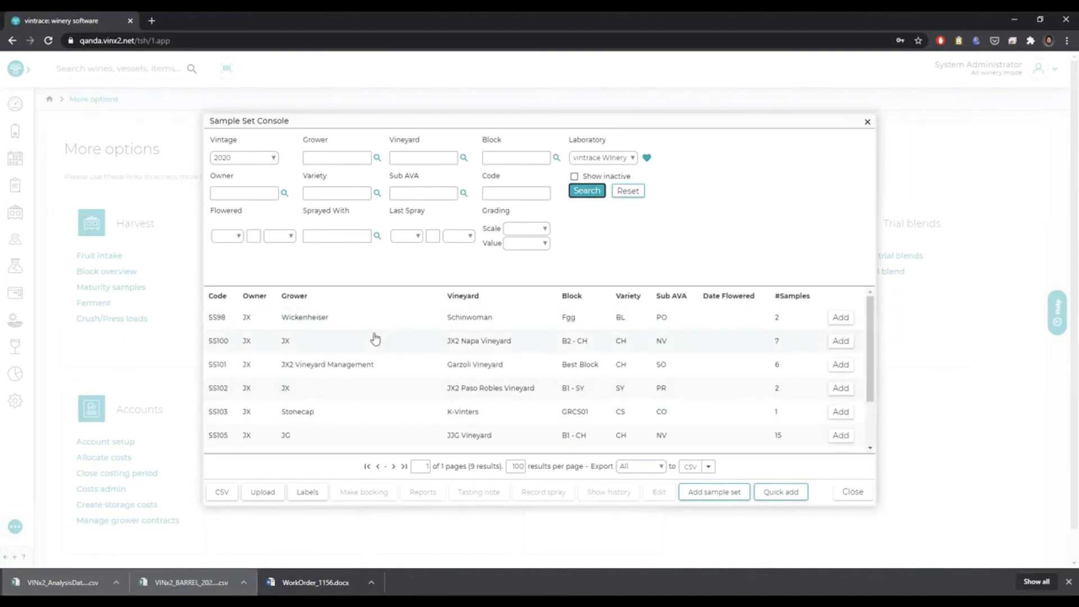
# - Examine the block sample label options, cancel without creating labels, and close the Sample Set Console
pyautogui.click(222, 492)
pyautogui.click(309, 498)
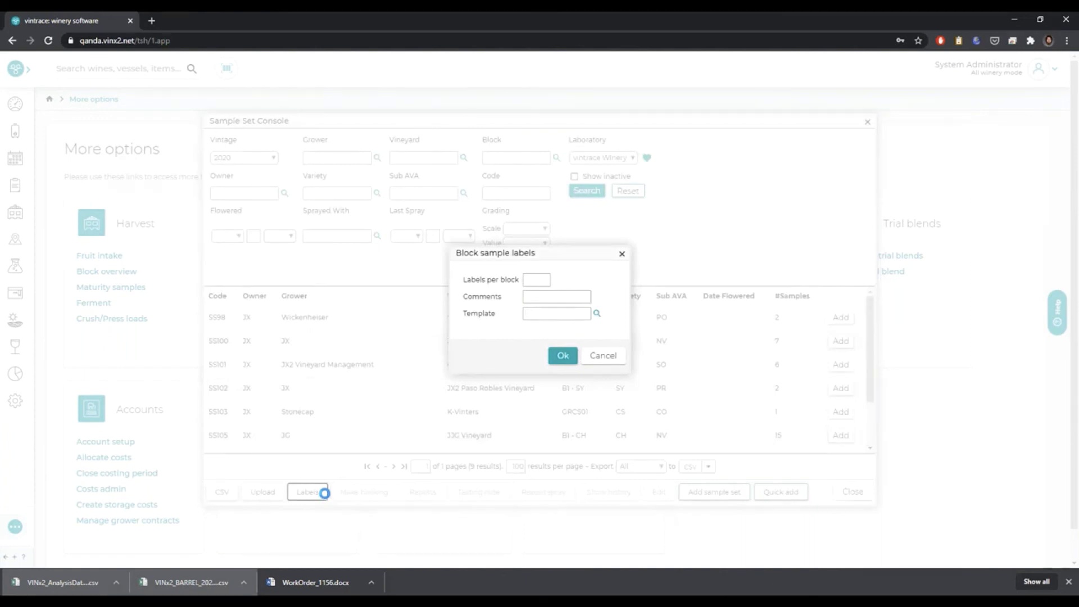
pyautogui.click(545, 281)
pyautogui.click(602, 355)
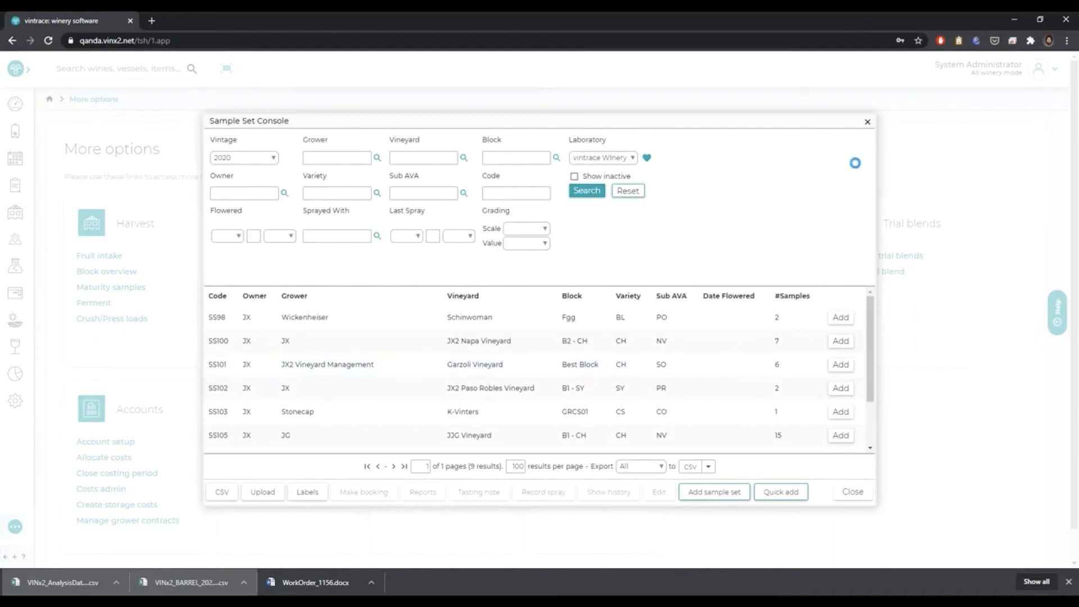
pyautogui.click(868, 120)
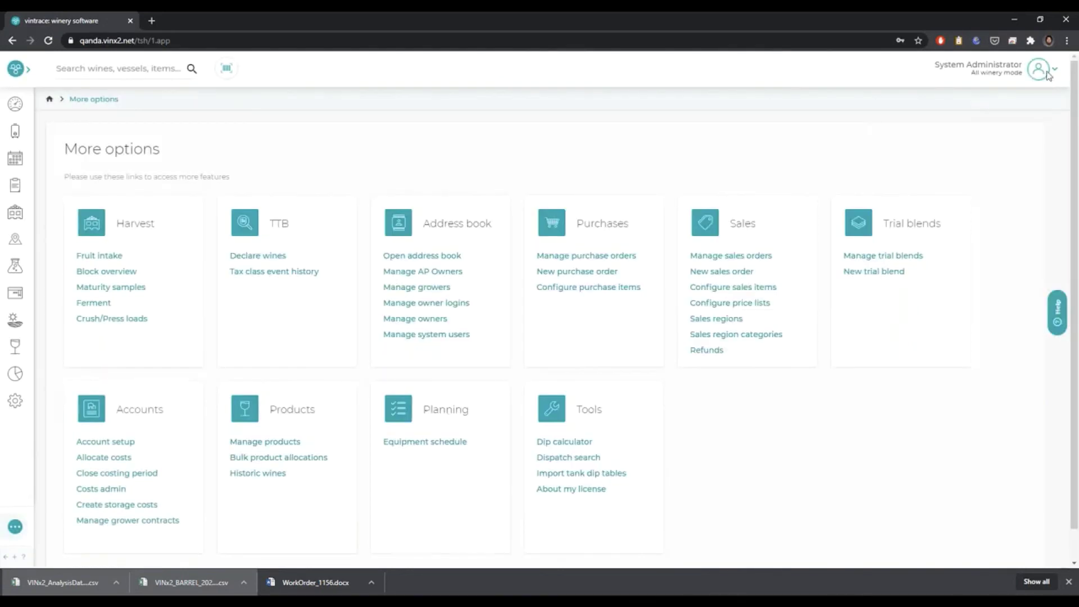
# - Check the account options, dismiss the browser's downloads bar, and view the custom searches in the winery reports
pyautogui.click(1047, 75)
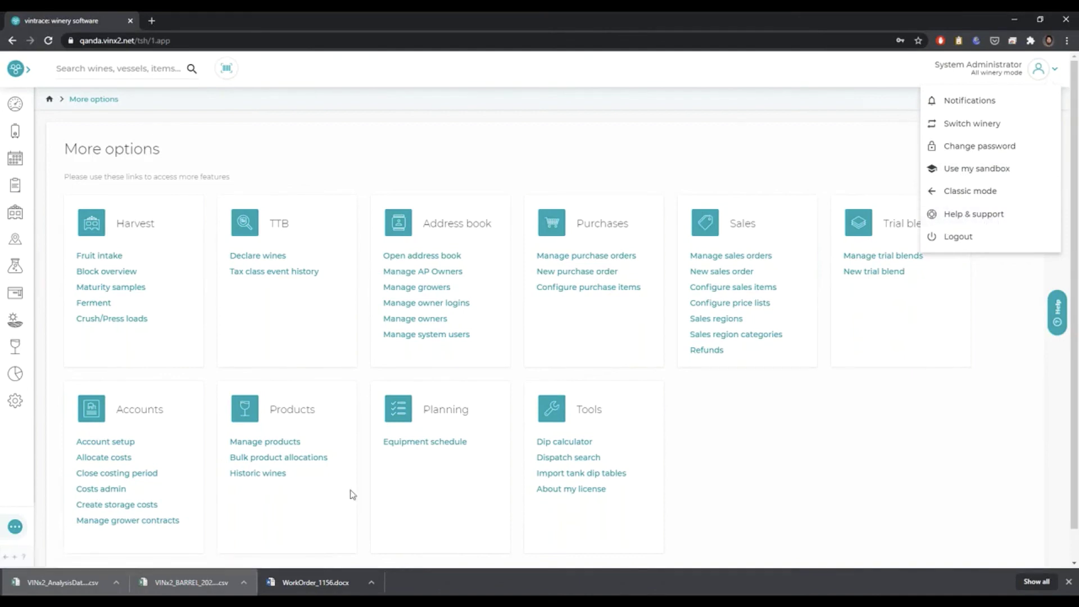
pyautogui.click(1068, 582)
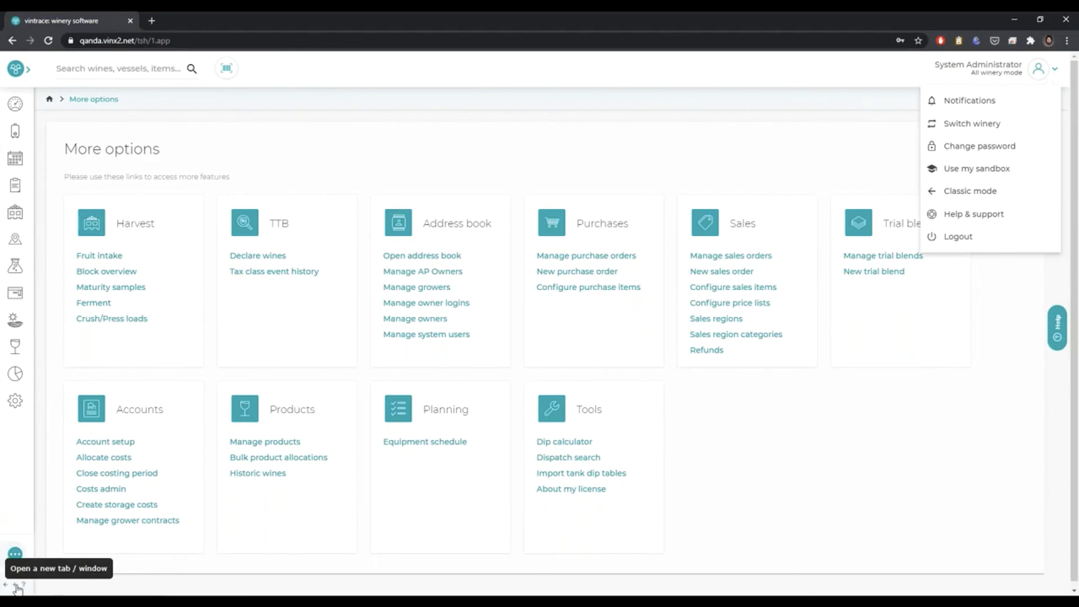
pyautogui.click(107, 68)
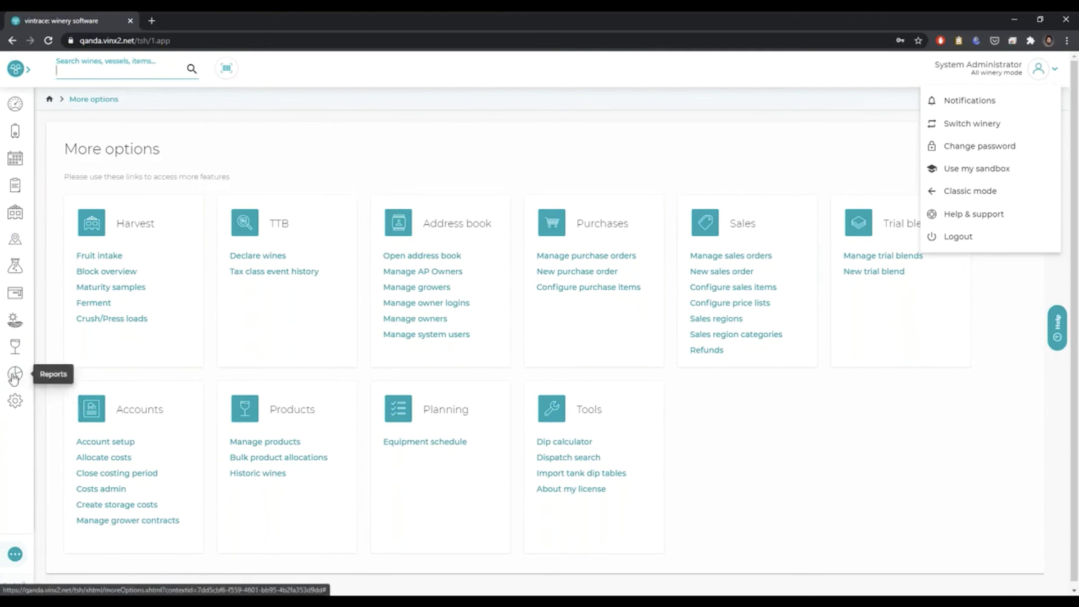
pyautogui.click(16, 375)
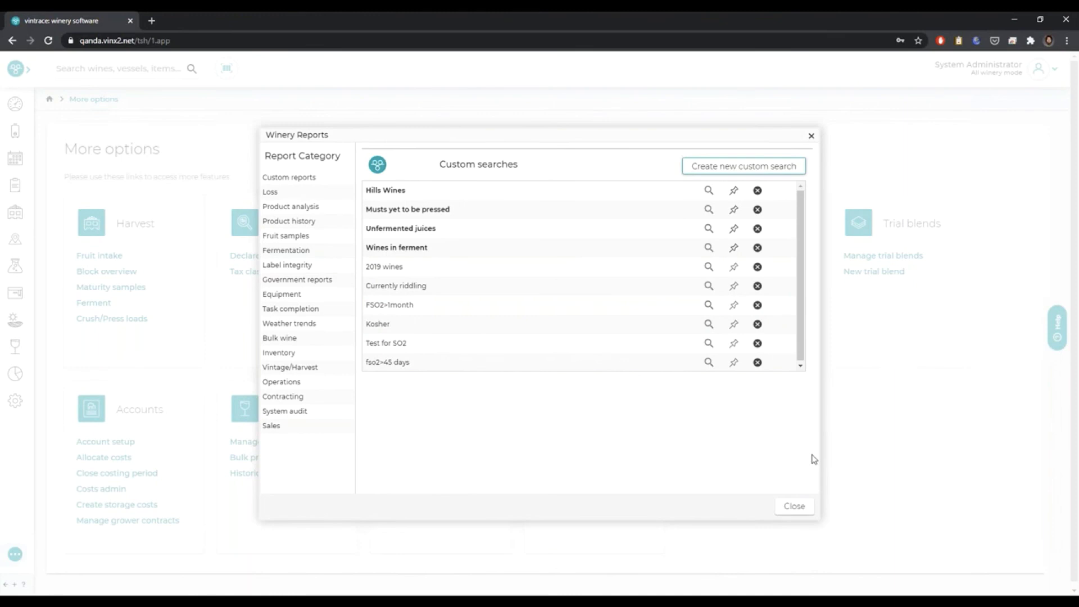
pyautogui.click(812, 137)
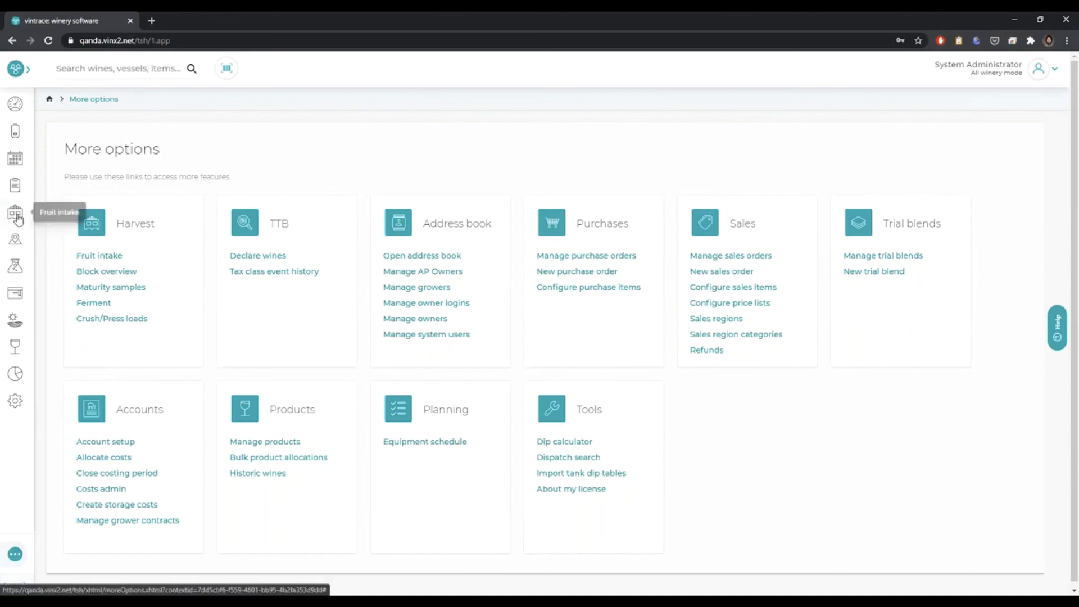
# - Mark the 08:30 JX2 Paso Robles Vineyard Syrah booking as inactive in the fruit intake bookings, save it, and close the console
pyautogui.click(17, 218)
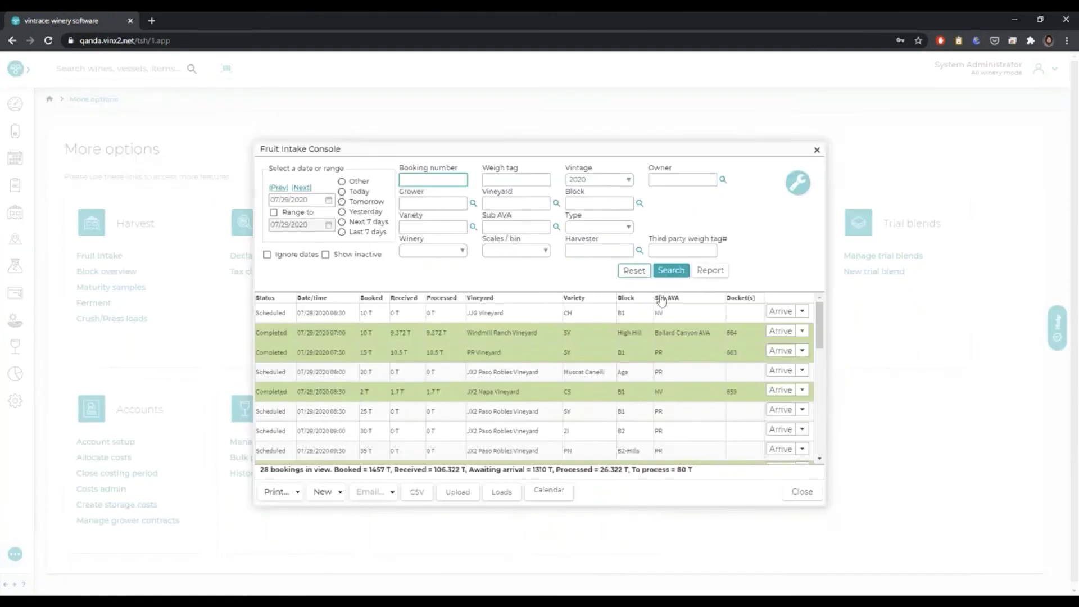
pyautogui.click(802, 411)
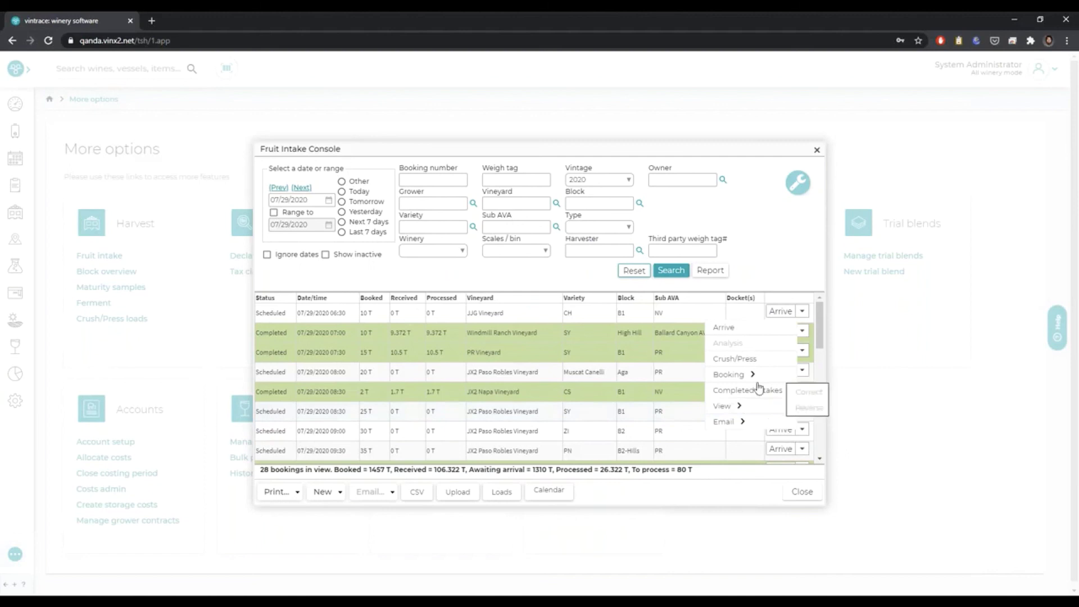
pyautogui.moveTo(762, 378)
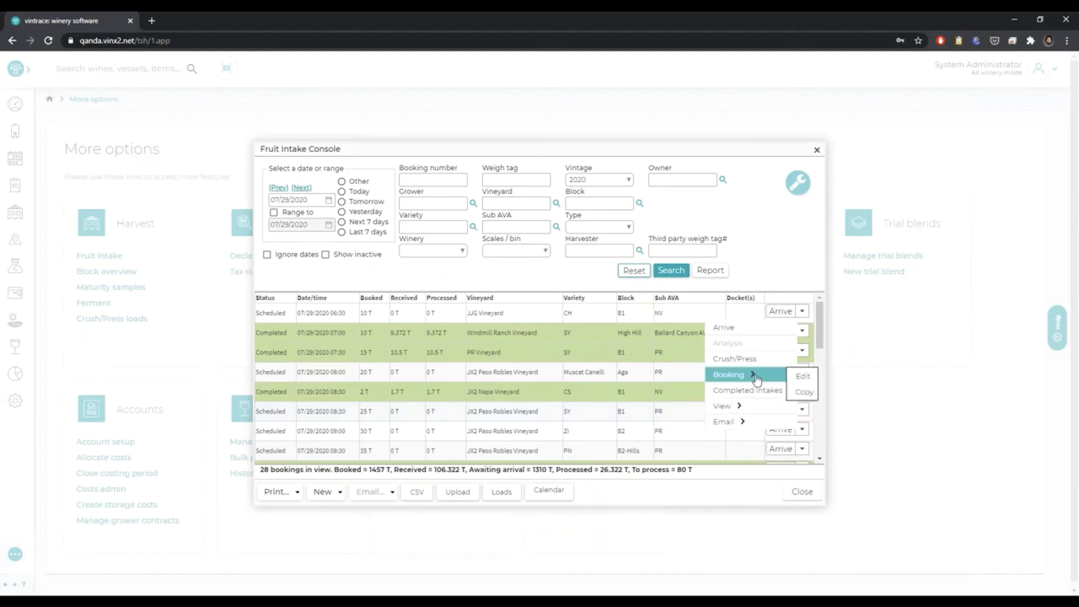
pyautogui.click(804, 376)
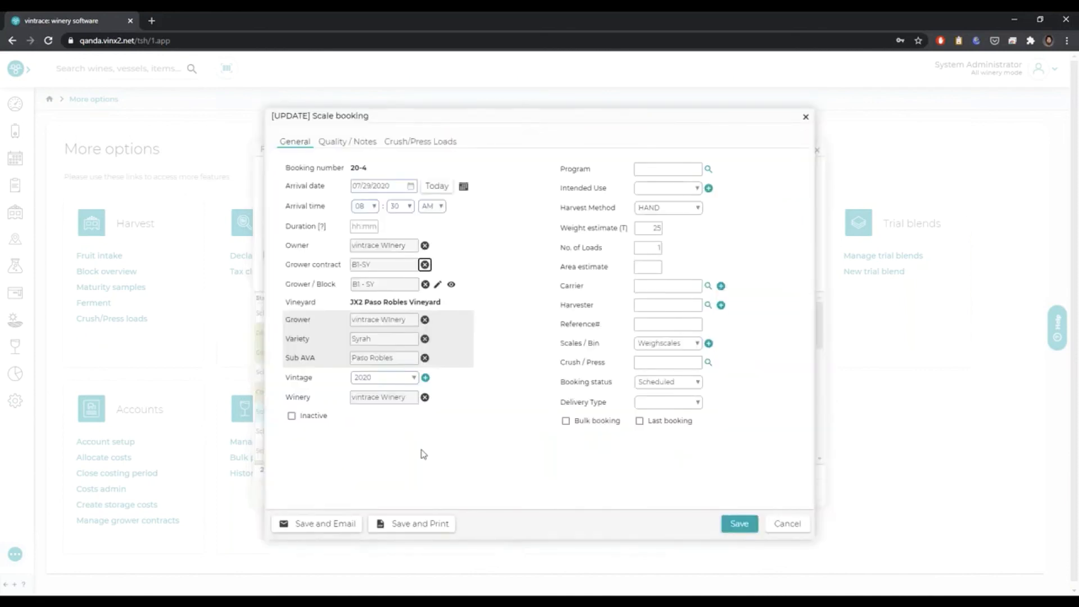
pyautogui.click(291, 417)
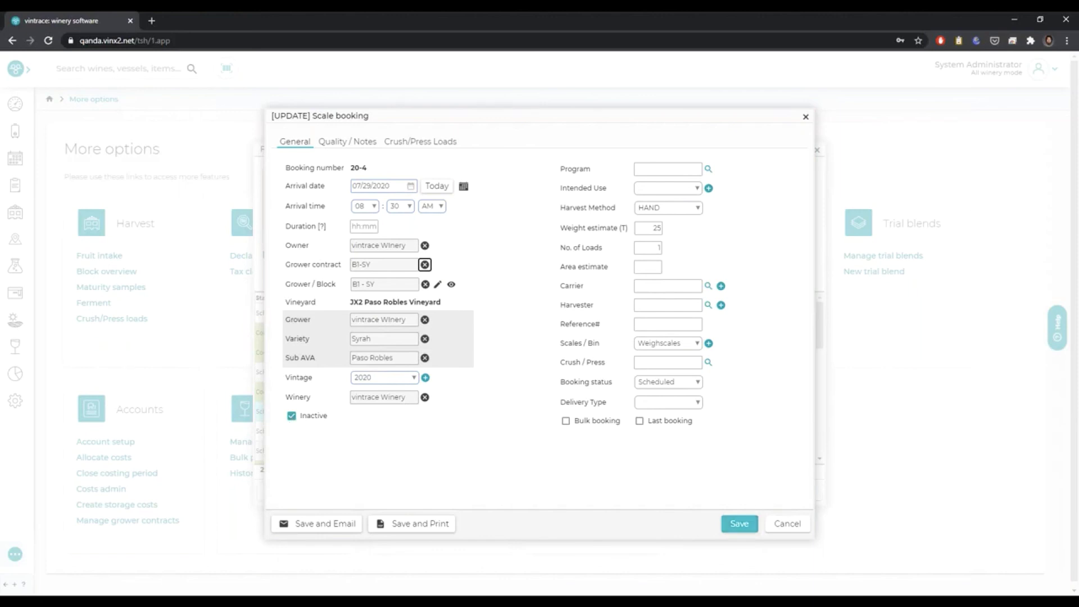
pyautogui.click(730, 523)
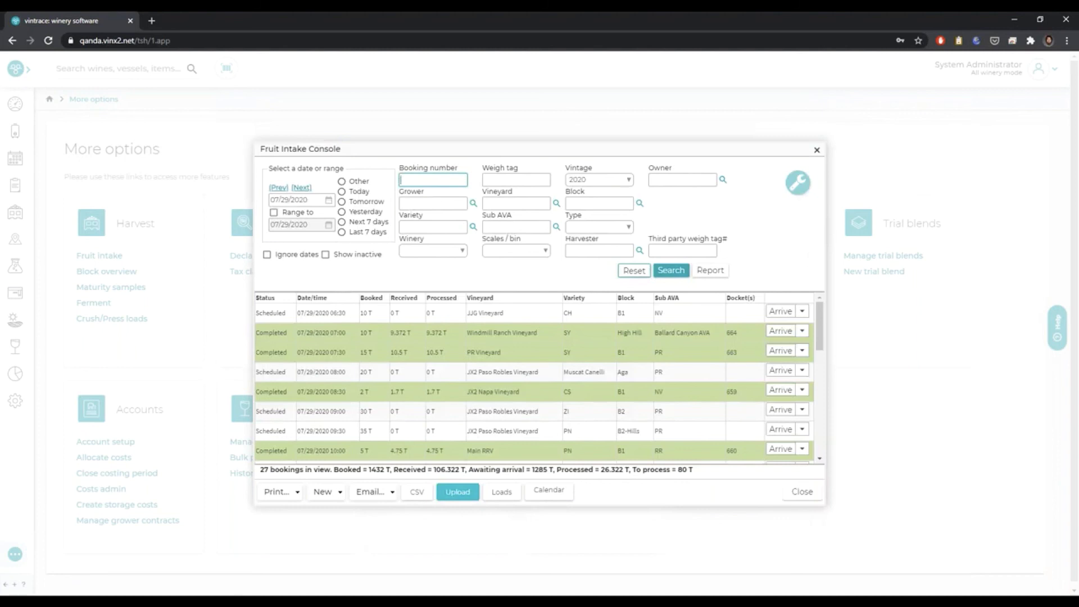
pyautogui.click(807, 494)
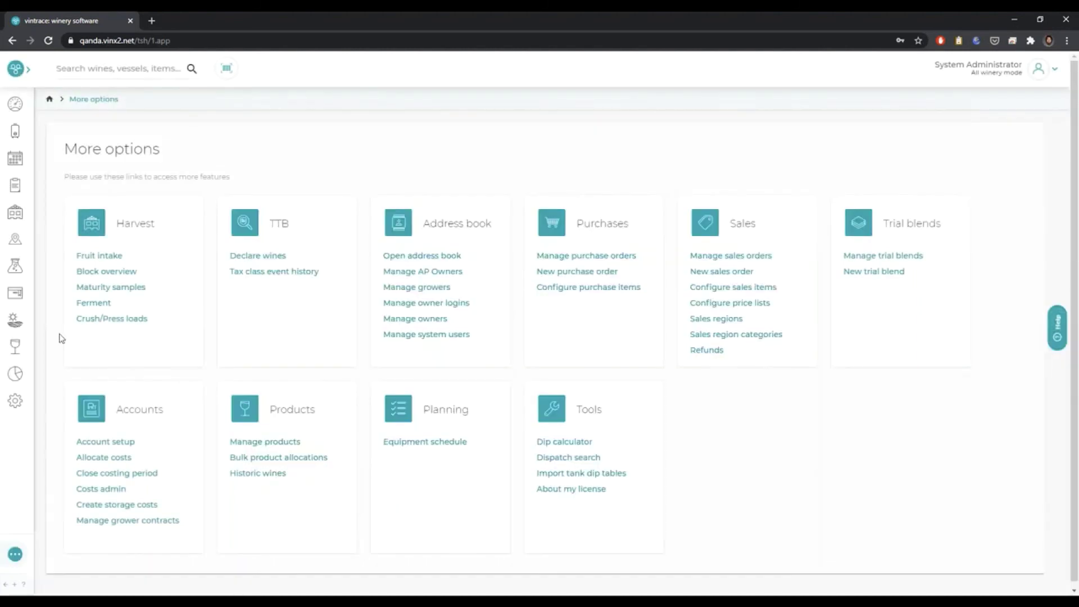
# - Open the block overview for King Estate's Pinot Noir block 16B from the vineyards and blocks list
pyautogui.click(14, 322)
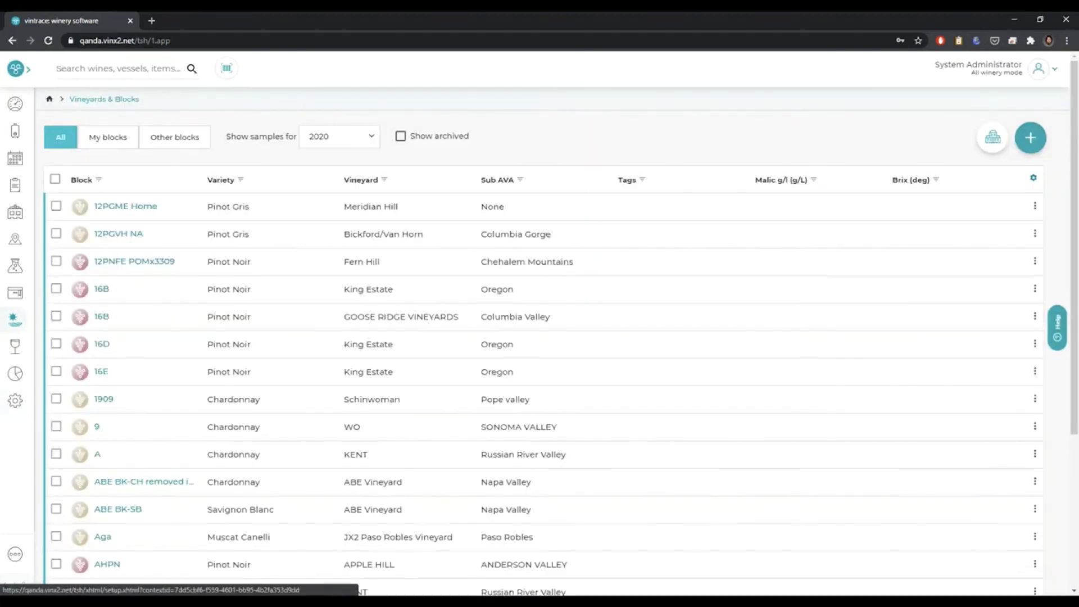
pyautogui.click(102, 291)
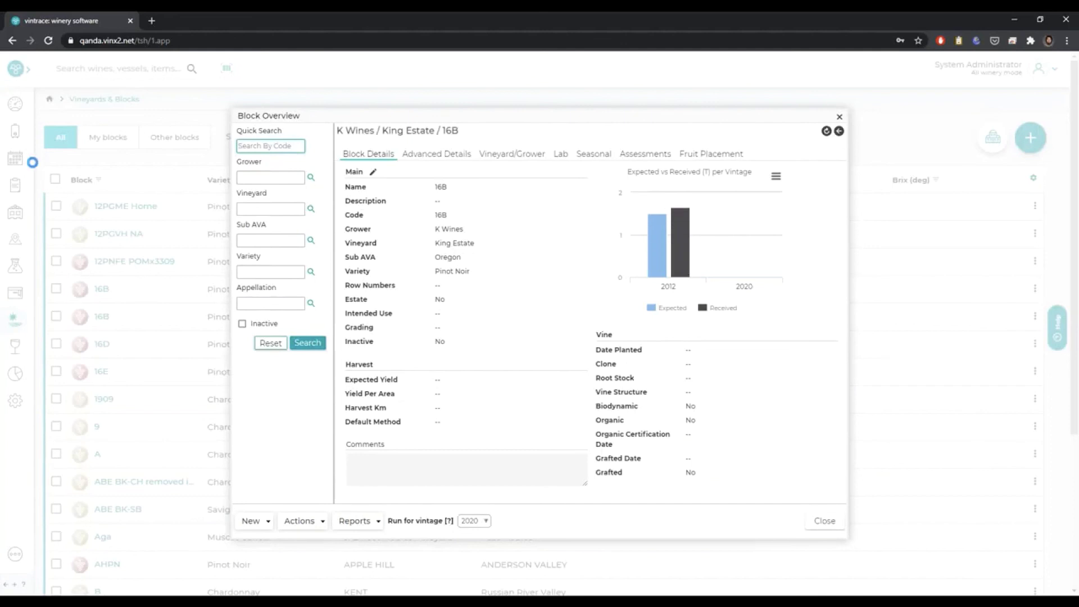
# - View the editable block details and agriculture fields of block 16B, and close the block without saving
pyautogui.click(374, 173)
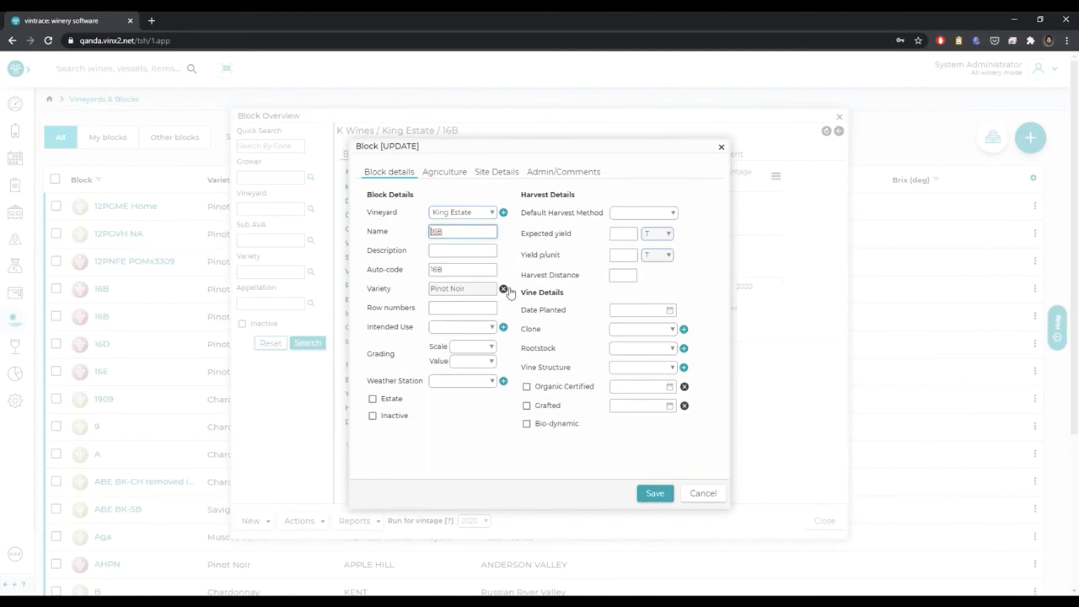
pyautogui.click(444, 172)
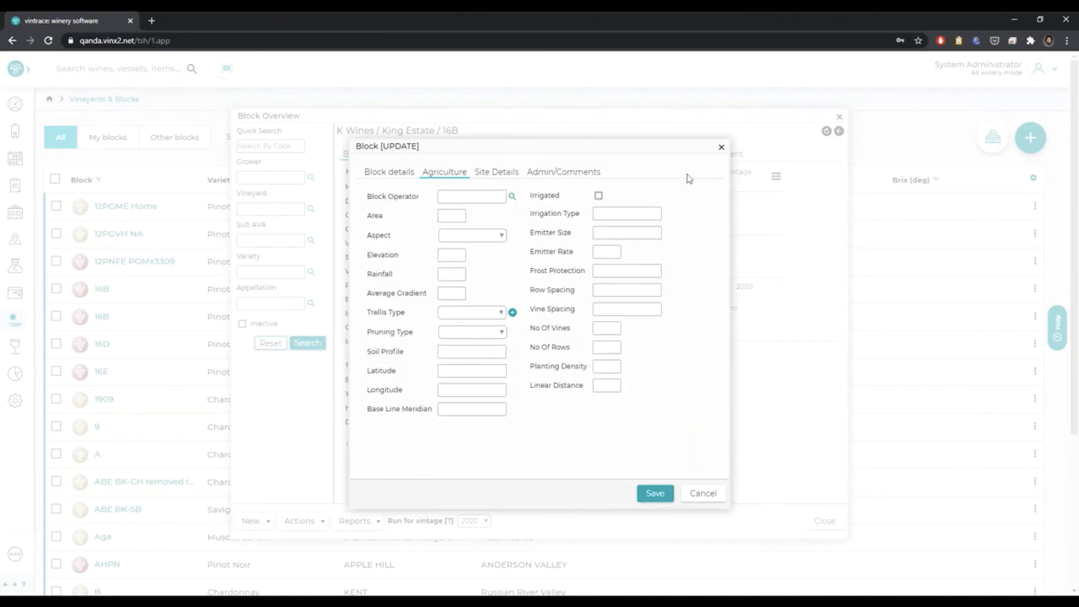
pyautogui.click(721, 147)
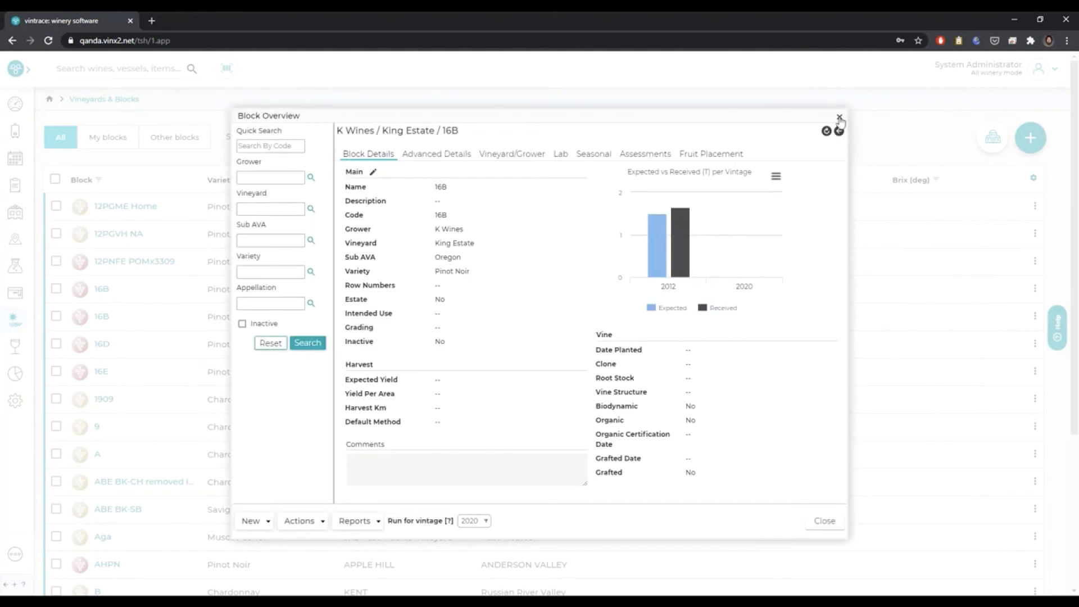
pyautogui.click(840, 118)
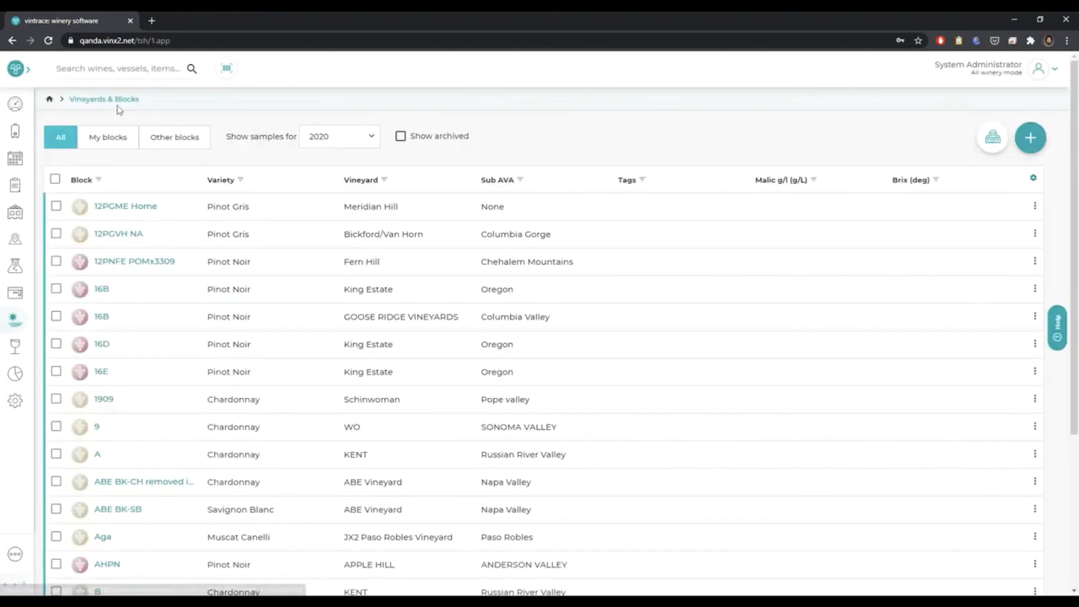
# - Search for "b1", view the assessments of JJG Vineyard's B1 - CH block, and close its overview
pyautogui.click(120, 65)
pyautogui.write('b')
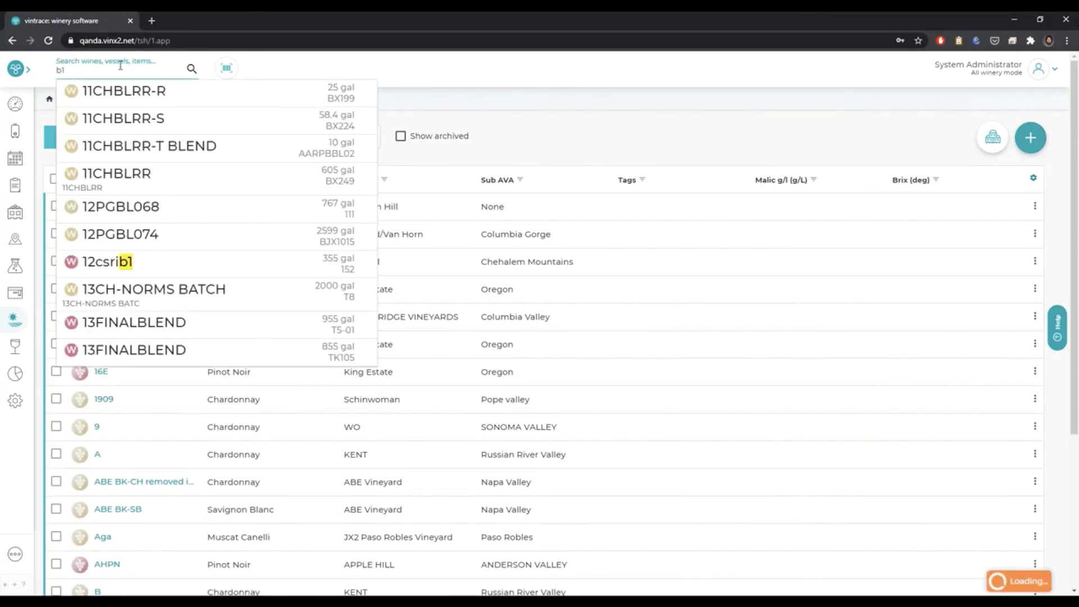
pyautogui.write('1')
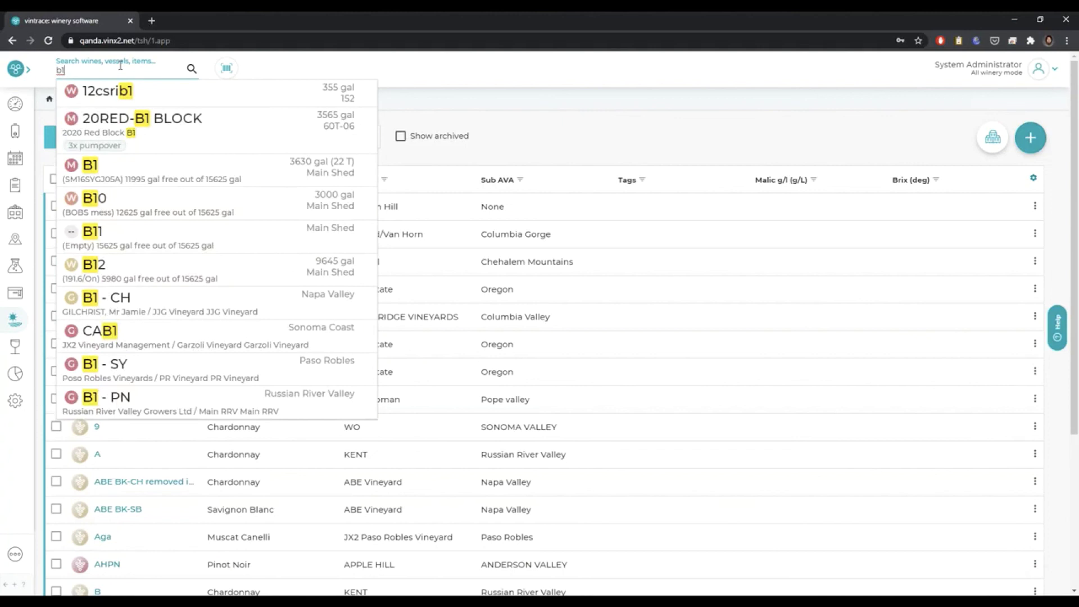
pyautogui.click(129, 307)
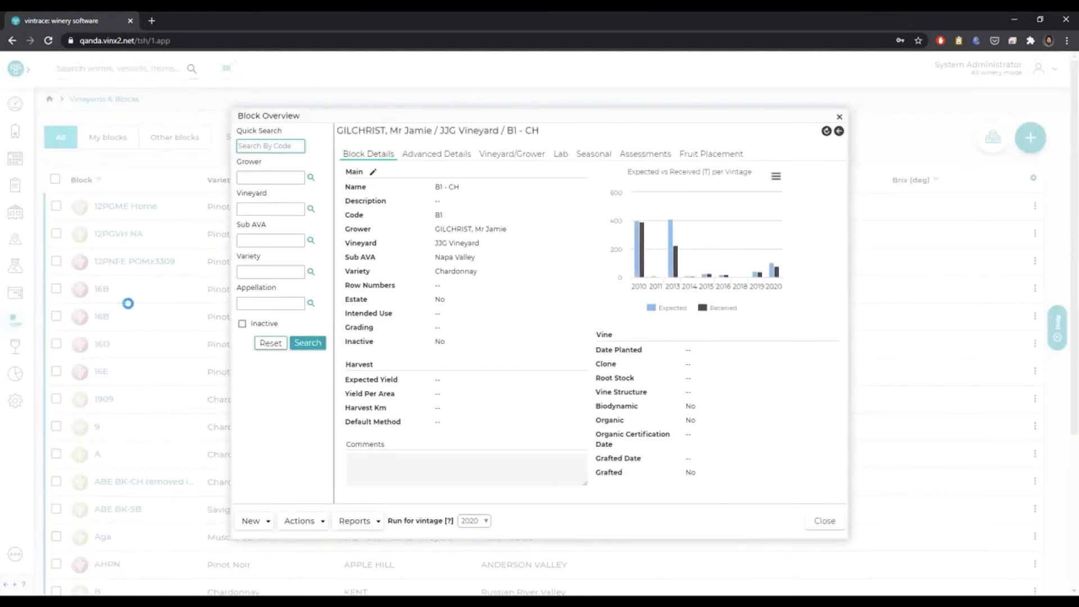
pyautogui.click(644, 156)
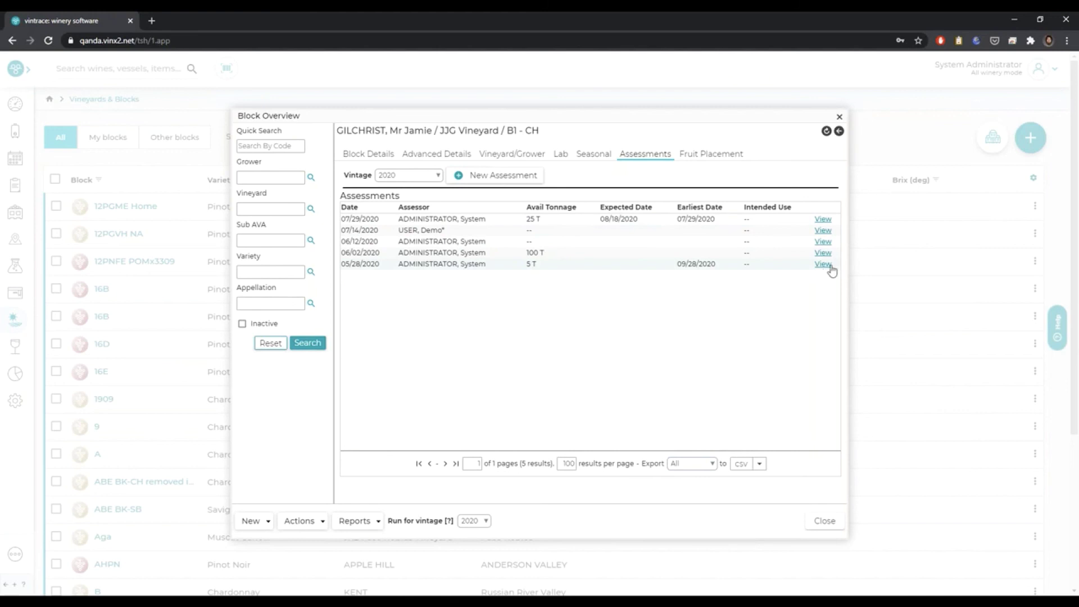
pyautogui.click(824, 521)
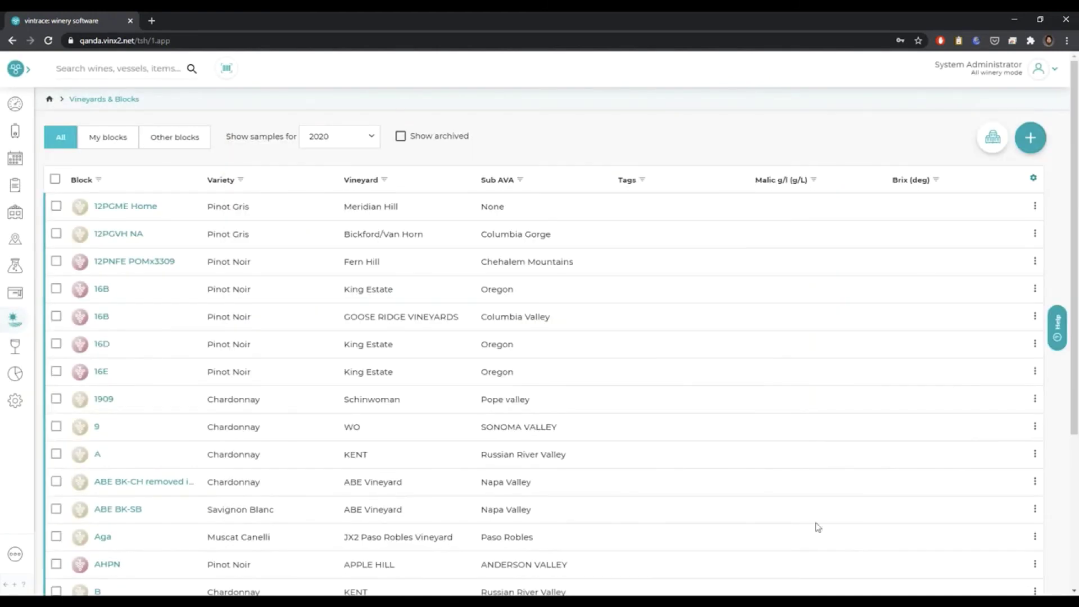
# - Open the fruit sources configuration in the winery setup and view the Block Importer without importing anything
pyautogui.click(15, 403)
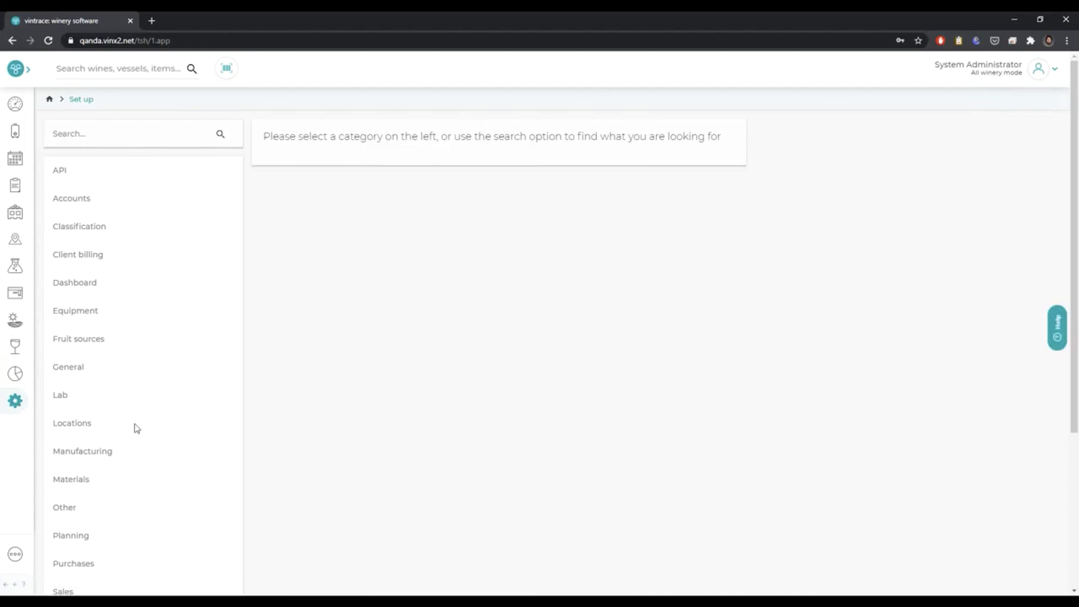
pyautogui.scroll(-2, 135, 429)
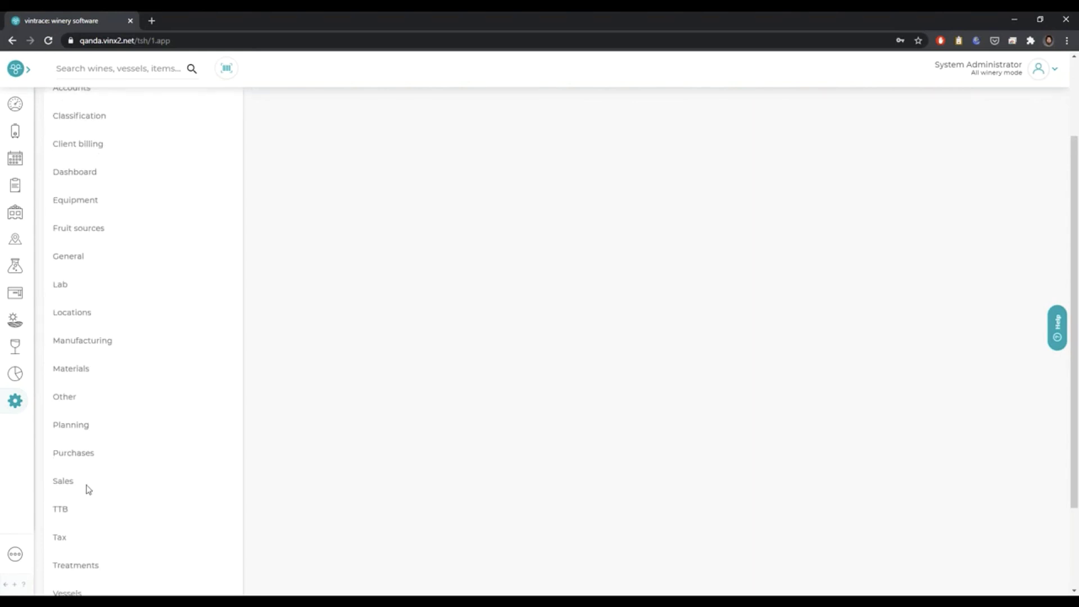
pyautogui.click(91, 283)
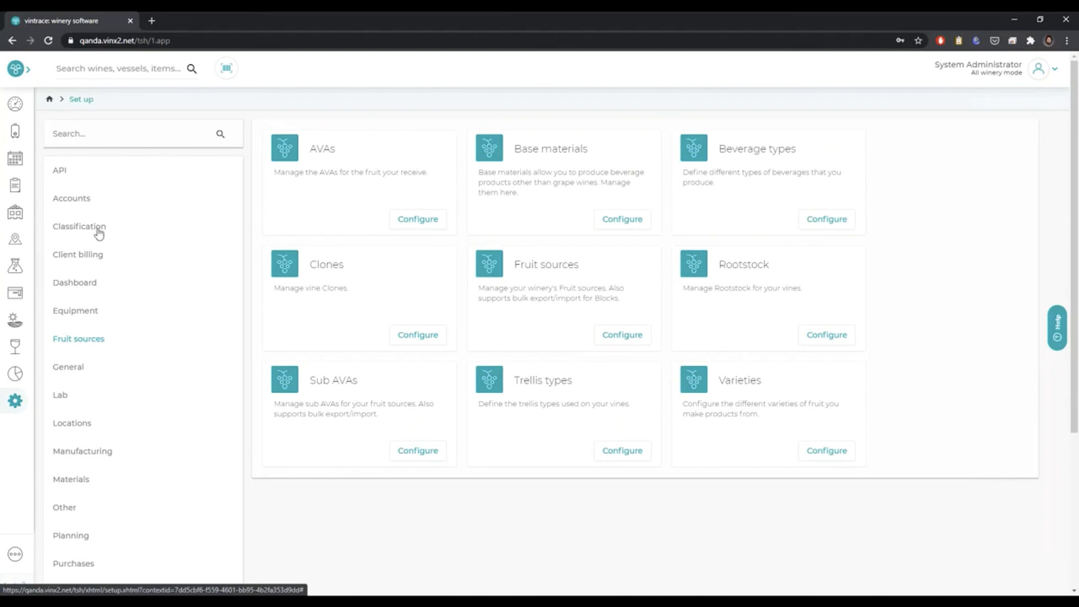
pyautogui.click(614, 336)
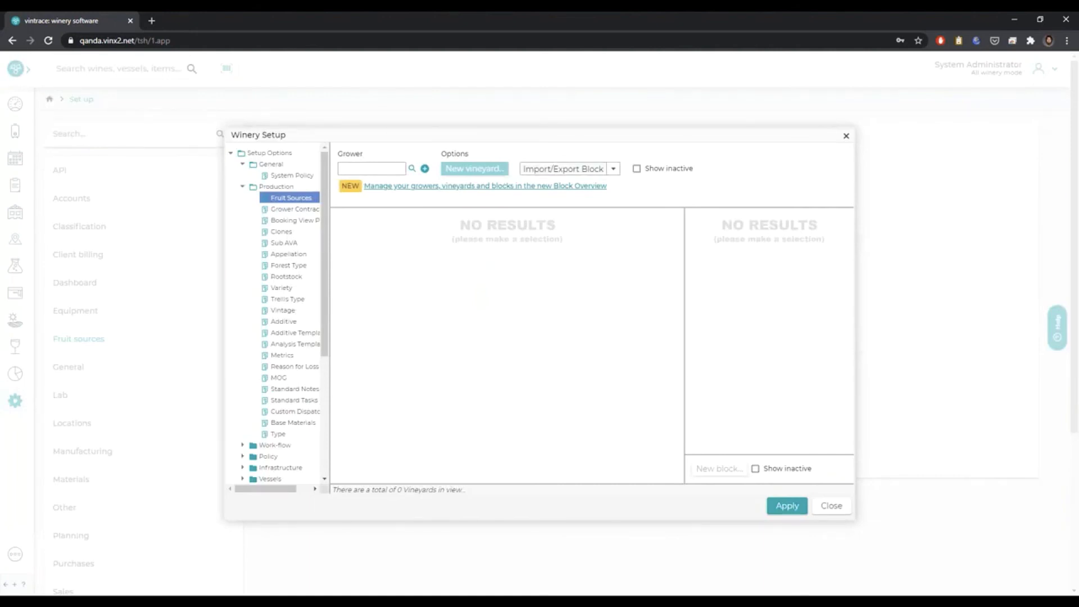
pyautogui.click(561, 170)
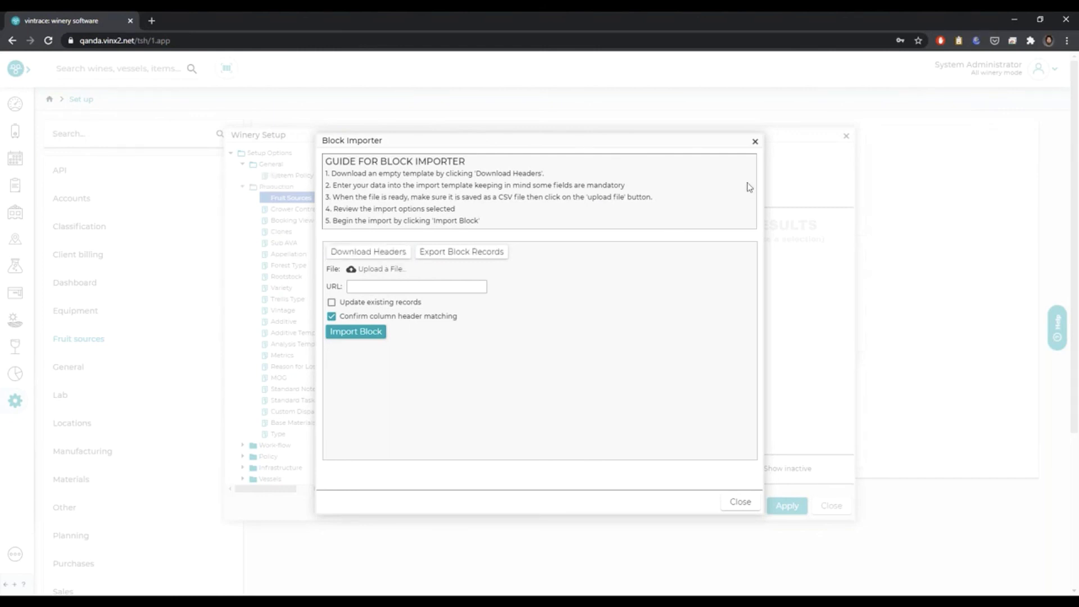
pyautogui.click(755, 143)
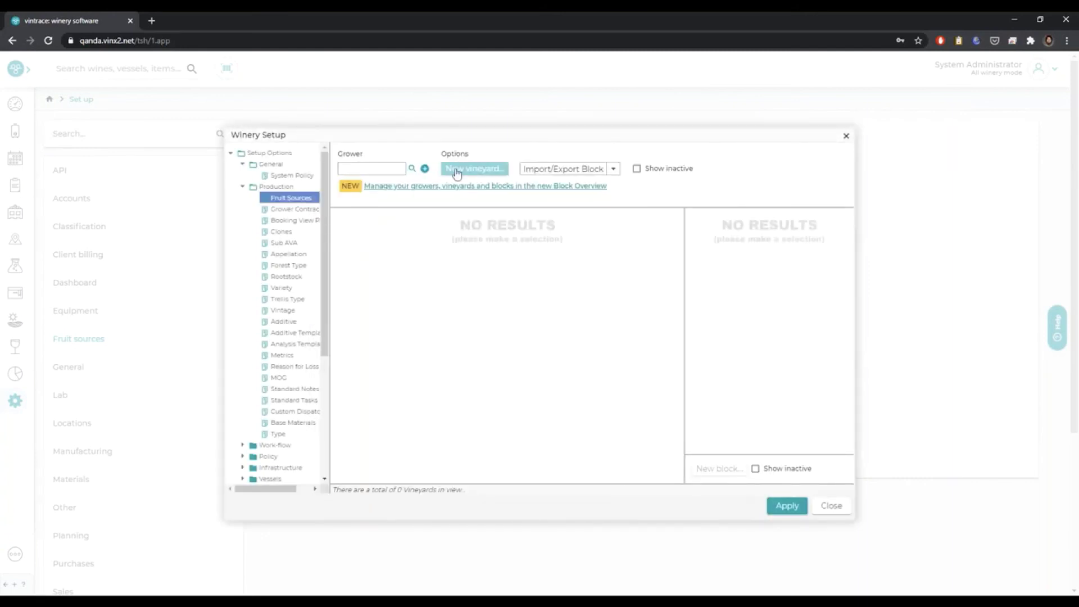
# - Select Fern Hill as the grower, view the new vineyard form, and cancel it
pyautogui.click(411, 170)
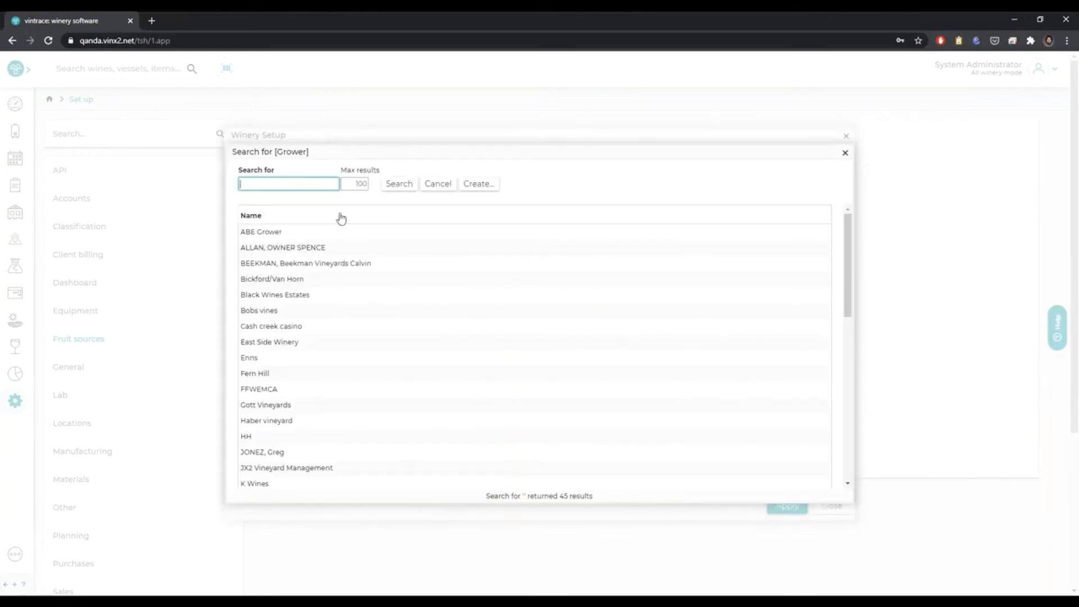
pyautogui.click(286, 379)
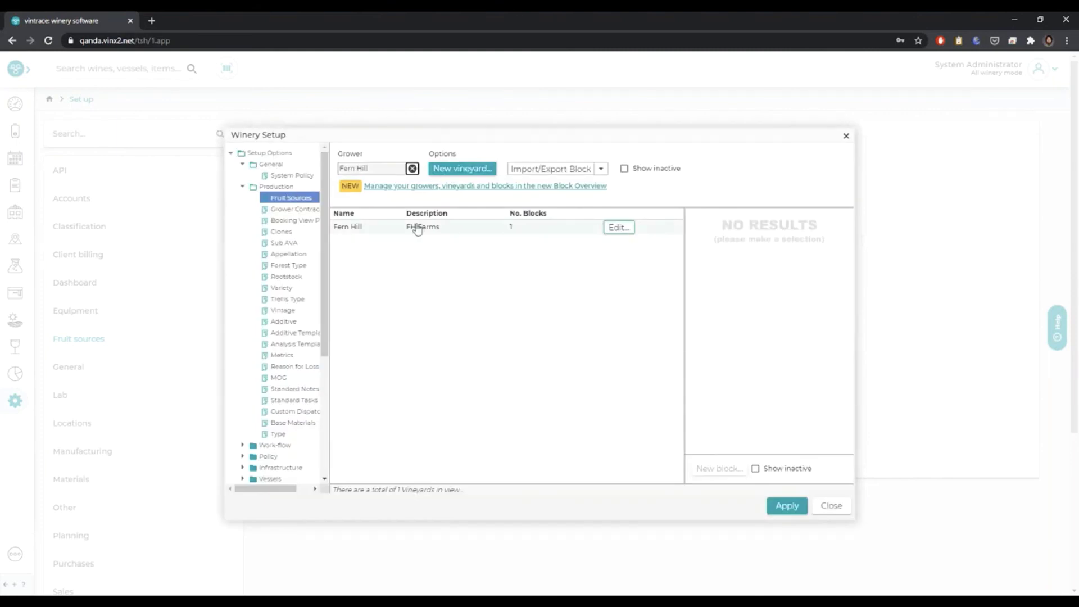
pyautogui.click(462, 169)
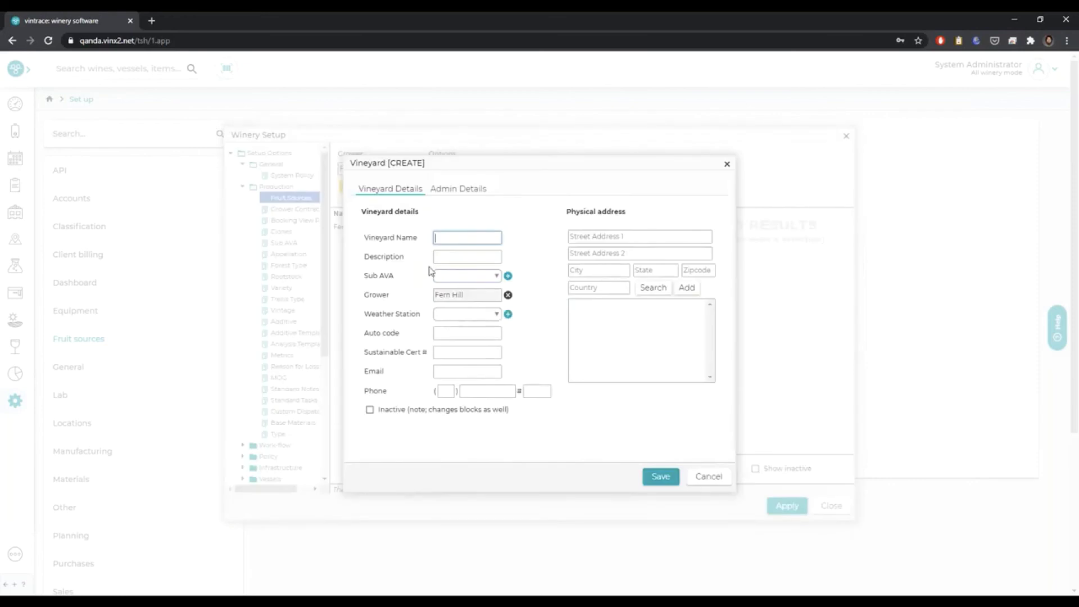
pyautogui.click(709, 479)
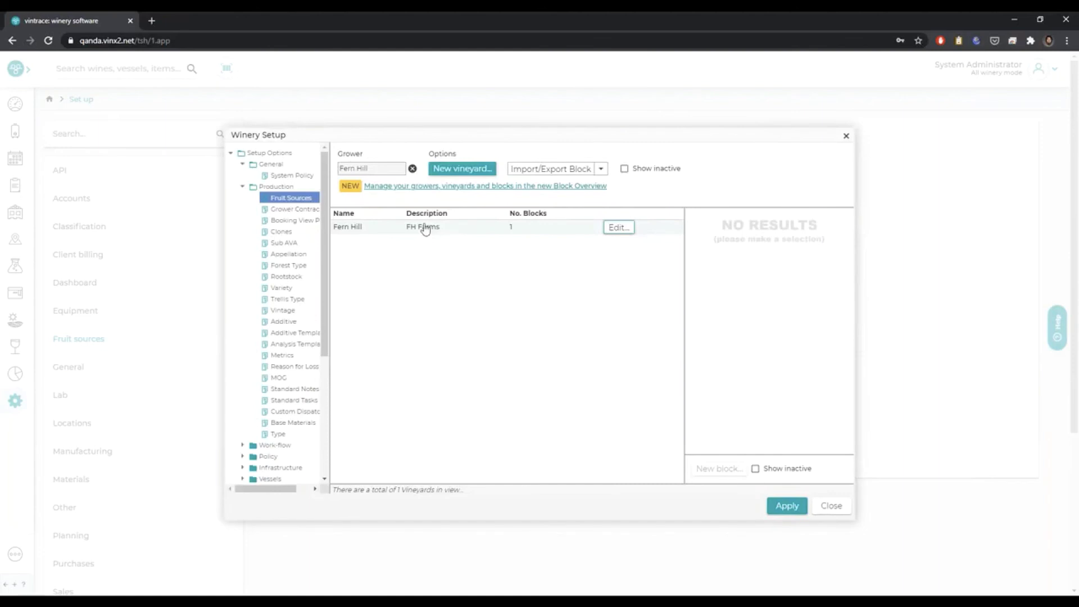
# - View the details of Fern Hill vineyard's 12PNFE POMx3309 block, cancel without changes, and close the Winery Setup
pyautogui.click(425, 227)
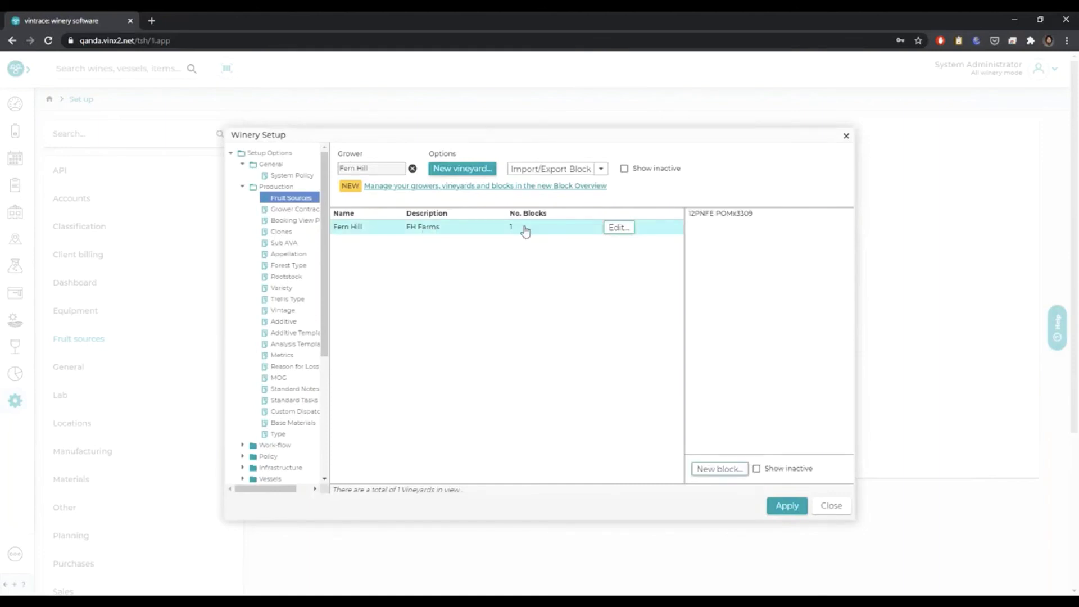
pyautogui.click(725, 468)
pyautogui.click(703, 214)
pyautogui.doubleClick(702, 214)
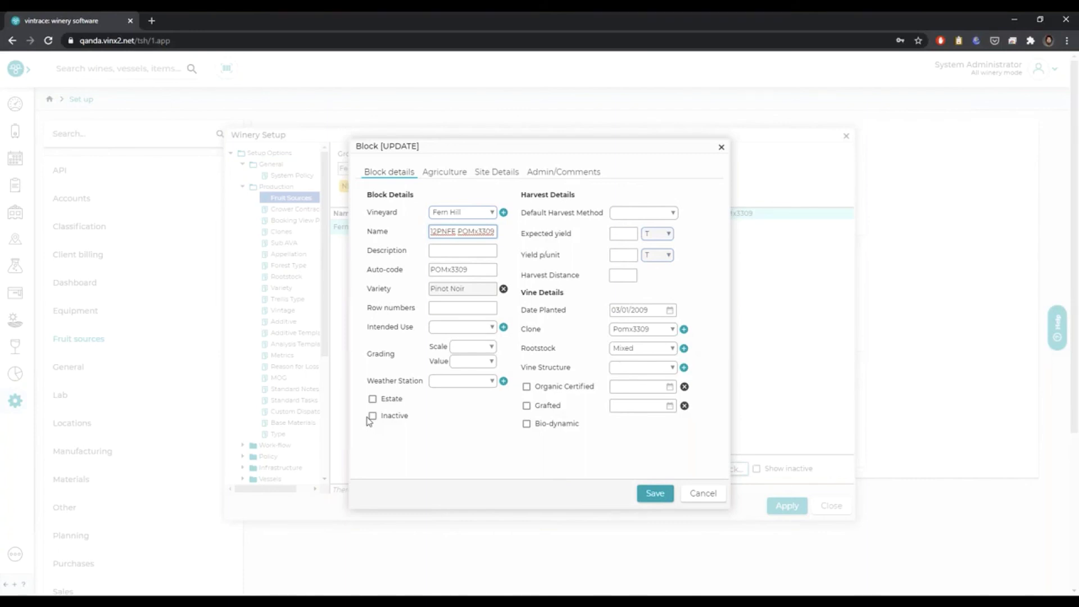
pyautogui.click(706, 495)
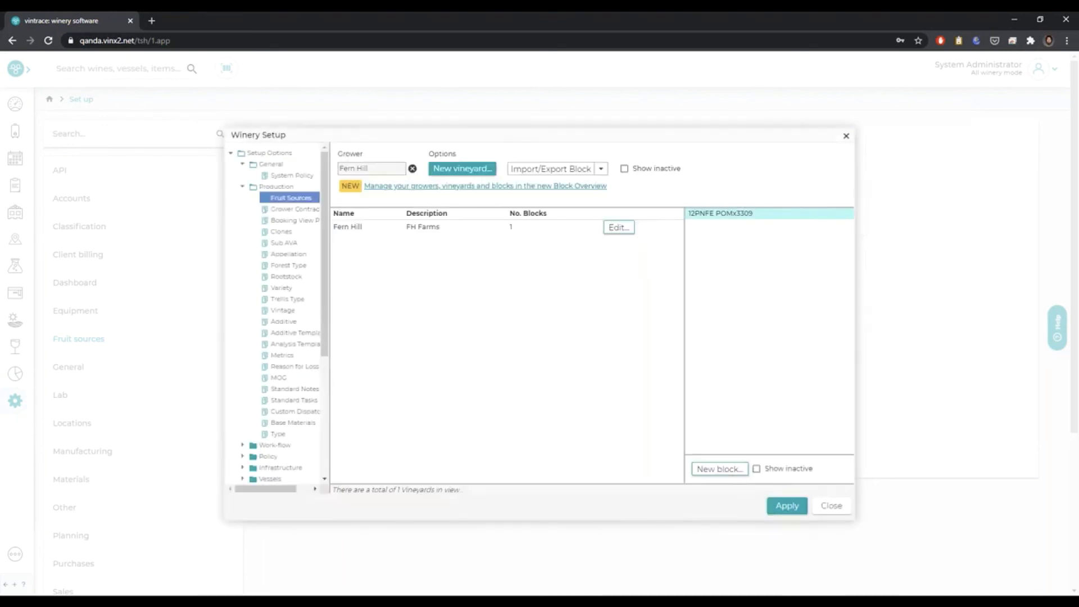
pyautogui.click(831, 506)
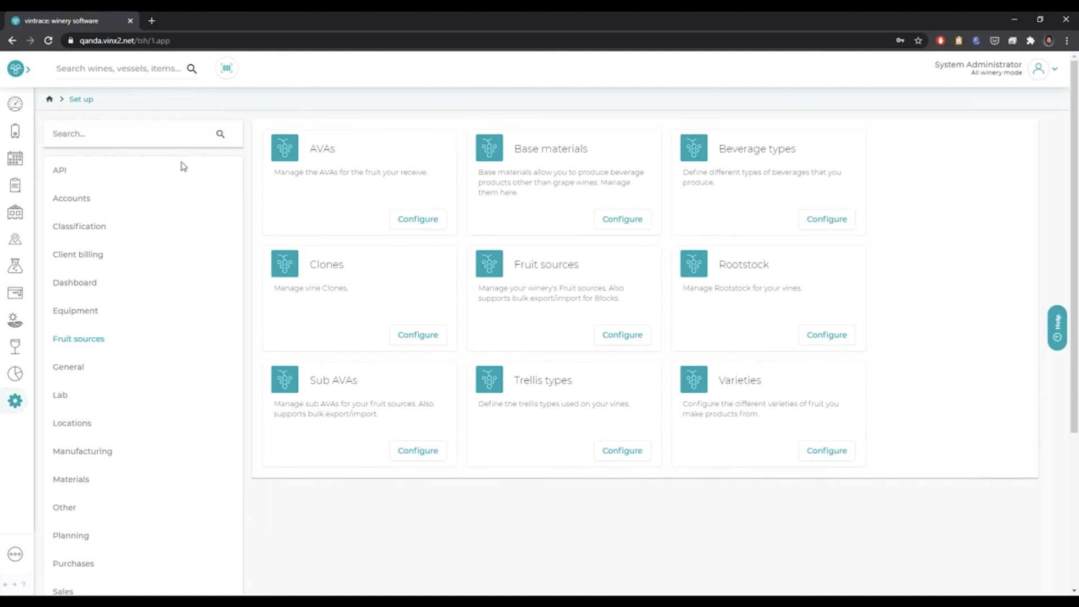
# - Search for "20red", open batch 20RED01 in barrel group 20RED01(BG), and start a Multi topping operation
pyautogui.click(102, 67)
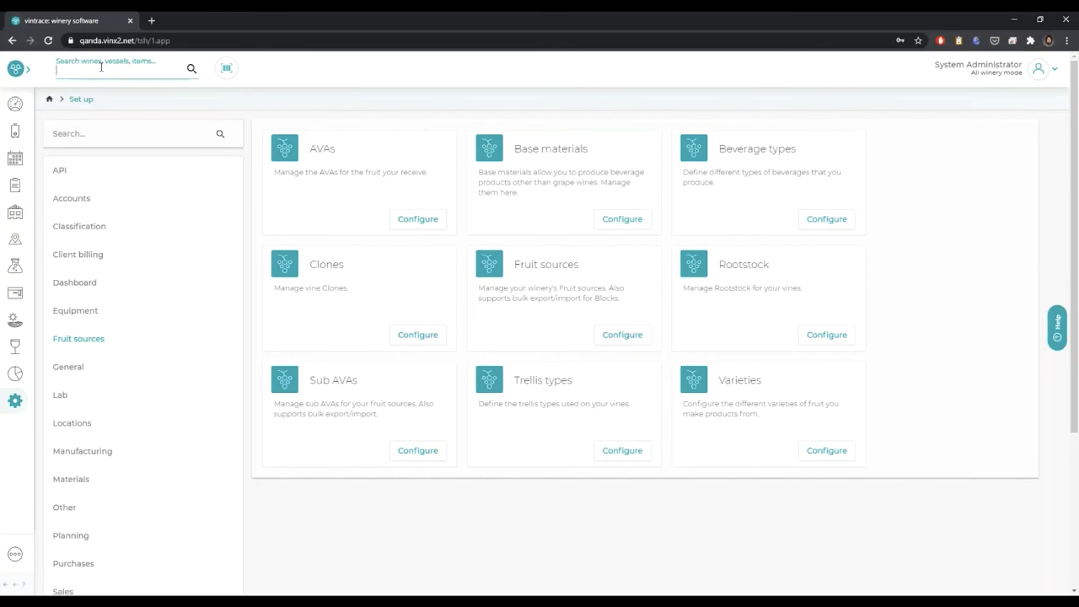
pyautogui.write('20red')
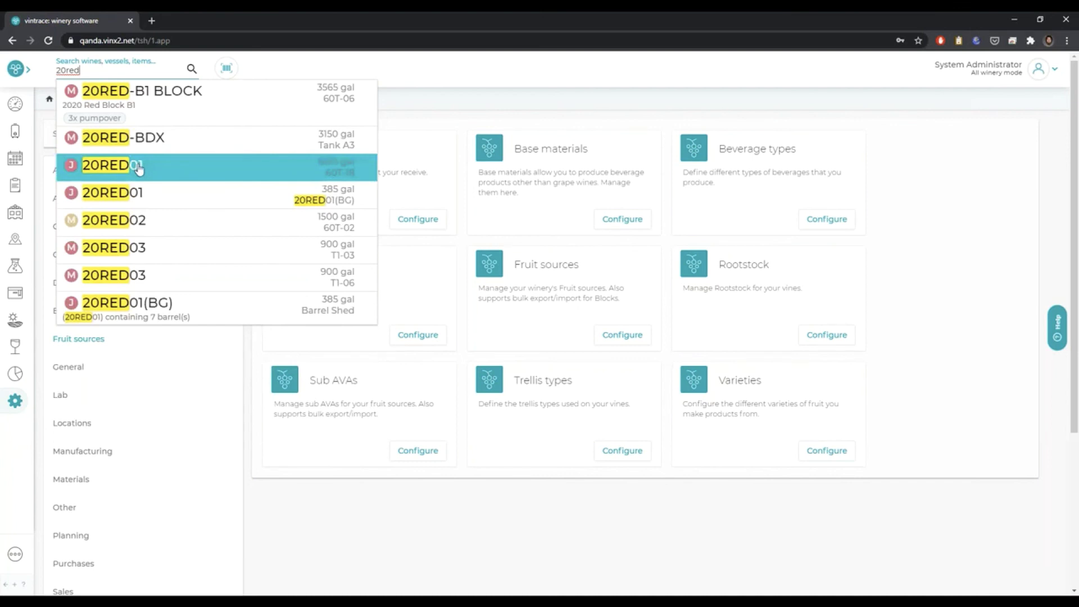
pyautogui.click(164, 195)
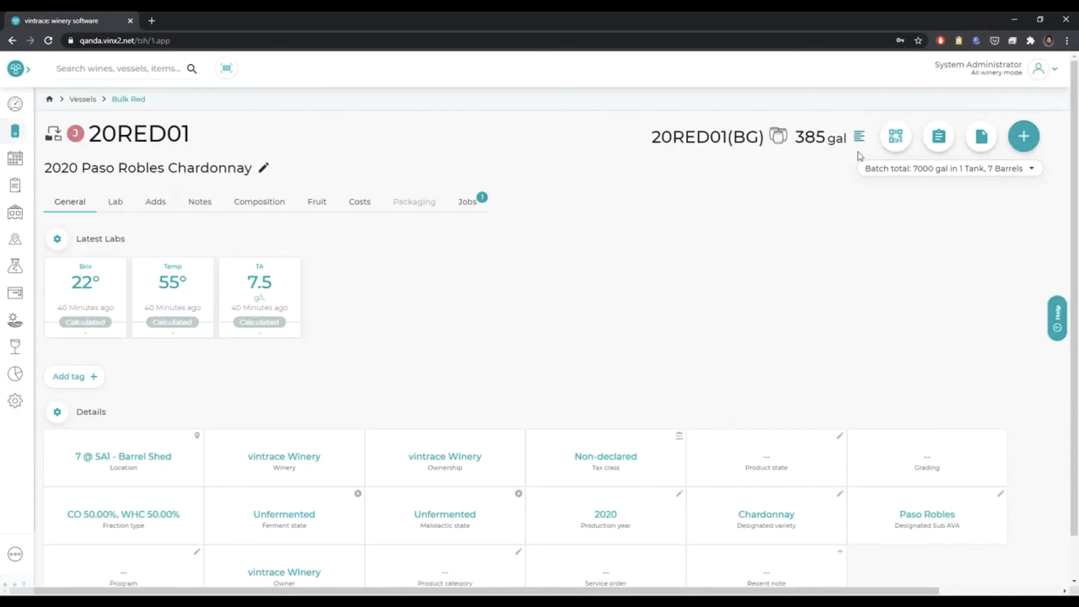
pyautogui.click(940, 140)
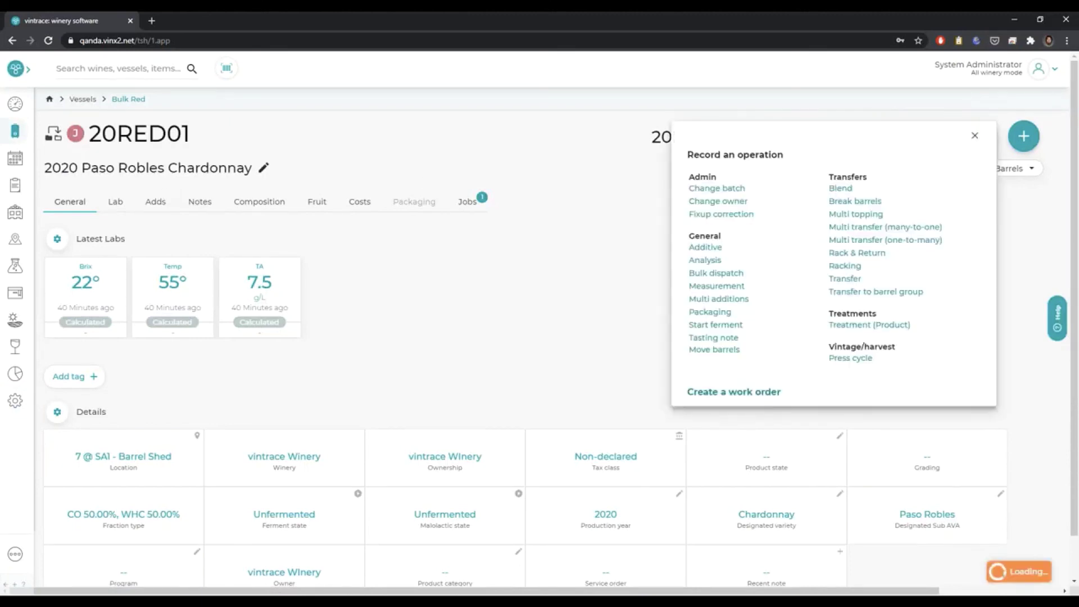
pyautogui.click(880, 214)
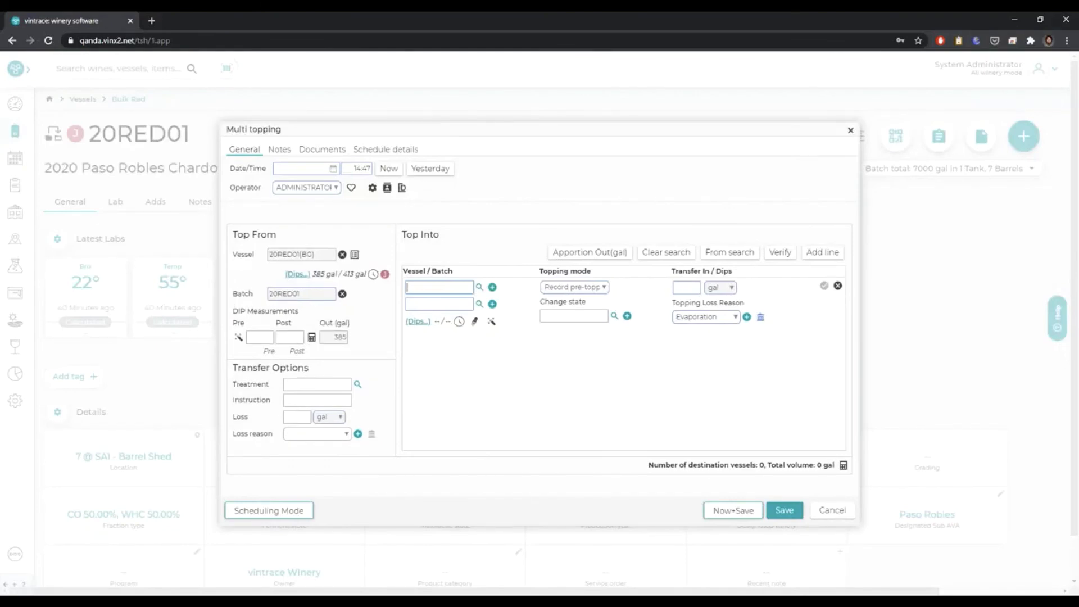
# - Add batch 20RED01 in vessel 20RED01(BG) as the destination to top into
pyautogui.click(439, 304)
pyautogui.write('20red01')
pyautogui.press('Return')
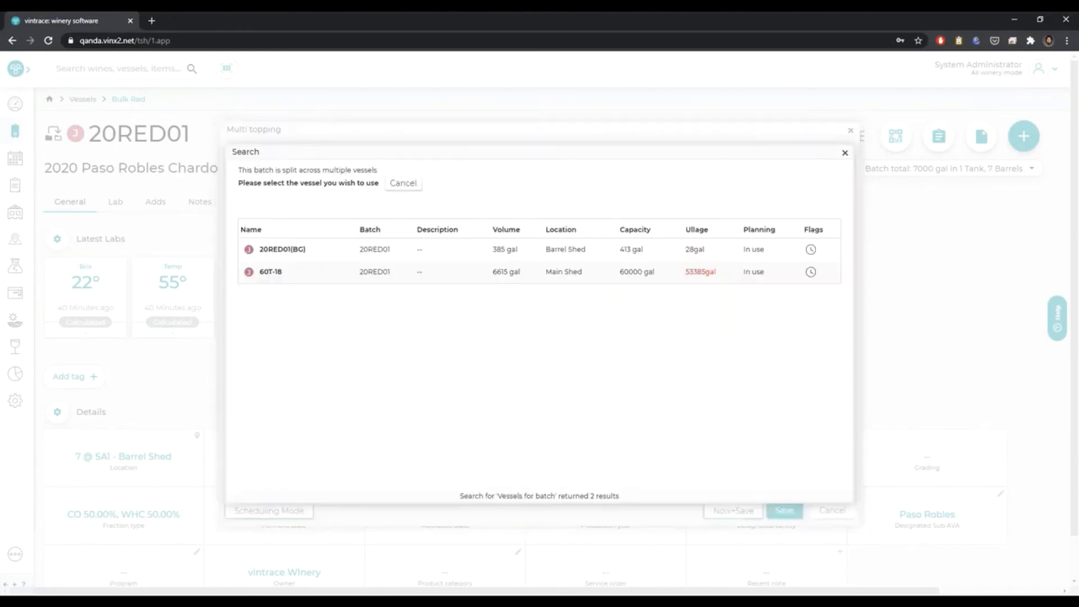
pyautogui.click(479, 249)
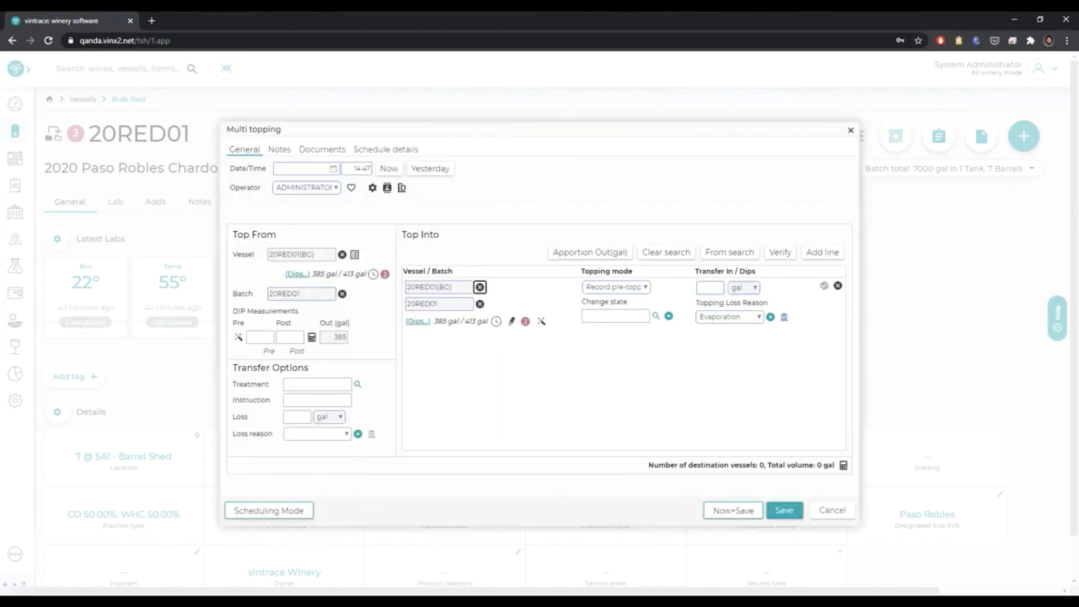
# - Set source barrel BJG0911 to Empty, have the volume worked out from barrel details, and accept the barrel list
pyautogui.click(354, 255)
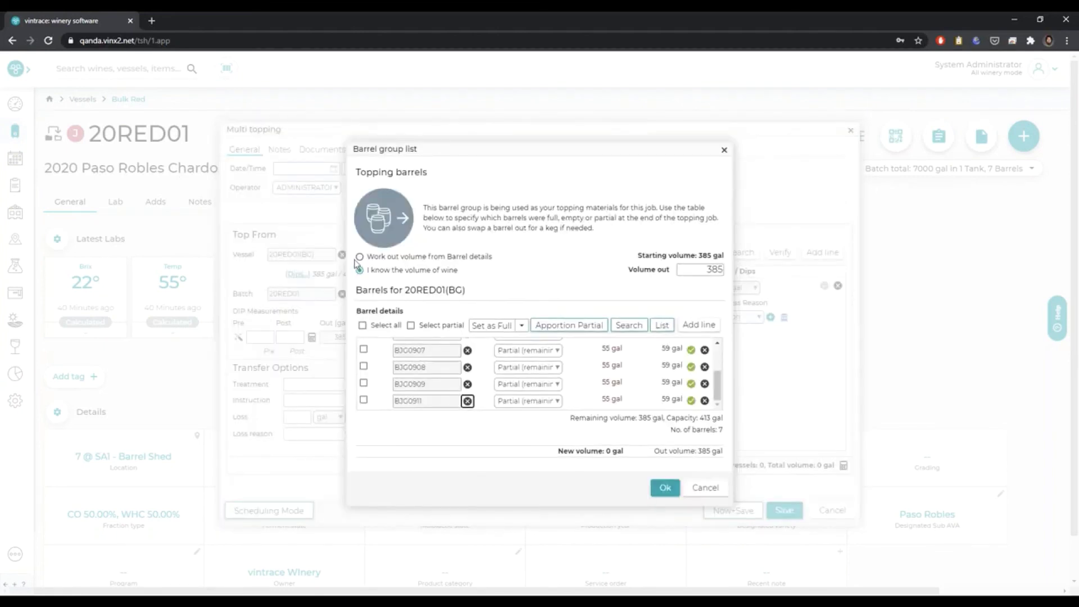
pyautogui.click(508, 402)
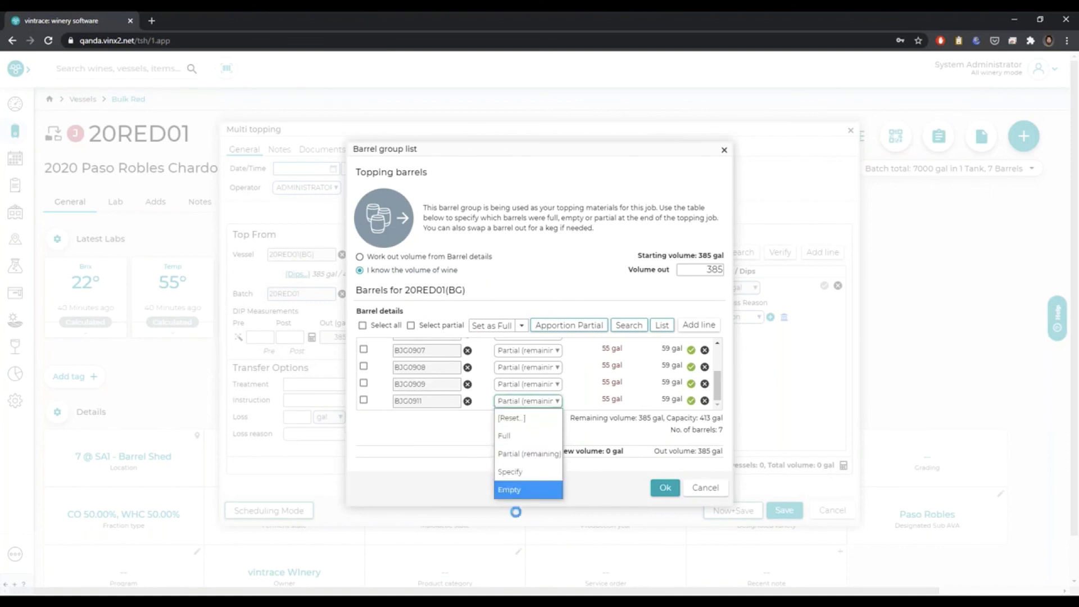
pyautogui.click(517, 491)
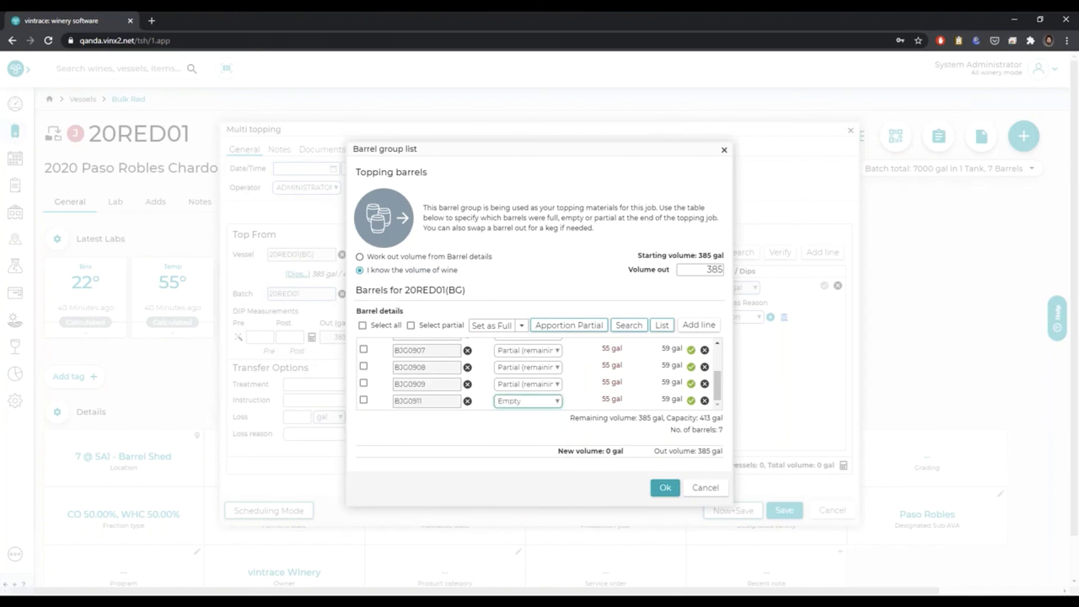
pyautogui.click(393, 258)
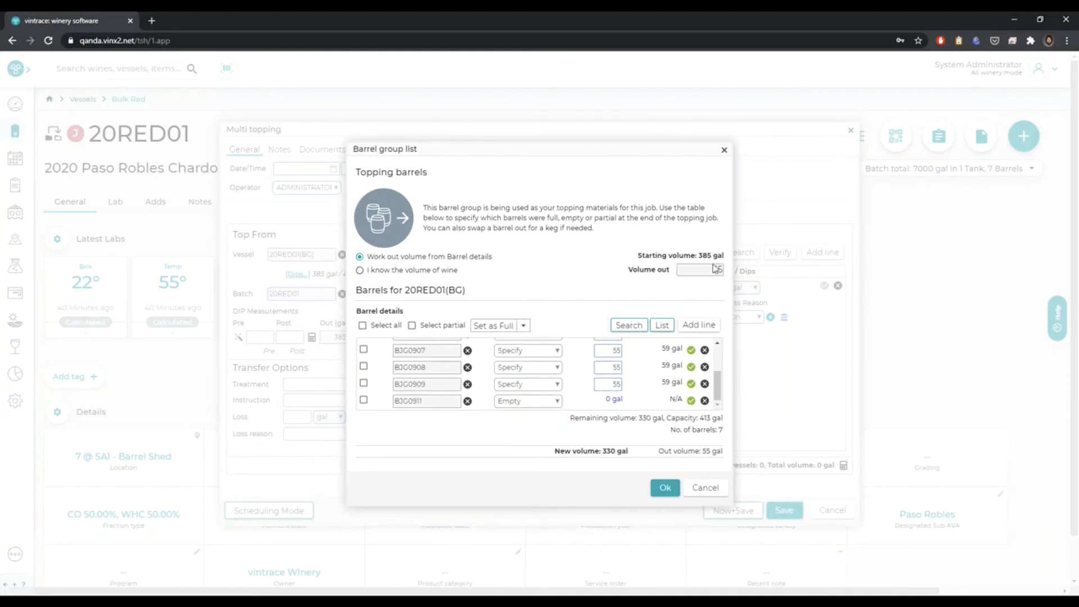
pyautogui.click(666, 492)
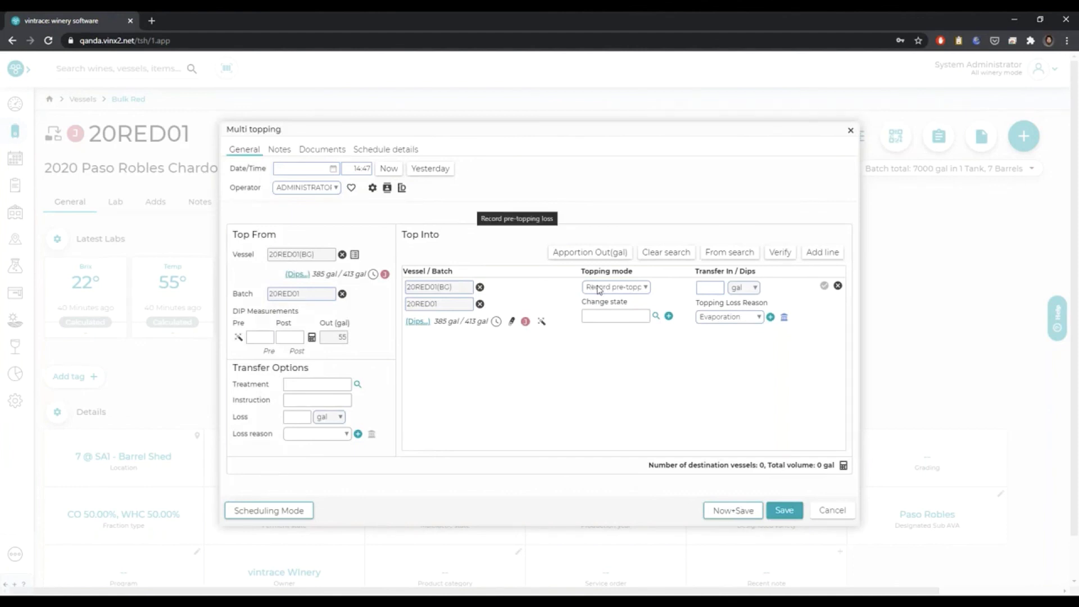
# - Set the topping mode of destination 20RED01(BG) to Increase volume by amount and open its barrel fill details
pyautogui.click(635, 291)
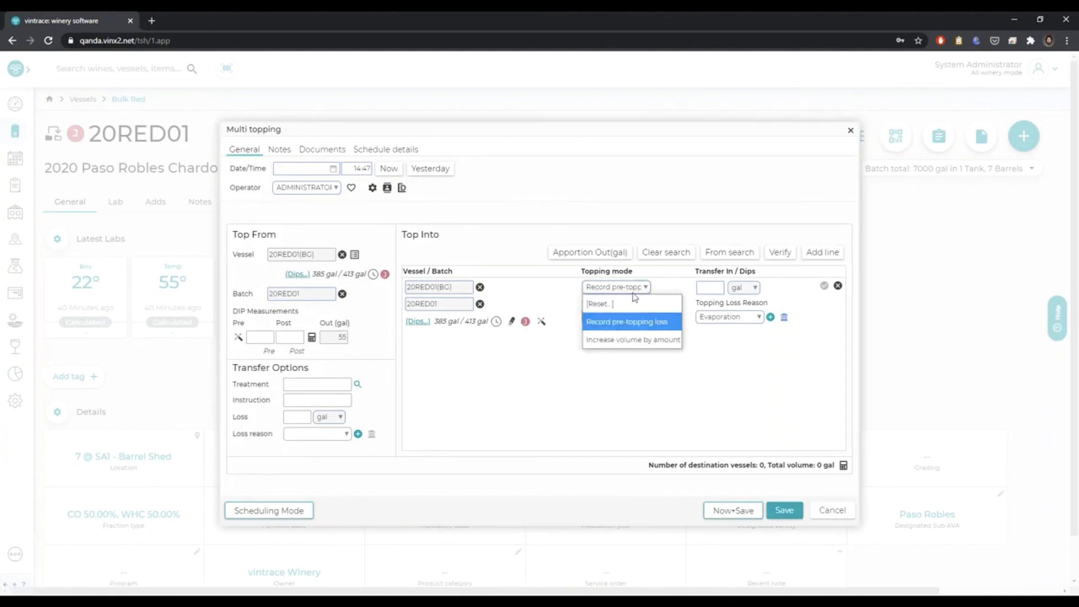
pyautogui.click(631, 340)
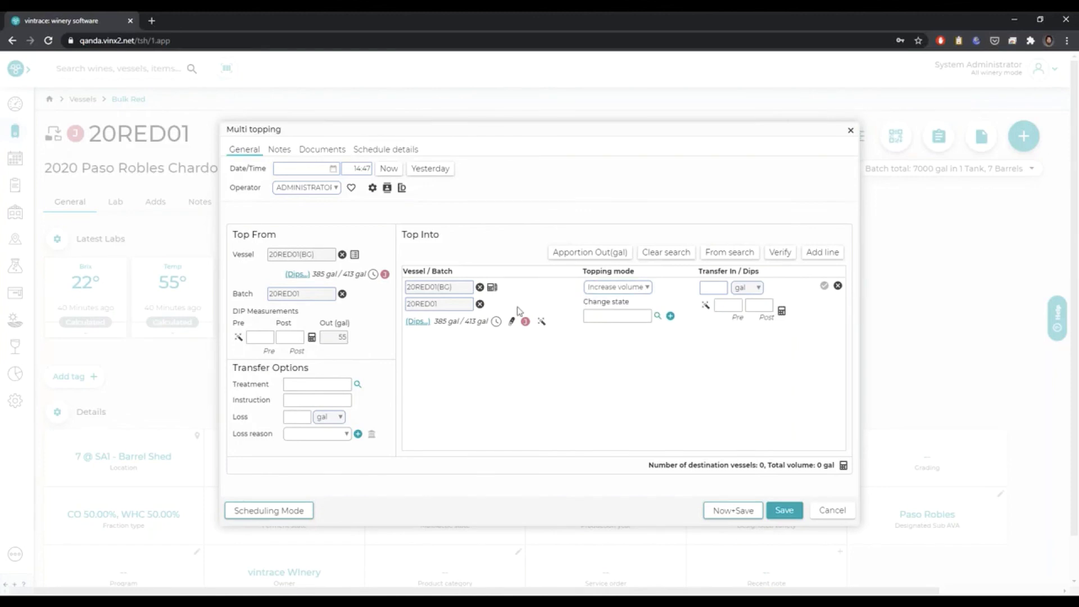
pyautogui.rightClick(491, 287)
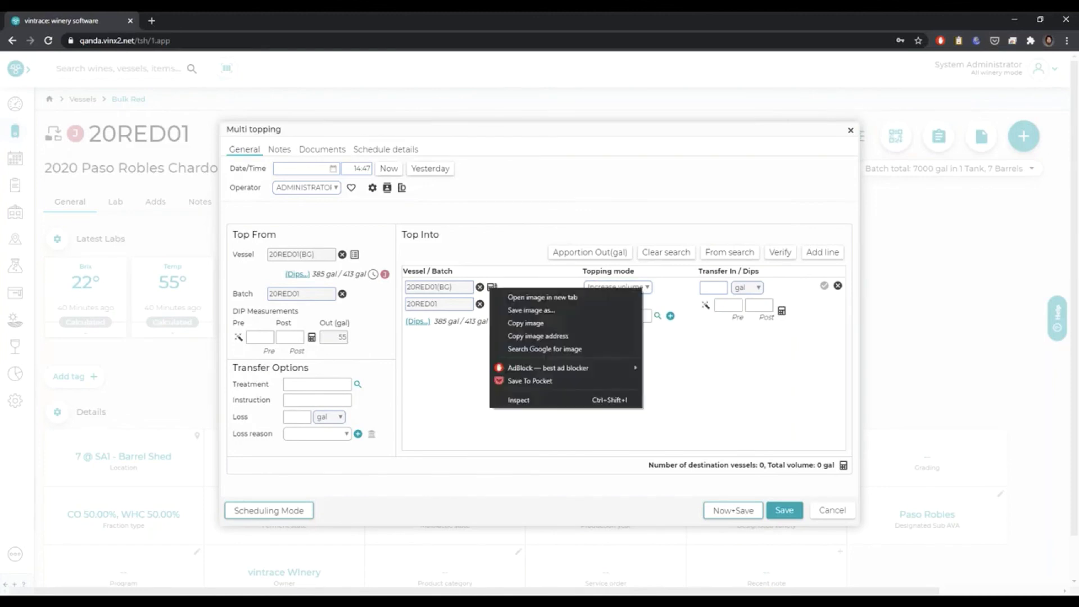
pyautogui.press('Escape')
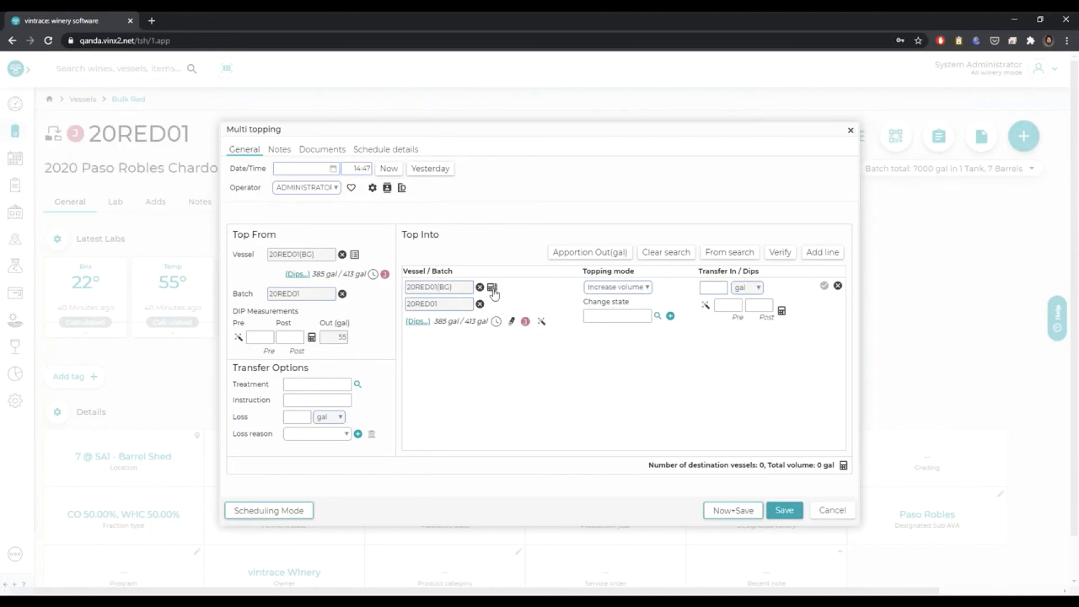
pyautogui.click(492, 288)
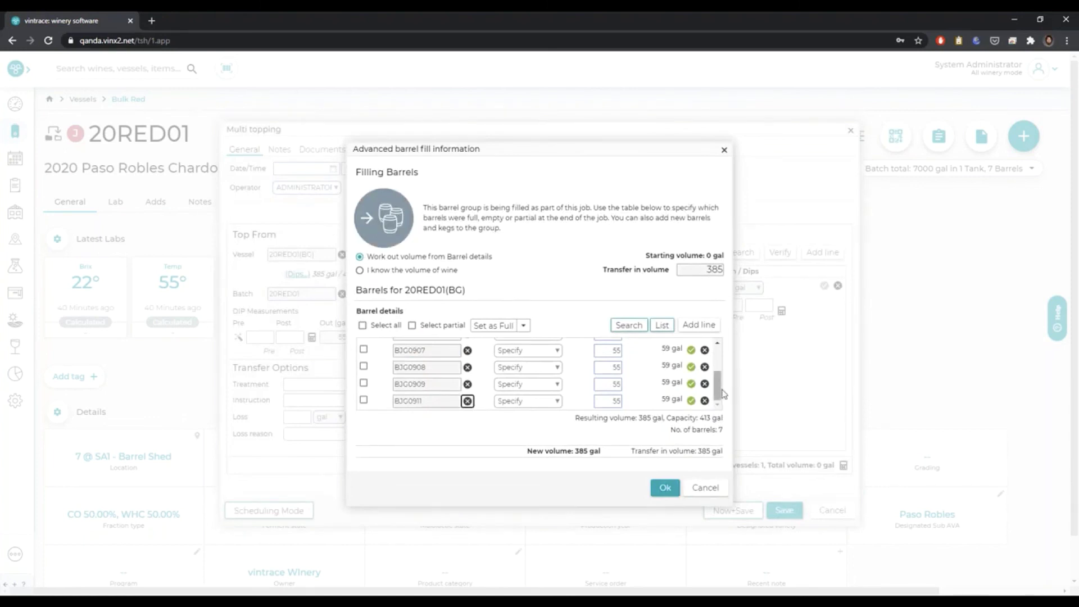
# - Set all destination barrels to Full except BJG0911, which is set to Empty, and accept the fill details
pyautogui.scroll(3, 720, 387)
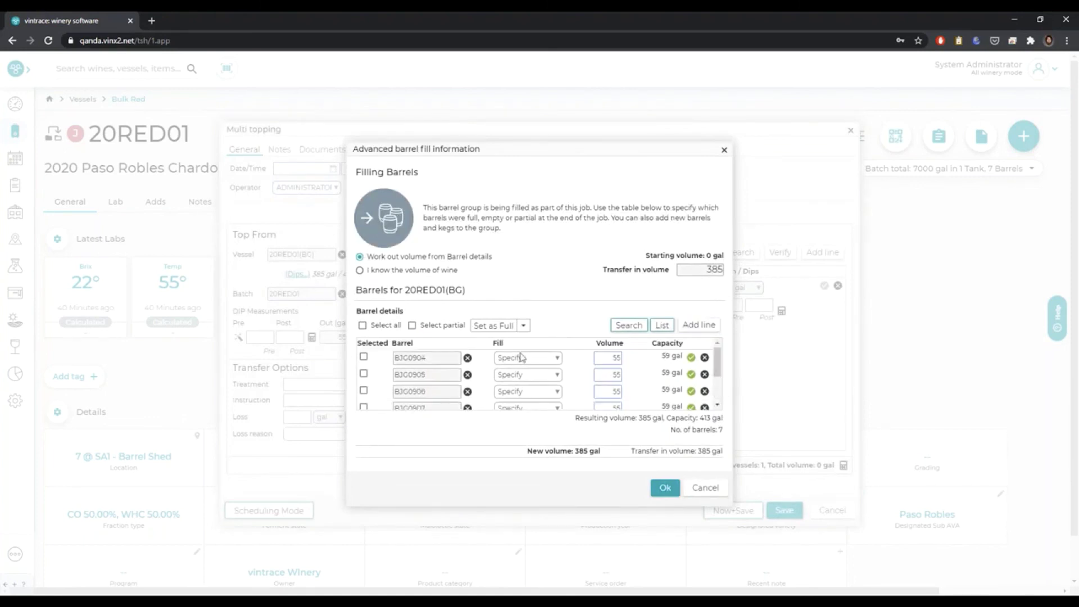
pyautogui.click(363, 326)
pyautogui.click(492, 326)
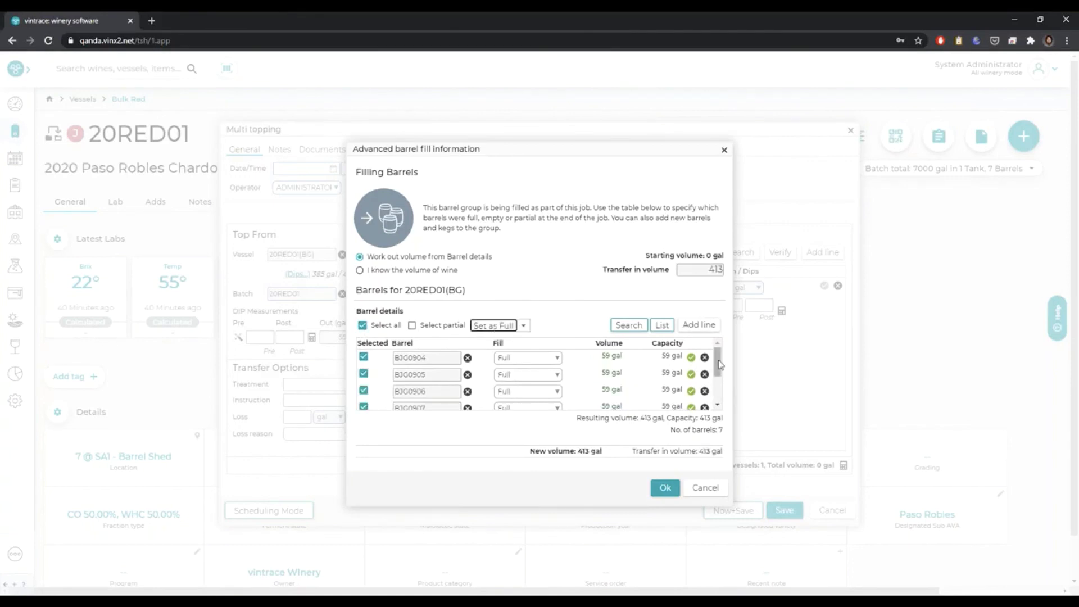
pyautogui.moveTo(720, 364); pyautogui.dragTo(722, 409)
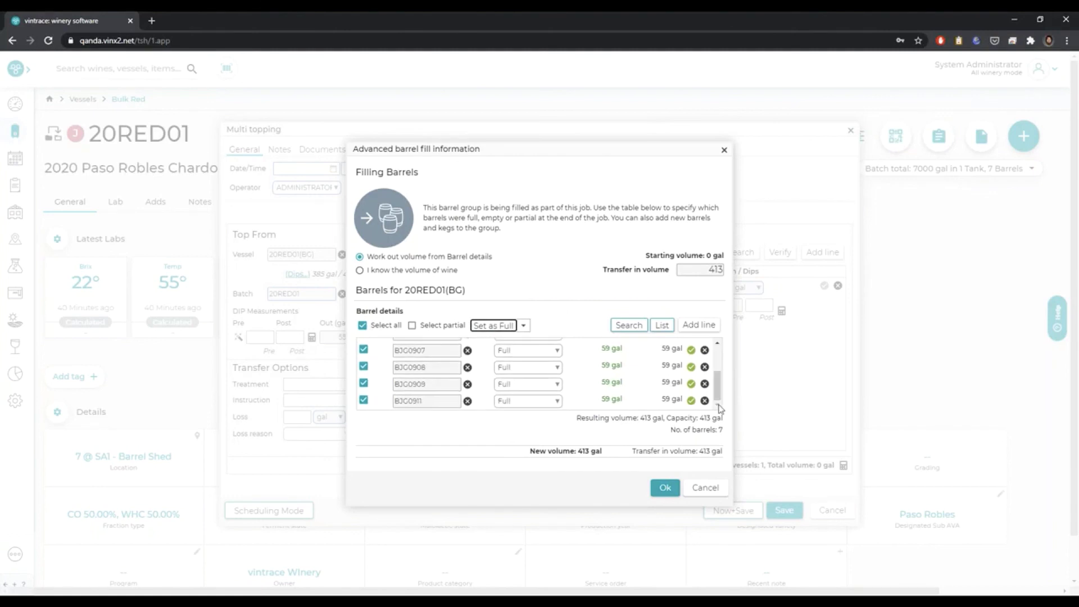
pyautogui.click(555, 403)
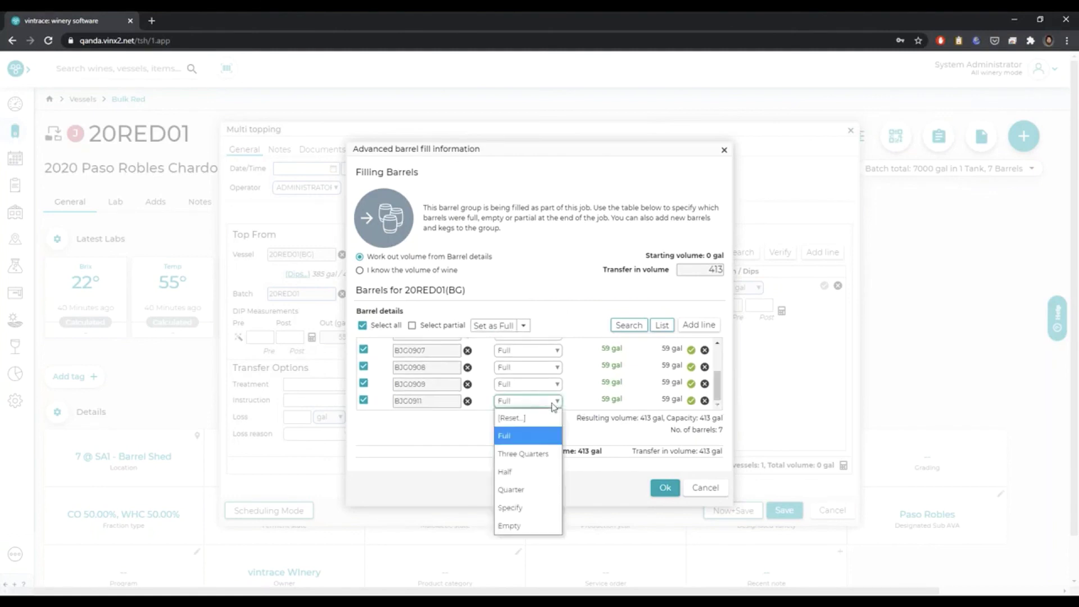
pyautogui.click(510, 526)
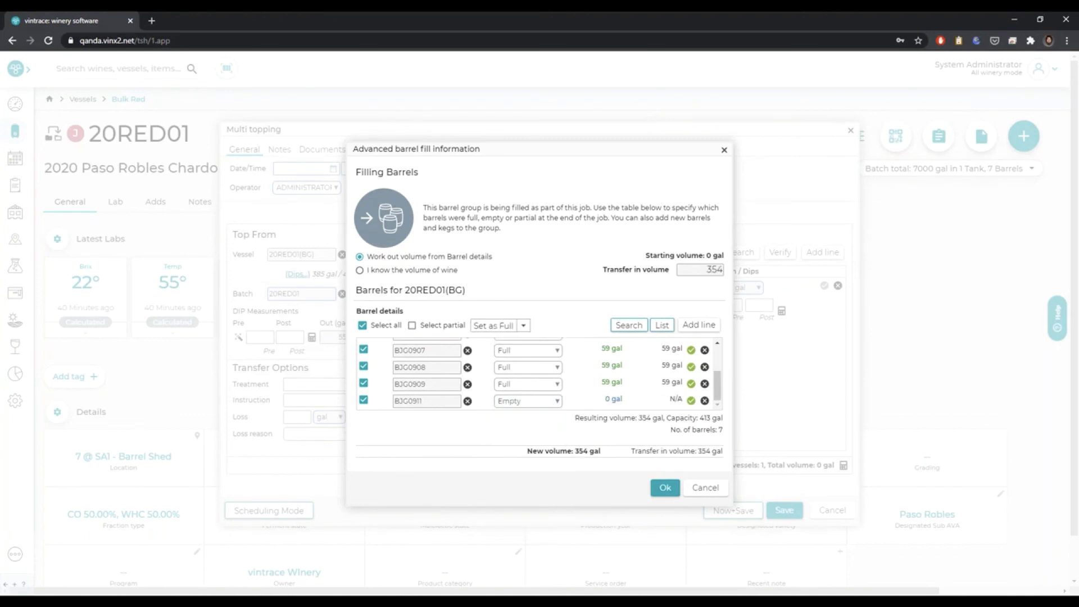
pyautogui.click(665, 489)
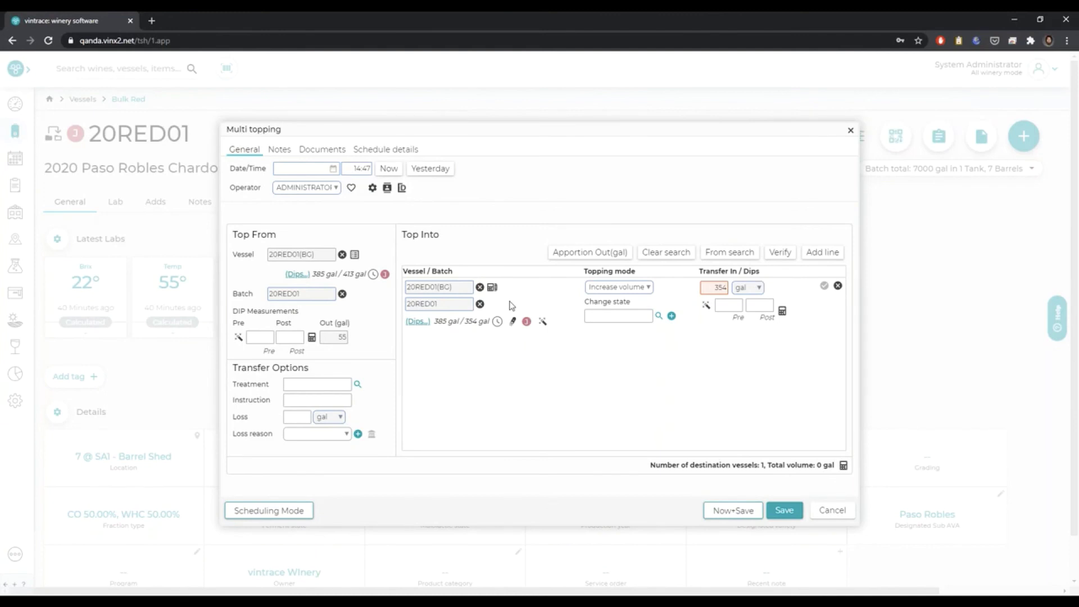
pyautogui.click(746, 304)
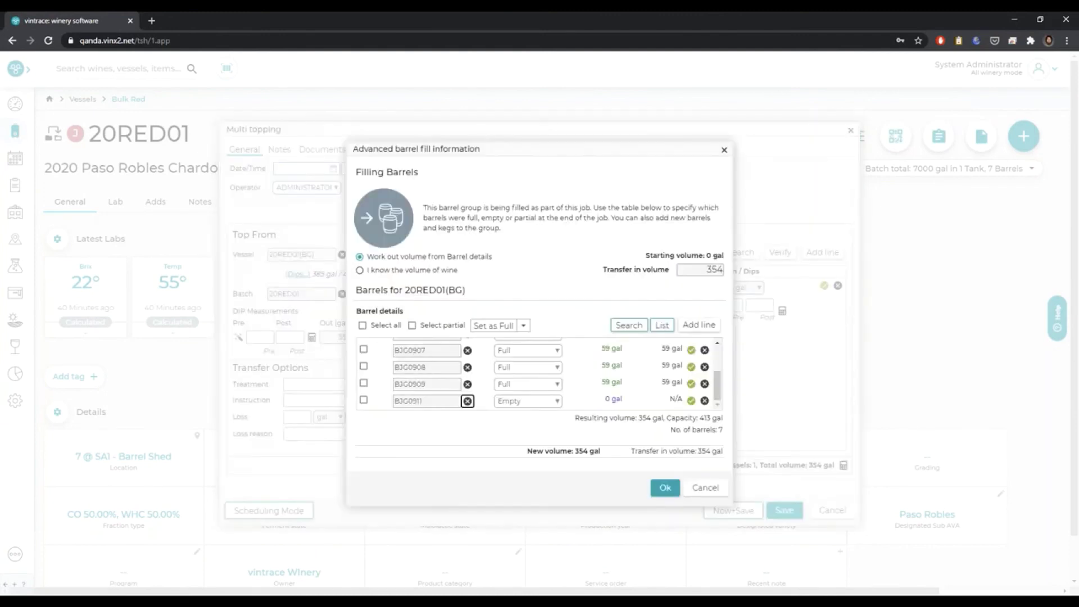
pyautogui.click(360, 271)
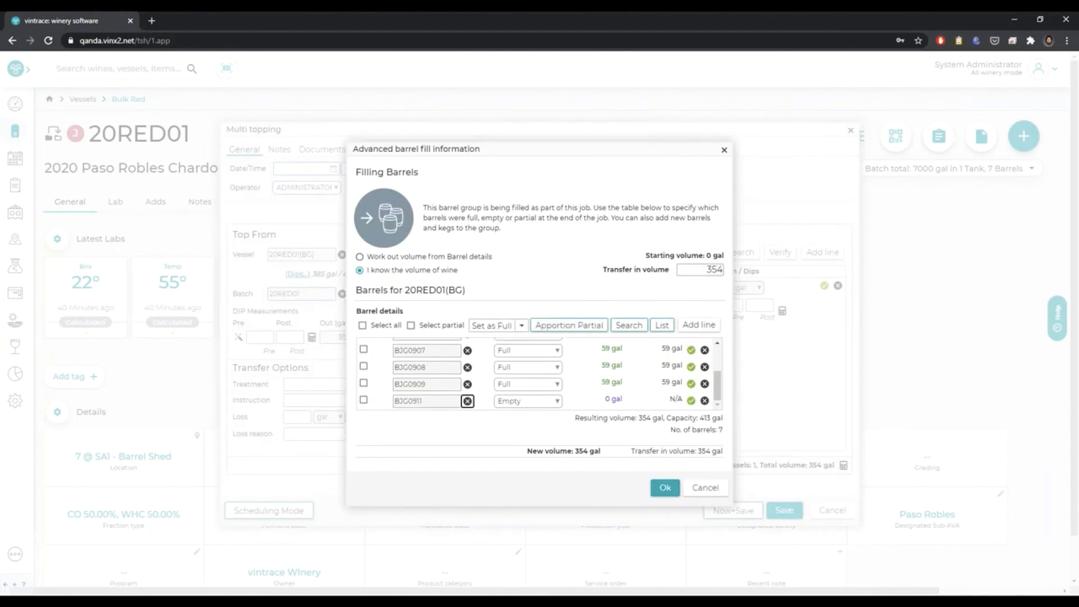
pyautogui.click(360, 256)
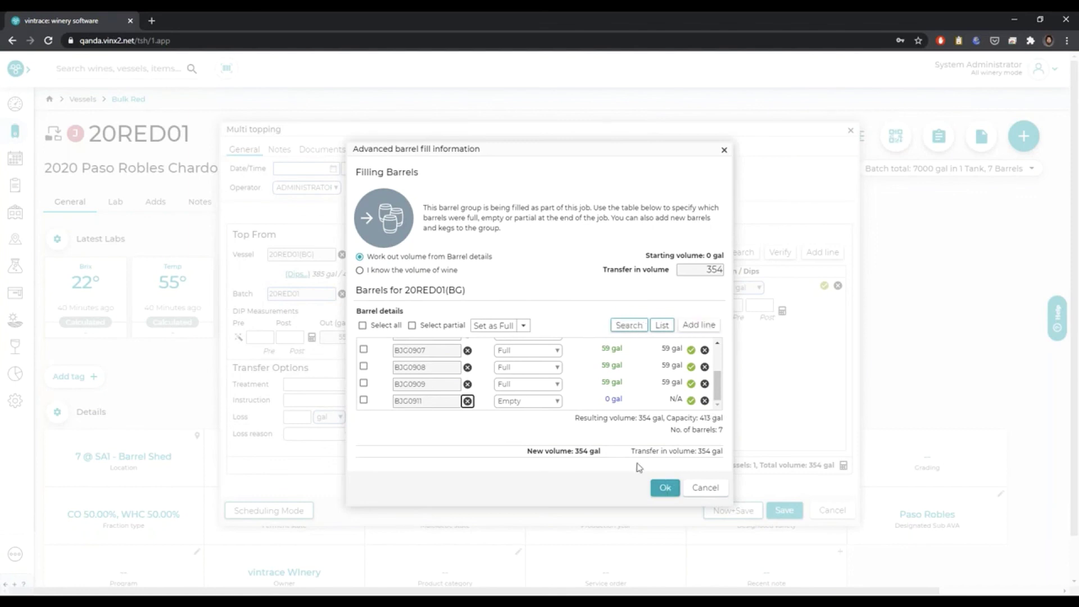
pyautogui.click(707, 488)
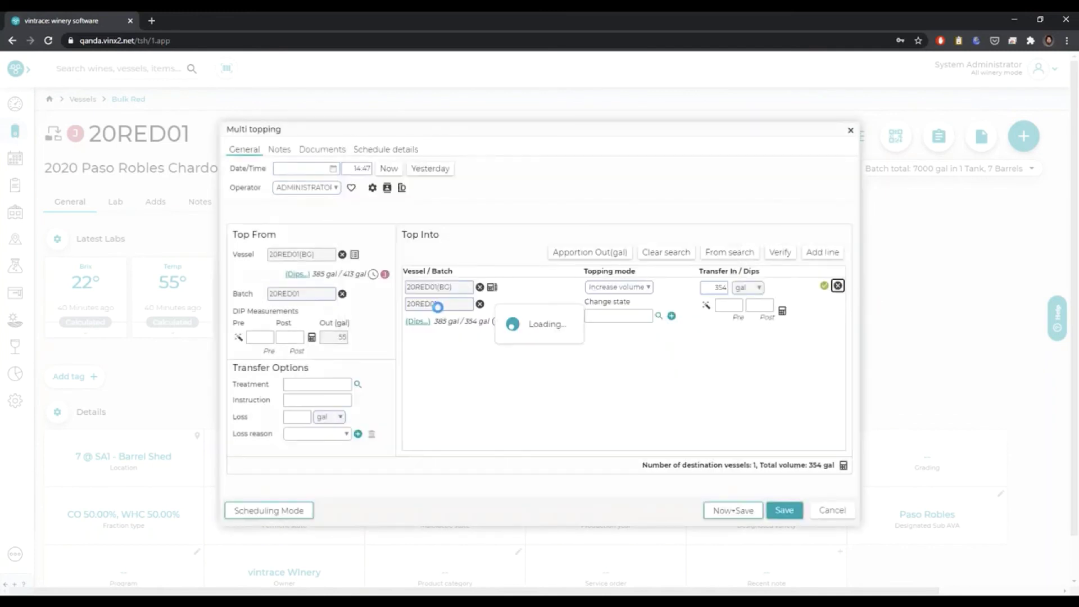
# - Re-add batch 20RED01 in vessel 20RED01(BG) as the topping destination, with topping mode Increase volume by amount
pyautogui.click(422, 302)
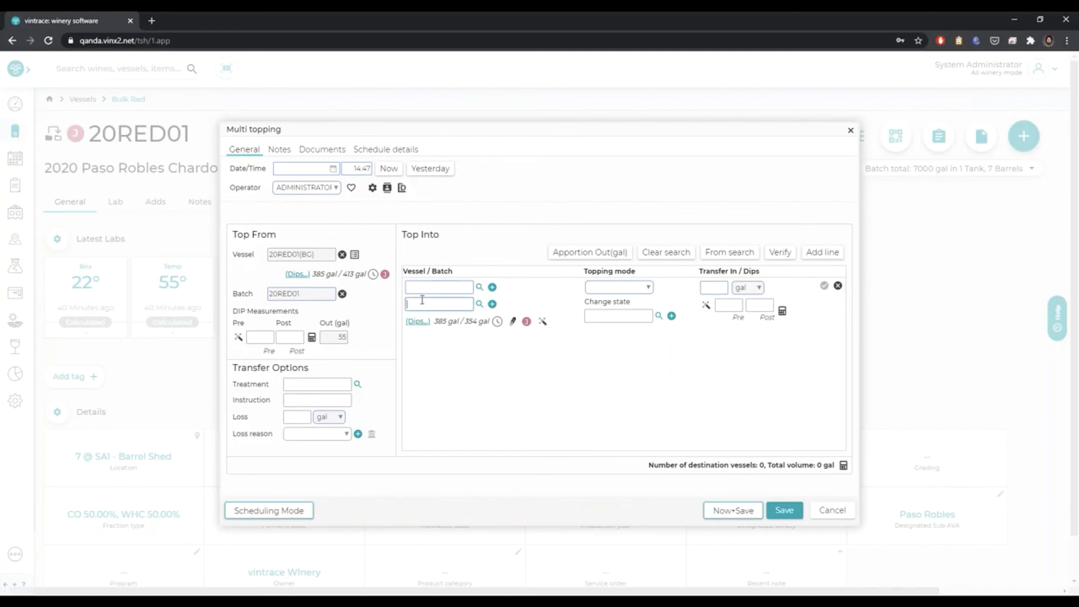
pyautogui.write('20red01')
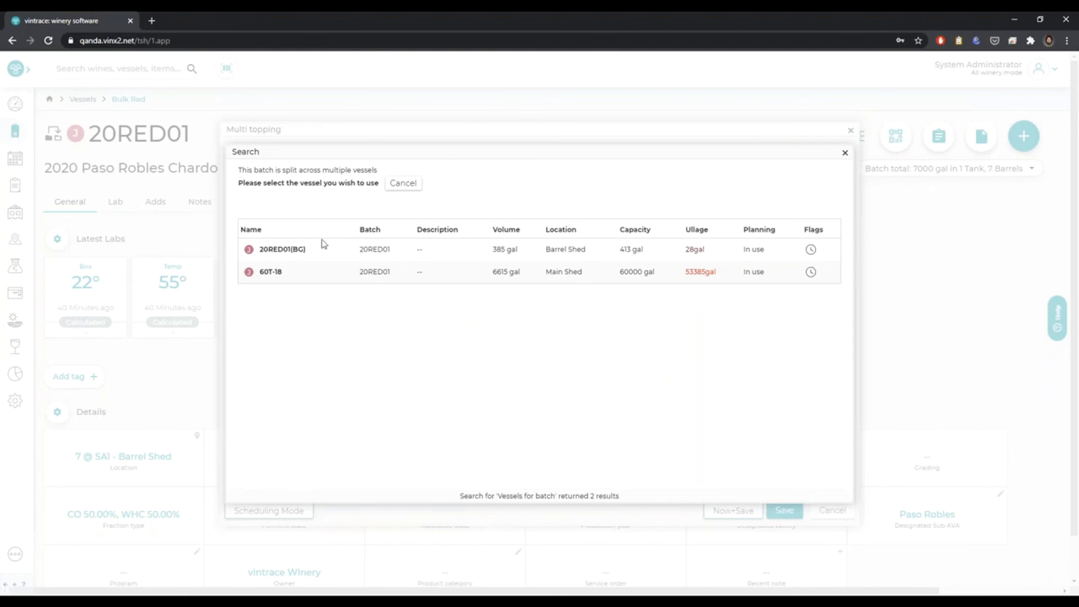
pyautogui.click(316, 248)
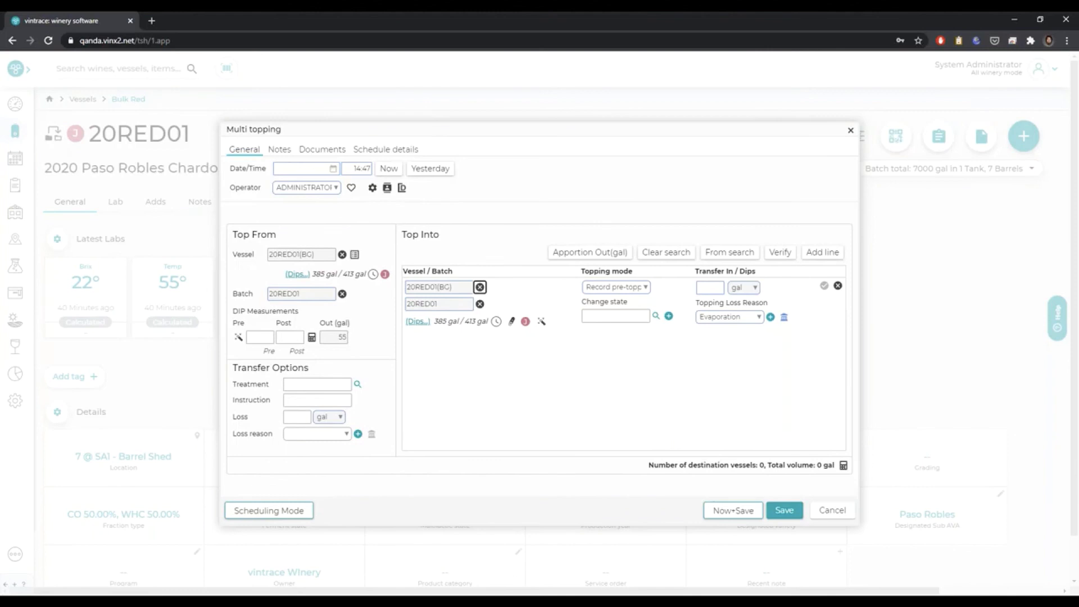
pyautogui.click(608, 288)
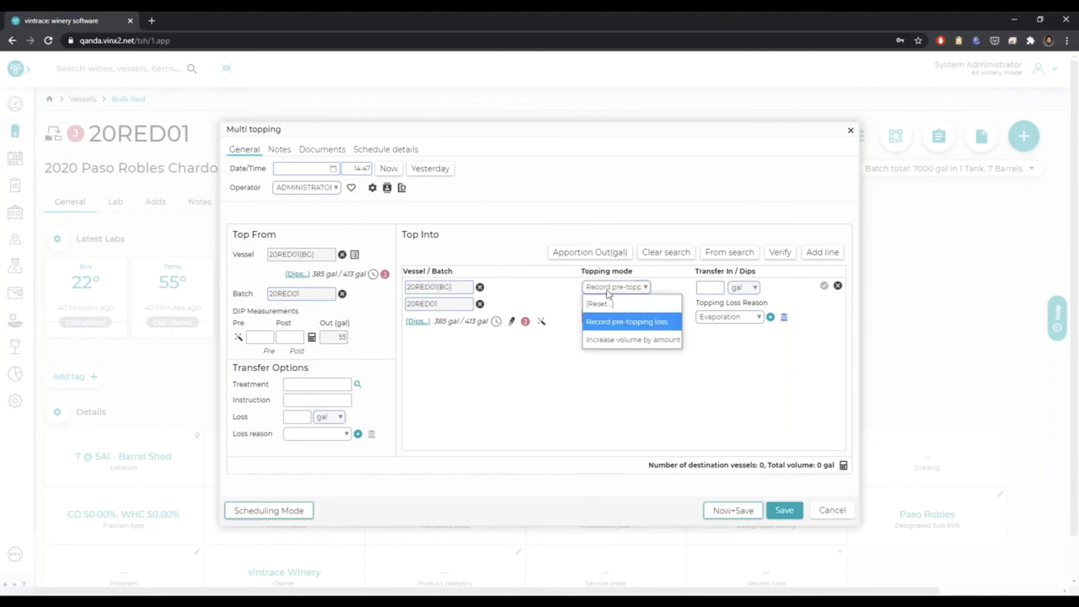
pyautogui.click(609, 340)
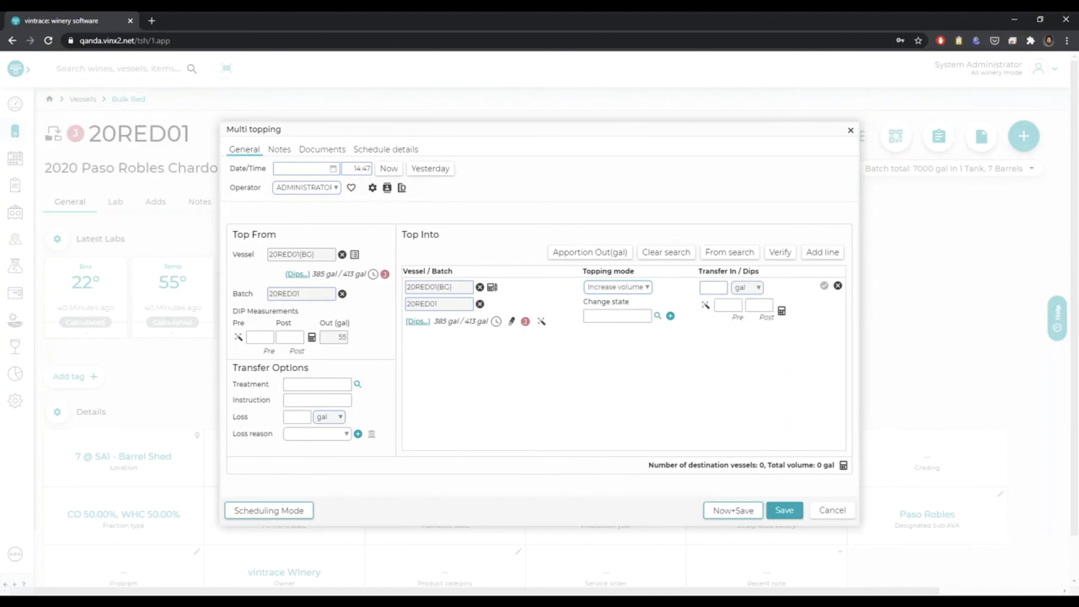
# - Fill every destination barrel to Full except BJG0911, set BJG0911 to Half, and accept the barrel fill details
pyautogui.click(492, 289)
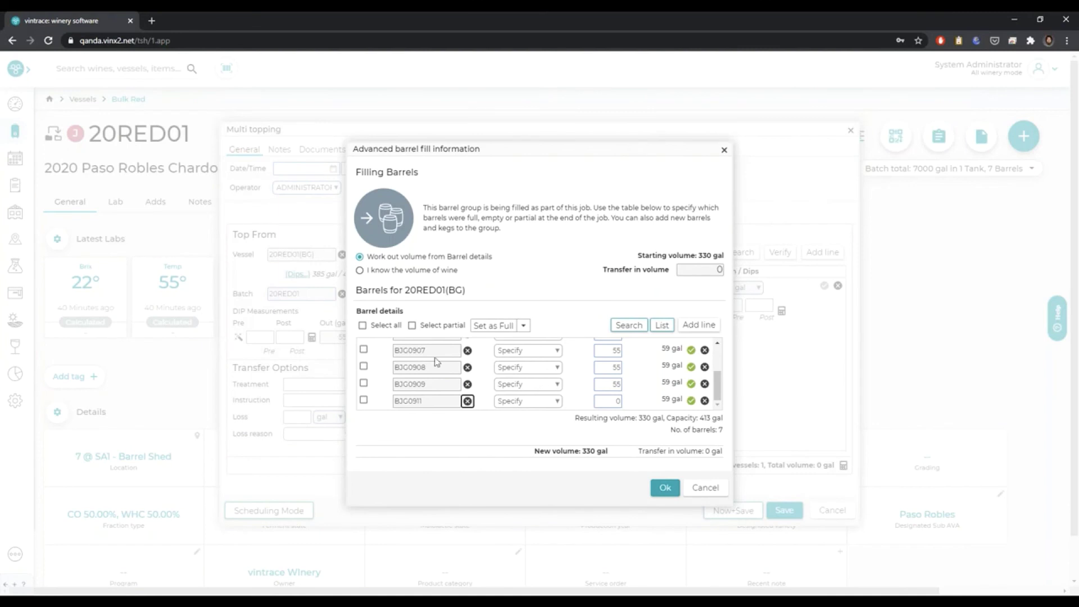
pyautogui.click(363, 327)
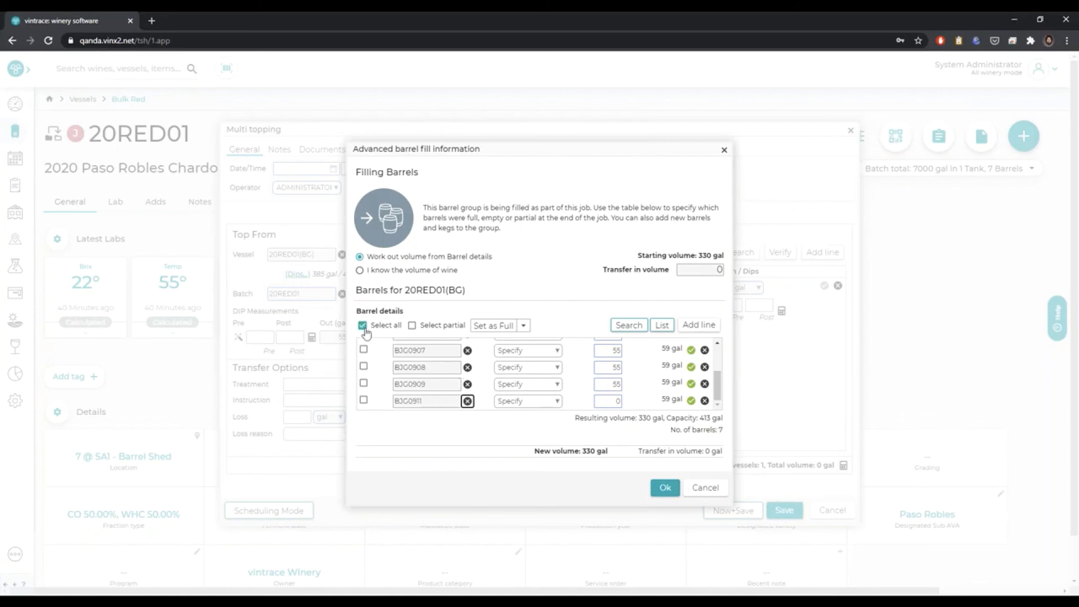
pyautogui.click(363, 401)
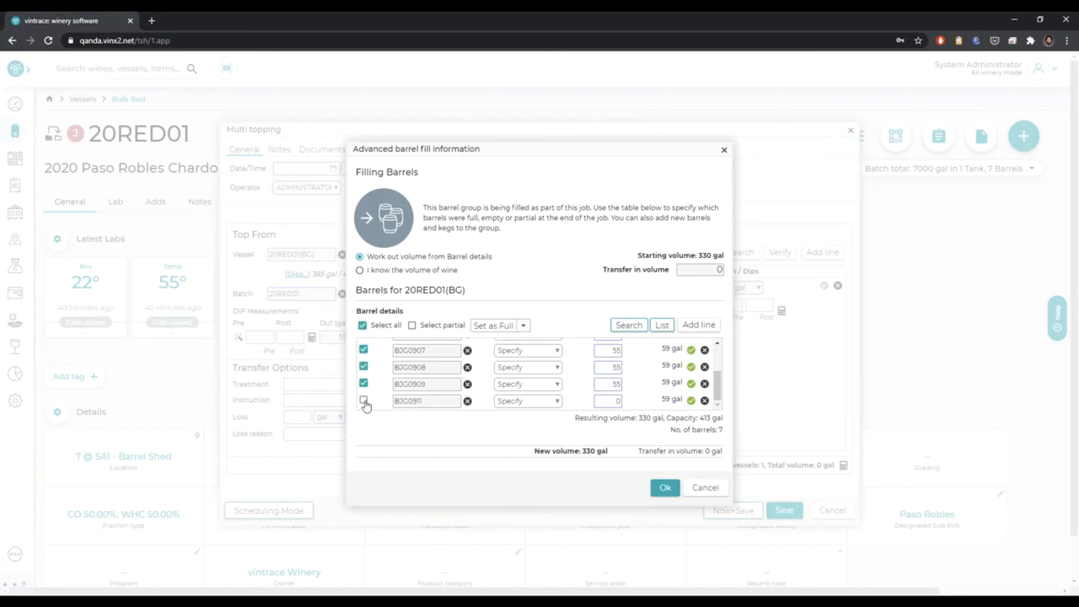
pyautogui.click(493, 326)
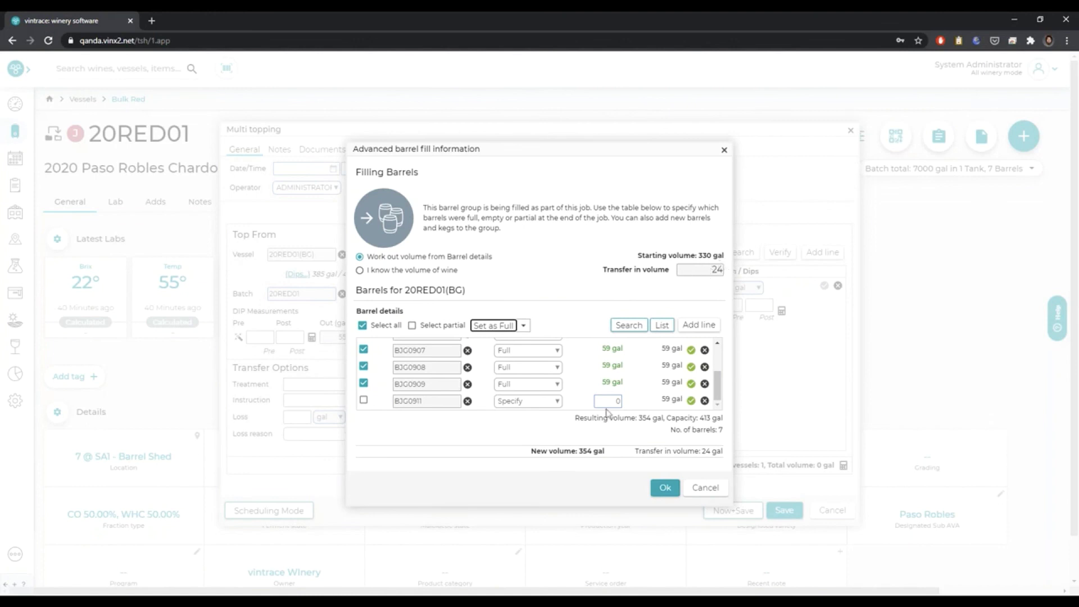
pyautogui.click(553, 405)
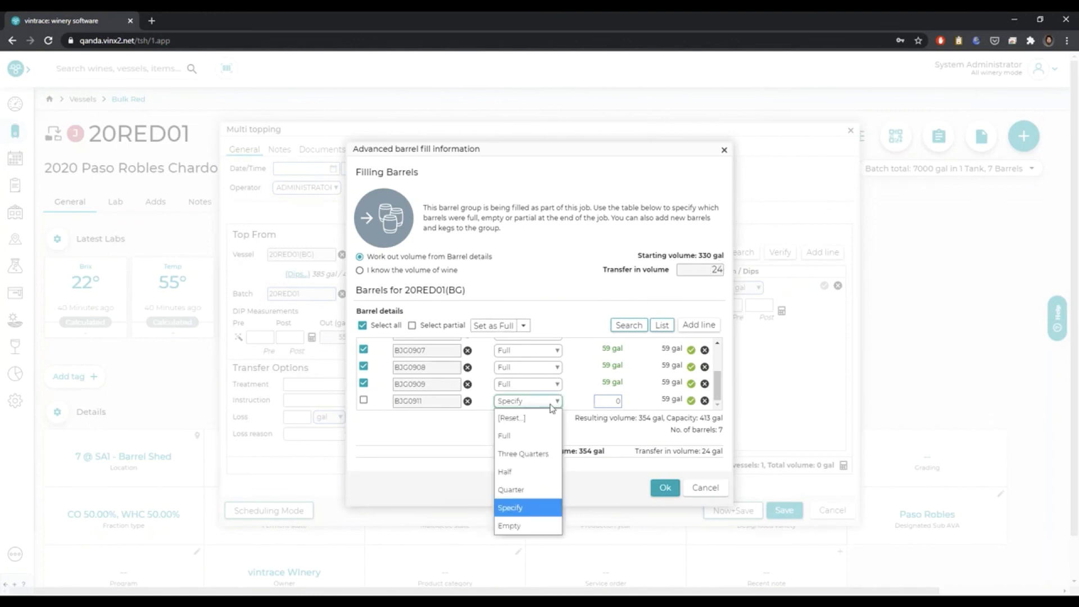
pyautogui.click(513, 475)
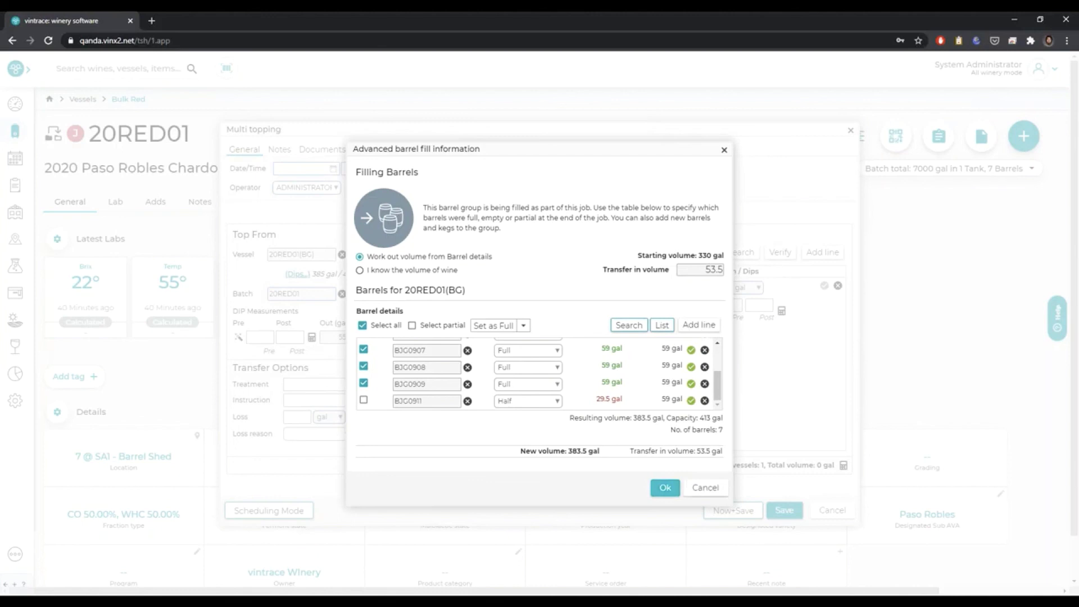
pyautogui.click(665, 487)
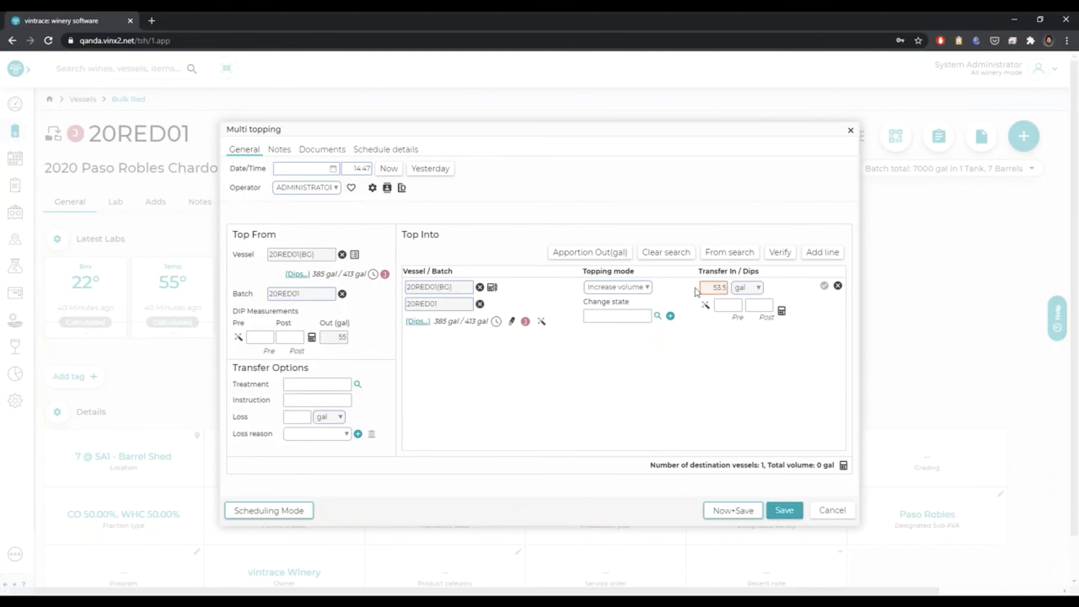
# - Calculate the topping totals, set the loss reason to Correction, and save the operation at the current time, accepting the overfill
pyautogui.click(843, 464)
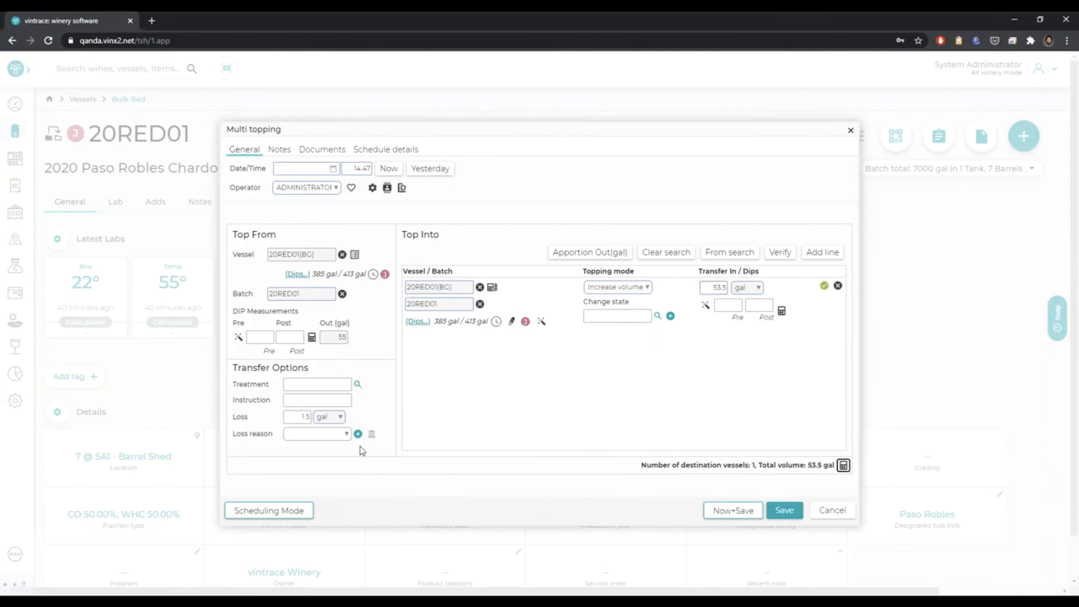
pyautogui.click(313, 436)
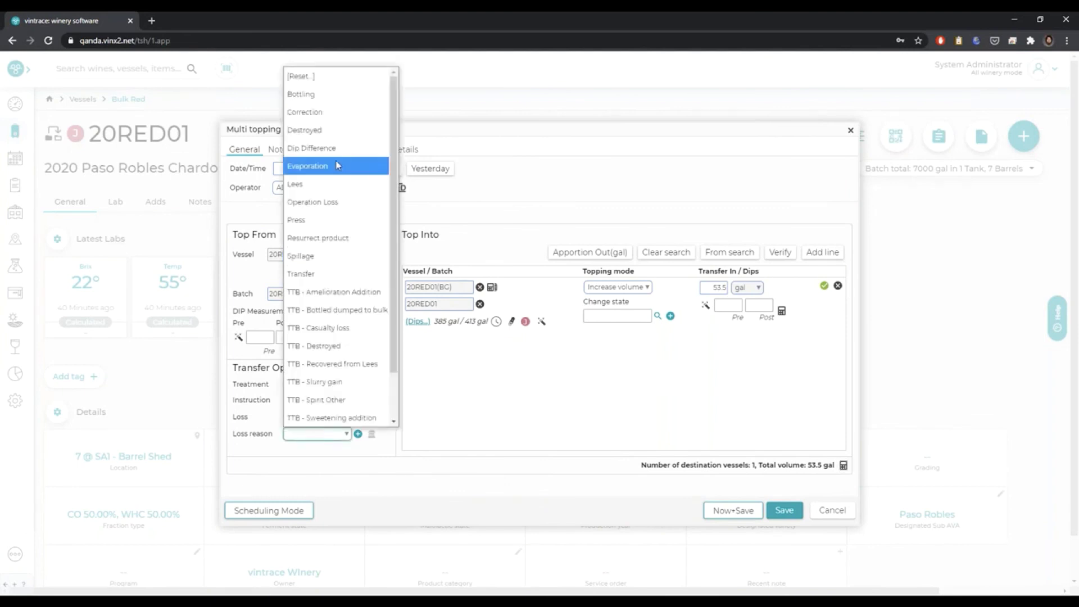
pyautogui.click(324, 116)
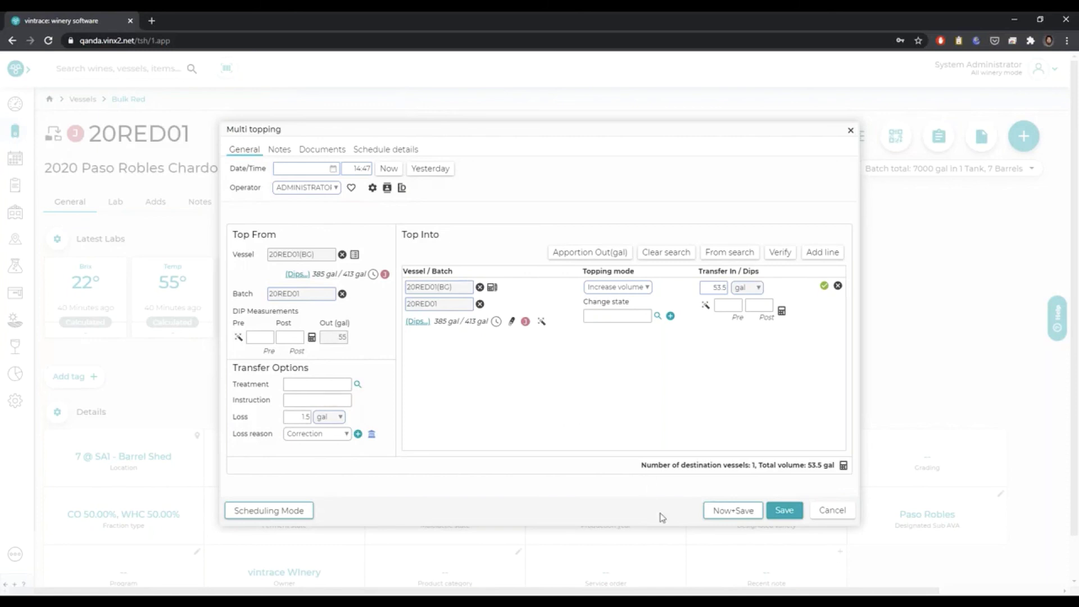
pyautogui.click(718, 517)
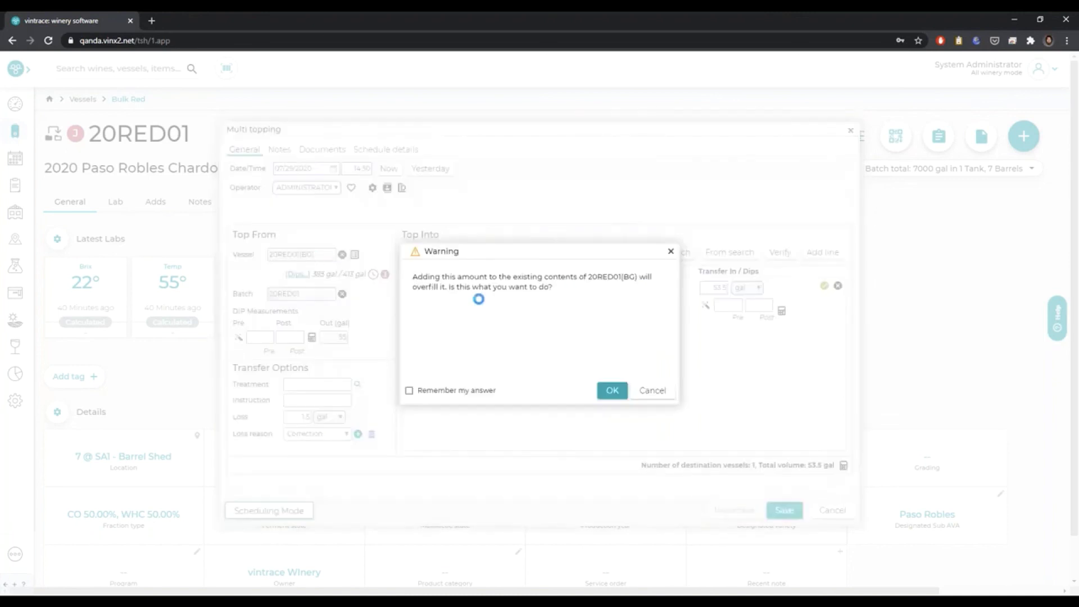
pyautogui.click(612, 390)
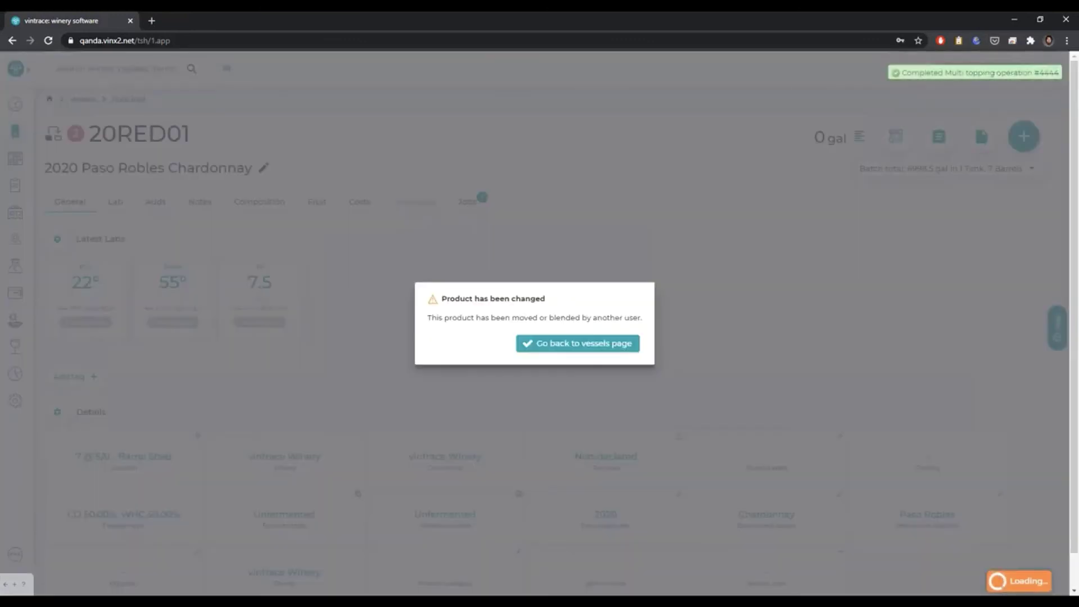
# - Return to the vessels list and open PR Vineyard's 07/29/2020 07:30 booking from the Fruit Intake Console
pyautogui.click(590, 346)
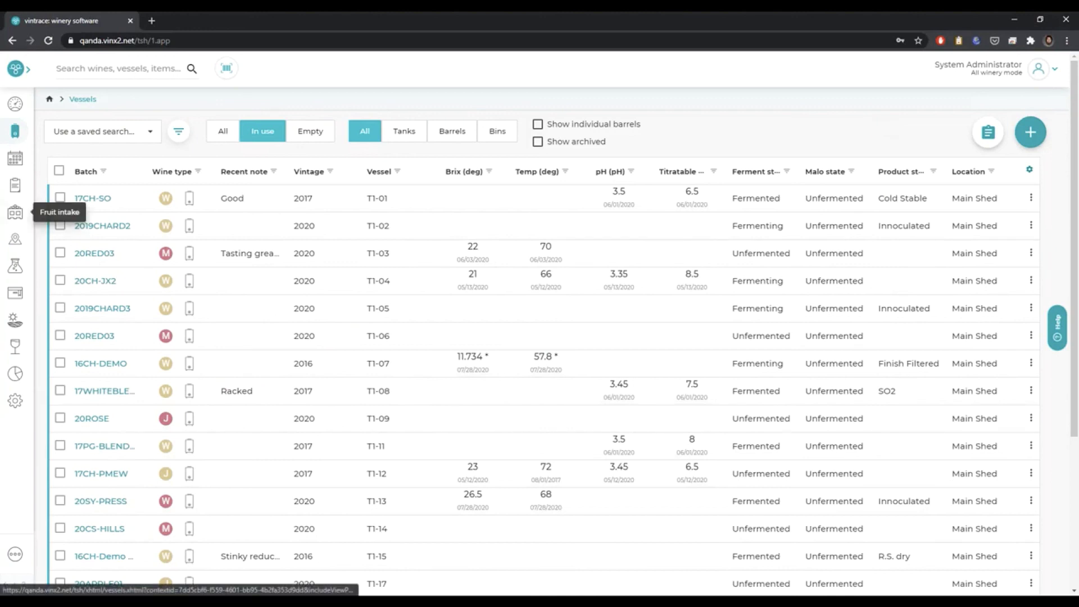
pyautogui.click(13, 217)
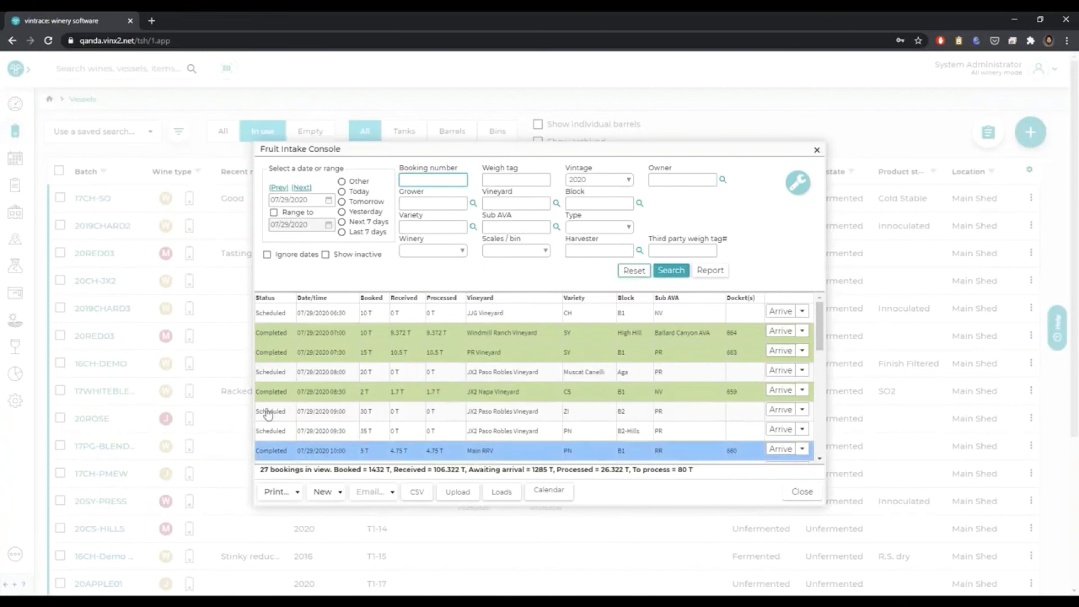
pyautogui.doubleClick(269, 355)
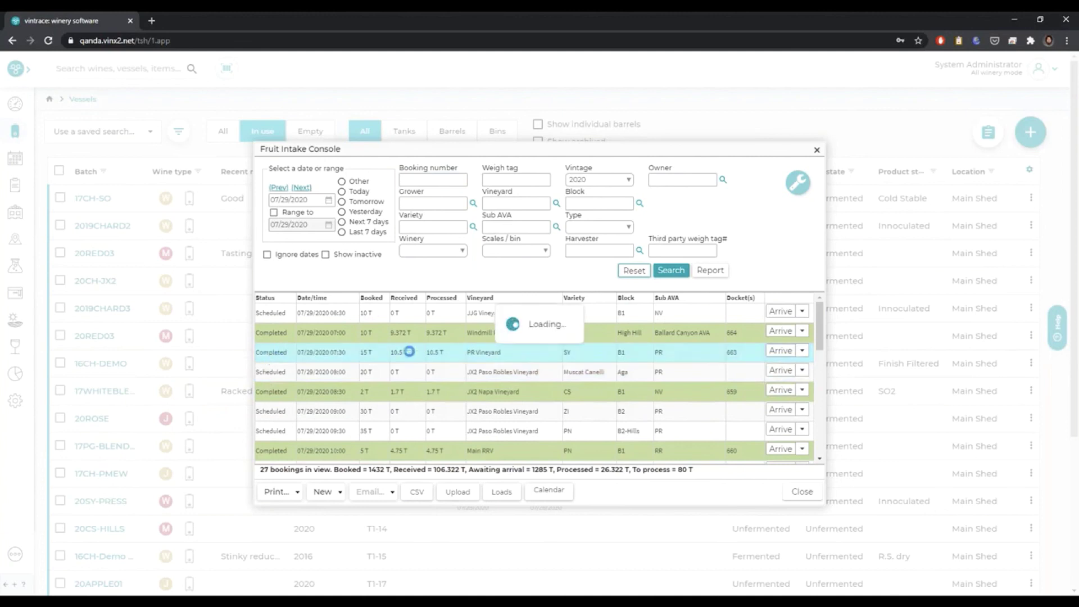
# - Print the original docket for PR Vineyard's selected booking, using delivery 663 with Show latest analysis
pyautogui.click(279, 492)
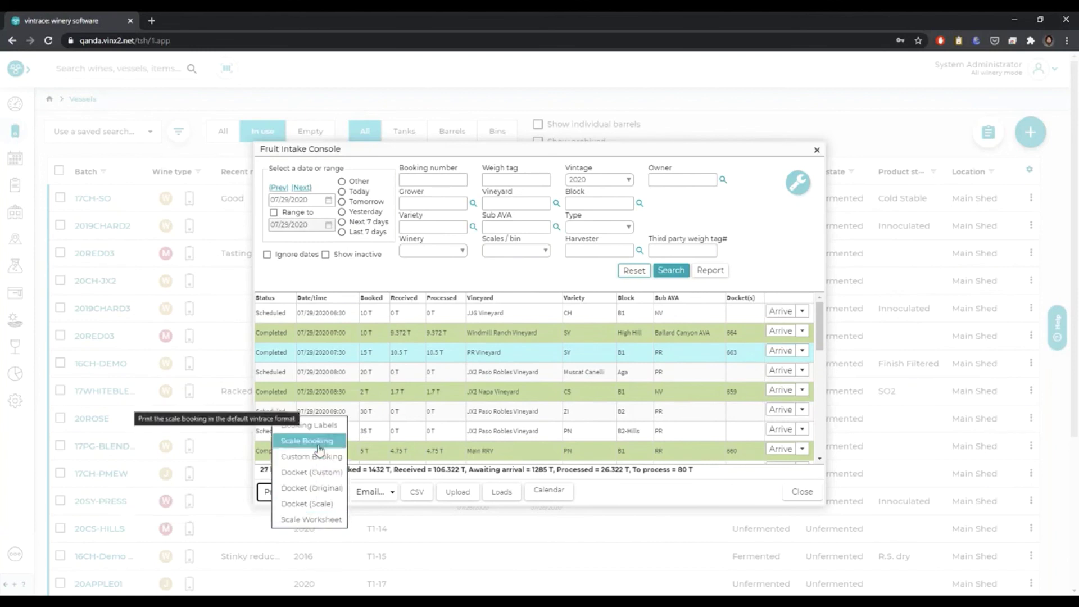
pyautogui.click(306, 489)
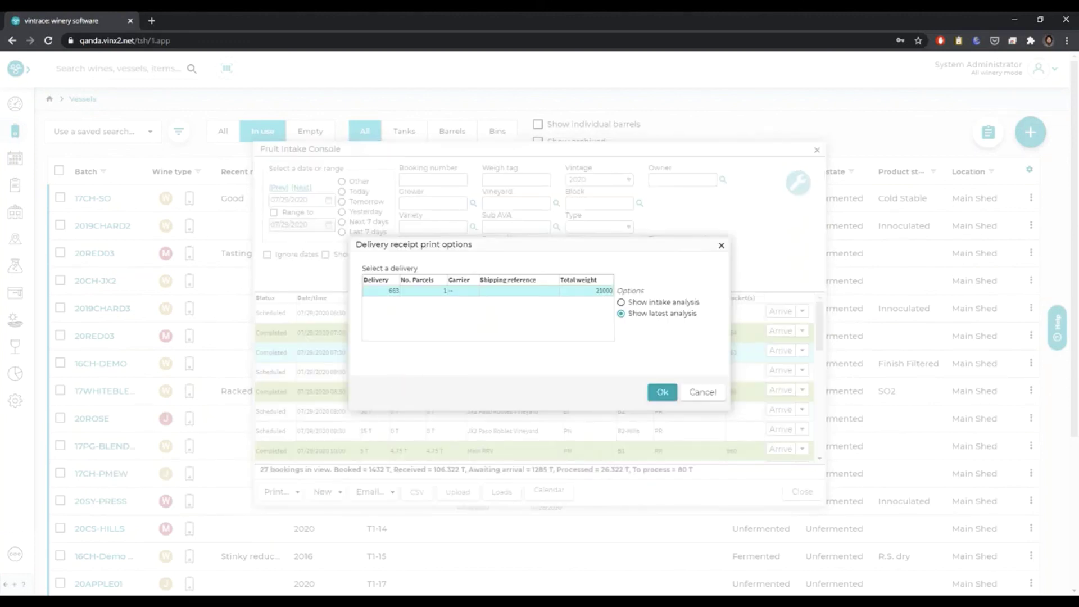
pyautogui.click(662, 392)
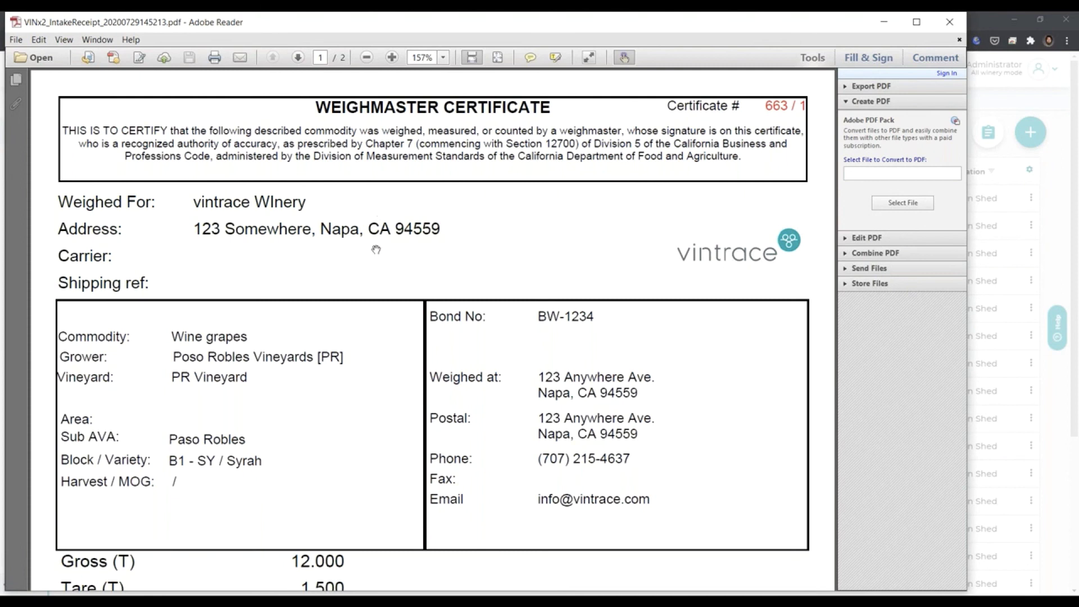
# - Examine the weighmaster certificate from the vineyard details through the weights and signature, and close the receipt windows
pyautogui.scroll(-1, 375, 403)
pyautogui.moveTo(374, 403); pyautogui.dragTo(366, 240)
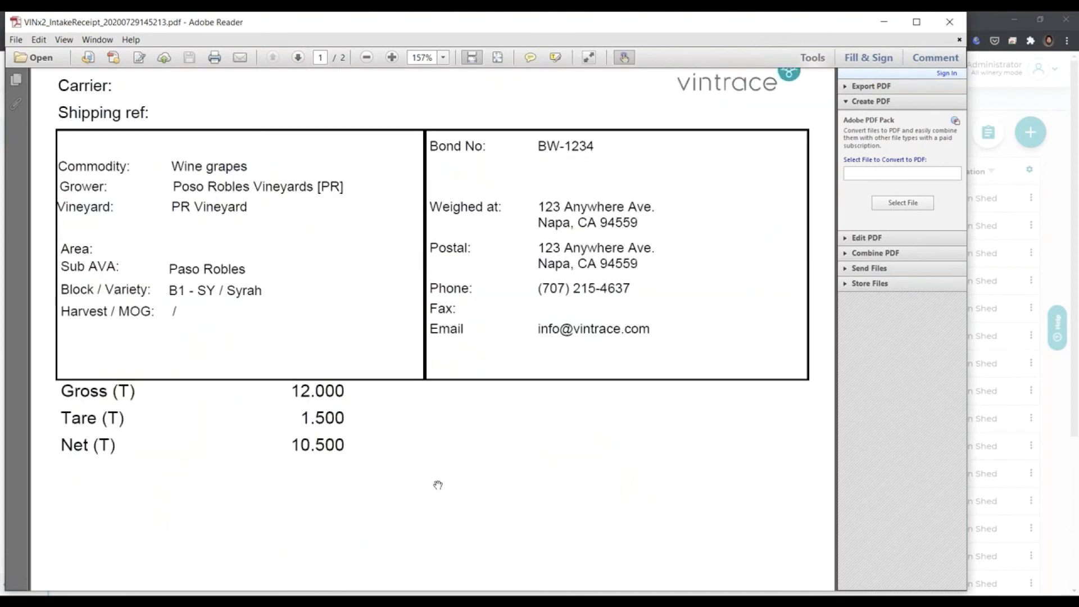
pyautogui.scroll(-5, 438, 485)
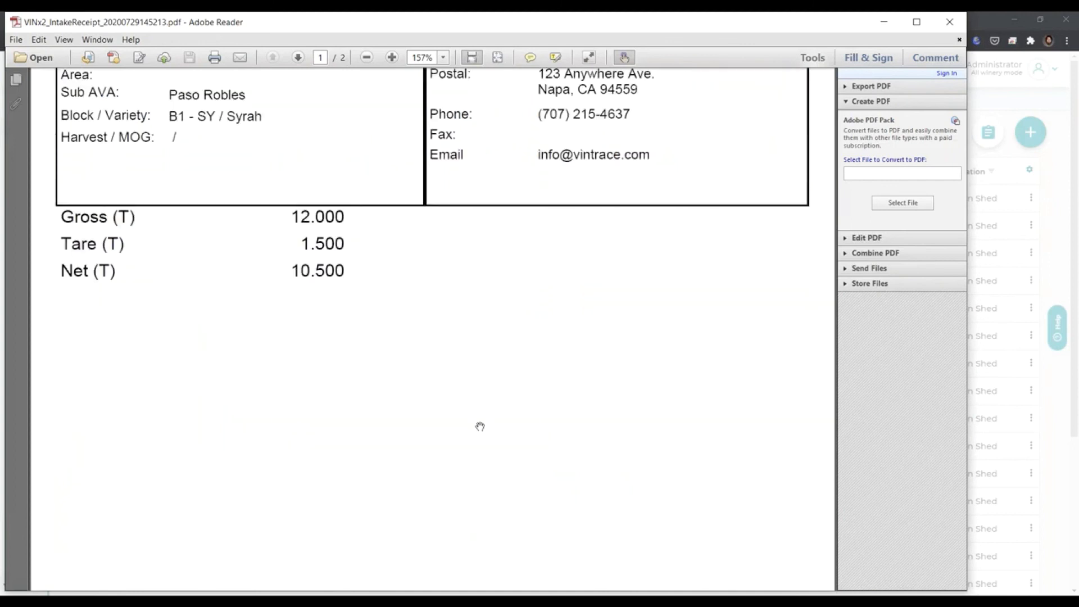
pyautogui.scroll(-6, 482, 425)
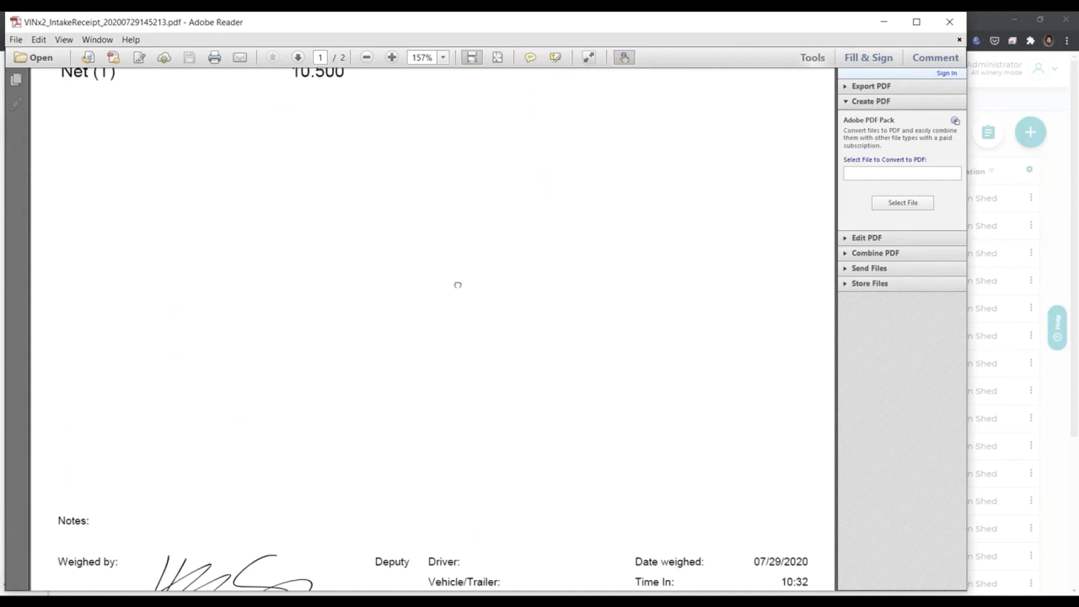
pyautogui.scroll(-5, 456, 269)
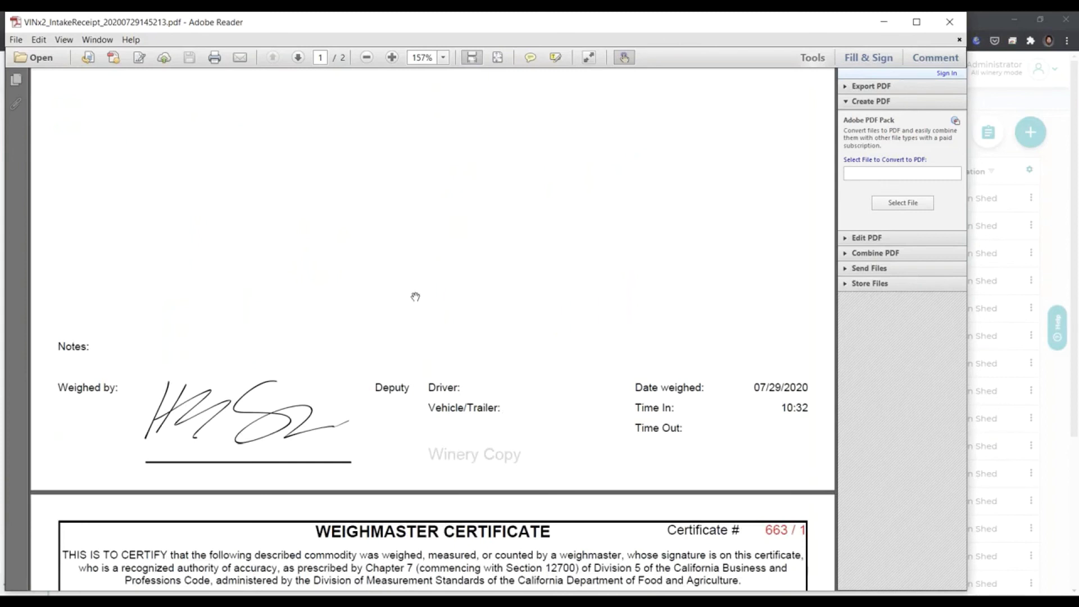
pyautogui.click(949, 26)
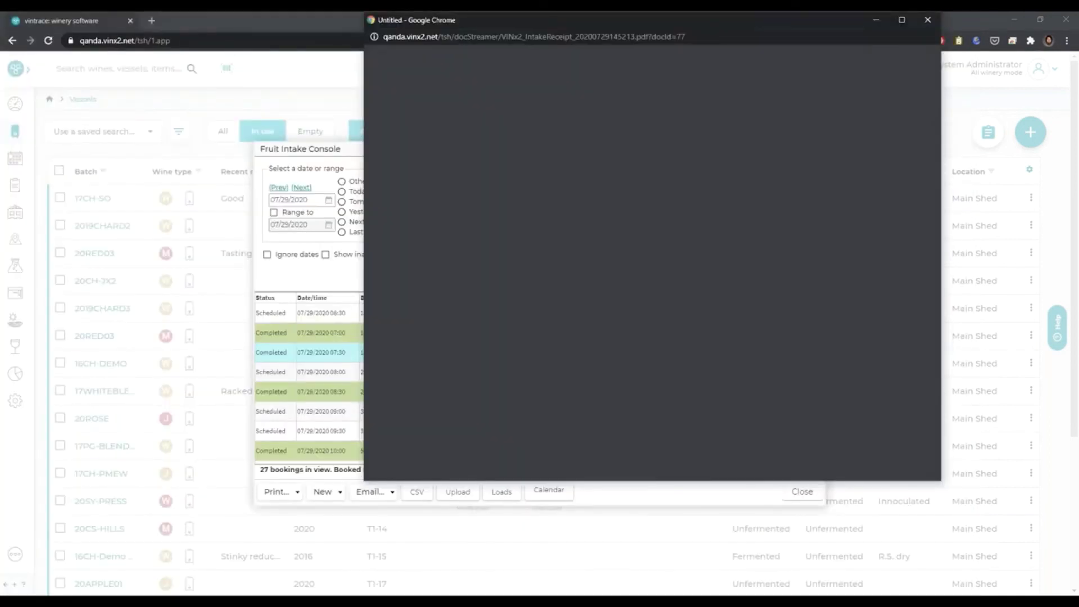
pyautogui.click(930, 21)
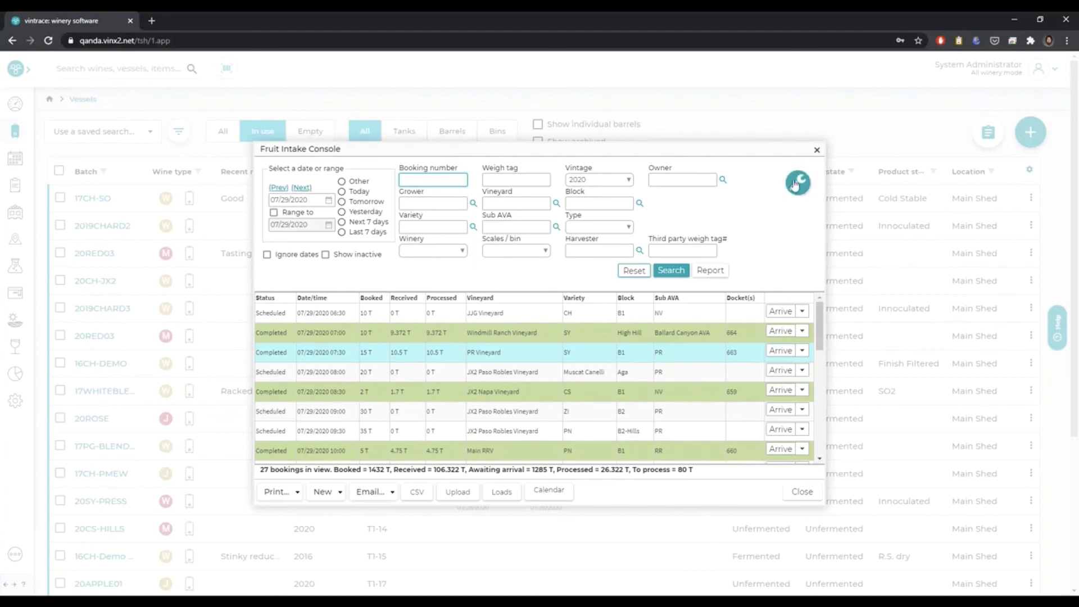
# - Review the column configuration of the Hills Loads booking view without saving, and close the Fruit Intake Console
pyautogui.click(380, 309)
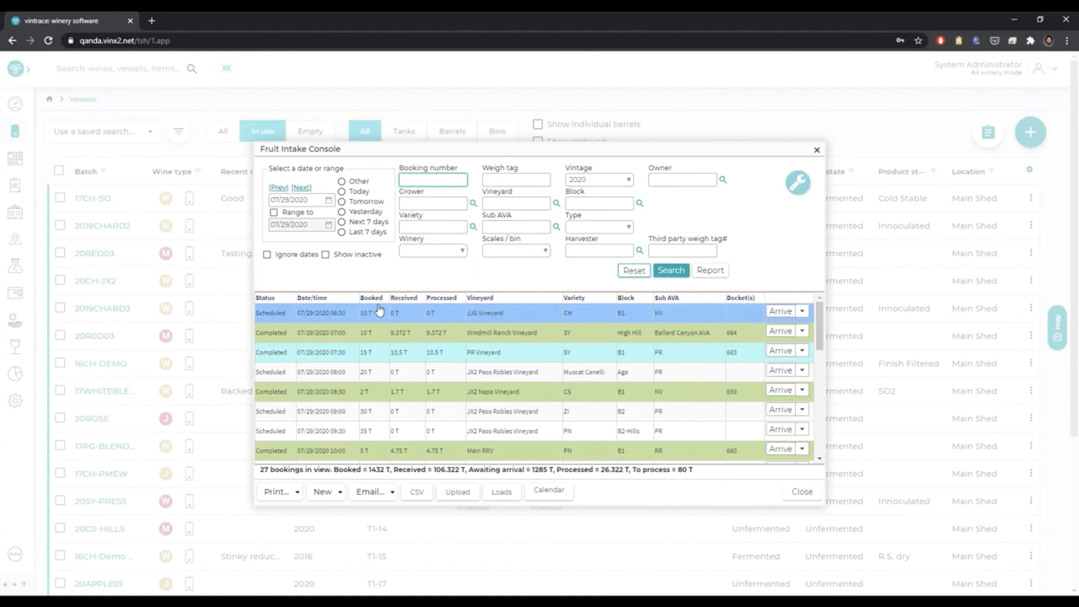
pyautogui.click(798, 182)
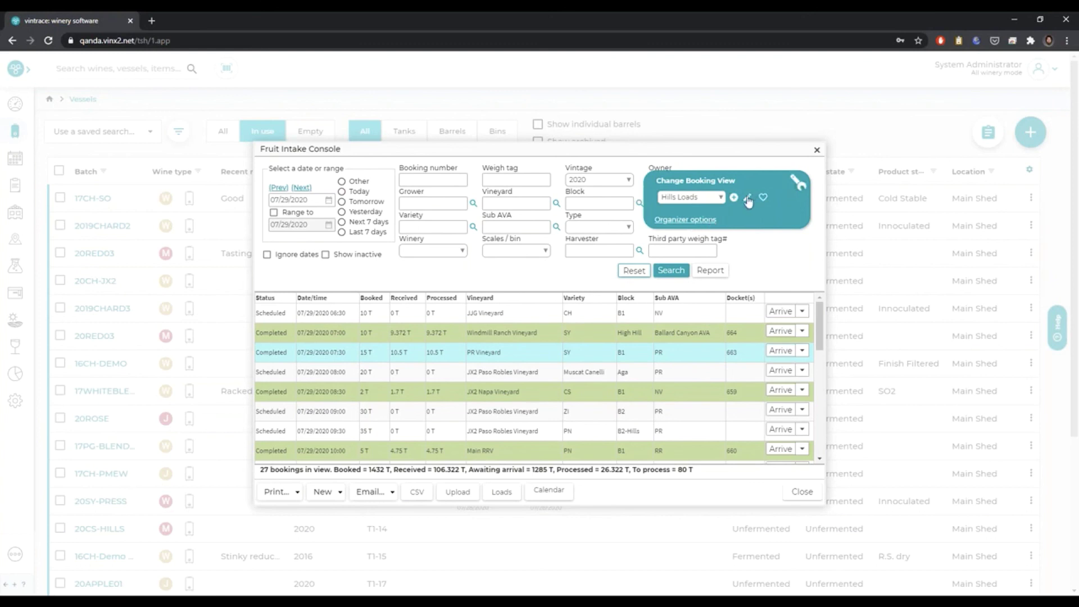
pyautogui.click(747, 197)
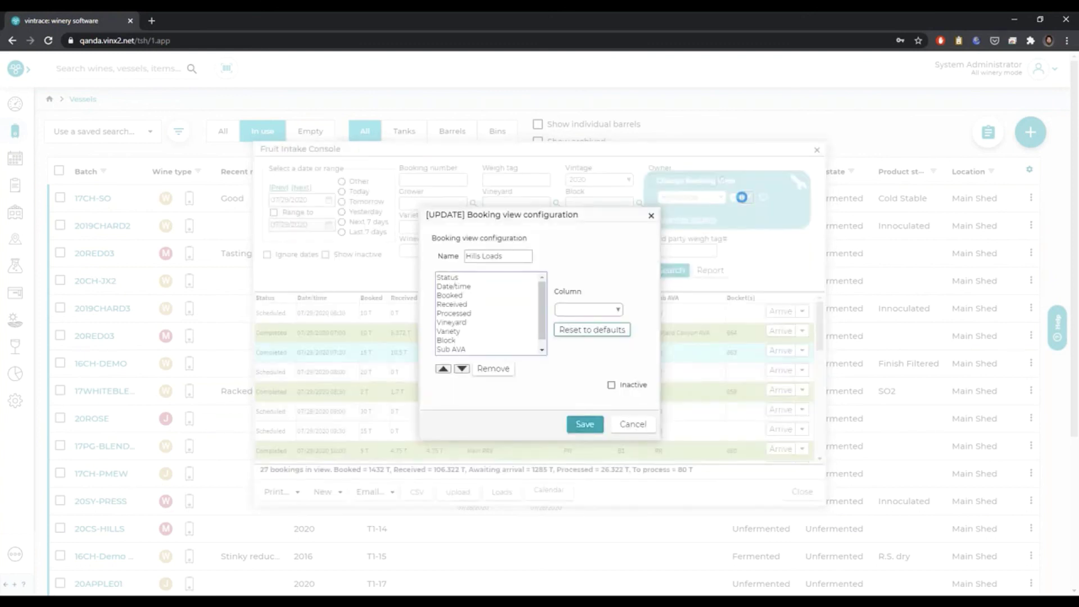
pyautogui.scroll(-1, 544, 308)
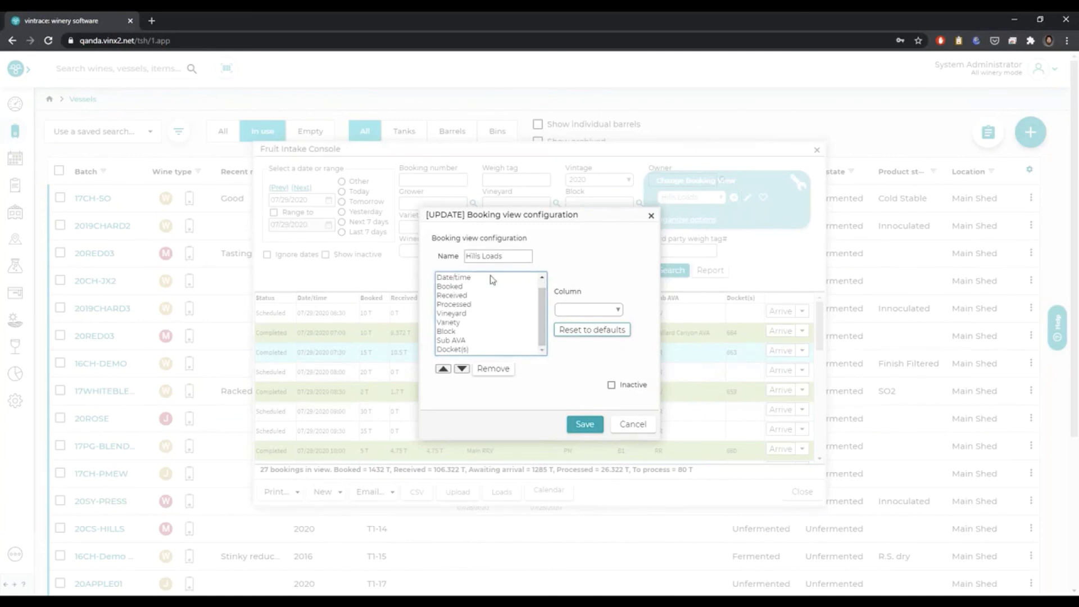
pyautogui.click(632, 425)
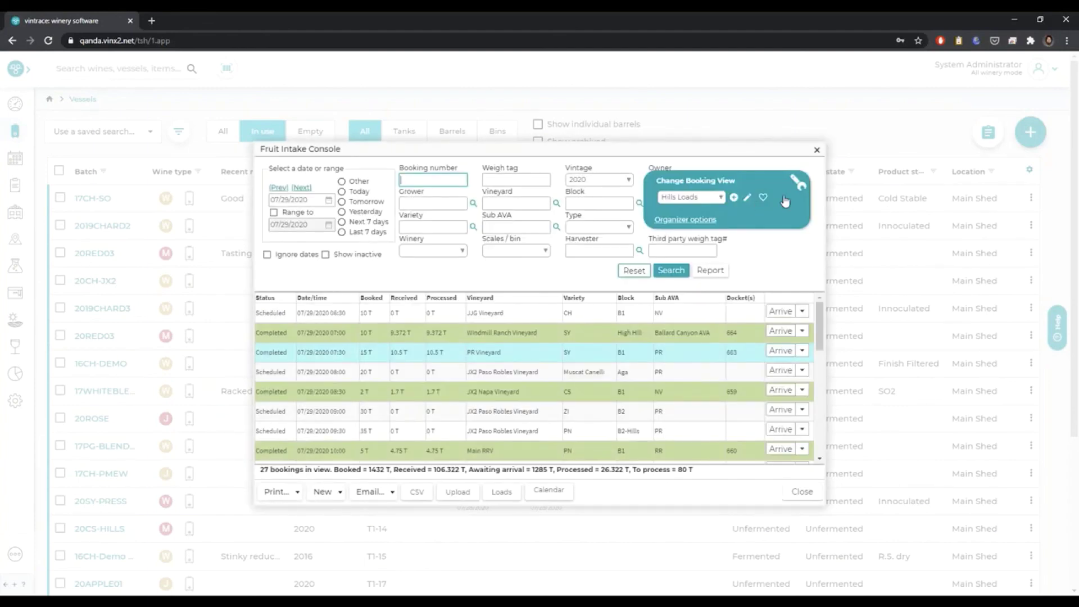
pyautogui.click(815, 151)
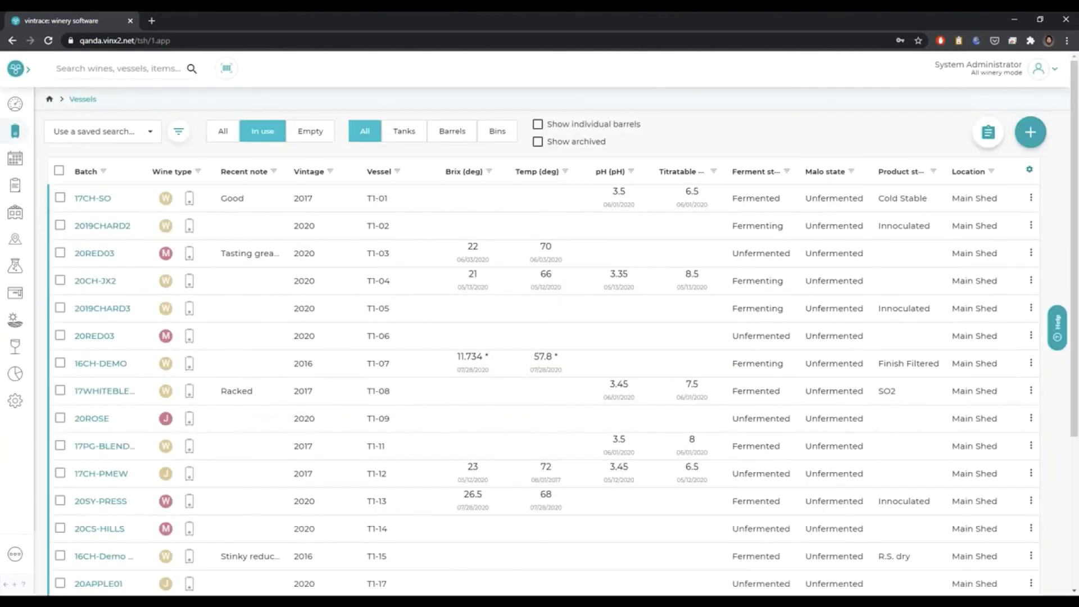
# - Open the System Policy in Winery Setup and inspect the default extraction rates without changing them
pyautogui.click(17, 401)
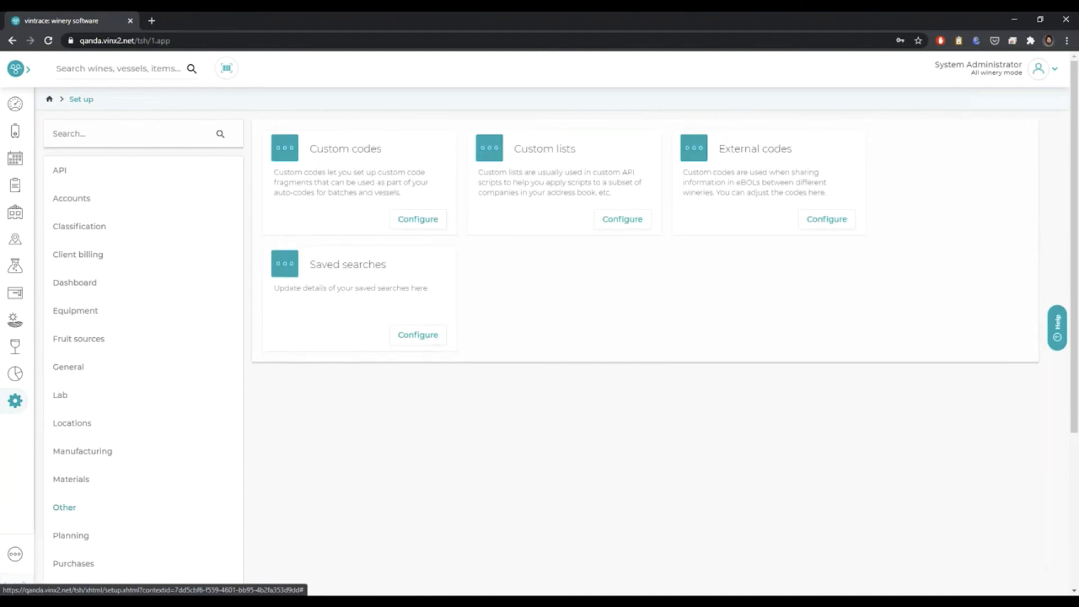
pyautogui.click(404, 335)
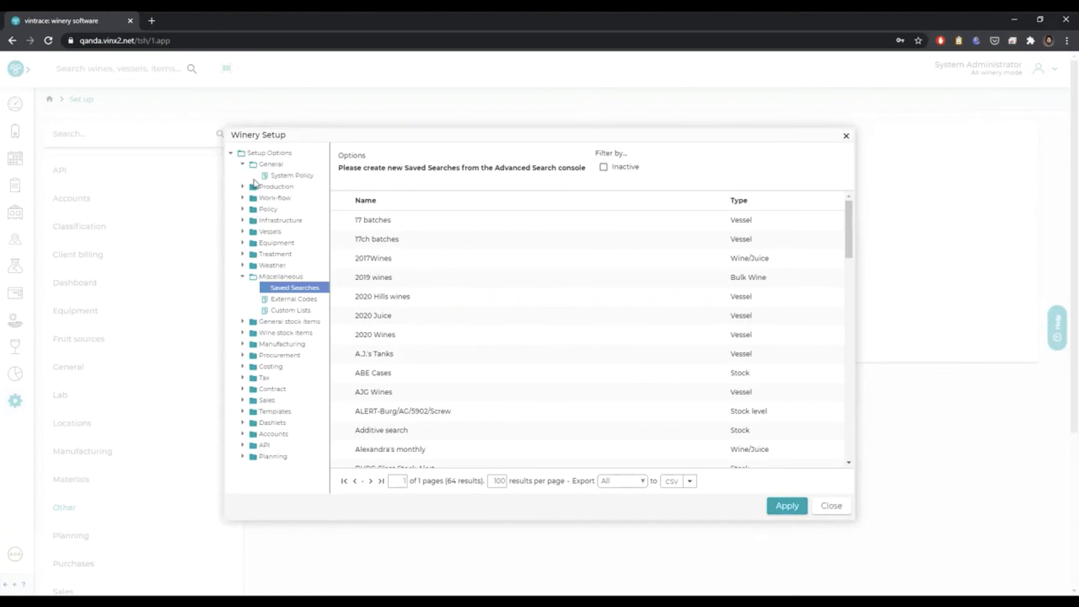
pyautogui.click(277, 178)
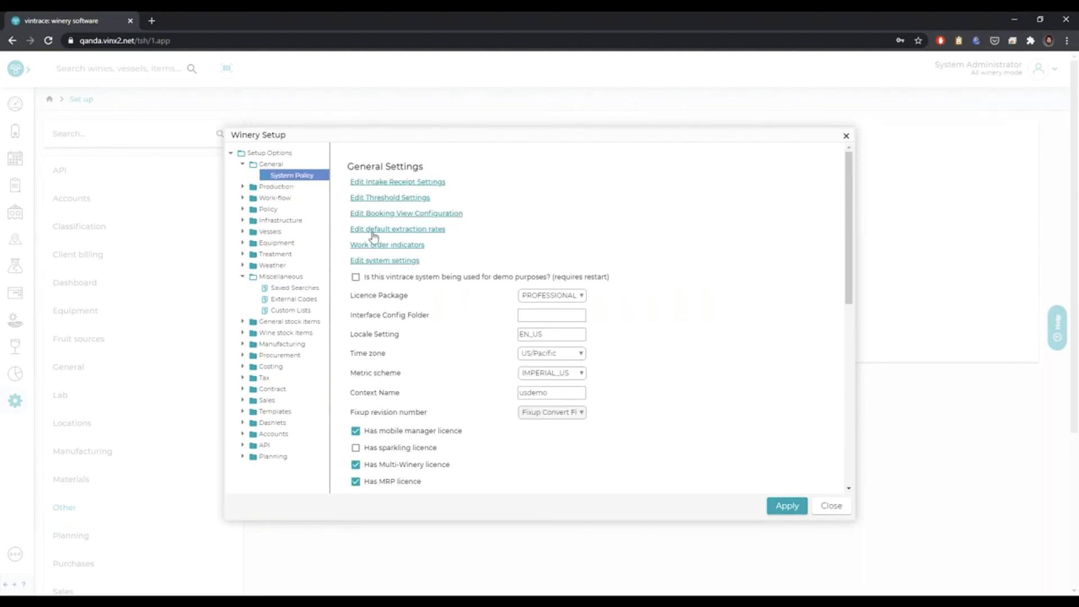
pyautogui.click(400, 232)
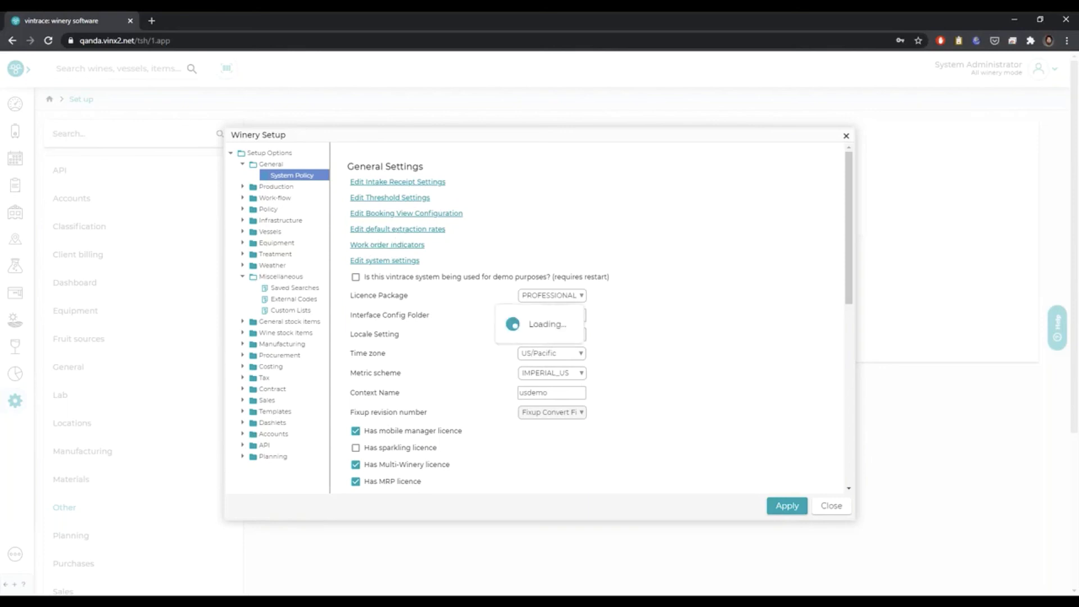
pyautogui.click(409, 230)
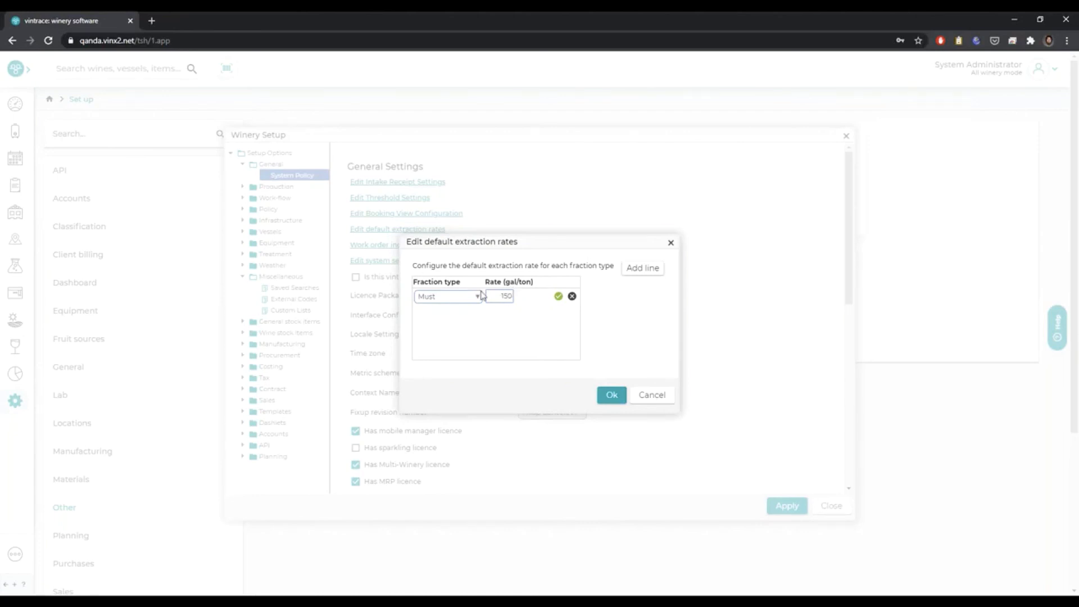
pyautogui.click(652, 395)
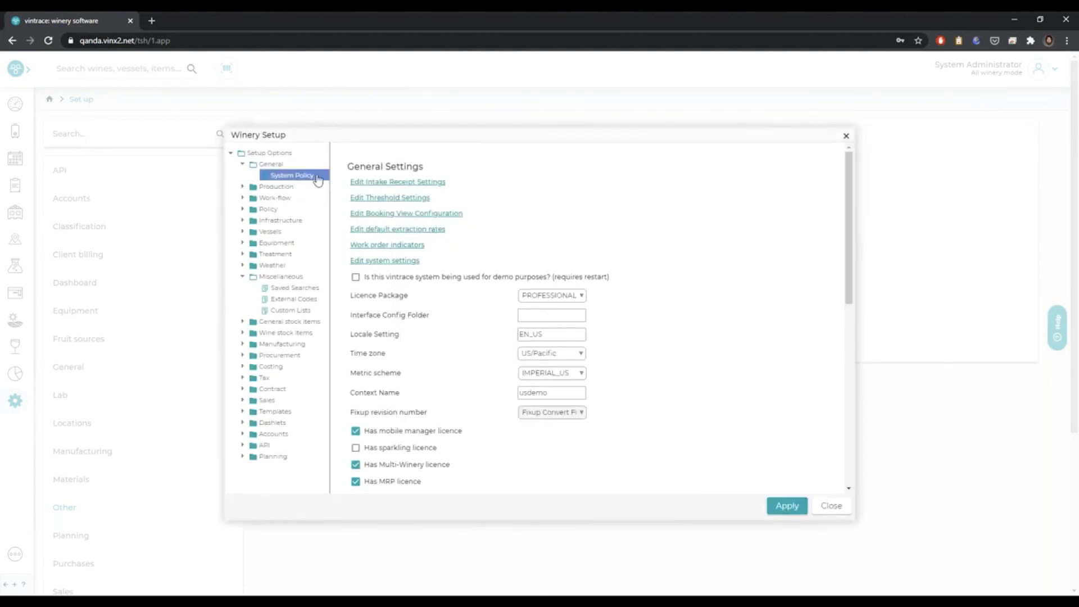
# - Look through the list of work order indicators in the System Policy and leave it unsaved
pyautogui.click(379, 246)
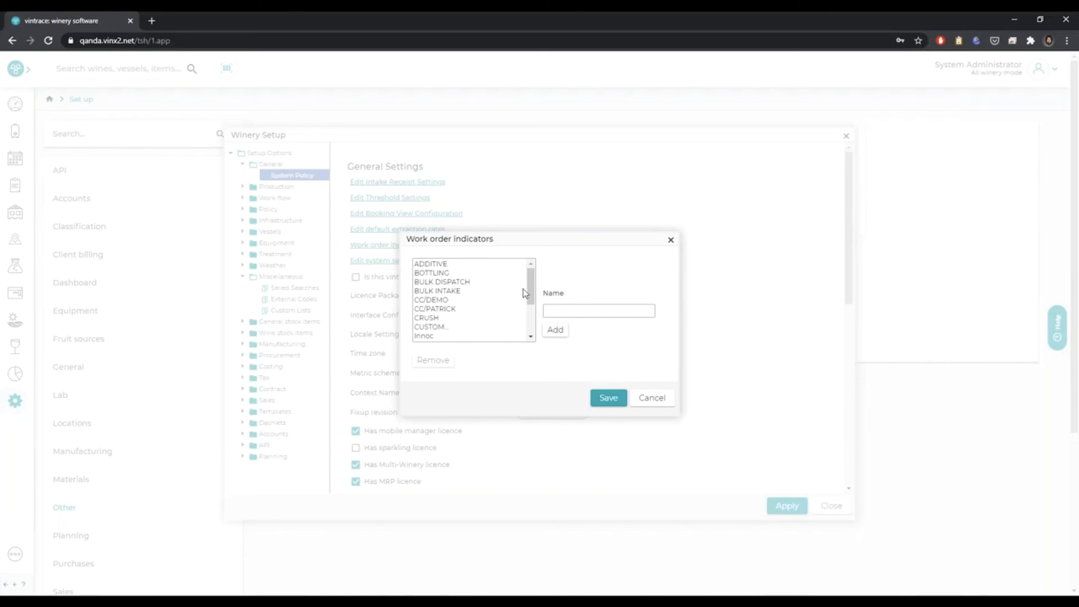
pyautogui.scroll(-3, 522, 304)
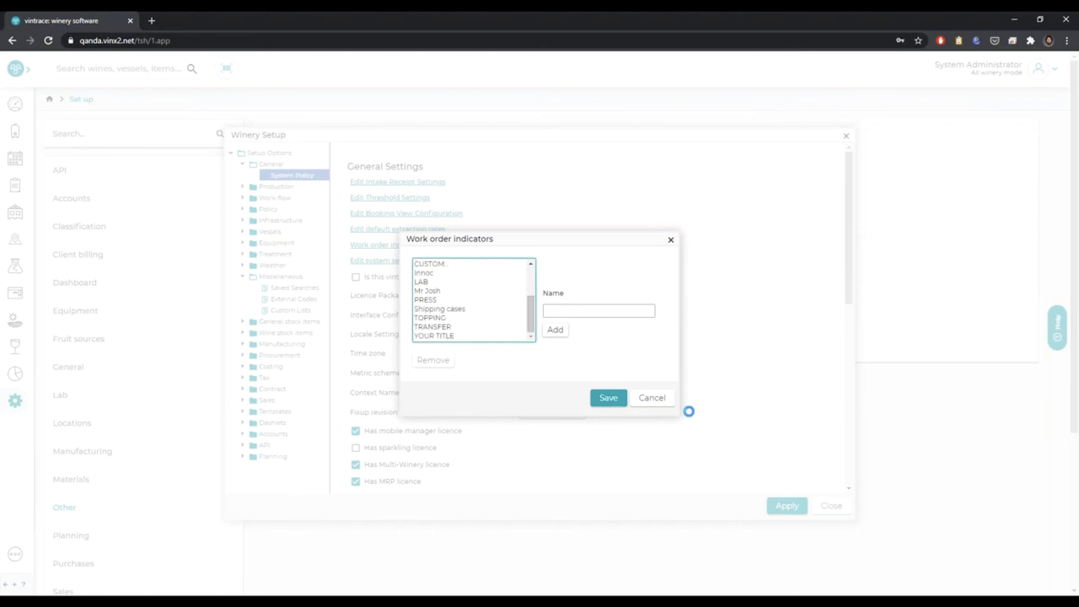
pyautogui.click(647, 404)
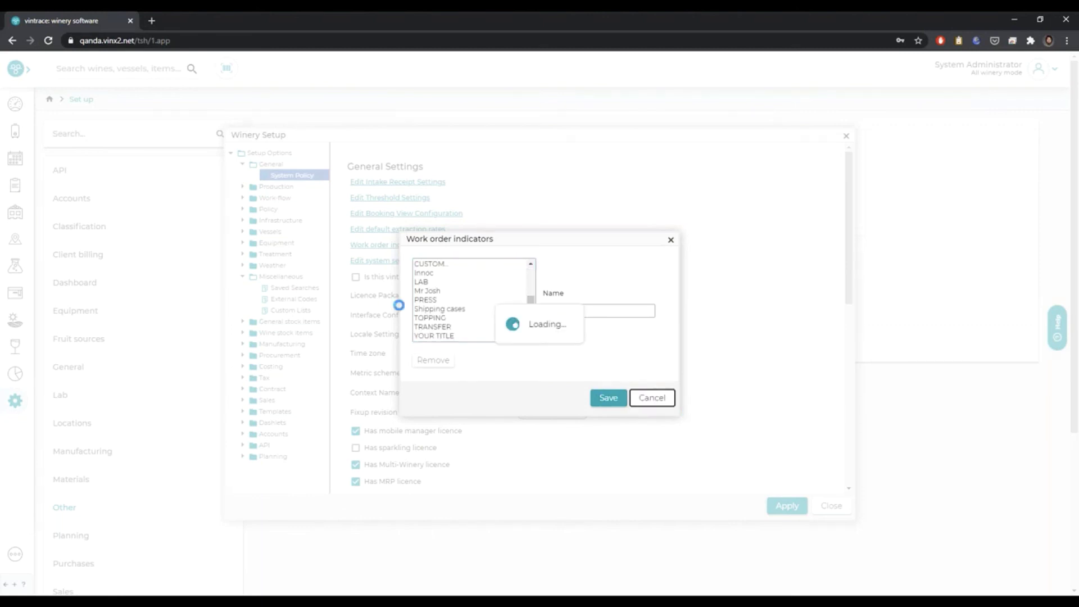
# - Inspect the extraction rate in the Cabernet Franc variety record under Production setup, and leave the record unsaved
pyautogui.click(272, 190)
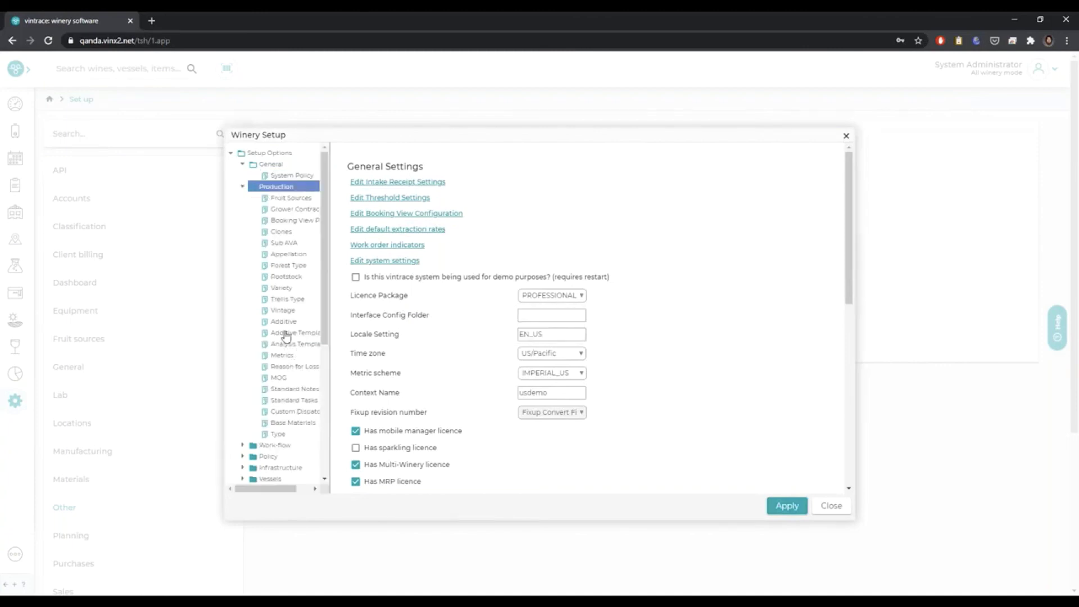
pyautogui.click(281, 289)
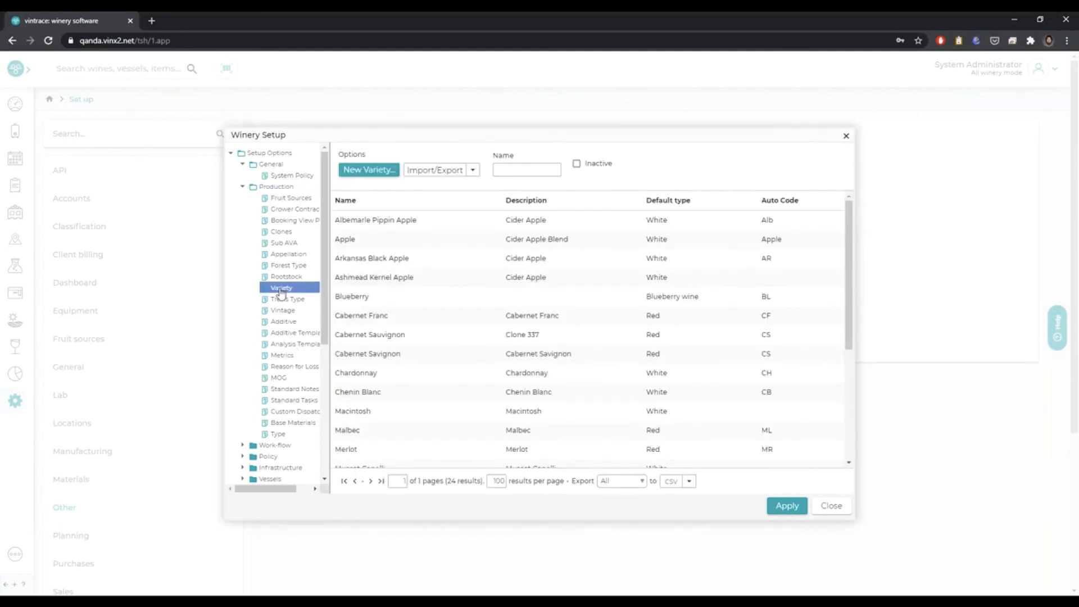
pyautogui.click(380, 317)
pyautogui.doubleClick(380, 316)
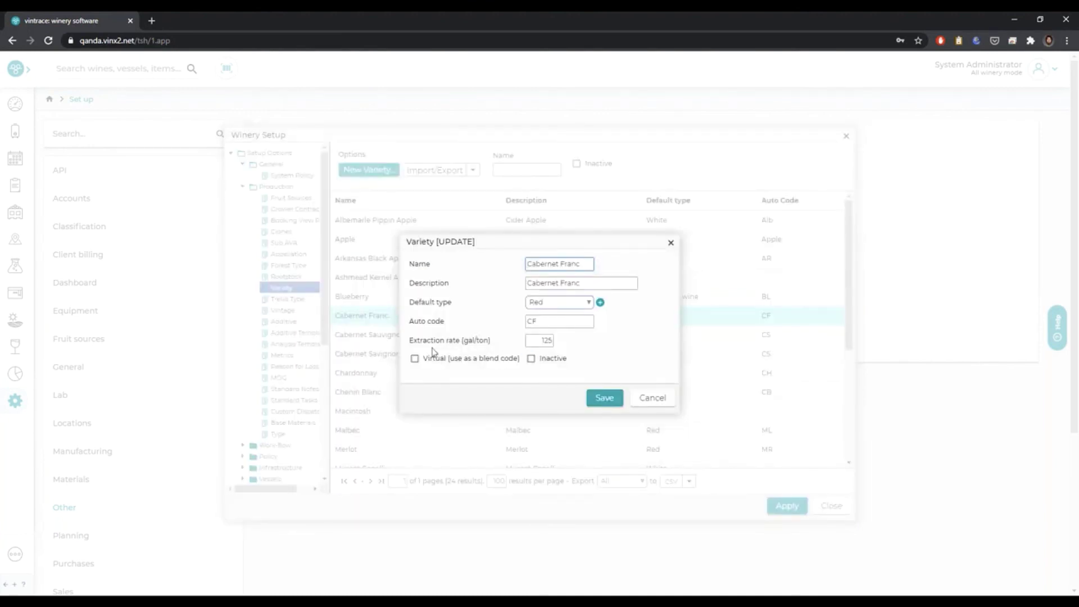
pyautogui.moveTo(423, 340); pyautogui.dragTo(504, 344)
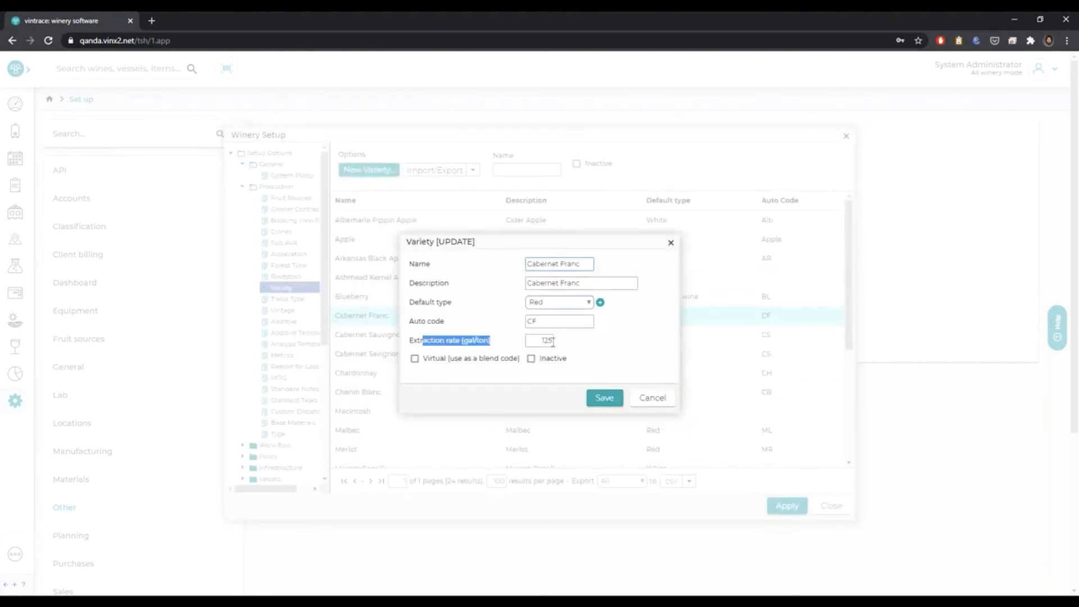
pyautogui.click(653, 398)
# - Review the Work-flow Defaults at the System and Winery levels, including the System loss reasons, work order format and numbering policies
pyautogui.click(243, 187)
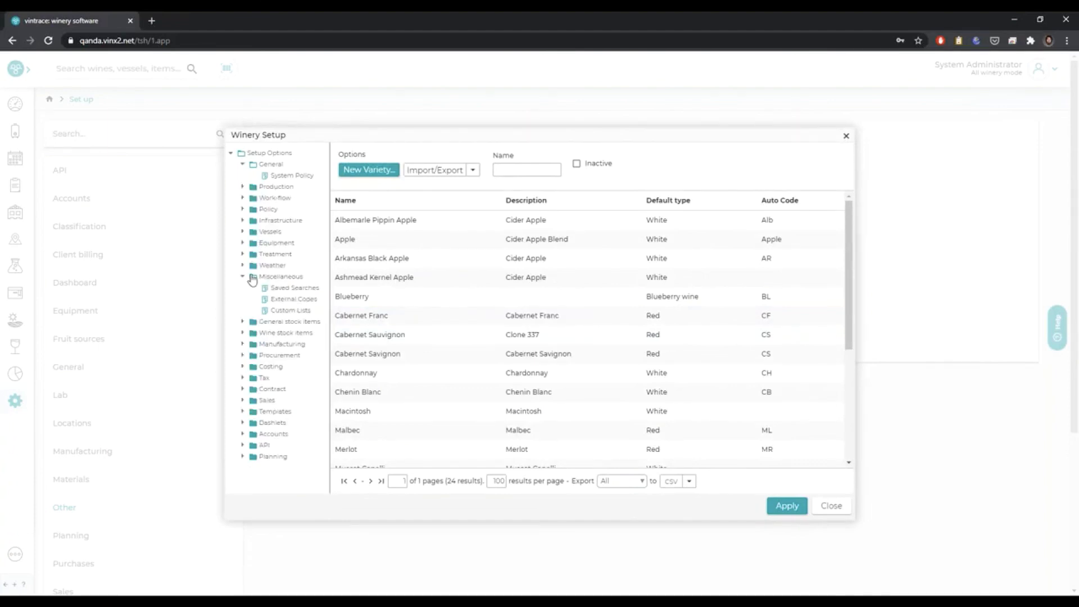
pyautogui.click(243, 199)
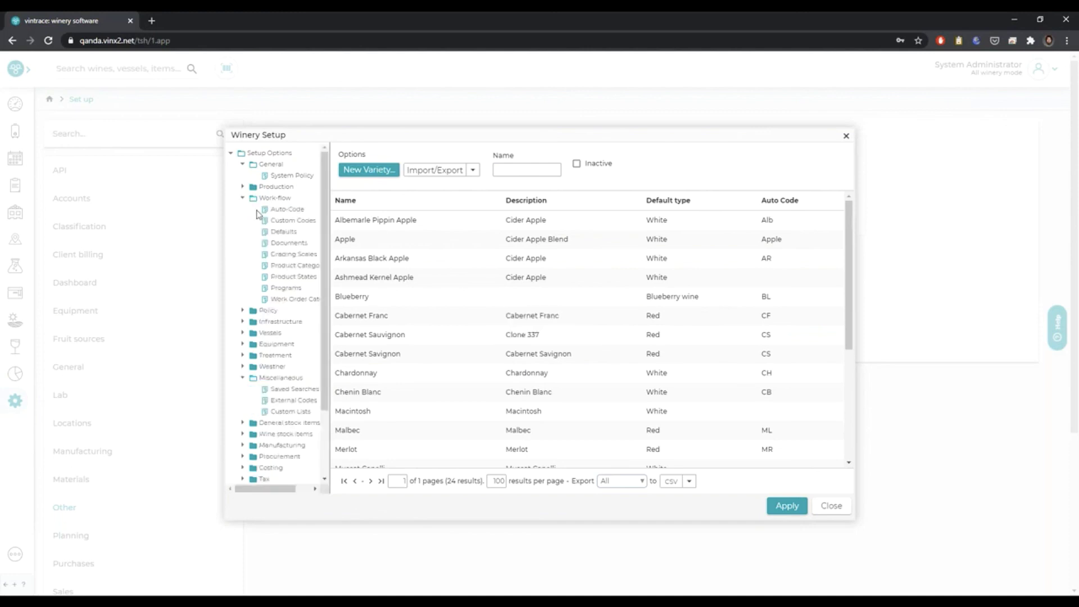
pyautogui.click(284, 233)
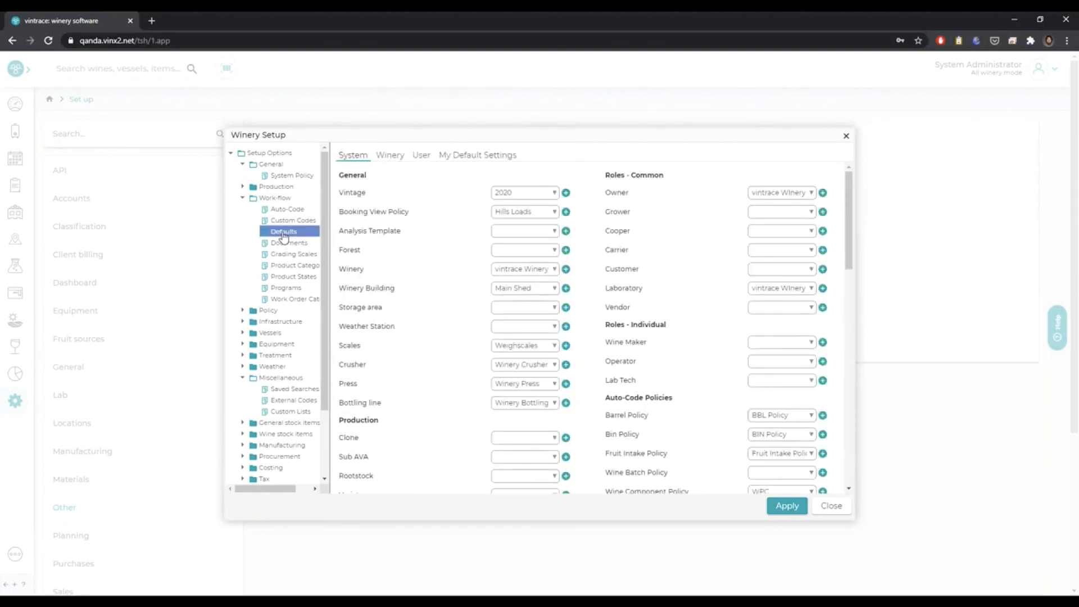
pyautogui.click(392, 157)
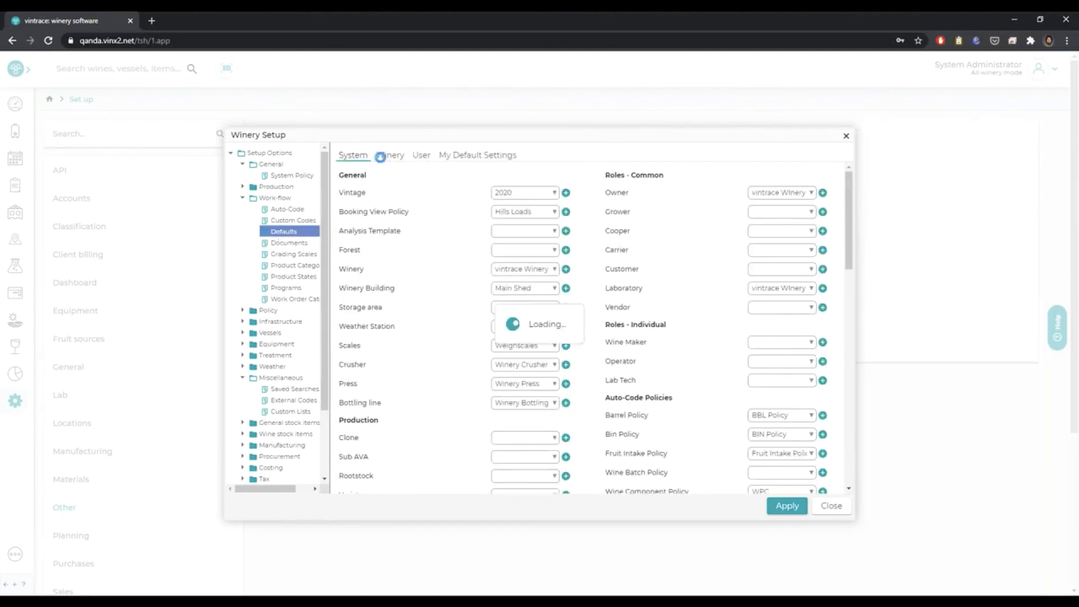
pyautogui.click(421, 159)
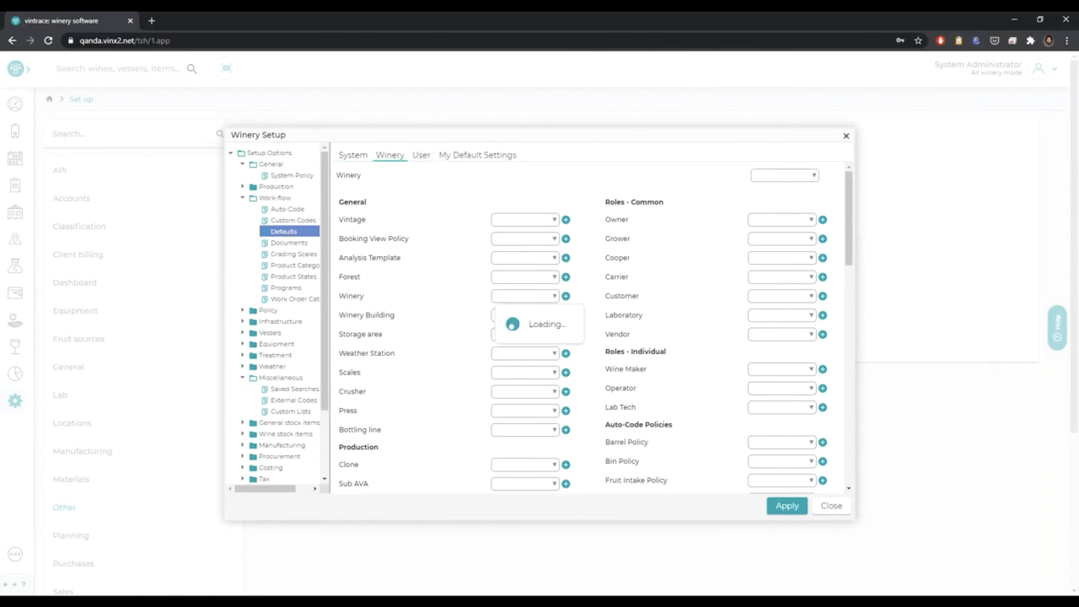
pyautogui.click(357, 160)
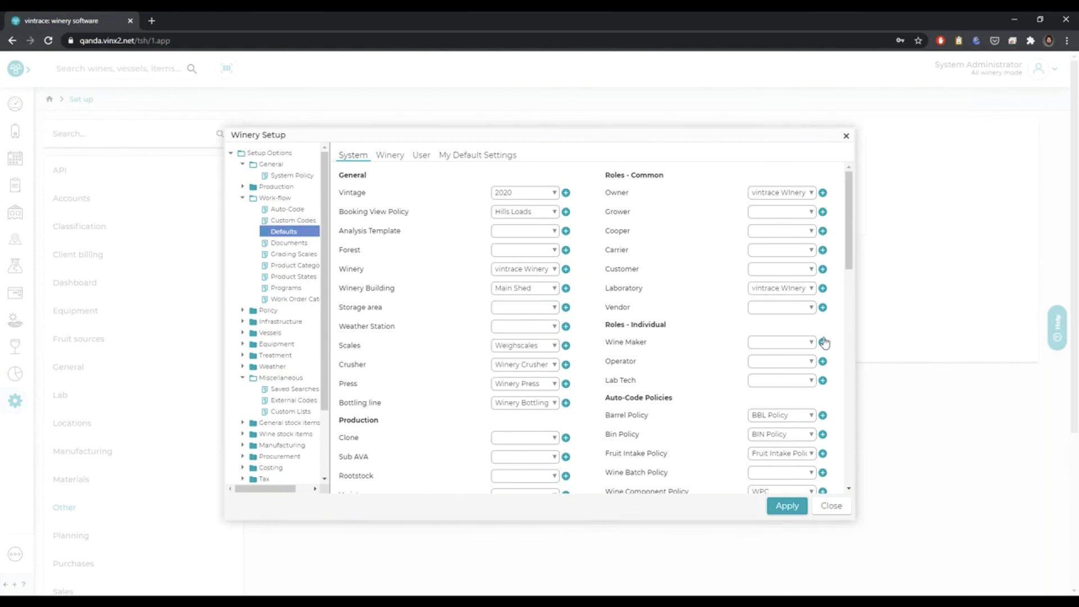
pyautogui.moveTo(849, 260); pyautogui.dragTo(857, 361)
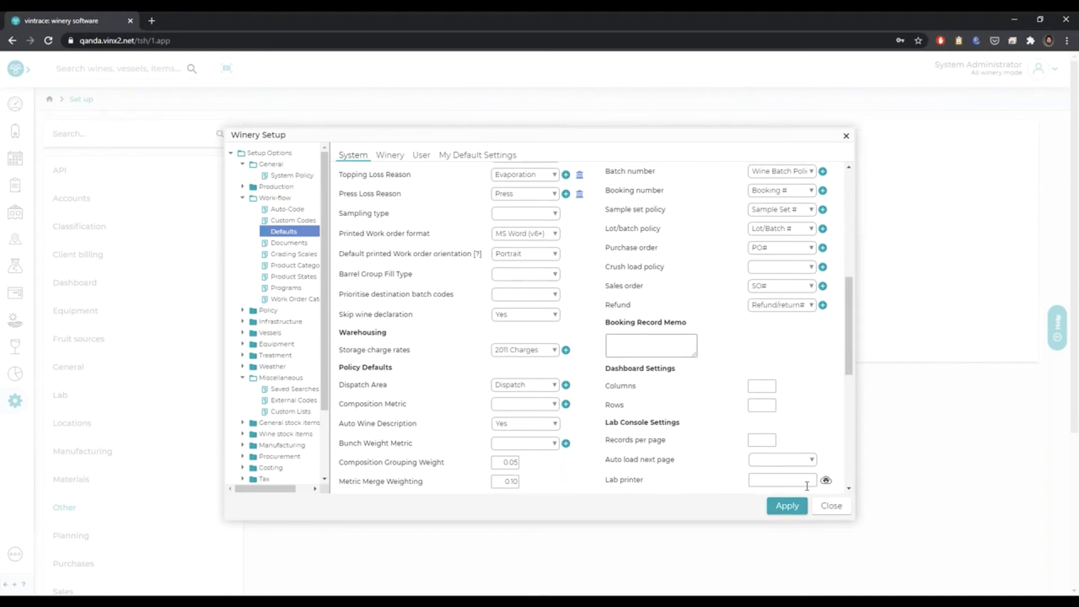
# - Review the System defaults for skipping wine declaration, crushing fruit and the other Policy Defaults, and close Winery Setup without applying changes
pyautogui.scroll(-1, 400, 342)
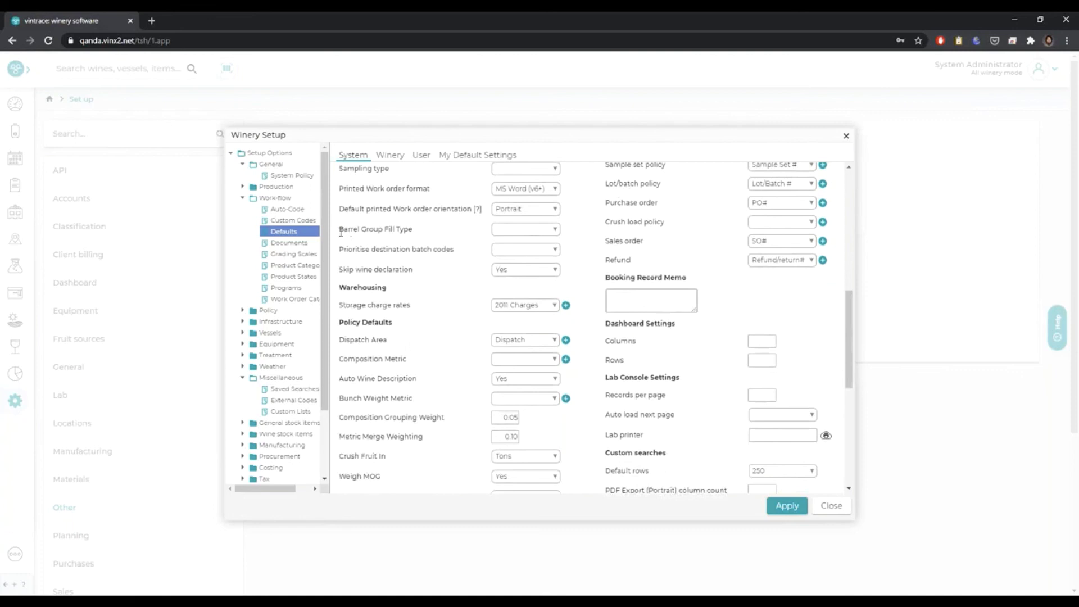
pyautogui.moveTo(344, 269); pyautogui.dragTo(411, 267)
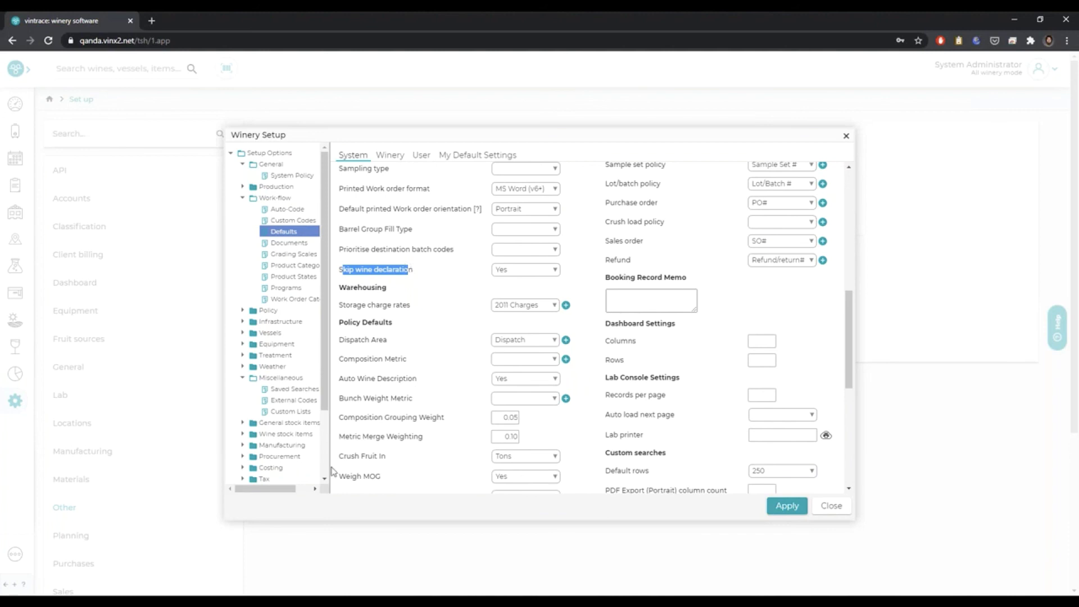
pyautogui.moveTo(361, 464); pyautogui.dragTo(417, 462)
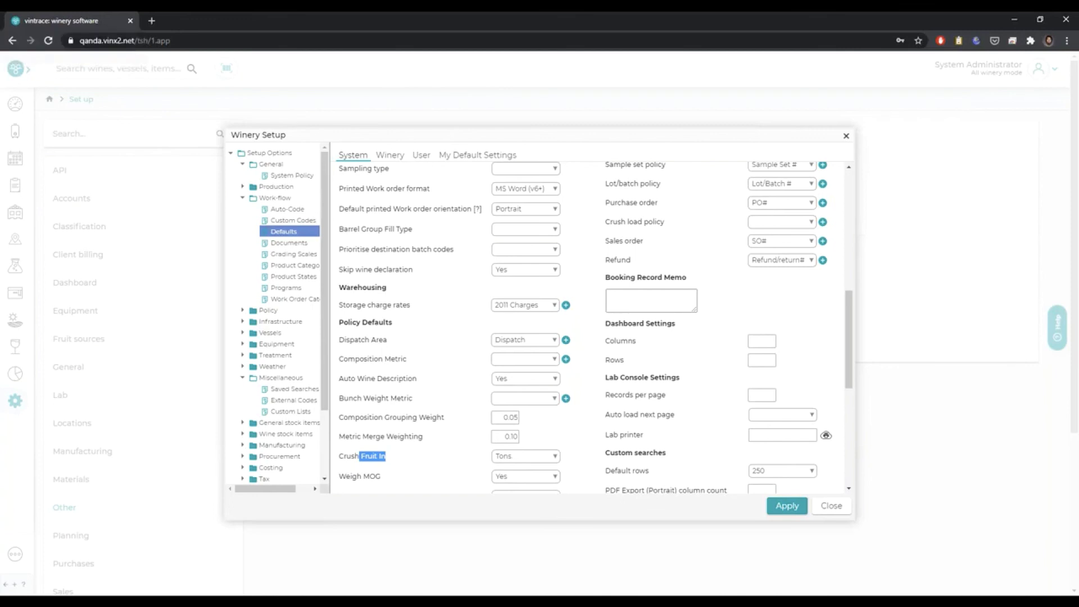
pyautogui.scroll(-2, 596, 327)
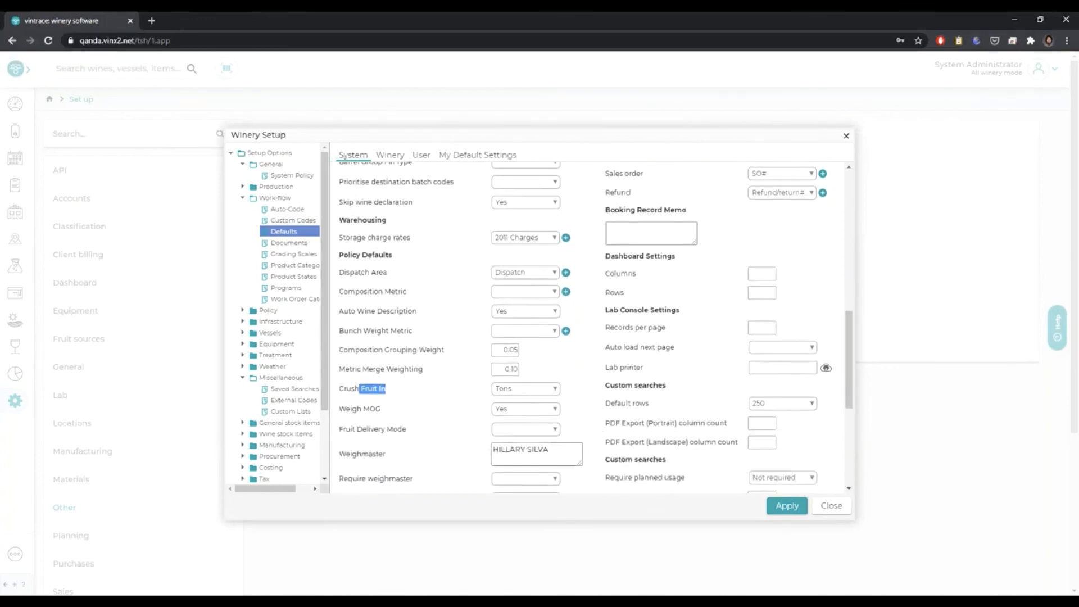
pyautogui.scroll(-2, 850, 494)
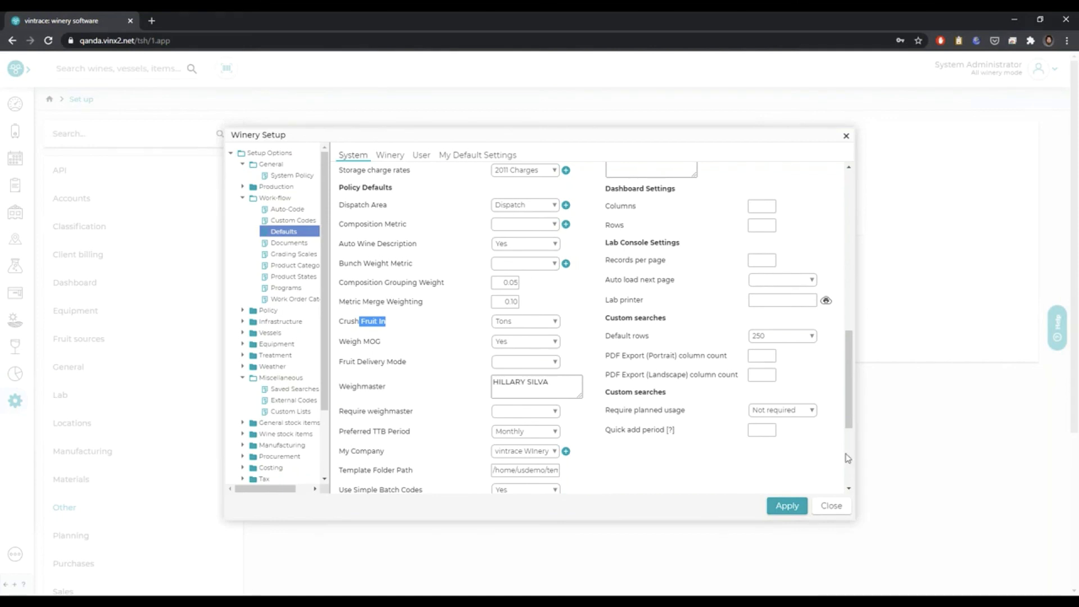
pyautogui.click(848, 489)
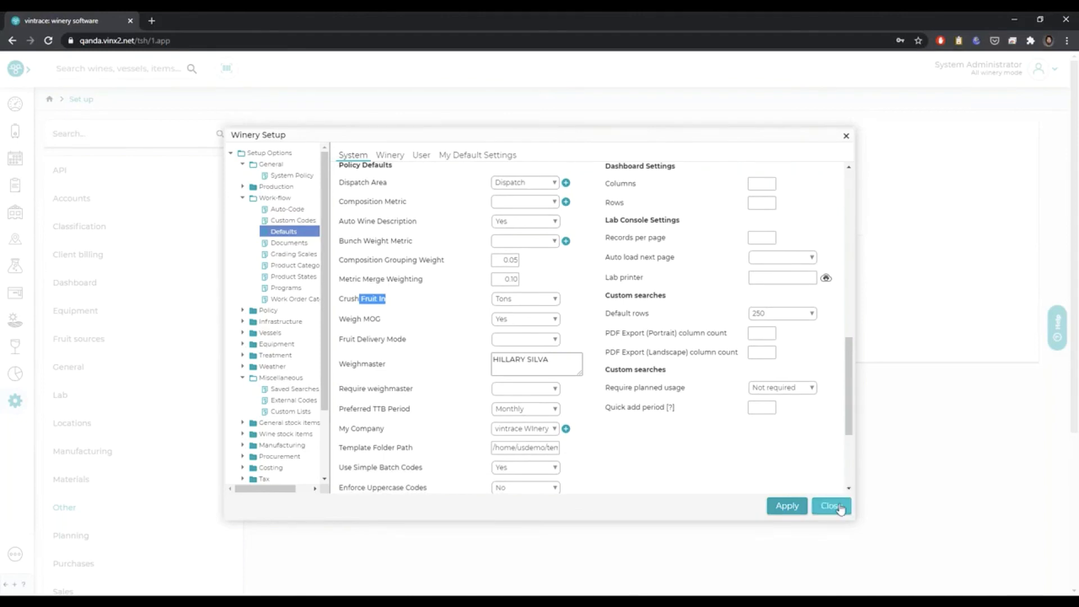
pyautogui.click(840, 507)
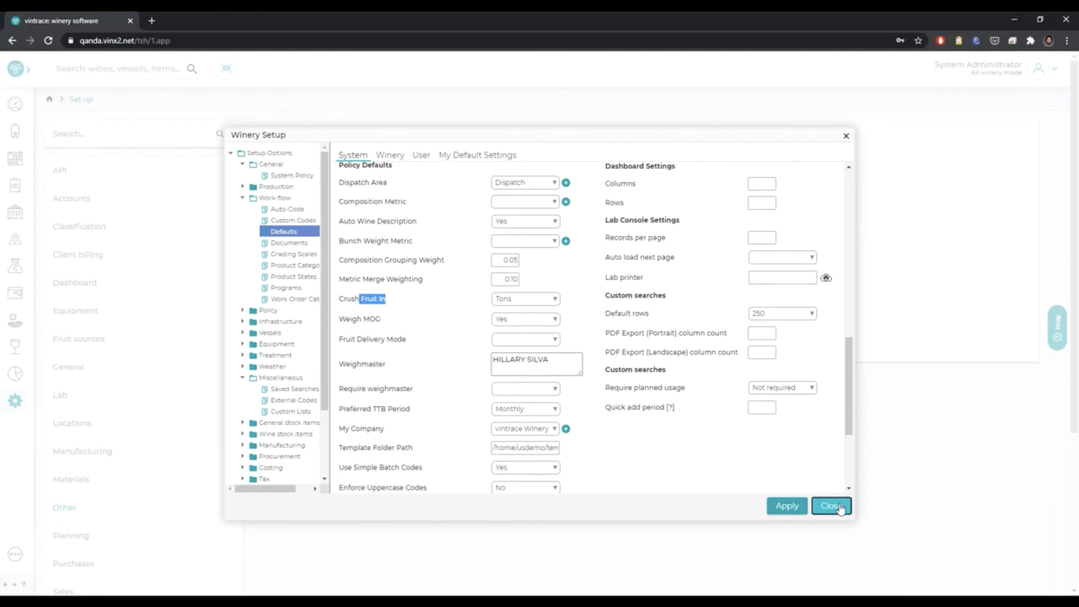